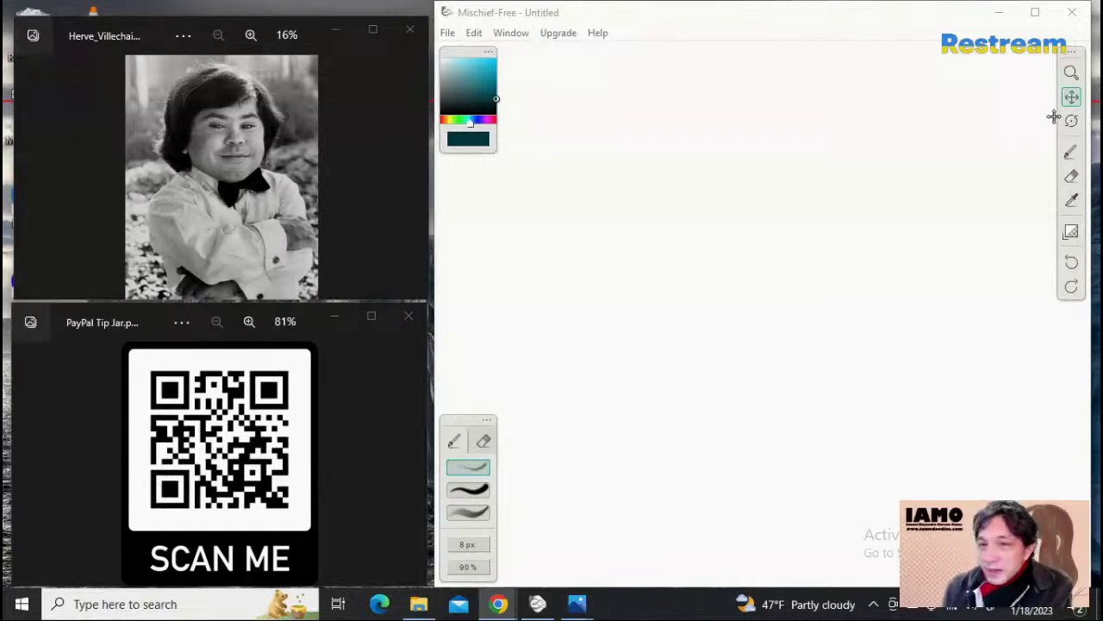
Step: Choose the Brush tool for the blank canvas and enlarge the reference portrait to 26% to frame the head and bow tie
click(833, 24)
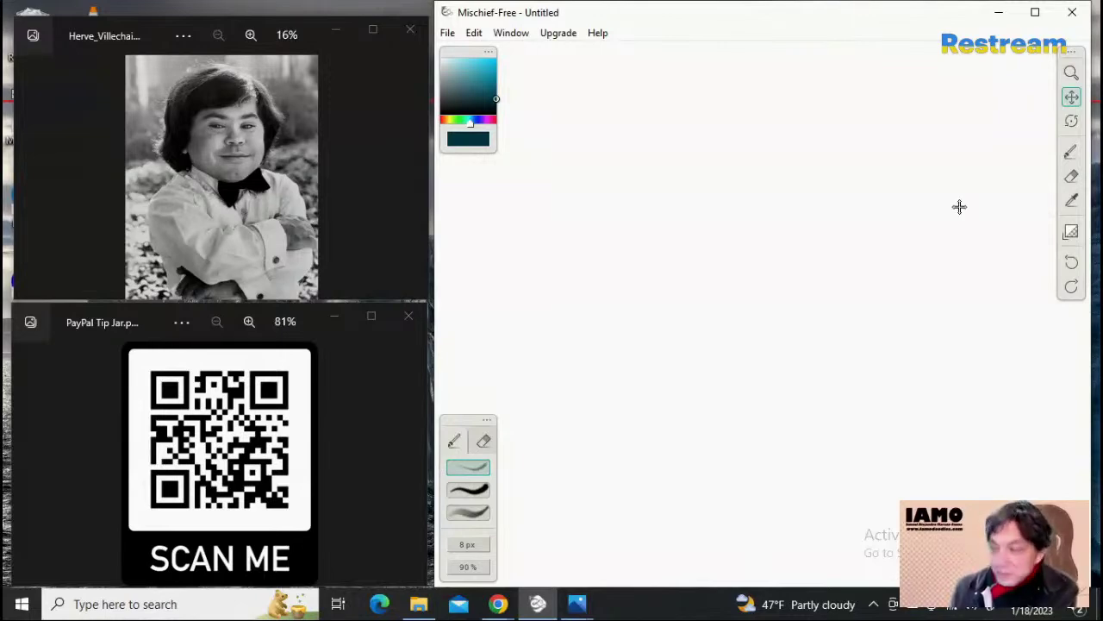
click(1072, 153)
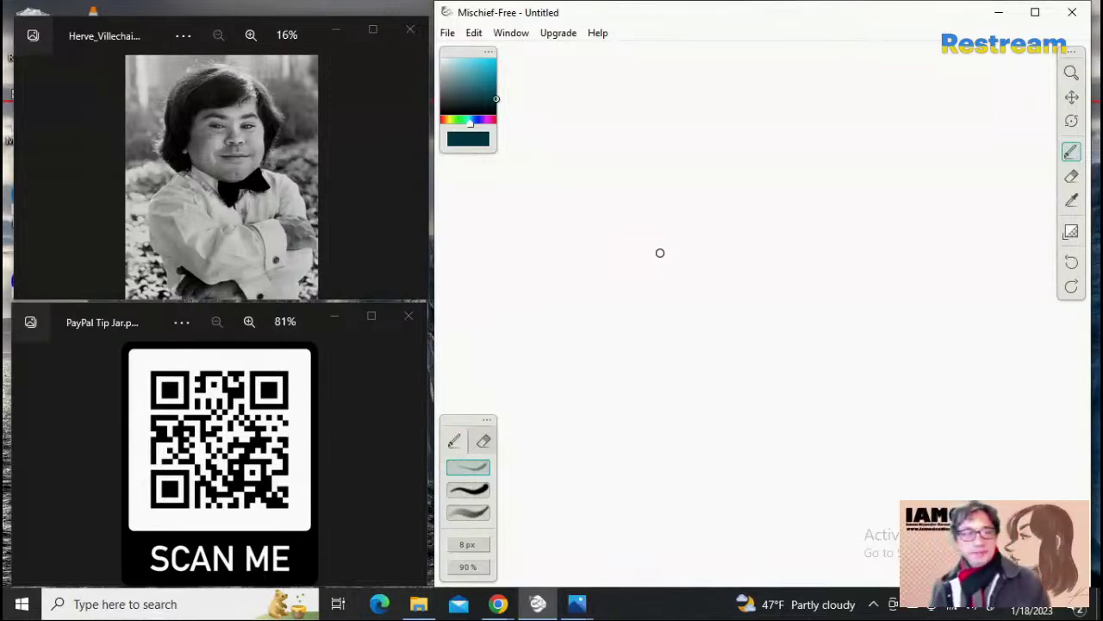
click(251, 36)
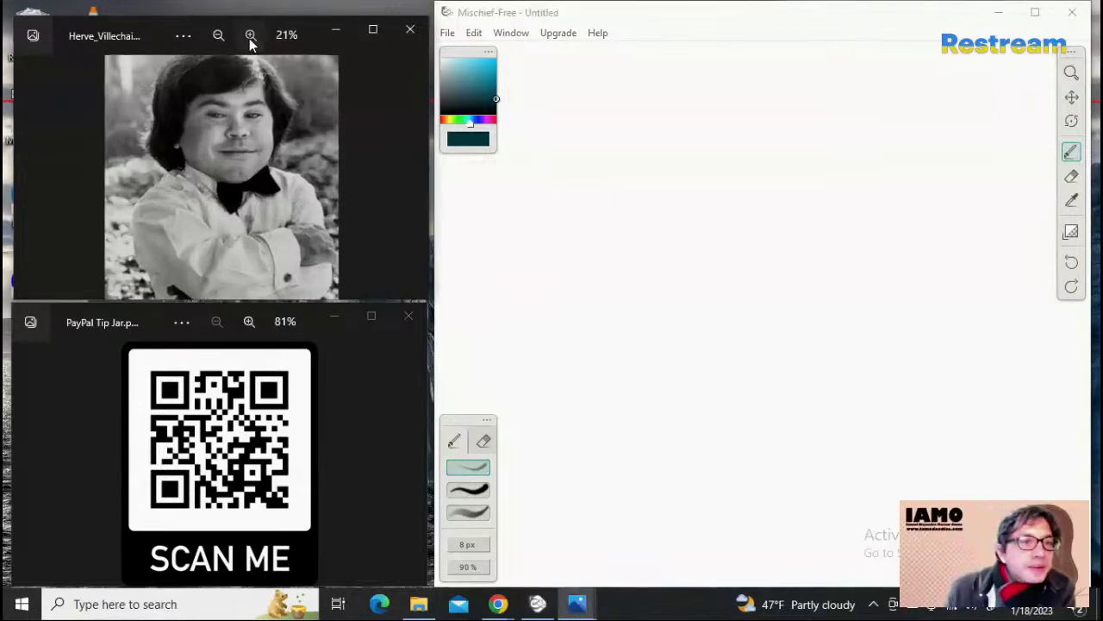
click(250, 36)
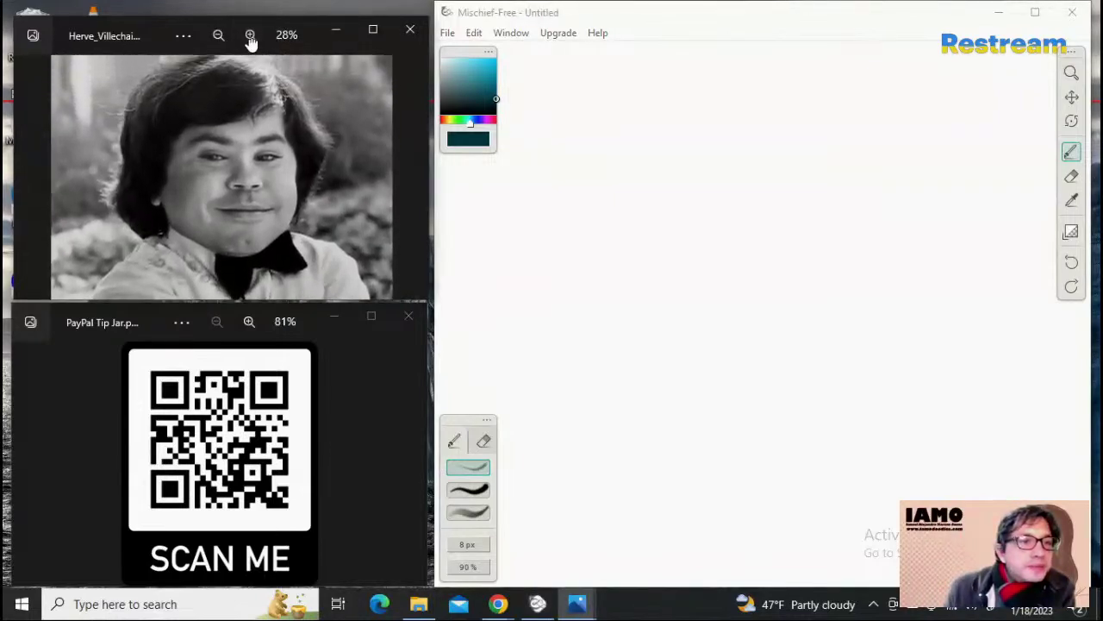
click(218, 36)
click(249, 38)
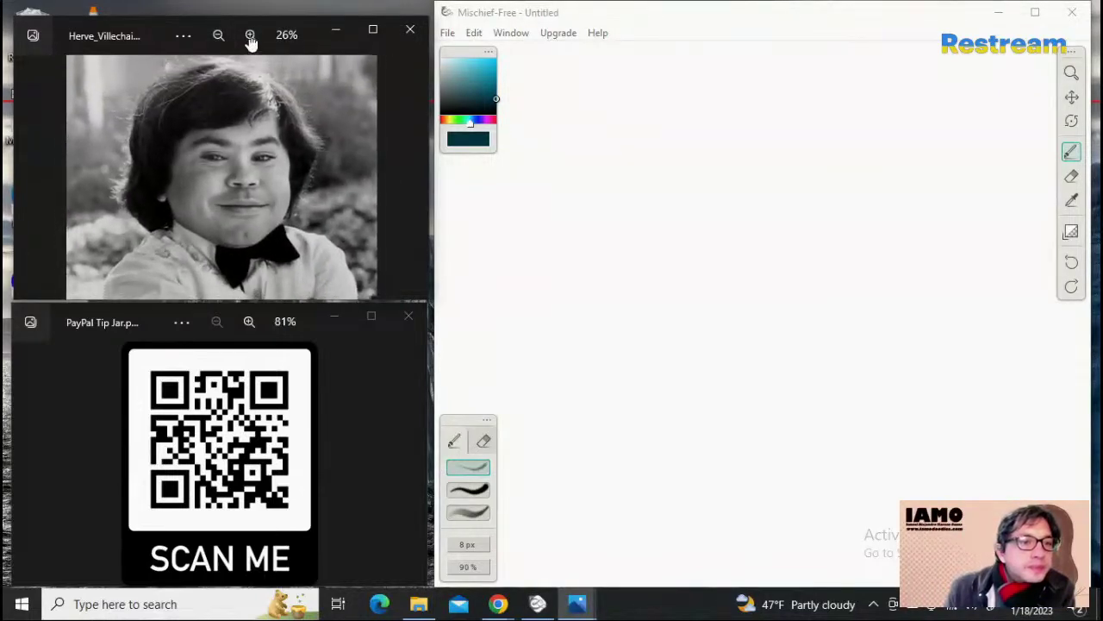
key(Right)
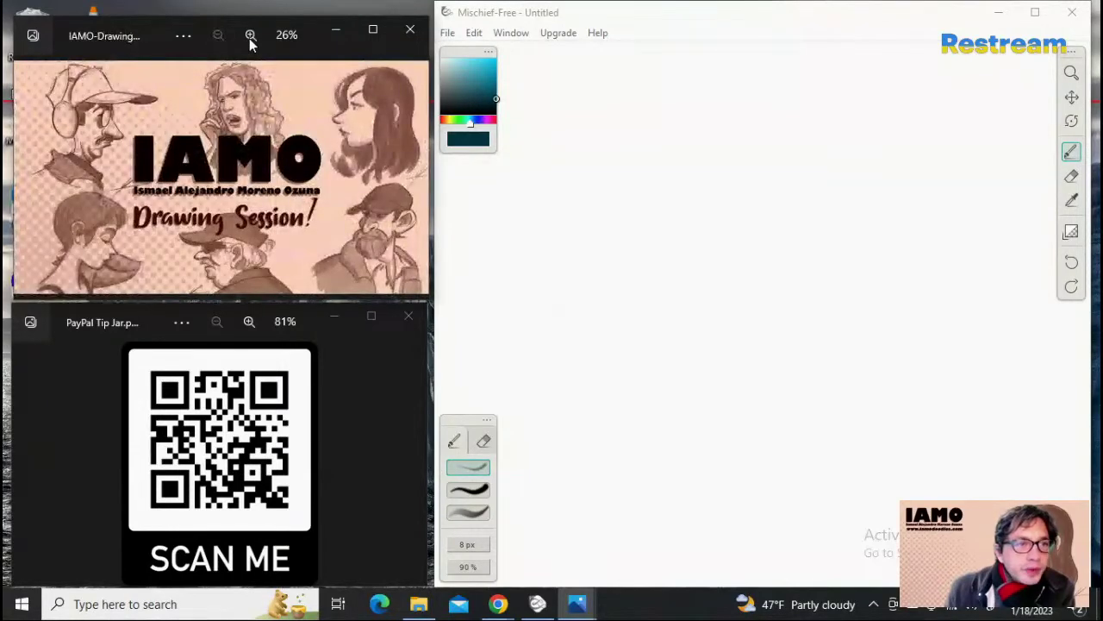
key(Left)
scroll(273, 49, up, 5)
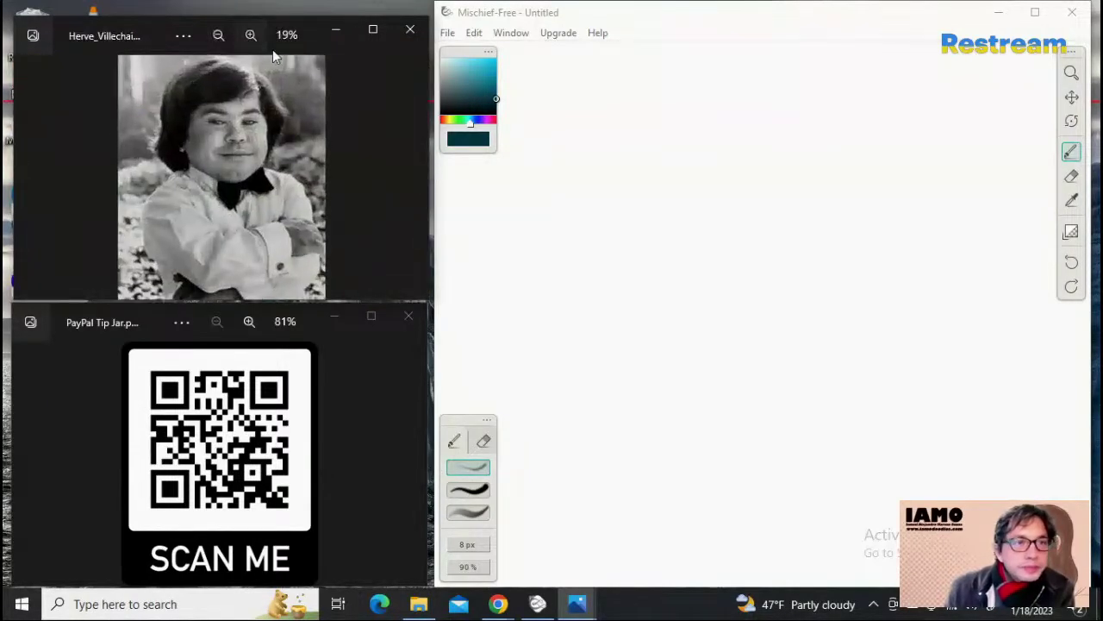
scroll(272, 56, down, 3)
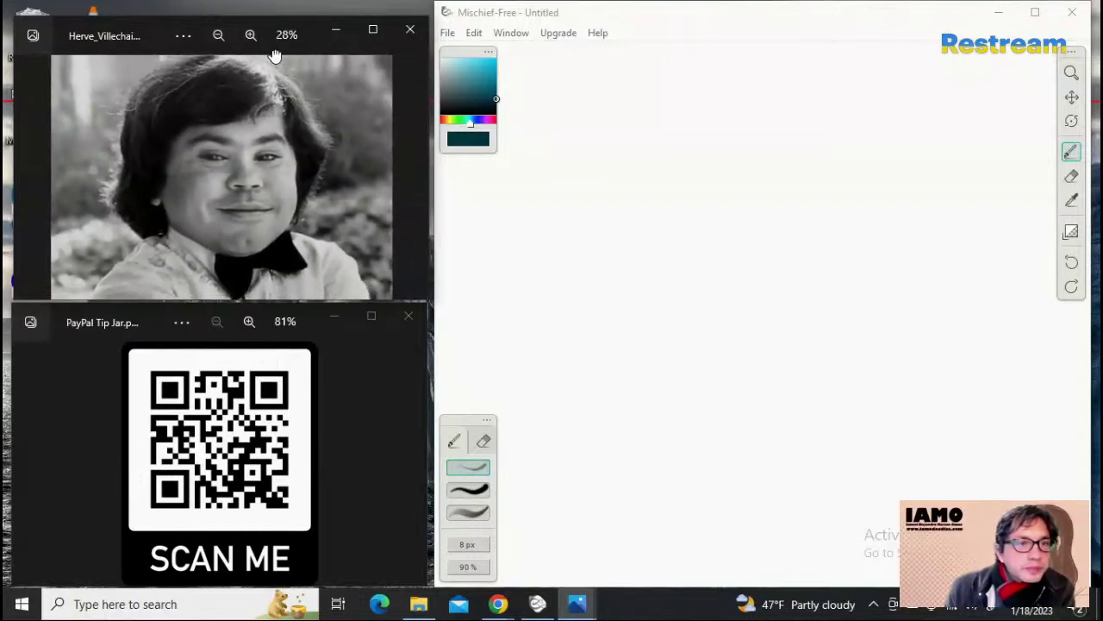
scroll(273, 56, down, 1)
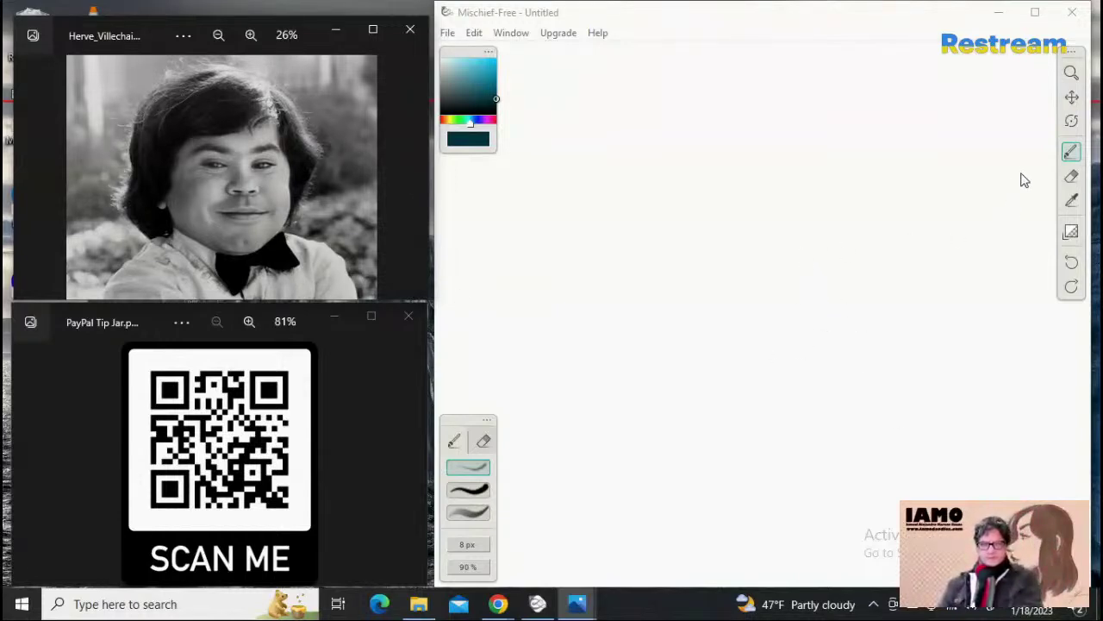
Step: Block in the head with light 8 px brush strokes: a short top edge, sloping sides and two slanted lower edges
click(1071, 153)
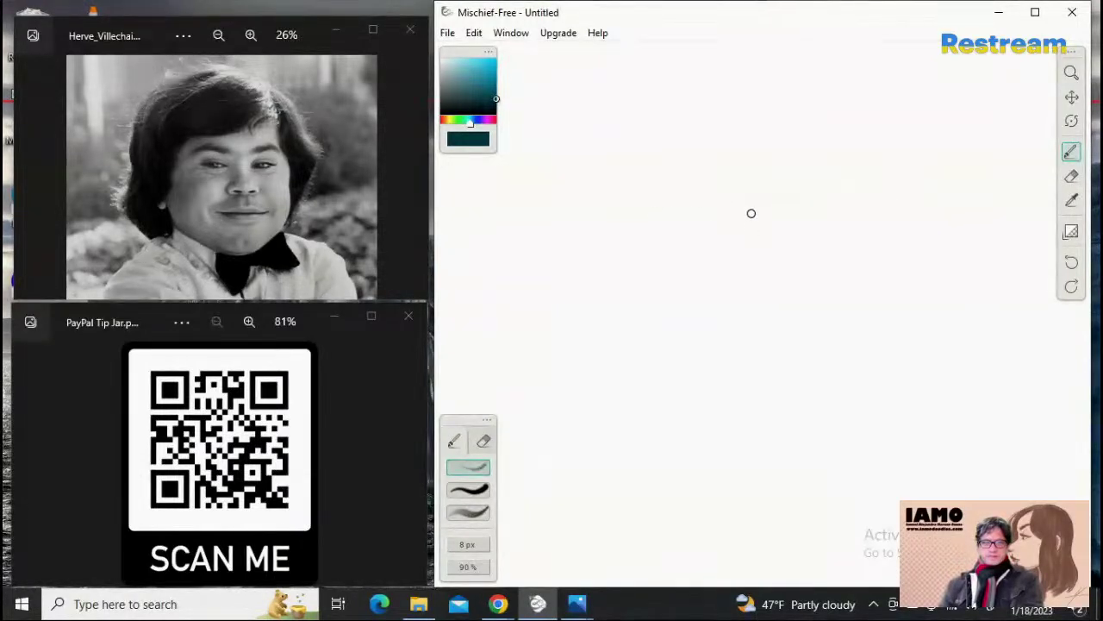
drag(745, 214, 825, 195)
drag(687, 243, 627, 375)
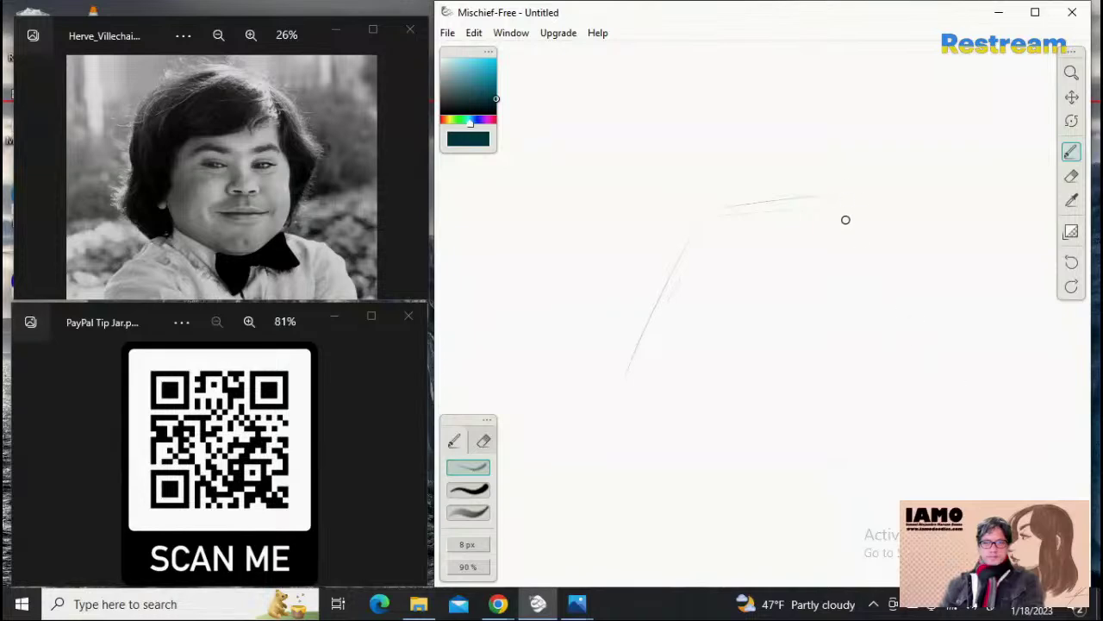
drag(924, 297, 958, 369)
drag(601, 439, 658, 457)
drag(633, 428, 707, 452)
drag(827, 468, 962, 419)
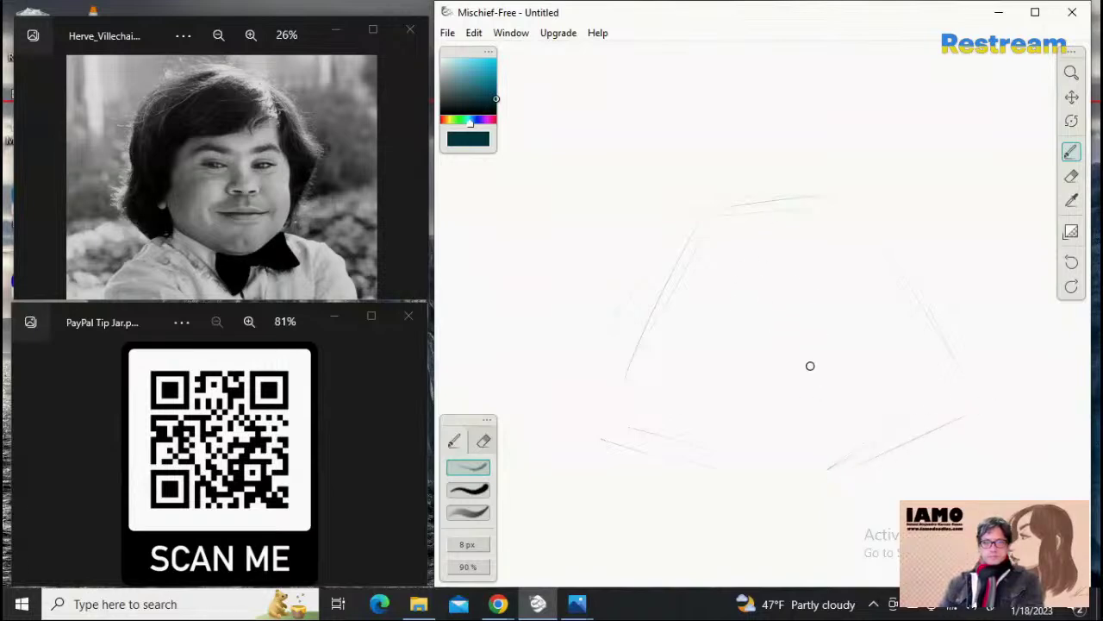
Step: Sketch the face's vertical centre line from crown to chin and reinforce the lower-left edge and left side of the head
drag(795, 224, 823, 330)
drag(815, 391, 818, 502)
drag(709, 465, 767, 478)
drag(693, 253, 622, 367)
drag(677, 248, 620, 366)
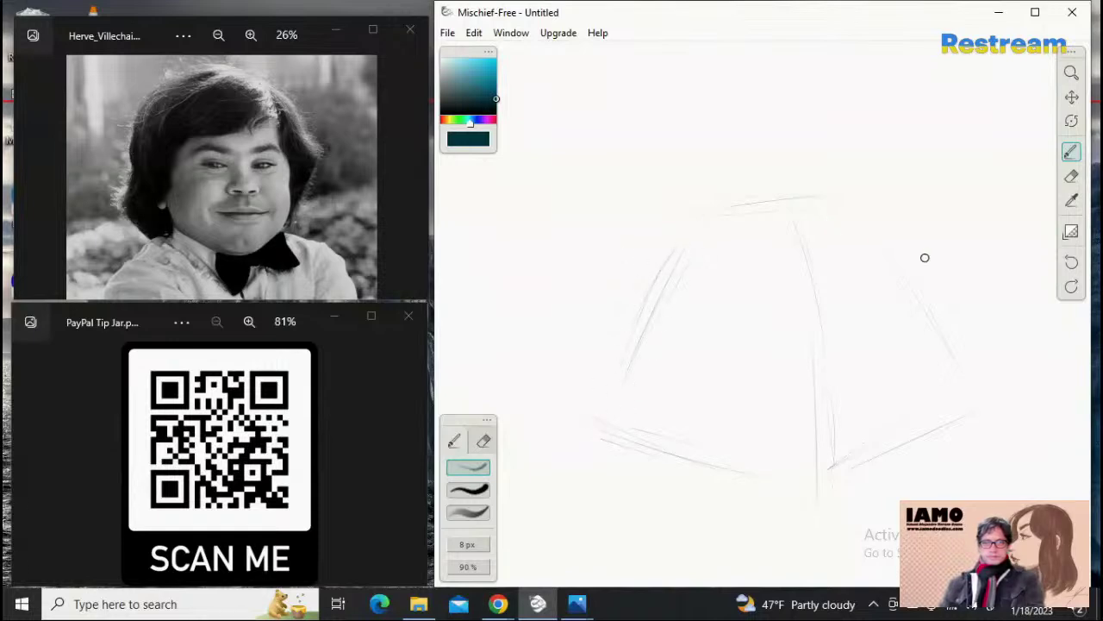
Step: Reinforce the right side of the head, add a short slanted stroke at its lower-left corner, and undo the mark below the chin
mouse_move(875, 217)
mouse_down()
mouse_move(922, 279)
mouse_move(919, 304)
mouse_move(948, 352)
mouse_up()
drag(613, 413, 588, 466)
drag(824, 461, 812, 510)
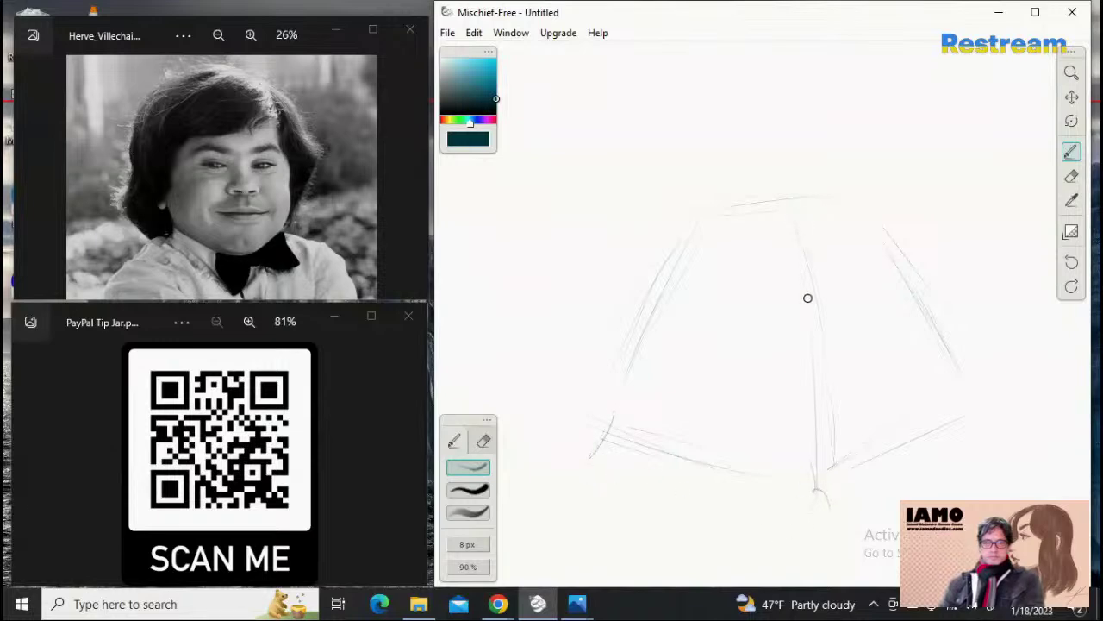
key(ctrl+z)
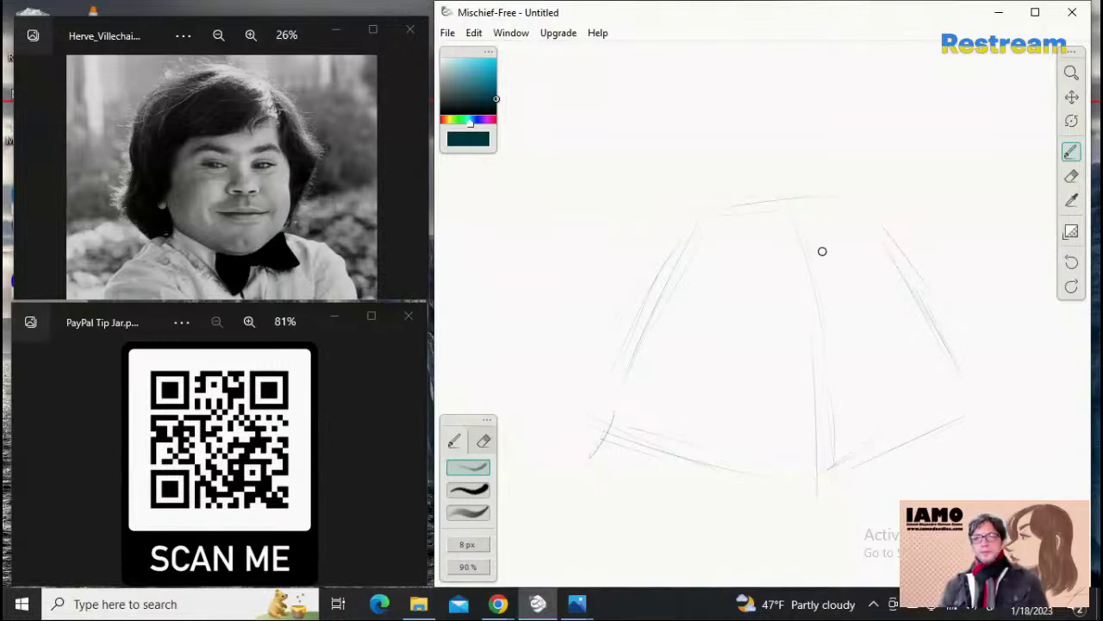
Step: Sketch the horizontal eye line across the head with short tick marks for the outer limits of the eyes
click(1071, 96)
scroll(953, 143, down, 5)
drag(943, 136, 939, 123)
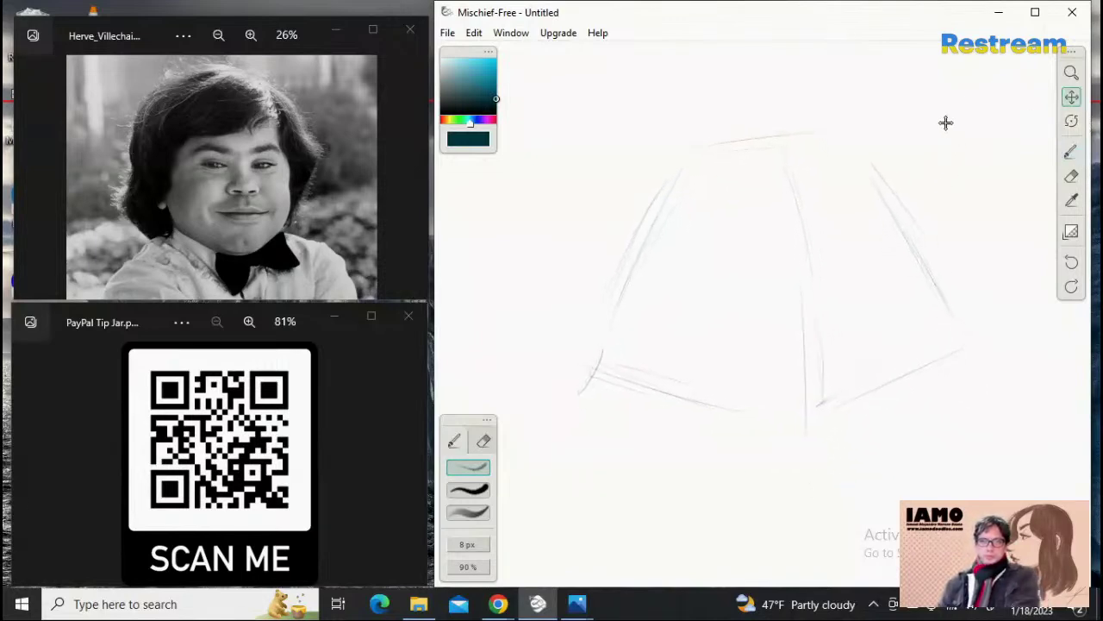
drag(954, 170, 965, 192)
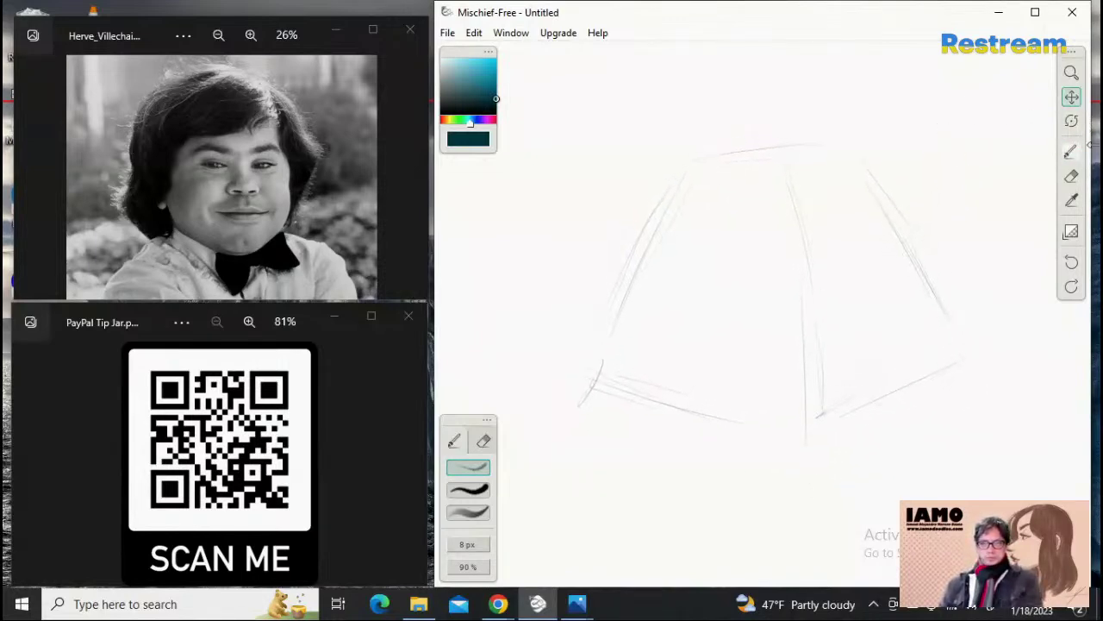
click(1071, 151)
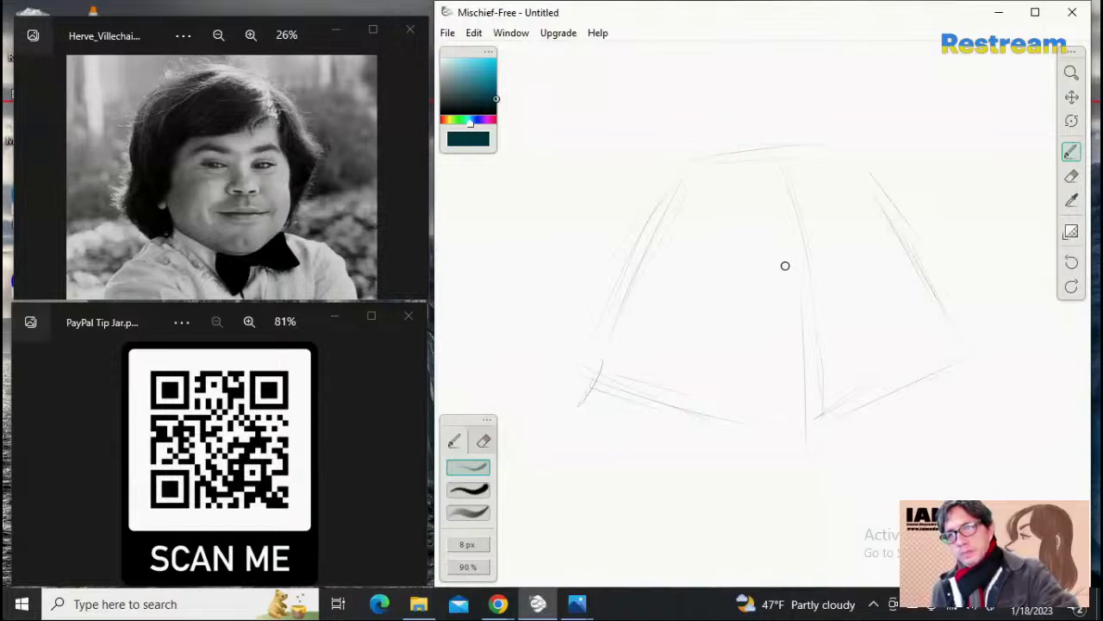
drag(675, 260, 797, 259)
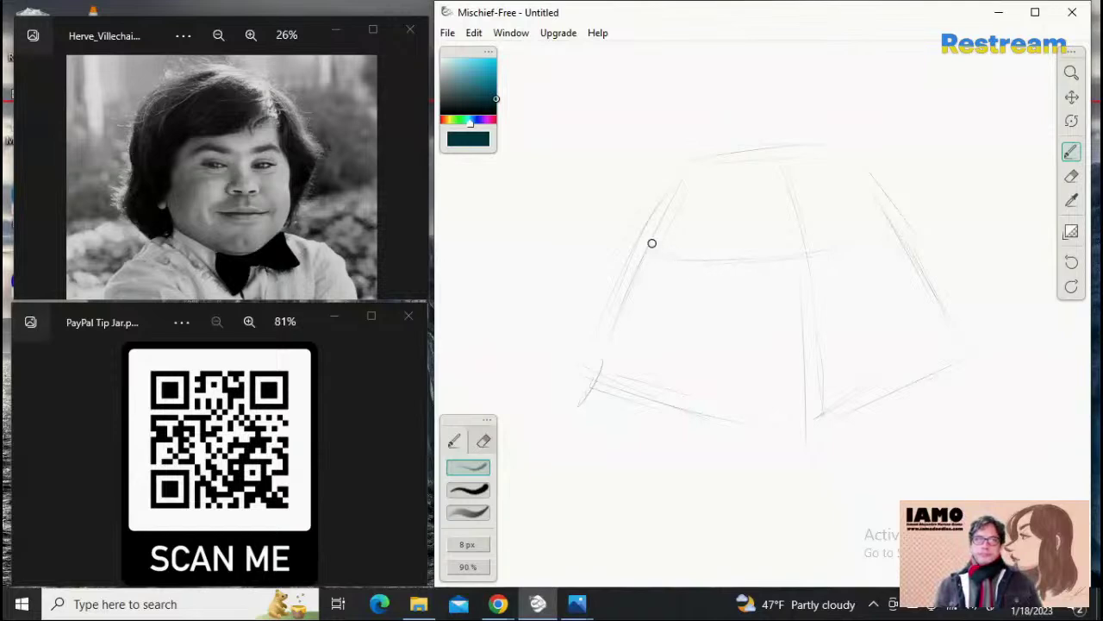
drag(677, 253, 806, 259)
drag(902, 234, 884, 241)
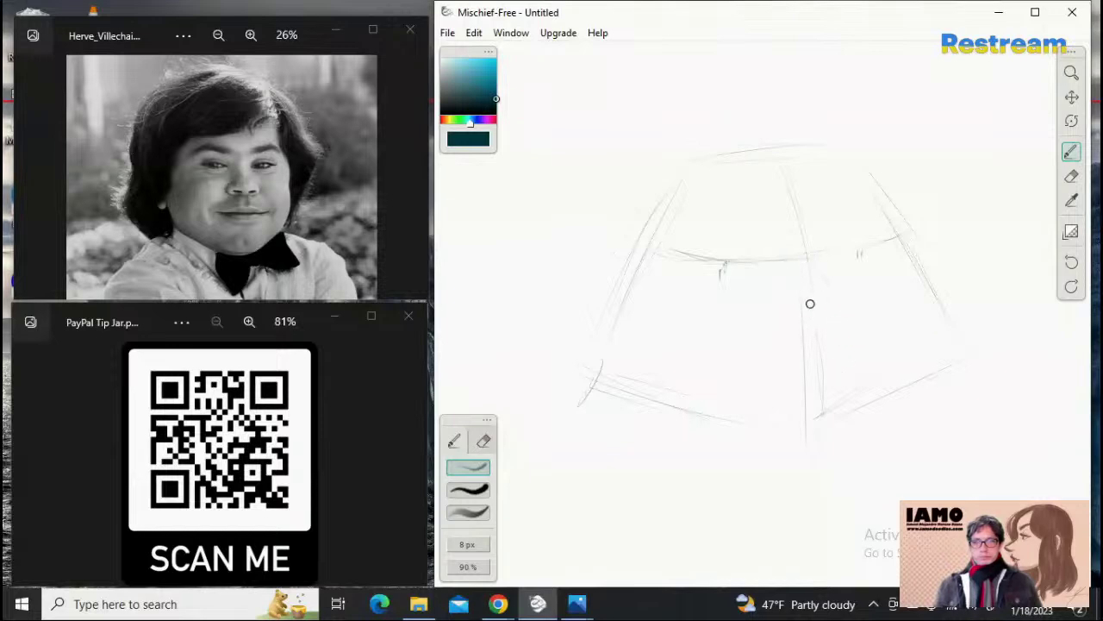
Step: Sketch a tall oval guide around the lower centre line, from the eye line down to the chin
drag(853, 345, 850, 373)
drag(779, 268, 758, 371)
mouse_move(783, 267)
mouse_down()
mouse_move(763, 363)
mouse_move(773, 405)
mouse_up()
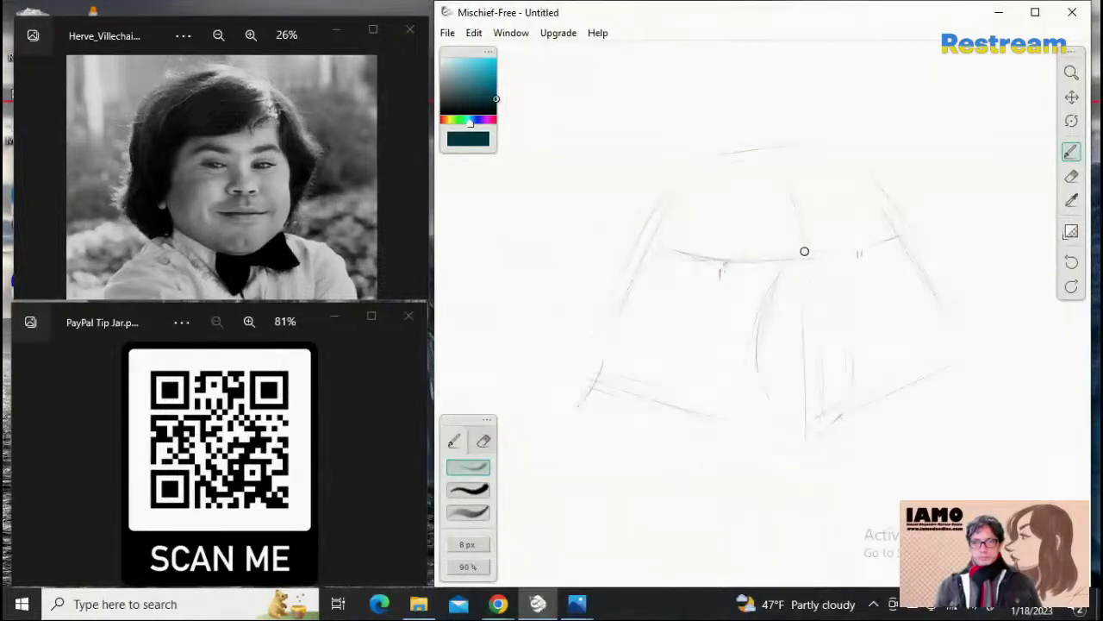
Step: Darken the middle of the eye line and add a shorter parallel line just beneath it
drag(734, 259, 806, 253)
drag(737, 256, 847, 243)
drag(725, 253, 850, 244)
drag(729, 273, 780, 271)
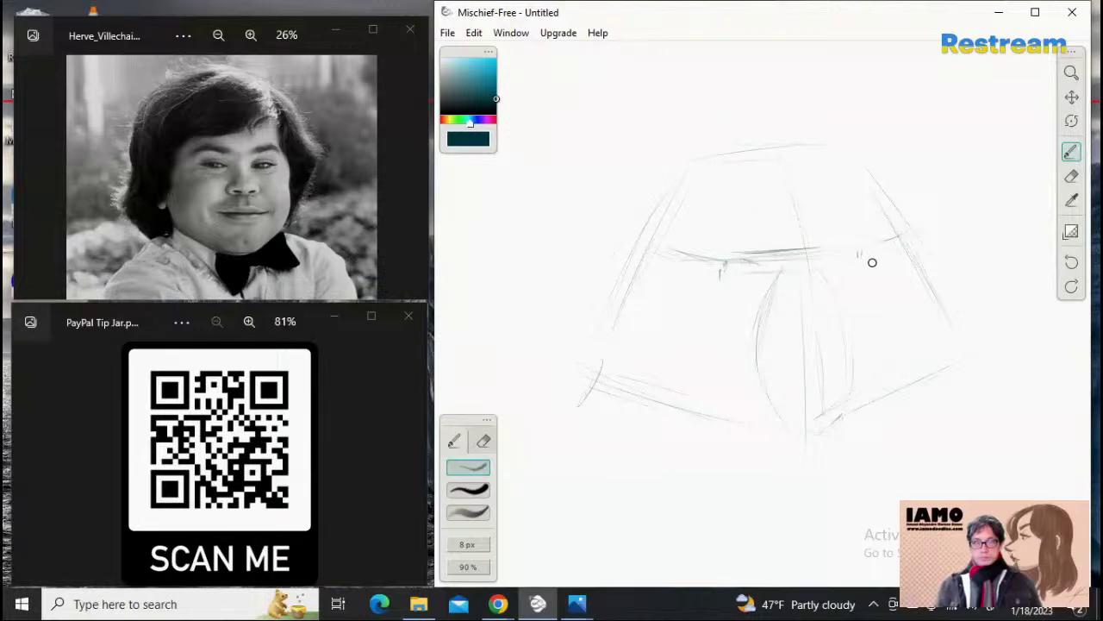
Step: Erase the overlapping marks at both ends of the eye line with the 13 px eraser and redraw its middle part
click(1072, 176)
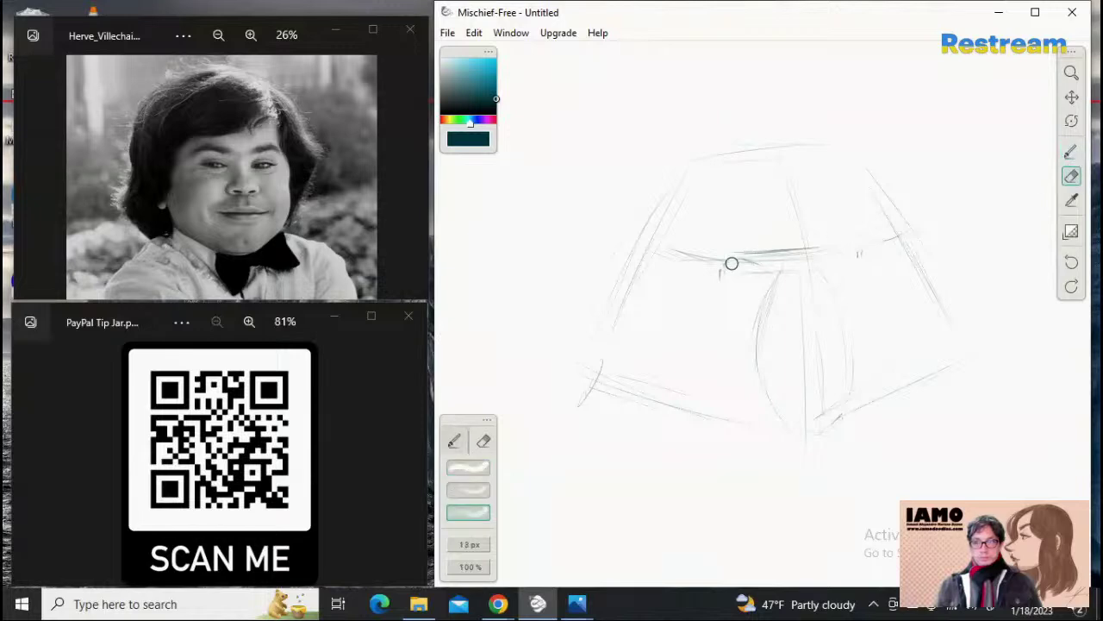
mouse_move(724, 266)
mouse_down()
mouse_move(742, 252)
mouse_move(768, 266)
mouse_up()
drag(880, 249, 861, 259)
click(1071, 152)
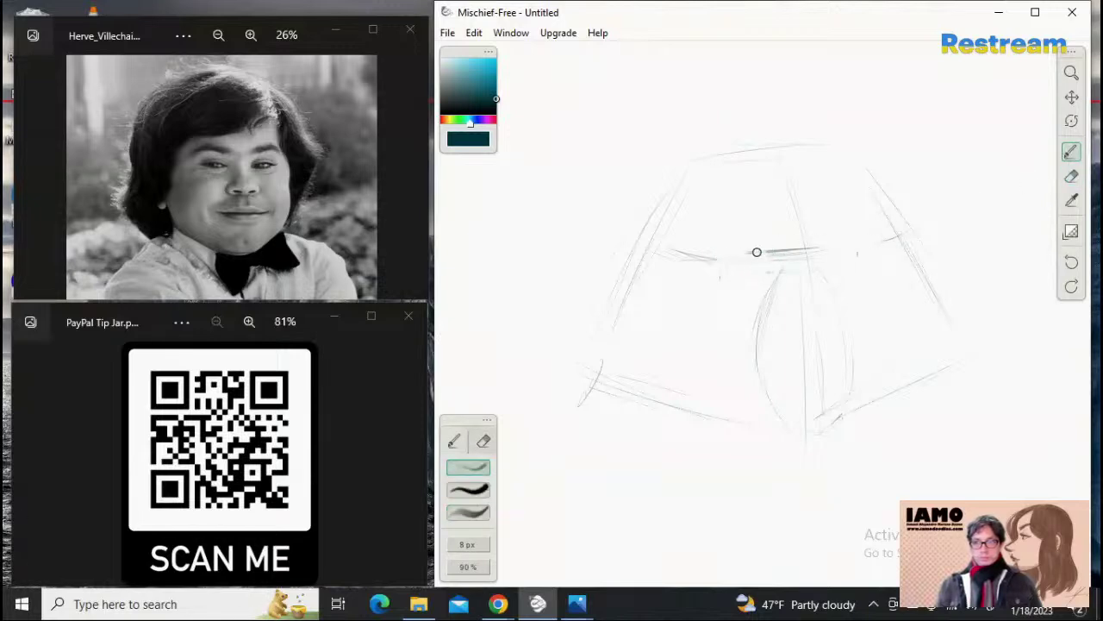
mouse_move(755, 251)
mouse_down()
mouse_move(818, 244)
mouse_move(755, 265)
mouse_move(789, 261)
mouse_move(749, 254)
mouse_move(824, 247)
mouse_up()
click(1071, 176)
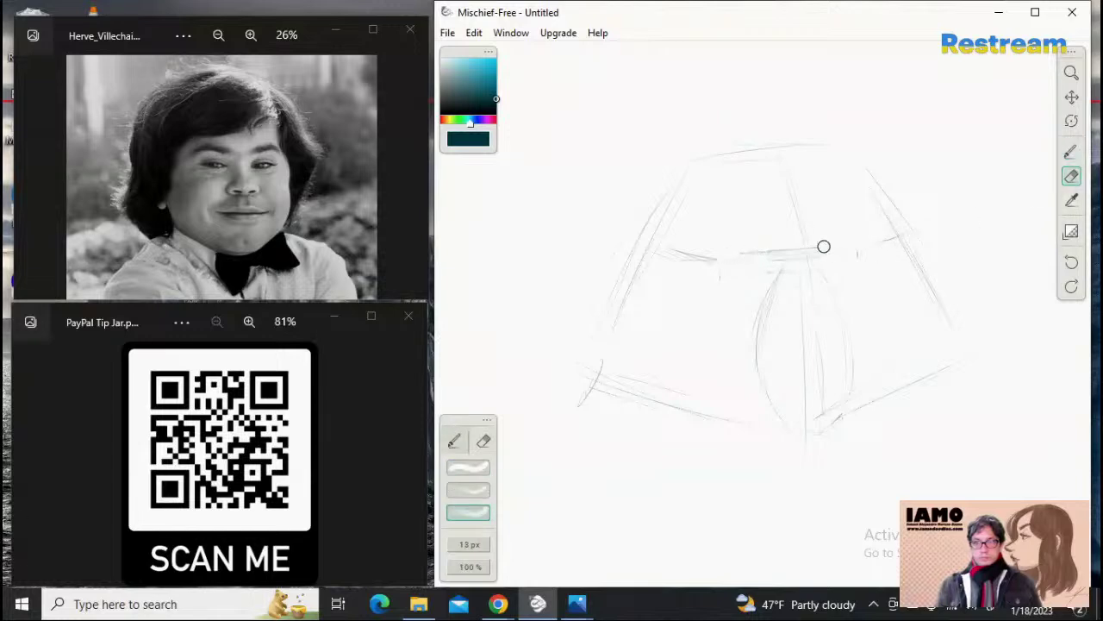
Step: Close the eye line into a narrow rectangular band and sketch the rounded nose tip with short strokes beneath it
click(1072, 152)
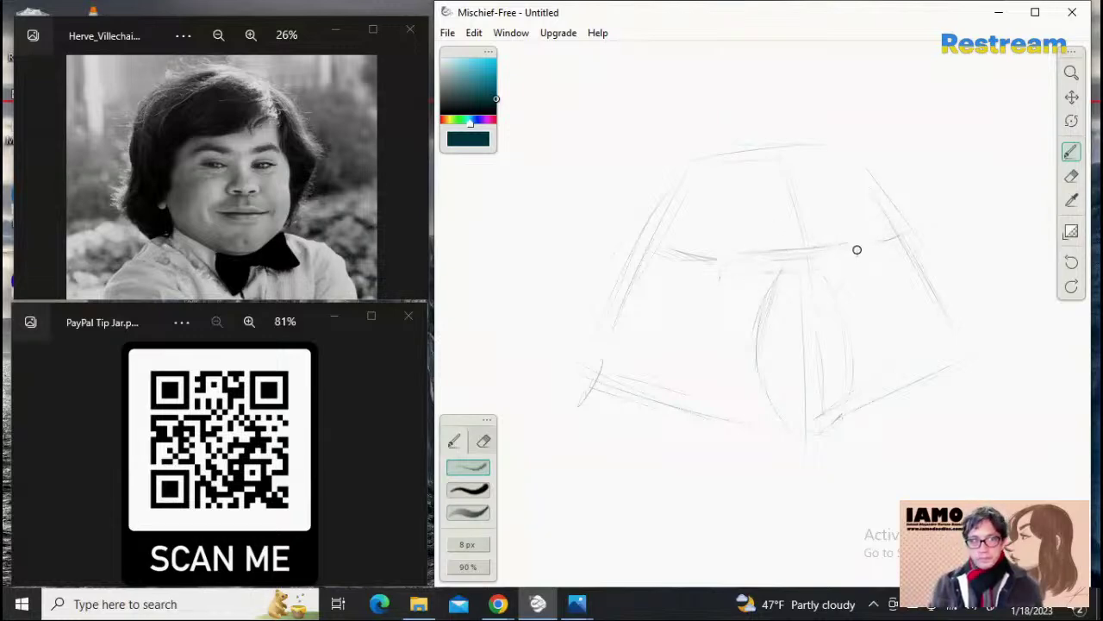
drag(856, 242, 855, 259)
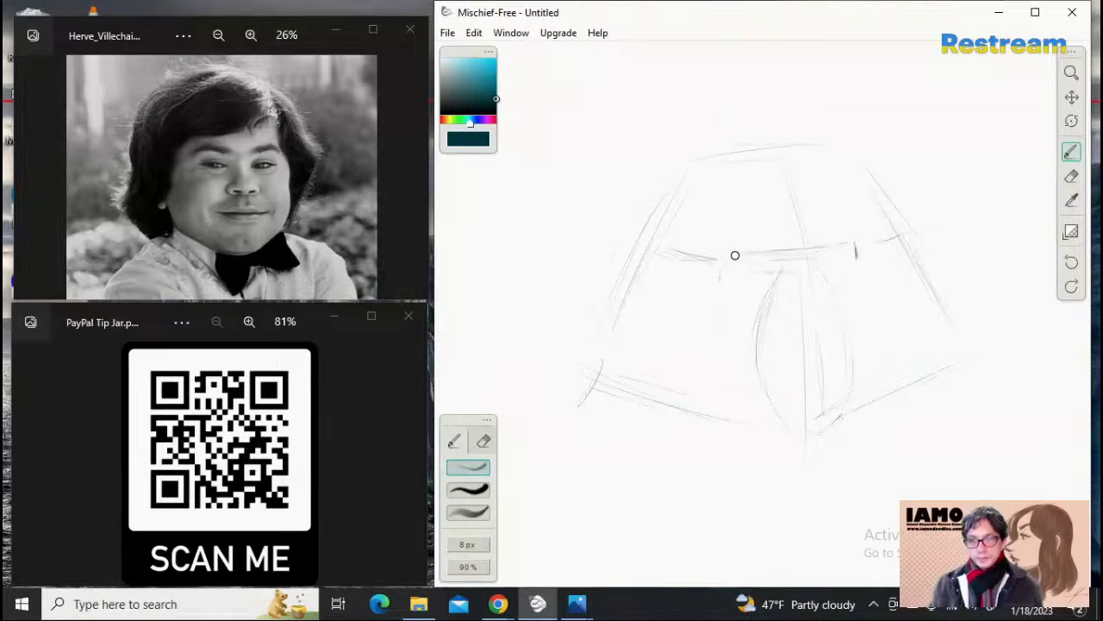
mouse_move(737, 256)
mouse_down()
mouse_move(778, 271)
mouse_move(735, 277)
mouse_move(807, 270)
mouse_up()
mouse_move(722, 277)
mouse_down()
mouse_move(853, 264)
mouse_move(825, 268)
mouse_up()
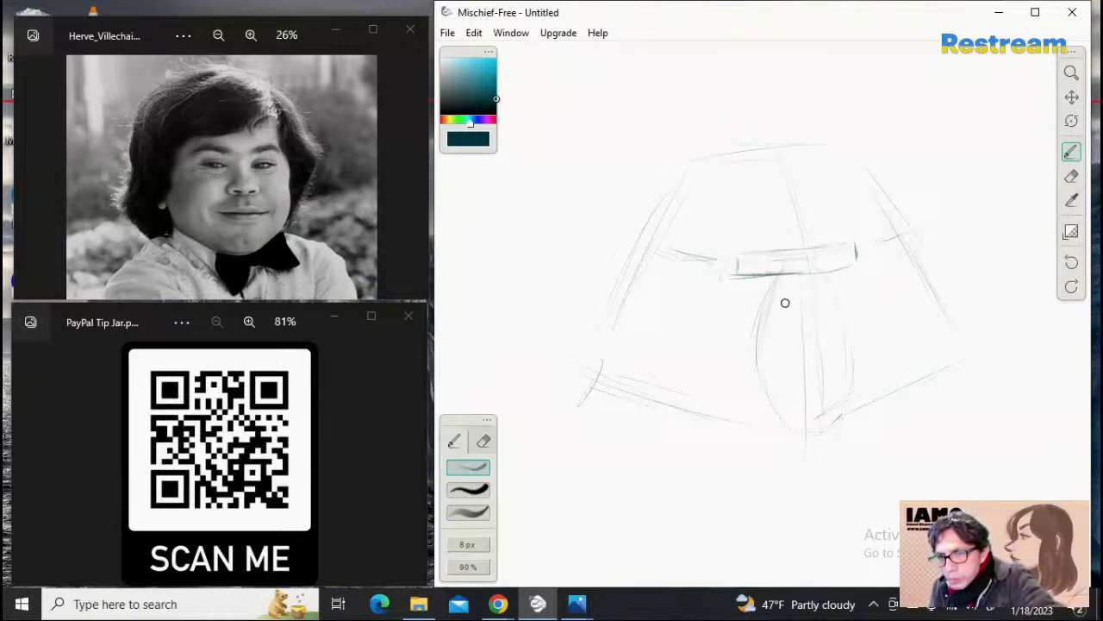
drag(800, 331, 821, 331)
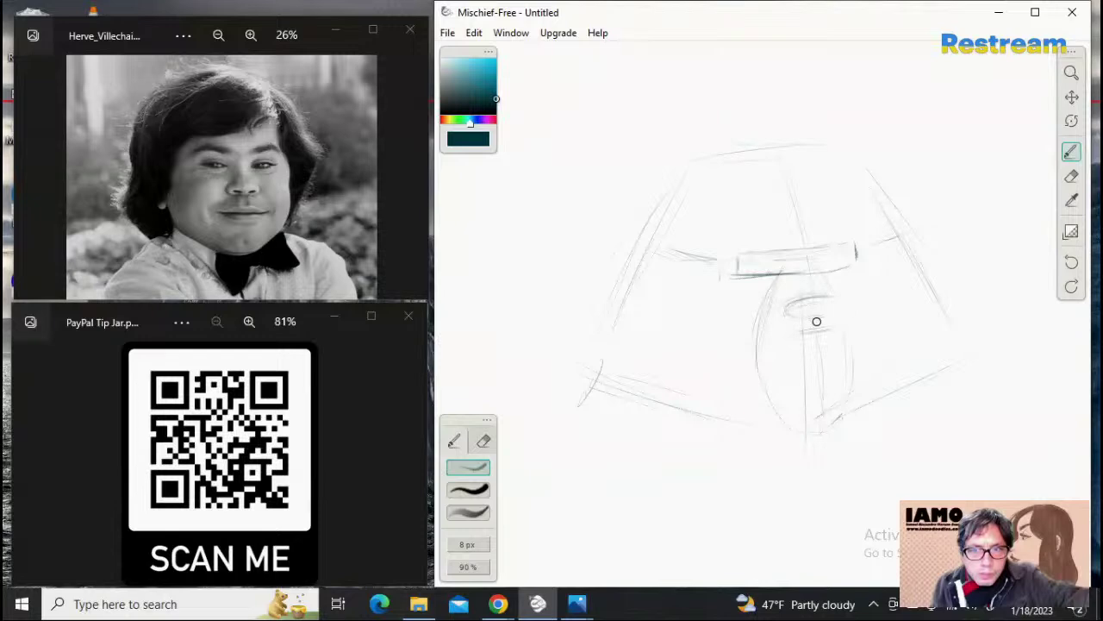
mouse_move(817, 321)
mouse_down()
mouse_move(787, 317)
mouse_move(835, 297)
mouse_move(779, 316)
mouse_move(843, 322)
mouse_up()
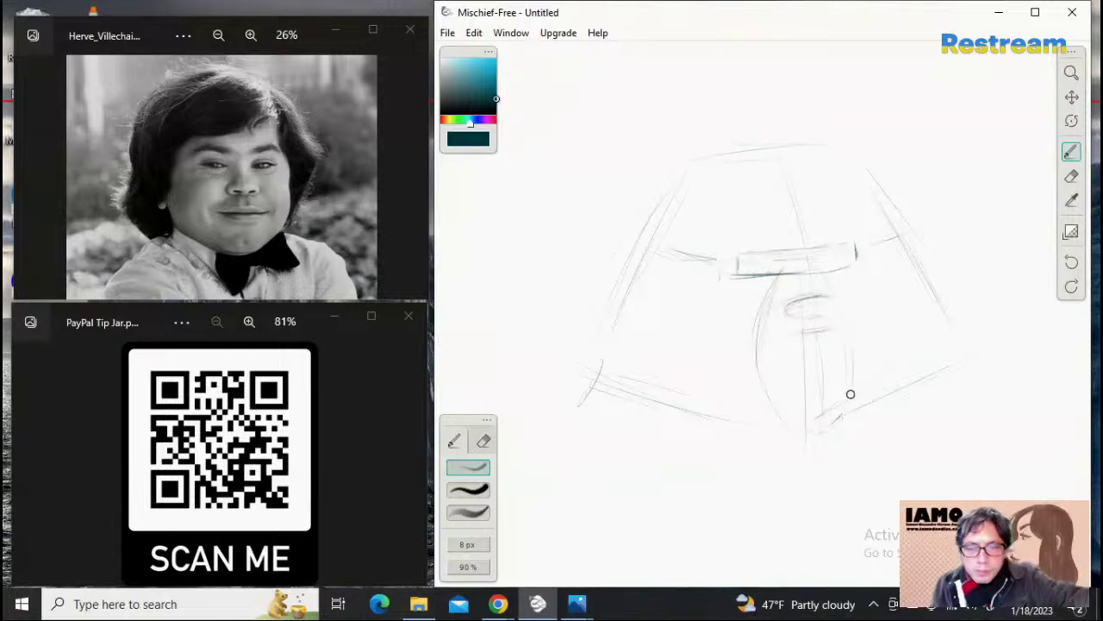
Step: Erase the tall oval guide around the nose and mouth area and the lower part of the centre line
click(1071, 176)
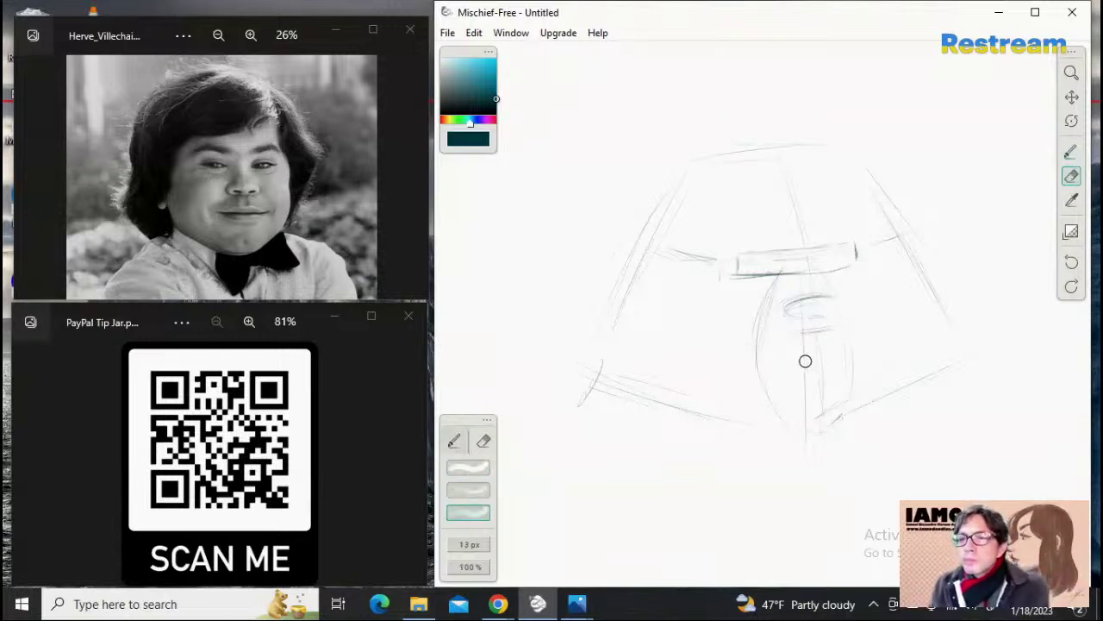
mouse_move(766, 308)
mouse_down()
mouse_move(759, 301)
mouse_move(762, 357)
mouse_up()
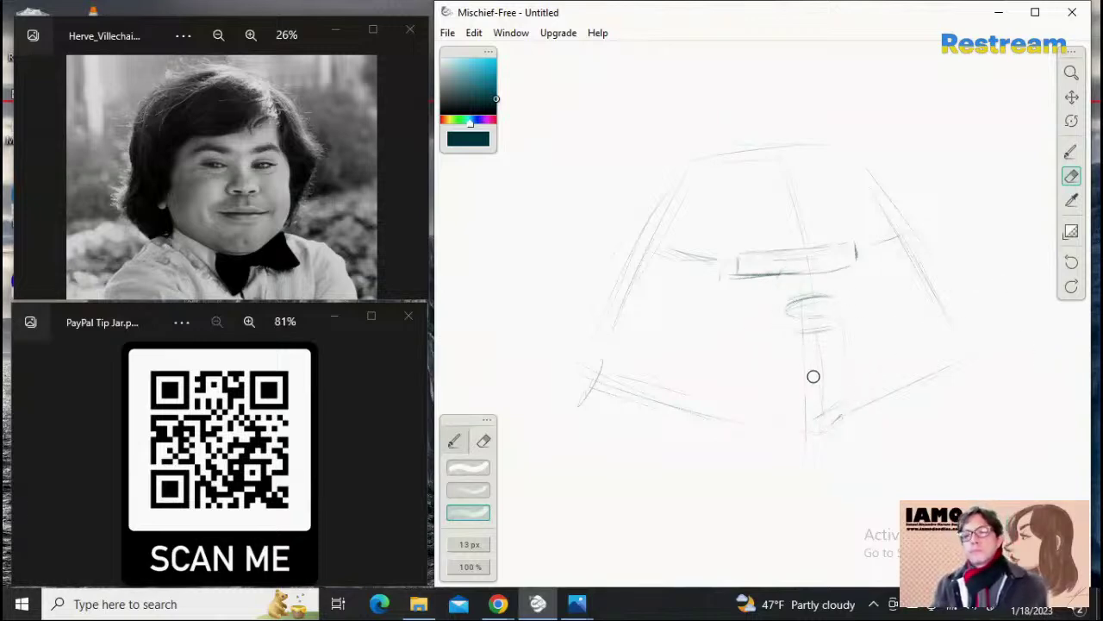
mouse_move(813, 376)
mouse_down()
mouse_move(804, 434)
mouse_move(812, 397)
mouse_move(800, 325)
mouse_up()
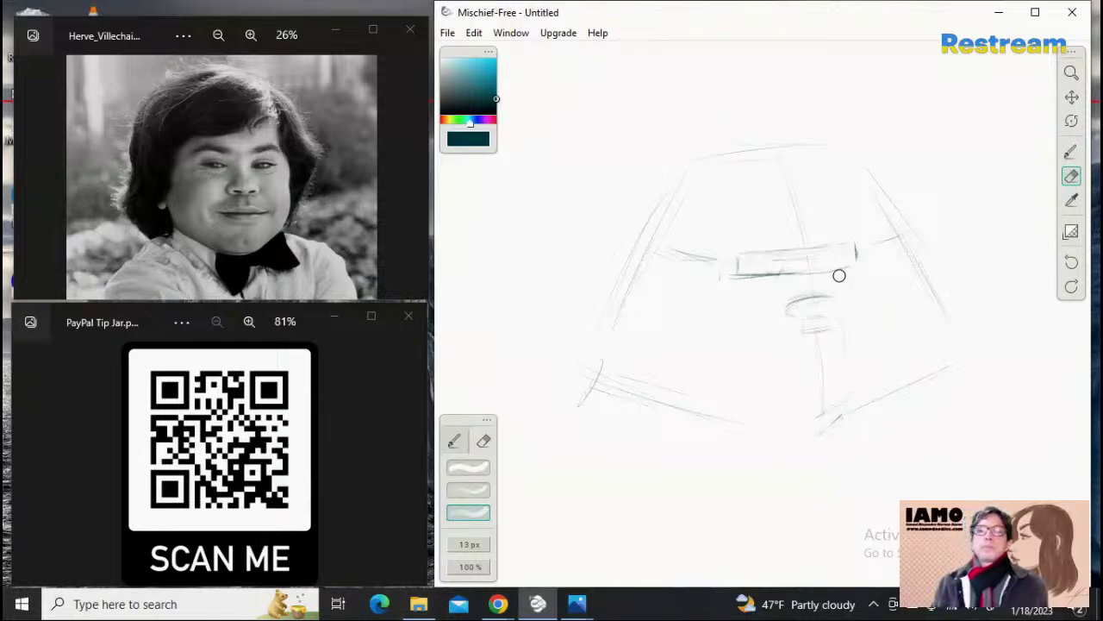
Step: Redraw the nose tip as a darker flattened oval with short strokes along its underside
click(1071, 151)
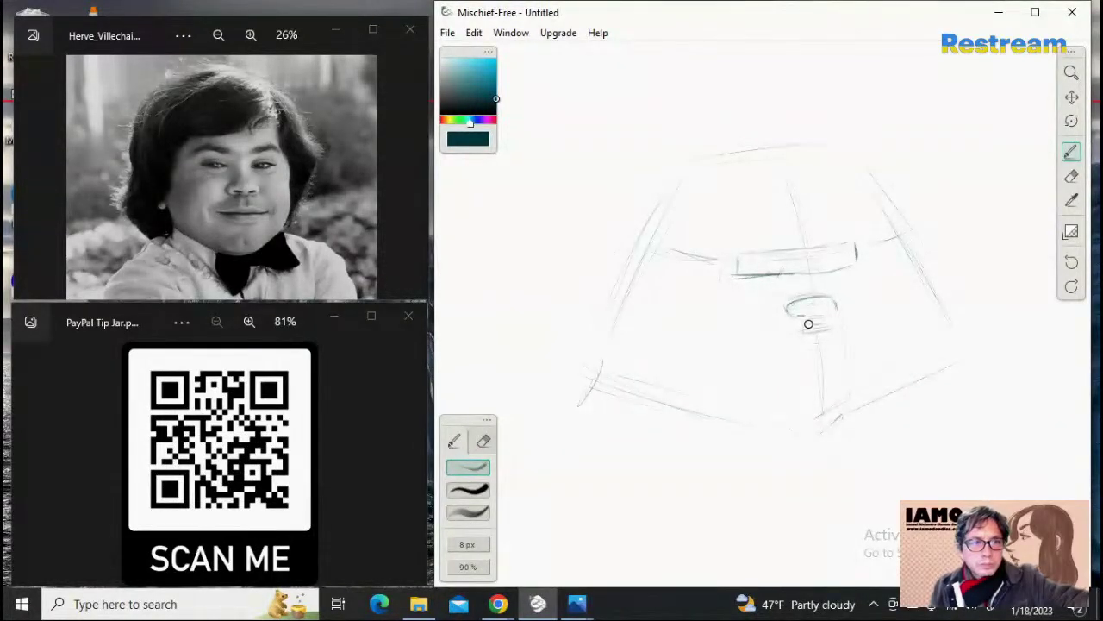
mouse_move(820, 320)
mouse_down()
mouse_move(805, 320)
mouse_move(817, 319)
mouse_up()
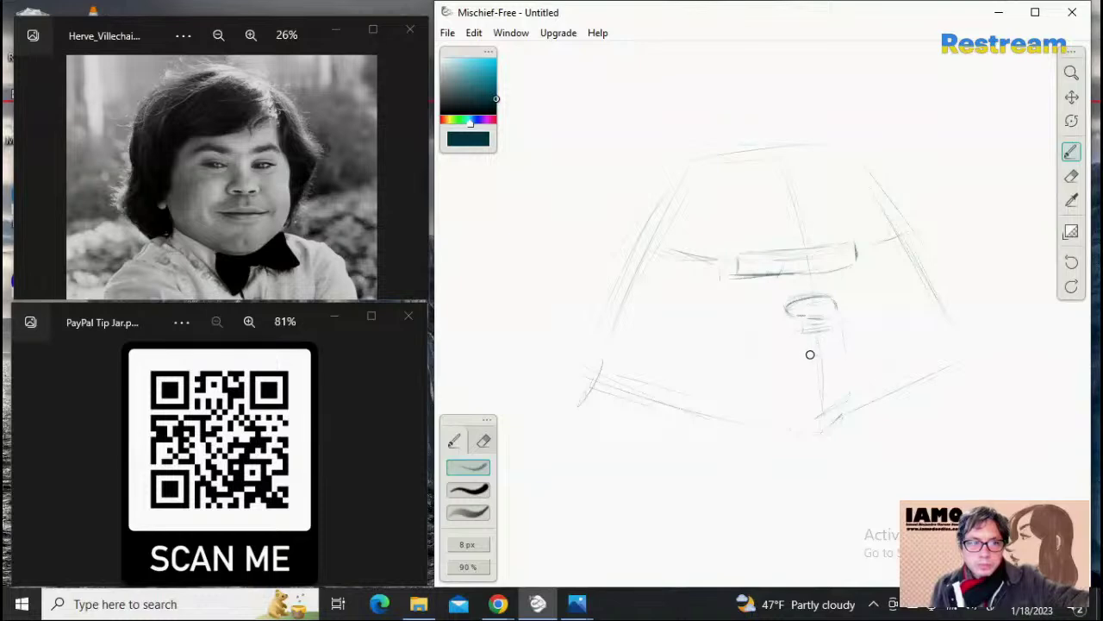
Step: Sketch the mouth line beneath the nose as a wide, shallow smile with both corners turned up
drag(823, 354, 755, 353)
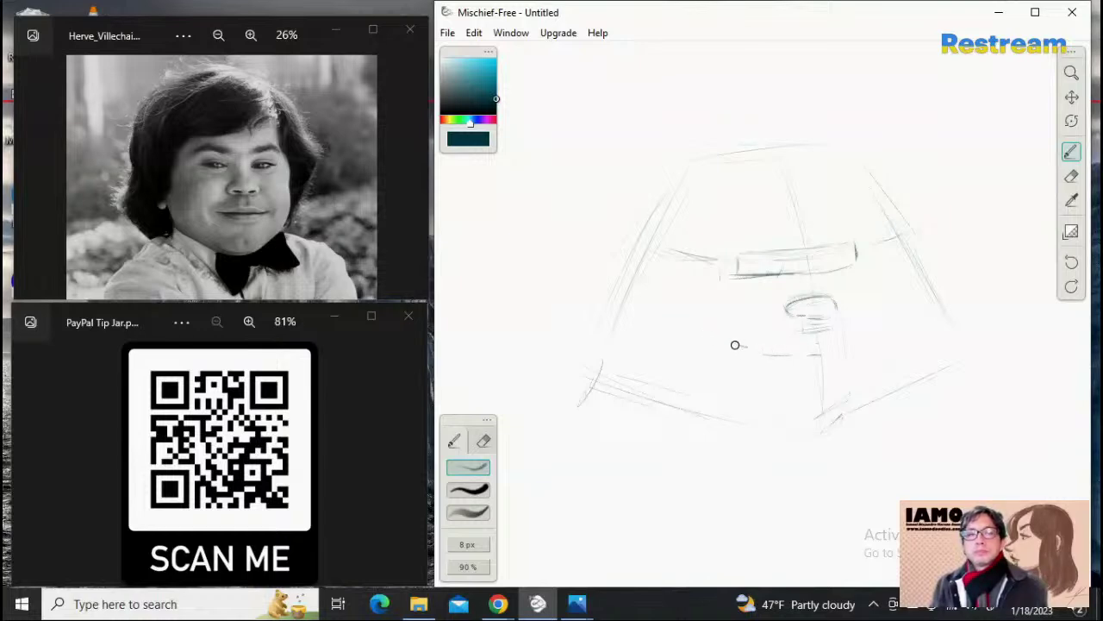
drag(745, 348, 793, 354)
drag(797, 354, 843, 348)
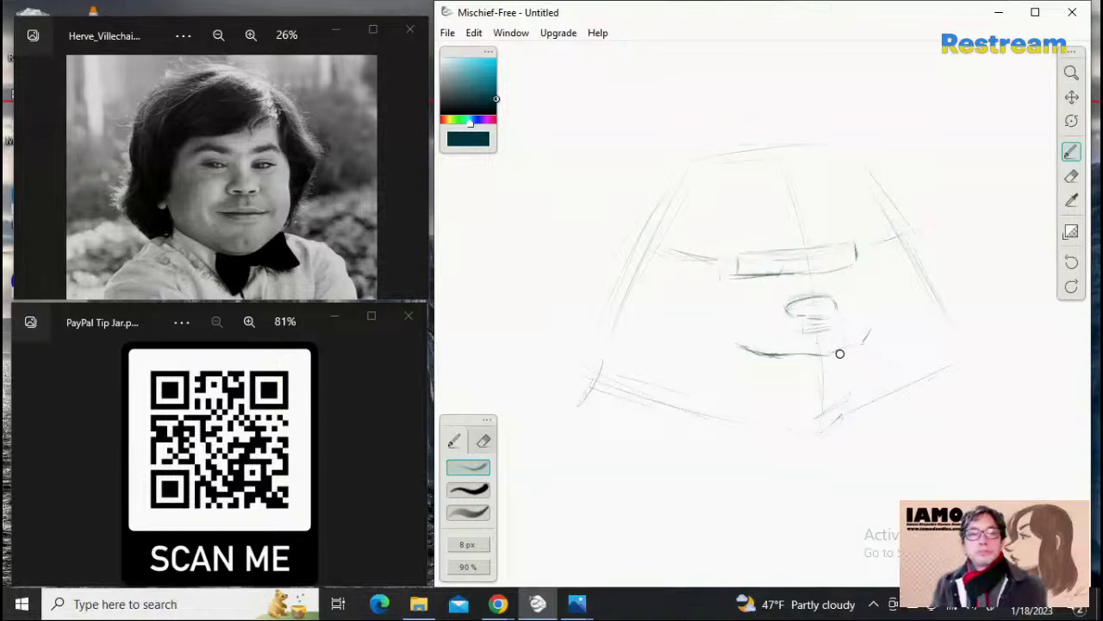
drag(827, 352, 859, 347)
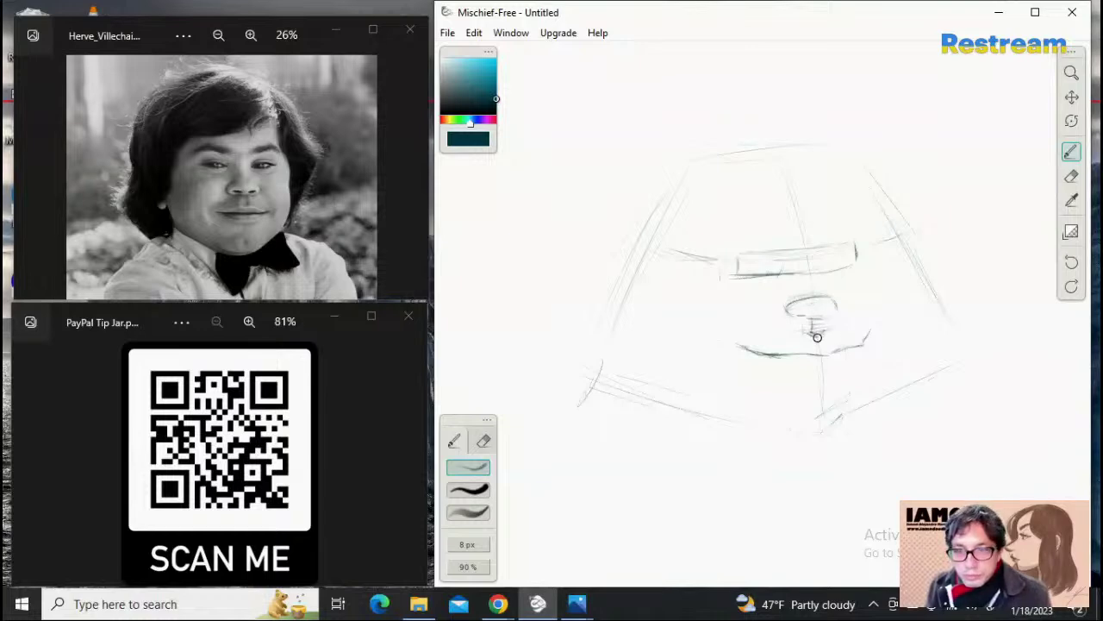
Step: Mark the philtrum with a short stroke, and erase it together with the underside of the nose oval using the 13 px eraser
drag(809, 316, 814, 325)
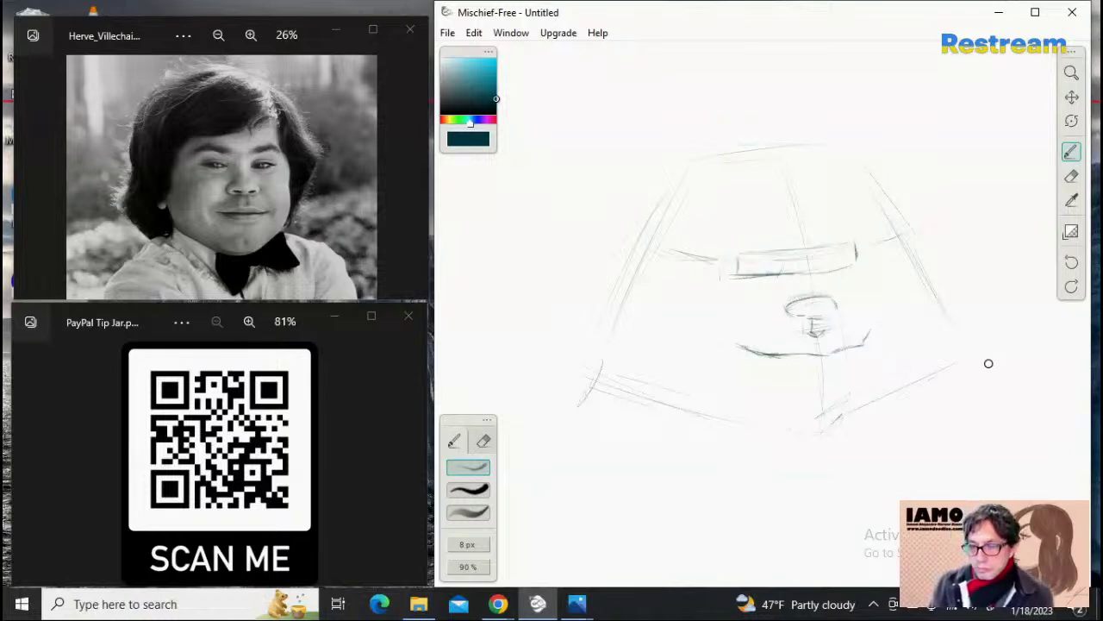
click(1071, 176)
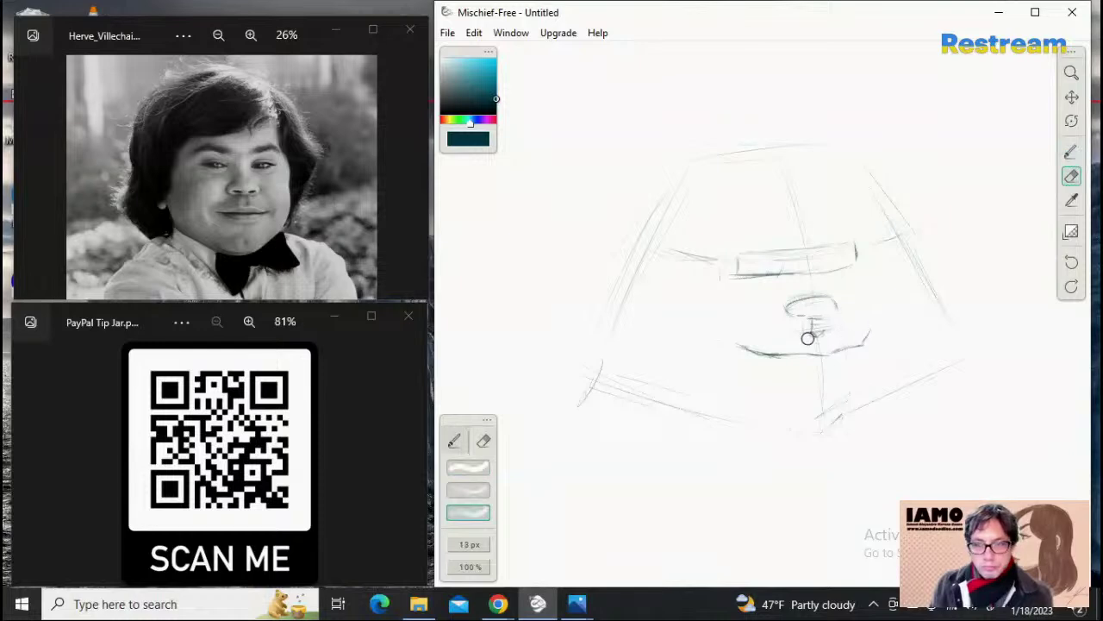
mouse_move(814, 331)
mouse_down()
mouse_move(841, 315)
mouse_move(783, 312)
mouse_move(832, 324)
mouse_move(790, 336)
mouse_up()
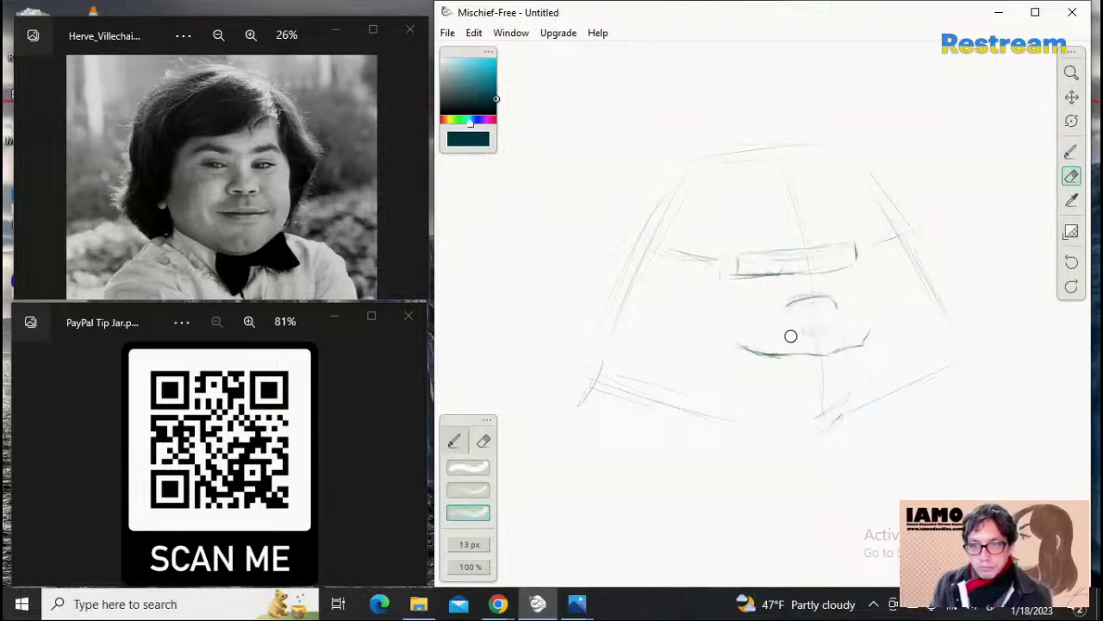
Step: Sketch the upper lip with its central dip and the curved lower lip around the mouth line with the 8 px pen
click(1071, 152)
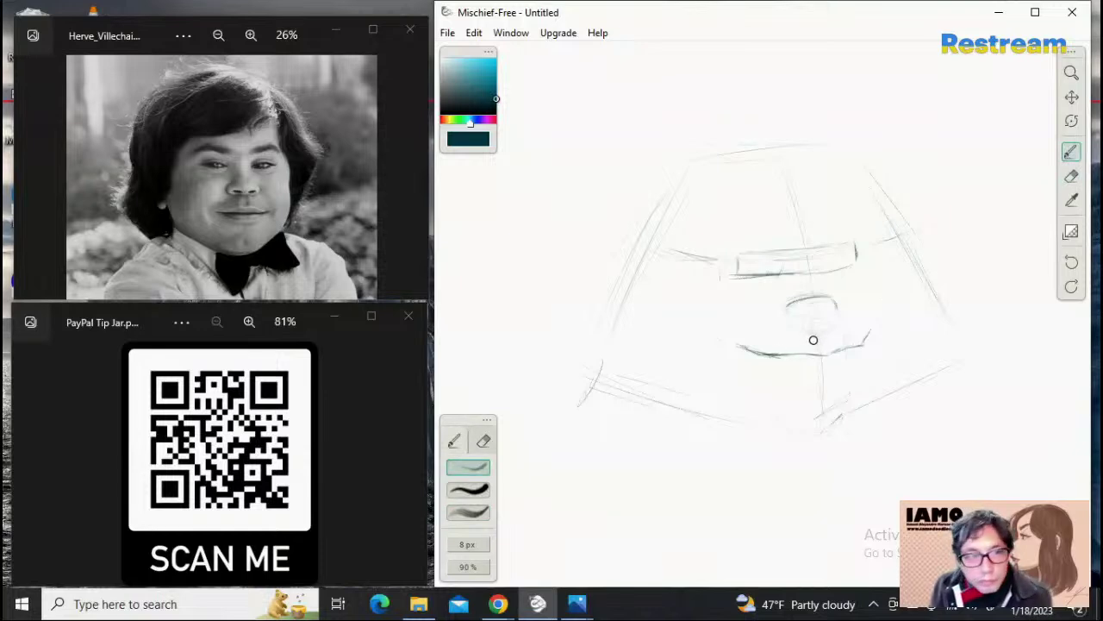
drag(807, 337, 828, 335)
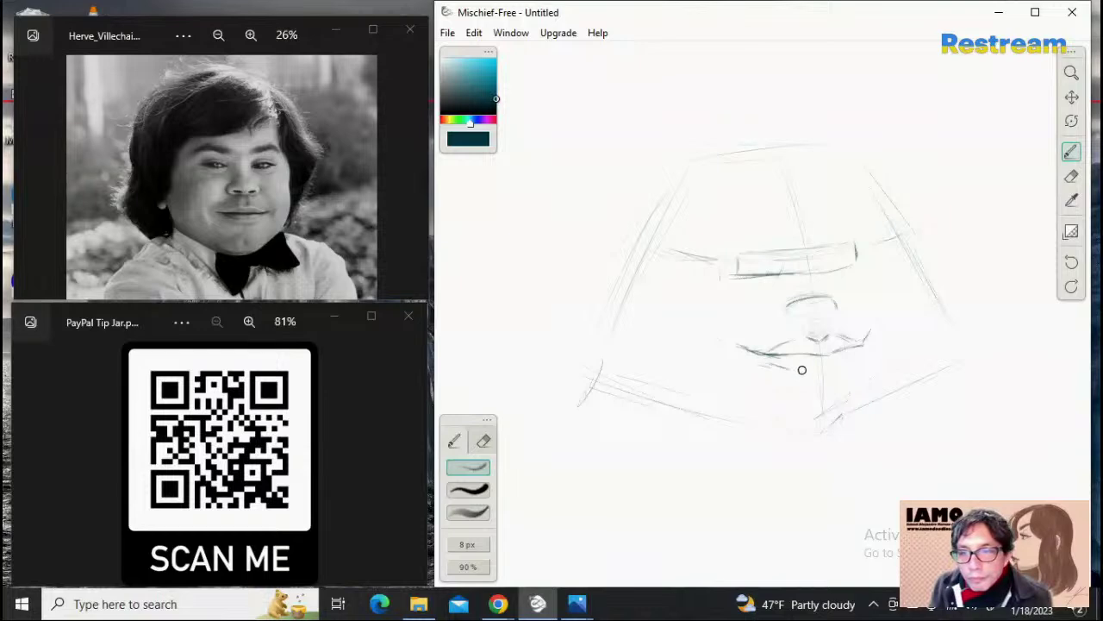
drag(781, 368, 825, 367)
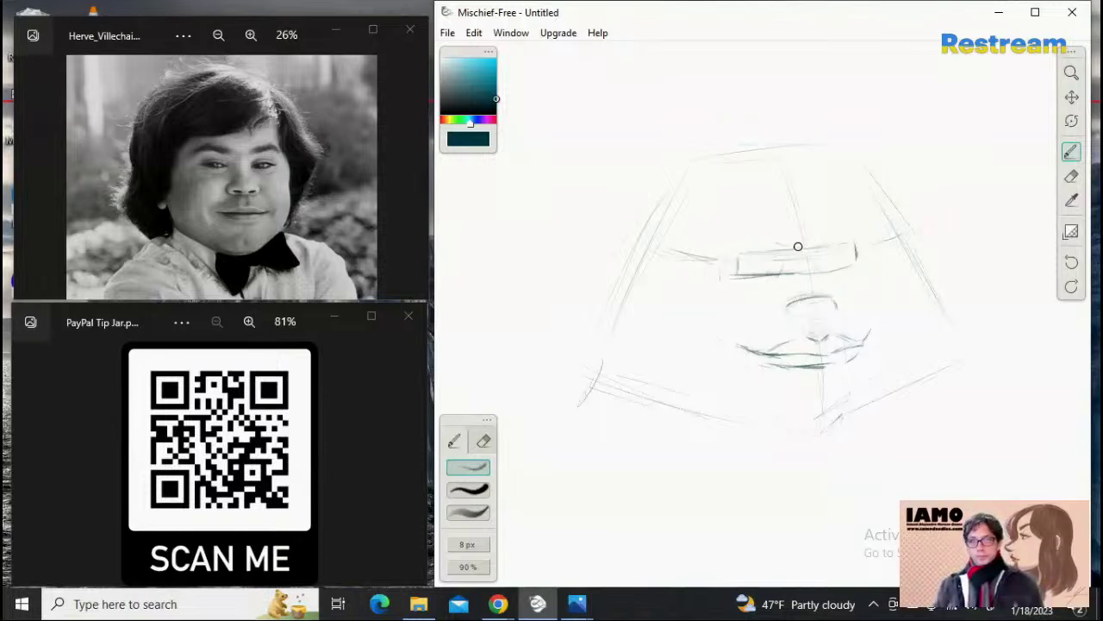
Step: Sketch the right-hand eyebrow above the eye band, erase its dark inner strokes and redraw it as a taller arched shape
drag(809, 248, 841, 226)
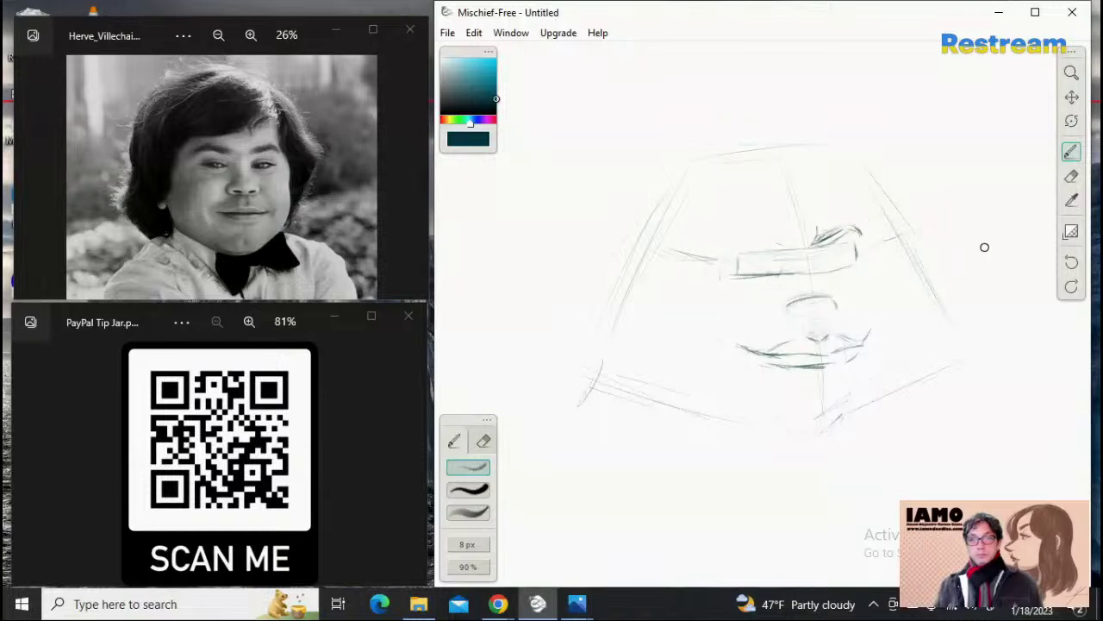
click(1071, 176)
mouse_move(815, 235)
mouse_down()
mouse_move(827, 222)
mouse_move(827, 237)
mouse_up()
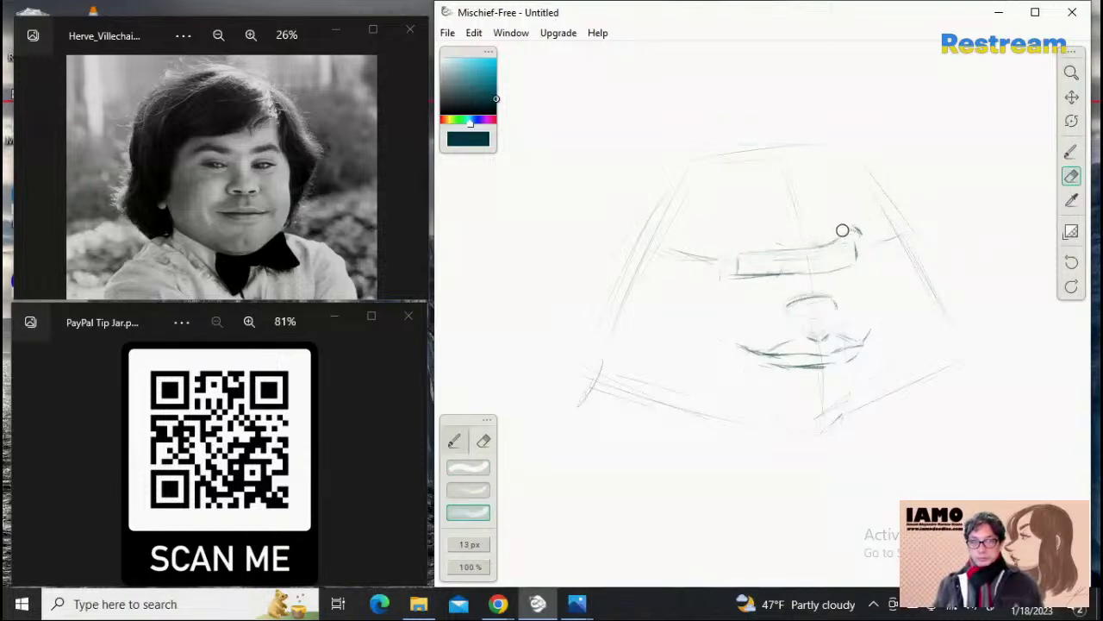
click(1072, 151)
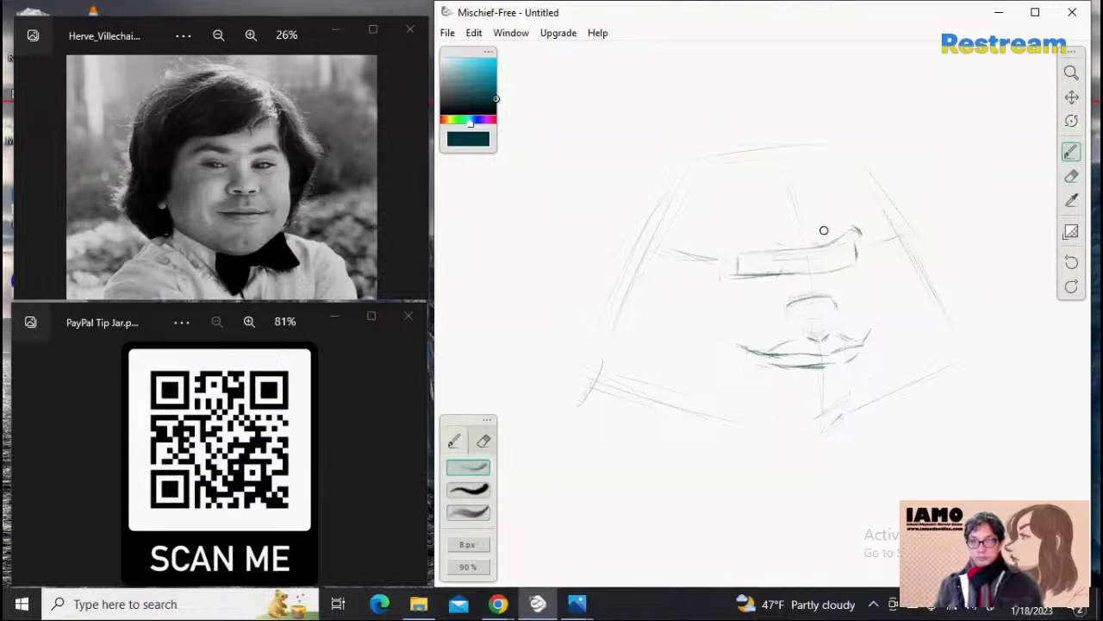
mouse_move(835, 215)
mouse_down()
mouse_move(811, 244)
mouse_move(849, 209)
mouse_move(867, 225)
mouse_move(855, 208)
mouse_move(862, 238)
mouse_up()
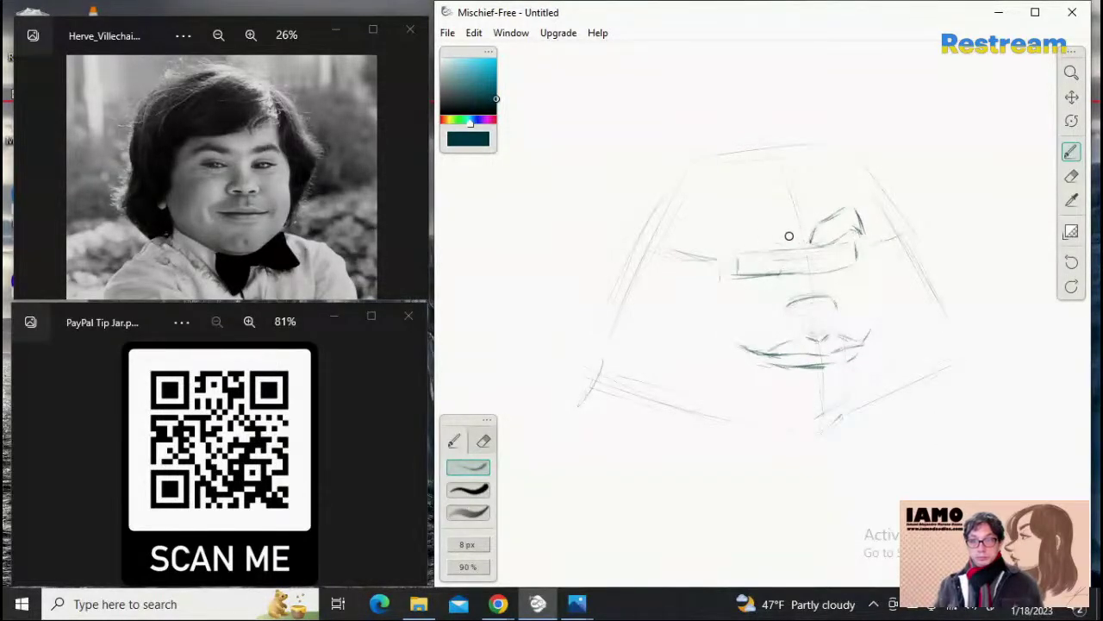
Step: Sketch the left-hand eyebrow as a slanted angular arch descending toward the centre line
mouse_move(790, 247)
mouse_down()
mouse_move(781, 229)
mouse_move(800, 245)
mouse_move(774, 223)
mouse_up()
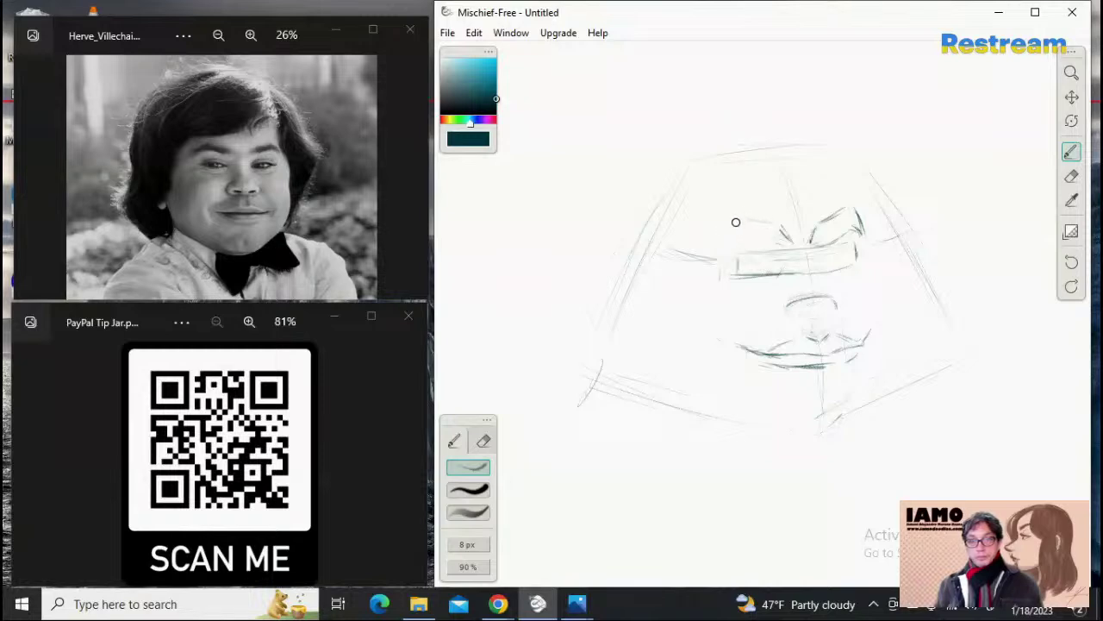
mouse_move(726, 230)
mouse_down()
mouse_move(711, 241)
mouse_move(739, 232)
mouse_move(776, 244)
mouse_up()
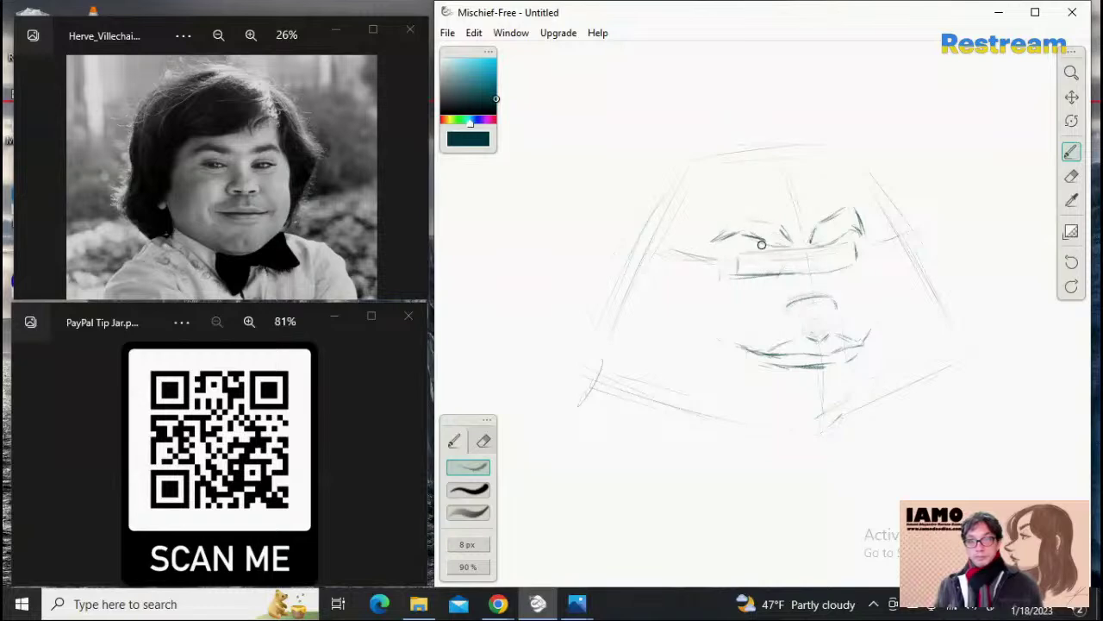
mouse_move(743, 234)
mouse_down()
mouse_move(719, 239)
mouse_move(770, 226)
mouse_up()
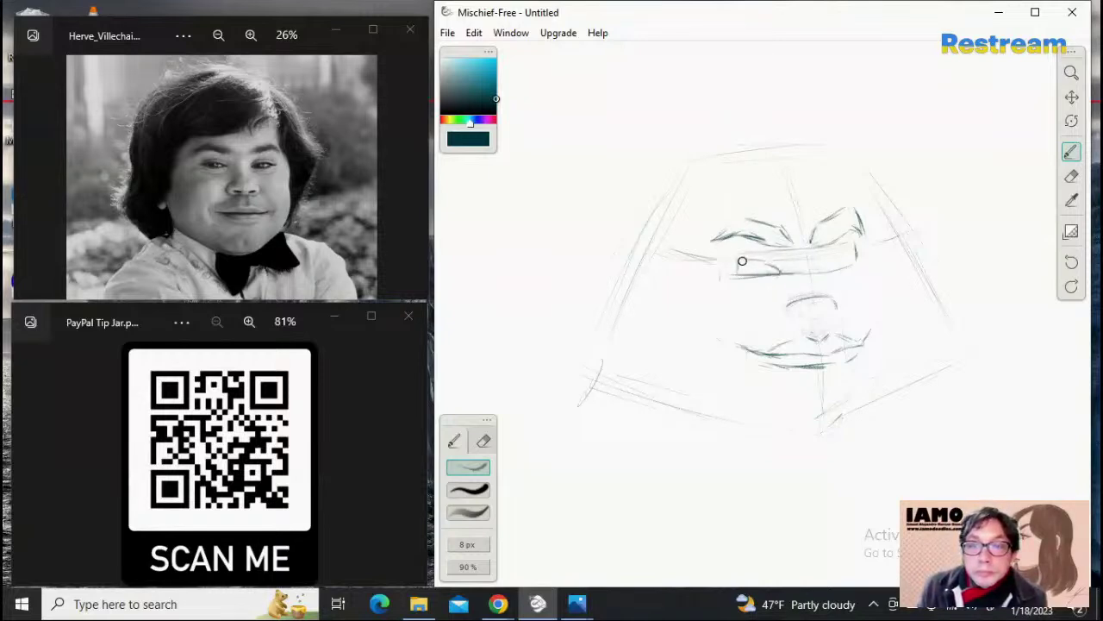
Step: Draw both narrow almond-shaped eyes inside the eye band, cleaning up the right-hand one with the eraser, and add the irises
drag(742, 262, 783, 272)
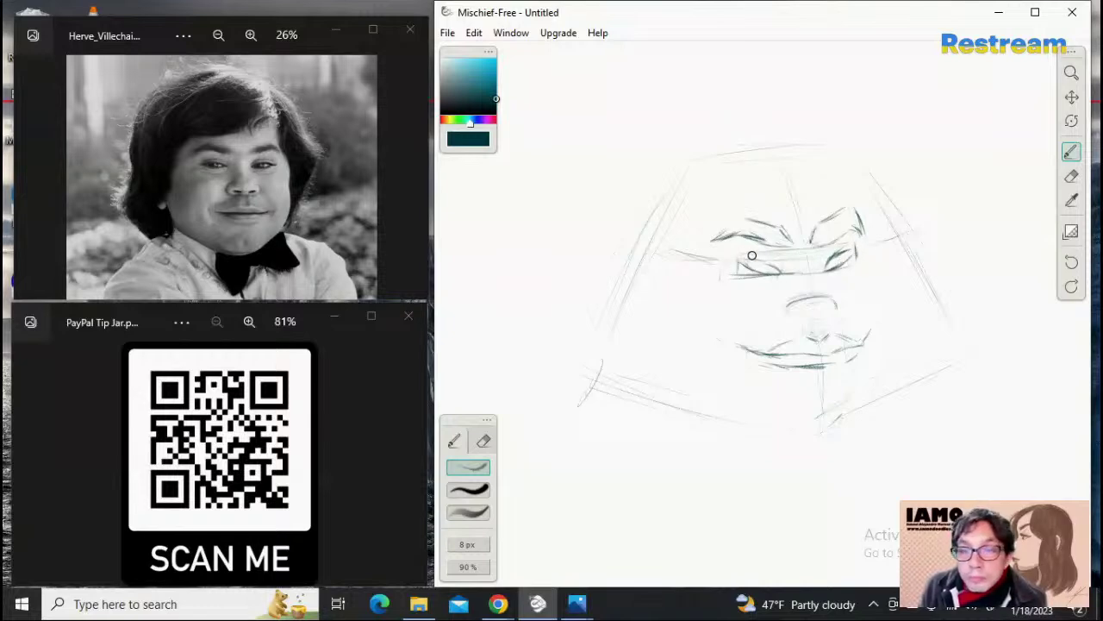
drag(739, 261, 771, 257)
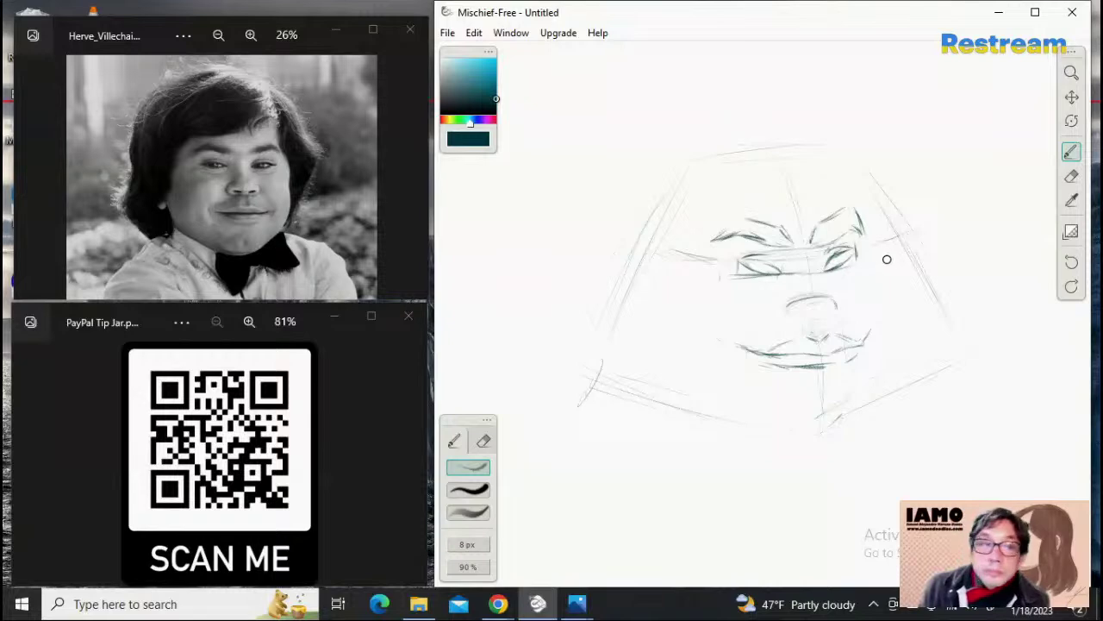
click(1071, 176)
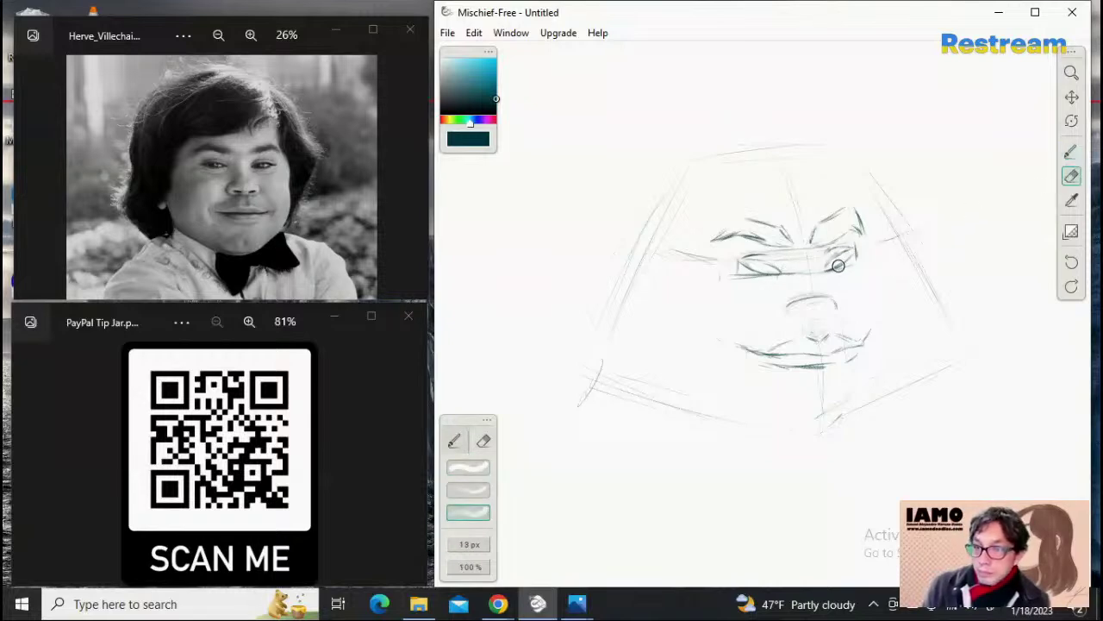
click(1071, 152)
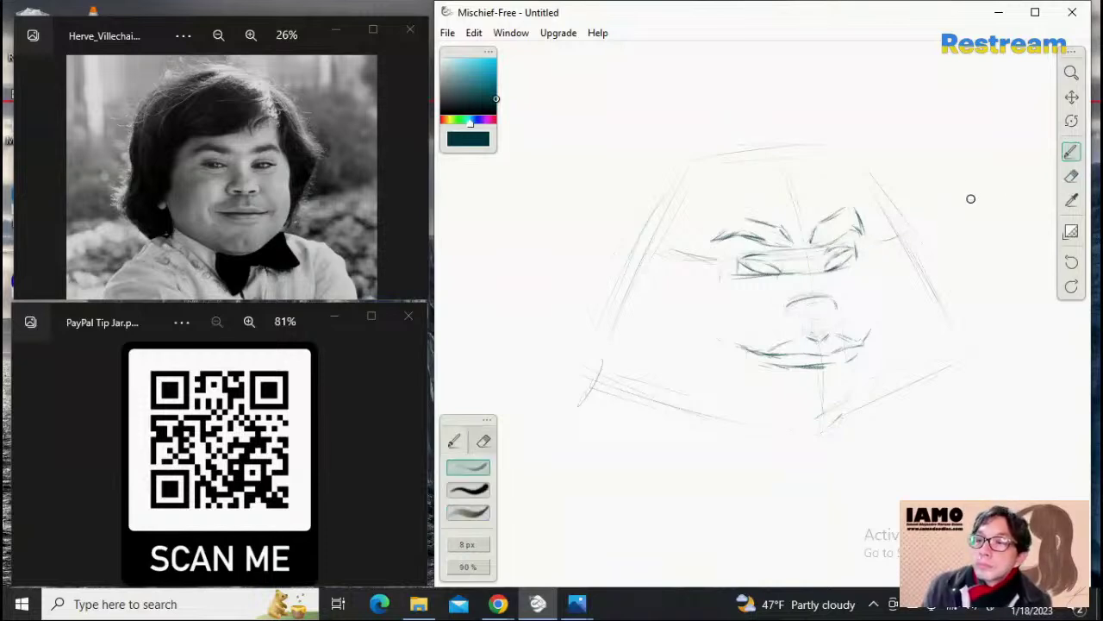
click(1072, 176)
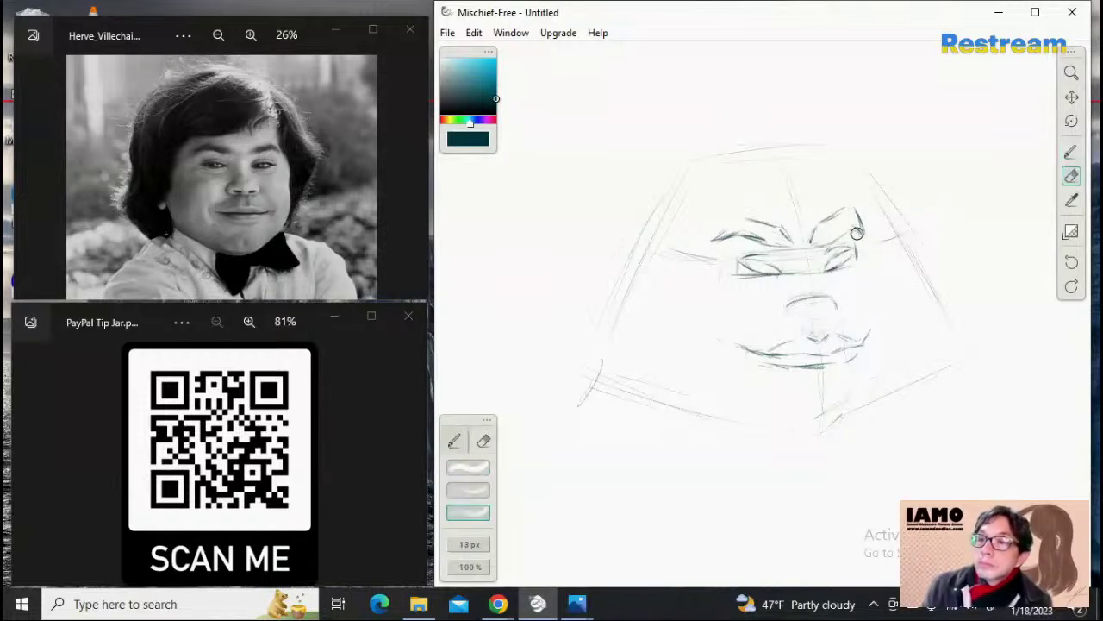
click(1071, 151)
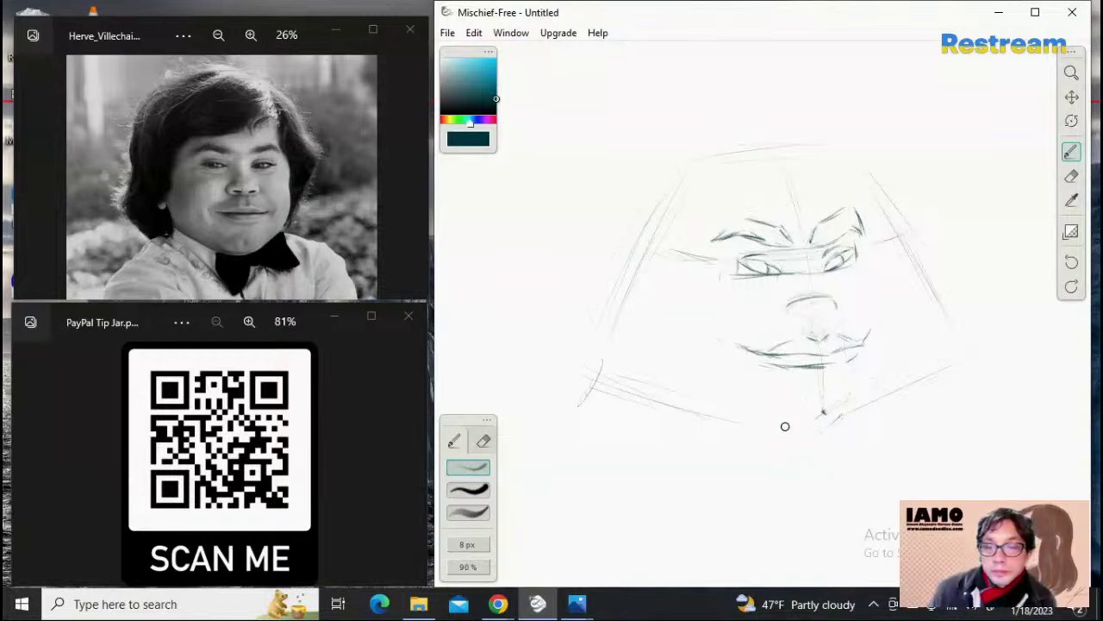
Step: Outline the rounded chin and both sides of the jaw, softening the corners where the jaw meets the cheeks
mouse_move(788, 430)
mouse_down()
mouse_move(839, 416)
mouse_move(813, 432)
mouse_move(849, 409)
mouse_move(830, 435)
mouse_move(862, 385)
mouse_move(924, 358)
mouse_move(858, 411)
mouse_move(950, 348)
mouse_up()
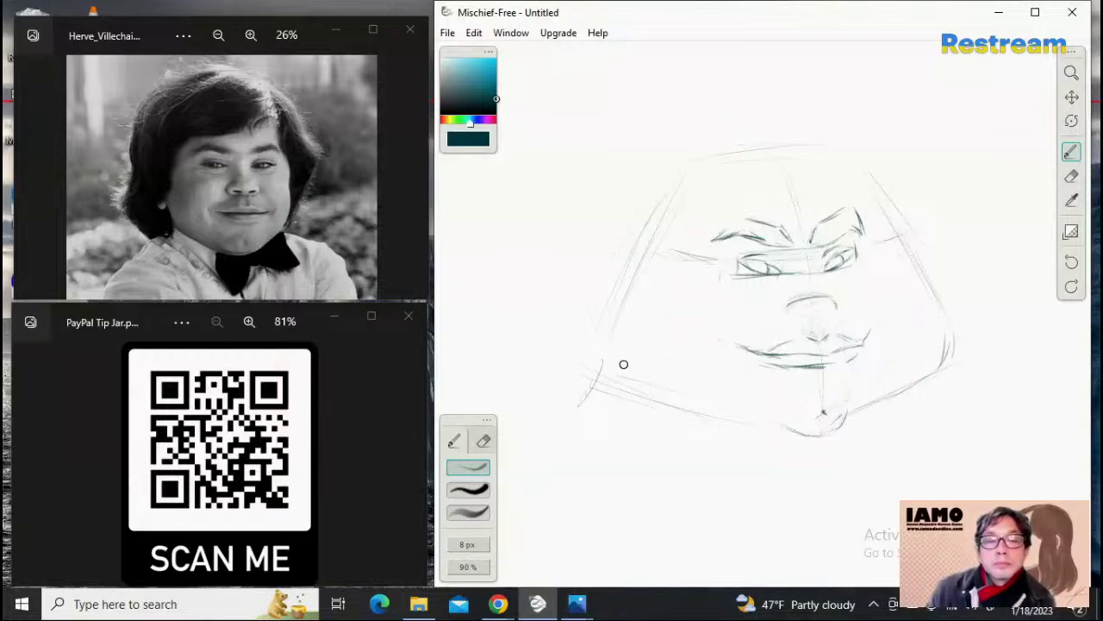
mouse_move(606, 368)
mouse_down()
mouse_move(613, 334)
mouse_move(619, 373)
mouse_up()
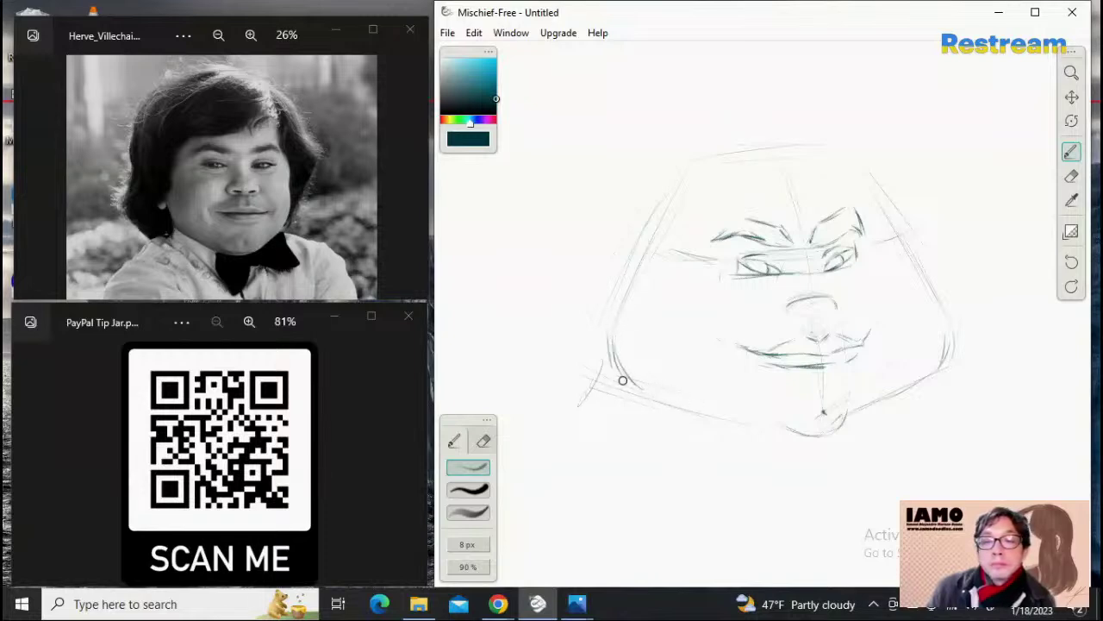
mouse_move(636, 389)
mouse_down()
mouse_move(780, 425)
mouse_move(711, 410)
mouse_move(771, 419)
mouse_up()
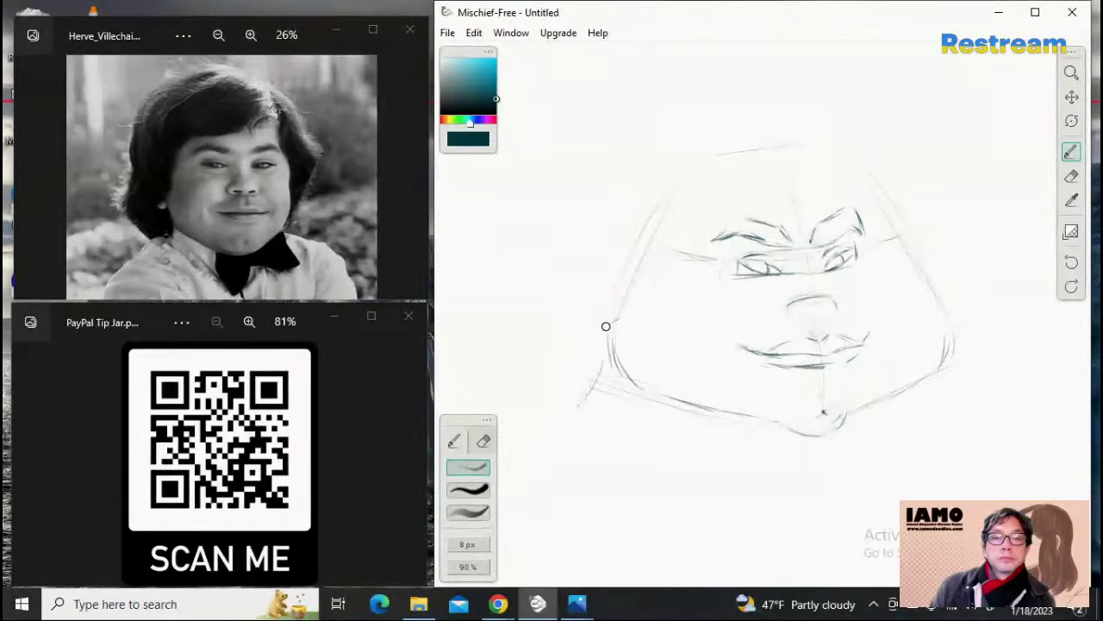
Step: Sketch a large rounded ear on the left side of the head, joining its lobe to the cheek line
drag(585, 300, 591, 324)
mouse_move(615, 231)
mouse_down()
mouse_move(595, 263)
mouse_move(562, 238)
mouse_move(575, 243)
mouse_move(581, 302)
mouse_up()
drag(573, 235, 595, 316)
mouse_move(567, 264)
mouse_down()
mouse_move(577, 295)
mouse_move(605, 323)
mouse_move(622, 319)
mouse_up()
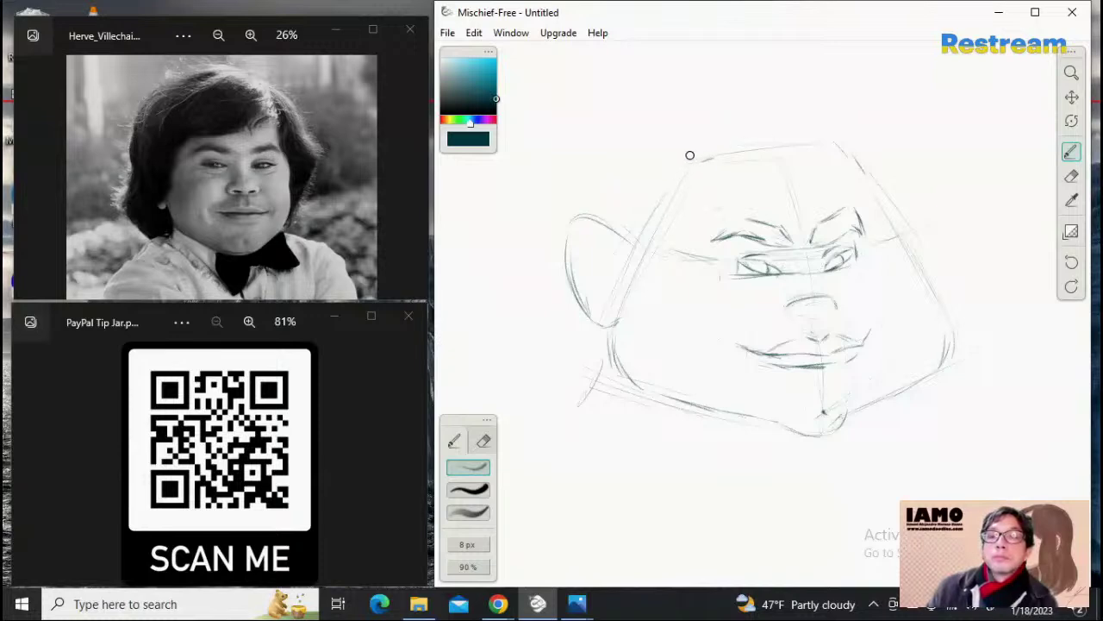
Step: Redraw the top of the forehead, add a small hair tuft at the parting and sweep the fringe line down across the forehead
drag(731, 152, 813, 148)
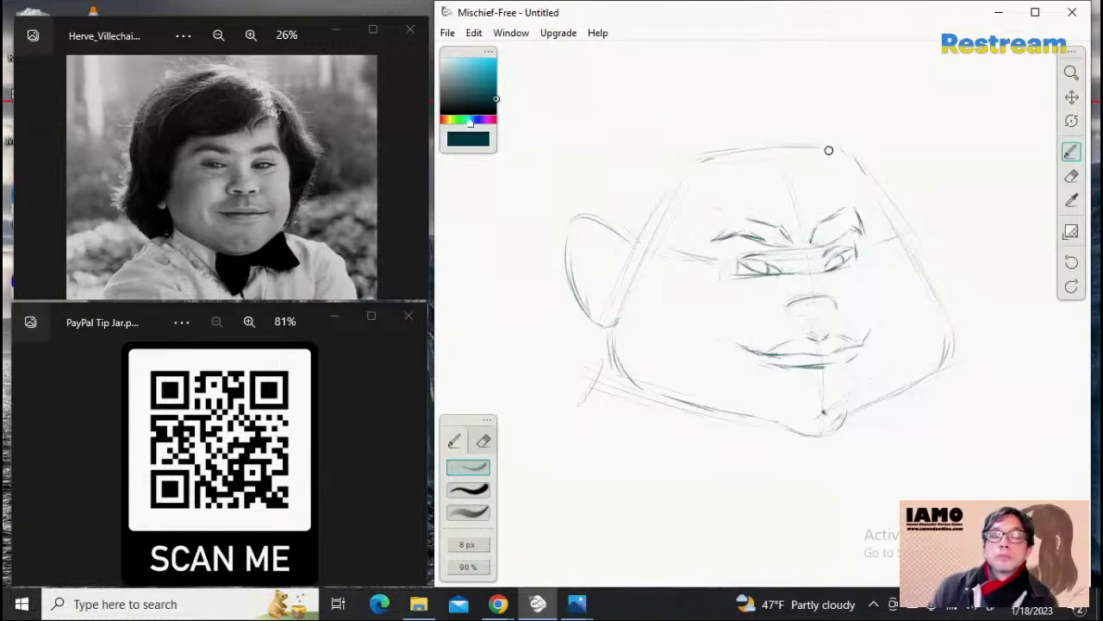
mouse_move(829, 150)
mouse_down()
mouse_move(802, 119)
mouse_move(833, 161)
mouse_move(817, 125)
mouse_move(828, 121)
mouse_move(796, 151)
mouse_move(832, 160)
mouse_up()
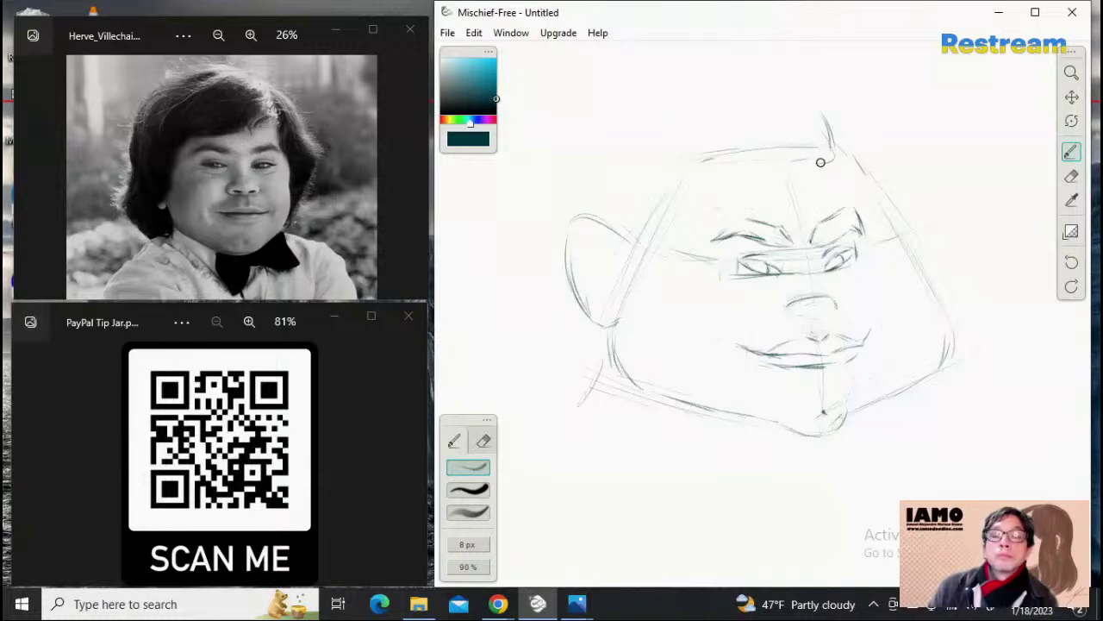
drag(798, 164, 801, 177)
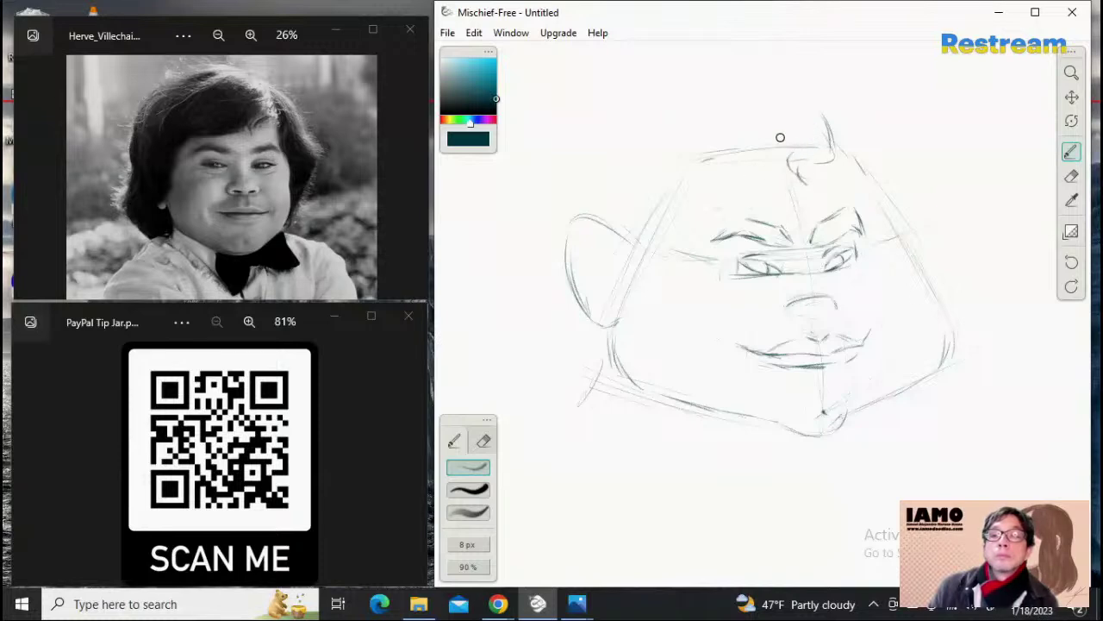
drag(819, 146, 787, 143)
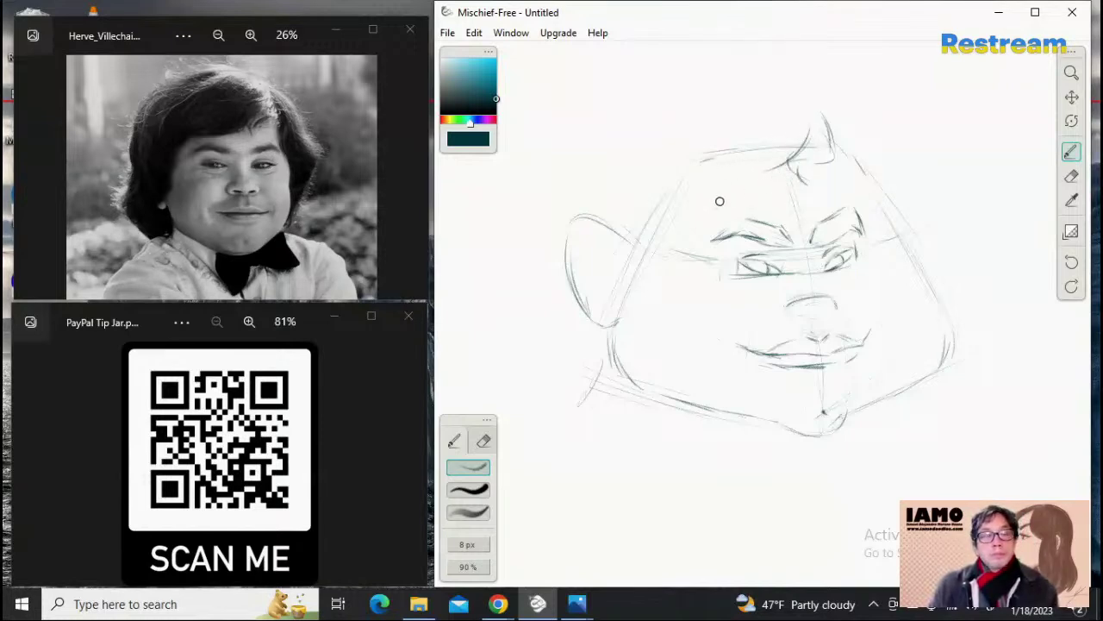
mouse_move(803, 142)
mouse_down()
mouse_move(740, 203)
mouse_move(681, 206)
mouse_up()
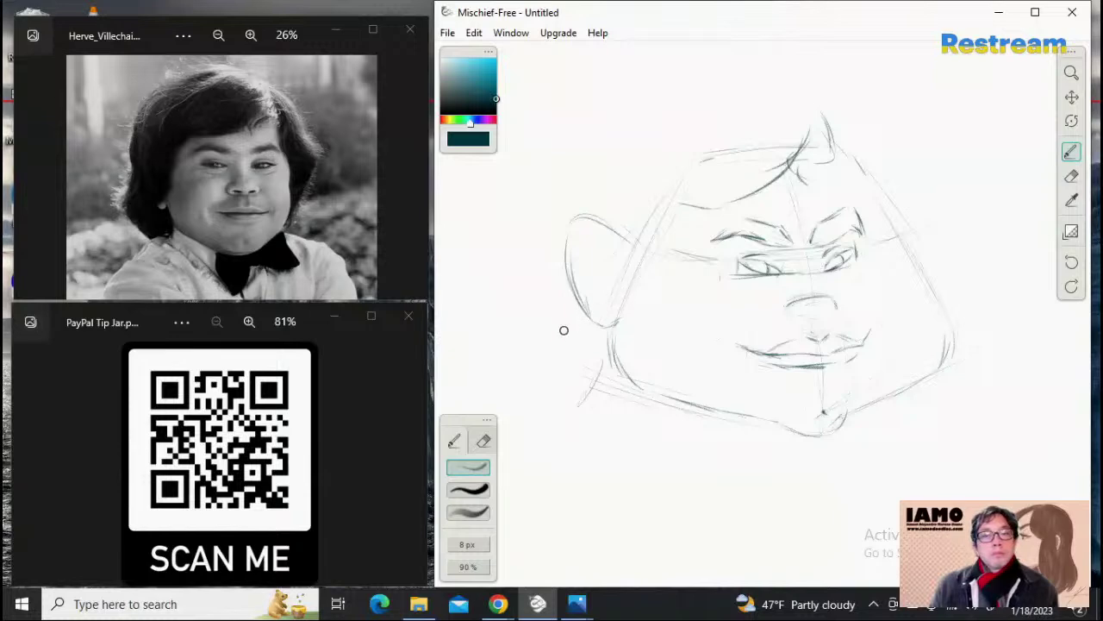
Step: Draw the hairline from the fringe down past the temple and across the ear, and outline the flared lock behind the ear
mouse_move(590, 310)
mouse_down()
mouse_move(620, 278)
mouse_move(602, 308)
mouse_move(624, 297)
mouse_move(605, 296)
mouse_move(620, 294)
mouse_move(656, 262)
mouse_up()
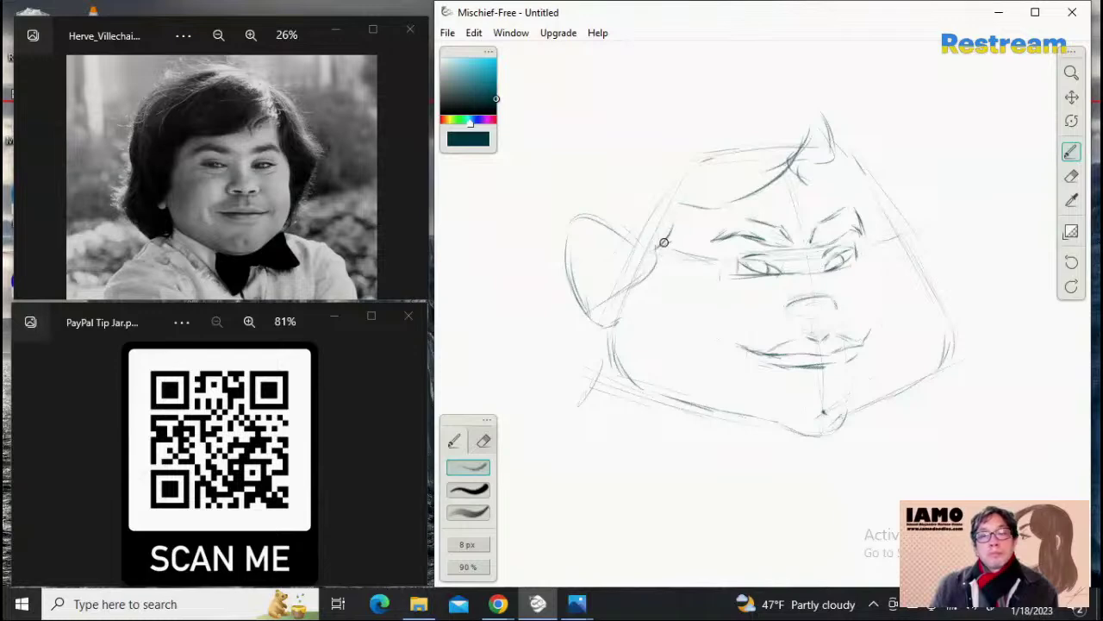
drag(671, 240, 681, 201)
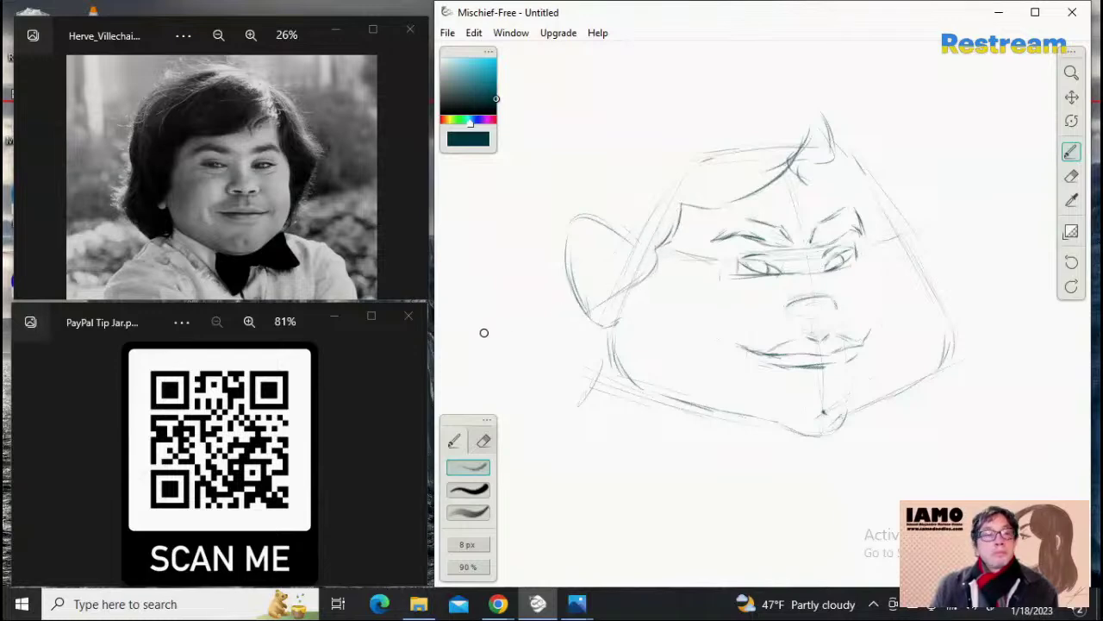
drag(635, 289, 607, 303)
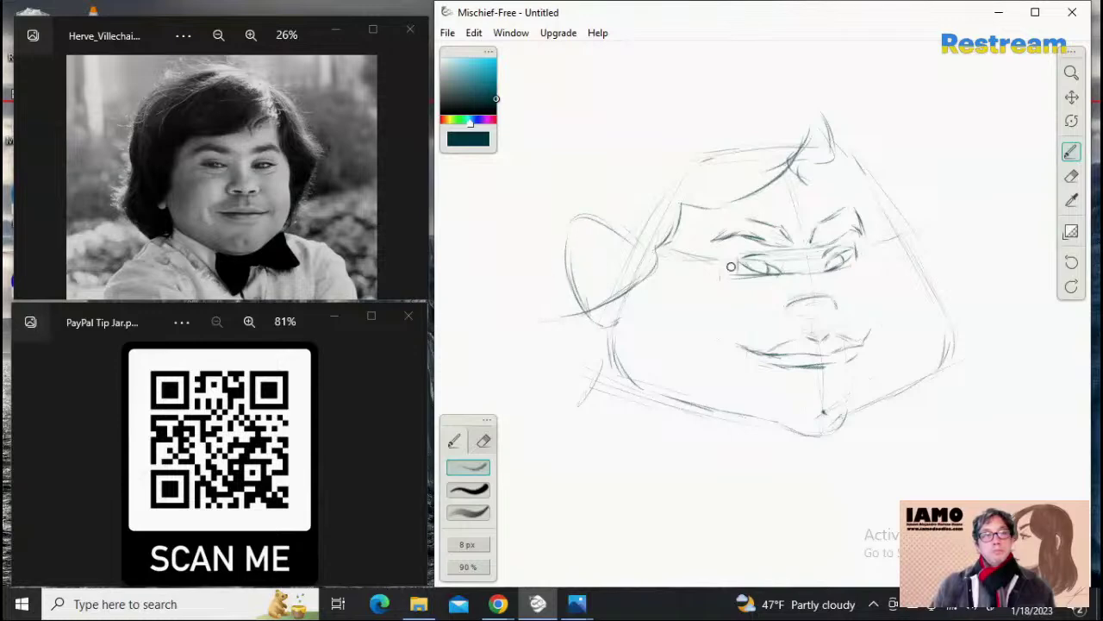
drag(543, 262, 489, 338)
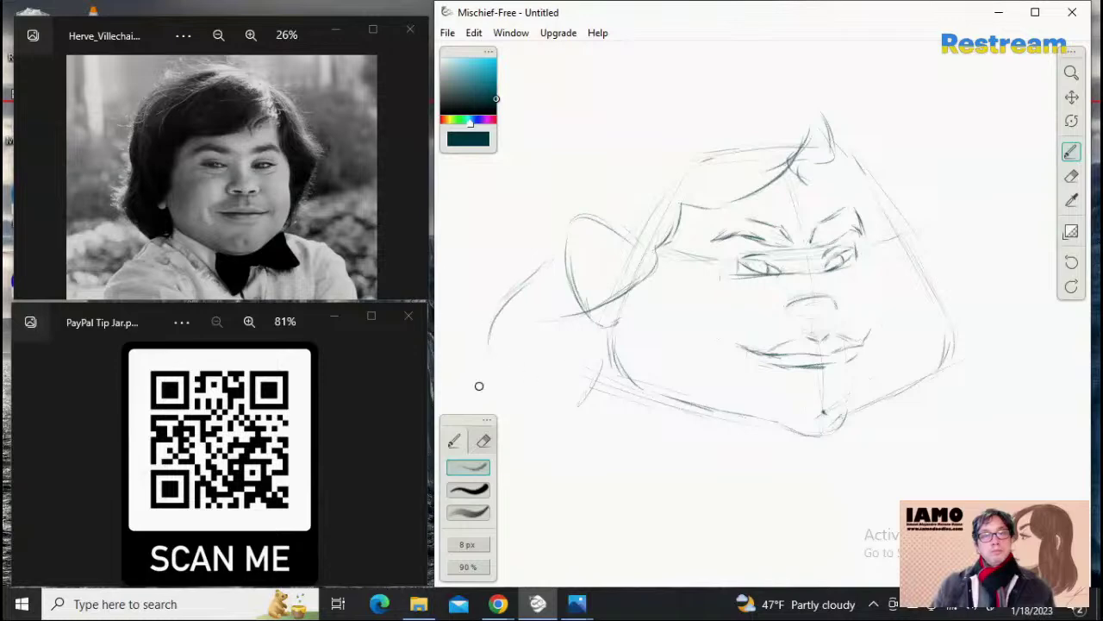
mouse_move(545, 251)
mouse_down()
mouse_move(475, 317)
mouse_move(549, 252)
mouse_move(487, 315)
mouse_move(547, 265)
mouse_move(487, 343)
mouse_move(534, 293)
mouse_move(561, 374)
mouse_move(534, 344)
mouse_move(519, 376)
mouse_move(552, 393)
mouse_up()
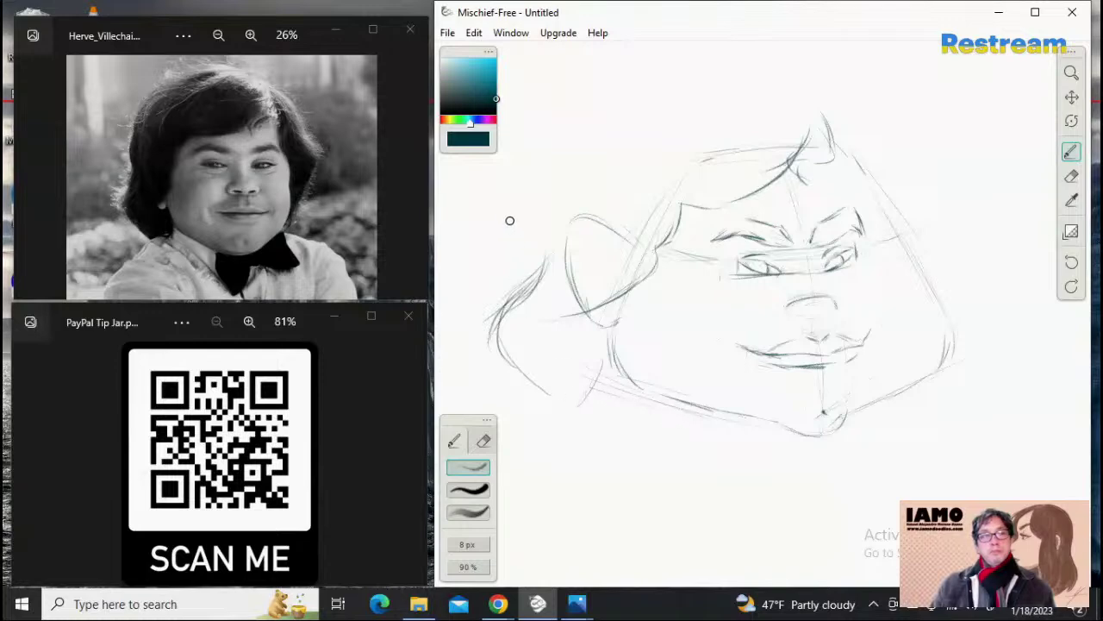
Step: Outline the hair's outer contour from above the ear, curving up and over the left half of the crown
drag(551, 220, 551, 179)
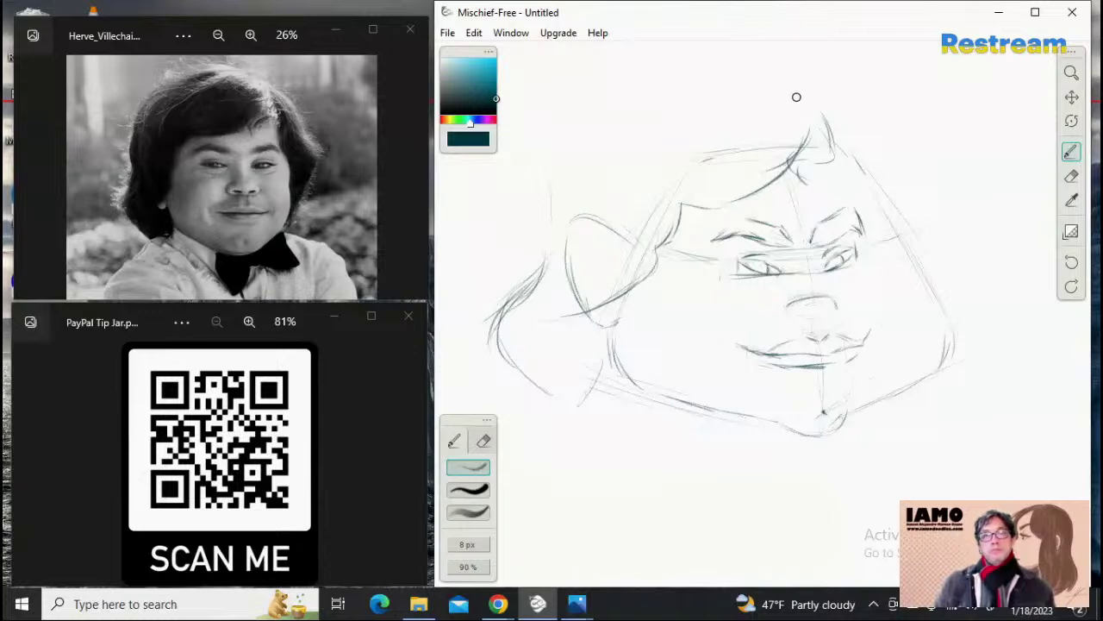
drag(637, 94, 732, 67)
drag(606, 112, 672, 83)
mouse_move(584, 128)
mouse_down()
mouse_move(640, 101)
mouse_move(569, 150)
mouse_move(548, 187)
mouse_move(538, 161)
mouse_move(554, 215)
mouse_up()
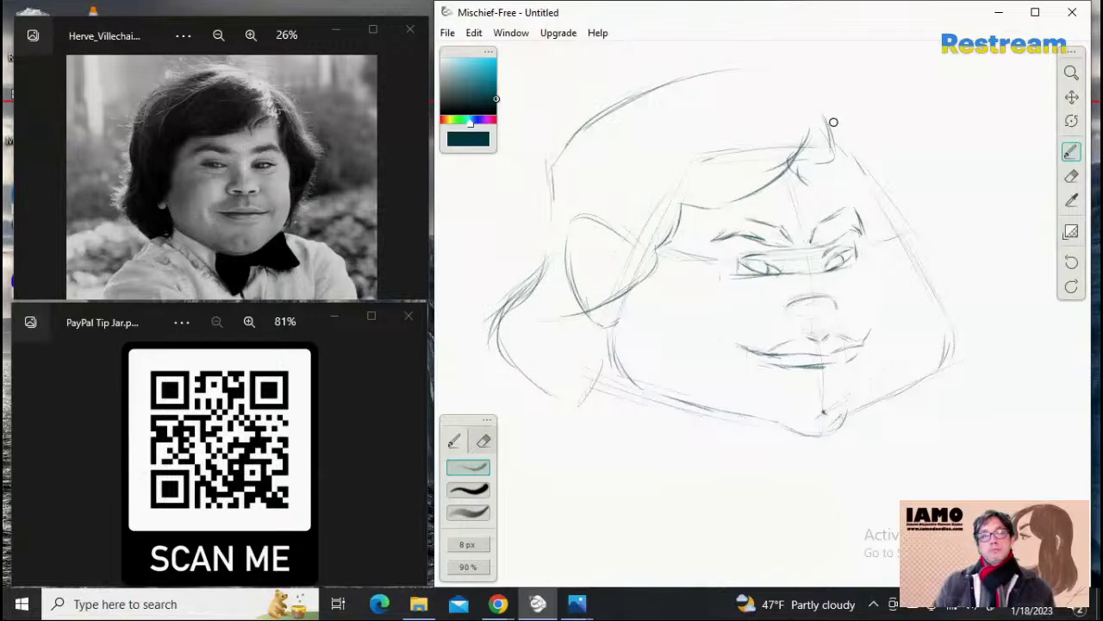
Step: Outline the hair on the right side, from the parting out to a flared corner and down to the jaw
drag(845, 124, 880, 143)
drag(831, 117, 896, 165)
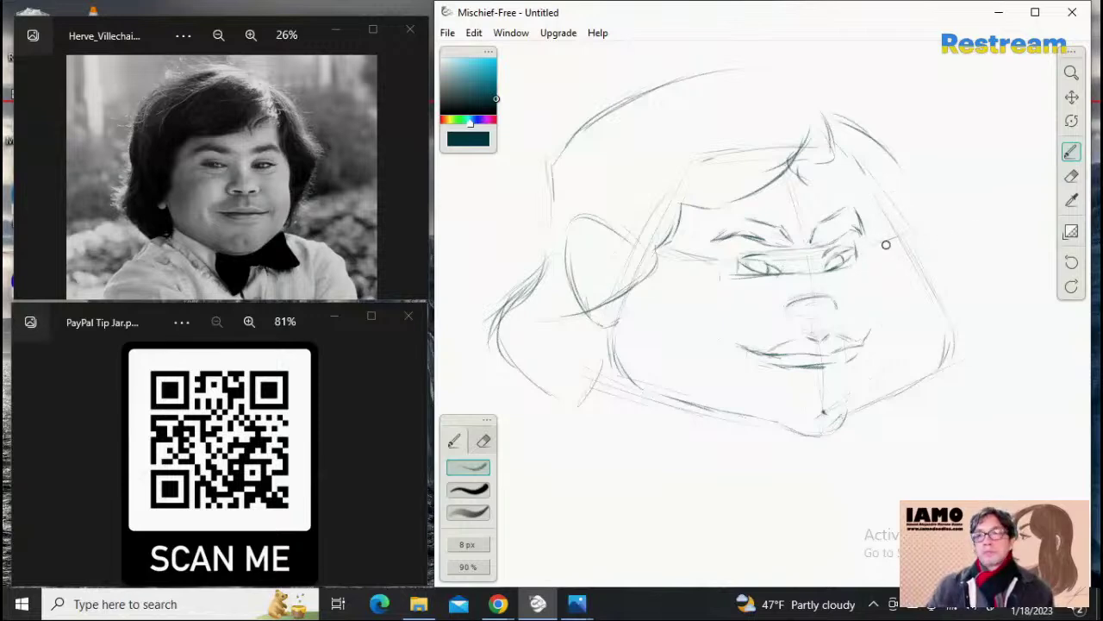
drag(939, 217, 956, 215)
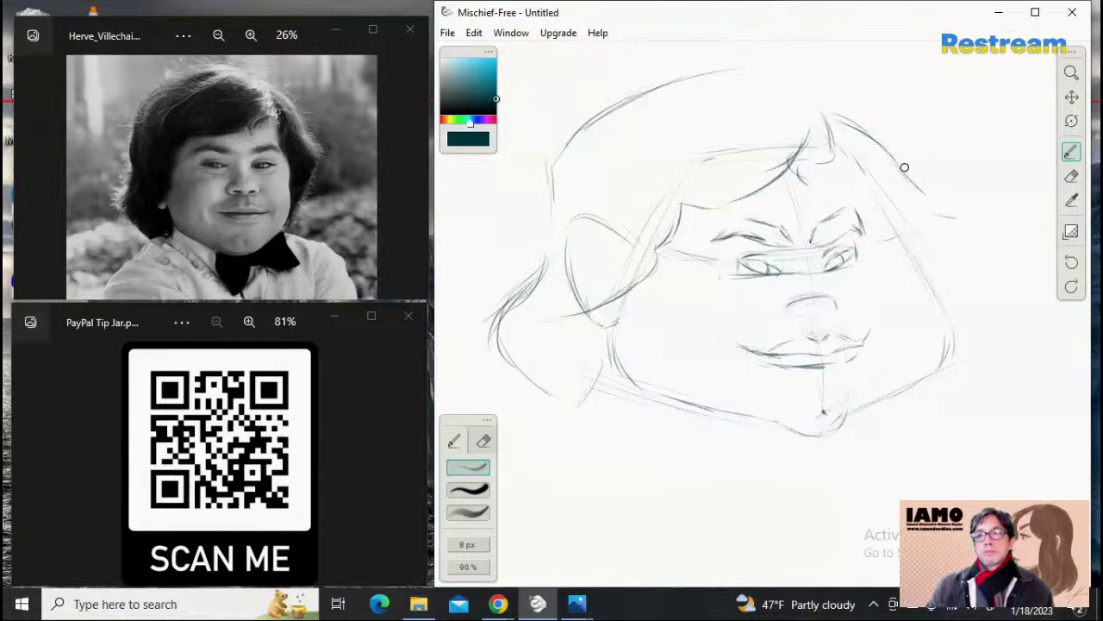
drag(904, 168, 967, 209)
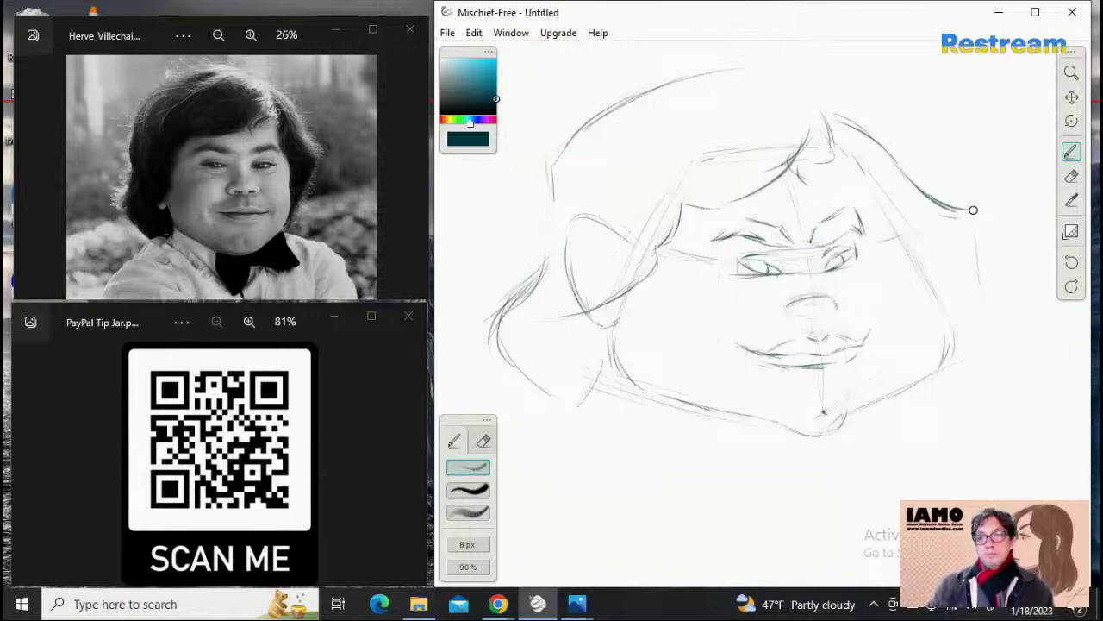
mouse_move(972, 209)
mouse_down()
mouse_move(980, 327)
mouse_move(970, 345)
mouse_move(945, 361)
mouse_up()
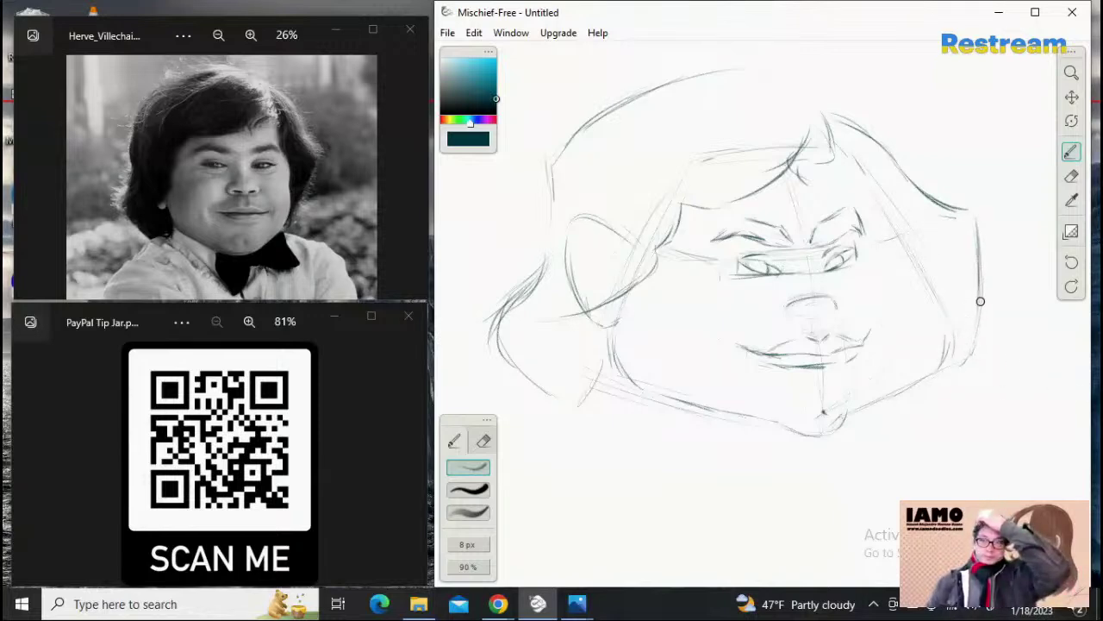
drag(981, 298, 953, 360)
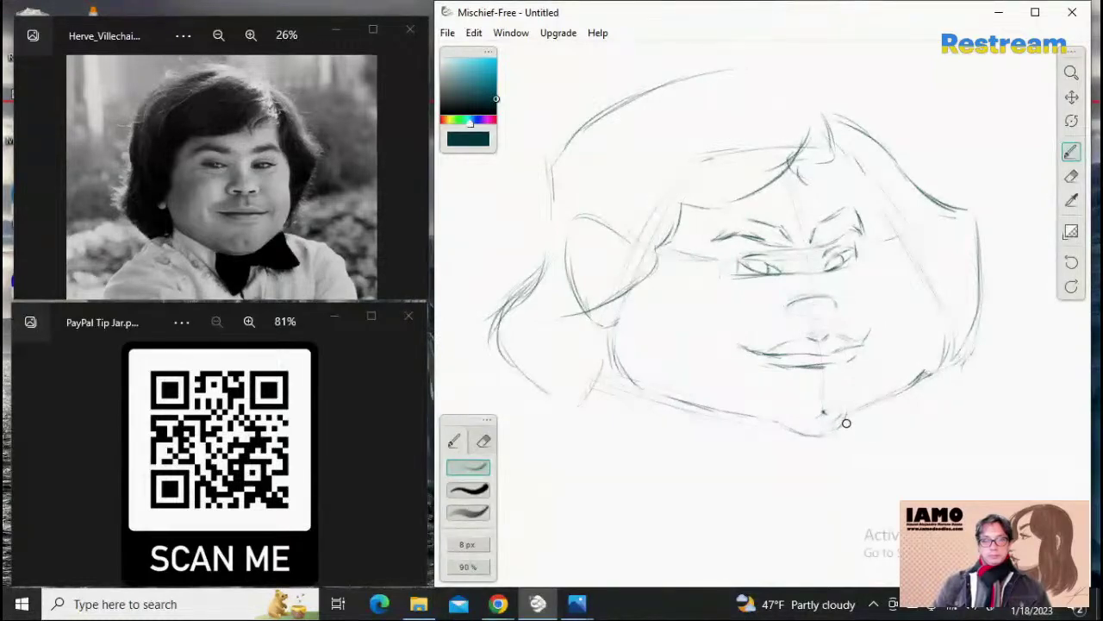
Step: Sketch the bow tie's knot under the chin and its angular right wing, tucked beneath the jaw line
mouse_move(847, 420)
mouse_down()
mouse_move(860, 433)
mouse_move(822, 443)
mouse_move(830, 454)
mouse_move(862, 443)
mouse_move(926, 471)
mouse_up()
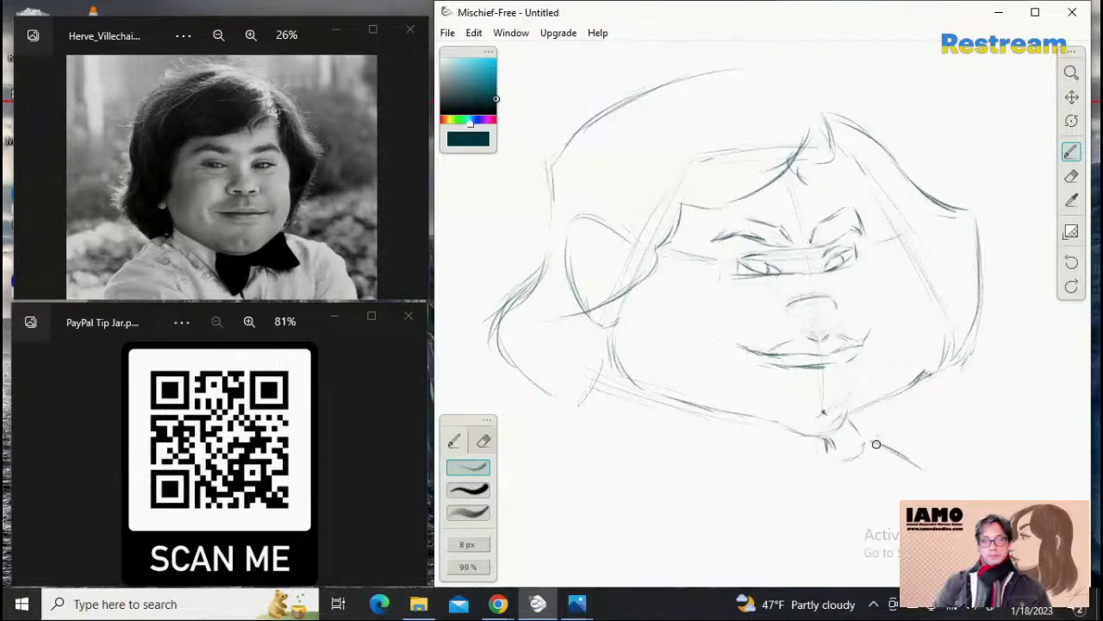
mouse_move(878, 444)
mouse_down()
mouse_move(920, 469)
mouse_move(968, 460)
mouse_move(954, 468)
mouse_move(1010, 465)
mouse_up()
mouse_move(940, 471)
mouse_down()
mouse_move(992, 450)
mouse_move(984, 456)
mouse_up()
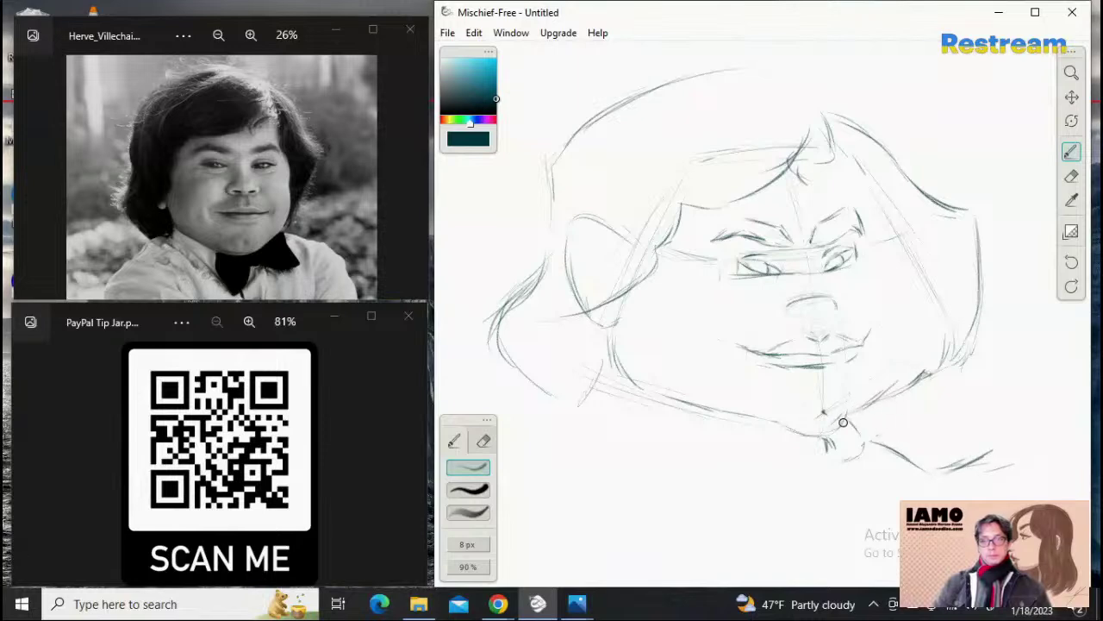
drag(845, 420, 931, 370)
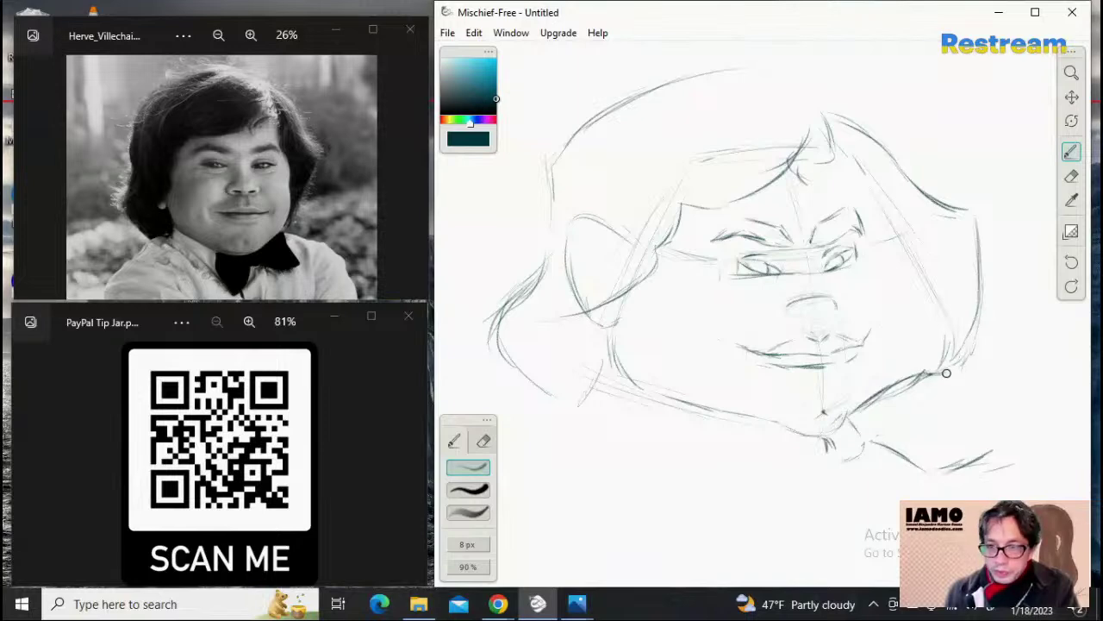
drag(953, 375, 953, 399)
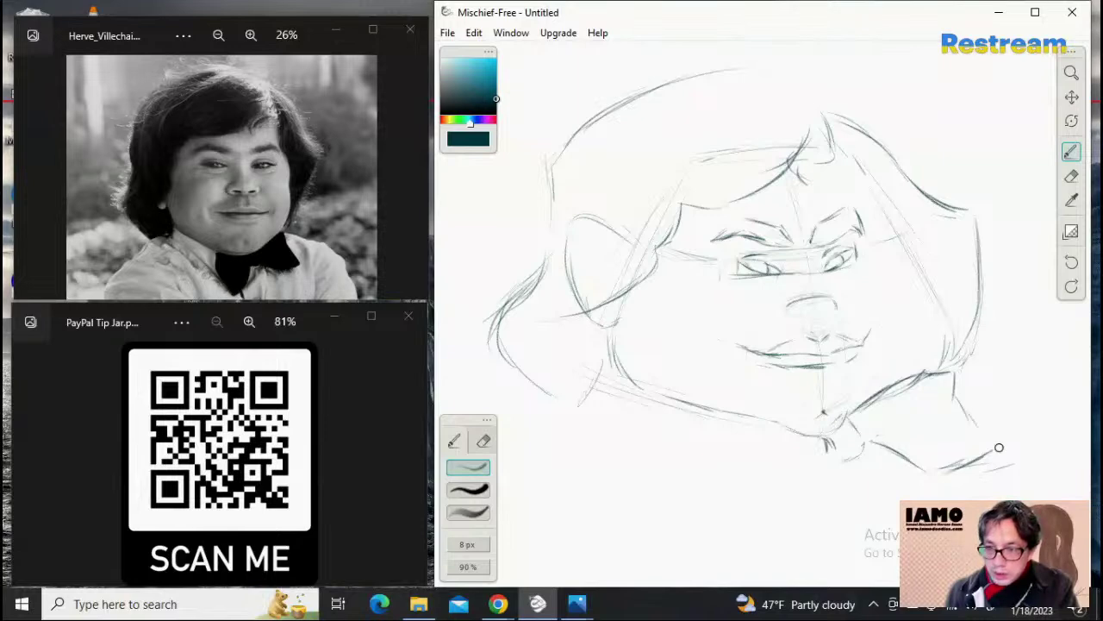
drag(953, 397, 996, 451)
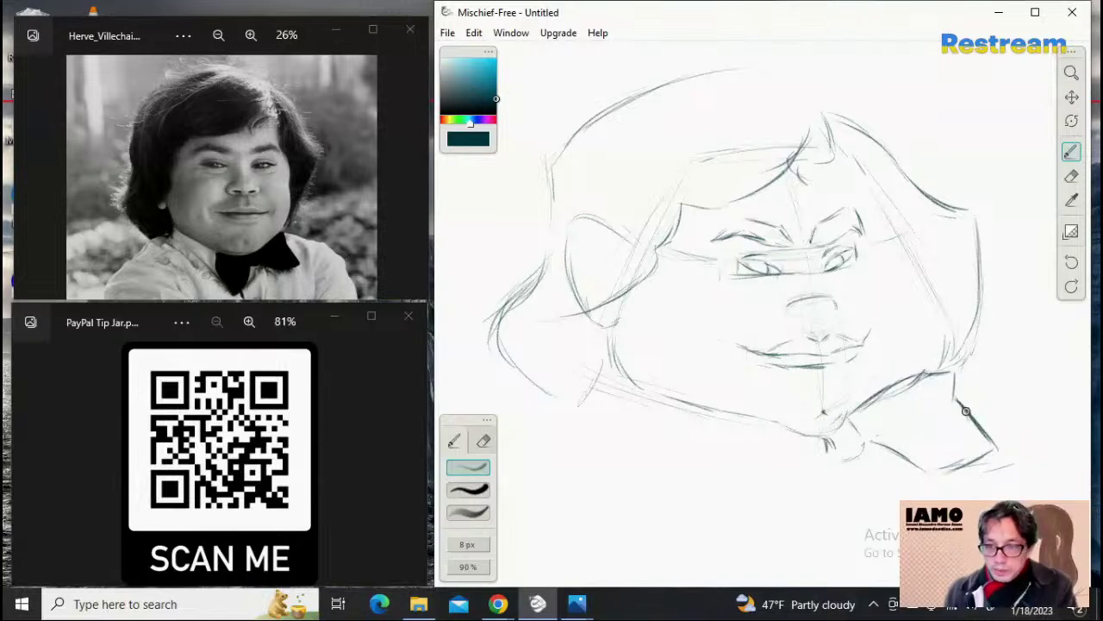
drag(958, 413, 995, 450)
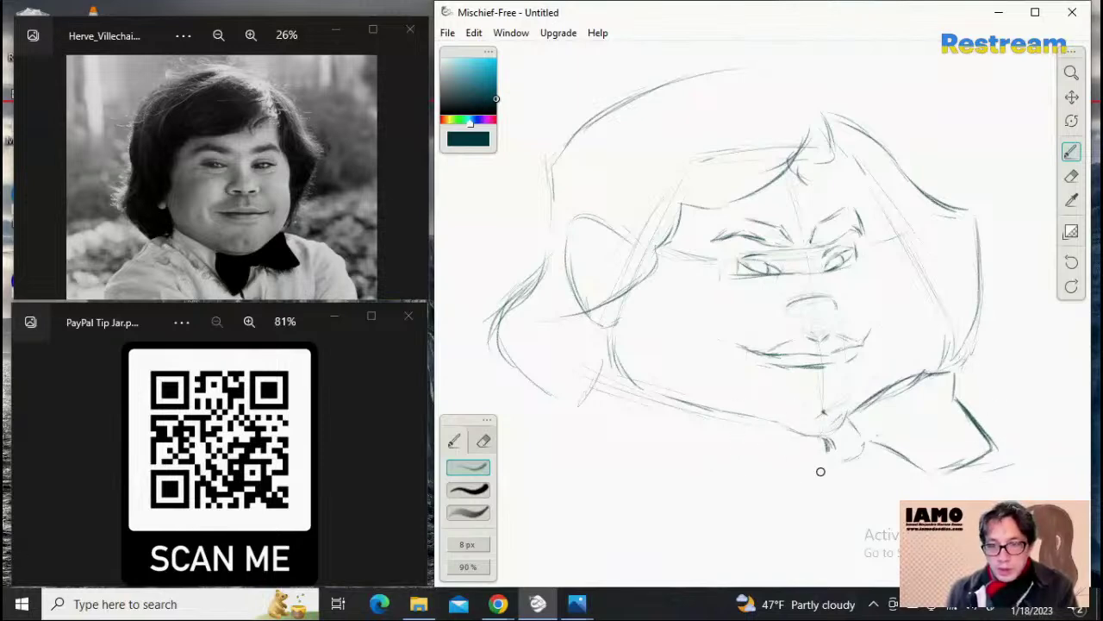
Step: Sketch the bow tie's pointed left wing under the chin and the long edge joining its tip to the jaw
drag(831, 439, 812, 497)
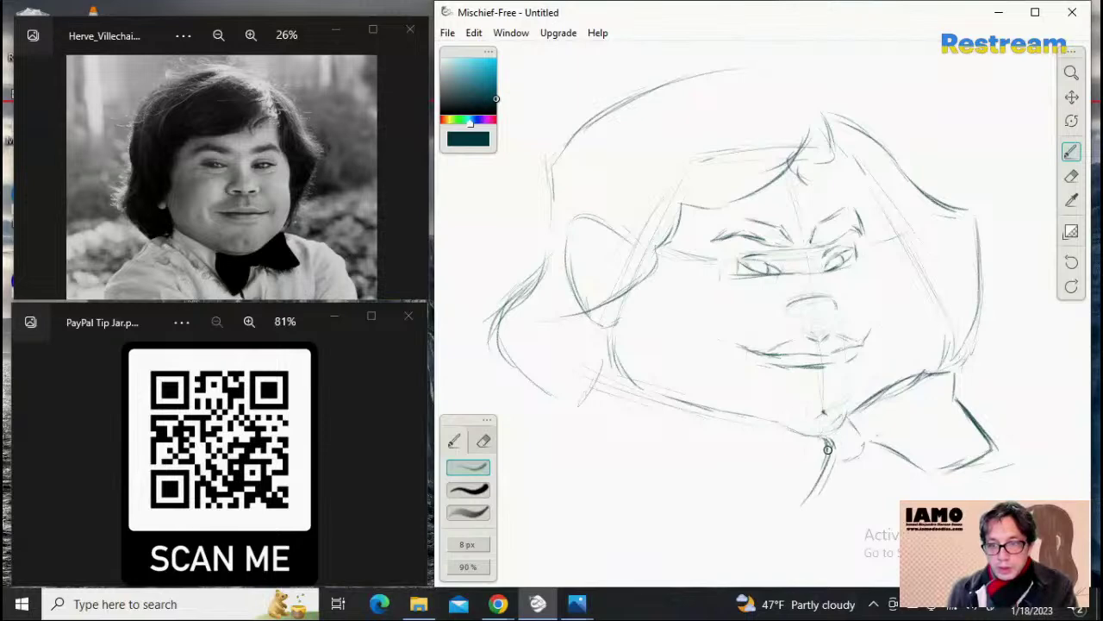
drag(829, 453, 765, 519)
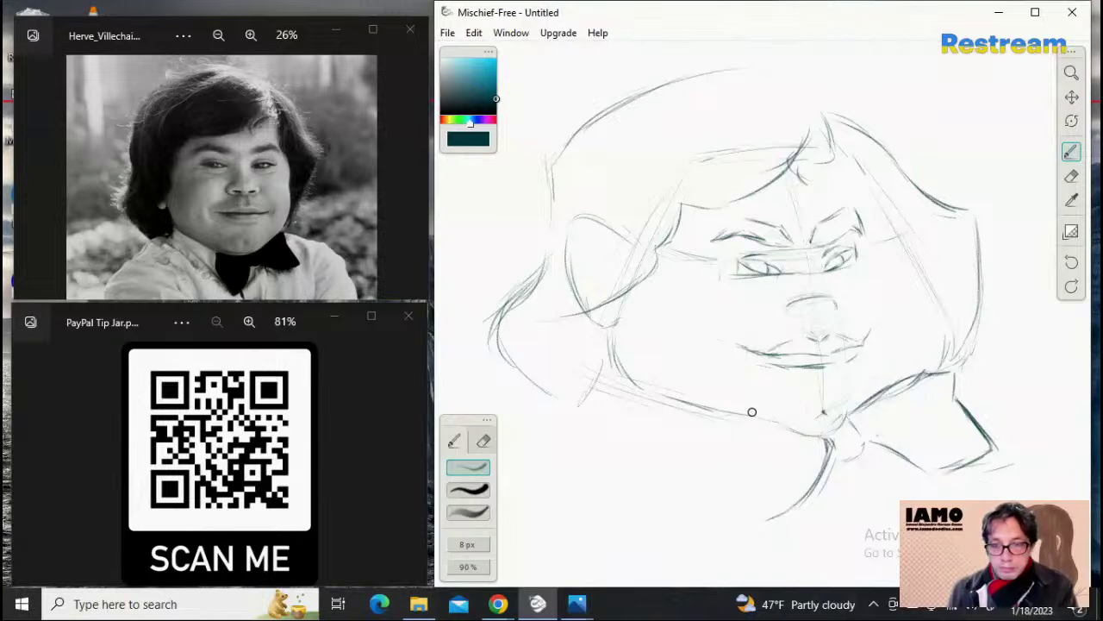
drag(756, 409, 787, 427)
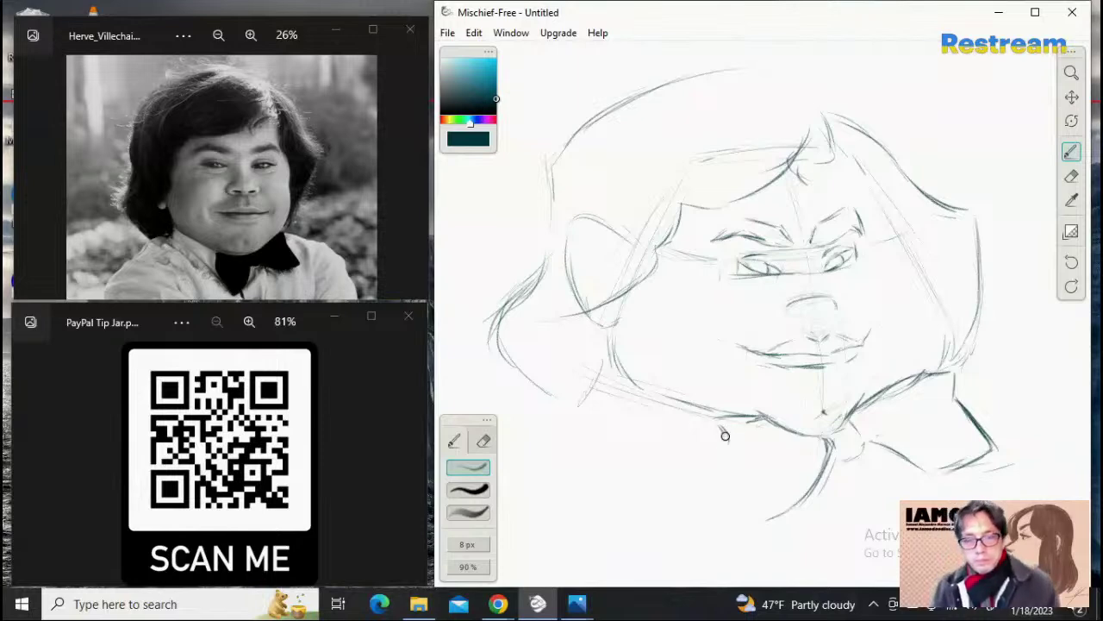
mouse_move(725, 428)
mouse_down()
mouse_move(705, 466)
mouse_move(739, 439)
mouse_move(720, 459)
mouse_move(724, 440)
mouse_move(732, 470)
mouse_move(719, 462)
mouse_move(735, 476)
mouse_move(717, 457)
mouse_move(740, 499)
mouse_move(744, 482)
mouse_move(759, 523)
mouse_move(766, 486)
mouse_move(736, 484)
mouse_move(762, 521)
mouse_up()
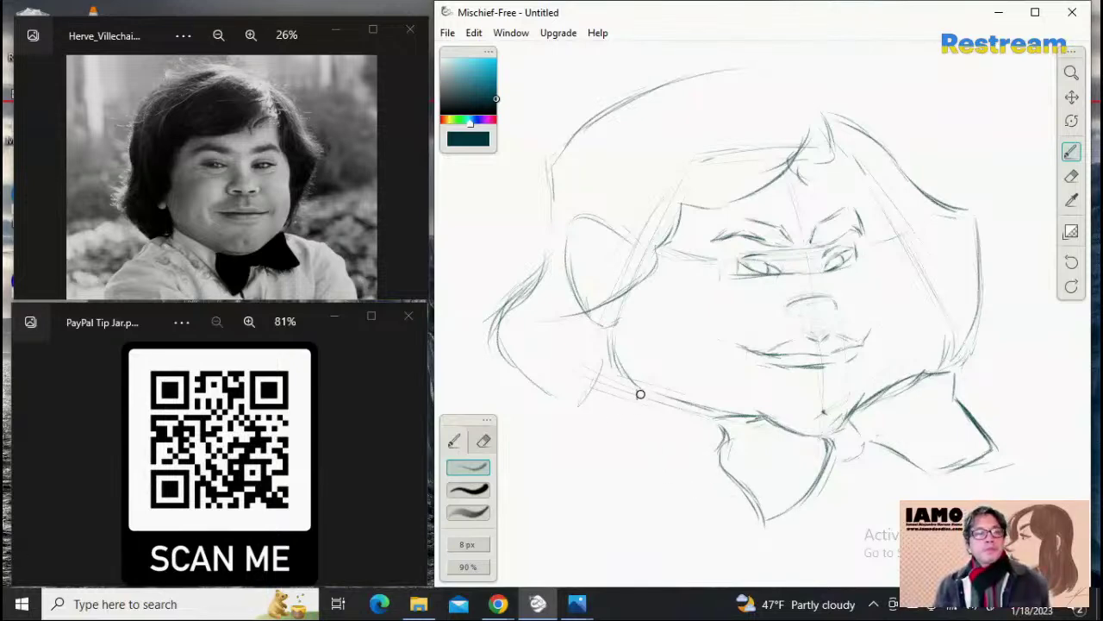
drag(634, 391, 669, 432)
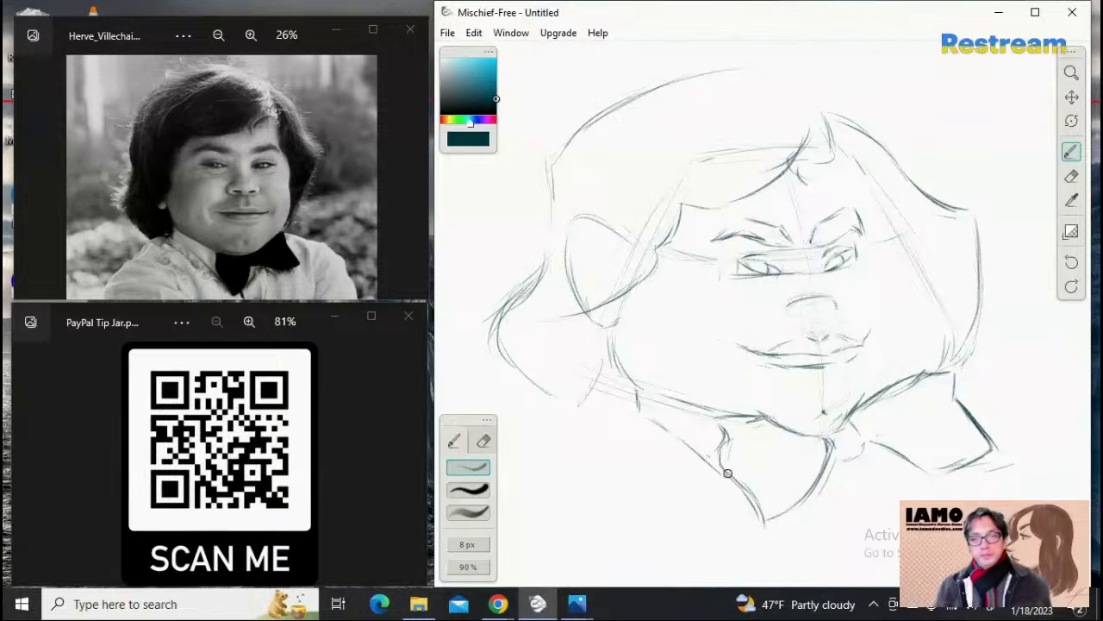
mouse_move(633, 420)
mouse_down()
mouse_move(668, 432)
mouse_move(656, 422)
mouse_move(747, 490)
mouse_up()
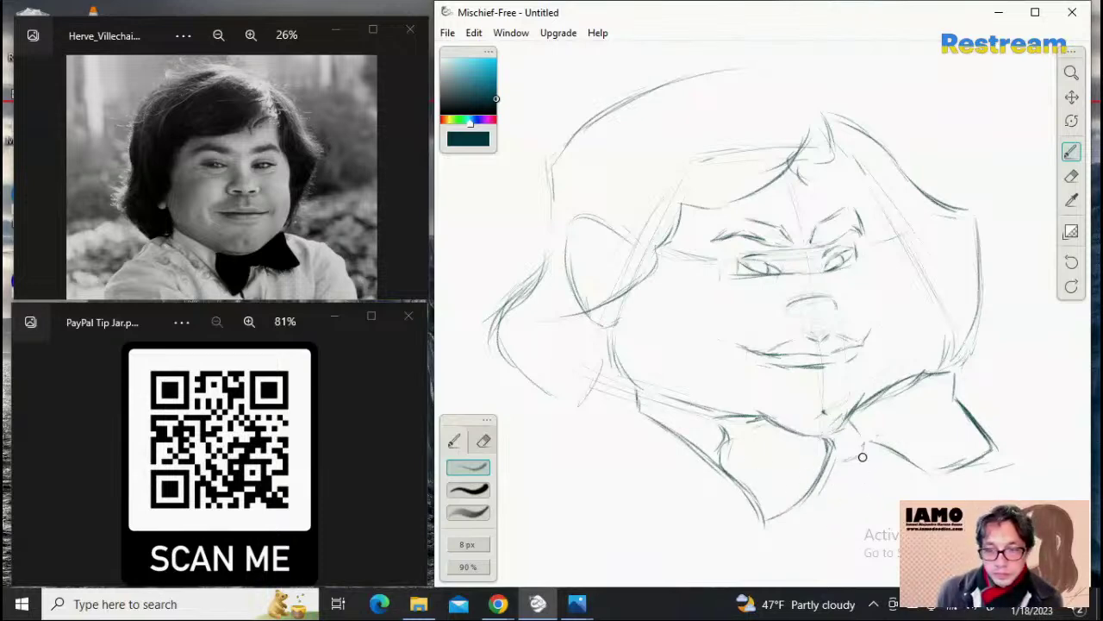
drag(862, 457, 876, 501)
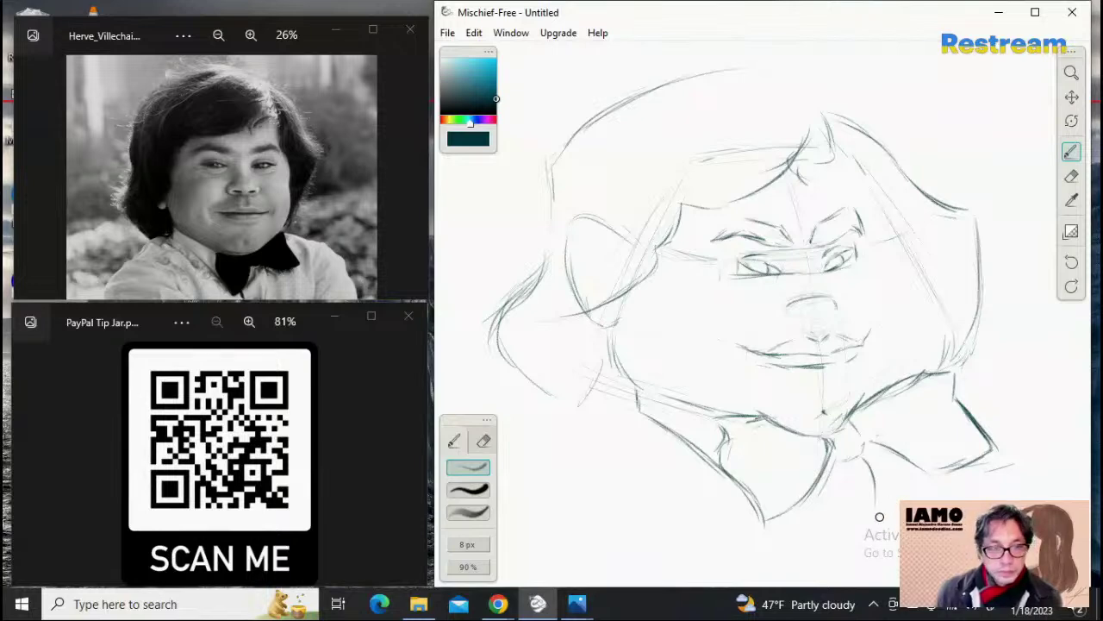
drag(836, 471, 838, 508)
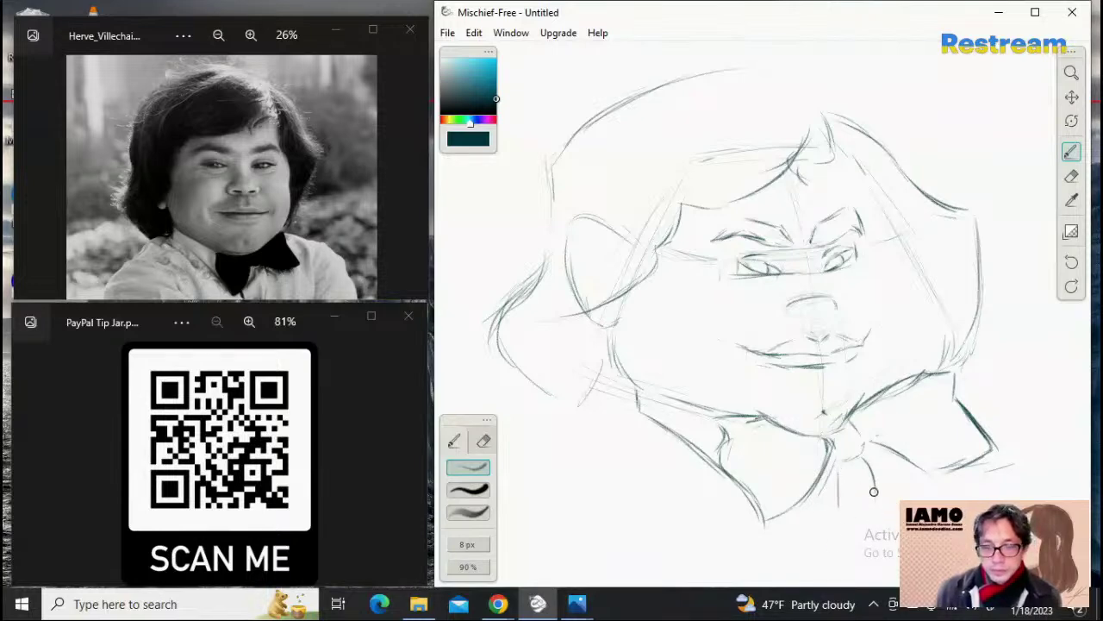
drag(835, 468, 847, 520)
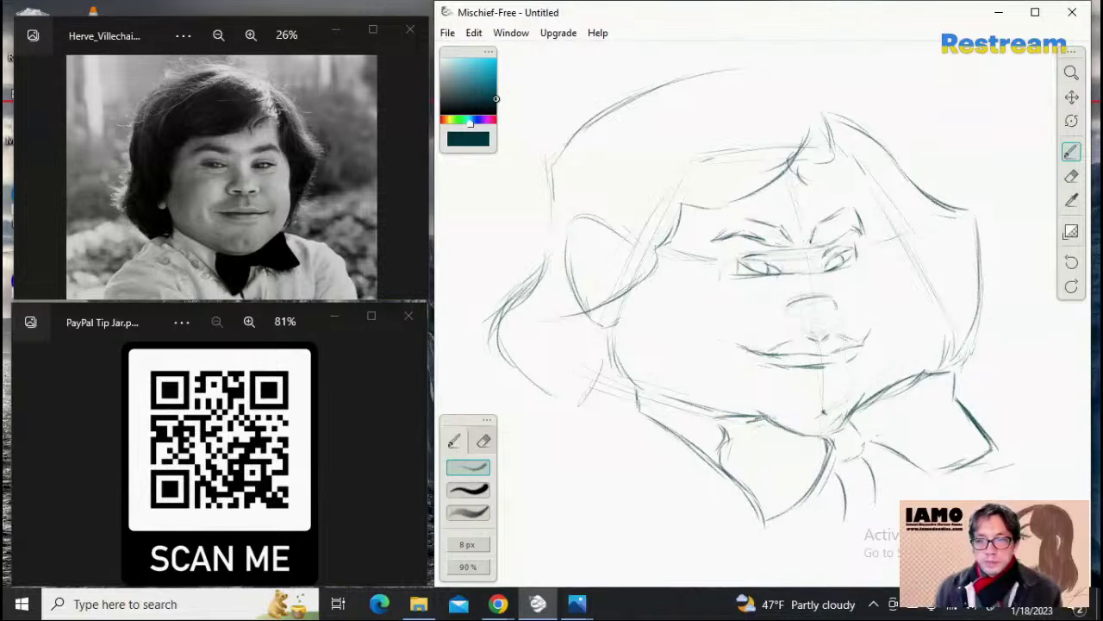
key(ctrl+z)
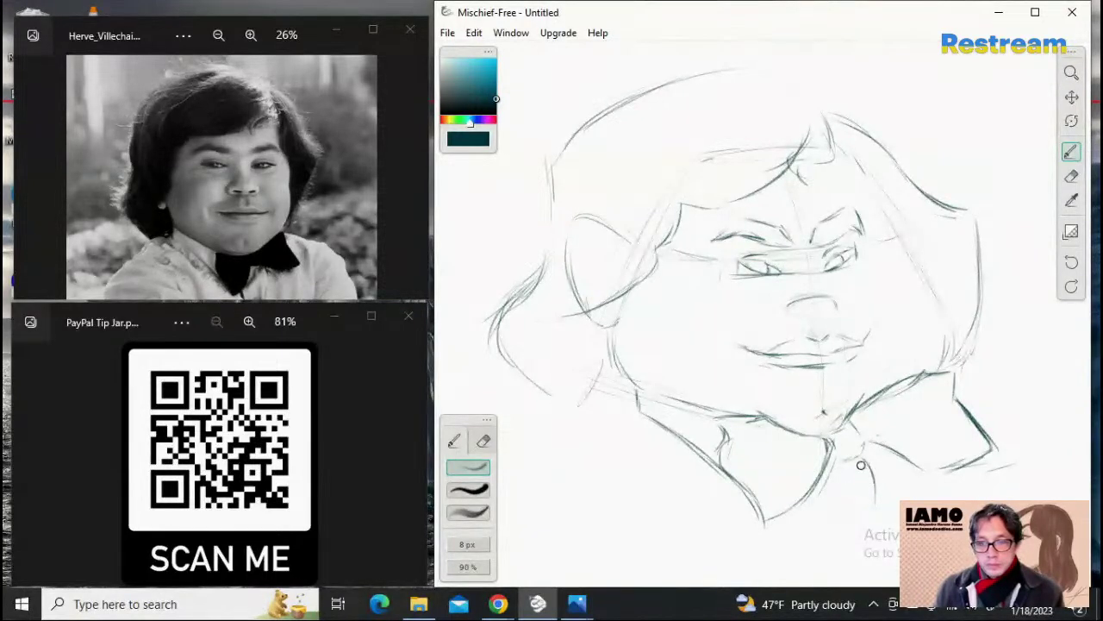
key(ctrl+z)
Step: Draw curved shirt-front lines below the bow tie's knot, replacing the first attempt at the left-hand one
drag(865, 460, 878, 509)
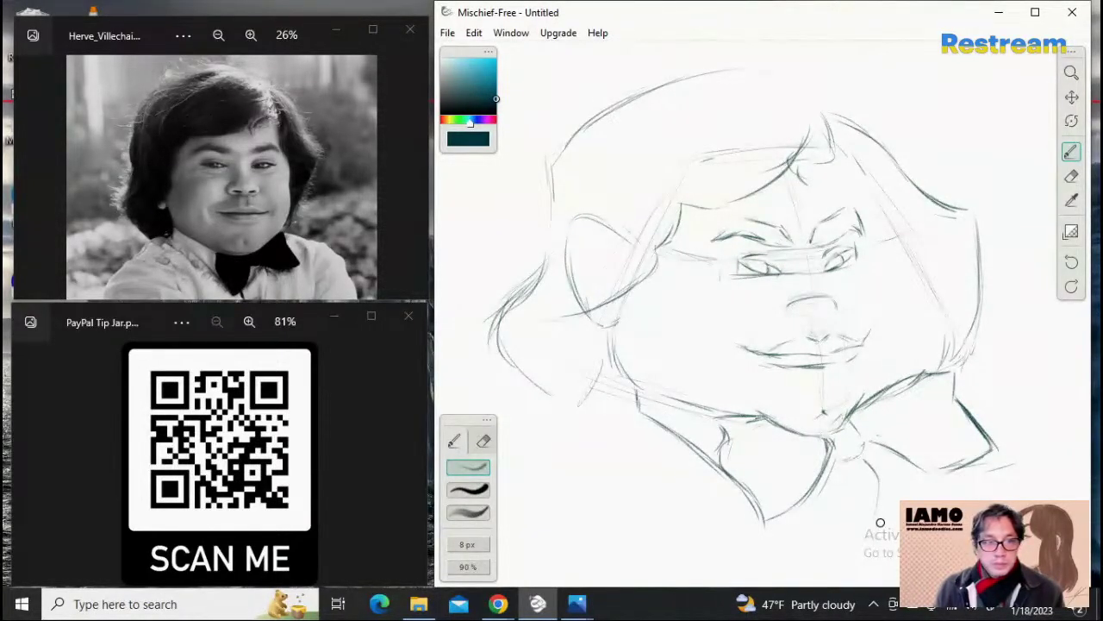
mouse_move(849, 463)
mouse_down()
mouse_move(833, 476)
mouse_move(836, 517)
mouse_up()
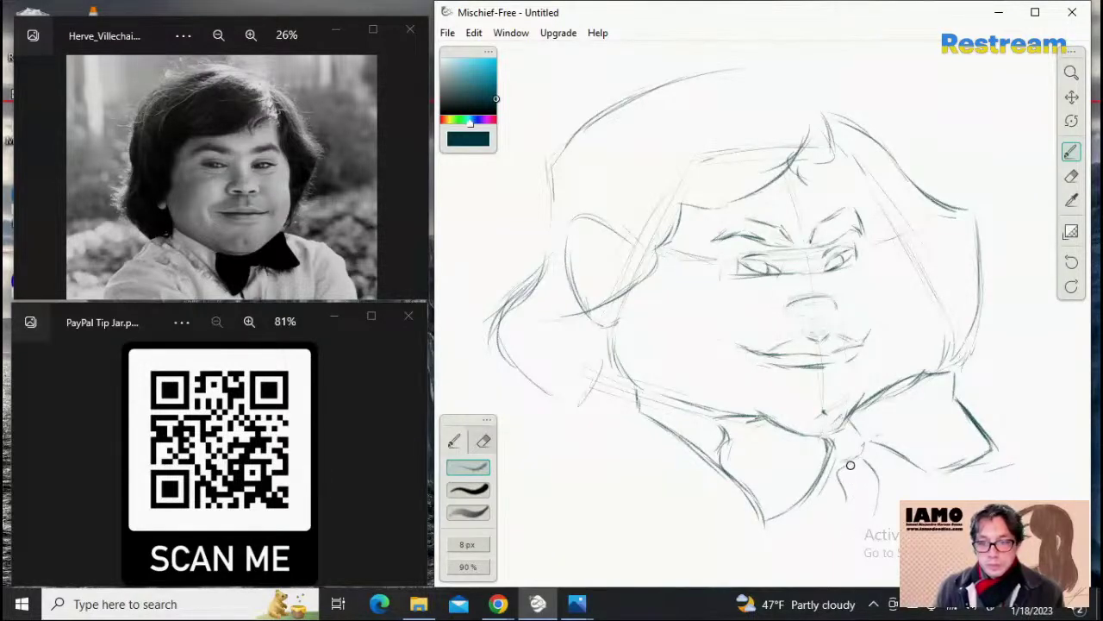
key(ctrl+z)
mouse_move(835, 471)
mouse_down()
mouse_move(837, 494)
mouse_move(811, 529)
mouse_up()
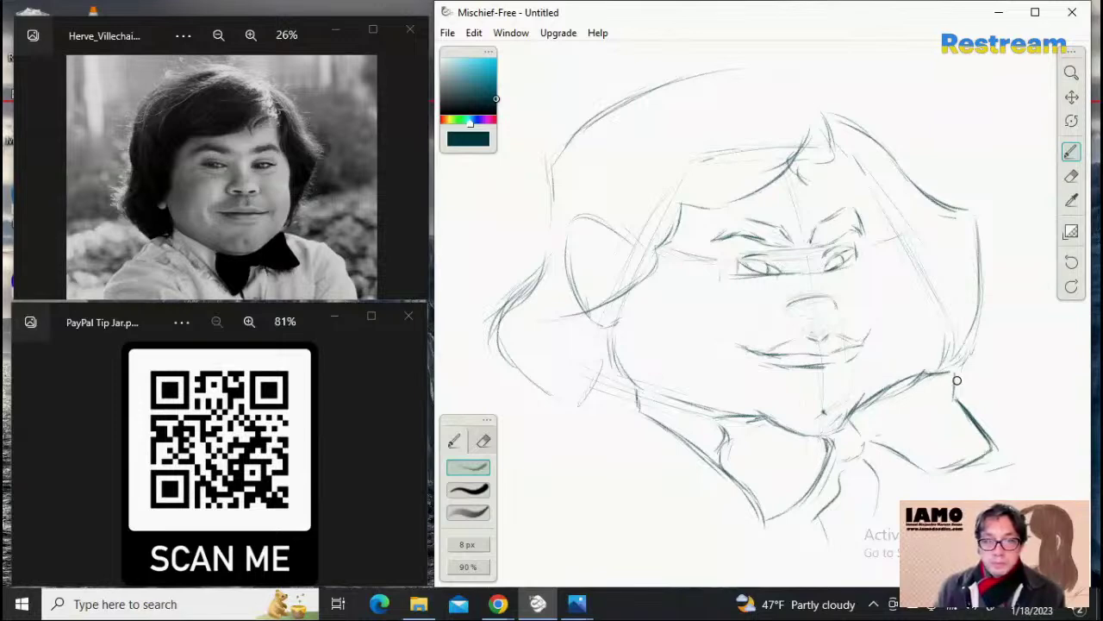
drag(953, 377, 1019, 412)
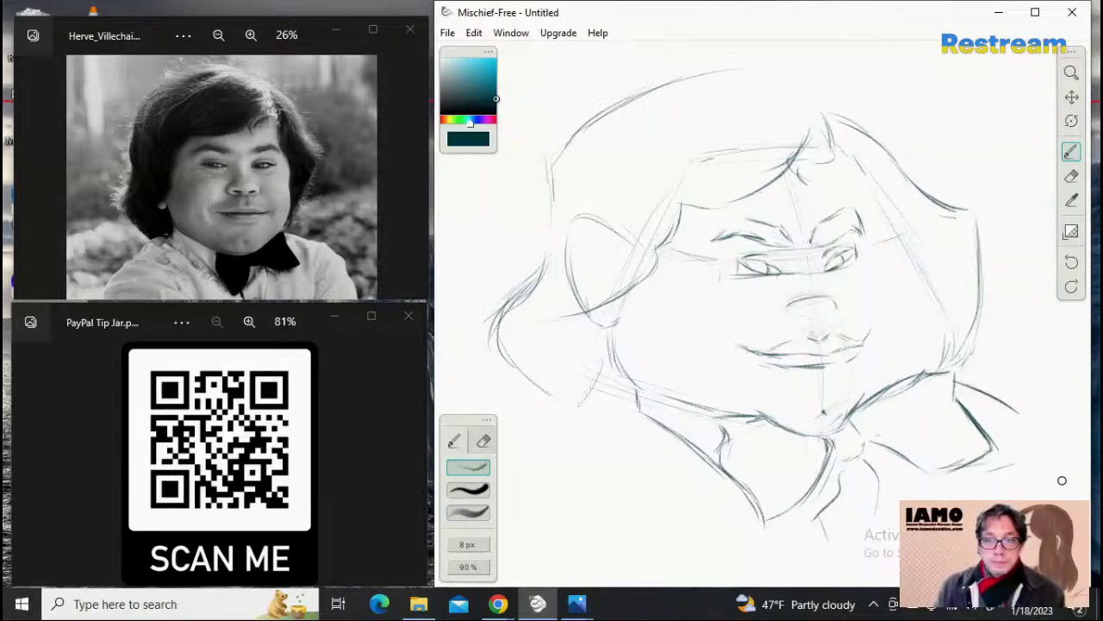
key(ctrl+z)
drag(954, 379, 992, 396)
key(ctrl+z)
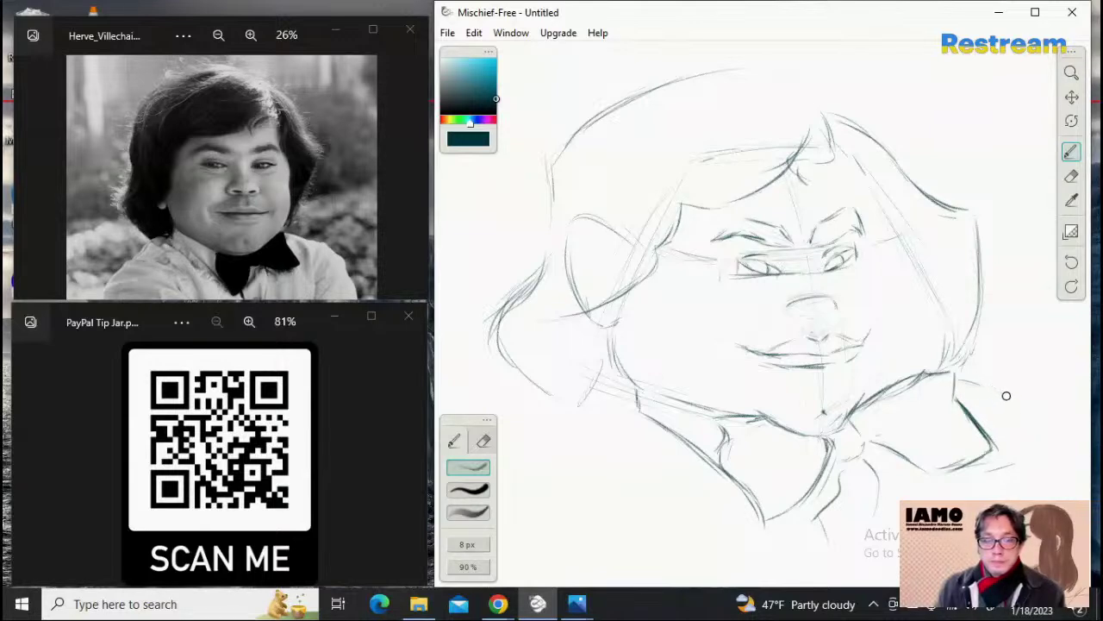
mouse_move(1005, 395)
mouse_down()
mouse_move(1048, 397)
mouse_move(1075, 424)
mouse_up()
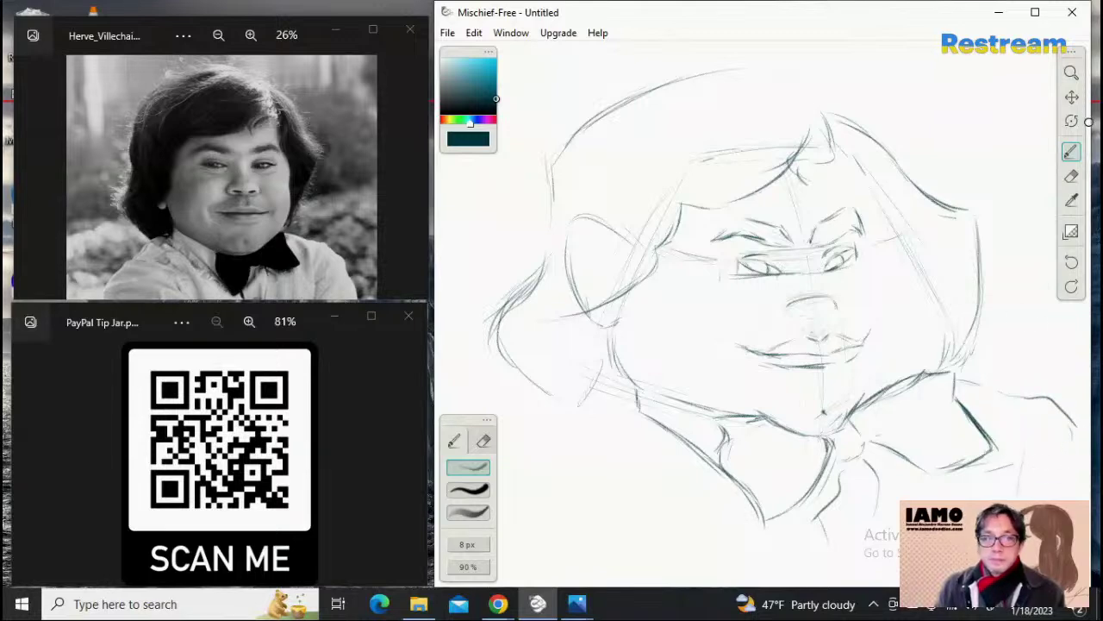
key(ctrl+z)
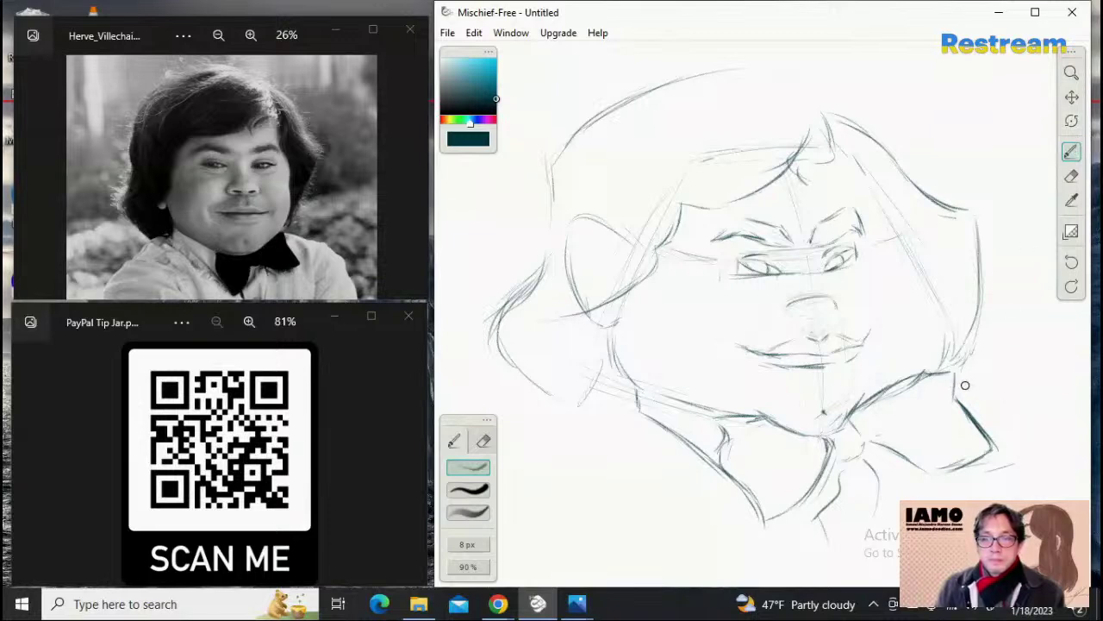
Step: Sketch both shoulders and upper arms beside the bow tie, adding short fold marks low on the shirt front
drag(965, 385, 993, 411)
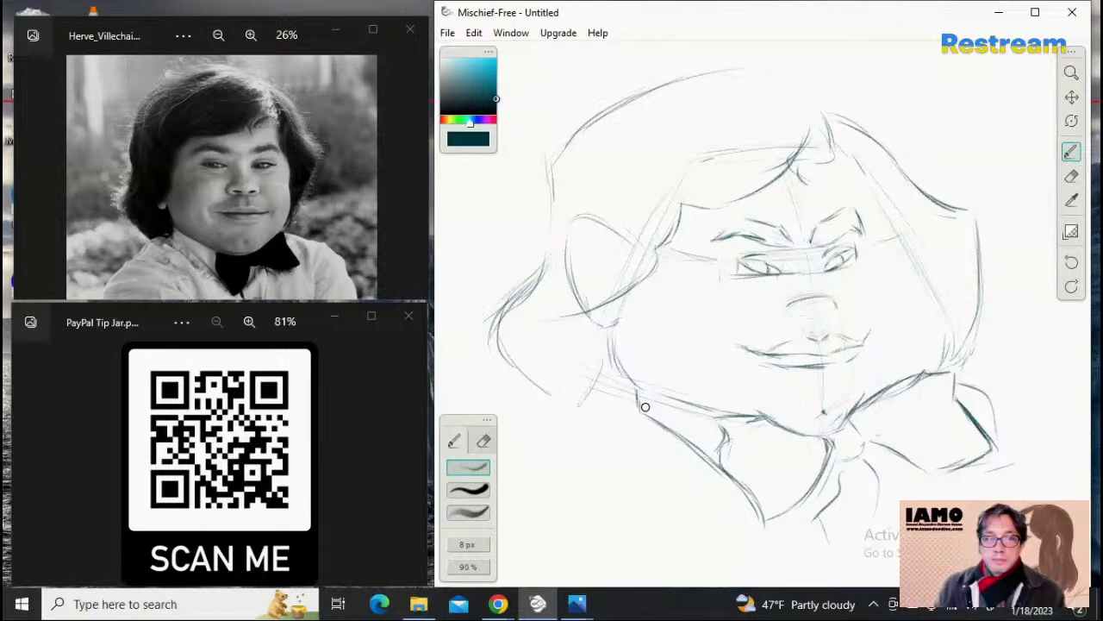
mouse_move(633, 411)
mouse_down()
mouse_move(604, 406)
mouse_move(578, 439)
mouse_move(601, 419)
mouse_move(551, 446)
mouse_move(608, 408)
mouse_move(549, 450)
mouse_up()
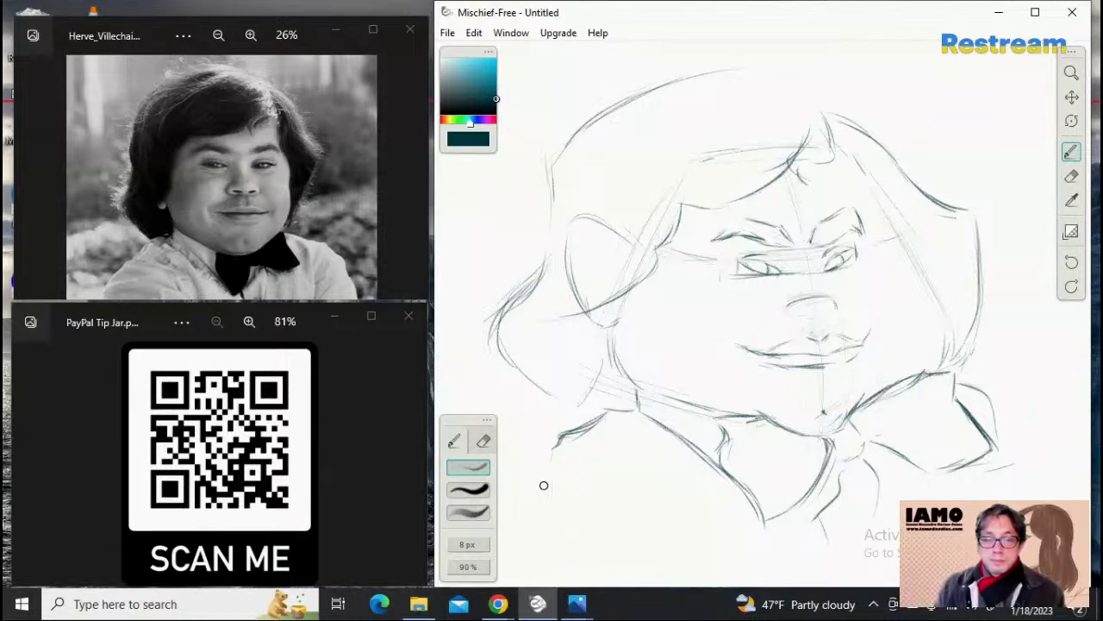
drag(552, 465, 546, 520)
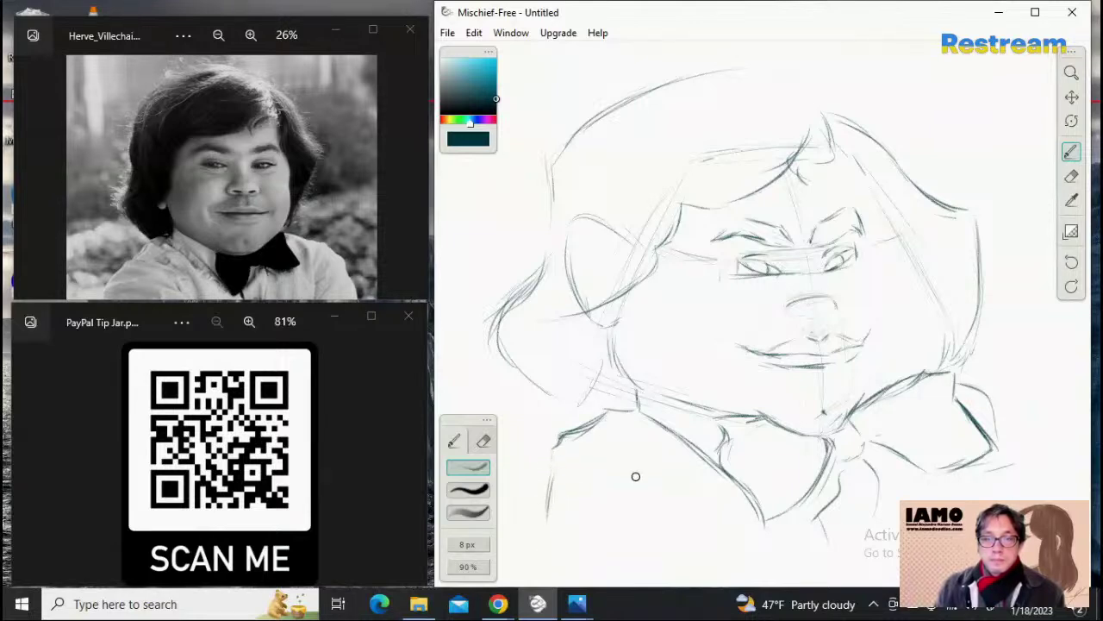
mouse_move(995, 415)
mouse_down()
mouse_move(1002, 446)
mouse_move(979, 461)
mouse_move(987, 423)
mouse_up()
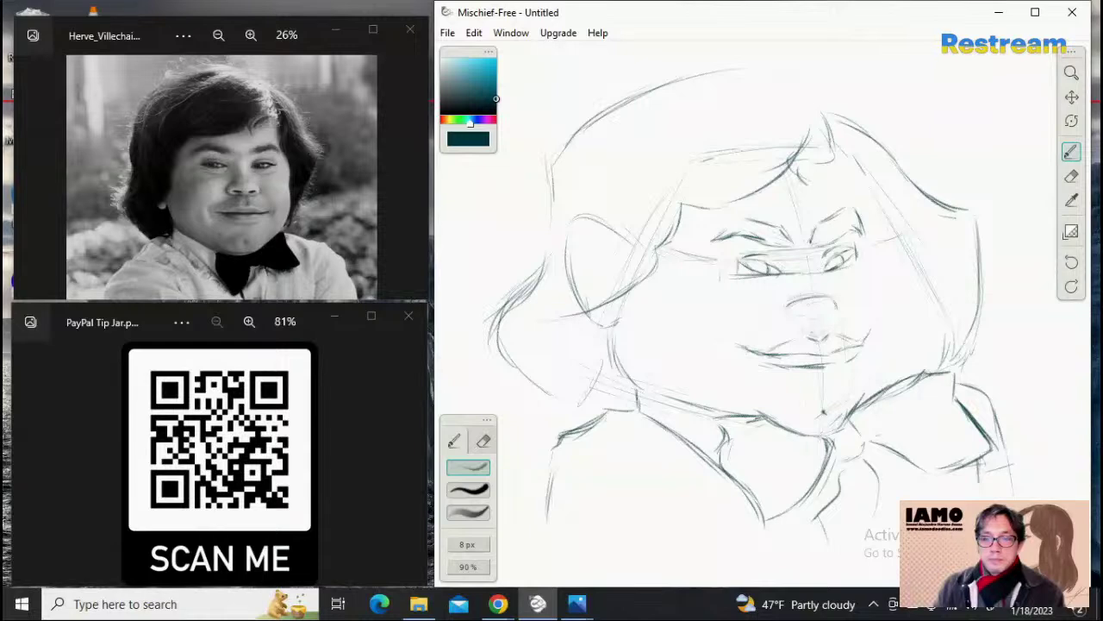
drag(977, 425, 984, 471)
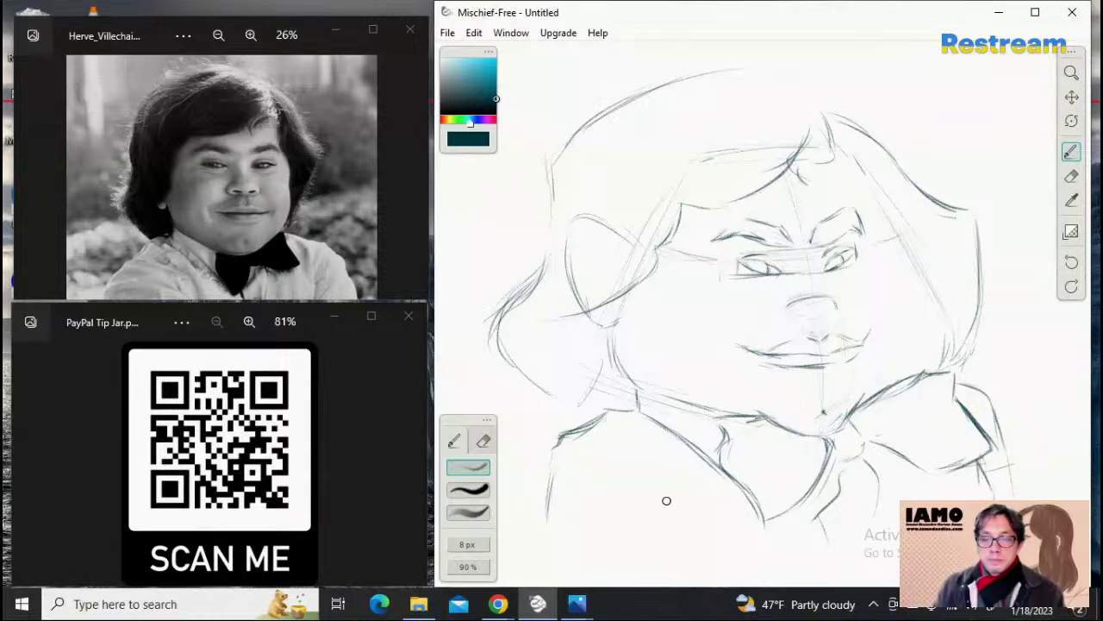
drag(685, 536, 677, 522)
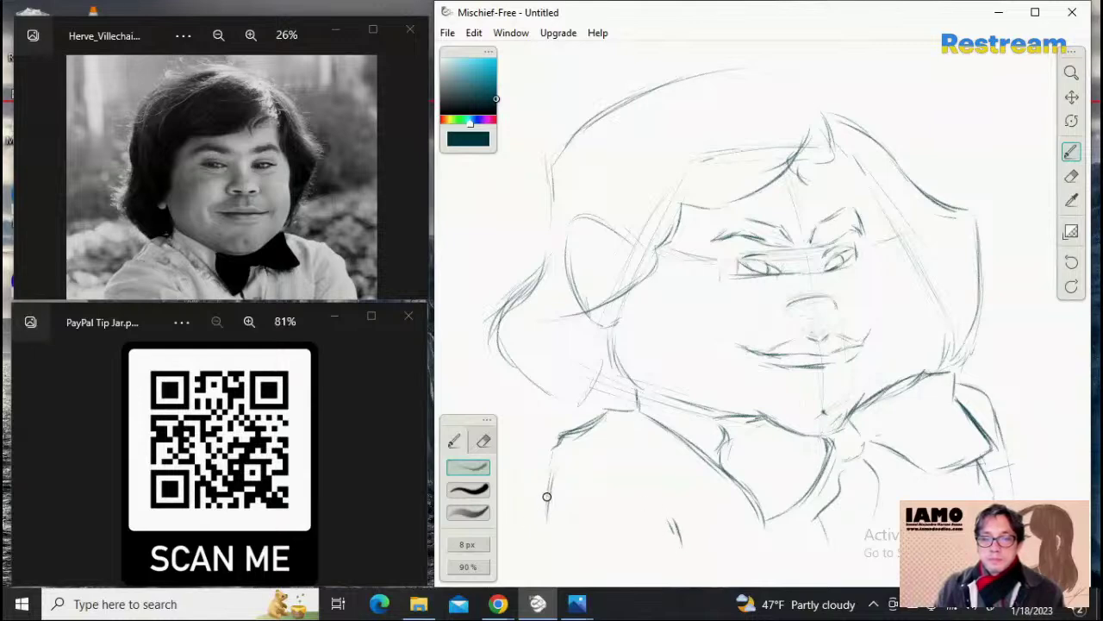
drag(555, 456, 547, 546)
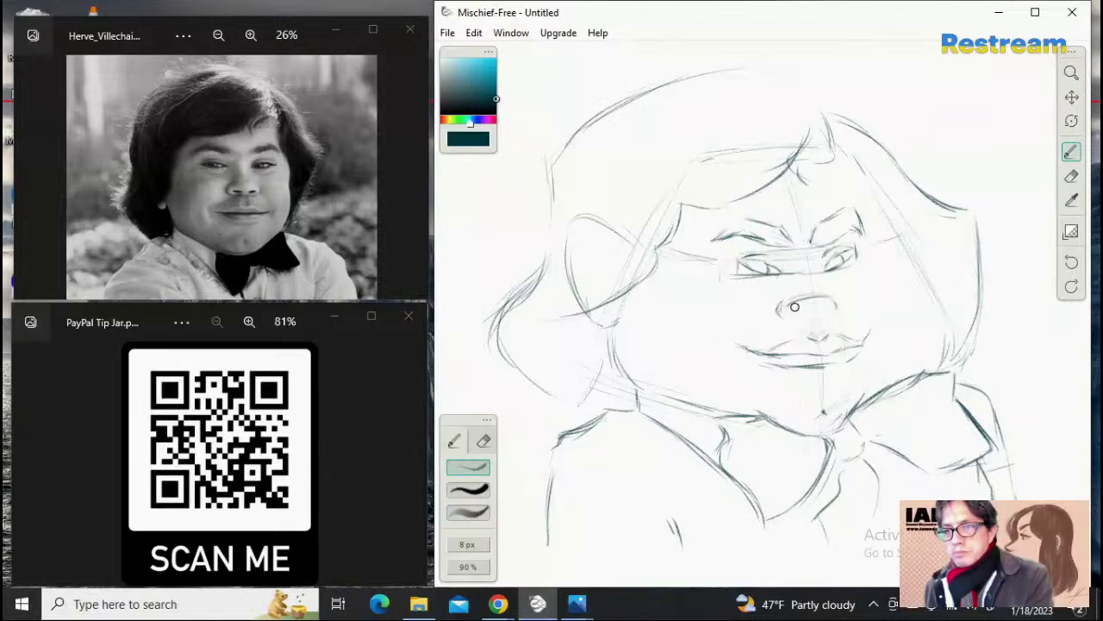
Step: Define the nose's rounded tip, wings and dark nostrils, and thicken the arch of the left eyebrow
mouse_move(779, 305)
mouse_down()
mouse_move(783, 319)
mouse_move(832, 297)
mouse_up()
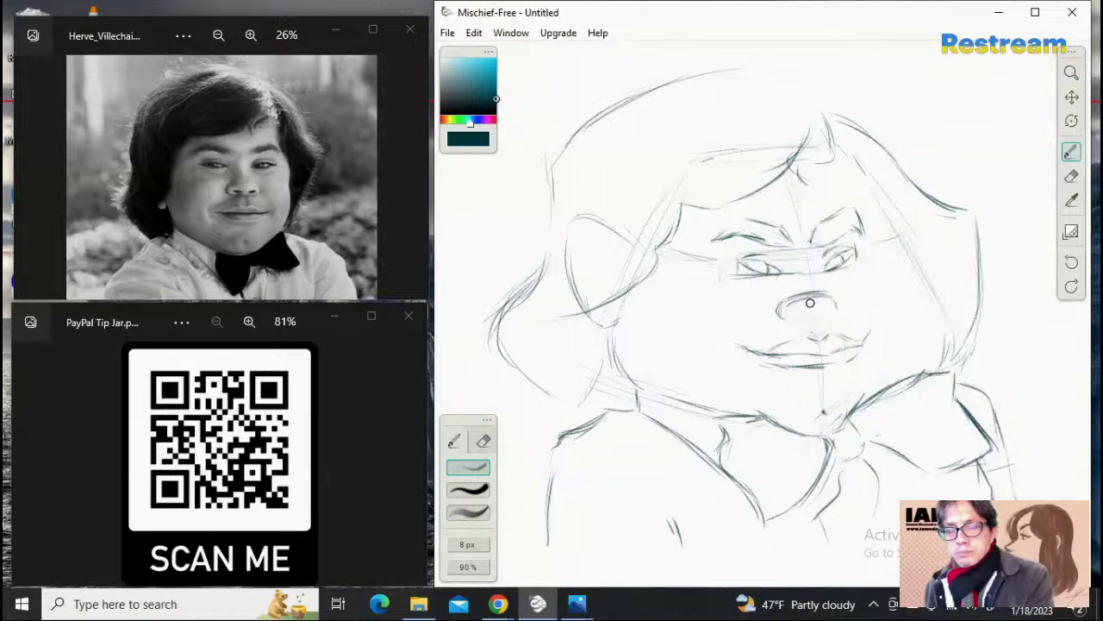
mouse_move(817, 295)
mouse_down()
mouse_move(836, 300)
mouse_move(847, 313)
mouse_move(838, 319)
mouse_up()
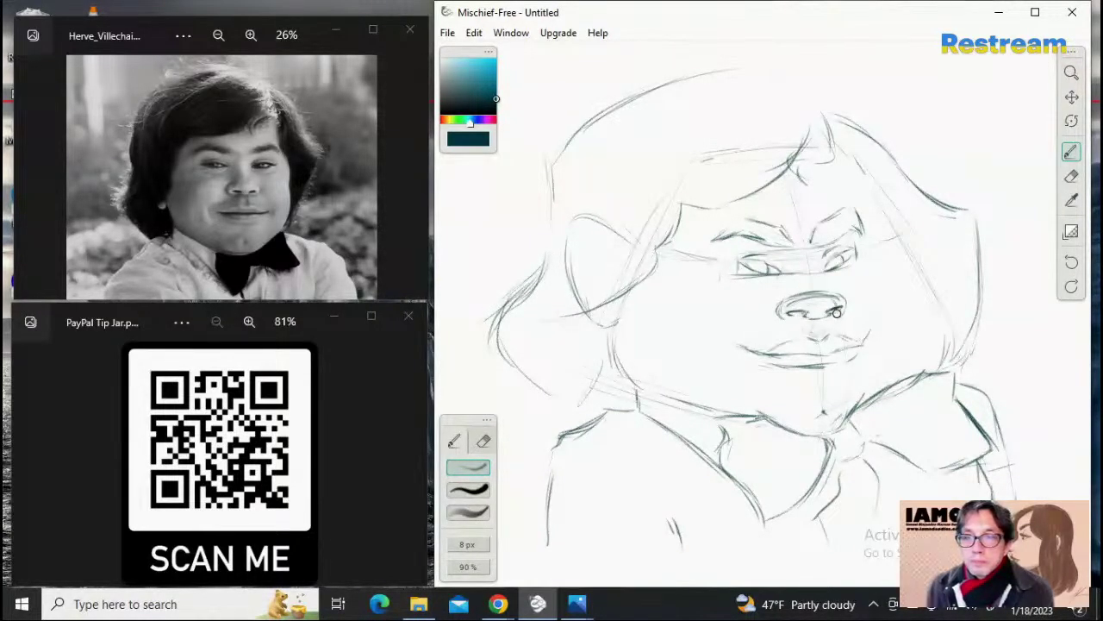
mouse_move(805, 313)
mouse_down()
mouse_move(790, 312)
mouse_move(839, 310)
mouse_up()
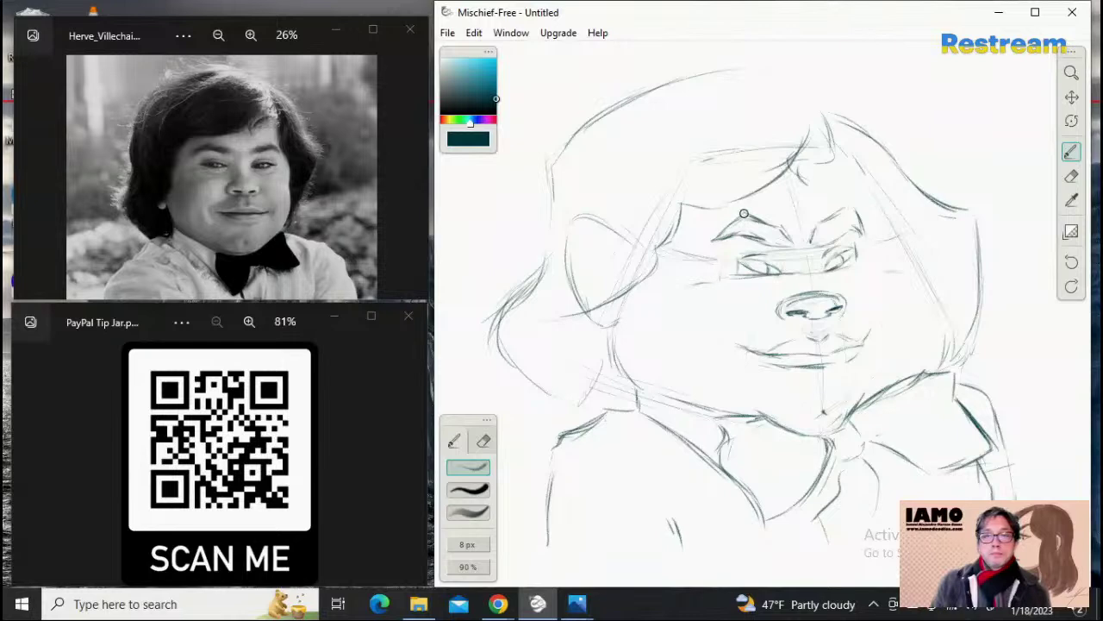
drag(744, 215, 713, 241)
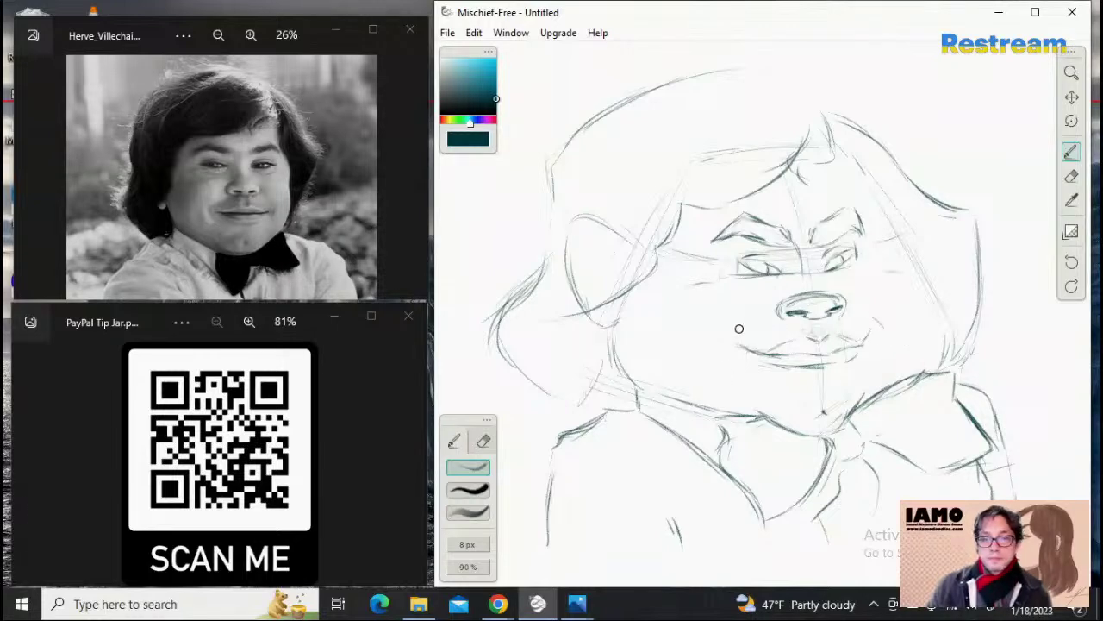
Step: Draw short curved smile creases in the cheeks beside both corners of the mouth
drag(739, 329, 723, 342)
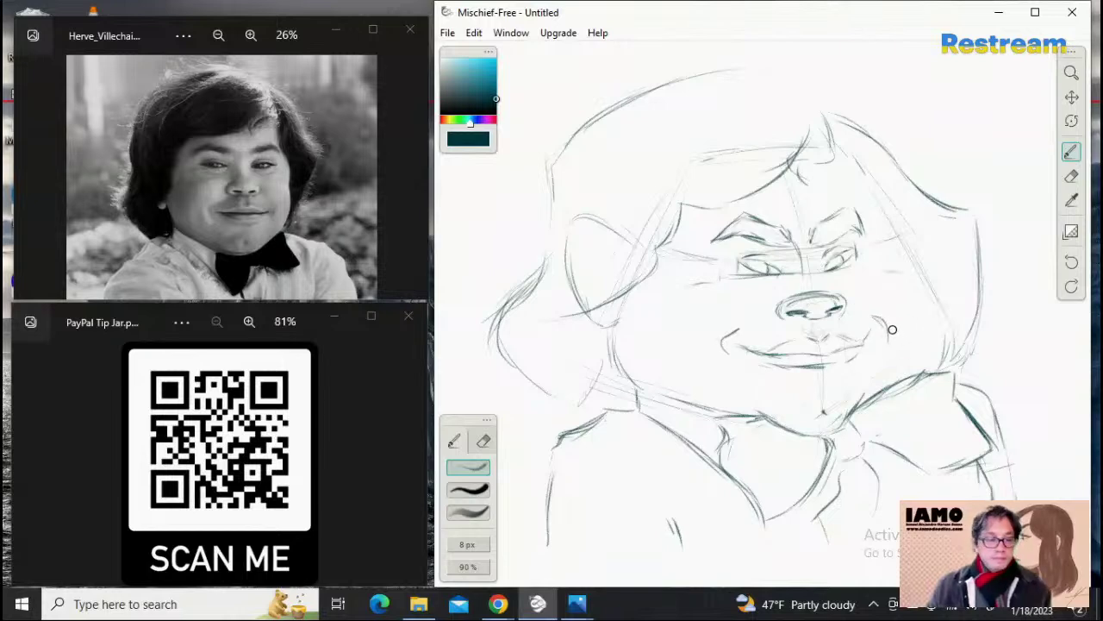
drag(870, 315, 880, 323)
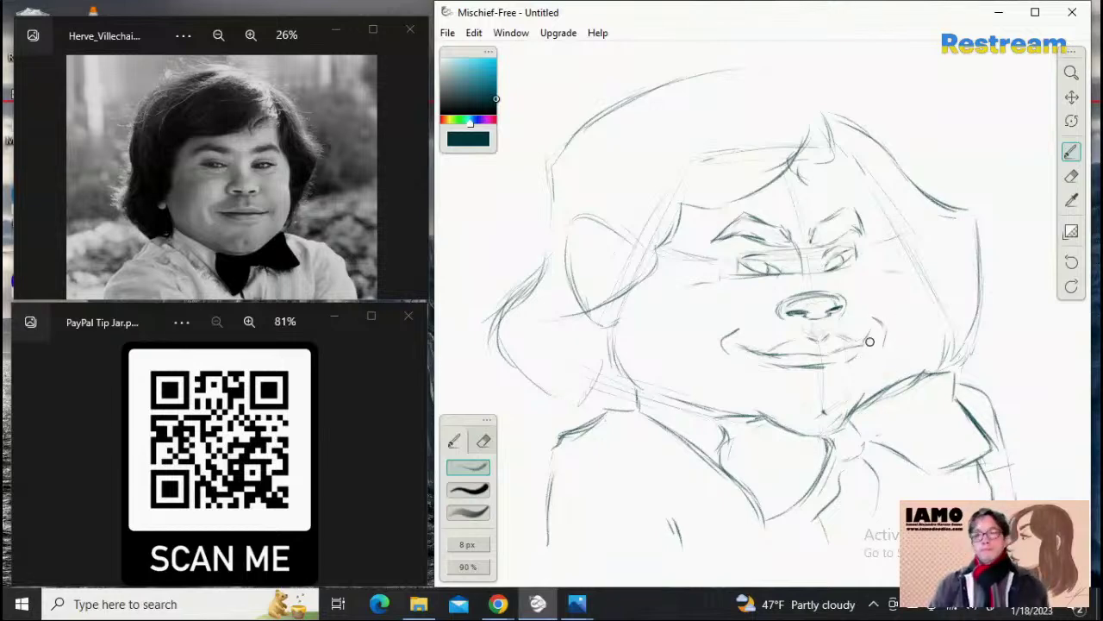
drag(875, 314, 884, 324)
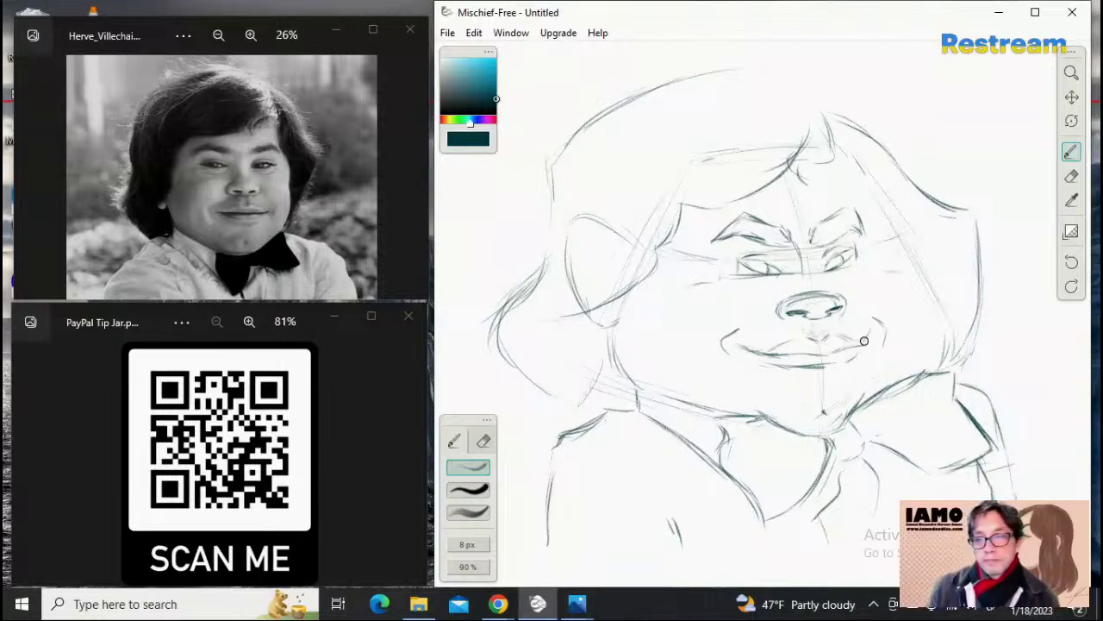
Step: Extend the mouth line up to the right smile crease and lighten the lower lip's edge with the eraser
click(1072, 176)
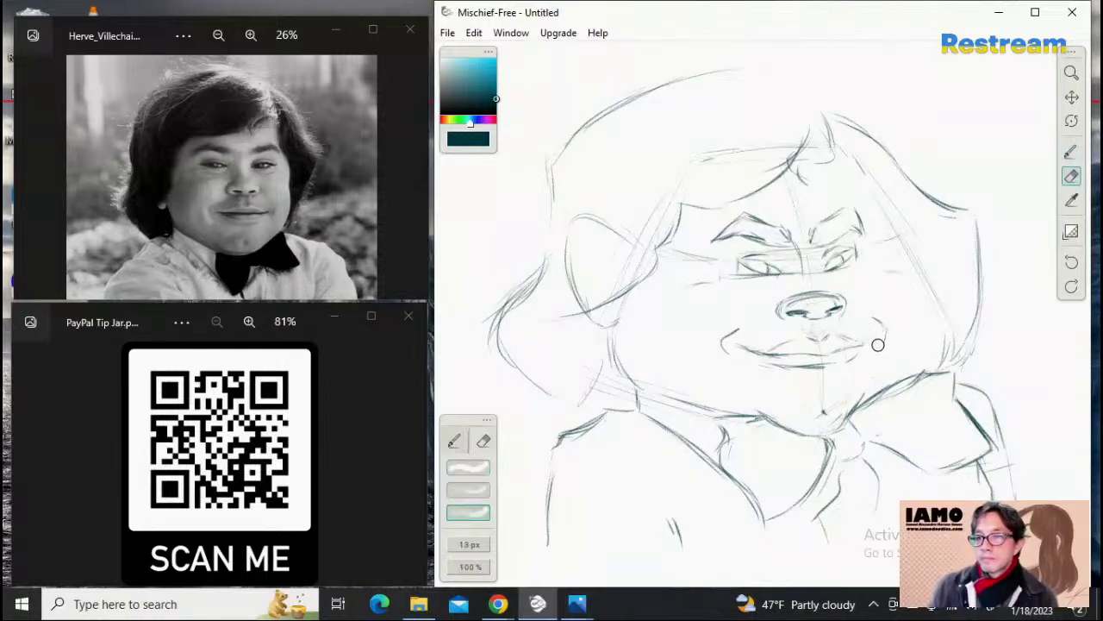
click(1071, 152)
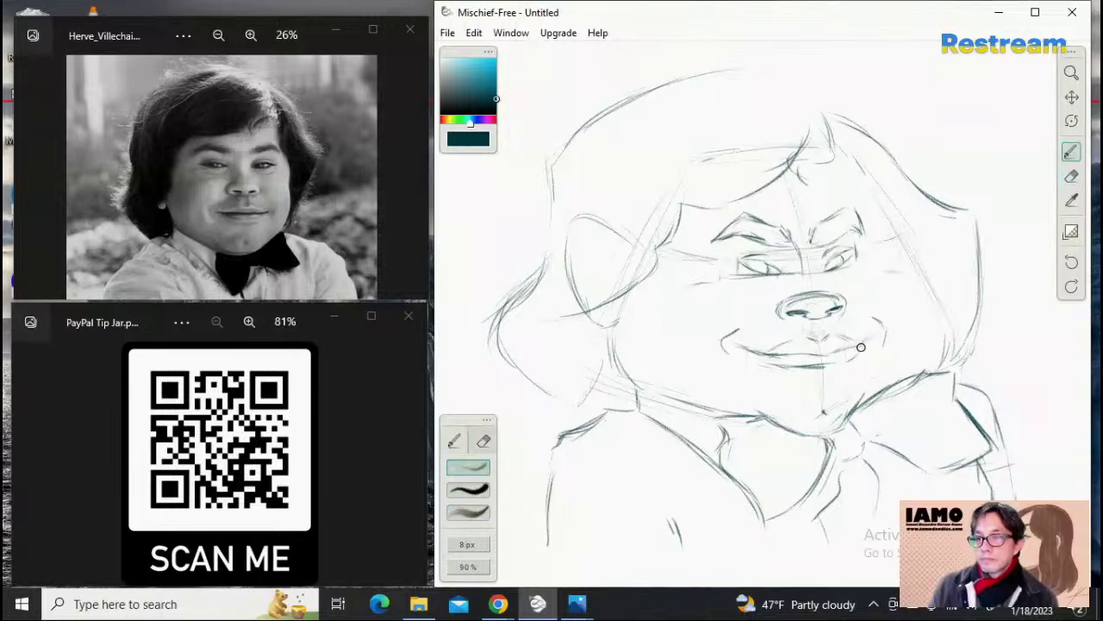
drag(860, 348, 879, 333)
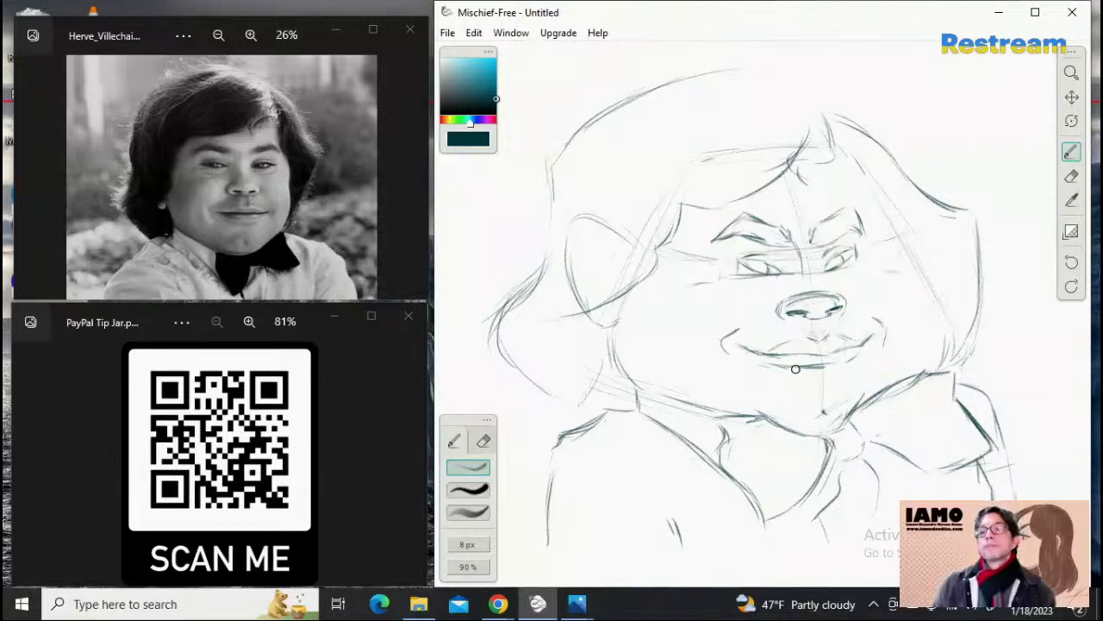
click(1072, 175)
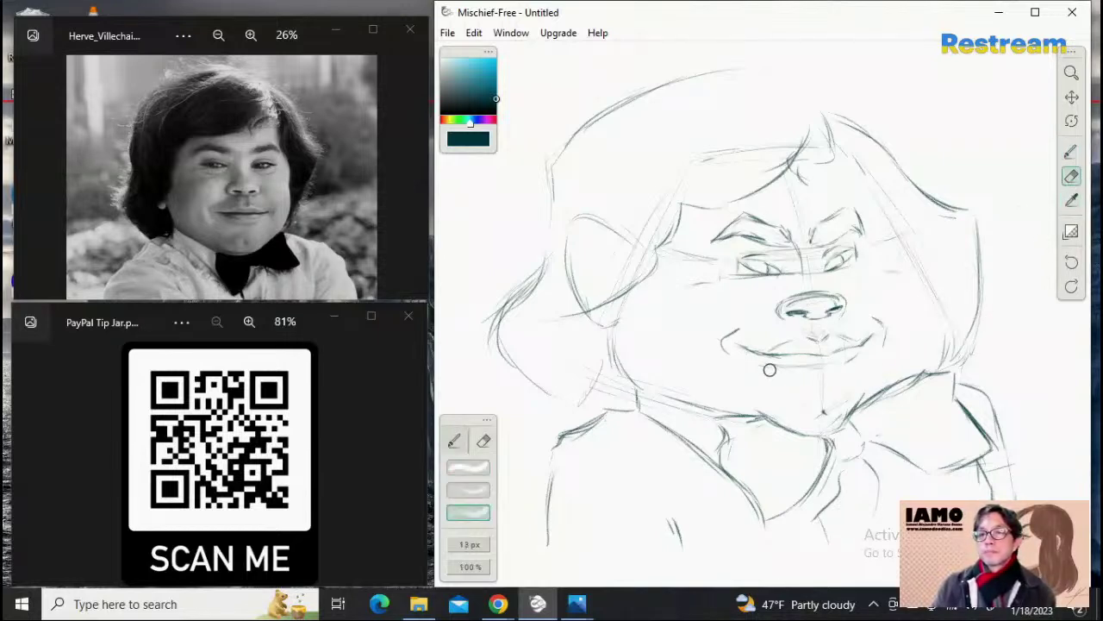
click(1071, 152)
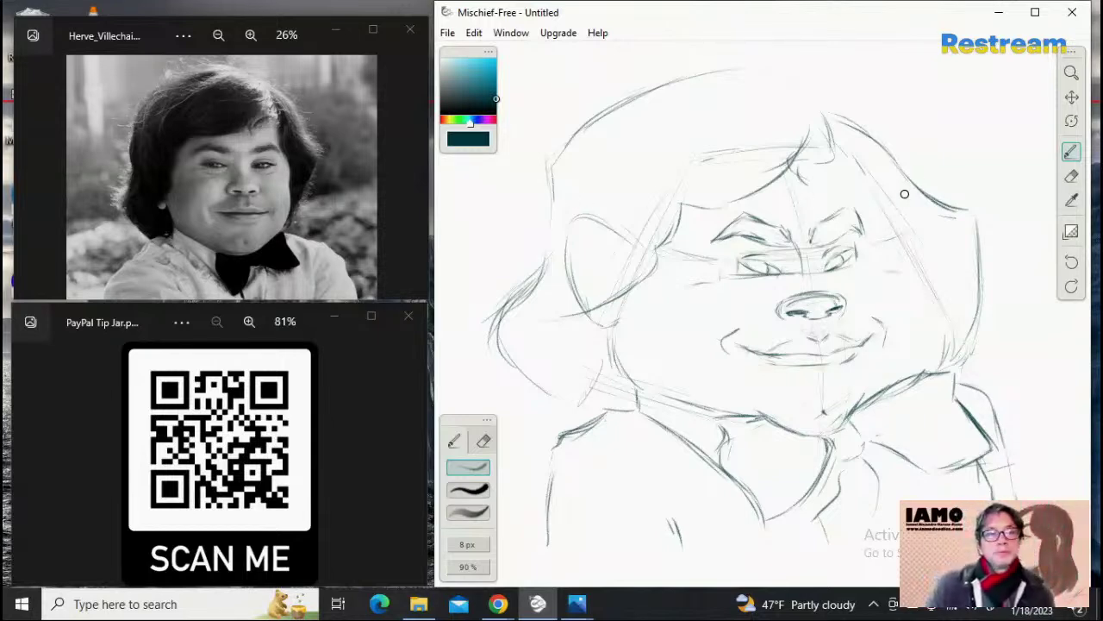
Step: Fade out the ear outline on the left and extend the fringe's lower edge in a curve above it
click(1071, 176)
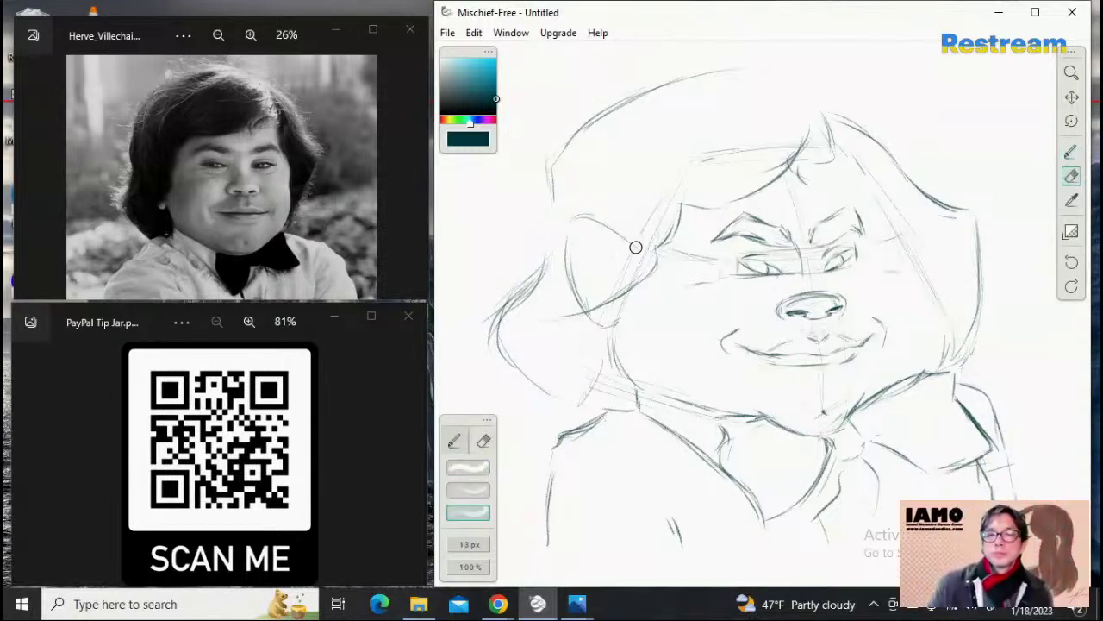
mouse_move(577, 229)
mouse_down()
mouse_move(566, 249)
mouse_move(577, 303)
mouse_up()
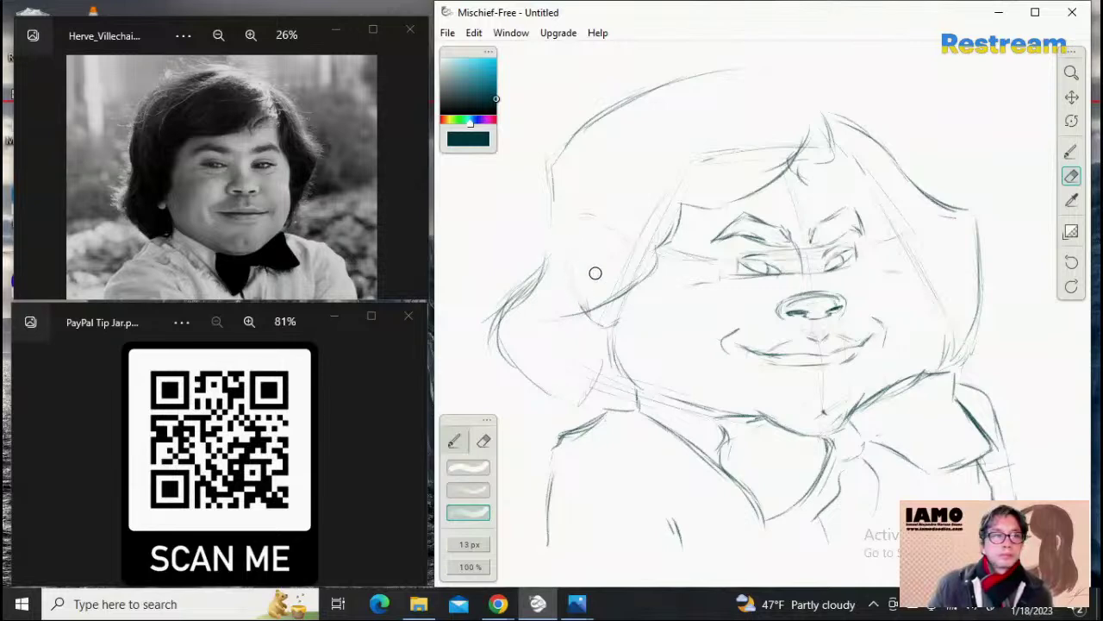
click(1071, 152)
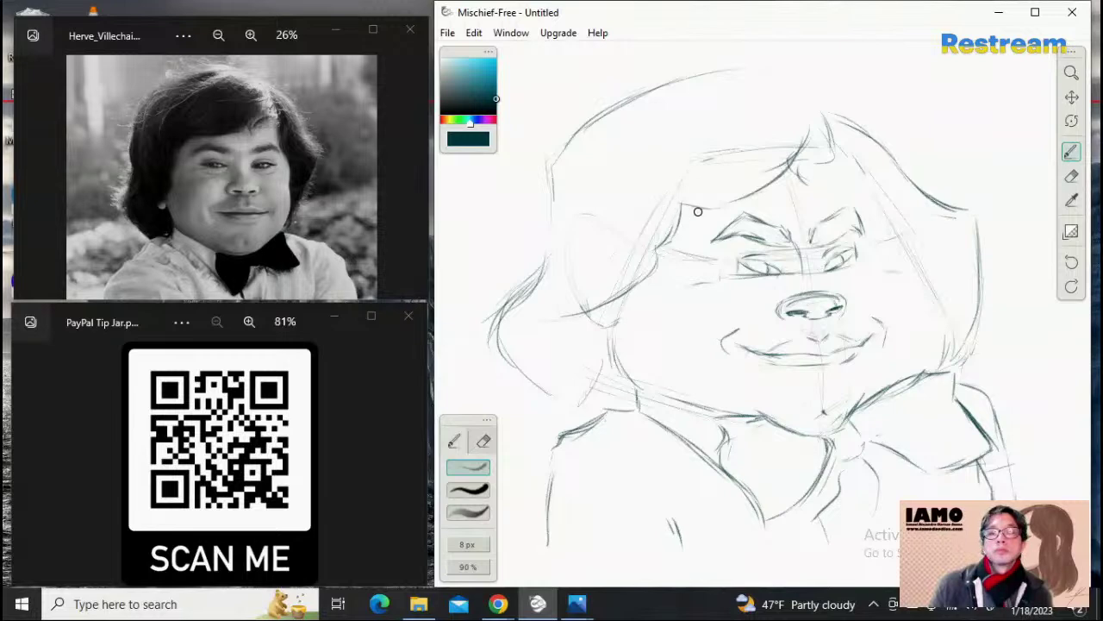
mouse_move(702, 209)
mouse_down()
mouse_move(649, 202)
mouse_move(649, 223)
mouse_move(678, 207)
mouse_move(617, 212)
mouse_up()
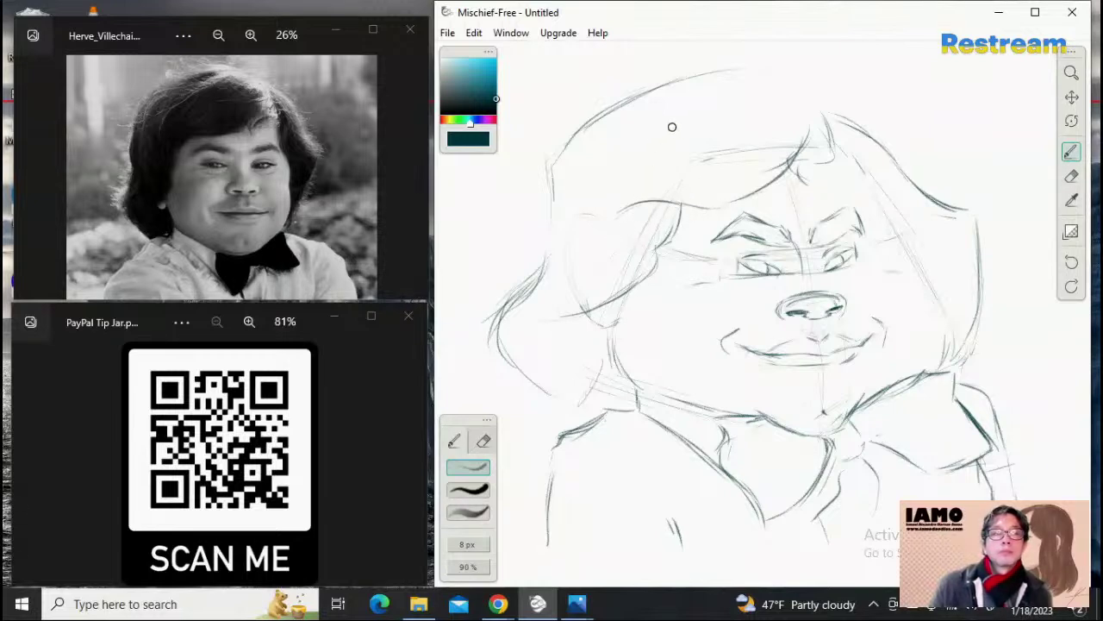
mouse_move(812, 100)
mouse_down()
mouse_move(763, 97)
mouse_move(708, 162)
mouse_move(618, 185)
mouse_up()
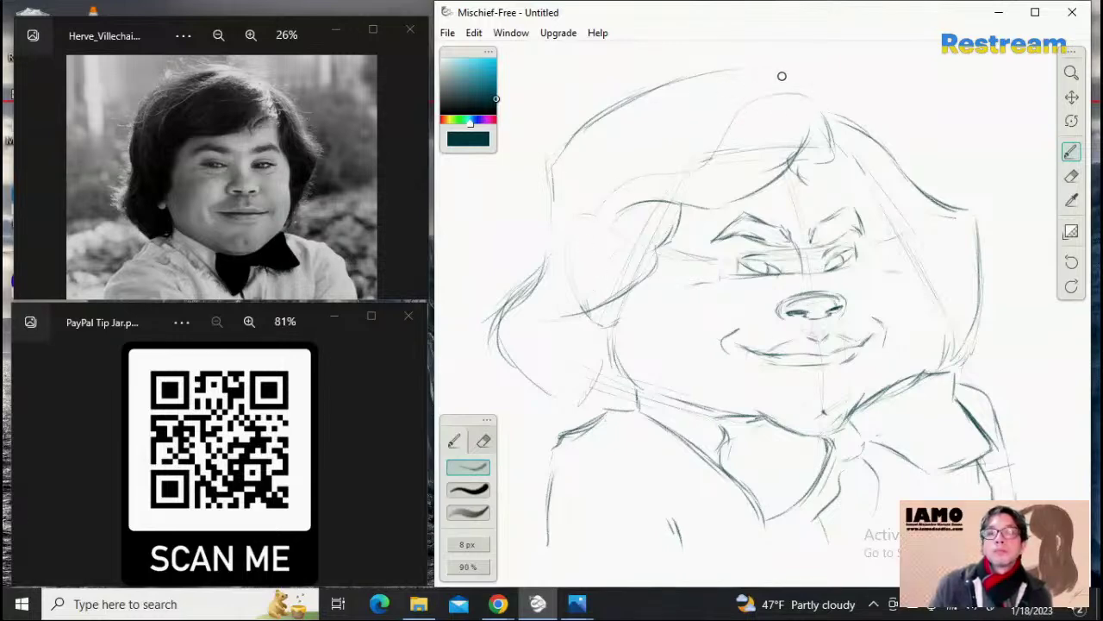
mouse_move(782, 76)
mouse_down()
mouse_move(742, 73)
mouse_move(577, 164)
mouse_up()
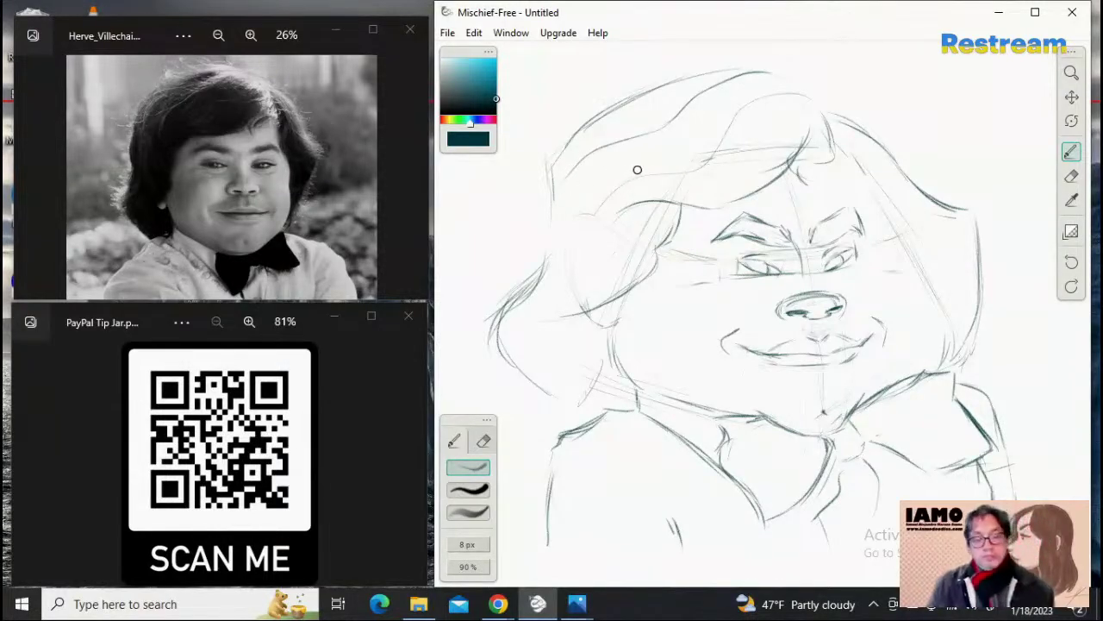
key(ctrl+z)
key(ctrl+z)
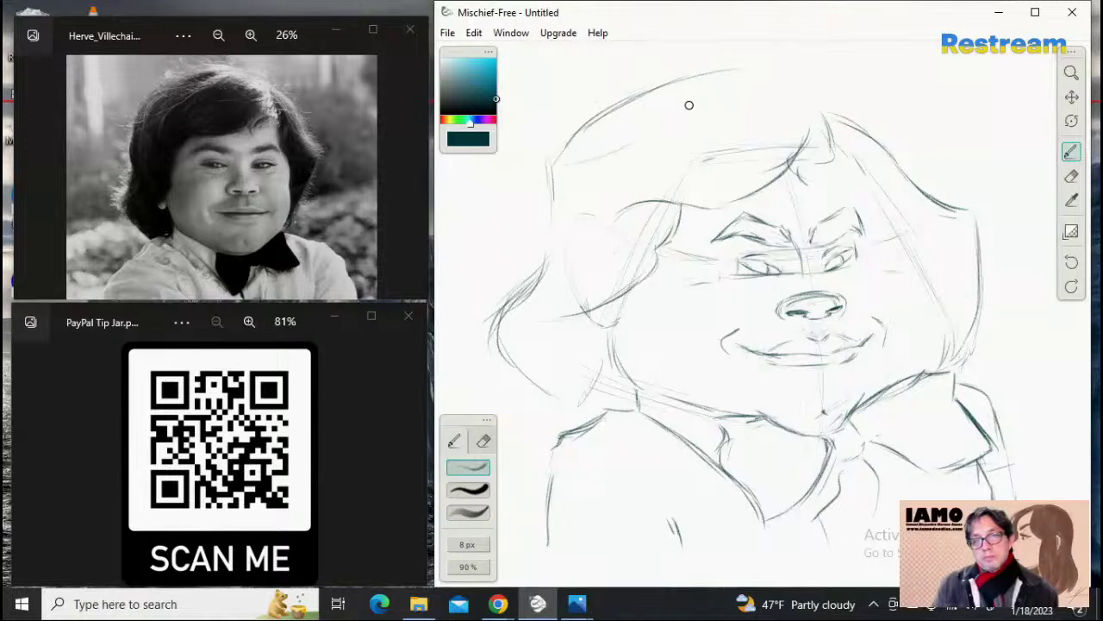
Step: Draw light strand lines sweeping across the upper left of the hair, undoing the unwanted arcs near the parting
drag(667, 114, 729, 85)
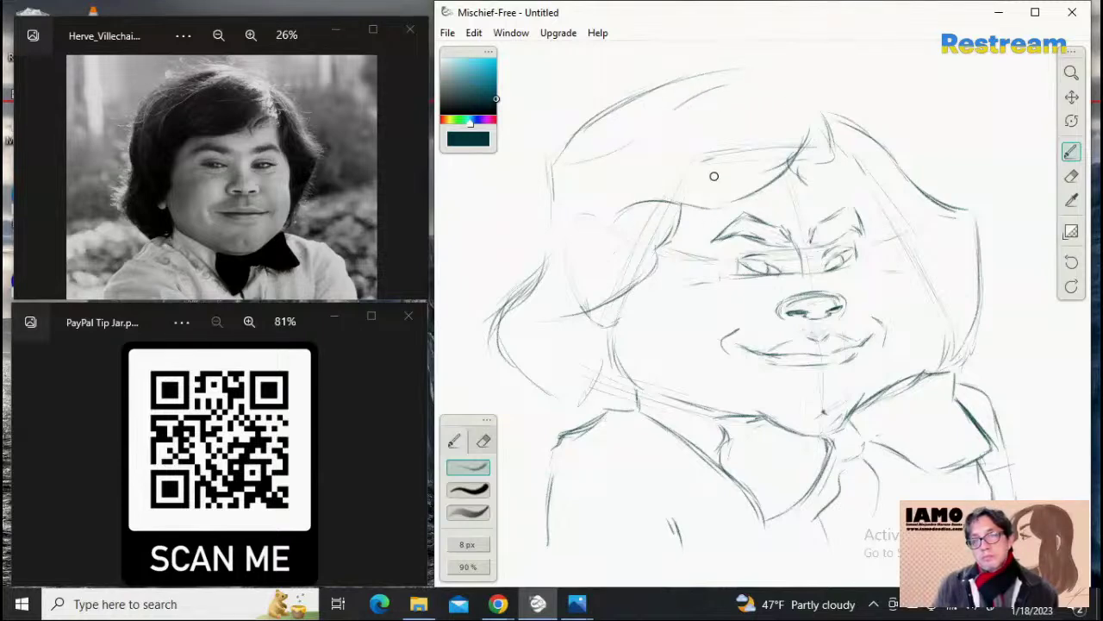
mouse_move(815, 112)
mouse_down()
mouse_move(764, 112)
mouse_move(685, 172)
mouse_up()
key(ctrl+z)
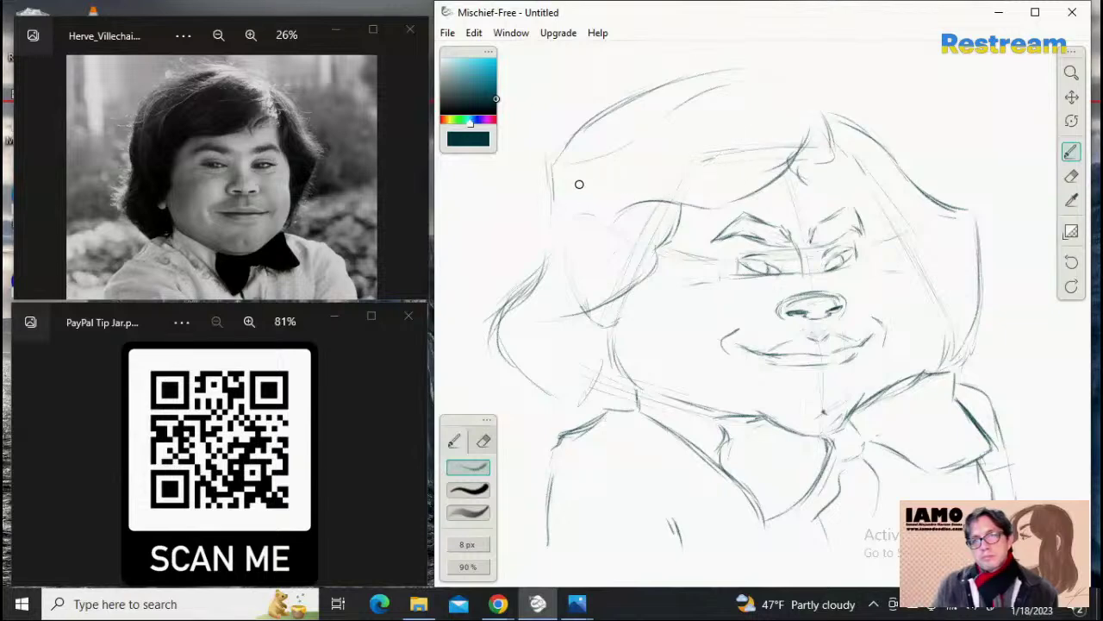
mouse_move(589, 184)
mouse_down()
mouse_move(676, 155)
mouse_move(735, 112)
mouse_move(786, 133)
mouse_up()
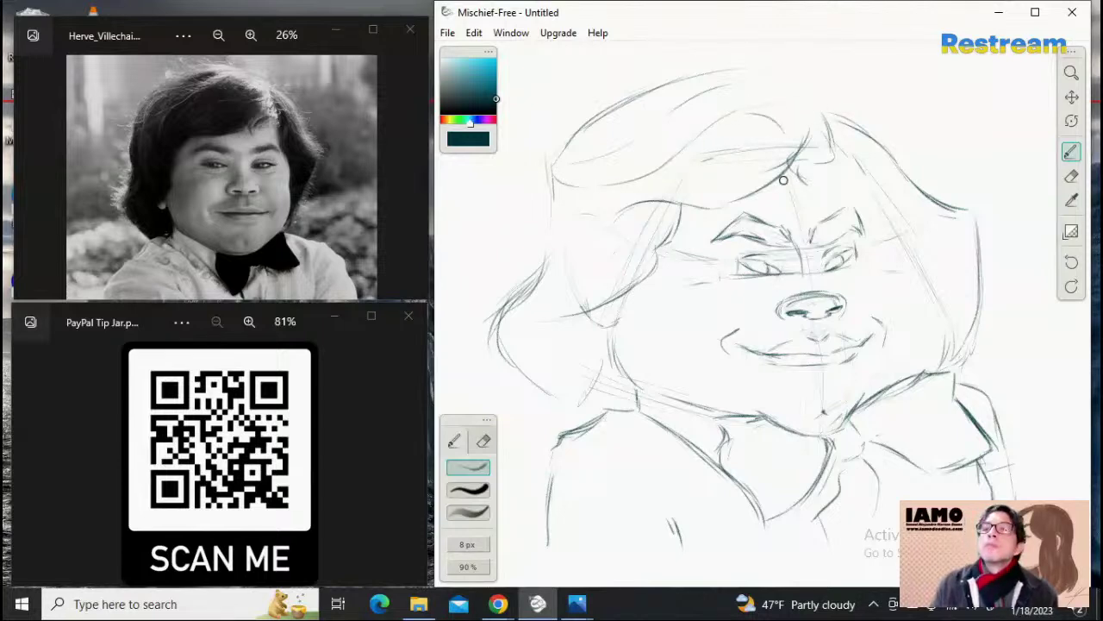
key(ctrl+z)
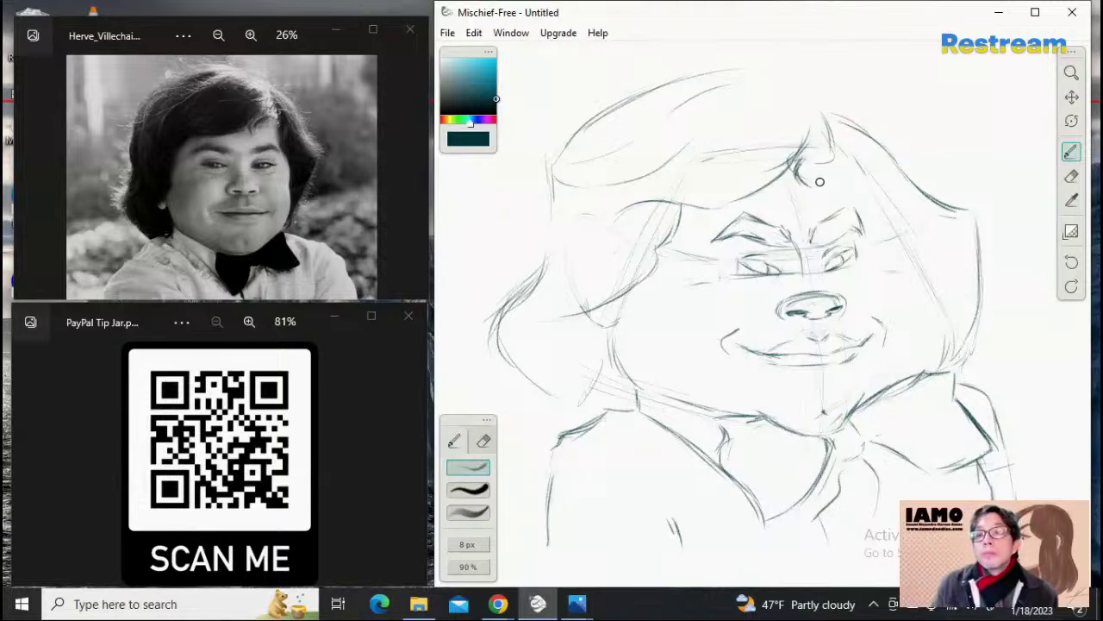
Step: Shape the small curl at the forehead and close the crown outline with a curve down to the parting
drag(803, 165, 831, 157)
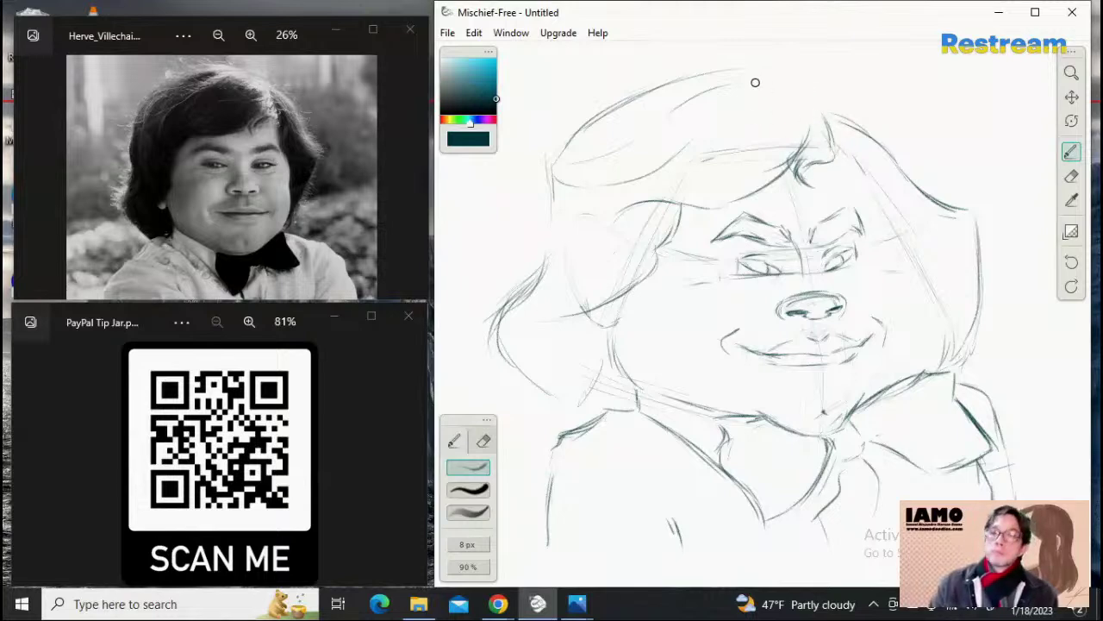
drag(755, 70, 822, 116)
drag(785, 83, 843, 142)
drag(813, 103, 835, 163)
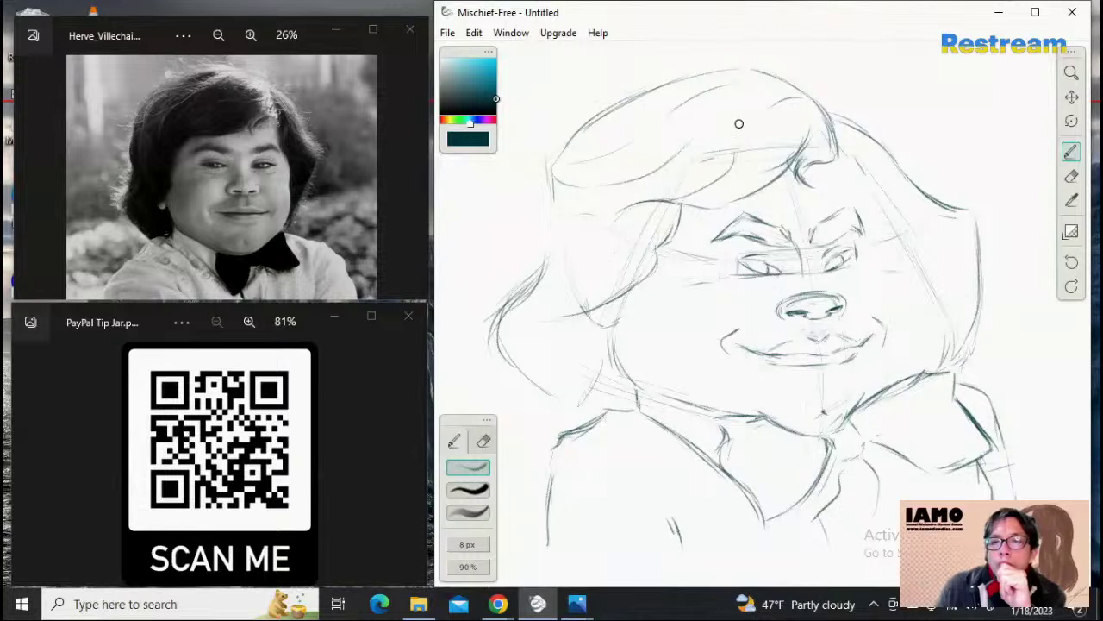
Step: Add flowing strand lines through the top of the hair and short ones in the hair on the left side
mouse_move(722, 179)
mouse_down()
mouse_move(749, 116)
mouse_move(737, 163)
mouse_move(783, 95)
mouse_move(749, 128)
mouse_move(799, 100)
mouse_move(751, 115)
mouse_move(813, 102)
mouse_up()
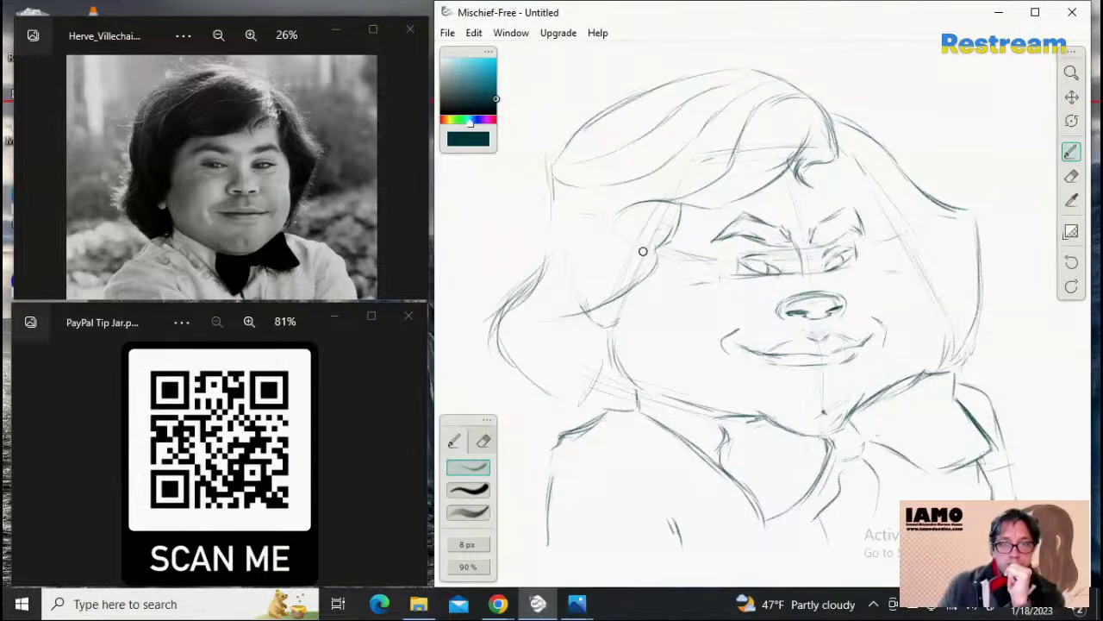
drag(660, 247, 606, 259)
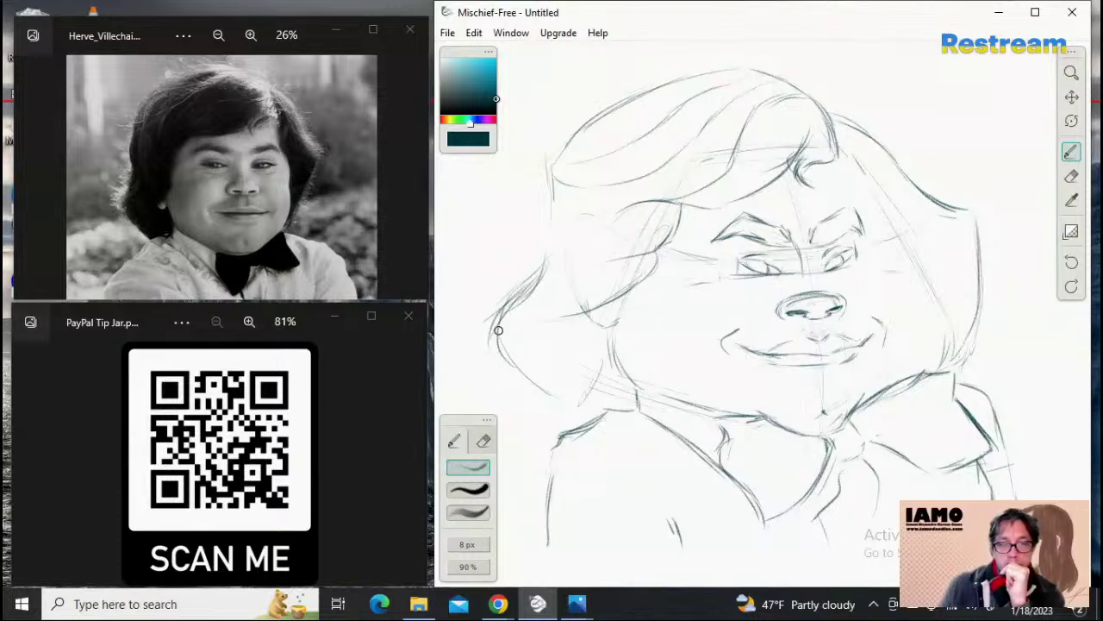
mouse_move(509, 324)
mouse_down()
mouse_move(538, 295)
mouse_move(515, 310)
mouse_move(574, 278)
mouse_up()
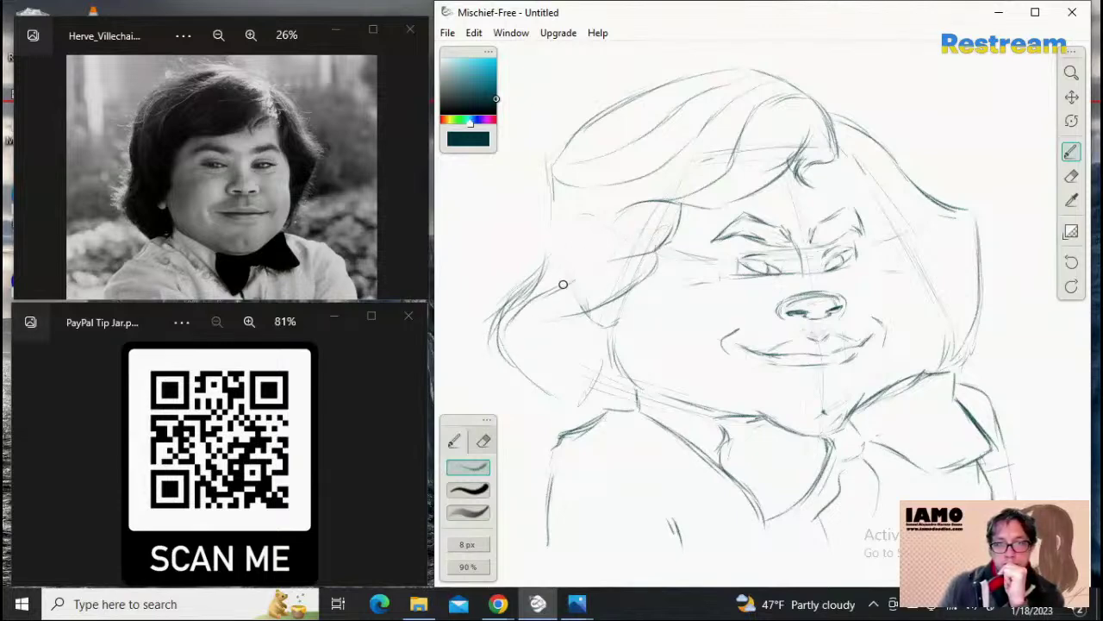
Step: Draw a strand line from the fringe to the outer flick of the hair on the left, erasing and redrawing it as a smoother curve
mouse_move(648, 251)
mouse_down()
mouse_move(539, 298)
mouse_move(610, 263)
mouse_move(529, 322)
mouse_move(543, 300)
mouse_move(588, 297)
mouse_move(547, 309)
mouse_move(562, 283)
mouse_move(493, 325)
mouse_up()
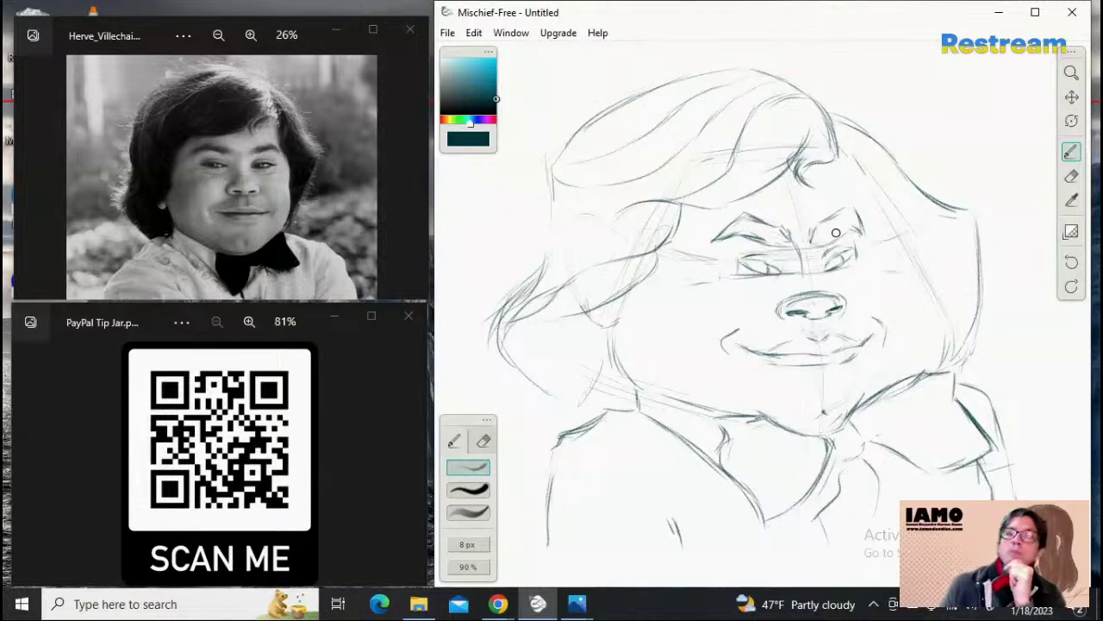
click(1071, 176)
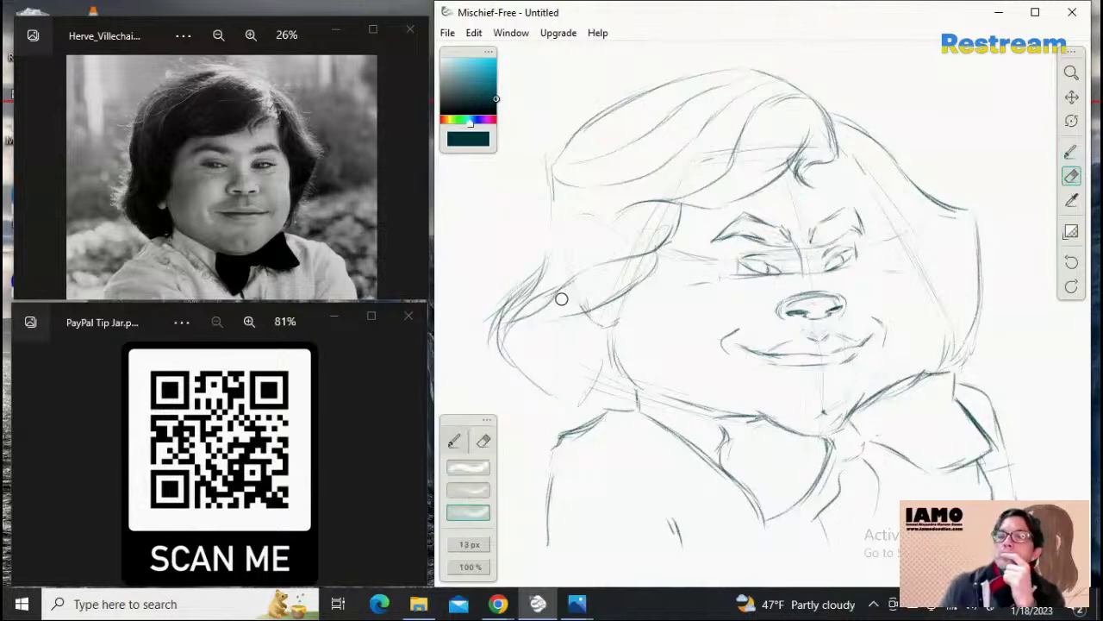
mouse_move(542, 299)
mouse_down()
mouse_move(574, 268)
mouse_move(551, 299)
mouse_up()
drag(612, 261, 552, 298)
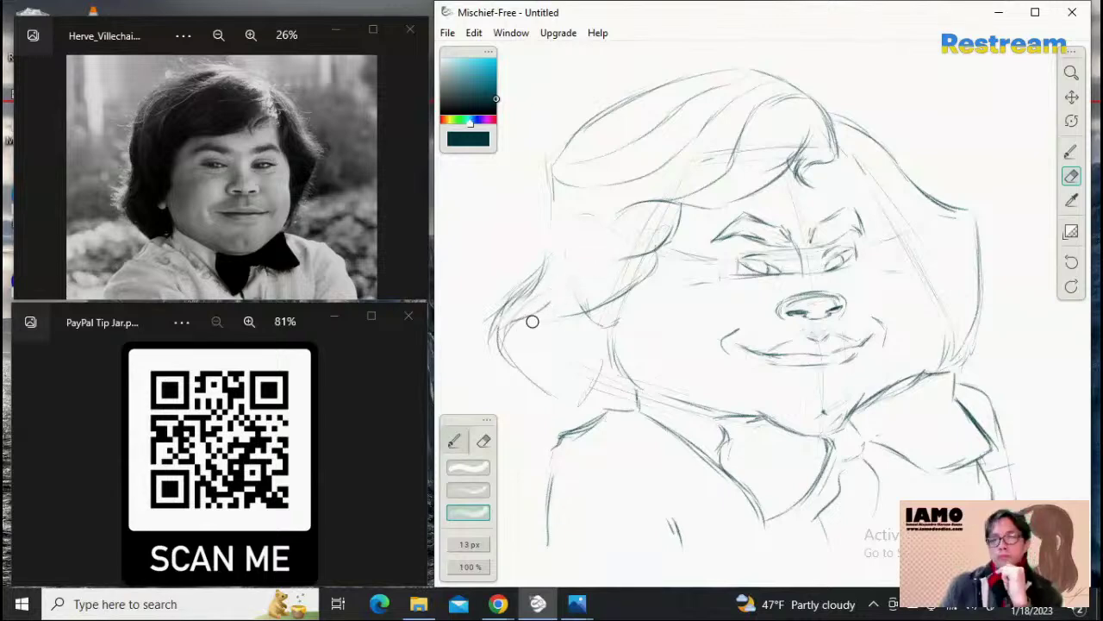
click(1071, 152)
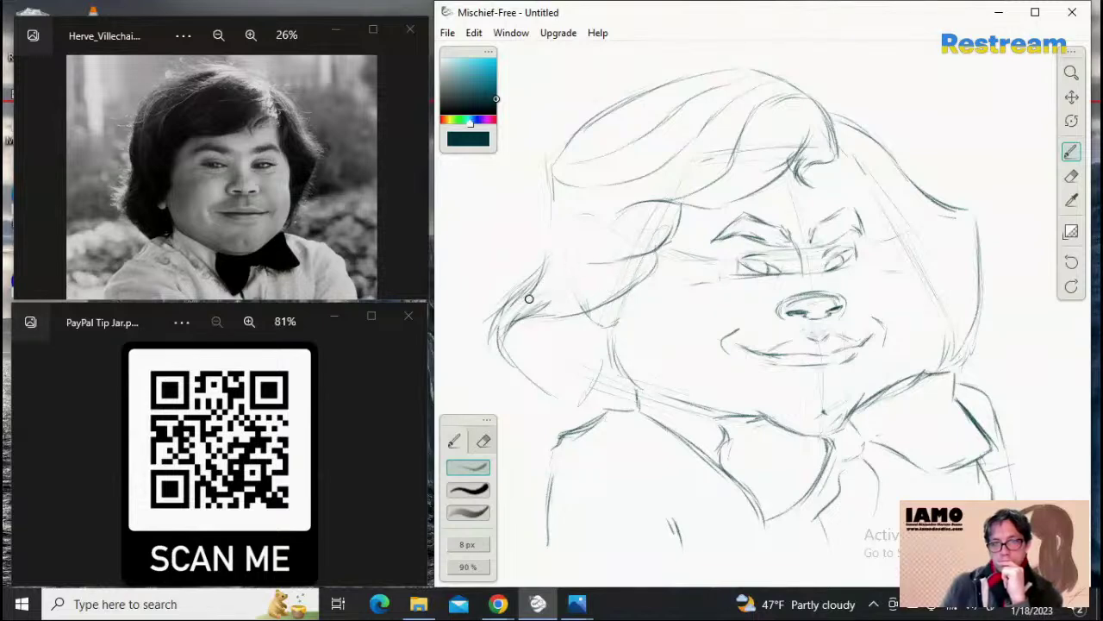
mouse_move(532, 296)
mouse_down()
mouse_move(560, 290)
mouse_move(601, 260)
mouse_up()
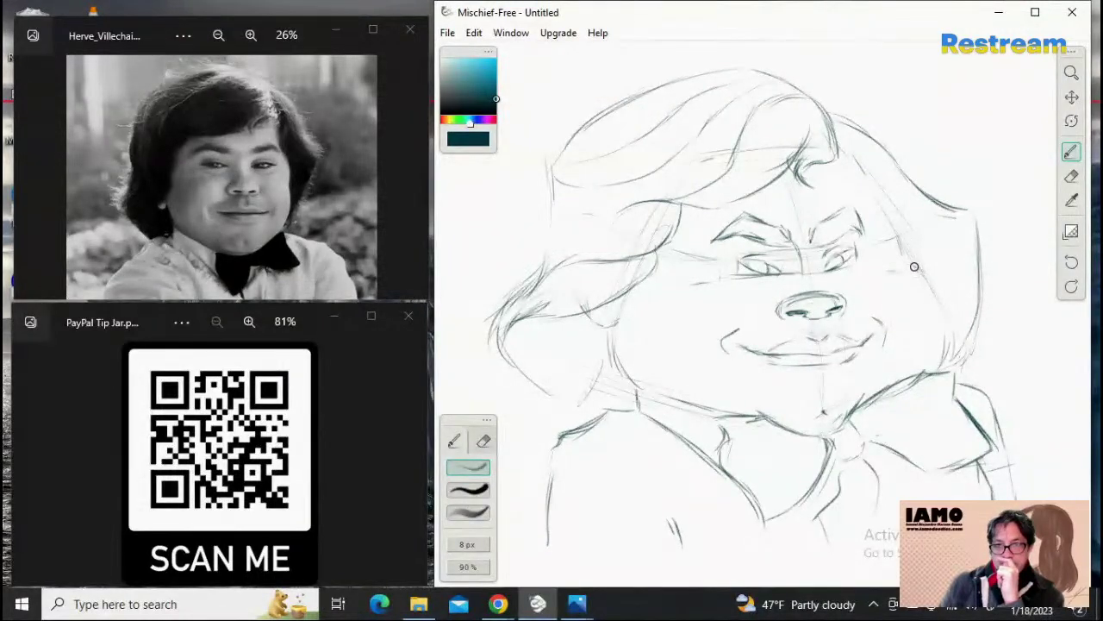
Step: Define the cheek edge on the right and draw curved hair strands from the temple across the hair beside it
drag(914, 266, 943, 303)
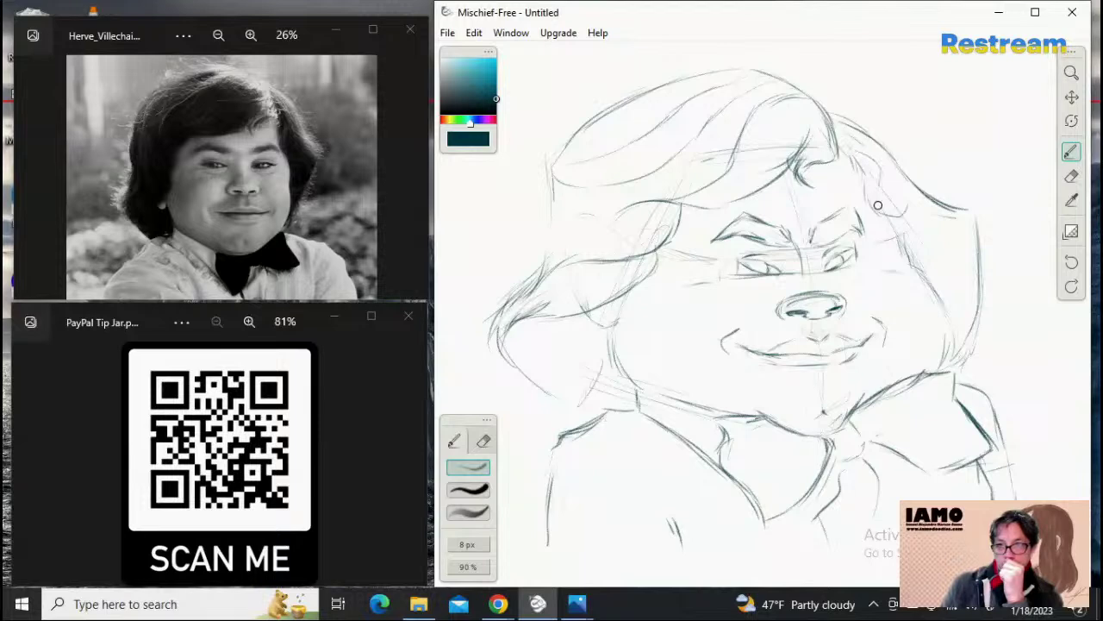
drag(880, 207, 910, 213)
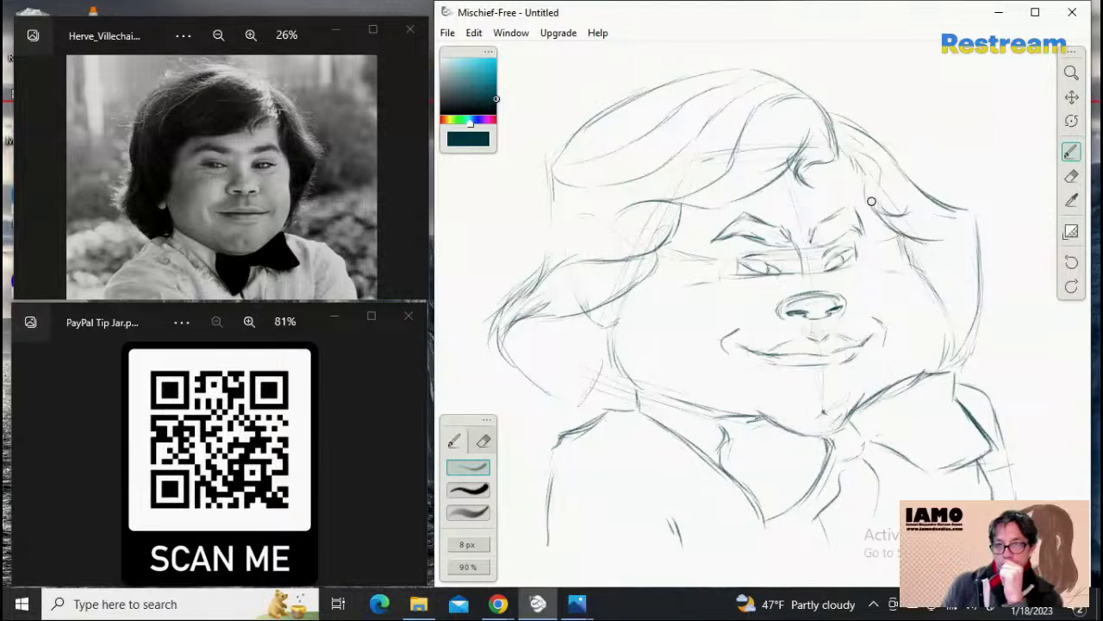
drag(885, 207, 929, 241)
click(1072, 176)
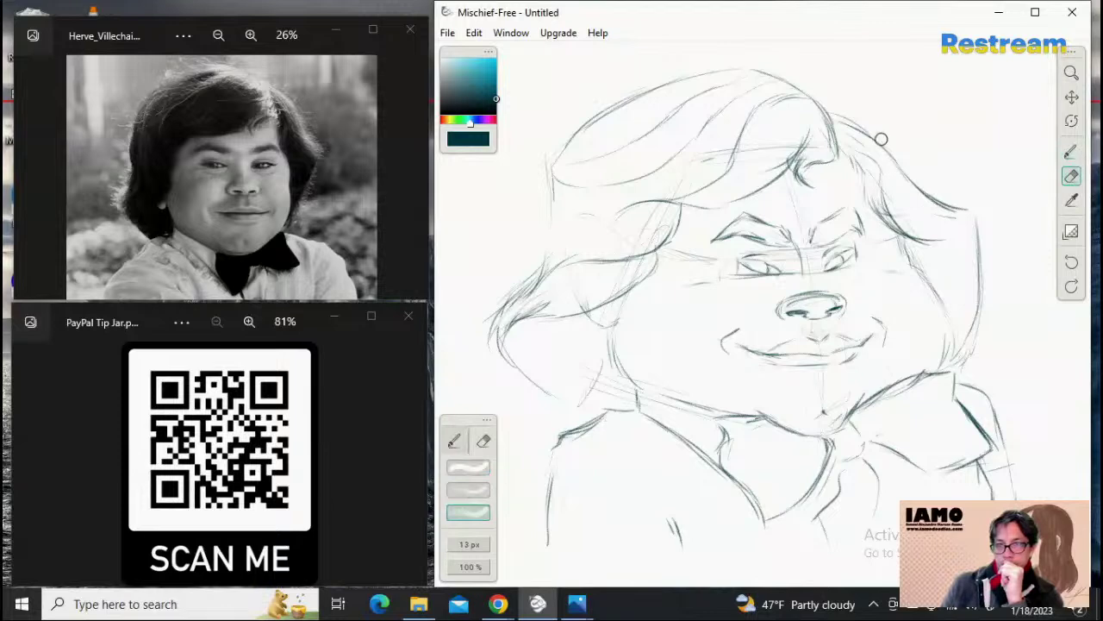
click(1071, 152)
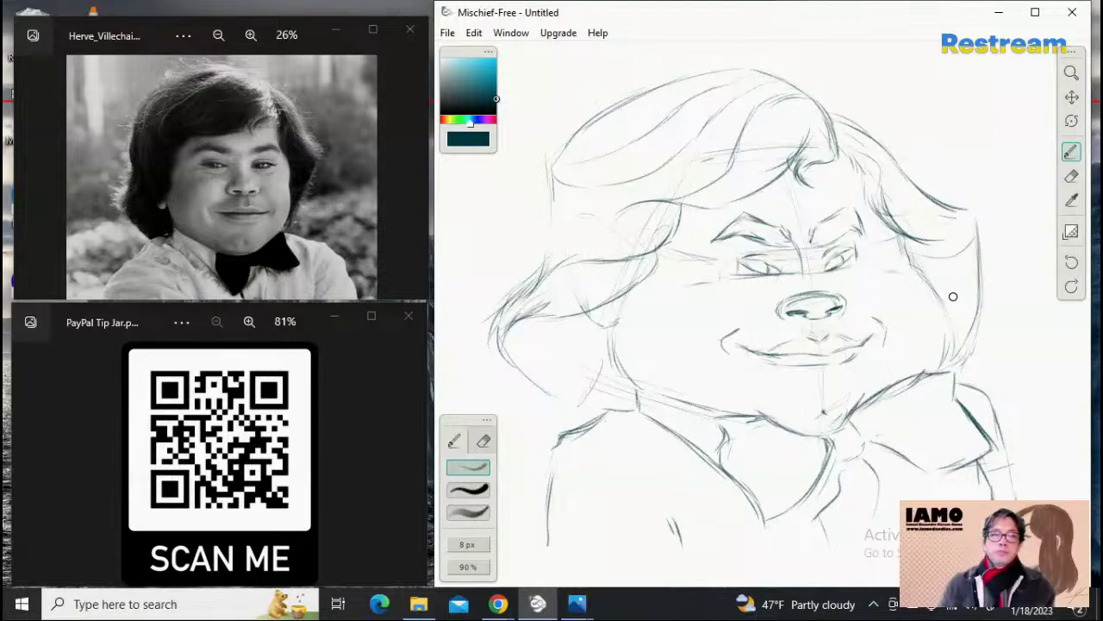
drag(933, 279, 972, 302)
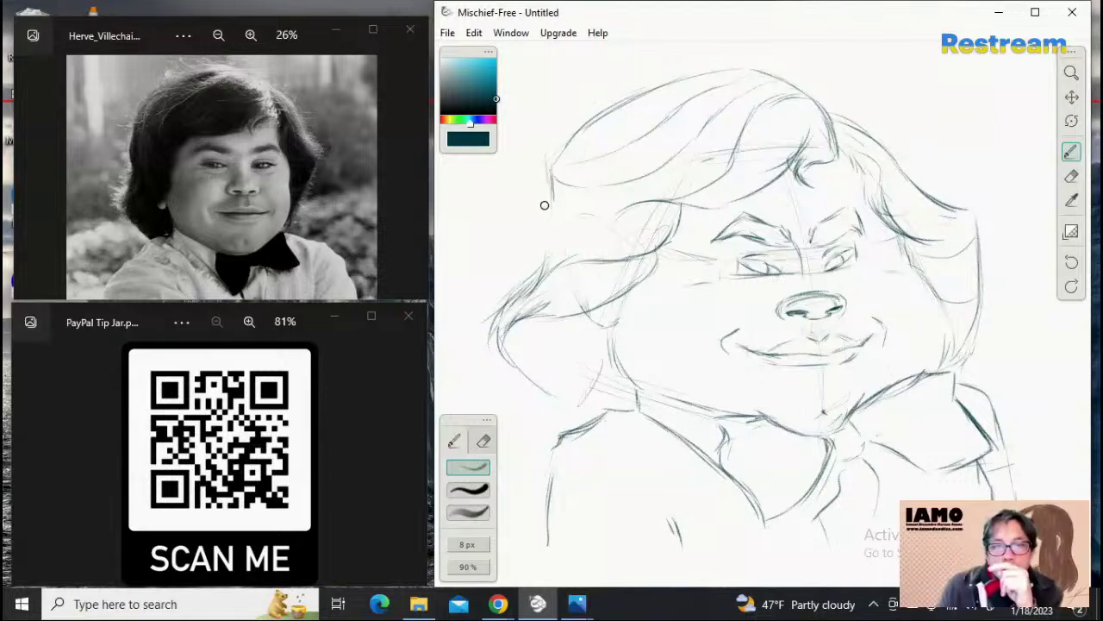
Step: Darken the outer hair contour on the left, close its lower edge near the collar, and strengthen the adjoining cheek line
drag(551, 195, 539, 269)
drag(549, 221, 537, 283)
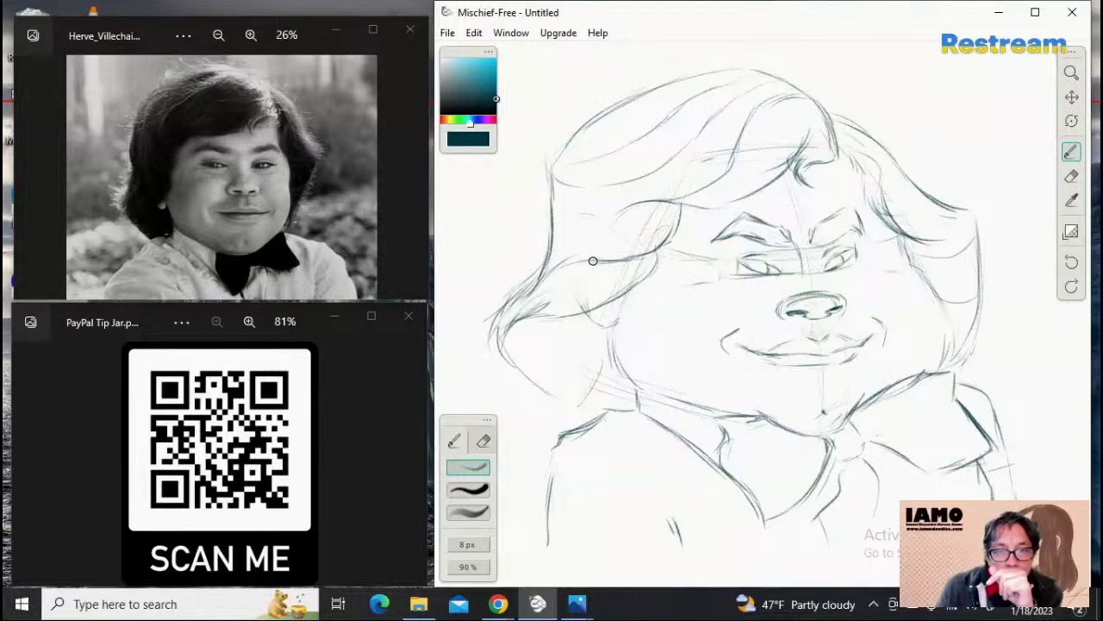
drag(593, 260, 512, 305)
drag(547, 270, 498, 319)
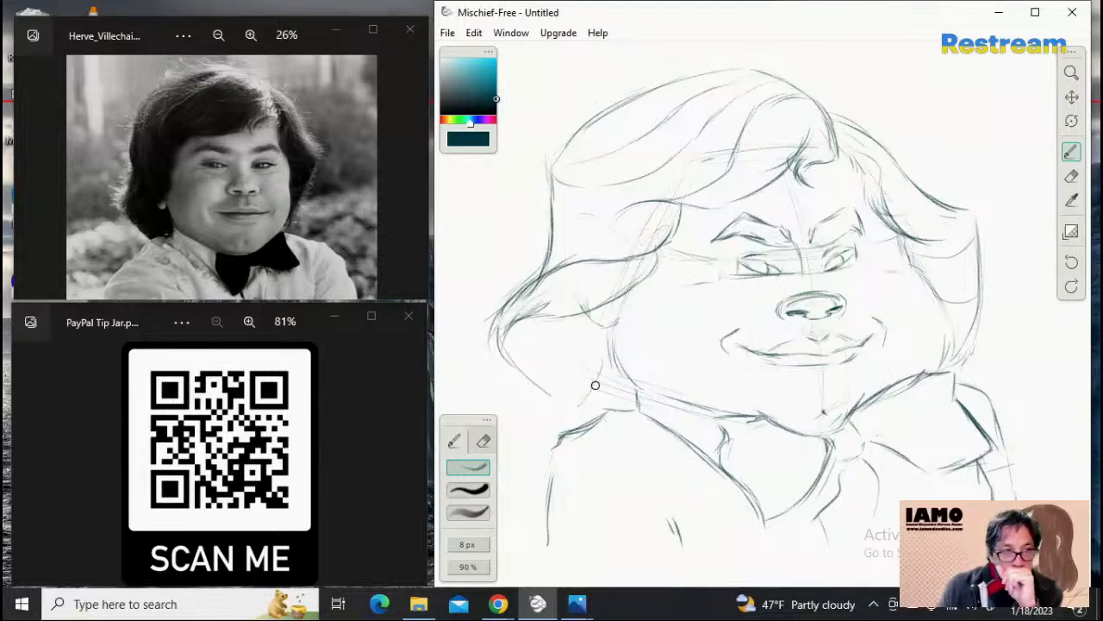
mouse_move(527, 377)
mouse_down()
mouse_move(587, 393)
mouse_move(605, 414)
mouse_up()
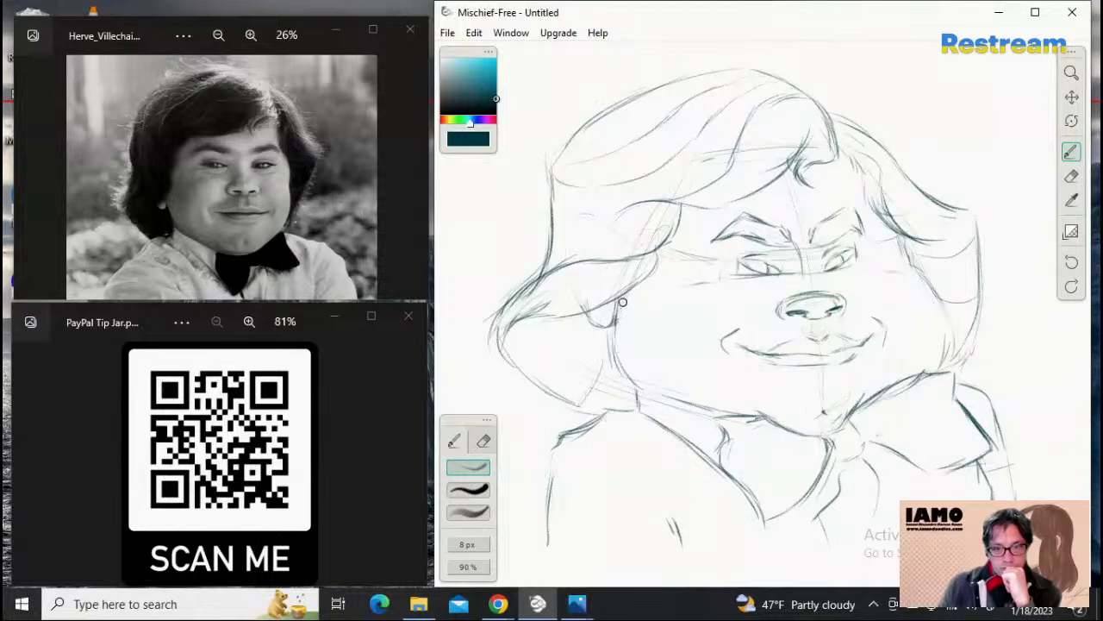
drag(614, 320, 625, 371)
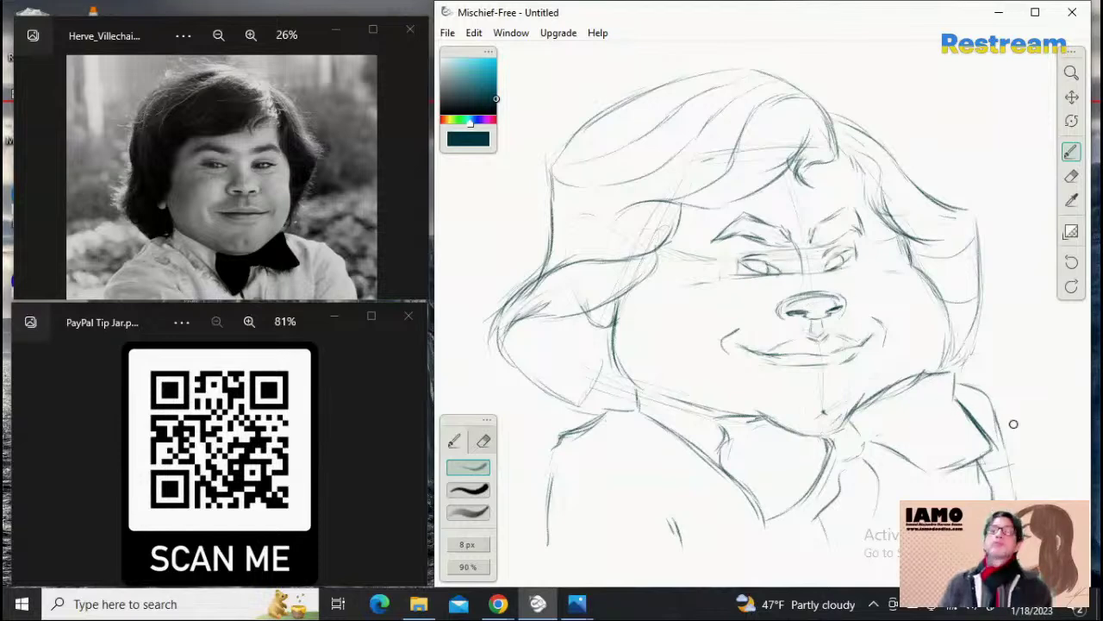
Step: Erase the leftover construction lines crossing the eyes and running down the centre of the face to the chin
click(1071, 74)
mouse_move(992, 179)
mouse_down()
mouse_move(949, 170)
mouse_move(966, 167)
mouse_up()
click(1072, 97)
drag(947, 249, 894, 222)
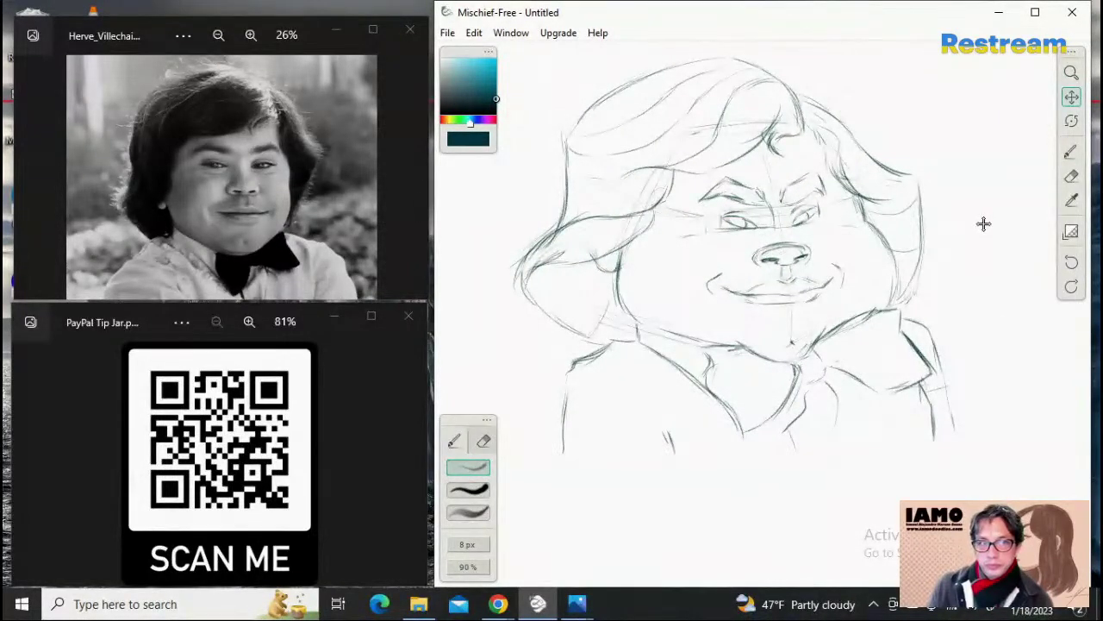
click(1072, 177)
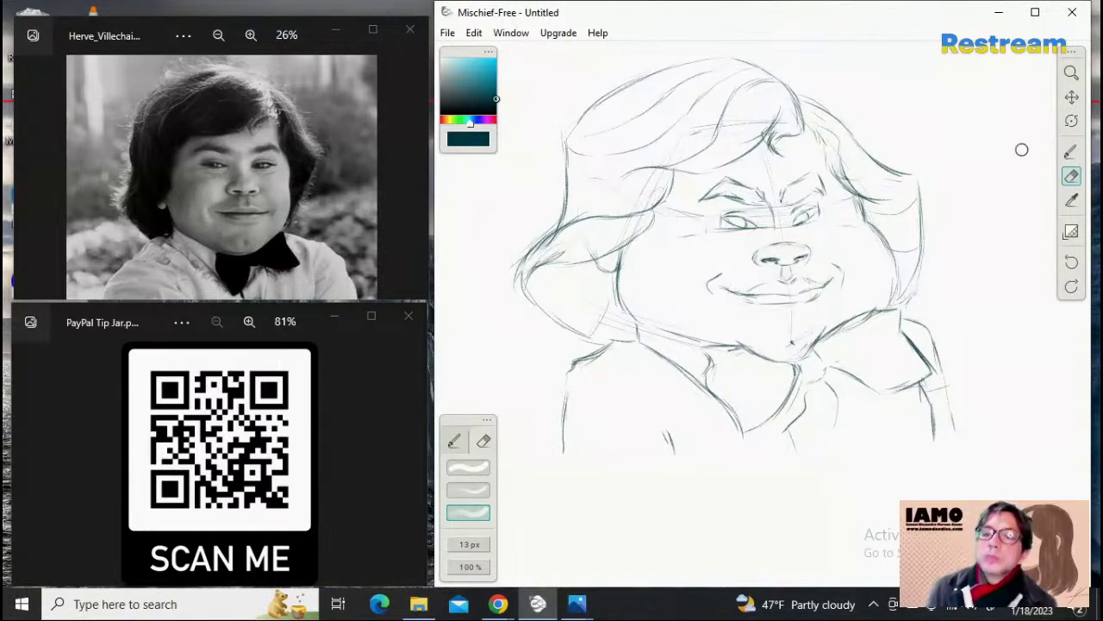
click(1071, 73)
mouse_move(1005, 138)
mouse_down()
mouse_move(965, 199)
mouse_move(995, 205)
mouse_move(977, 226)
mouse_move(1024, 238)
mouse_up()
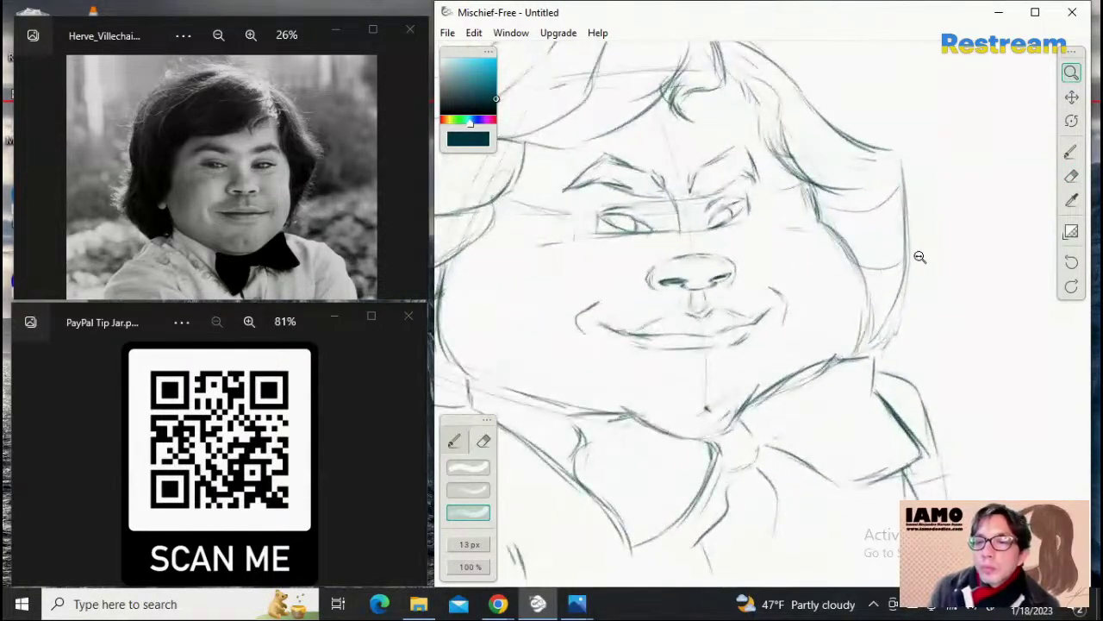
drag(921, 252, 921, 253)
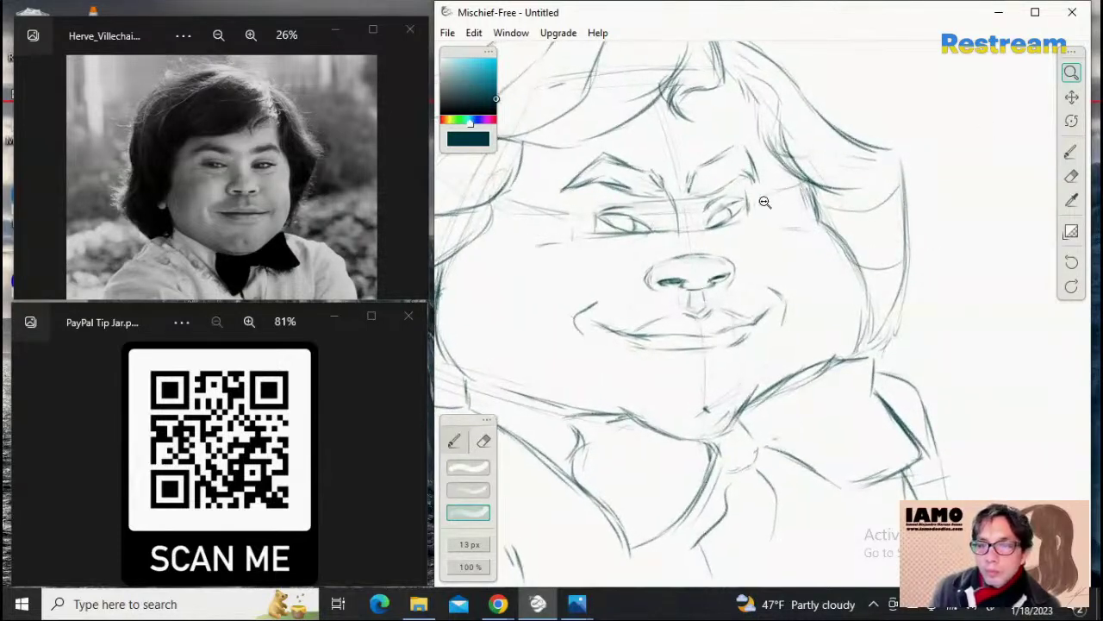
click(1072, 175)
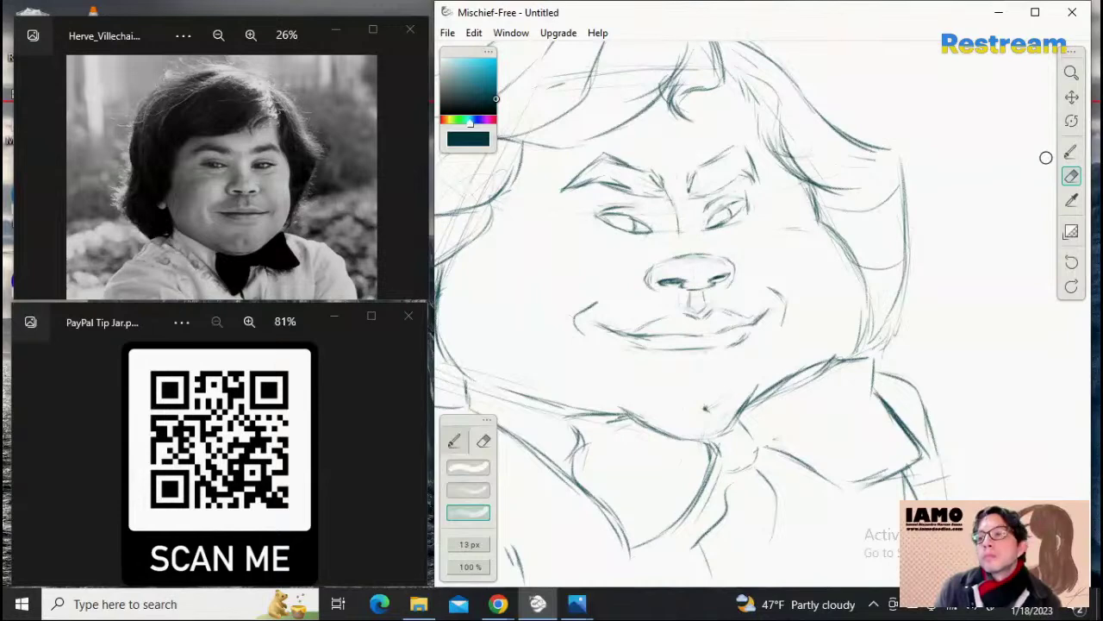
Step: Refine the eye area by strengthening the nose bridge line, erasing stray marks and redrawing the short line beside the left eye
click(1071, 153)
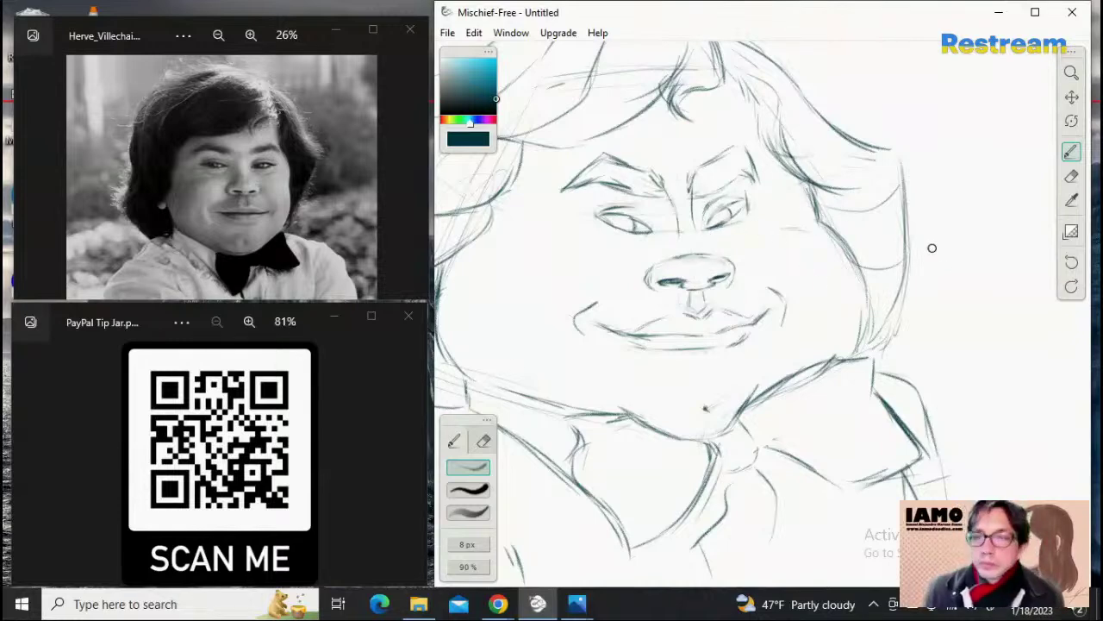
click(1072, 176)
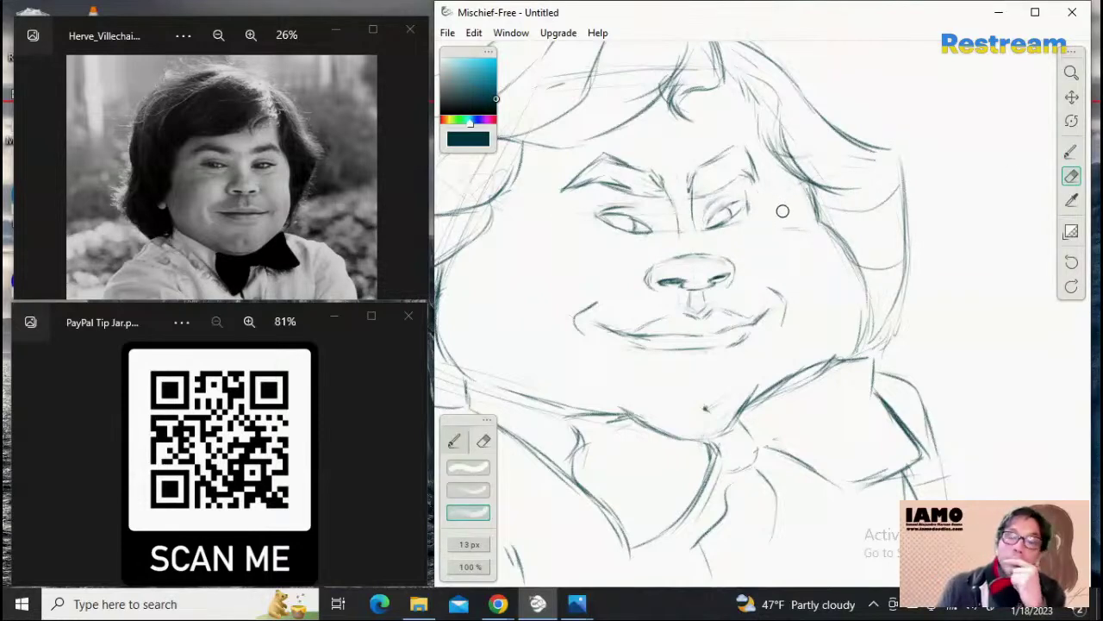
click(1071, 152)
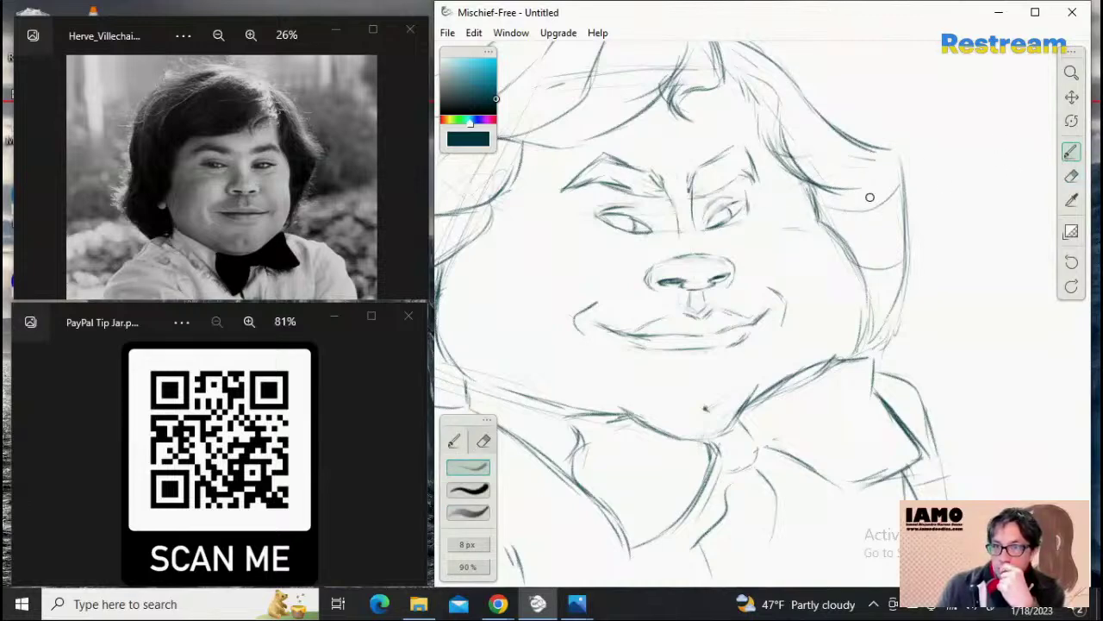
click(1071, 176)
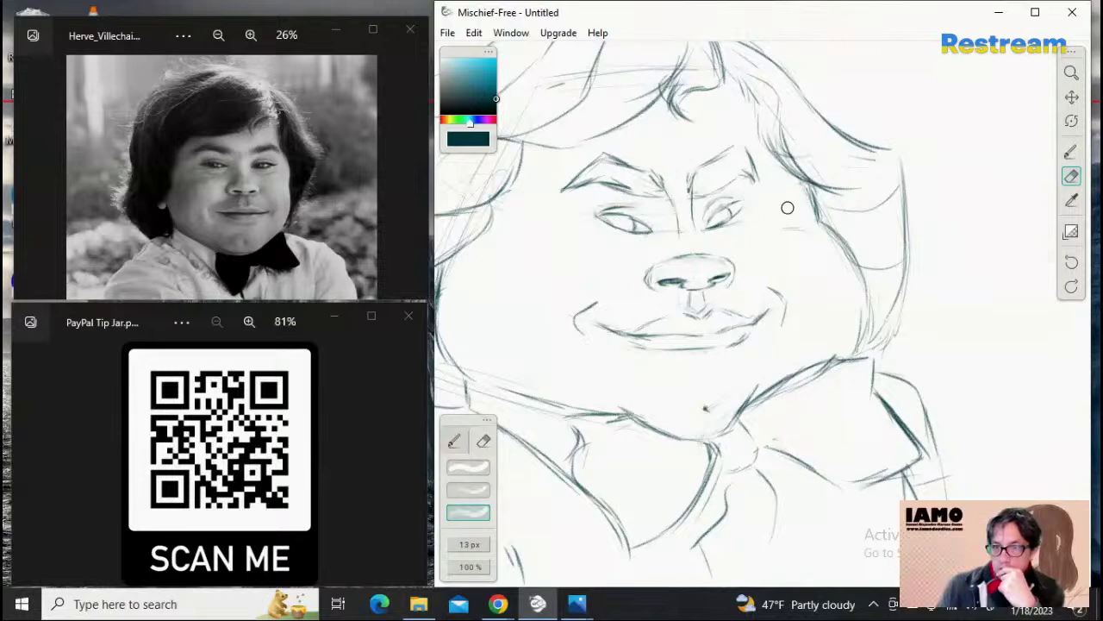
click(1071, 154)
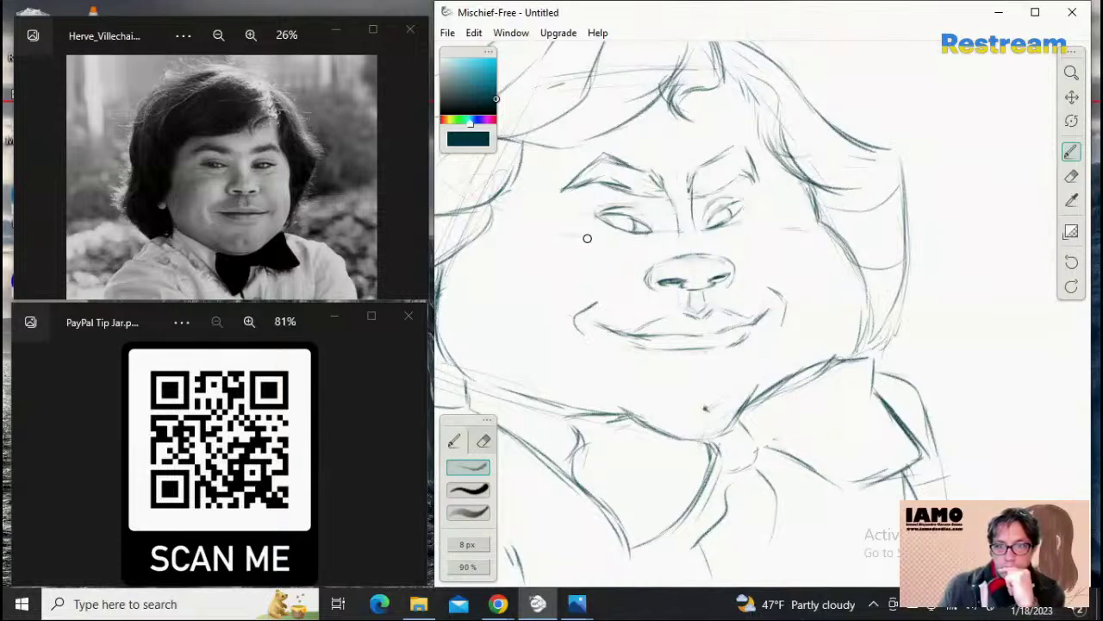
drag(571, 235, 545, 233)
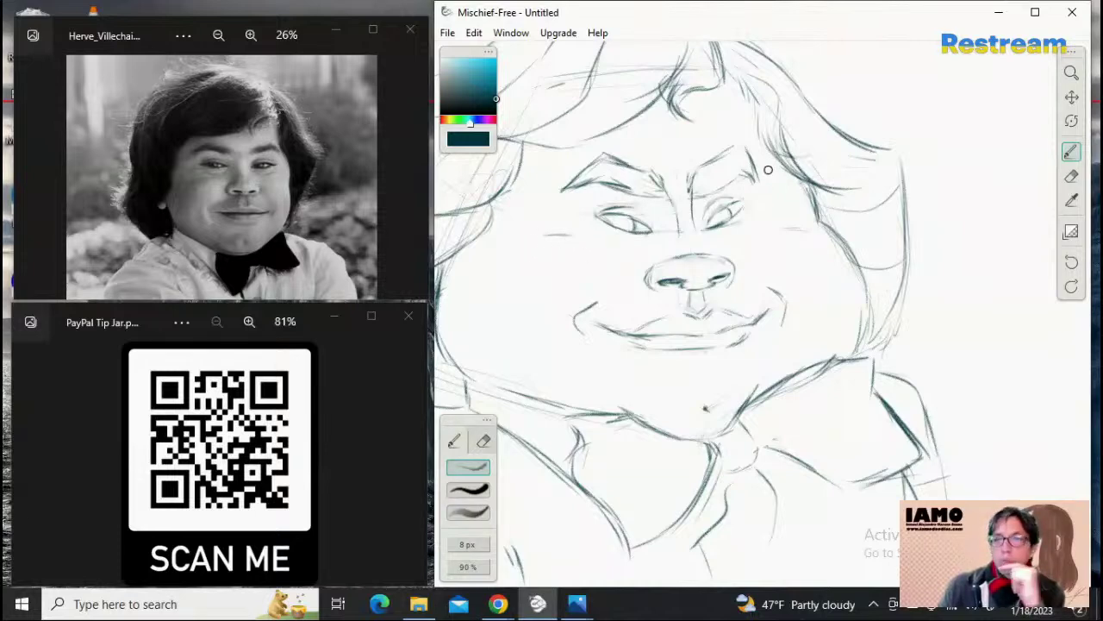
Step: Fill both eyebrows with short slanted hatching strokes that follow the direction of the hairs
click(1072, 72)
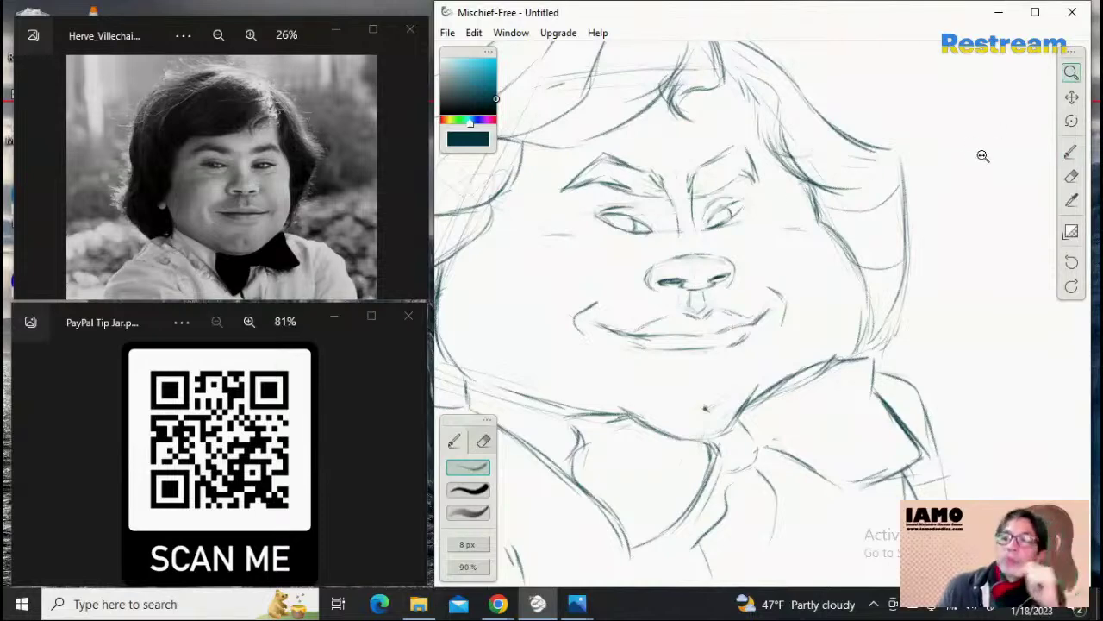
click(1071, 96)
mouse_move(951, 165)
mouse_down()
mouse_move(941, 165)
mouse_move(1000, 182)
mouse_move(989, 200)
mouse_move(1000, 210)
mouse_up()
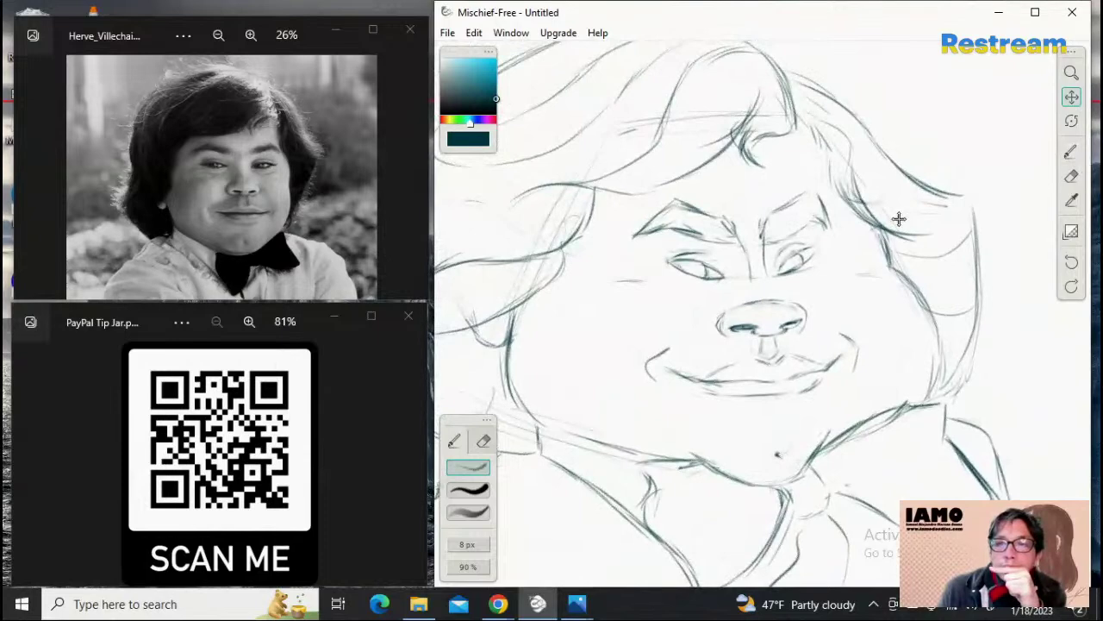
mouse_move(899, 219)
mouse_down()
mouse_move(992, 227)
mouse_move(975, 207)
mouse_move(1001, 191)
mouse_up()
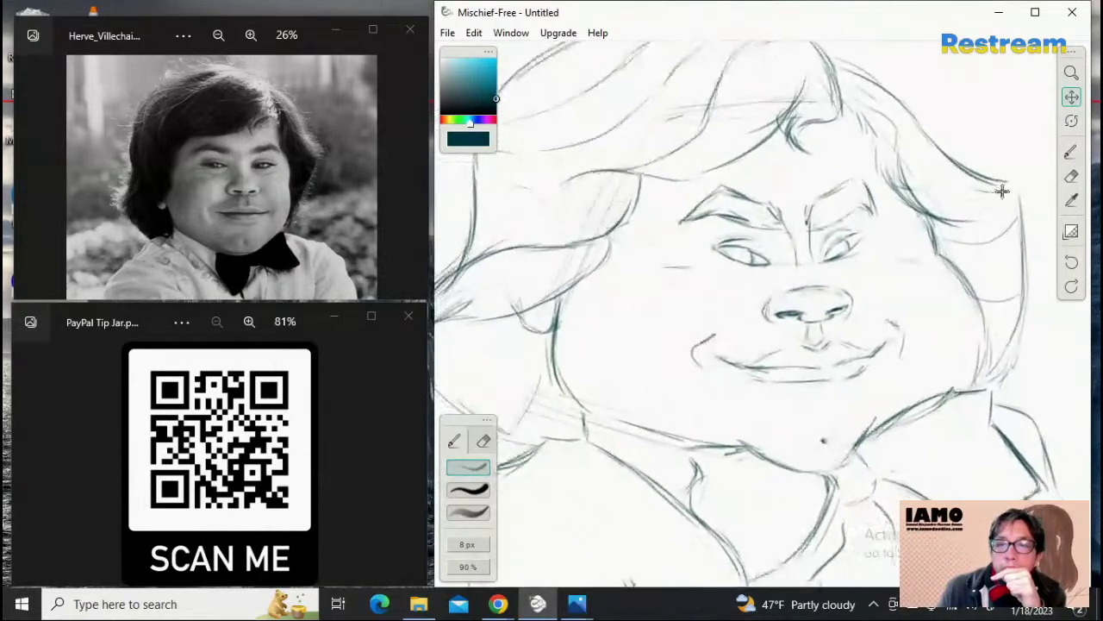
click(1072, 152)
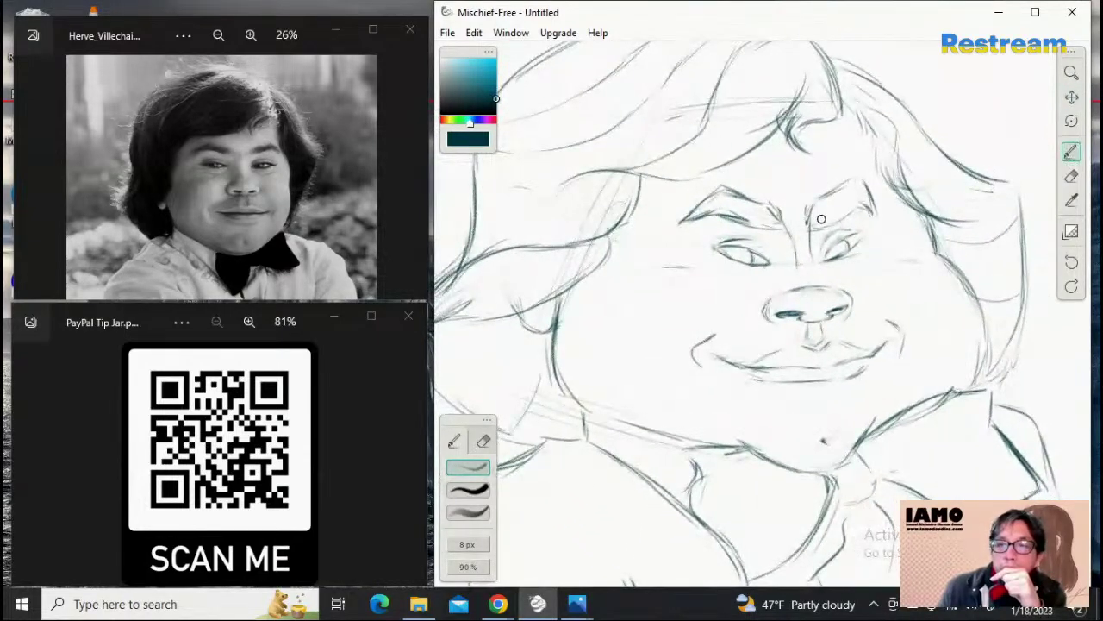
drag(815, 228, 842, 193)
drag(820, 230, 839, 196)
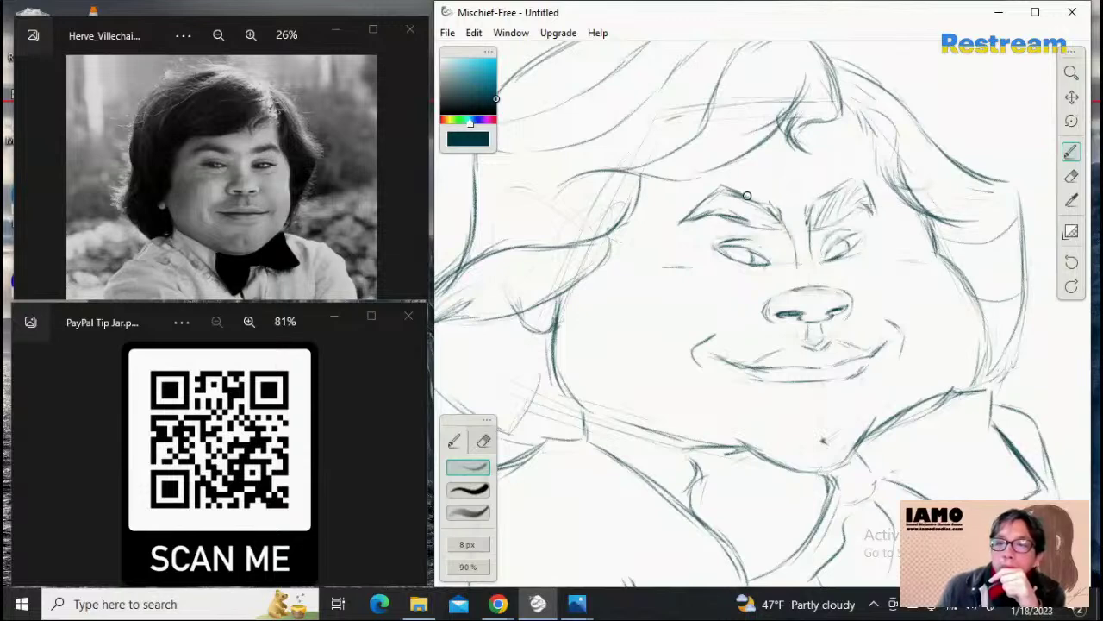
mouse_move(733, 190)
mouse_down()
mouse_move(808, 214)
mouse_move(808, 200)
mouse_move(795, 225)
mouse_move(782, 202)
mouse_move(800, 217)
mouse_move(710, 203)
mouse_move(761, 204)
mouse_move(779, 226)
mouse_move(738, 195)
mouse_move(759, 222)
mouse_move(742, 201)
mouse_move(729, 202)
mouse_move(748, 218)
mouse_move(720, 201)
mouse_move(731, 201)
mouse_move(733, 209)
mouse_move(708, 203)
mouse_move(740, 215)
mouse_move(701, 211)
mouse_up()
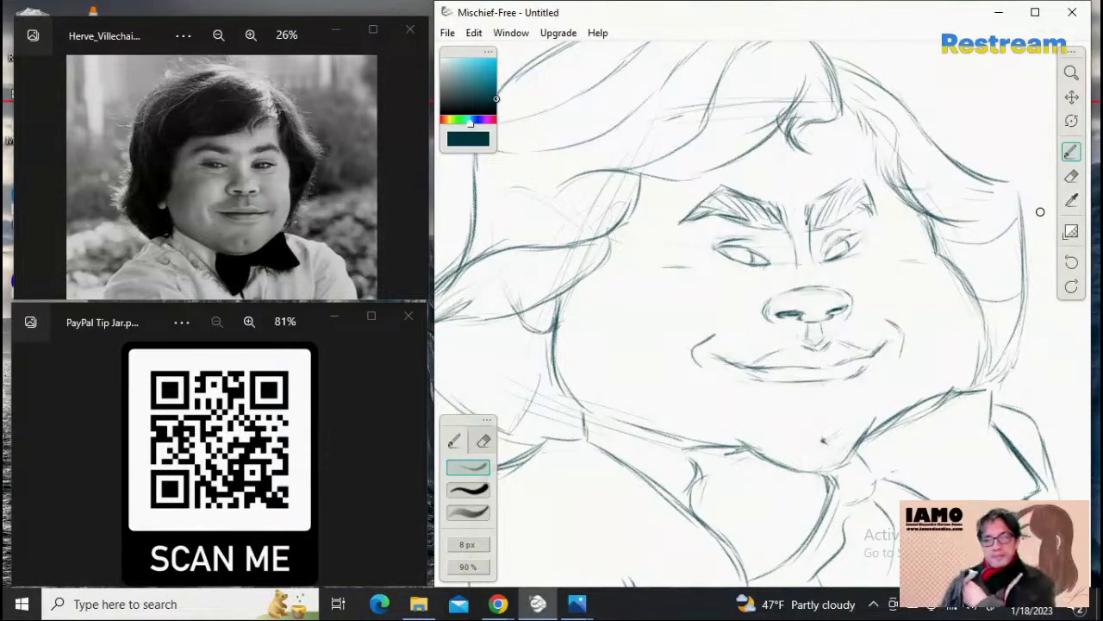
Step: Frame the face closely and choose the solid ink brush at 12 px for drawing
click(1072, 72)
mouse_move(967, 256)
mouse_down()
mouse_move(905, 255)
mouse_move(1004, 278)
mouse_up()
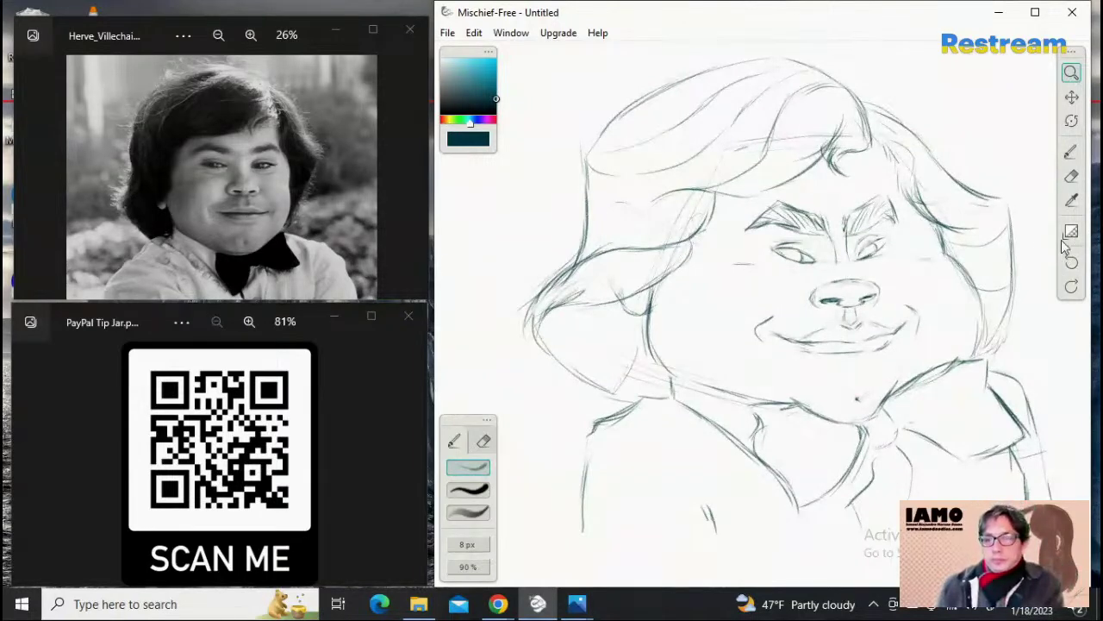
mouse_move(948, 226)
mouse_down()
mouse_move(980, 227)
mouse_move(909, 237)
mouse_move(940, 236)
mouse_up()
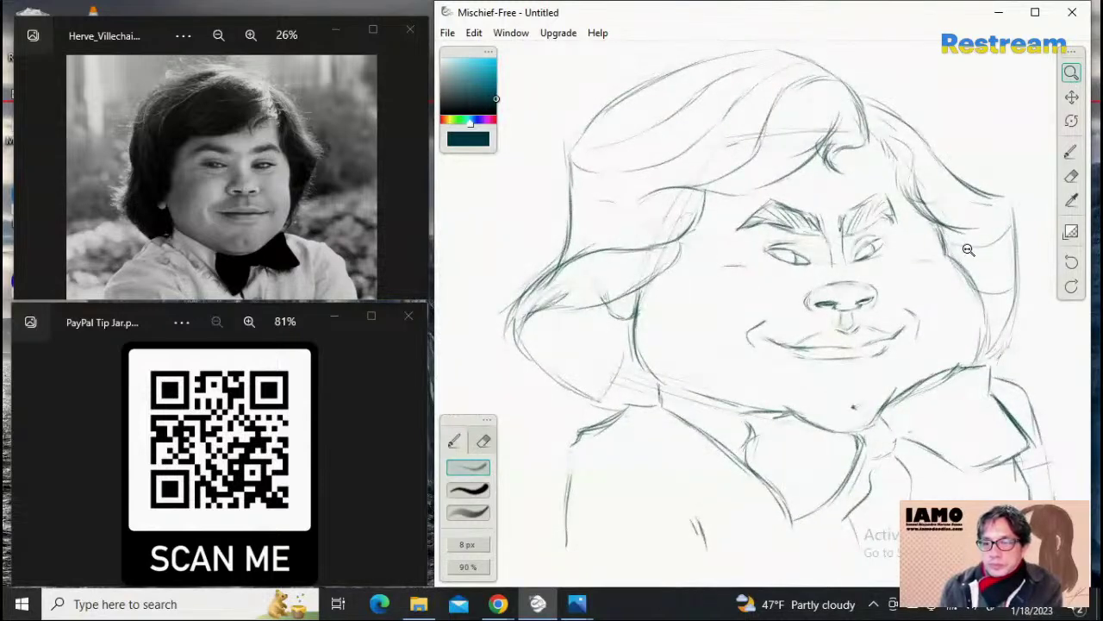
mouse_move(892, 271)
mouse_down()
mouse_move(923, 251)
mouse_move(983, 249)
mouse_up()
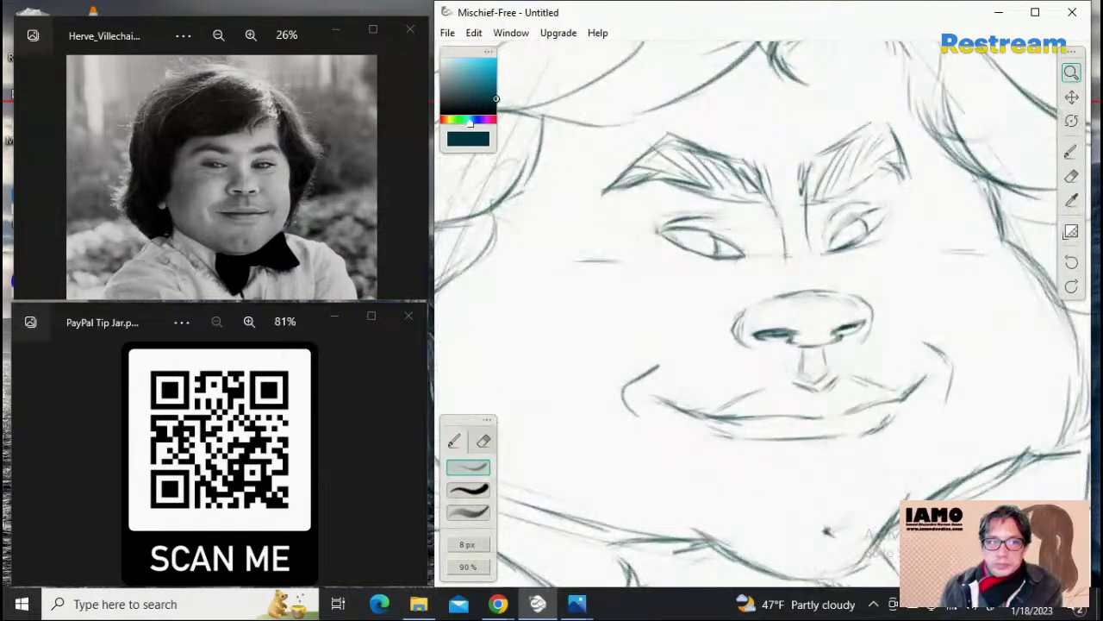
click(1070, 152)
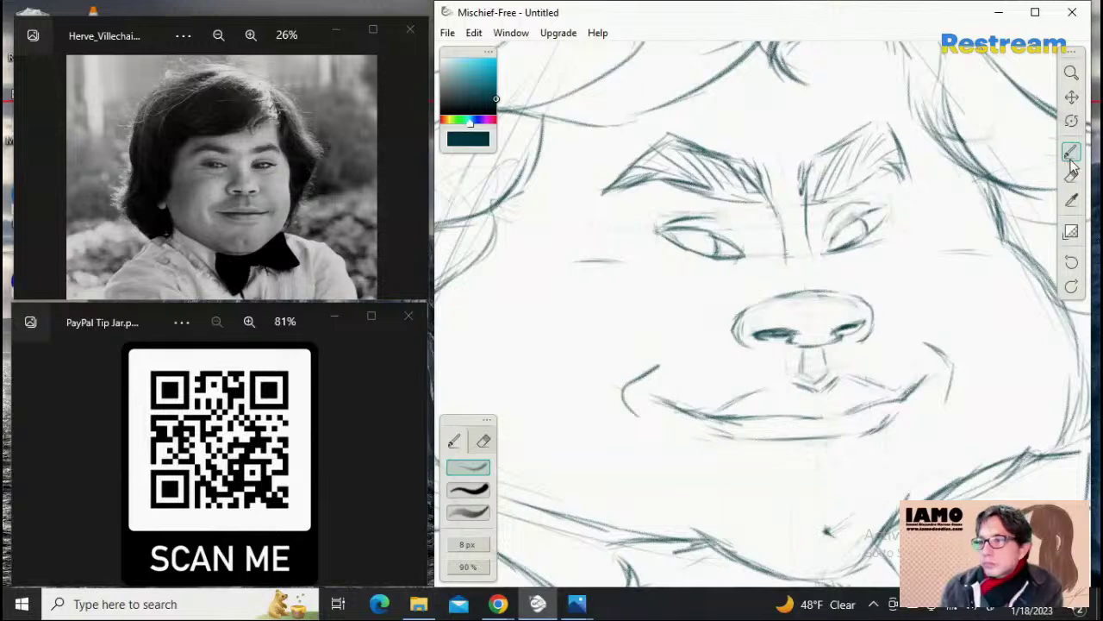
click(468, 488)
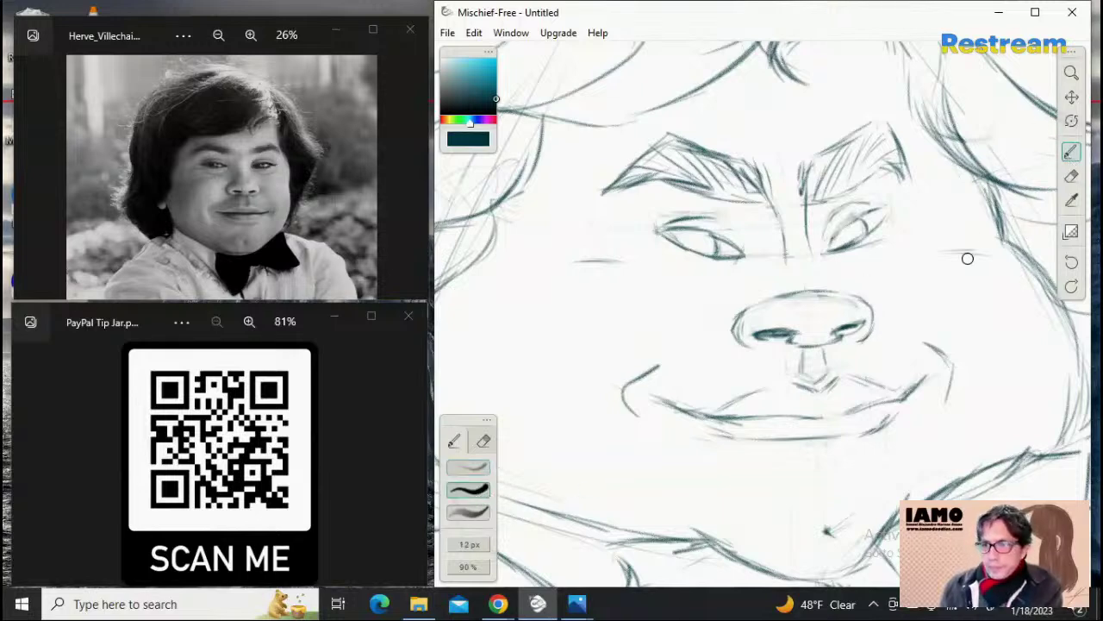
Step: Erase the faint stray marks around the eyes and lips, keeping the main sketch lines
click(1072, 176)
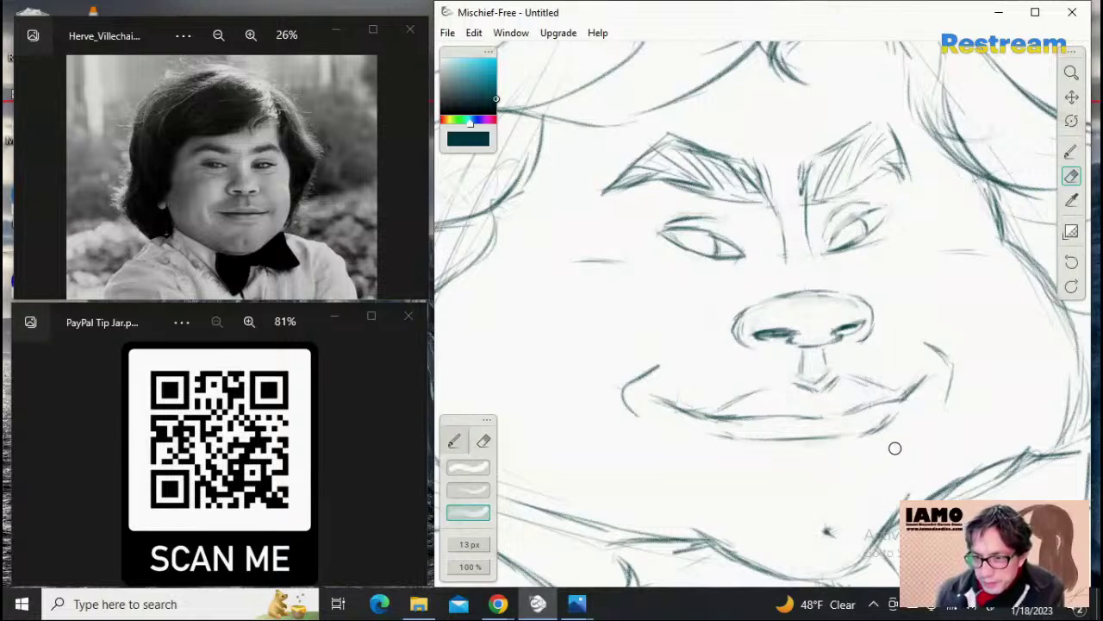
click(1072, 96)
drag(903, 204, 849, 206)
click(1071, 72)
drag(942, 182, 907, 183)
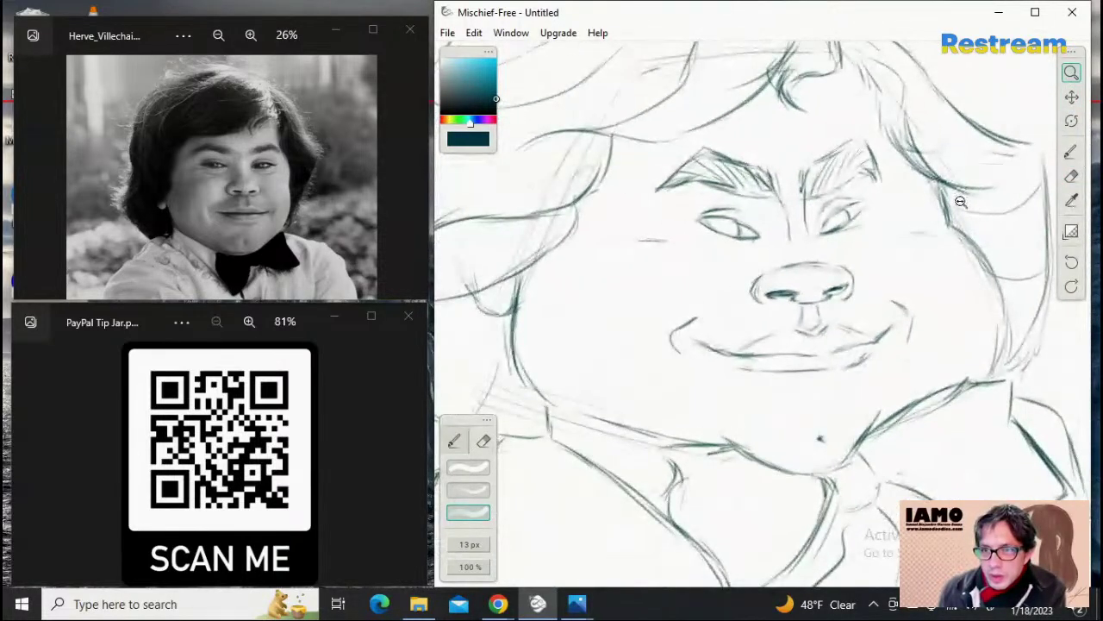
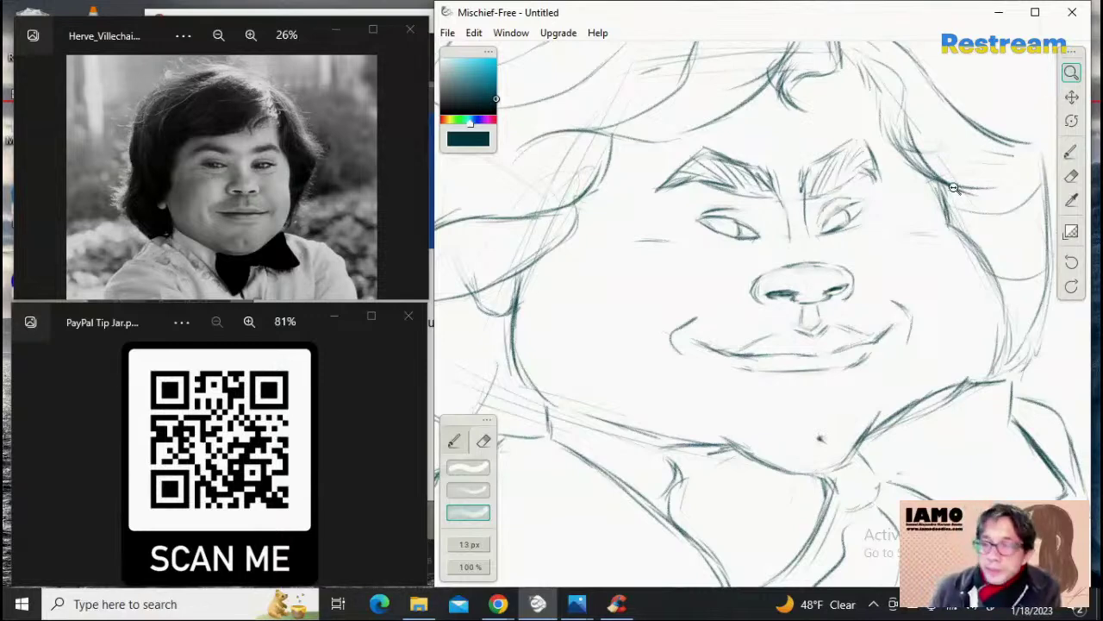
Step: Ink the upper lid line of the left eye with the solid brush at 10 px, redrawing the stroke until it is clean
click(454, 442)
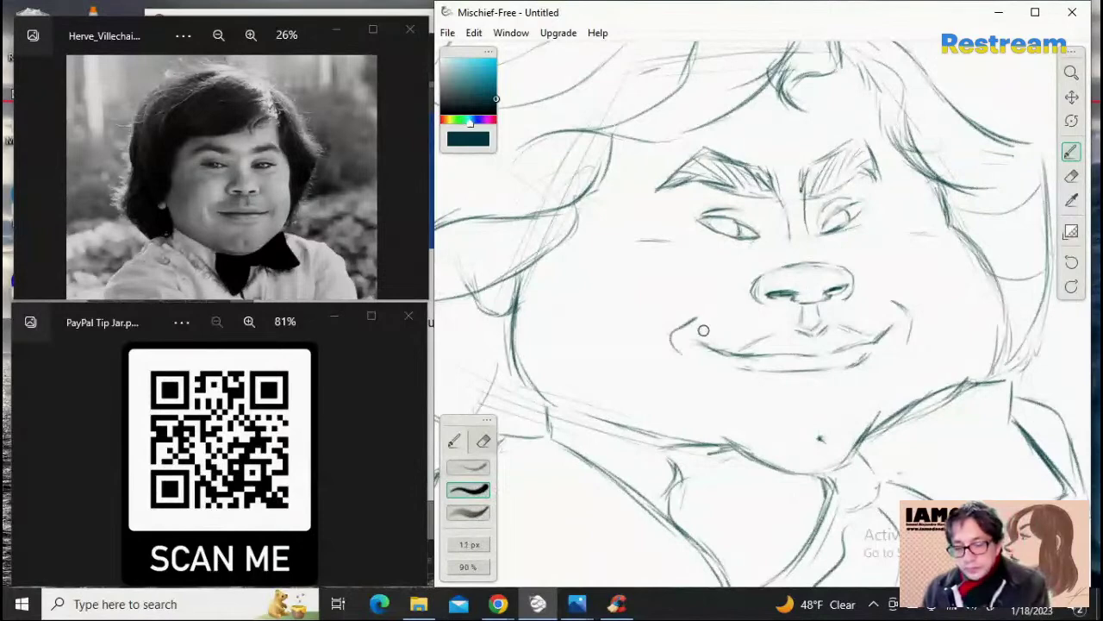
key([)
drag(714, 221, 764, 234)
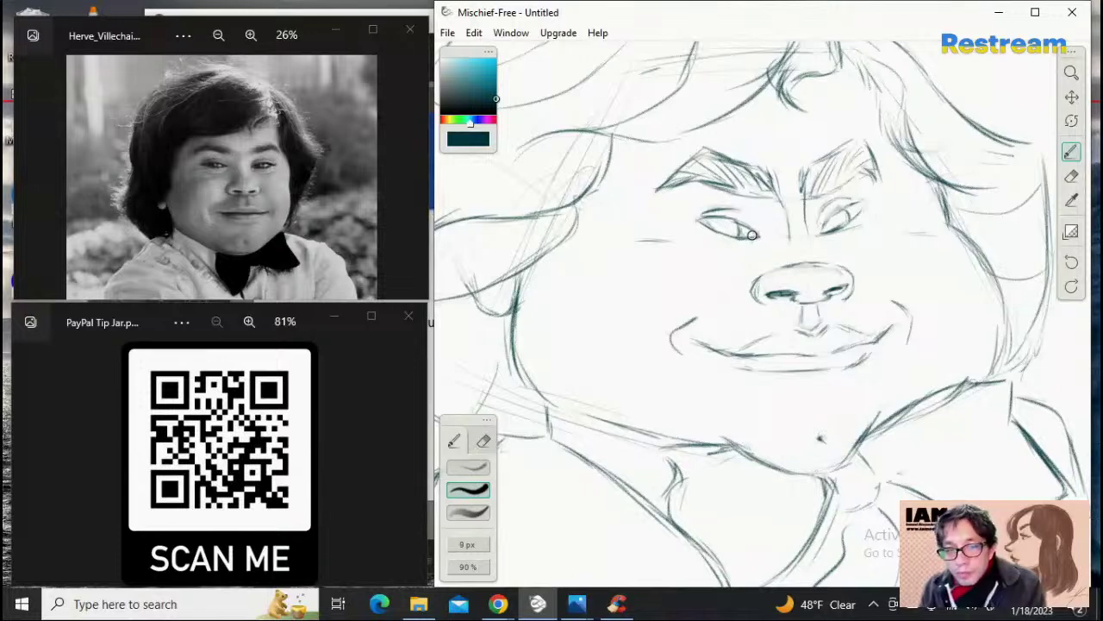
key(bracketright)
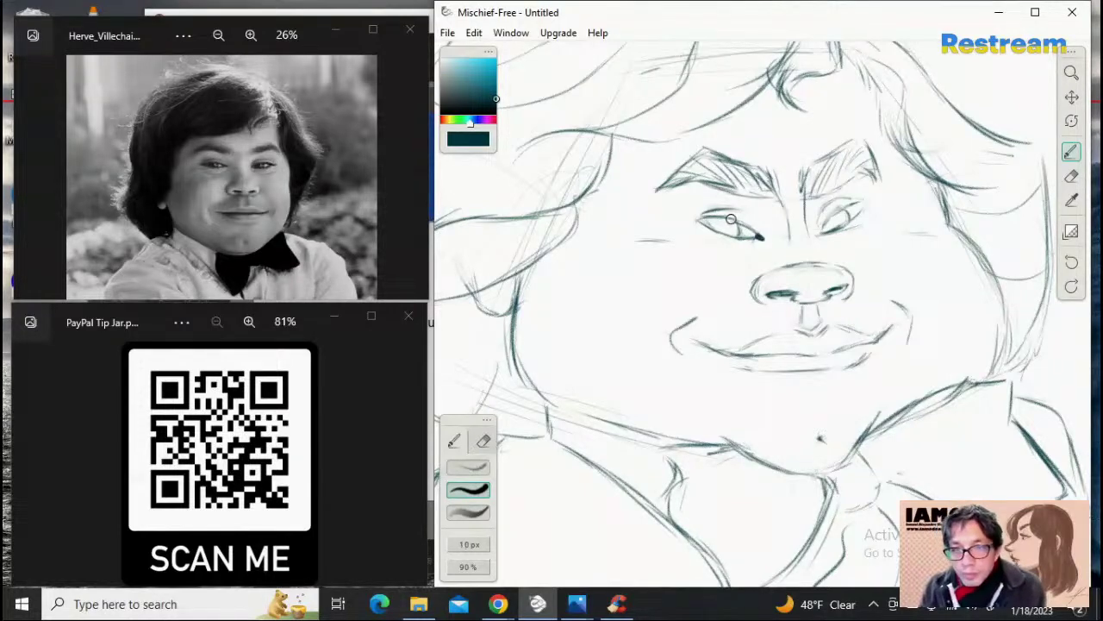
drag(689, 209, 762, 237)
key(ctrl+z)
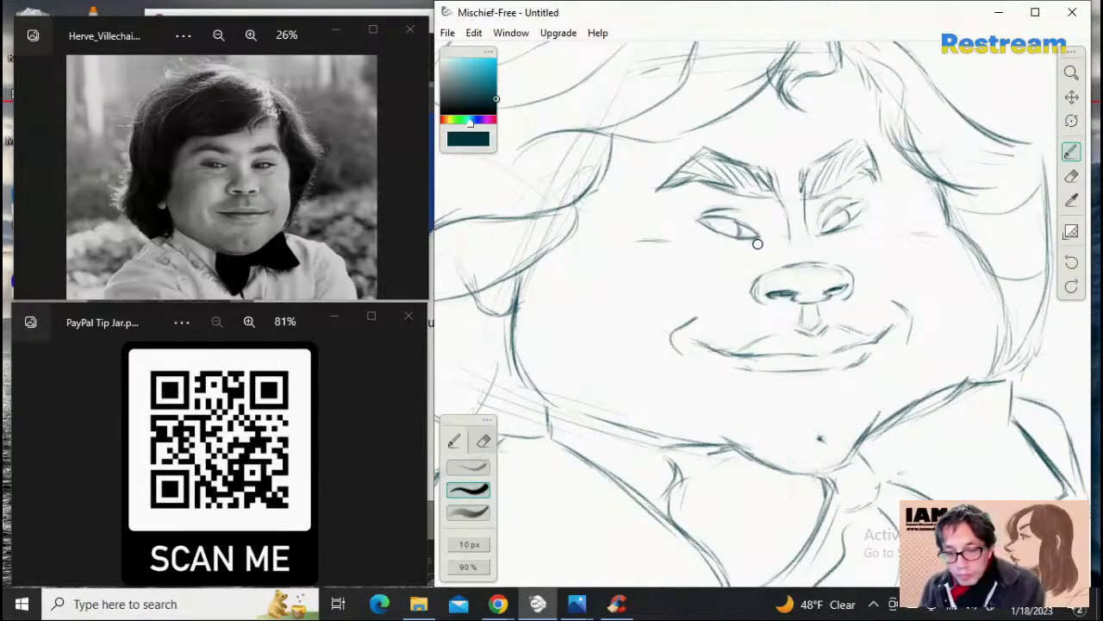
key(bracketleft)
key(bracketleft)
mouse_move(764, 234)
mouse_down()
mouse_move(697, 231)
mouse_move(755, 229)
mouse_move(720, 217)
mouse_move(701, 227)
mouse_move(762, 234)
mouse_move(695, 222)
mouse_up()
key(ctrl+z)
key(ctrl+z)
key(ctrl+z)
key(ctrl+z)
mouse_move(760, 234)
mouse_down()
mouse_move(713, 219)
mouse_move(705, 231)
mouse_move(761, 238)
mouse_move(720, 213)
mouse_move(701, 226)
mouse_move(757, 236)
mouse_move(695, 221)
mouse_up()
key(ctrl+z)
key(ctrl+z)
drag(760, 237, 702, 222)
key(ctrl+z)
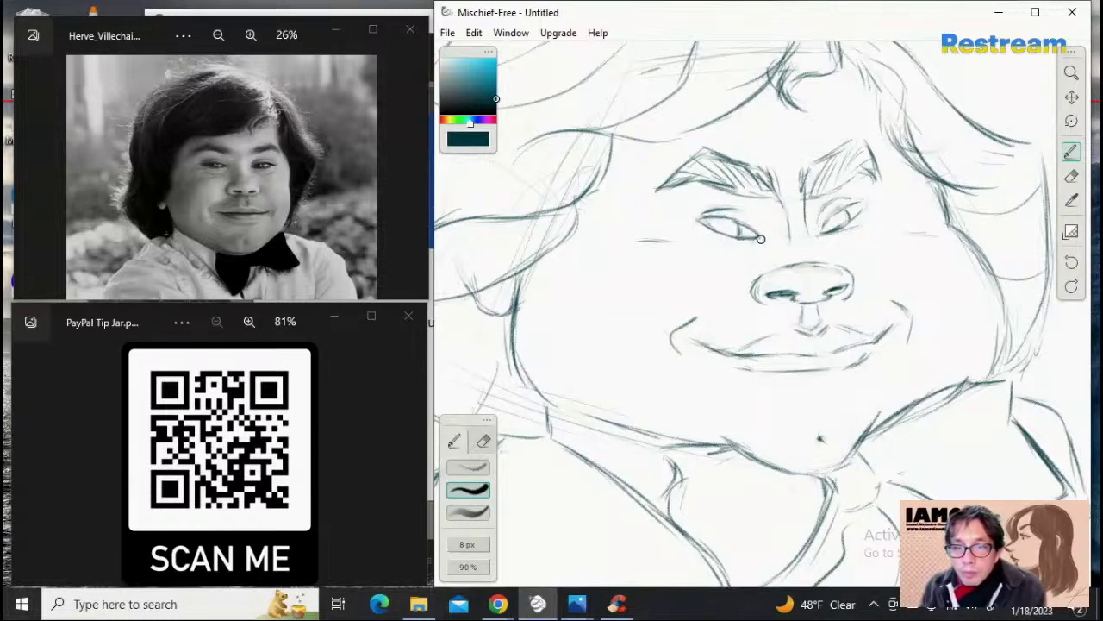
key(ctrl+y)
key(ctrl+z)
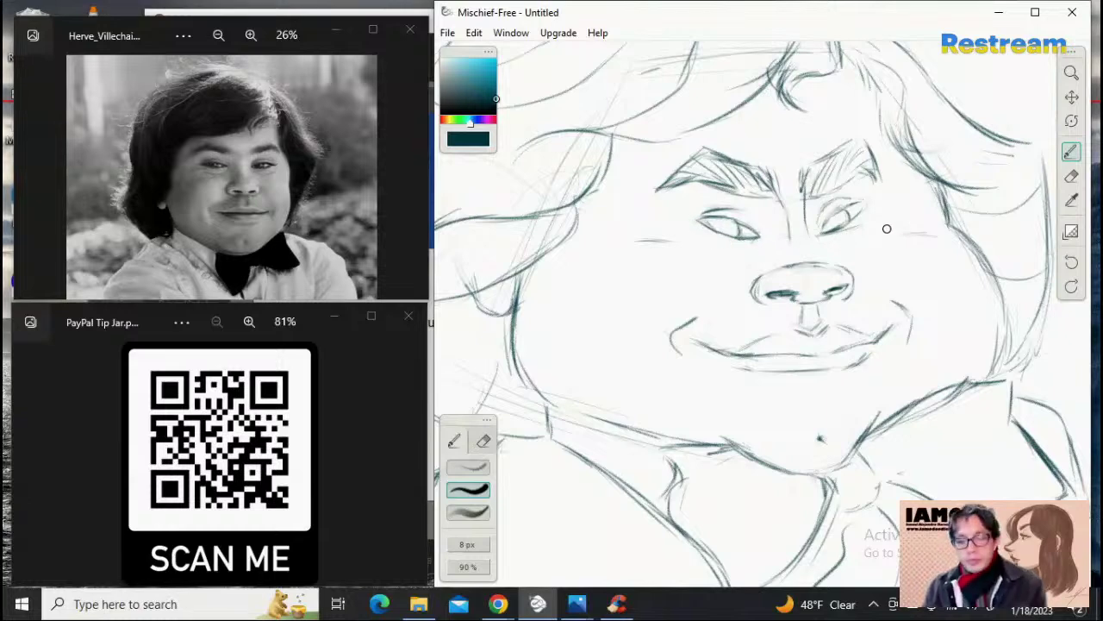
key(bracketright)
mouse_move(758, 236)
mouse_down()
mouse_move(705, 220)
mouse_move(761, 237)
mouse_move(737, 221)
mouse_move(696, 226)
mouse_move(761, 236)
mouse_move(697, 219)
mouse_up()
key(ctrl+z)
key(ctrl+z)
key(ctrl+z)
key(ctrl+z)
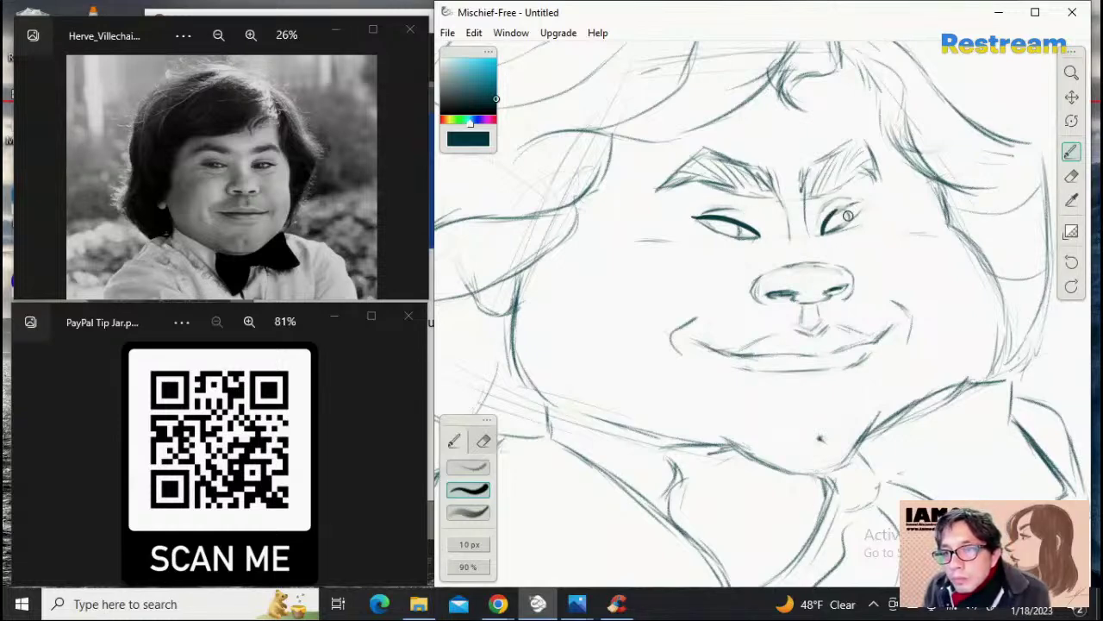
Step: Ink the upper lid line of the right eye as one curved stroke from inner to outer corner
key(ctrl+z)
drag(822, 233, 857, 204)
key(ctrl+z)
key(ctrl+z)
key(ctrl+z)
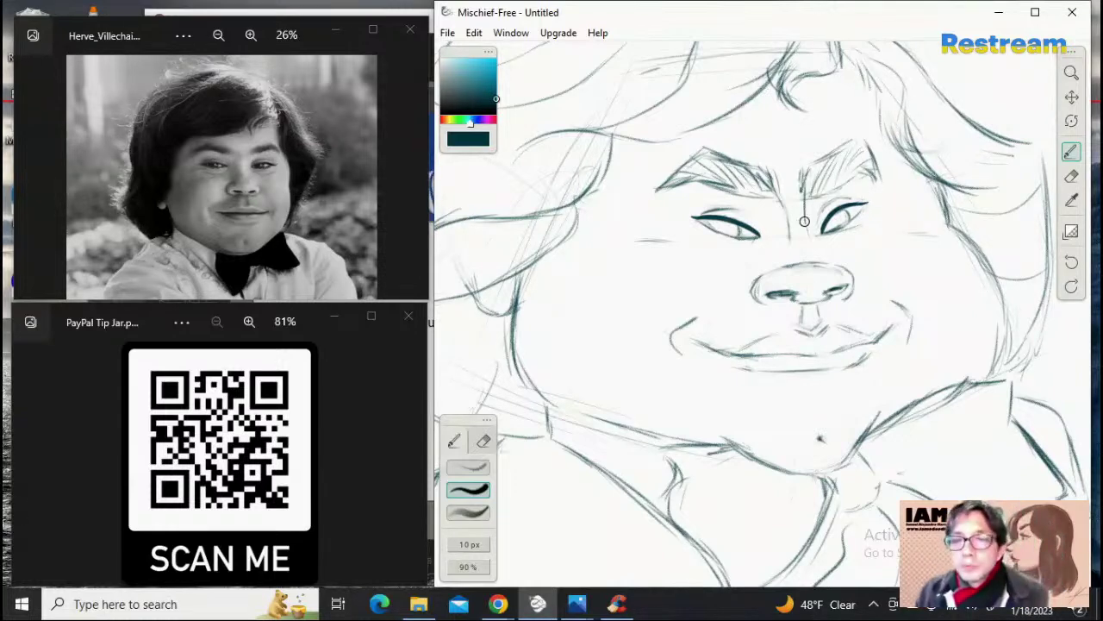
Step: Ink the crease and lower lid of the left eye and the lower lid of the right eye at 8 px
key(bracketleft)
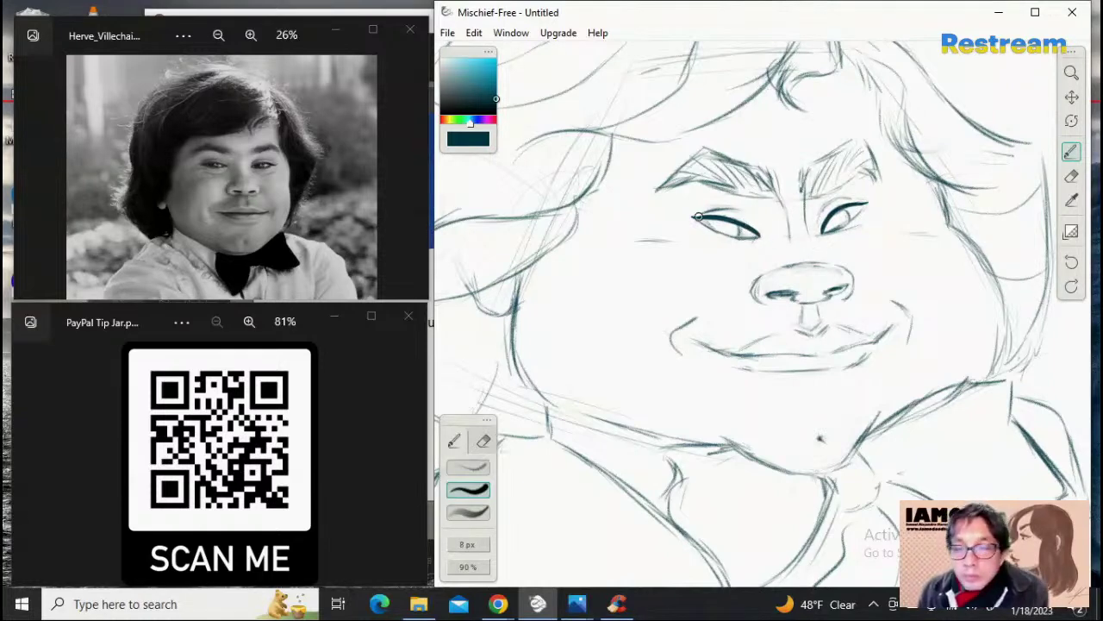
drag(700, 215, 746, 209)
key(ctrl+z)
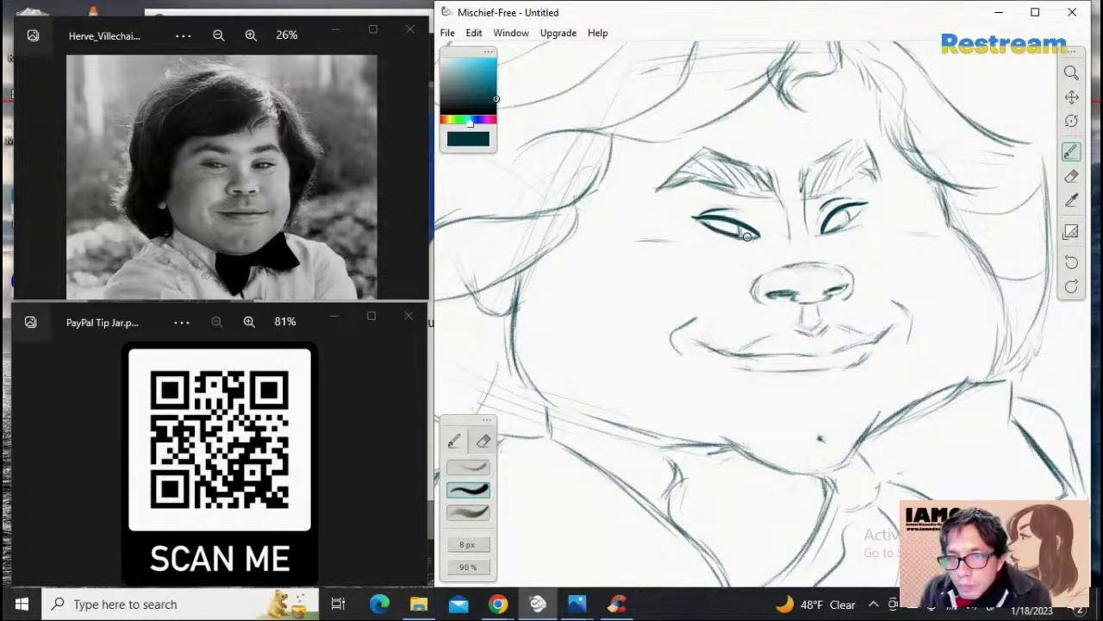
drag(696, 218, 755, 237)
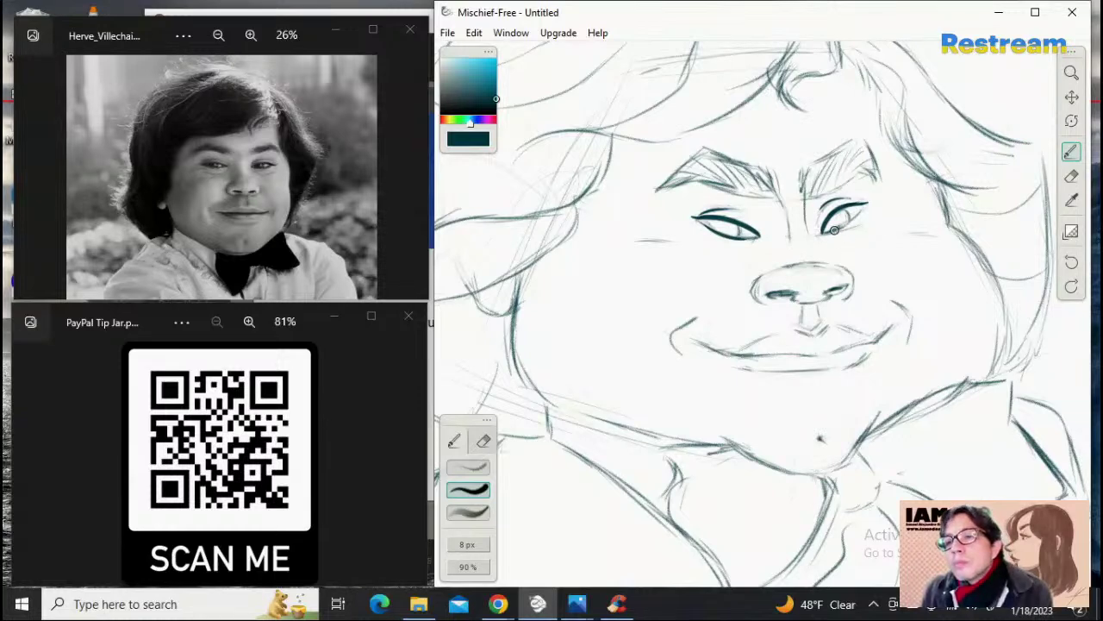
drag(827, 232, 864, 206)
key(ctrl+z)
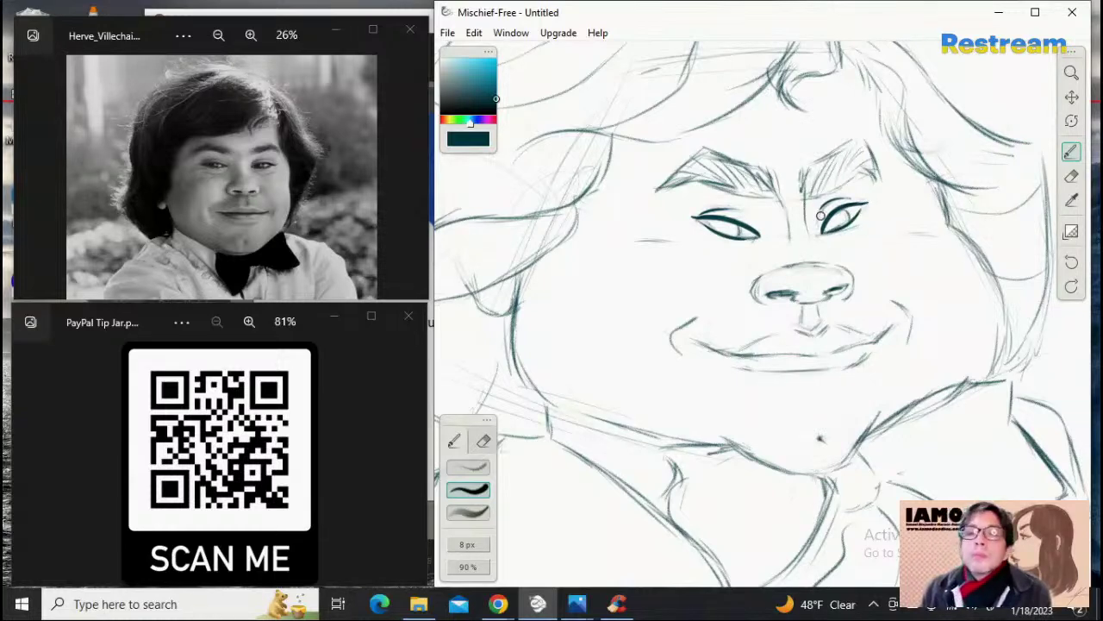
Step: Ink the irises and dark pupils inside both eyes
drag(731, 238, 761, 233)
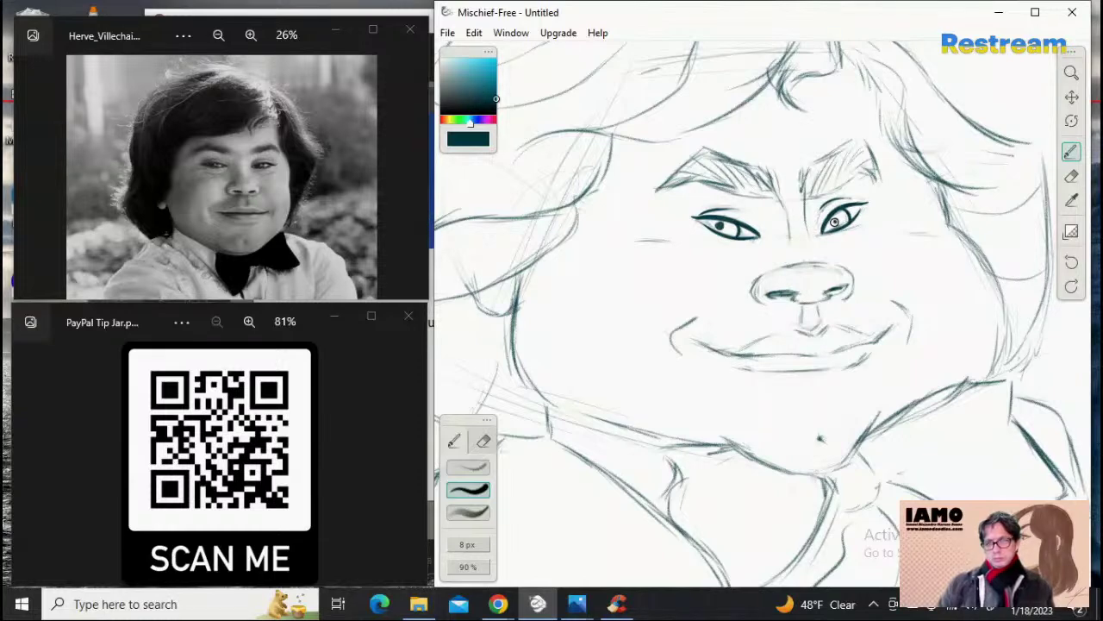
drag(834, 222, 833, 222)
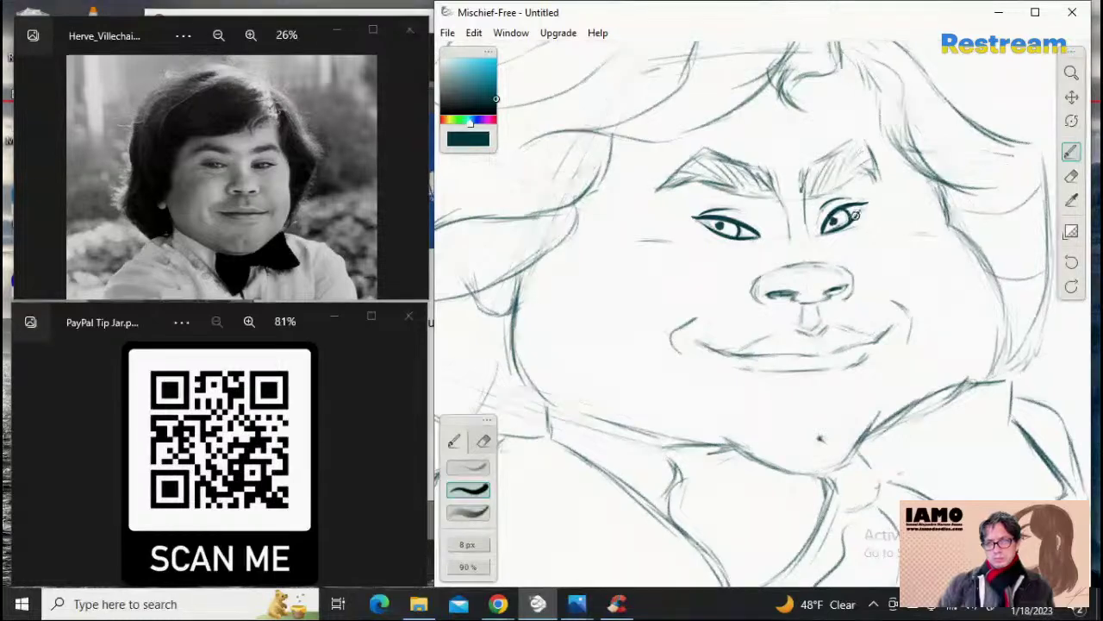
key(super+x)
key(Escape)
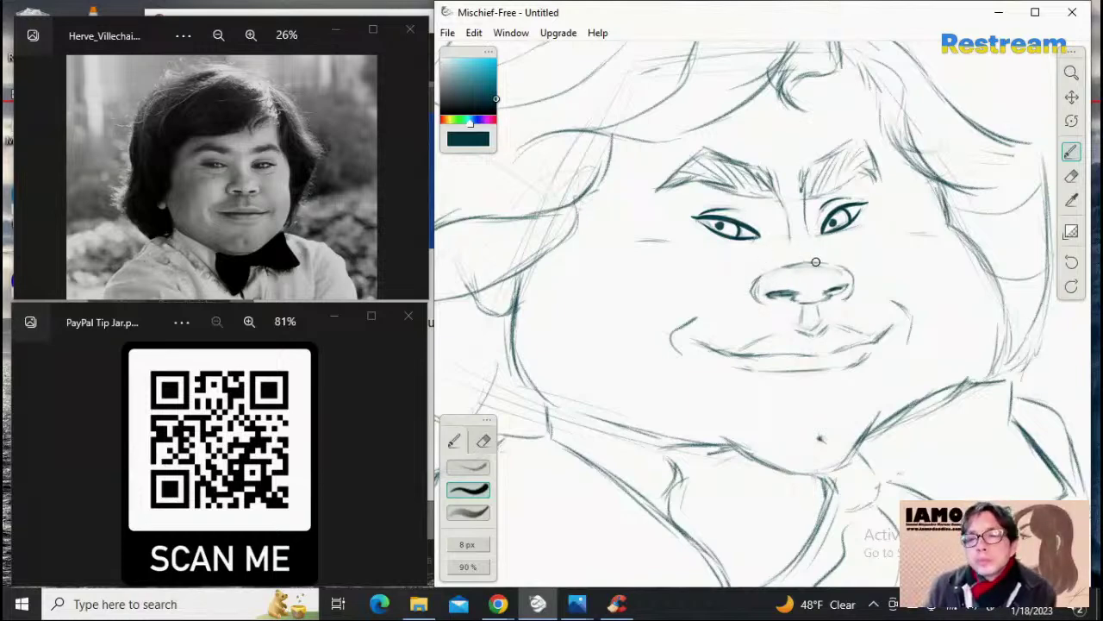
Step: Ink the curved top contour of the nose tip at 8 px, redoing the stroke as needed
drag(826, 265, 769, 271)
key(ctrl+z)
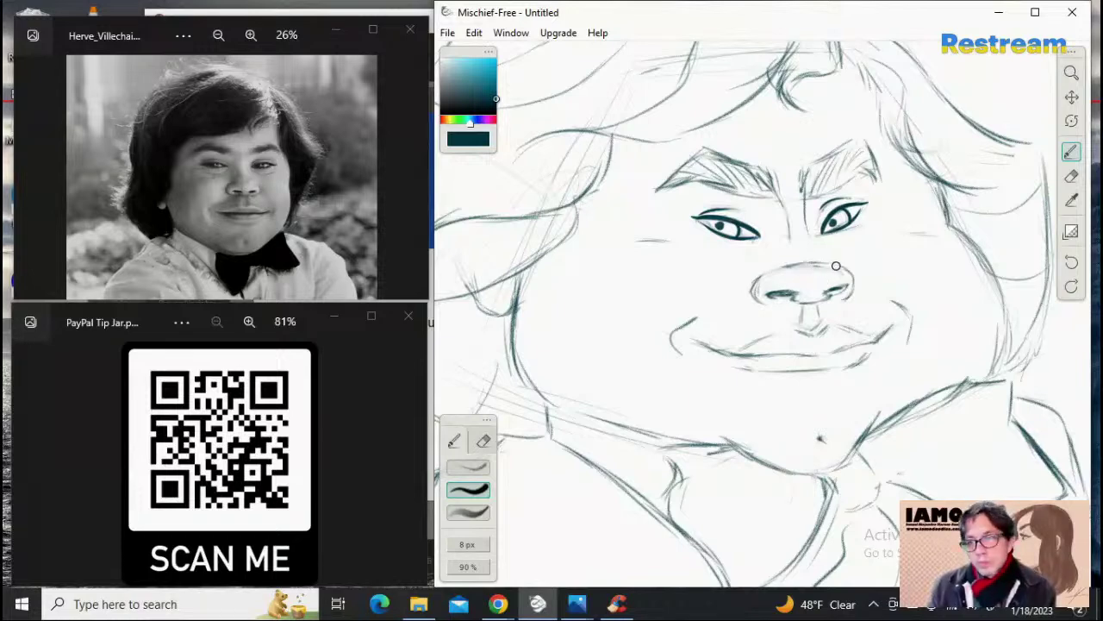
drag(835, 265, 780, 267)
key(ctrl+z)
key(ctrl+z)
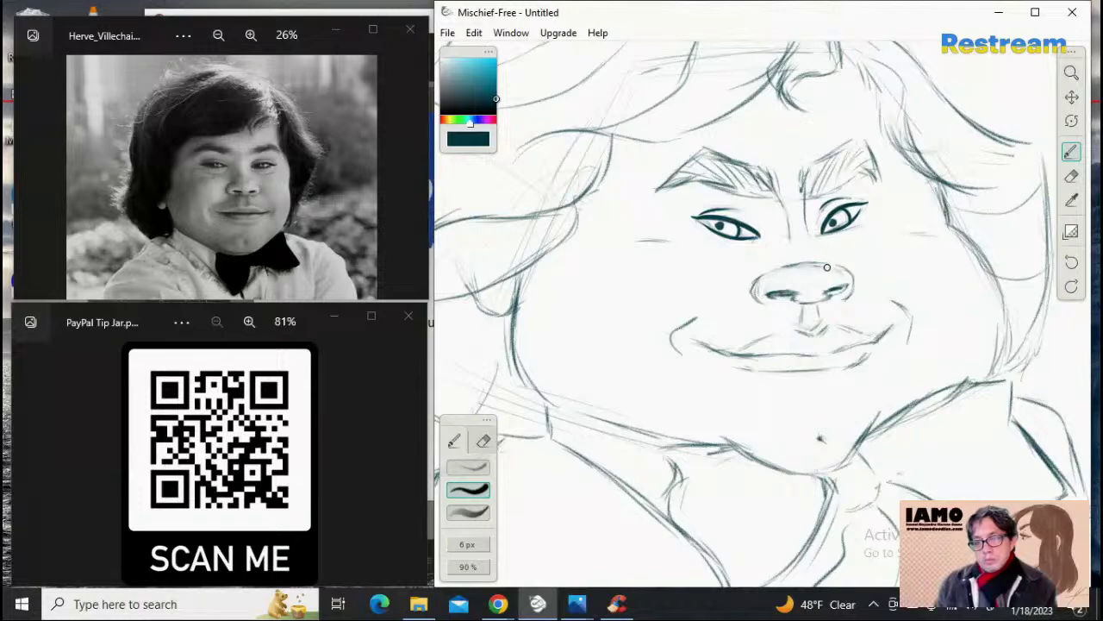
drag(832, 265, 786, 266)
key(ctrl+z)
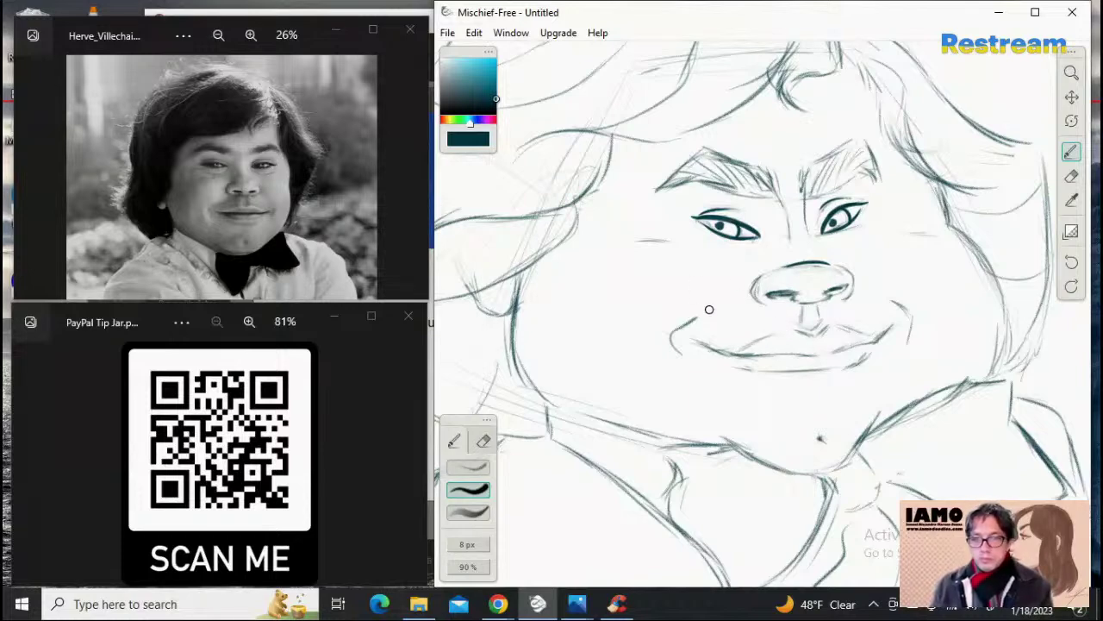
Step: Ink the rounded outer contour of the left nostril wing, repeating the stroke until it follows the sketch
mouse_move(758, 276)
mouse_down()
mouse_move(756, 300)
mouse_move(785, 297)
mouse_move(768, 304)
mouse_up()
key(ctrl+z)
key(ctrl+z)
key(ctrl+z)
key(ctrl+z)
key(ctrl+z)
key(ctrl+z)
key(ctrl+z)
key(ctrl+z)
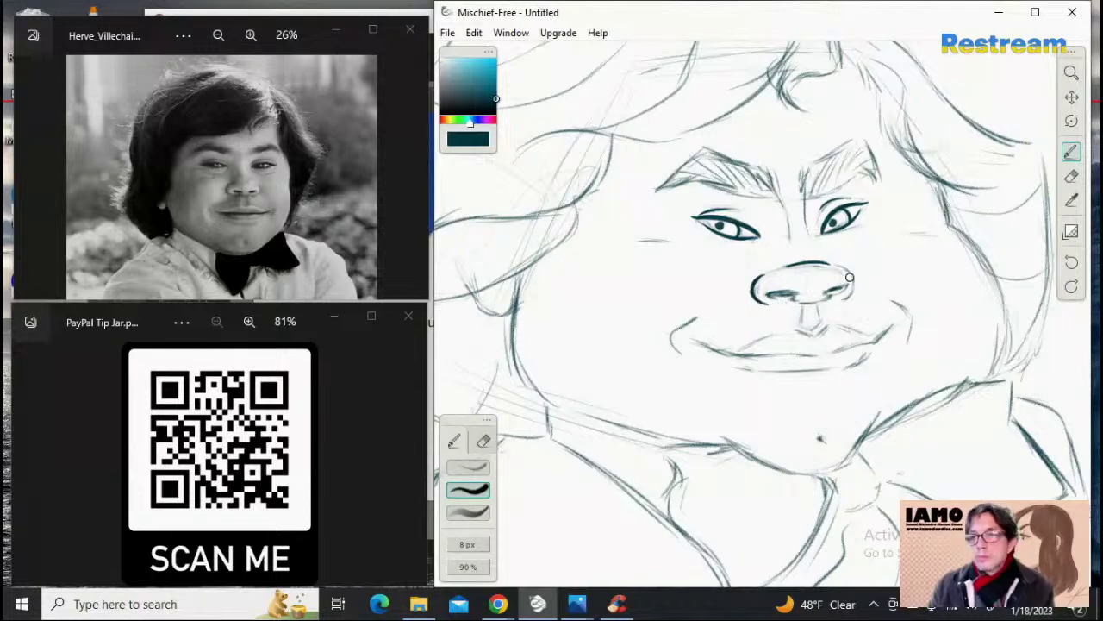
Step: Ink the outer contour of the right nostril wing, curving down from the nose tip
drag(842, 269, 850, 296)
key(ctrl+z)
key(ctrl+z)
key(ctrl+z)
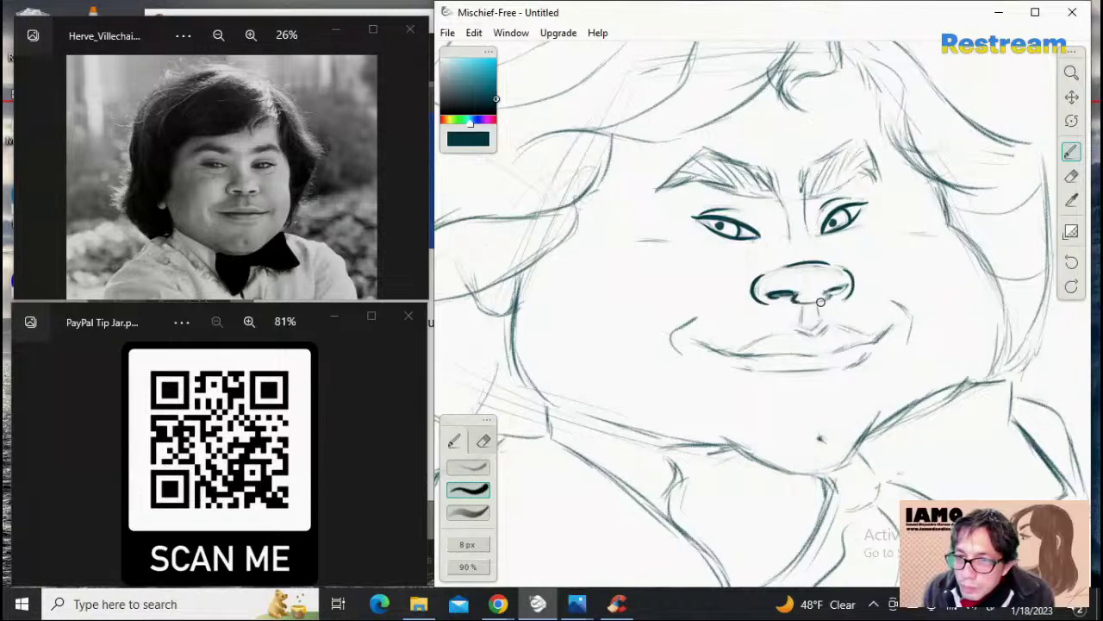
Step: Ink the underside of the nose and fill both nostrils with solid dark strokes
drag(794, 295, 835, 295)
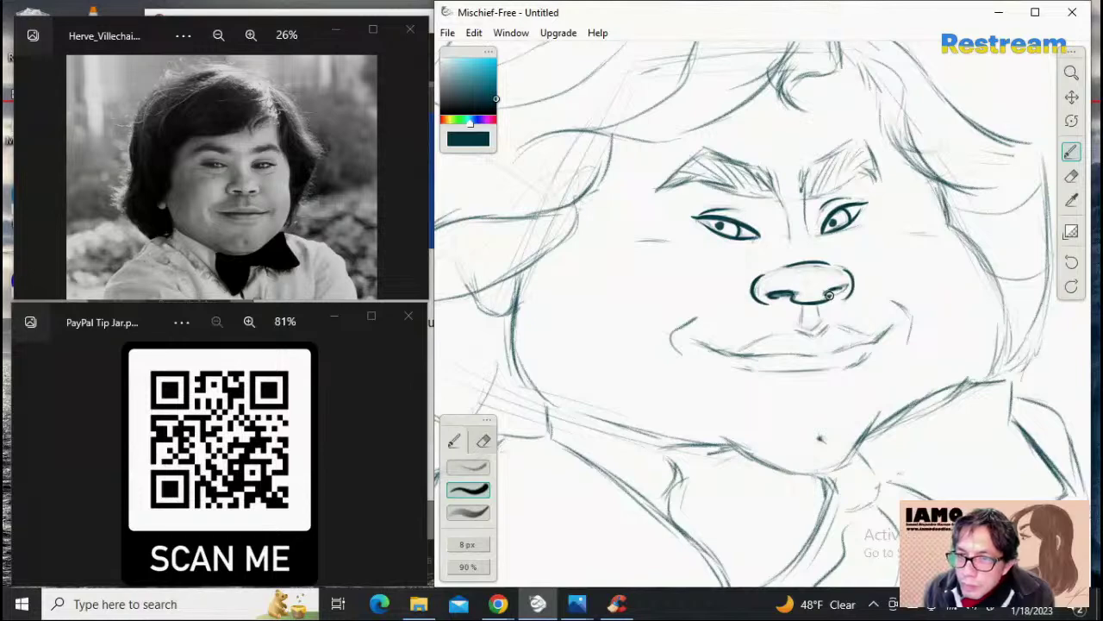
drag(825, 296, 850, 291)
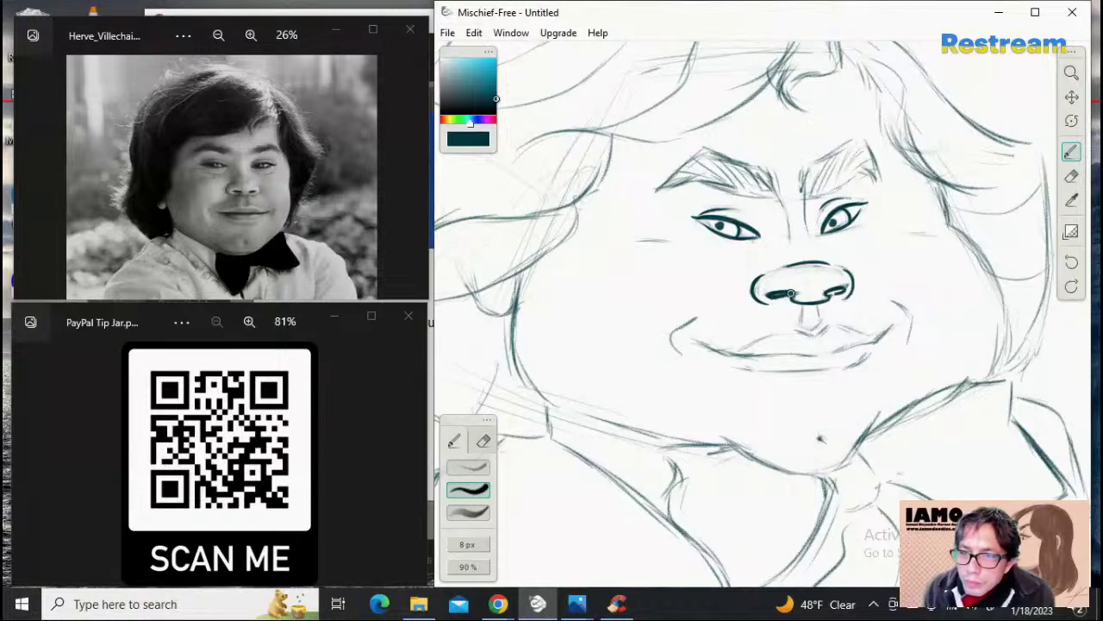
drag(788, 294, 841, 294)
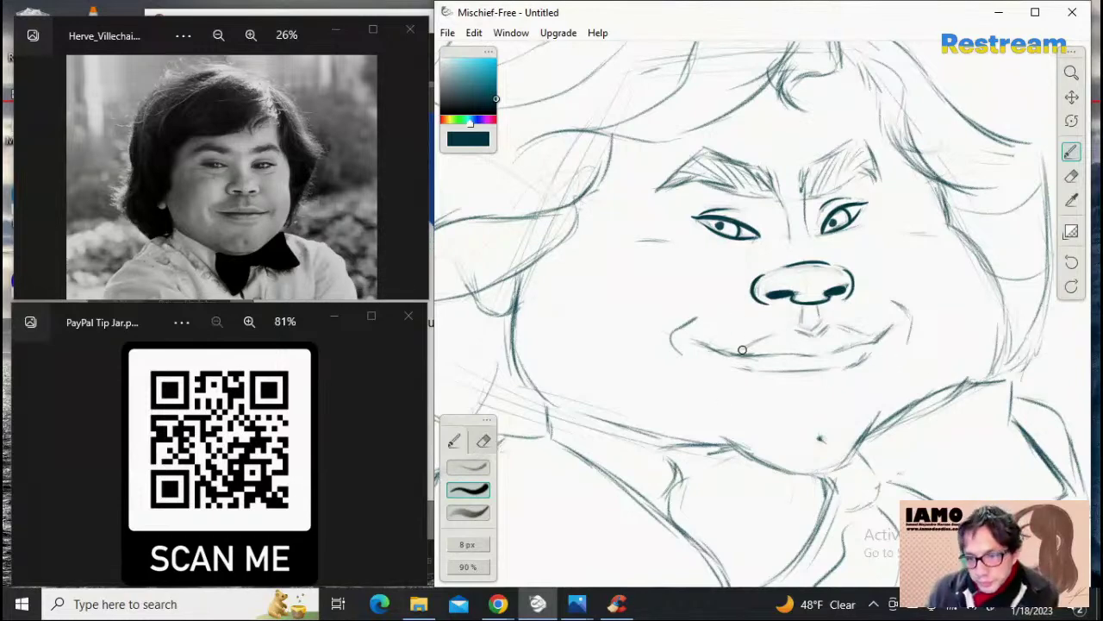
Step: Ink the wavy line between the lips from one mouth corner to the other at 8 px
mouse_move(692, 338)
mouse_down()
mouse_move(775, 365)
mouse_move(731, 356)
mouse_move(811, 356)
mouse_move(727, 354)
mouse_move(821, 362)
mouse_move(771, 354)
mouse_move(819, 358)
mouse_move(856, 342)
mouse_move(810, 356)
mouse_move(862, 345)
mouse_move(825, 359)
mouse_move(810, 356)
mouse_move(882, 346)
mouse_move(870, 345)
mouse_move(905, 319)
mouse_move(873, 346)
mouse_move(894, 326)
mouse_up()
key(ctrl+z)
key(ctrl+z)
key(ctrl+z)
key(ctrl+z)
key(ctrl+z)
key(ctrl+z)
key(ctrl+z)
key(ctrl+z)
key(ctrl+z)
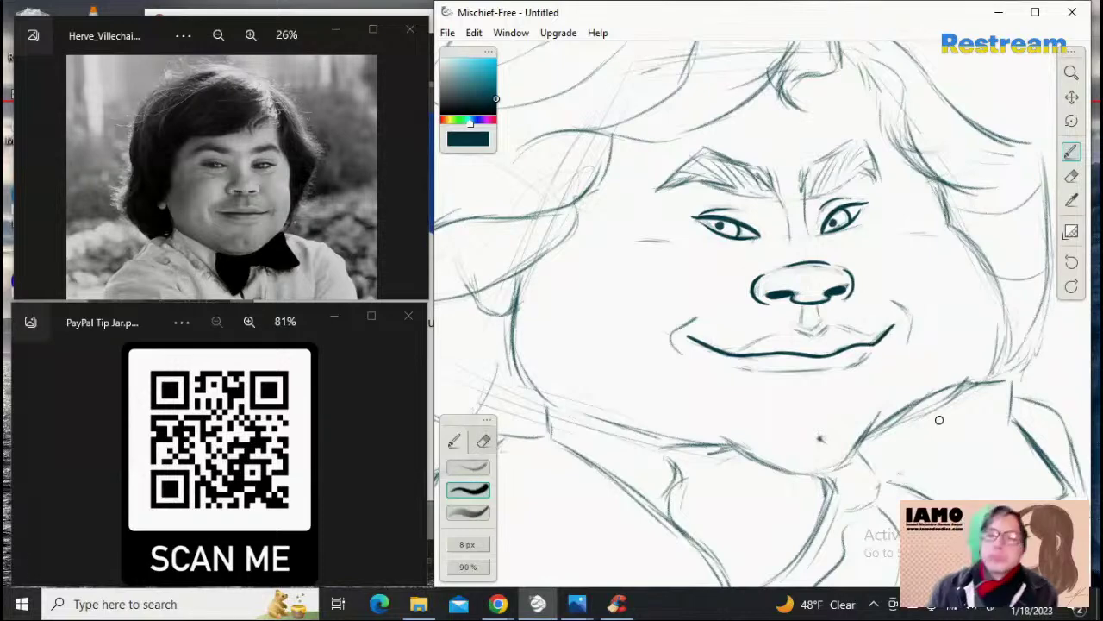
Step: Ink the lower lip contour with a thinner 5 px brush, curving it up near the right mouth corner
key([)
key([)
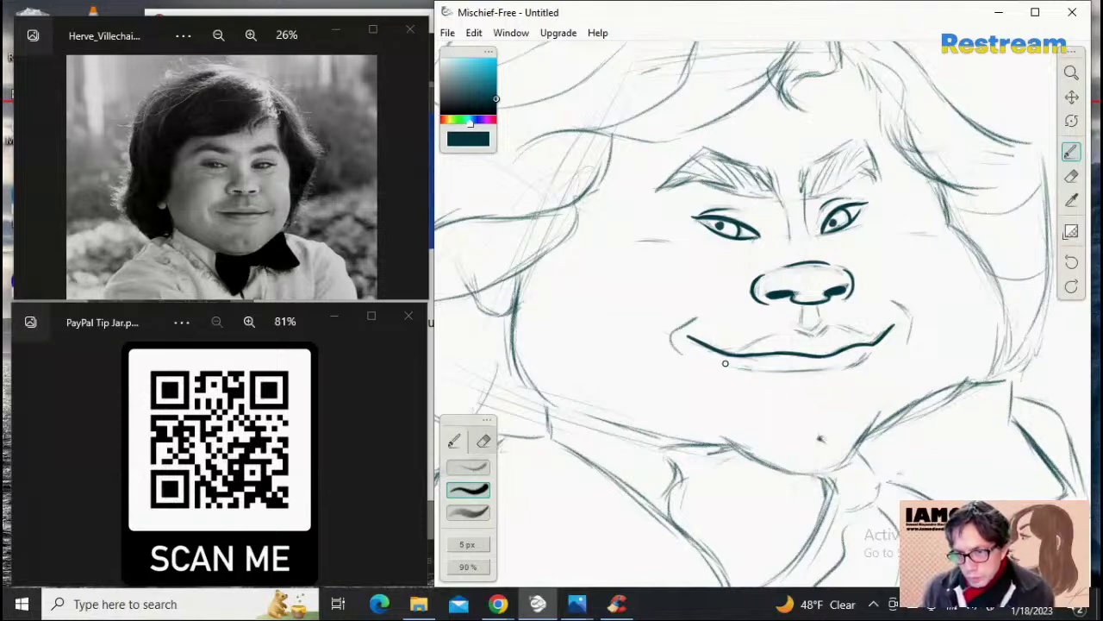
drag(735, 365, 850, 371)
key(ctrl+z)
drag(780, 372, 850, 371)
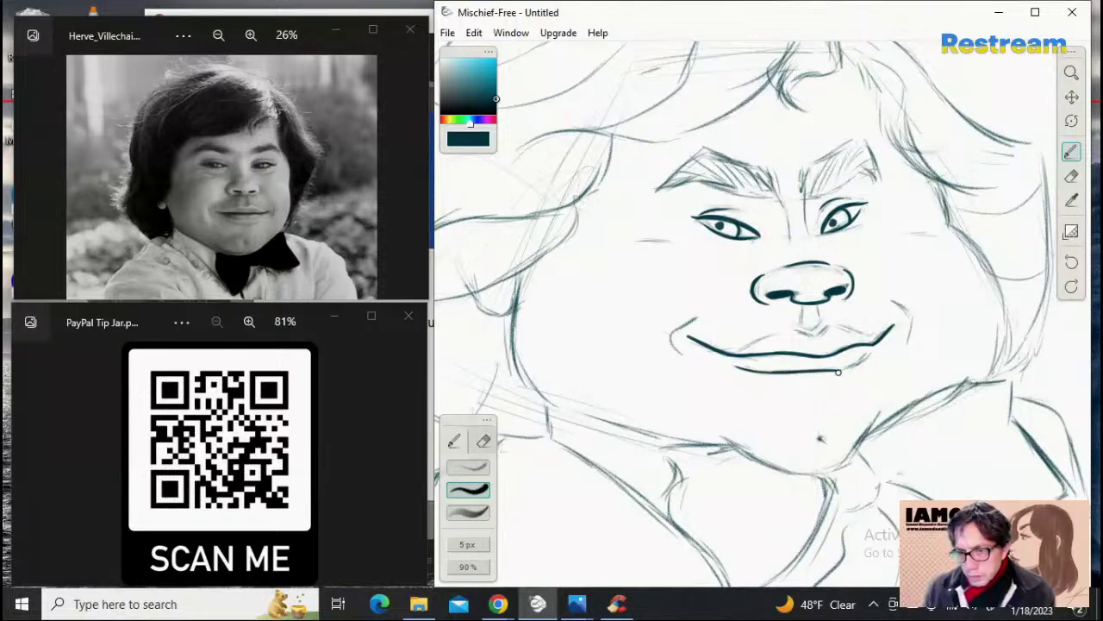
drag(839, 372, 867, 354)
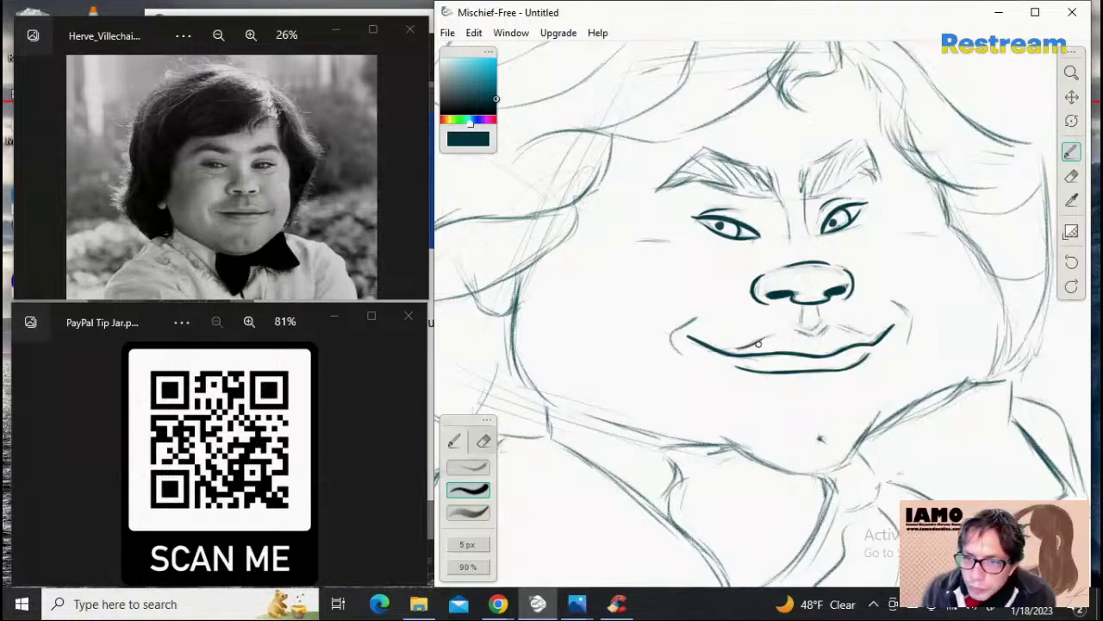
Step: Ink the upper lip contour through the cupid's bow and down toward the right mouth corner
mouse_move(734, 351)
mouse_down()
mouse_move(815, 317)
mouse_move(779, 335)
mouse_move(812, 335)
mouse_up()
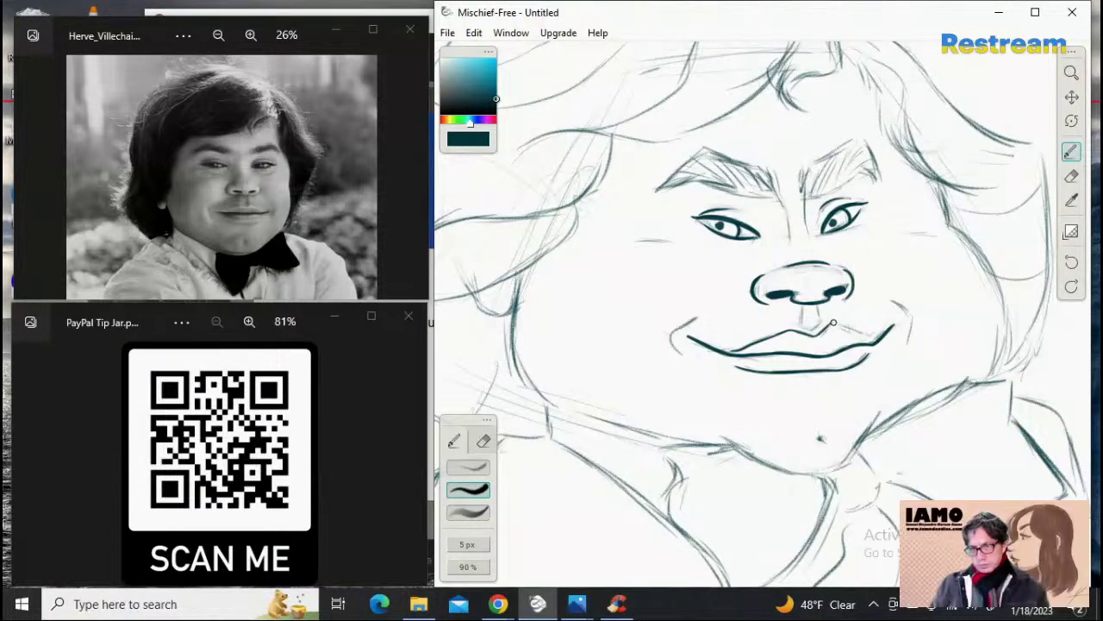
drag(833, 323, 869, 339)
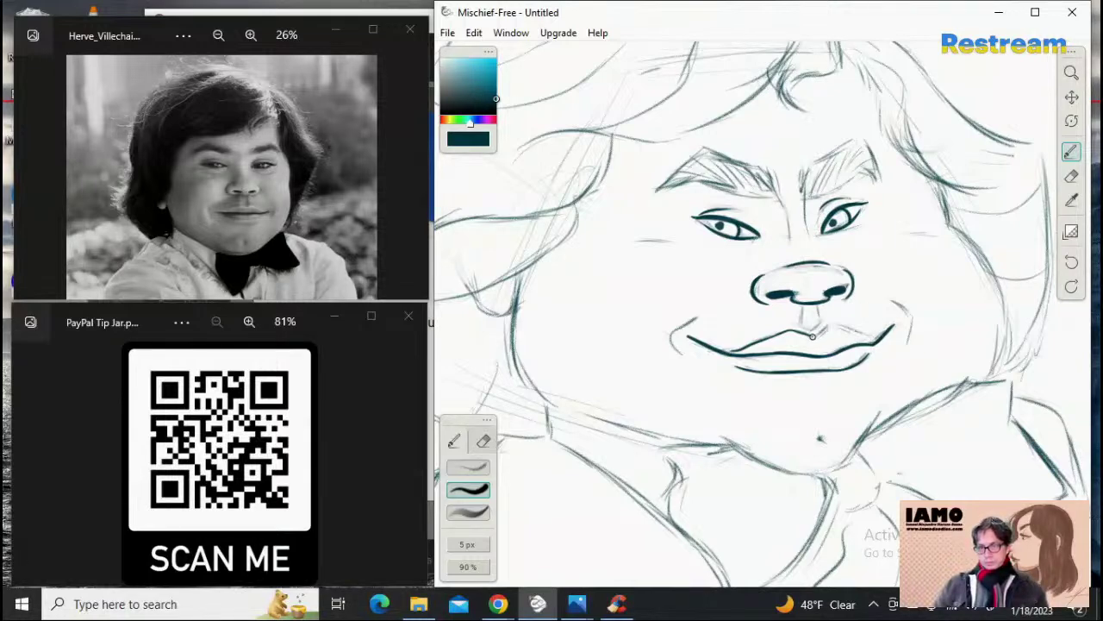
mouse_move(812, 334)
mouse_down()
mouse_move(836, 326)
mouse_move(885, 345)
mouse_up()
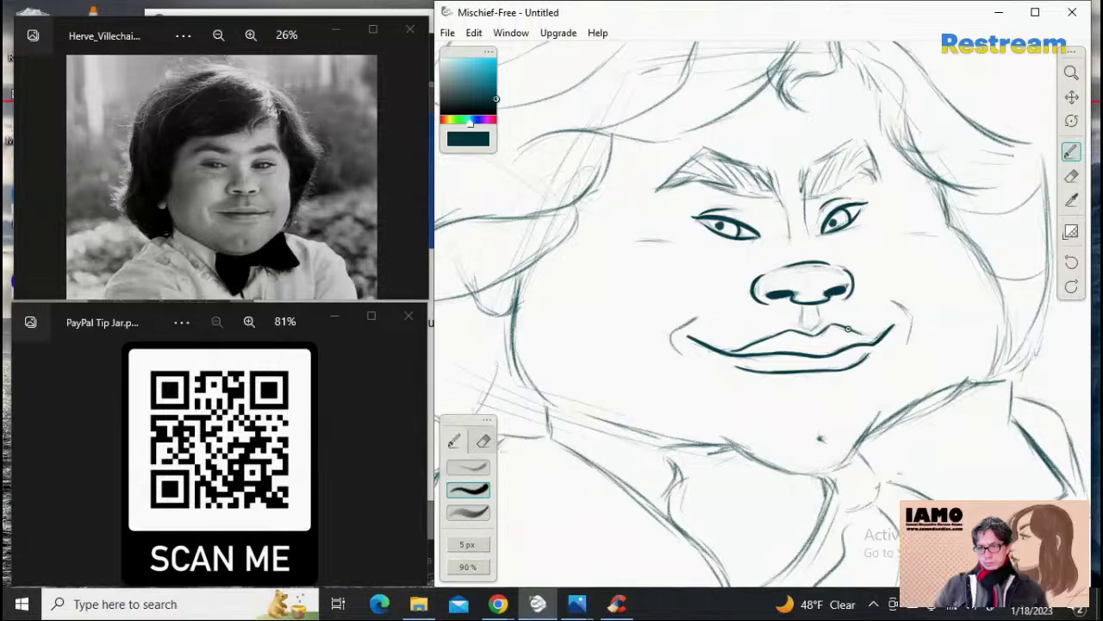
mouse_move(848, 328)
mouse_down()
mouse_move(901, 343)
mouse_move(875, 339)
mouse_up()
Step: Ink the short angled crease around the left mouth corner over the sketch line
key(z)
click(1071, 152)
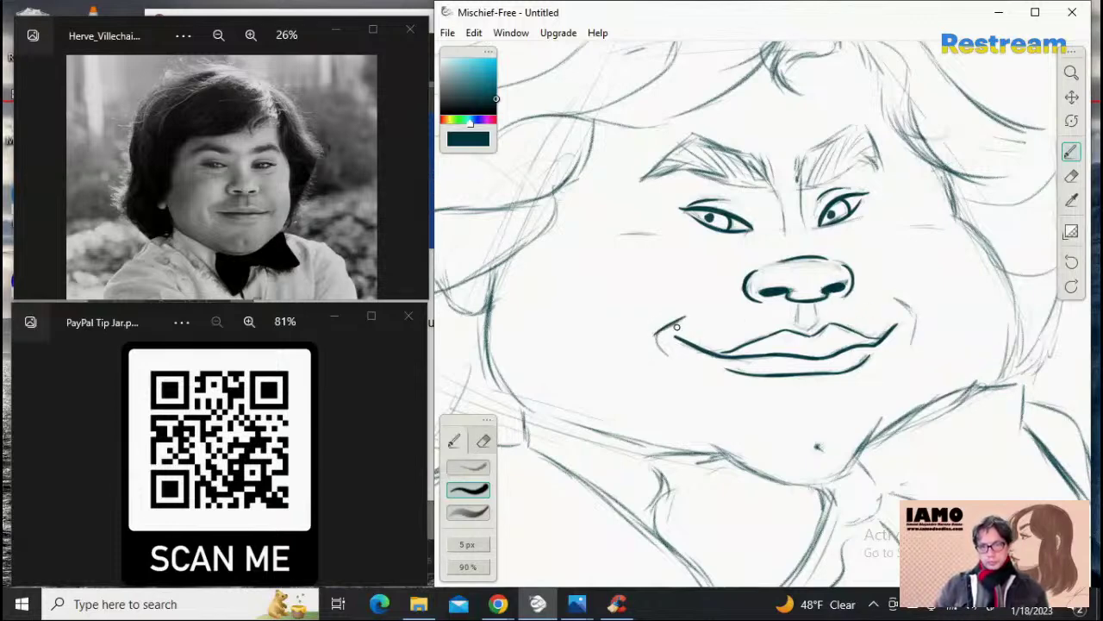
drag(690, 315, 667, 337)
key(ctrl+z)
key(ctrl+z)
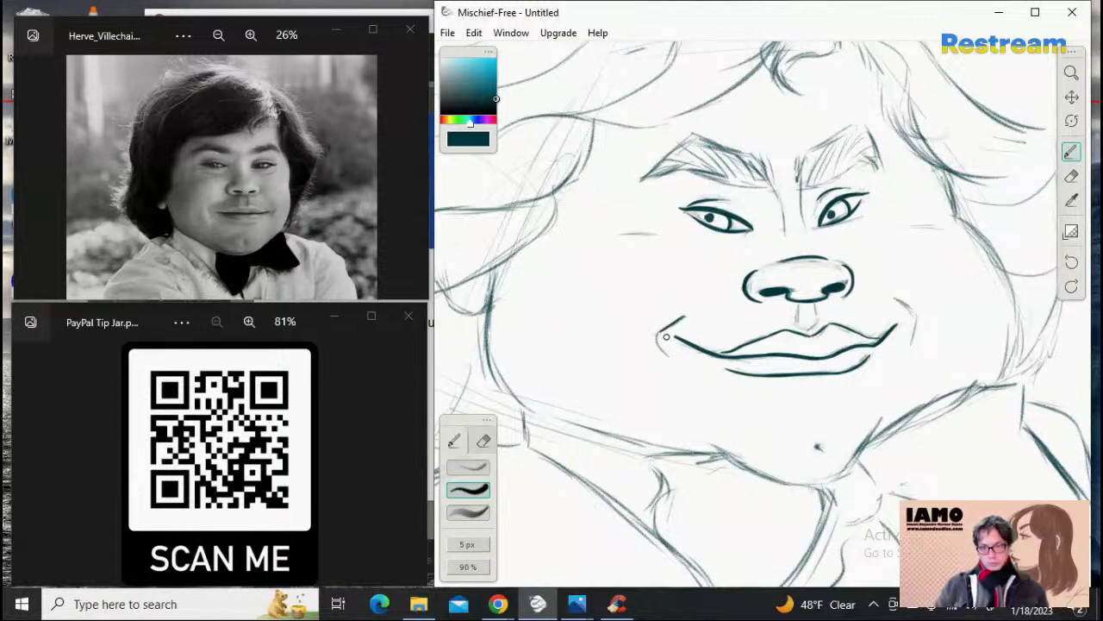
key(ctrl+z)
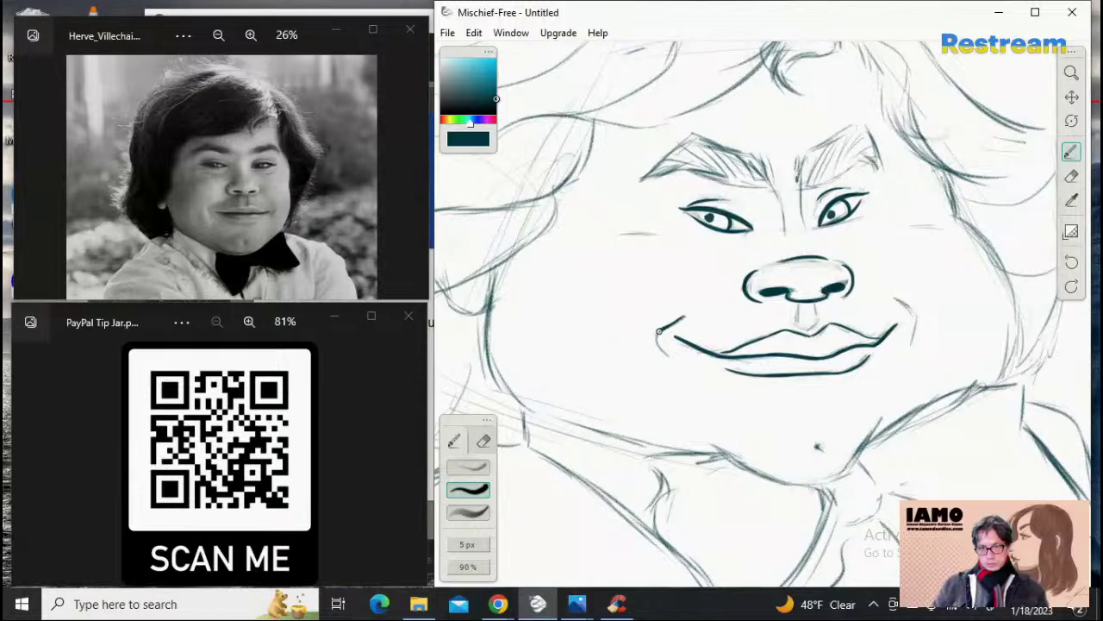
key(ctrl+z)
drag(674, 323, 658, 334)
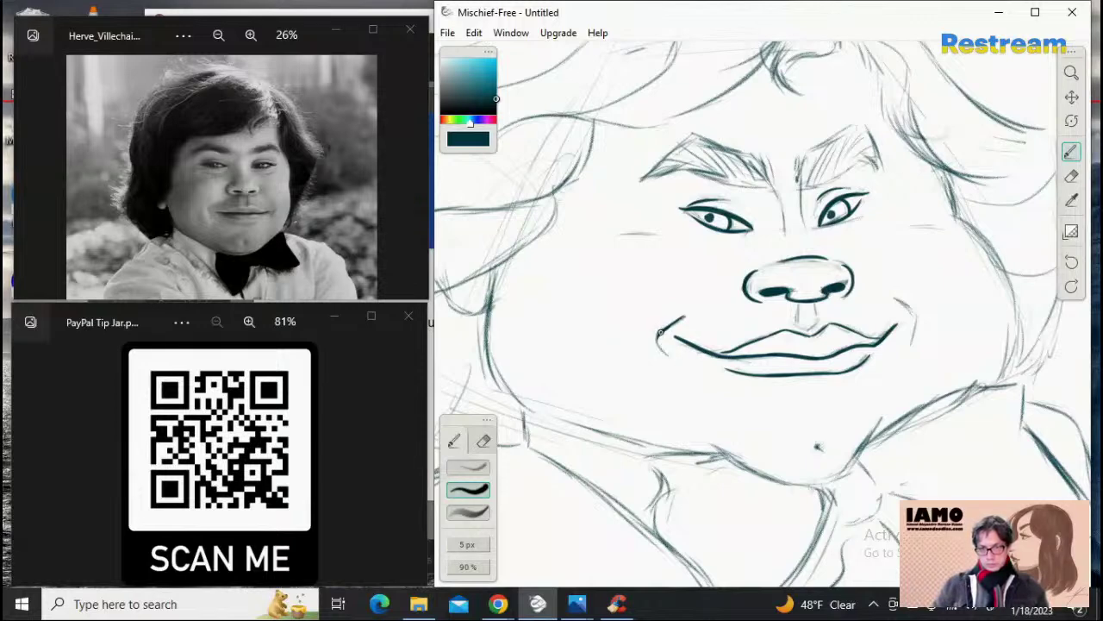
drag(661, 332, 683, 317)
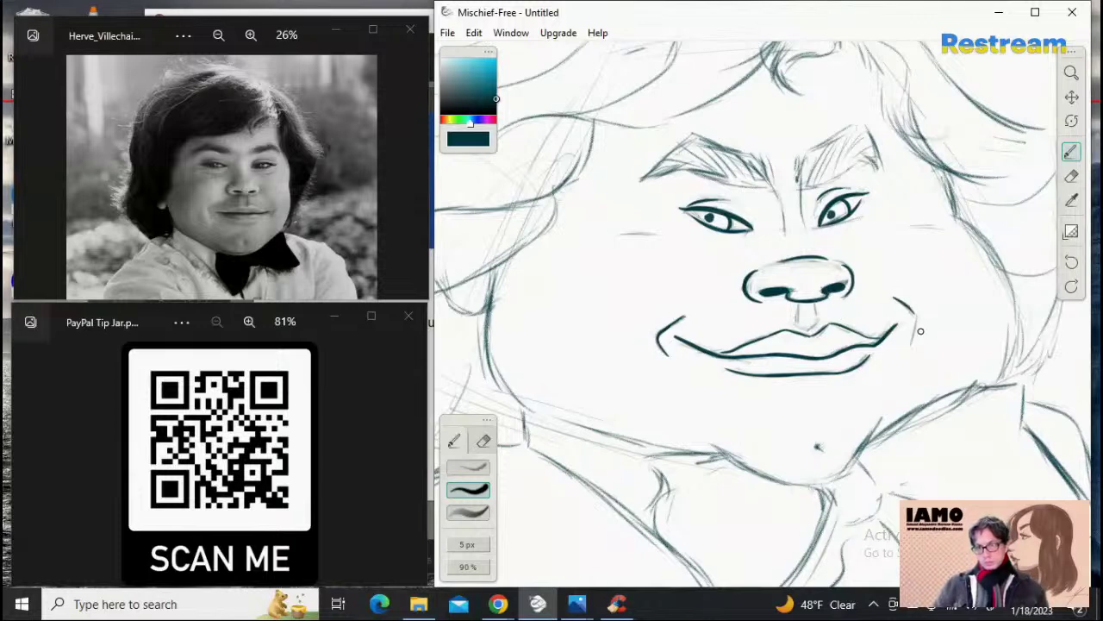
Step: Ink the curved crease beside the right mouth corner and the short cheek lines outside and below both eyes
drag(914, 312, 914, 332)
key(ctrl+z)
drag(915, 315, 910, 344)
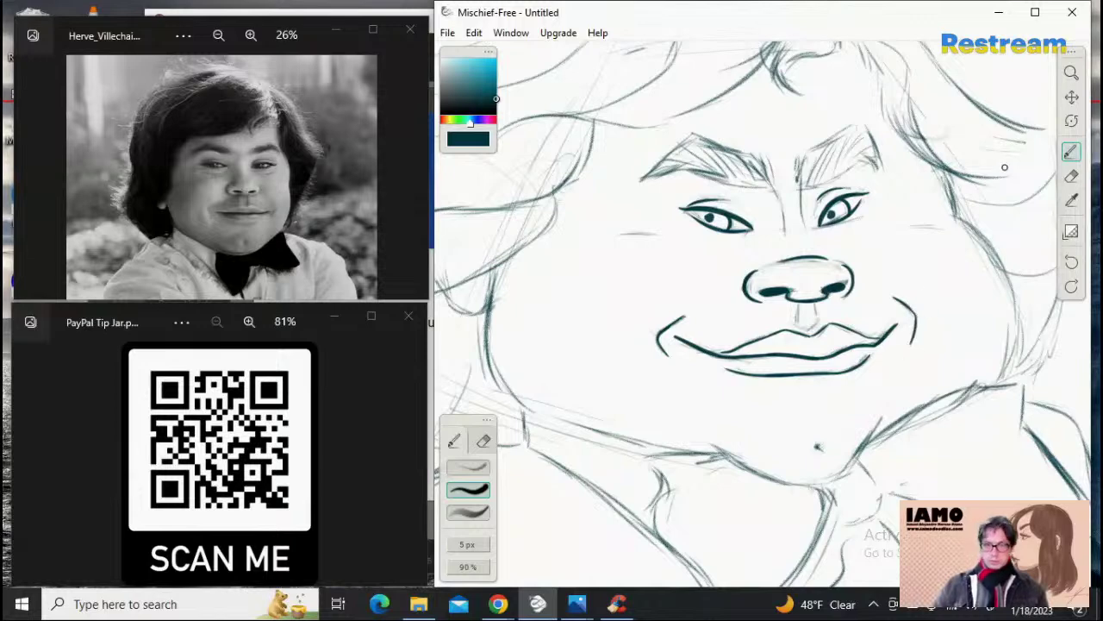
drag(610, 235, 658, 233)
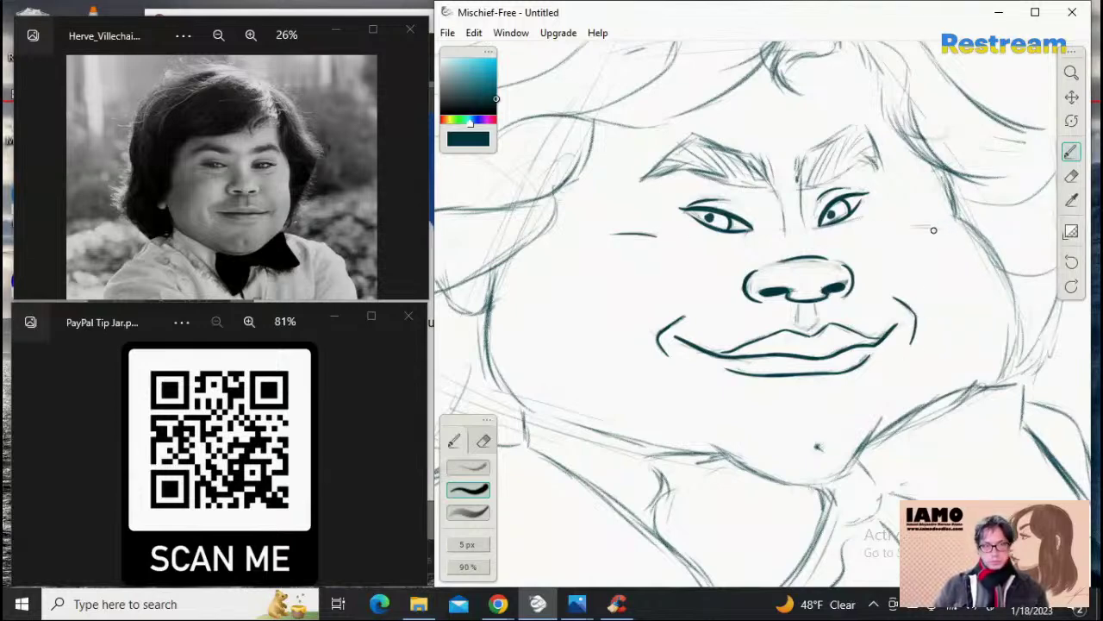
drag(910, 227, 945, 232)
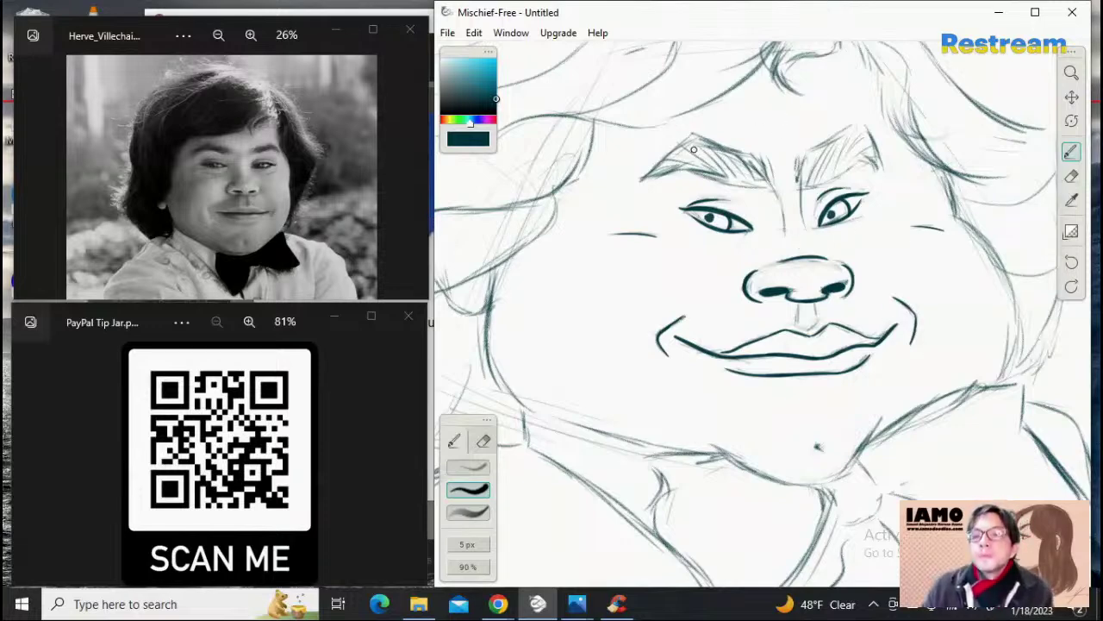
Step: Ink the left eyebrow's full outline with an 8 px brush, from the peaked top edge around to the curved underside
key(bracketright)
key(bracketright)
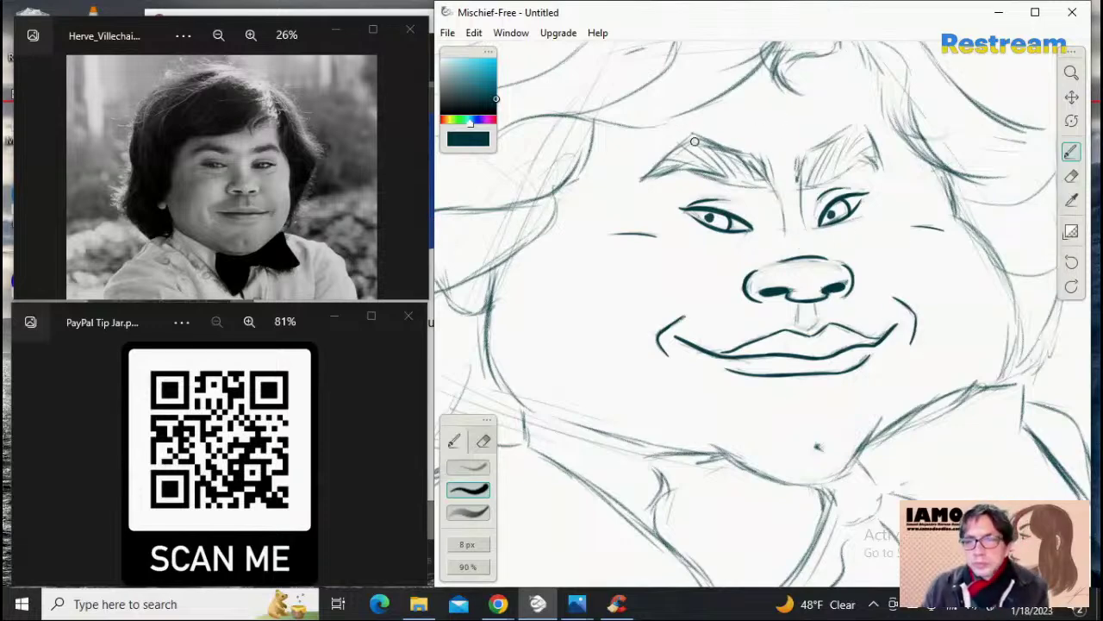
drag(694, 134, 752, 155)
key(ctrl+z)
mouse_move(696, 133)
mouse_down()
mouse_move(777, 160)
mouse_move(770, 177)
mouse_move(754, 155)
mouse_move(780, 183)
mouse_up()
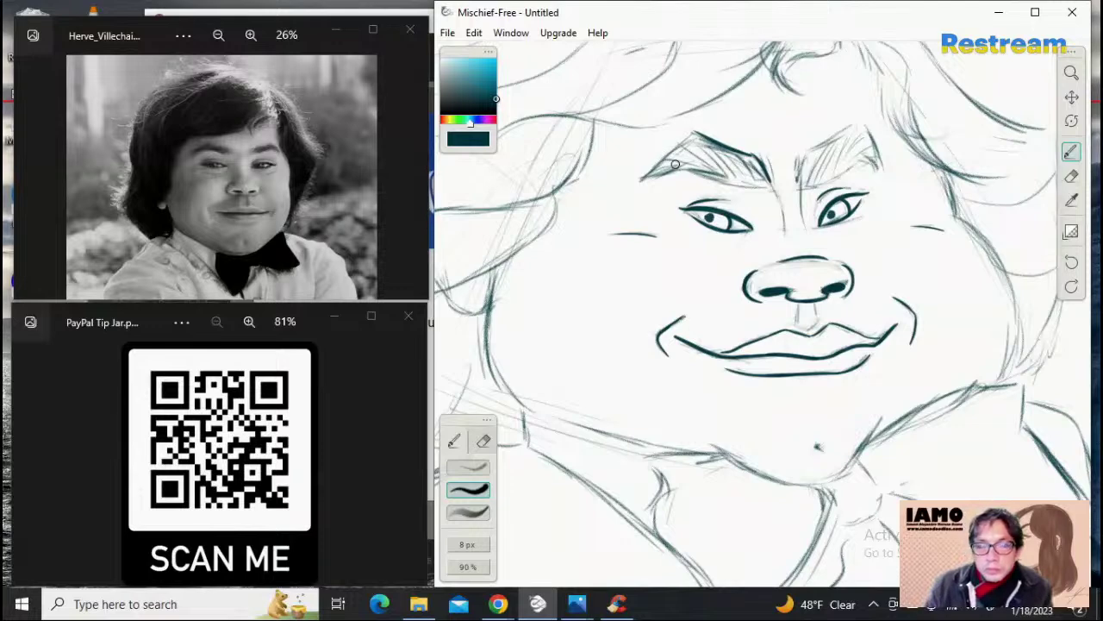
mouse_move(701, 132)
mouse_down()
mouse_move(642, 185)
mouse_move(671, 168)
mouse_move(660, 178)
mouse_move(640, 182)
mouse_move(681, 169)
mouse_up()
key(ctrl+z)
key(ctrl+z)
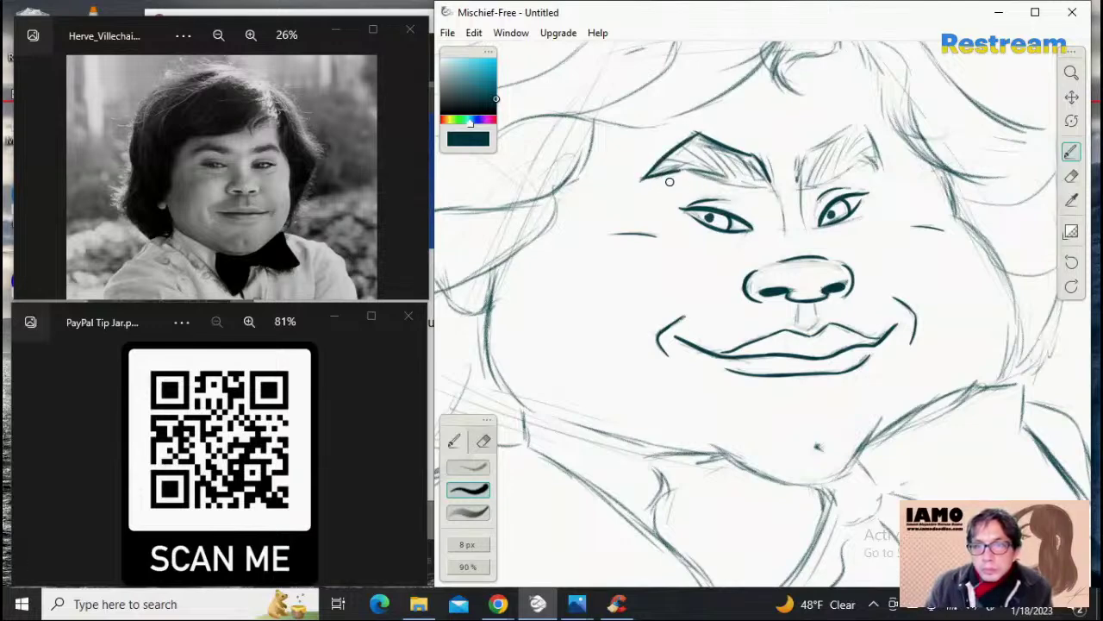
key(ctrl+z)
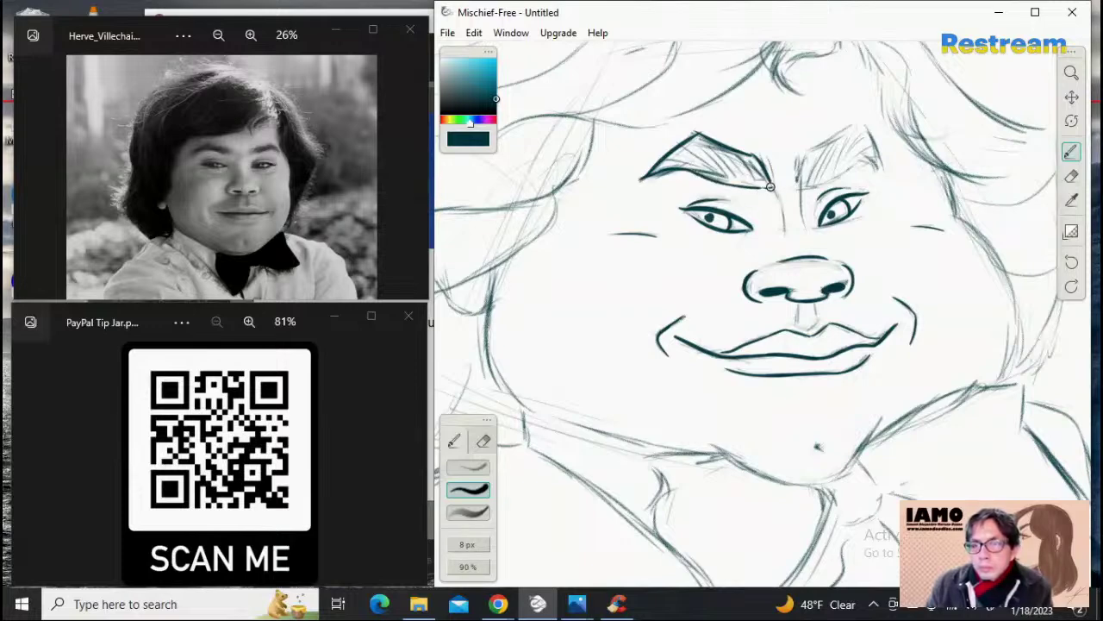
drag(755, 187, 770, 185)
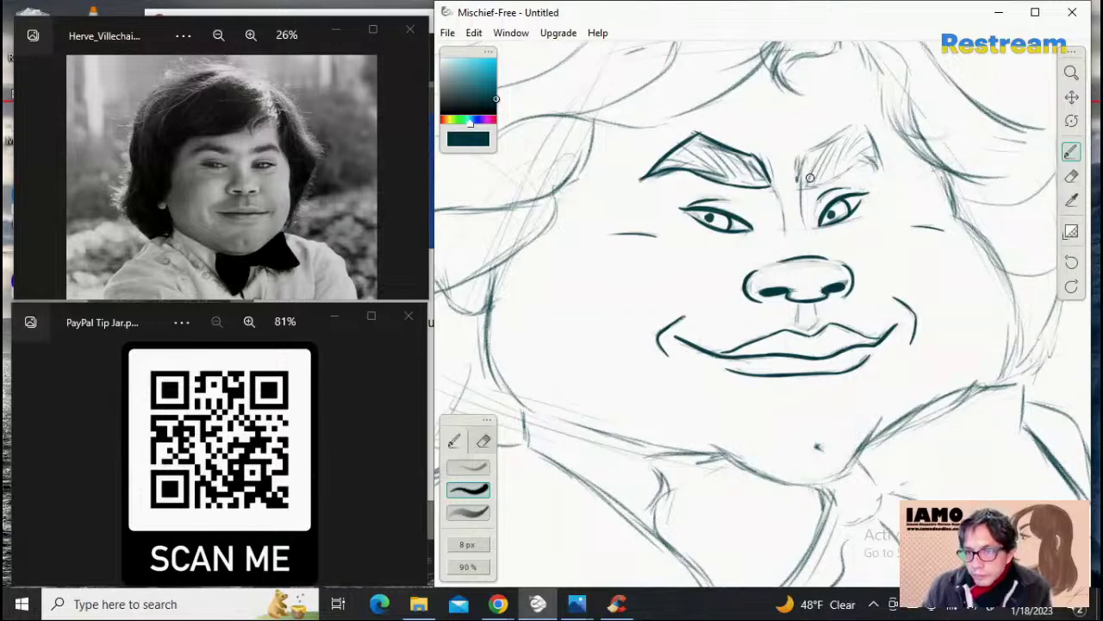
Step: Ink the right eyebrow's inner edge and its top edge rising toward the peak
mouse_move(805, 153)
mouse_down()
mouse_move(805, 196)
mouse_move(806, 156)
mouse_move(806, 194)
mouse_move(817, 156)
mouse_move(804, 159)
mouse_move(854, 126)
mouse_up()
key(ctrl+z)
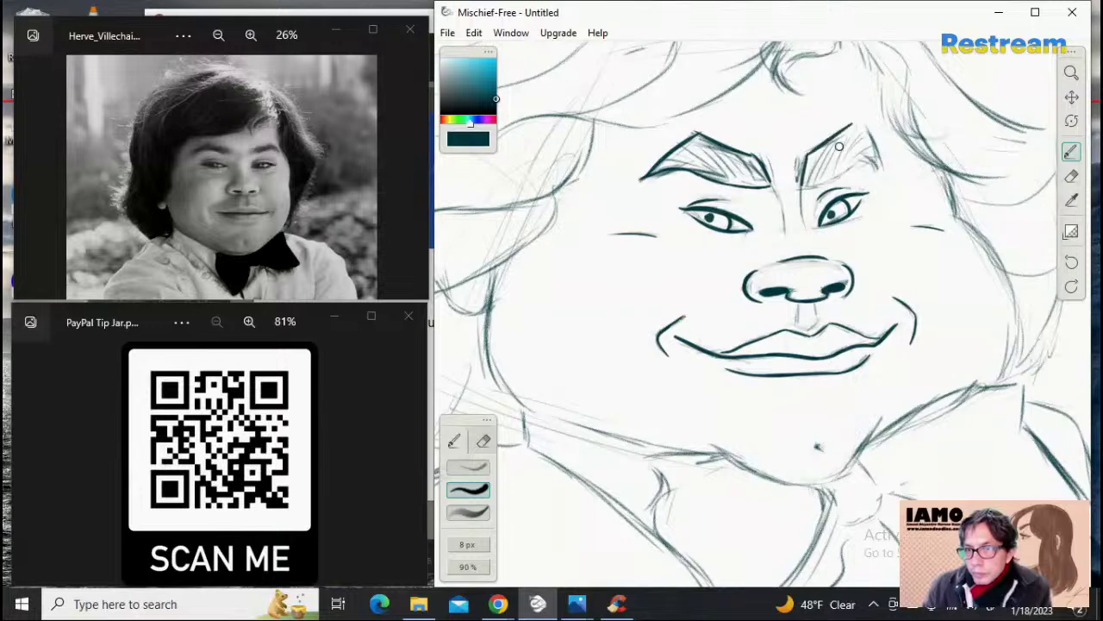
key(ctrl+z)
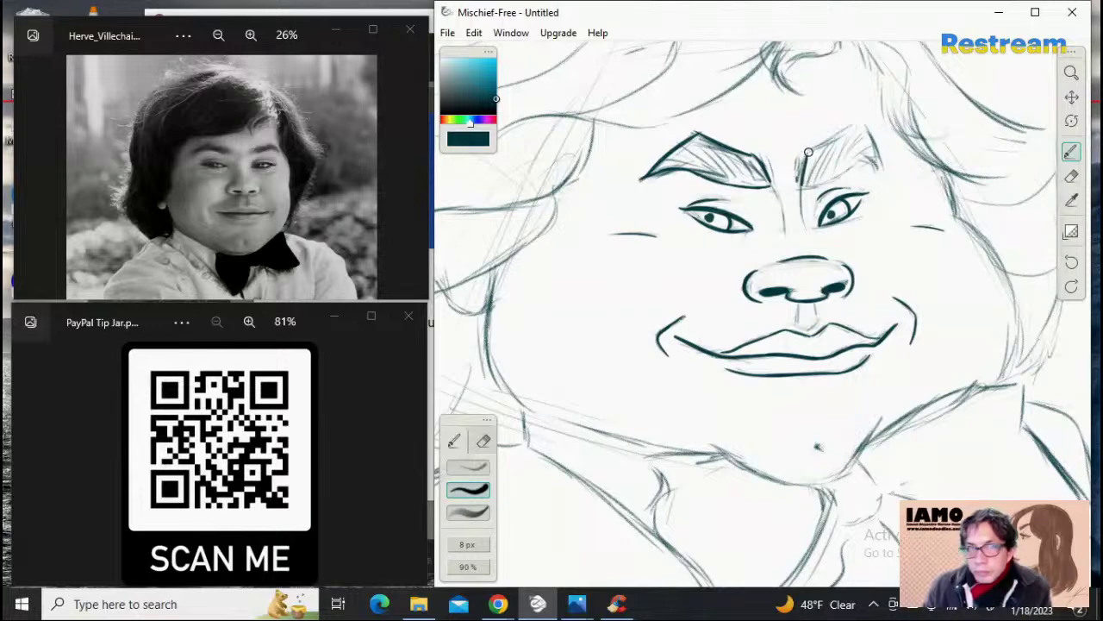
drag(807, 154, 851, 127)
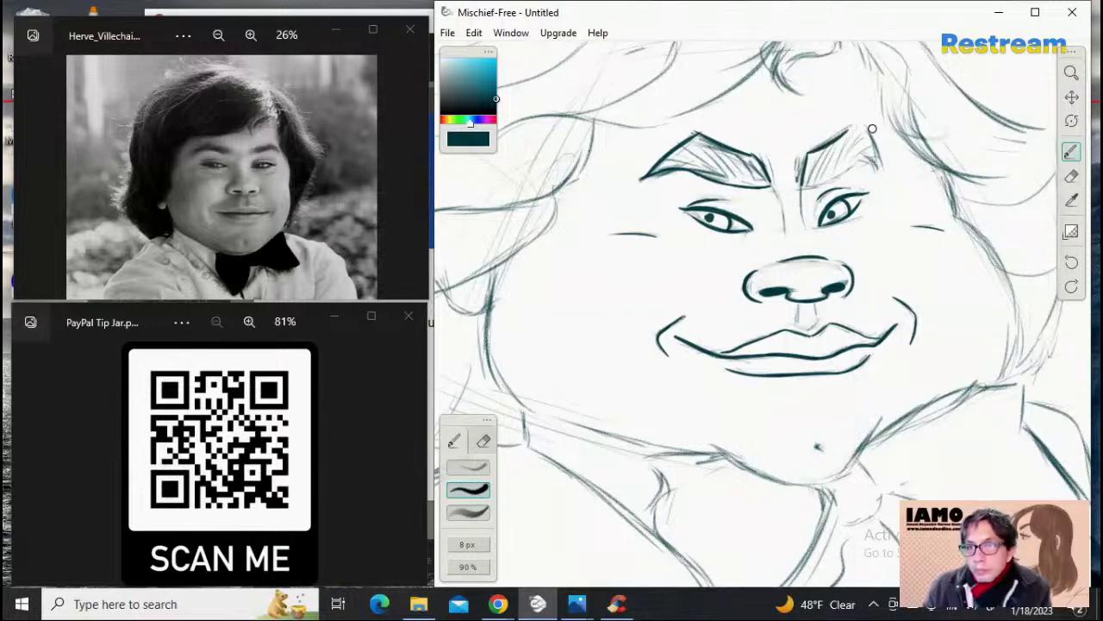
key(ctrl+z)
mouse_move(804, 157)
mouse_down()
mouse_move(853, 127)
mouse_move(833, 144)
mouse_move(866, 135)
mouse_move(880, 168)
mouse_up()
key(ctrl+z)
key(ctrl+z)
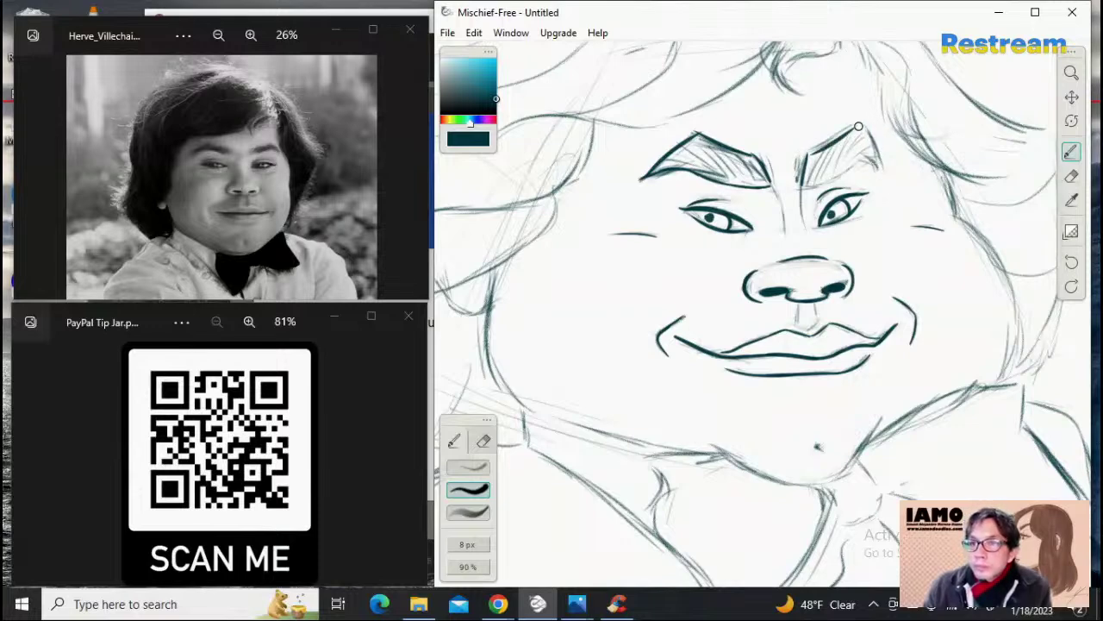
Step: Ink the right eyebrow's outer edge, curving down from the peak to the tail
drag(863, 126, 884, 167)
key(ctrl+z)
key(ctrl+z)
drag(862, 128, 882, 170)
key(ctrl+z)
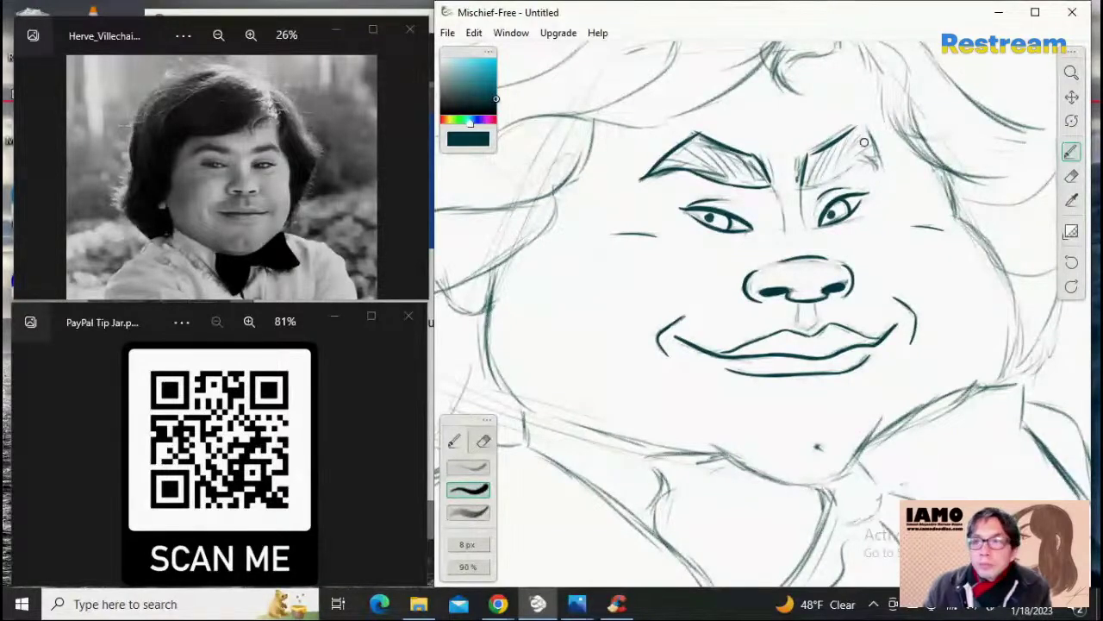
drag(860, 125, 891, 165)
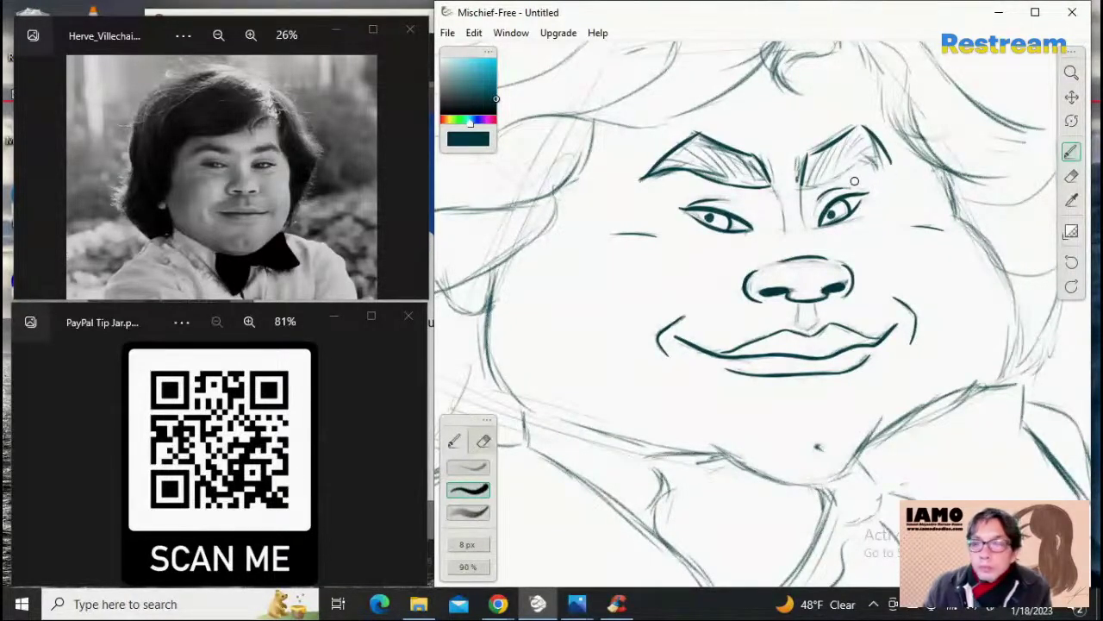
Step: Ink the right eyebrow's curved underside from the inner end to the outer tail
mouse_move(801, 183)
mouse_down()
mouse_move(833, 182)
mouse_move(856, 164)
mouse_move(804, 184)
mouse_move(862, 150)
mouse_move(826, 182)
mouse_move(871, 152)
mouse_move(859, 164)
mouse_move(899, 164)
mouse_move(862, 155)
mouse_move(852, 168)
mouse_move(867, 151)
mouse_move(890, 160)
mouse_move(859, 163)
mouse_move(897, 168)
mouse_up()
key(ctrl+z)
key(ctrl+z)
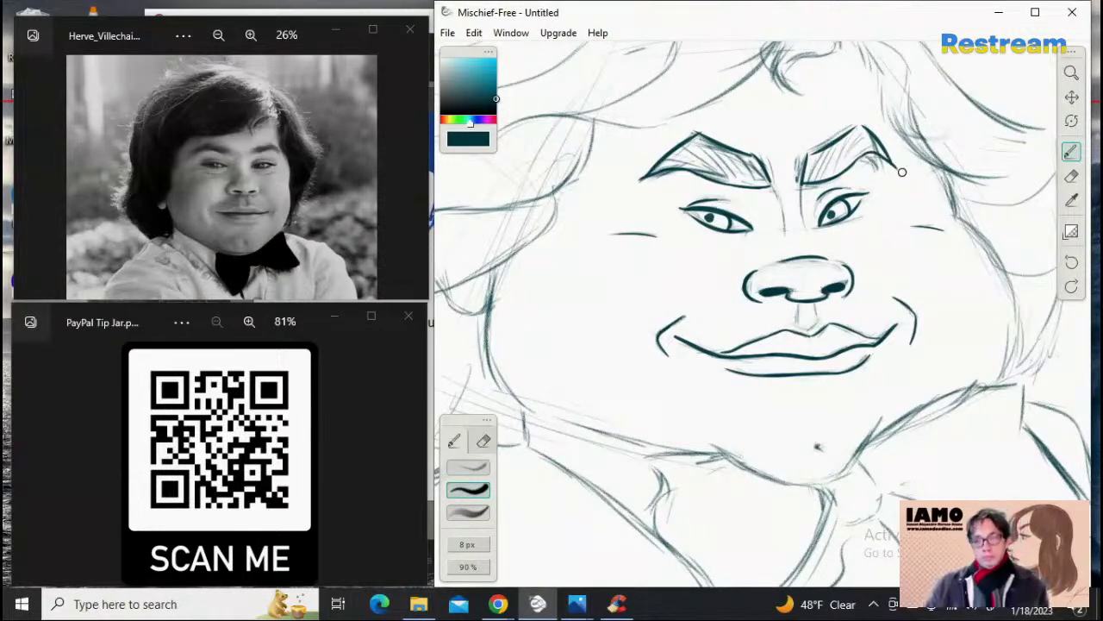
key(ctrl+z)
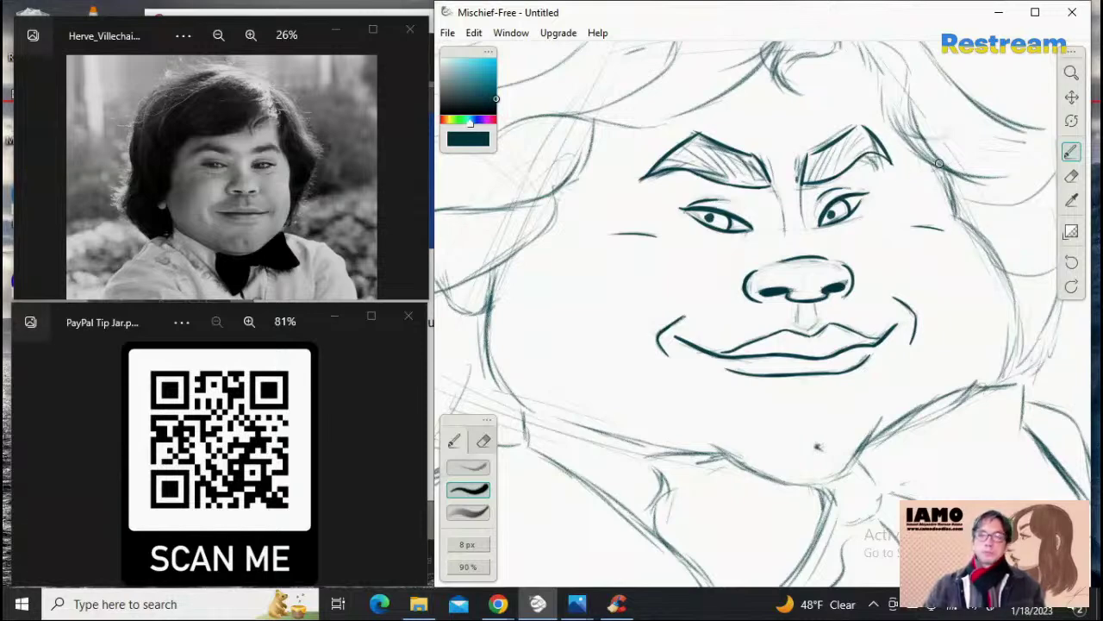
Step: Ink the left frown line with a 6 px brush, from the left eyebrow's inner end down toward the nose bridge
click(1072, 176)
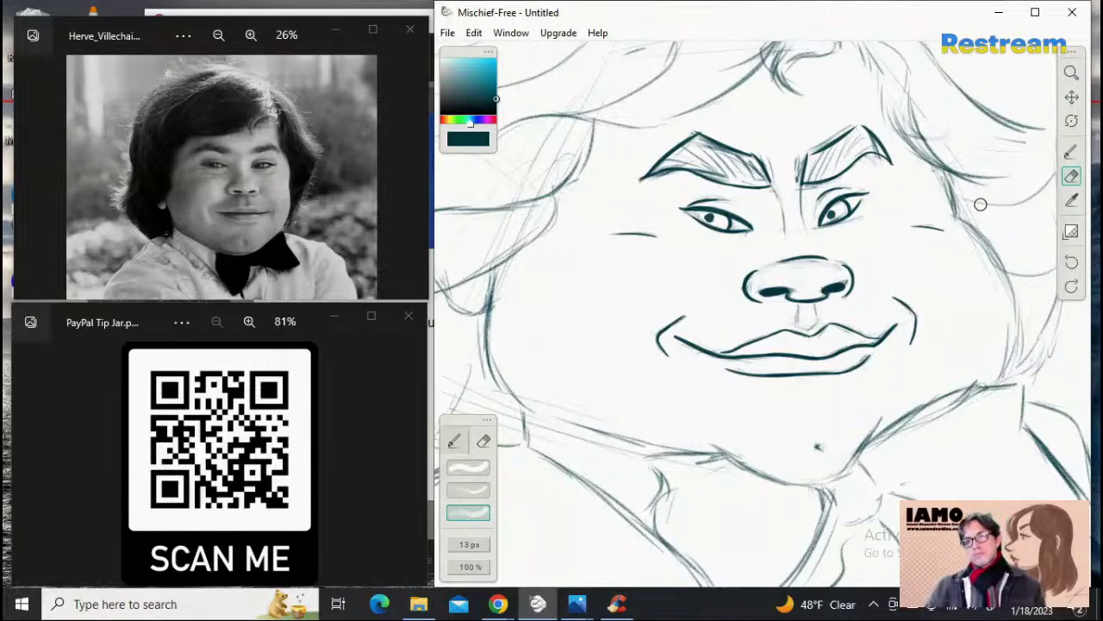
click(1071, 152)
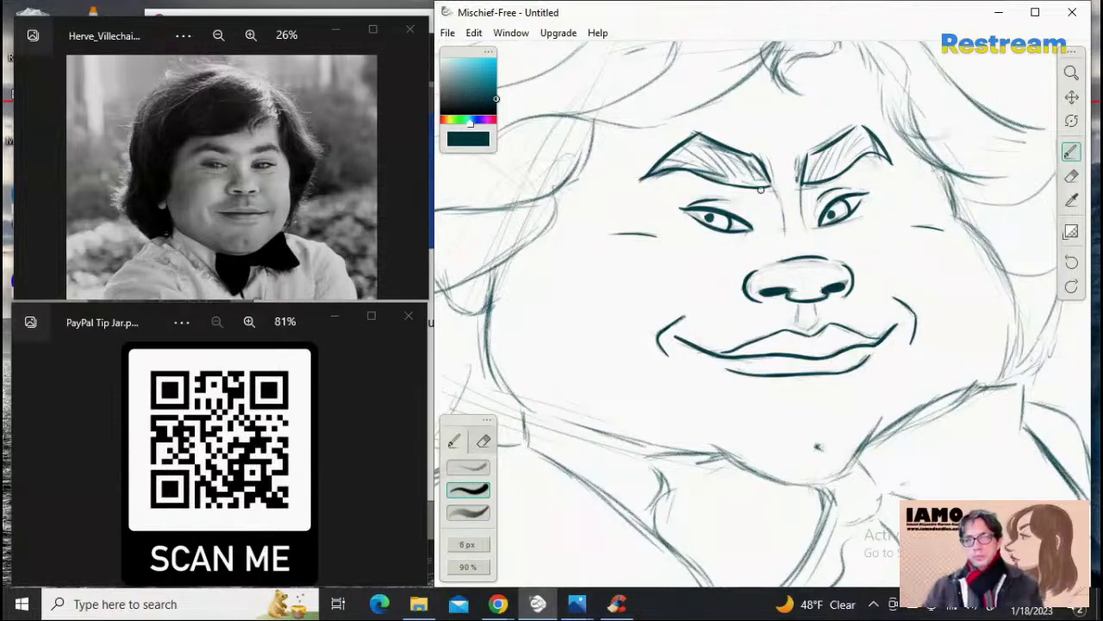
drag(756, 160, 774, 186)
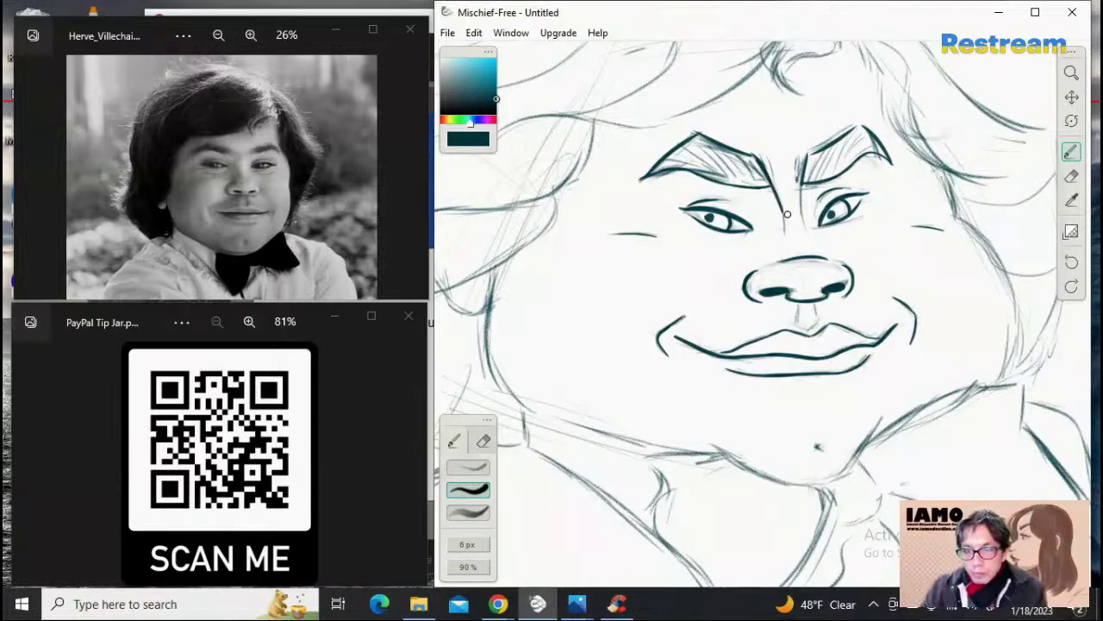
key(ctrl+z)
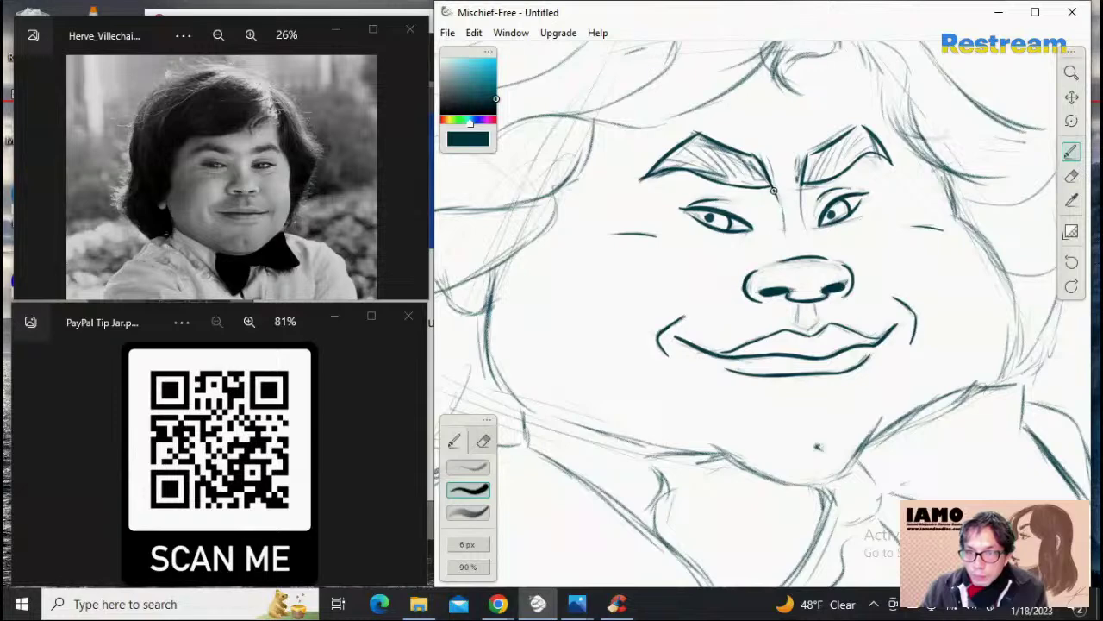
drag(771, 184, 782, 233)
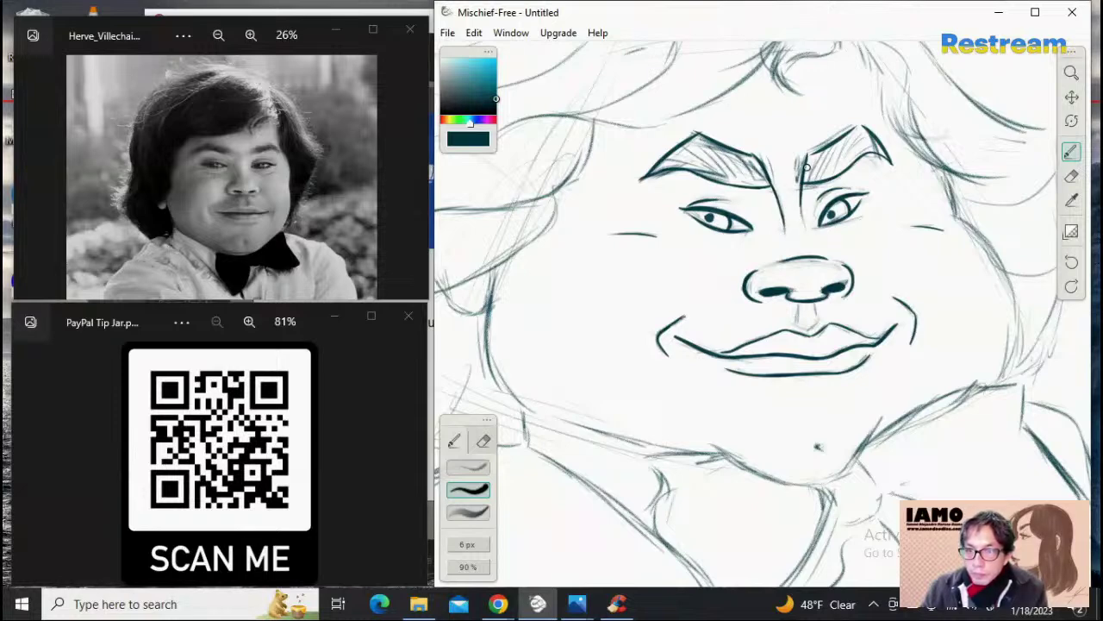
Step: Ink the right frown line down from the right eyebrow's inner end and the two short philtrum lines under the nose
drag(805, 164, 803, 212)
key(ctrl+z)
drag(805, 164, 804, 227)
drag(802, 179, 809, 235)
key(ctrl+z)
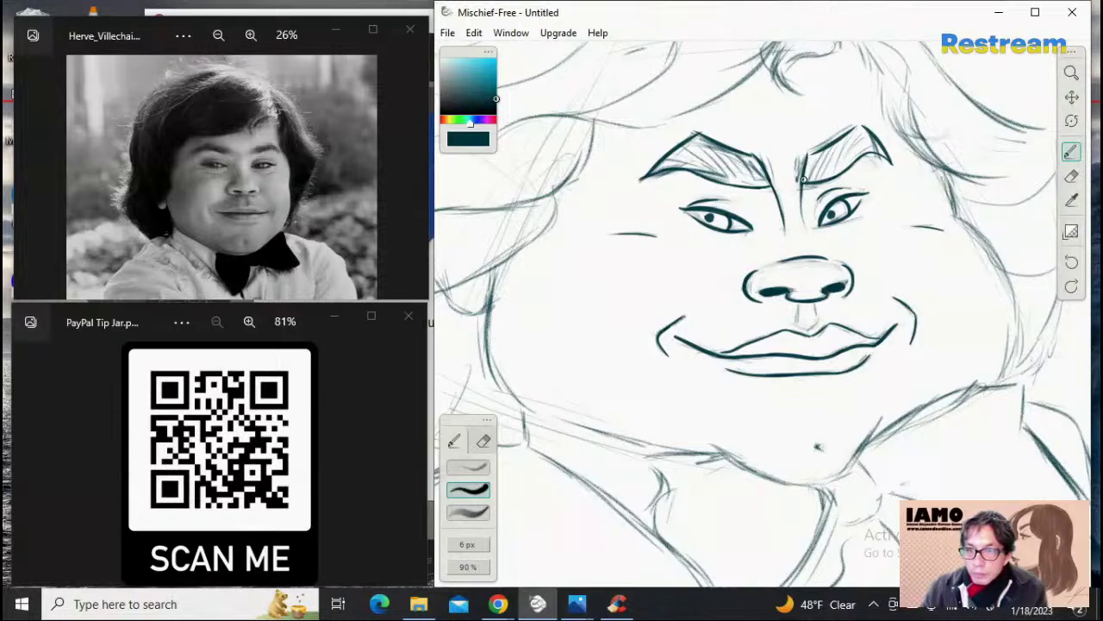
drag(802, 179, 812, 242)
key(ctrl+z)
drag(801, 177, 820, 244)
key(ctrl+z)
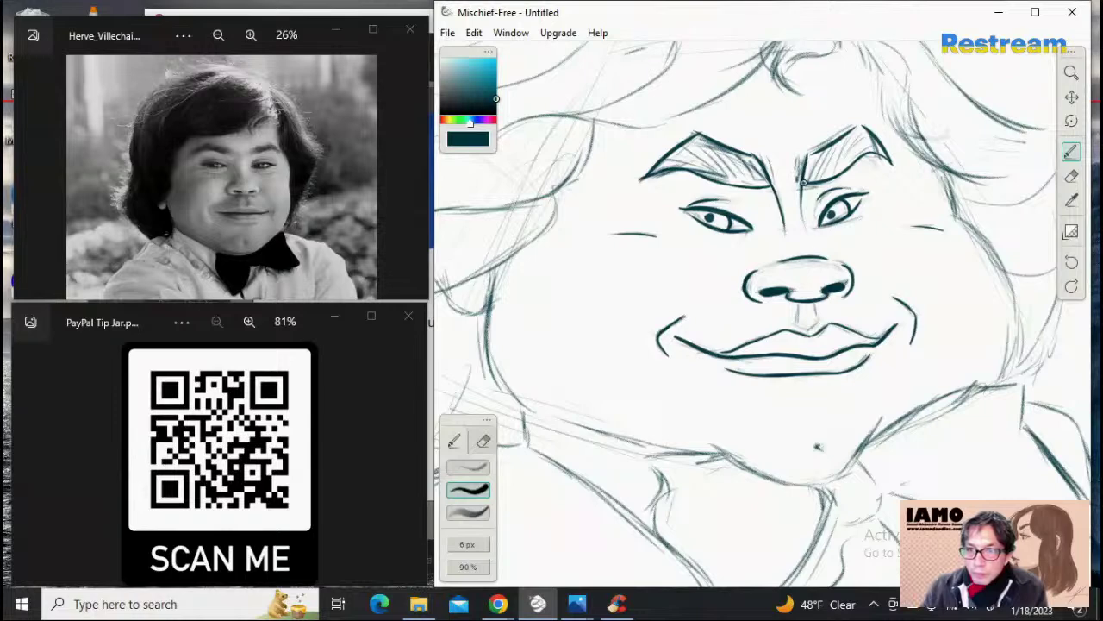
drag(804, 181, 817, 243)
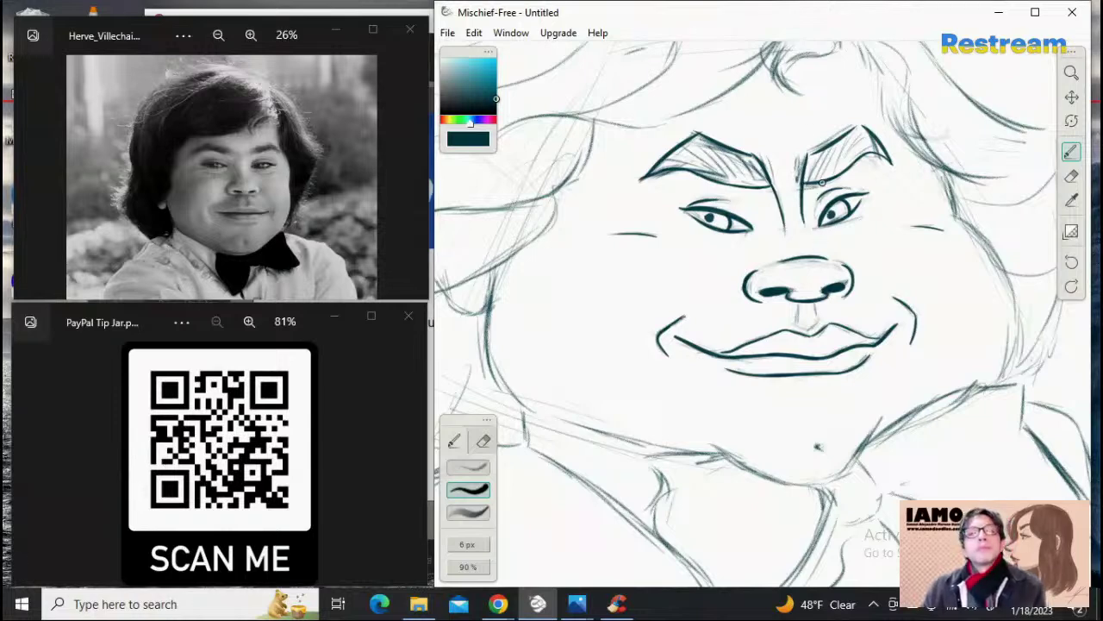
key(ctrl+z)
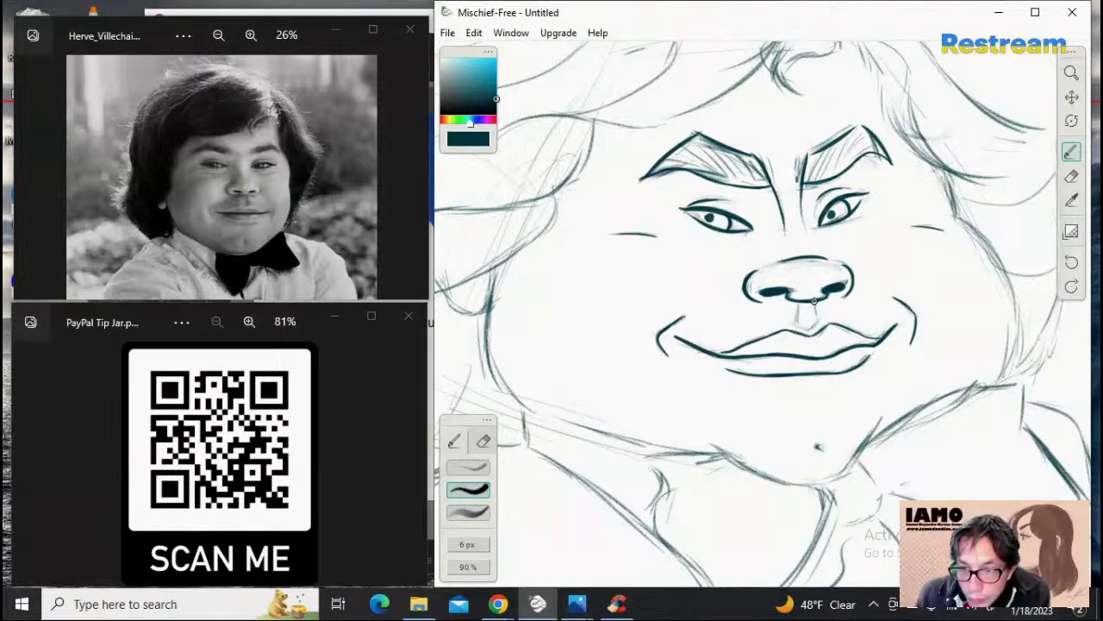
drag(798, 302, 800, 318)
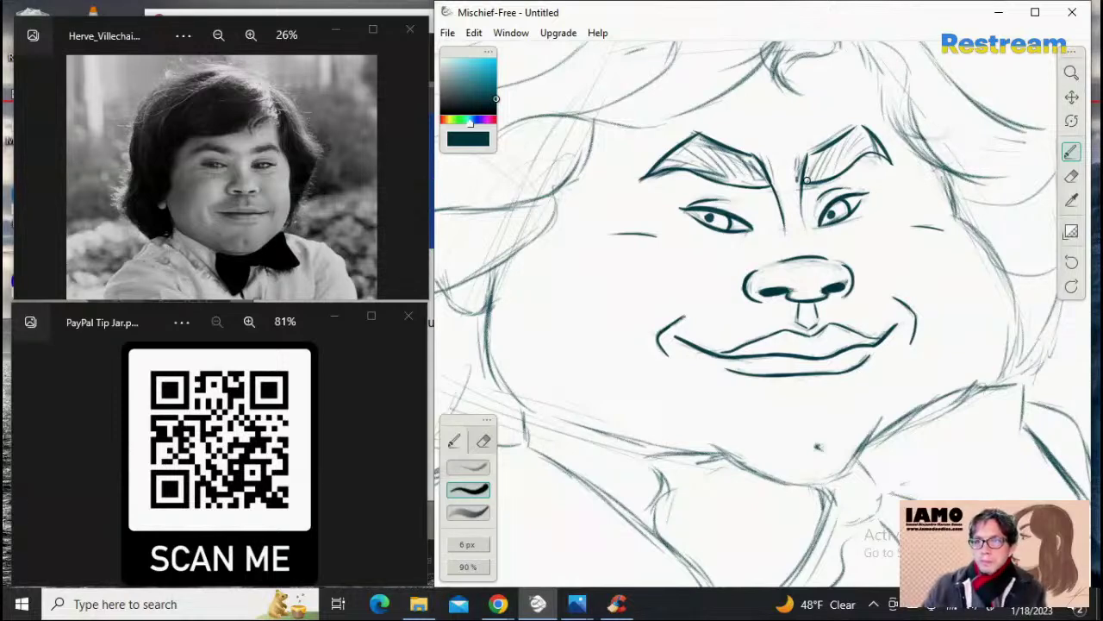
Step: Hatch fine diagonal hair strokes inside the inner end of the right eyebrow
drag(804, 180, 829, 148)
key(ctrl+z)
key(ctrl+z)
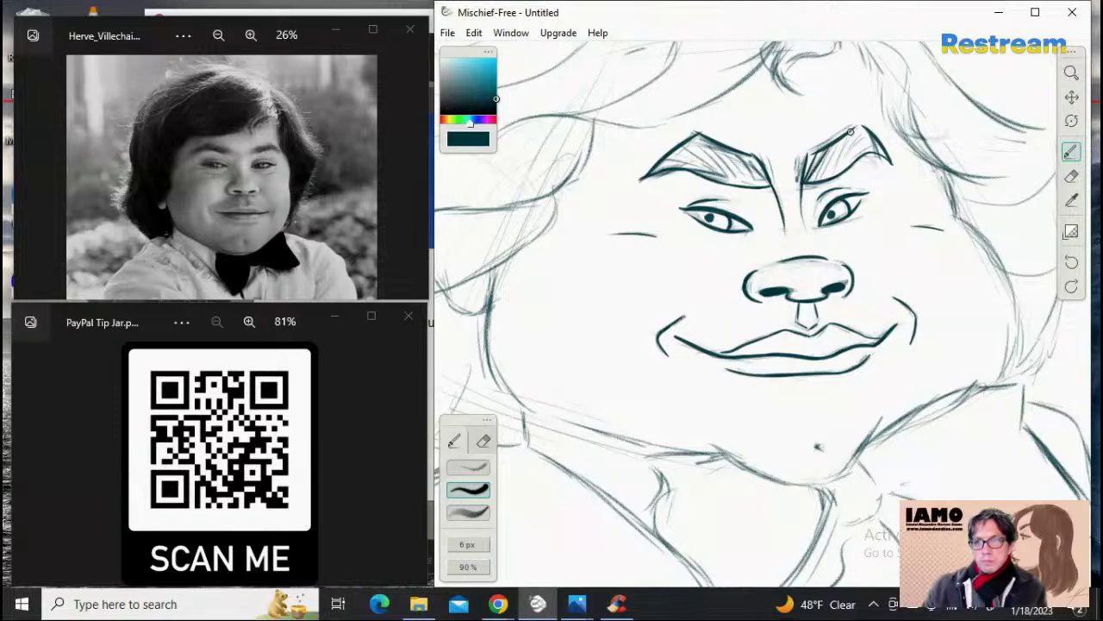
key(ctrl+z)
drag(803, 185, 843, 135)
key(ctrl+z)
key(ctrl+z)
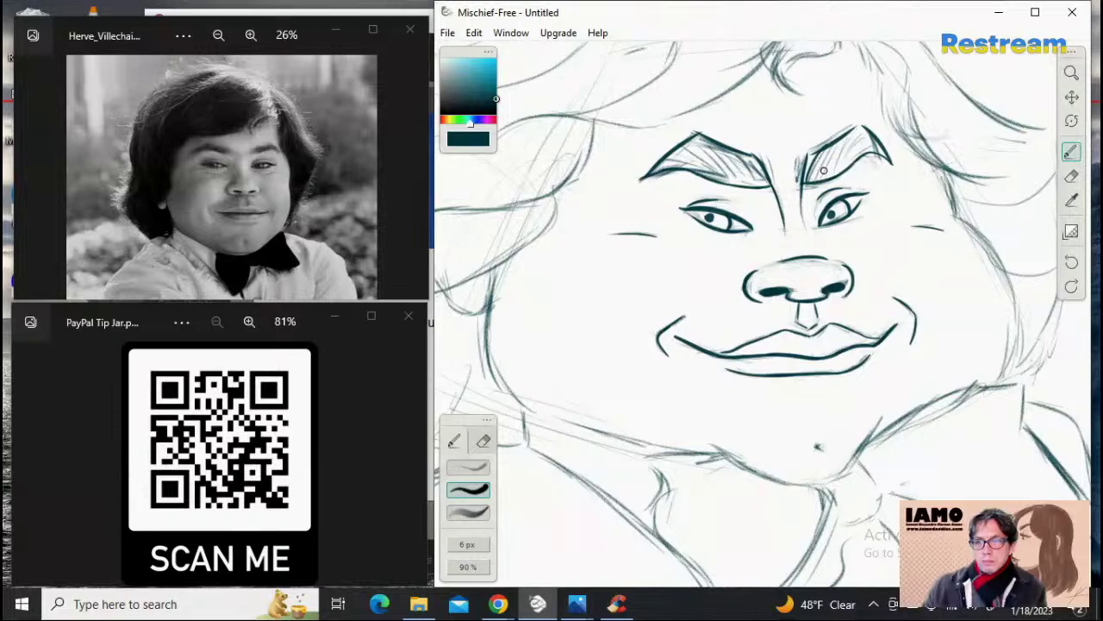
key(ctrl+z)
drag(801, 182, 822, 145)
key(ctrl+z)
key(ctrl+z)
Step: Continue the diagonal hair strokes through the middle and outer part of the right eyebrow up to its peak
mouse_move(802, 184)
mouse_down()
mouse_move(819, 150)
mouse_move(829, 160)
mouse_move(804, 181)
mouse_move(822, 144)
mouse_move(830, 170)
mouse_move(805, 182)
mouse_move(838, 134)
mouse_up()
key(ctrl+z)
key(ctrl+z)
key(ctrl+z)
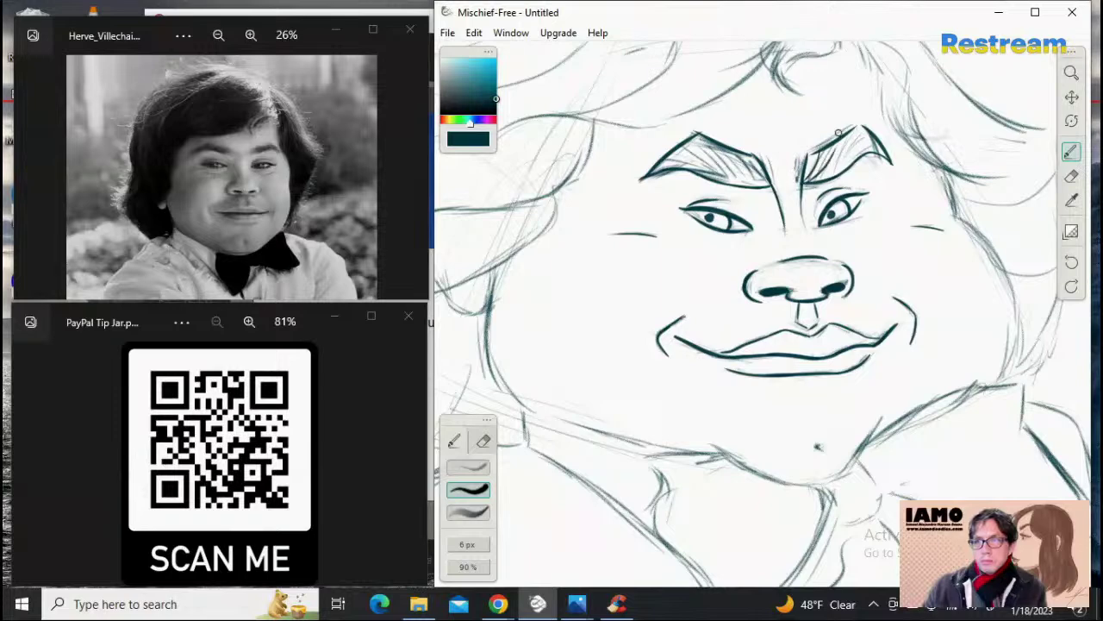
key(ctrl+z)
drag(801, 184, 832, 147)
drag(817, 184, 847, 130)
drag(837, 172, 872, 144)
key(ctrl+z)
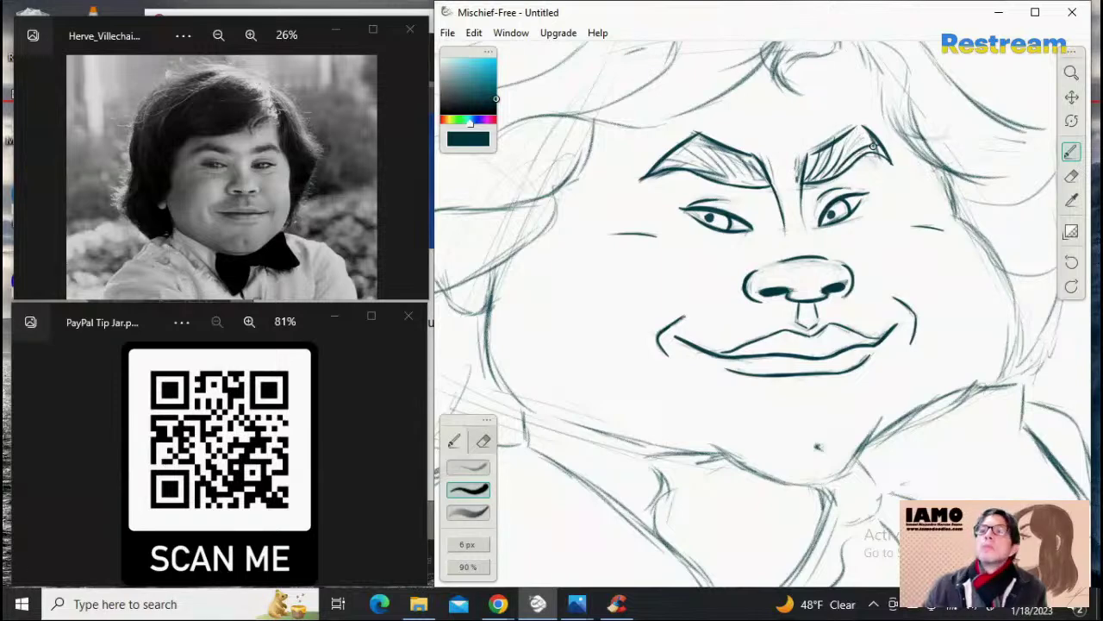
key(ctrl+z)
drag(860, 152, 893, 158)
key(ctrl+z)
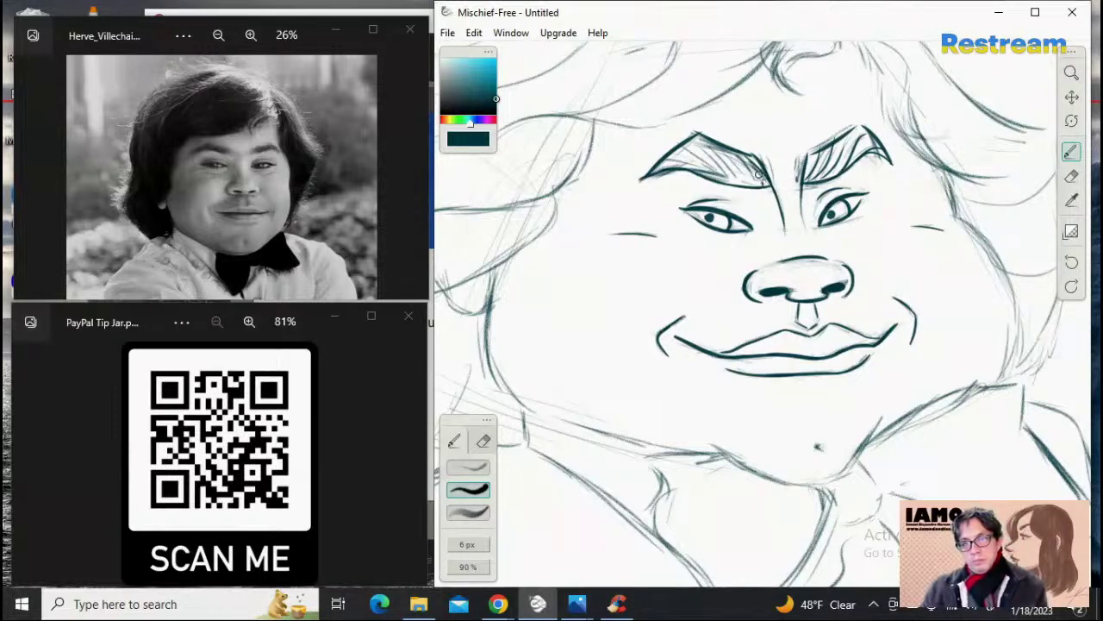
Step: Fill the left eyebrow with curved hair strokes, from its inner end outward to the tail
drag(763, 185, 715, 144)
key(ctrl+z)
key(ctrl+z)
mouse_move(762, 186)
mouse_down()
mouse_move(720, 150)
mouse_move(741, 183)
mouse_move(721, 151)
mouse_move(755, 183)
mouse_move(705, 141)
mouse_up()
key(ctrl+z)
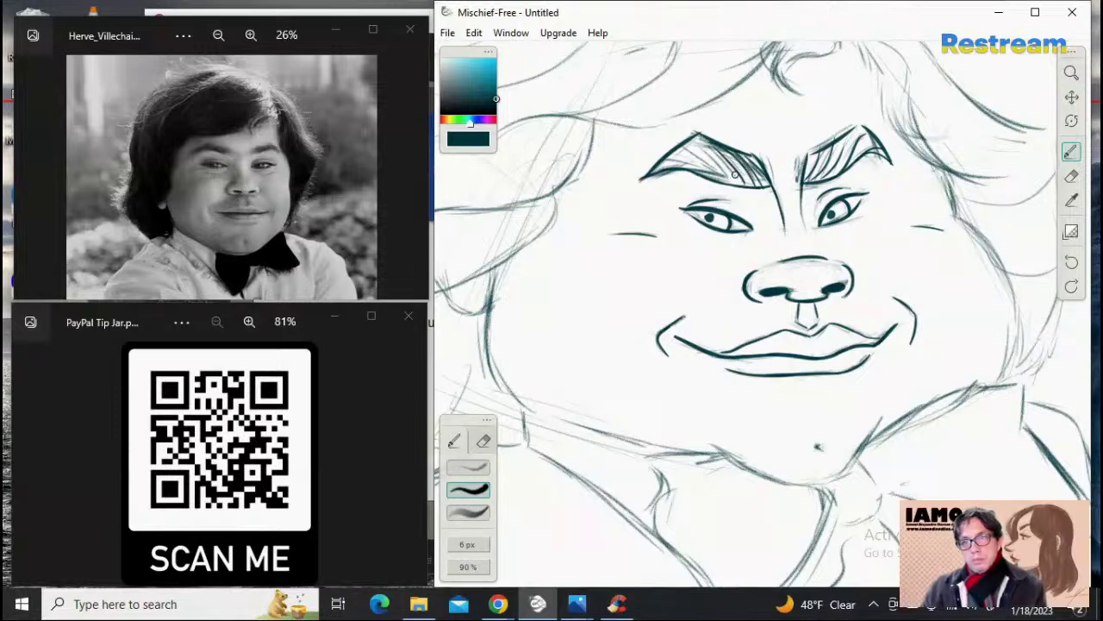
mouse_move(738, 181)
mouse_down()
mouse_move(685, 179)
mouse_move(698, 164)
mouse_move(660, 175)
mouse_up()
key(ctrl+z)
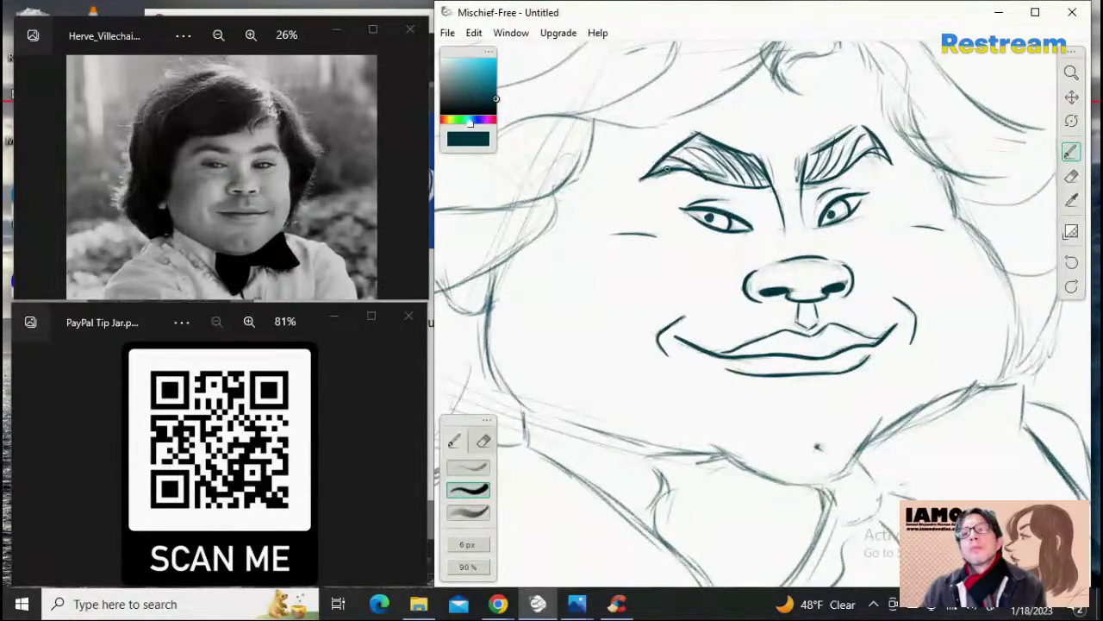
mouse_move(707, 177)
mouse_down()
mouse_move(676, 160)
mouse_move(671, 171)
mouse_move(738, 169)
mouse_move(727, 180)
mouse_move(664, 164)
mouse_up()
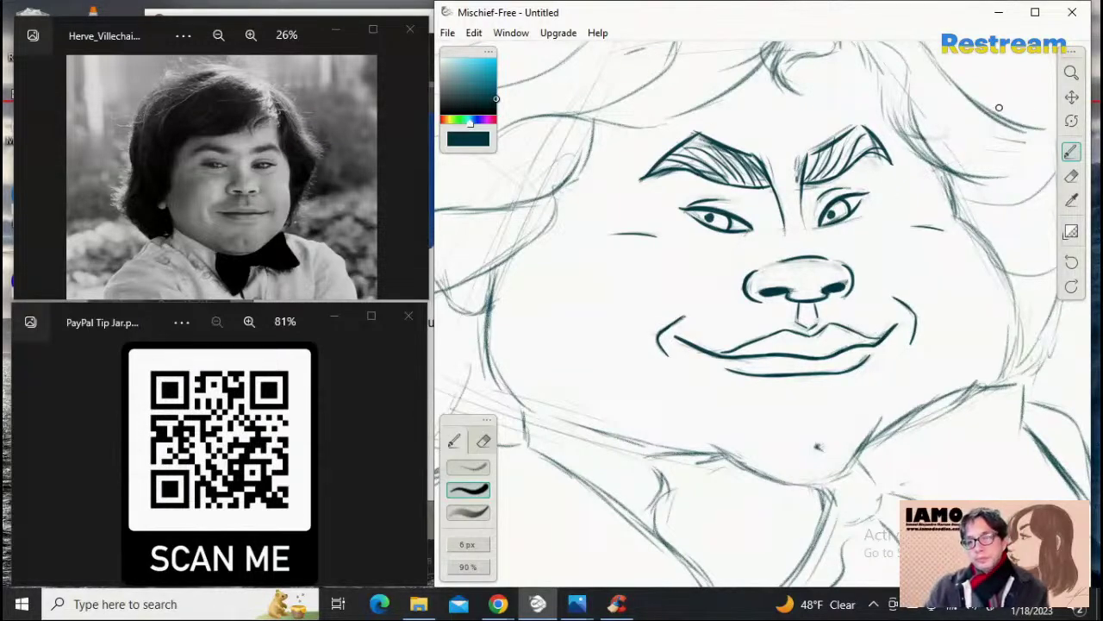
Step: Set the brush to 10 px and ink the chin's lower curve over the sketch, starting at its left end
click(1071, 73)
drag(1000, 133, 941, 140)
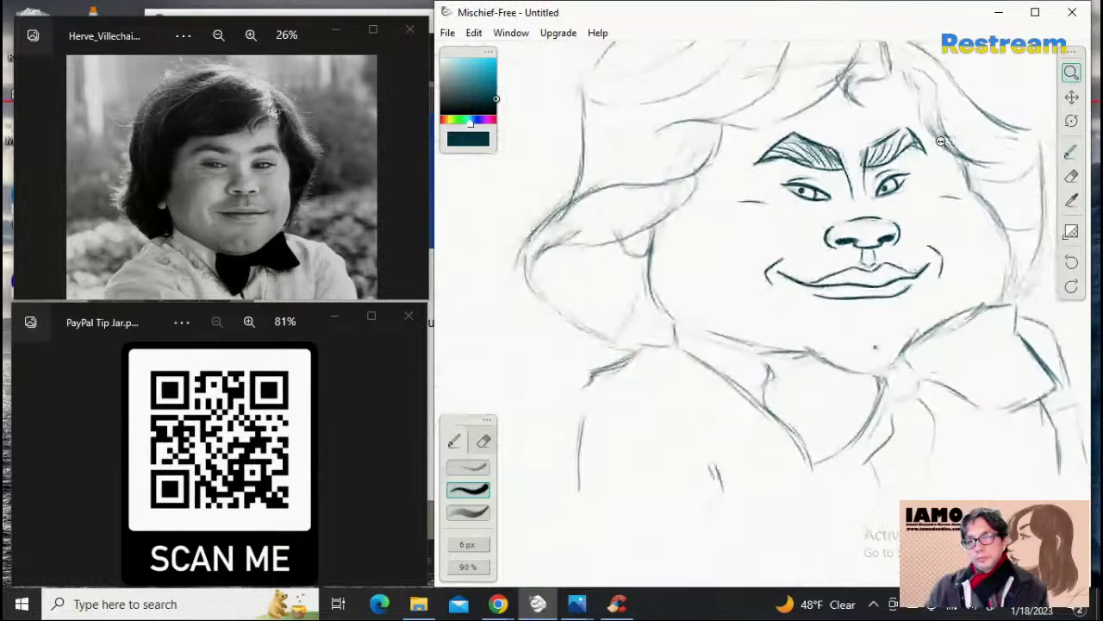
click(1071, 96)
mouse_move(977, 183)
mouse_down()
mouse_move(879, 231)
mouse_move(888, 261)
mouse_up()
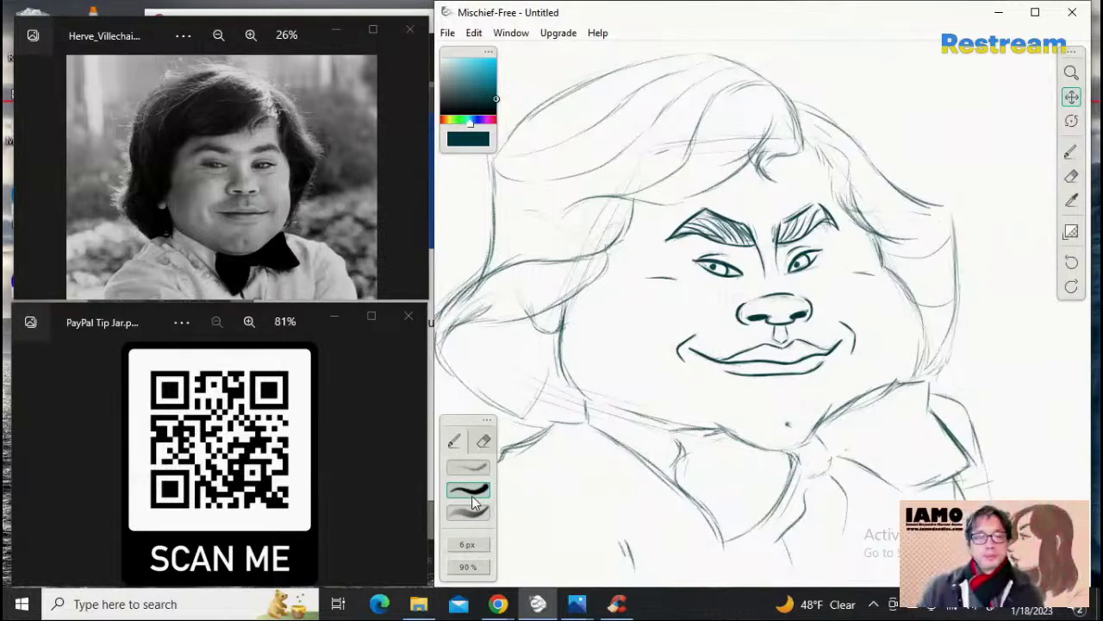
key(b)
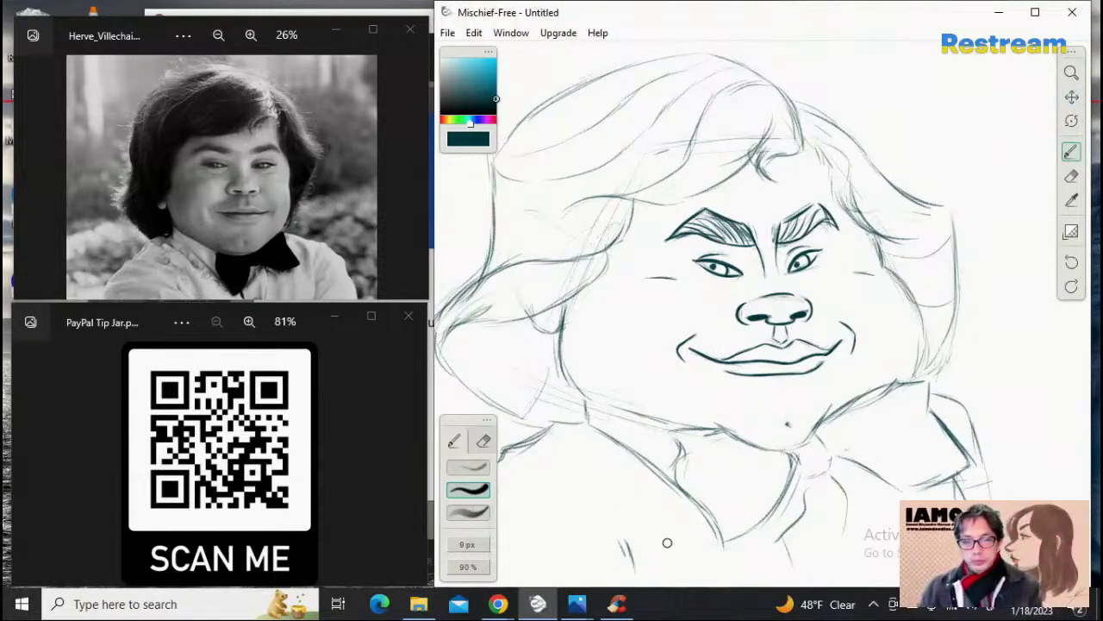
key(bracketright)
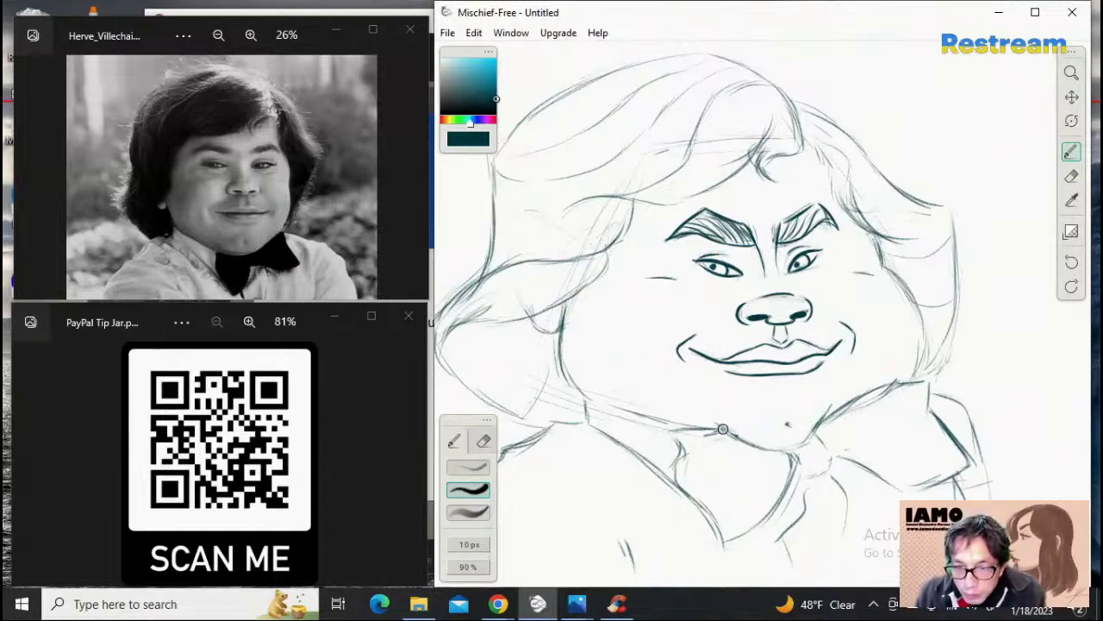
mouse_move(717, 425)
mouse_down()
mouse_move(740, 440)
mouse_move(804, 445)
mouse_move(733, 435)
mouse_move(745, 444)
mouse_move(795, 450)
mouse_up()
key(ctrl+z)
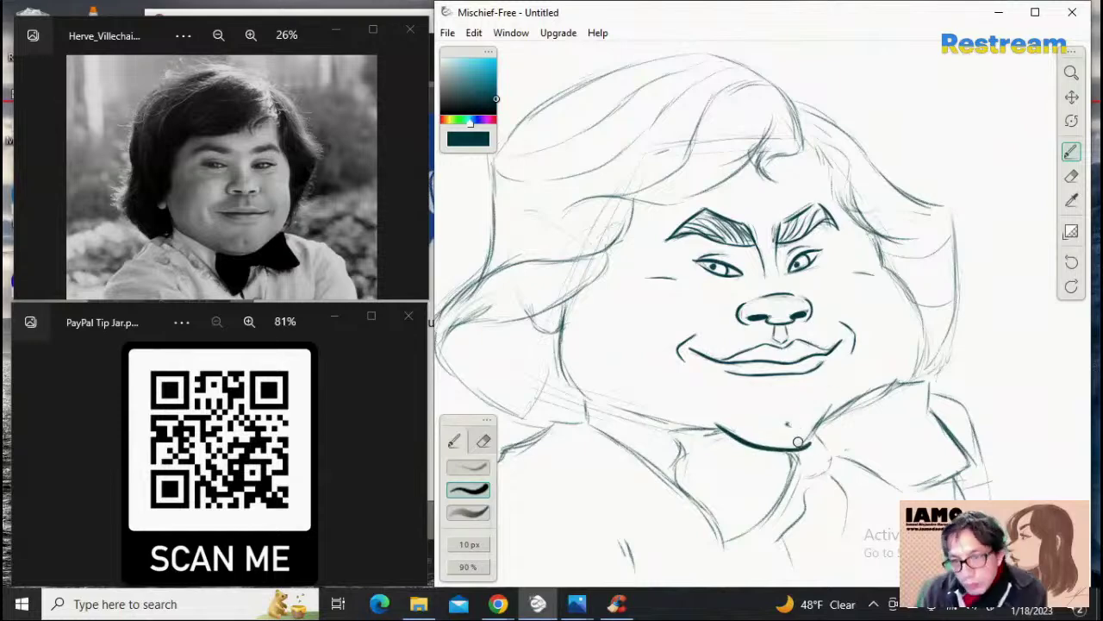
Step: Ink the right side of the chin, curving up from its lowest point toward the right jaw
mouse_move(791, 449)
mouse_down()
mouse_move(826, 422)
mouse_move(780, 449)
mouse_move(810, 436)
mouse_move(781, 450)
mouse_move(804, 445)
mouse_move(828, 411)
mouse_move(815, 437)
mouse_move(832, 410)
mouse_up()
key(ctrl+z)
key(ctrl+z)
key(ctrl+z)
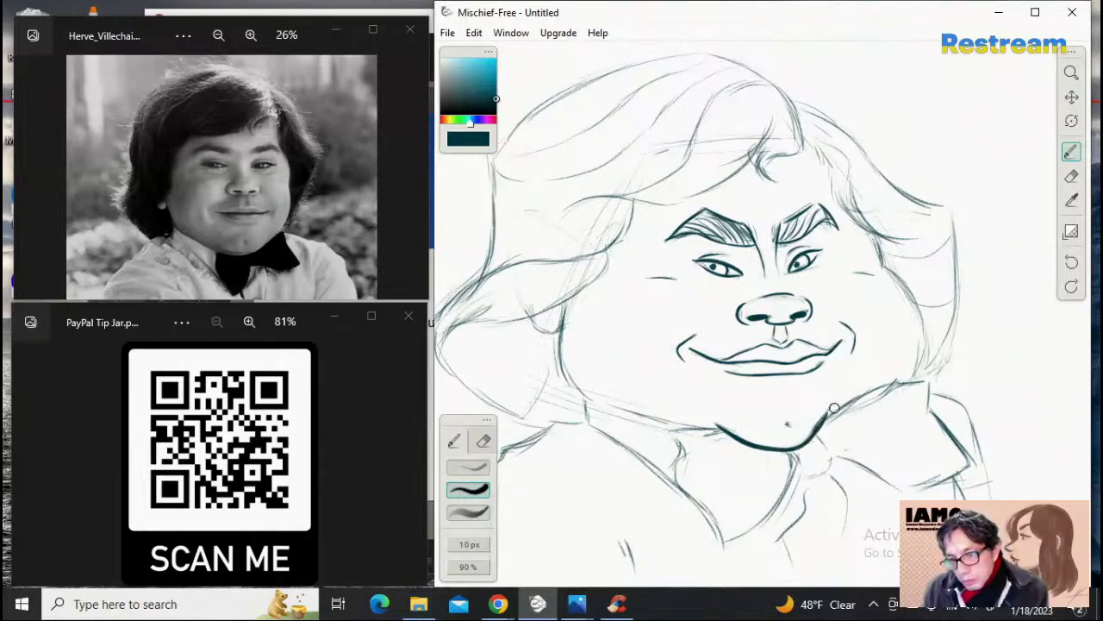
key(z)
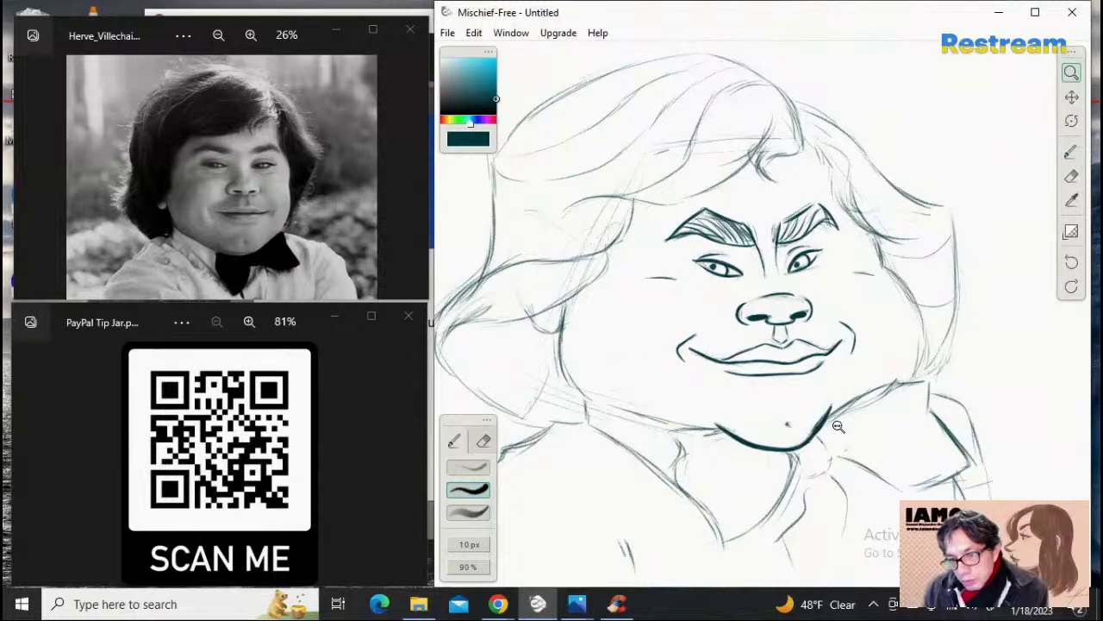
click(1071, 152)
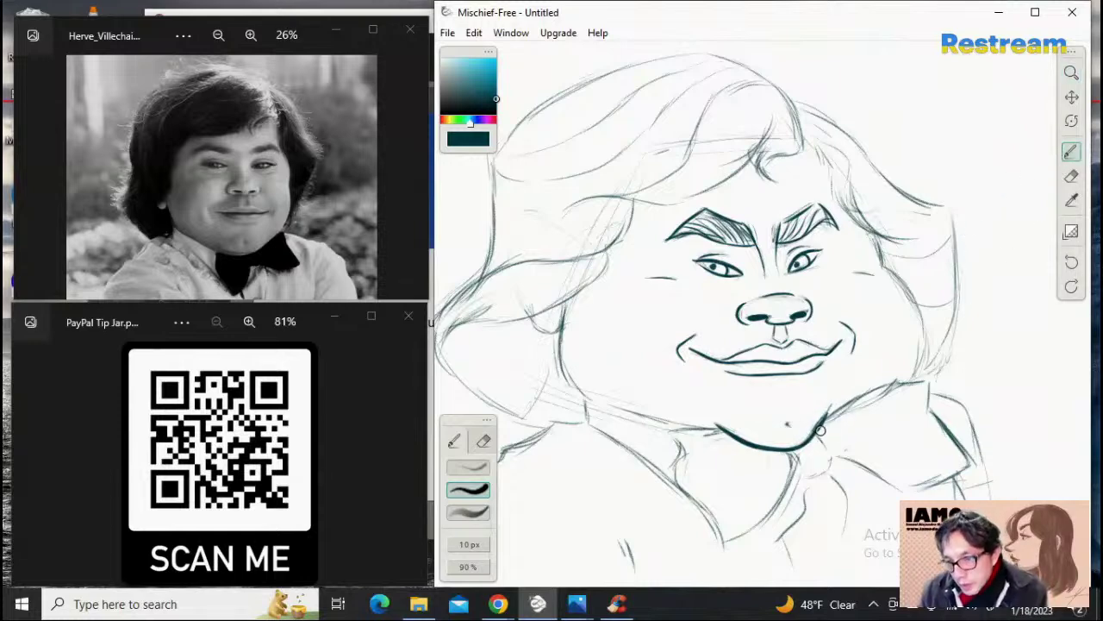
drag(810, 440, 833, 402)
key(ctrl+z)
drag(811, 439, 838, 393)
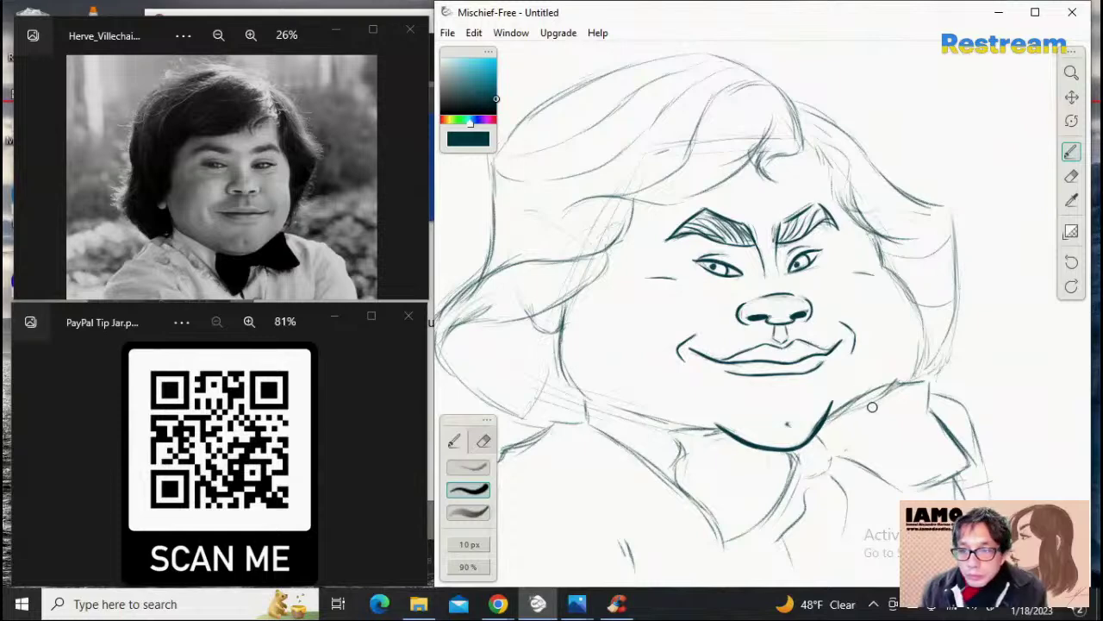
Step: Ink the top edge of the bow tie's right wing, from the chin line up to the wing's upper outer corner
drag(830, 418, 896, 381)
key(ctrl+z)
drag(831, 418, 897, 382)
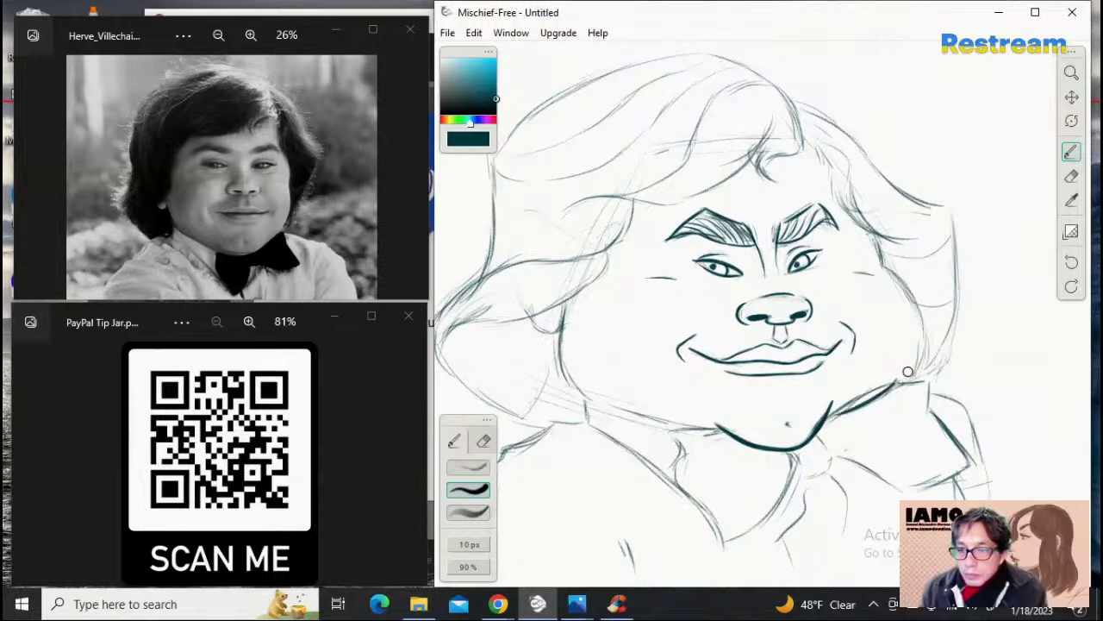
key(ctrl+z)
mouse_move(829, 419)
mouse_down()
mouse_move(898, 375)
mouse_move(882, 394)
mouse_move(931, 382)
mouse_up()
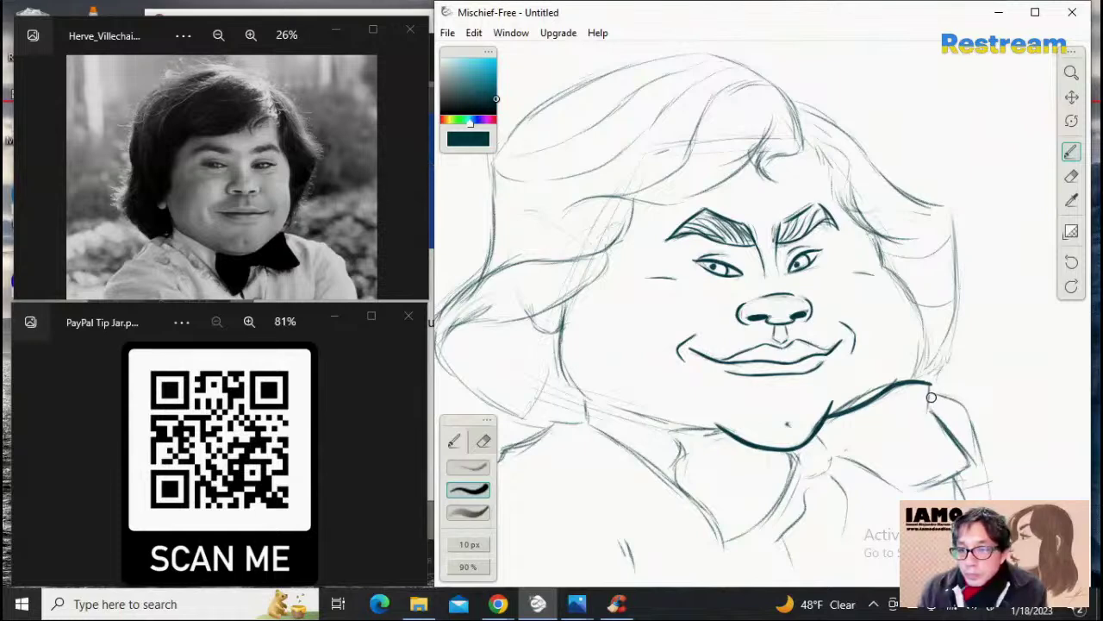
Step: Ink the outer edge of the bow tie's right wing, down from the upper corner to the lower outer corner
mouse_move(931, 383)
mouse_down()
mouse_move(939, 417)
mouse_move(930, 388)
mouse_move(929, 411)
mouse_move(970, 452)
mouse_up()
key(ctrl+z)
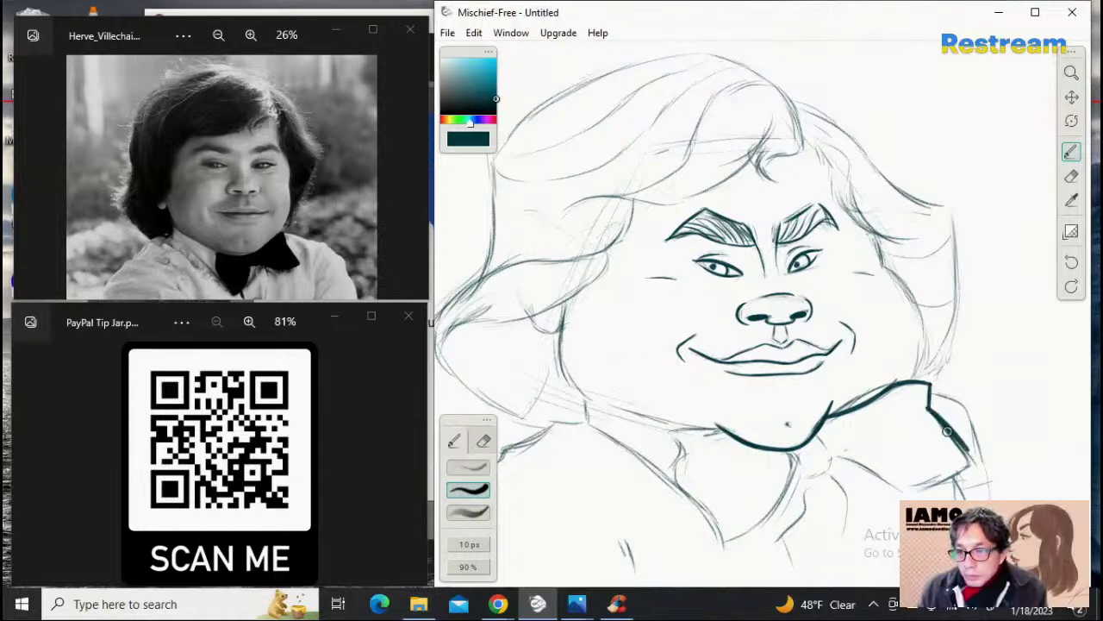
key(ctrl+z)
drag(928, 408, 964, 455)
key(ctrl+z)
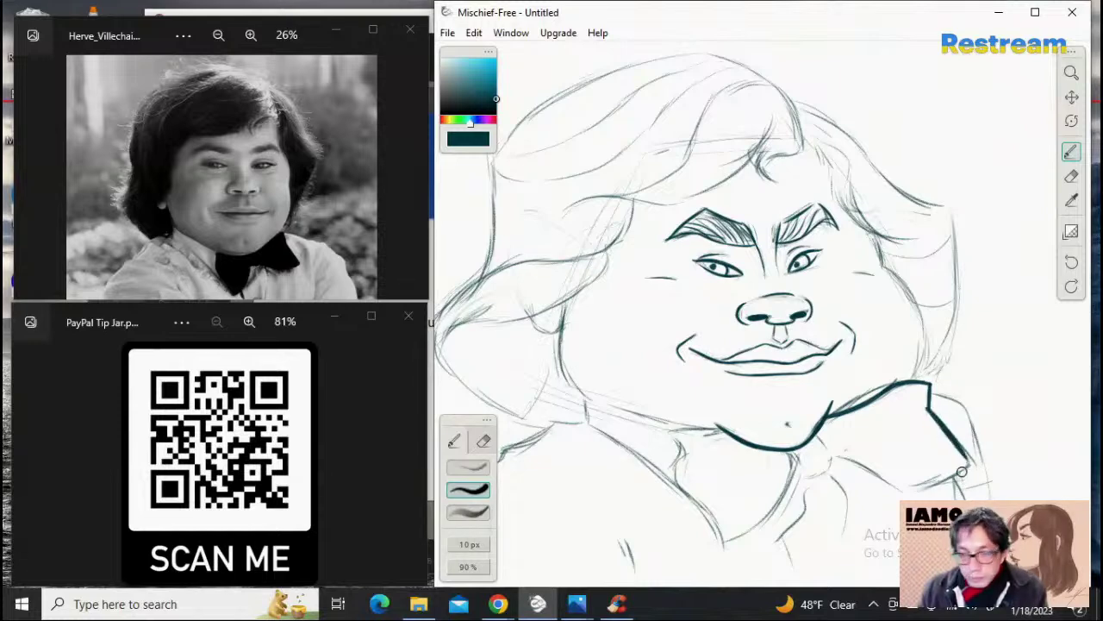
key(ctrl+z)
drag(928, 406, 974, 467)
key(ctrl+z)
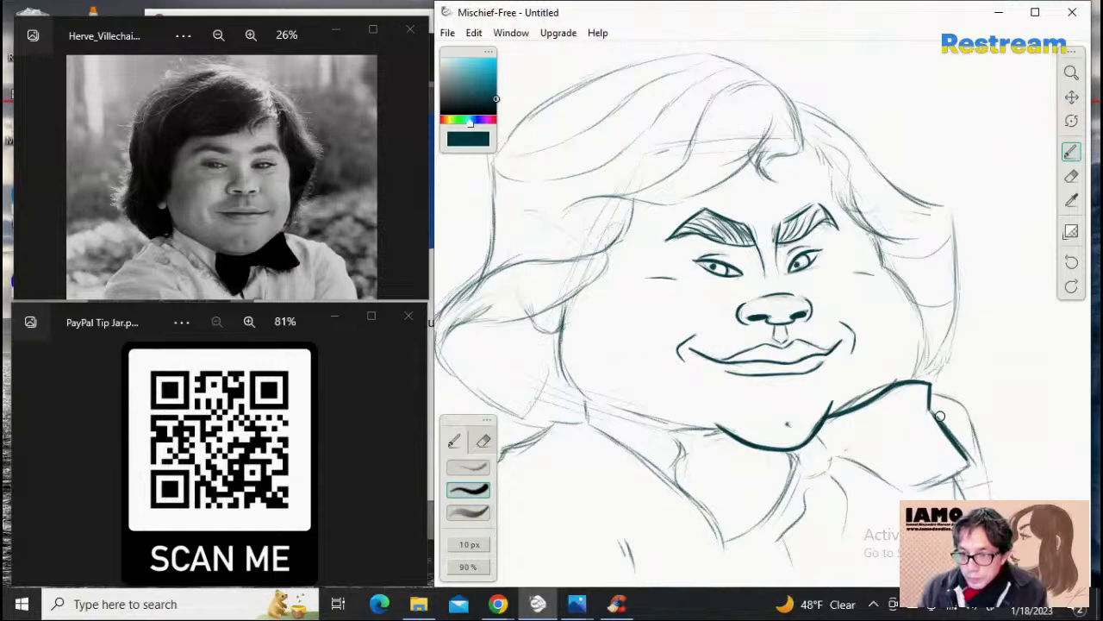
key(ctrl+z)
drag(930, 408, 971, 468)
drag(945, 428, 972, 465)
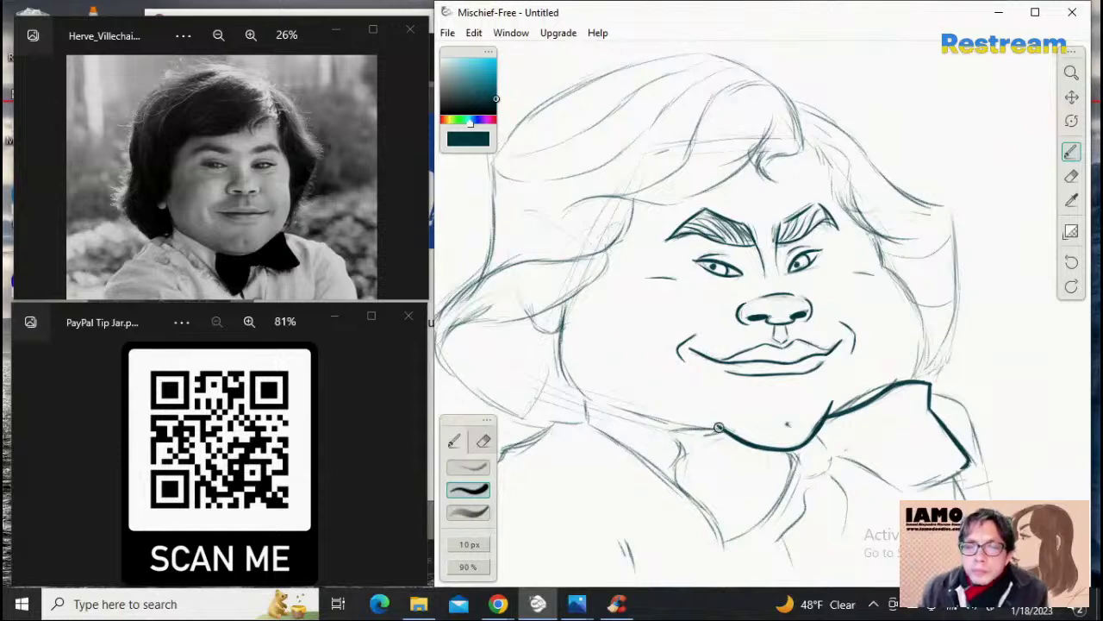
Step: Ink the top edge of the bow tie's left wing, from the left end of the chin line outward
drag(721, 430, 673, 435)
key(ctrl+z)
key(ctrl+z)
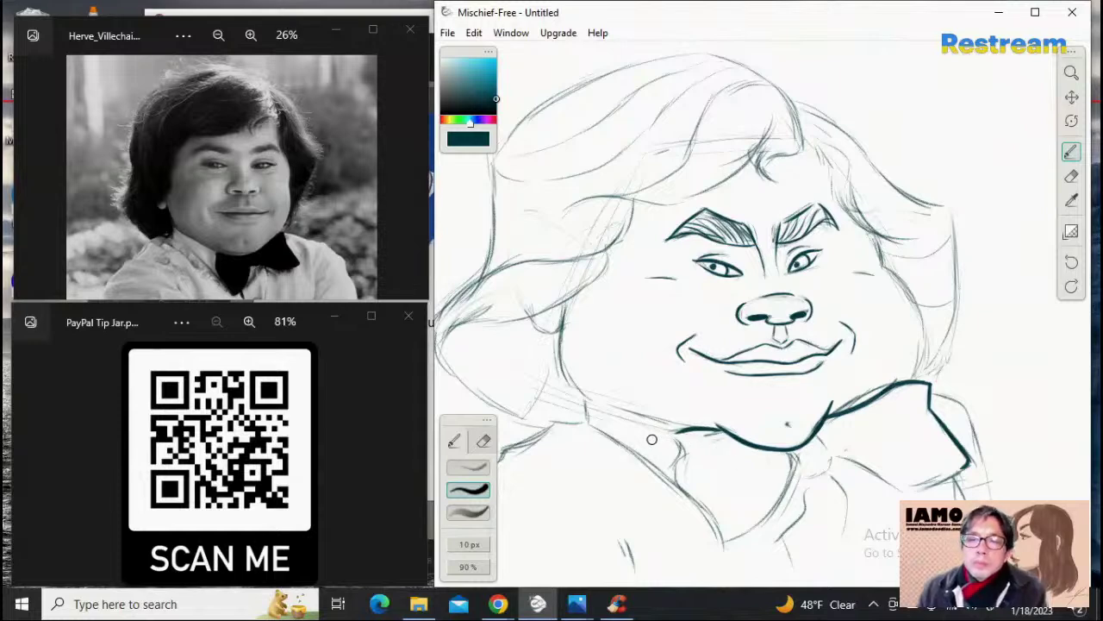
key(ctrl+z)
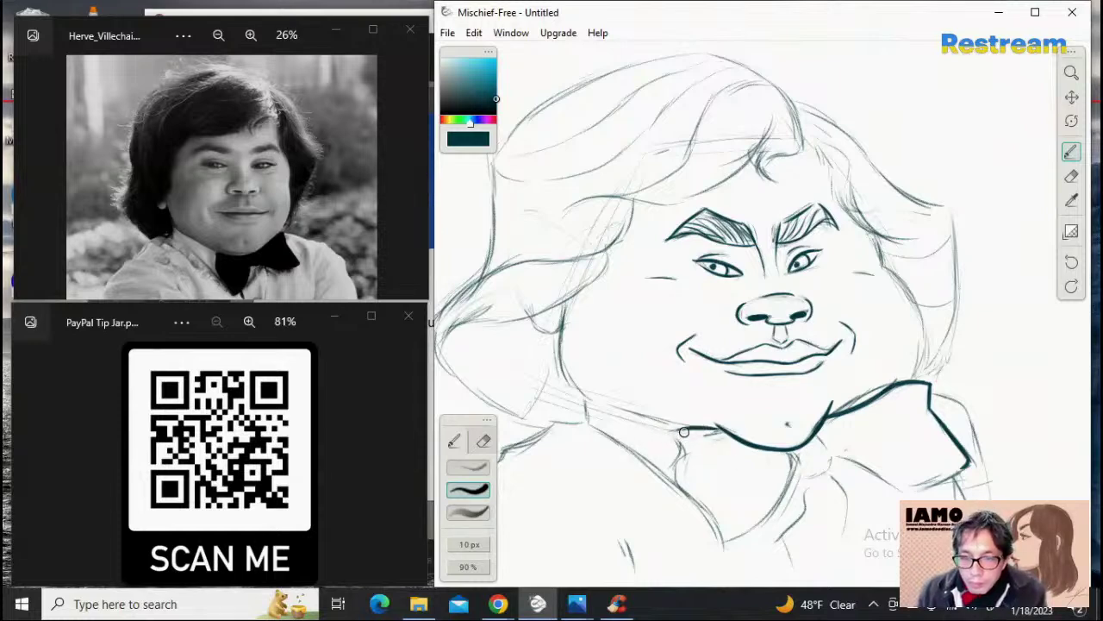
Step: Ink the upper corner of the bow tie's left wing and the curved outer edge running down from it
mouse_move(691, 431)
mouse_down()
mouse_move(665, 435)
mouse_move(665, 478)
mouse_move(678, 497)
mouse_move(680, 447)
mouse_move(681, 492)
mouse_up()
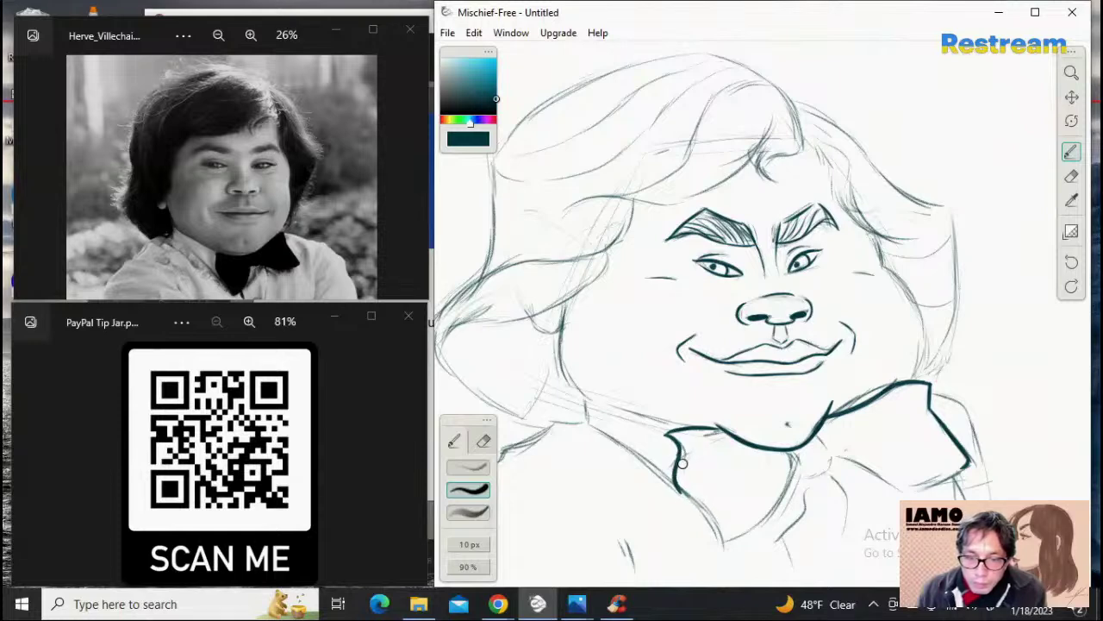
key(ctrl+z)
drag(680, 449, 681, 493)
key(ctrl+z)
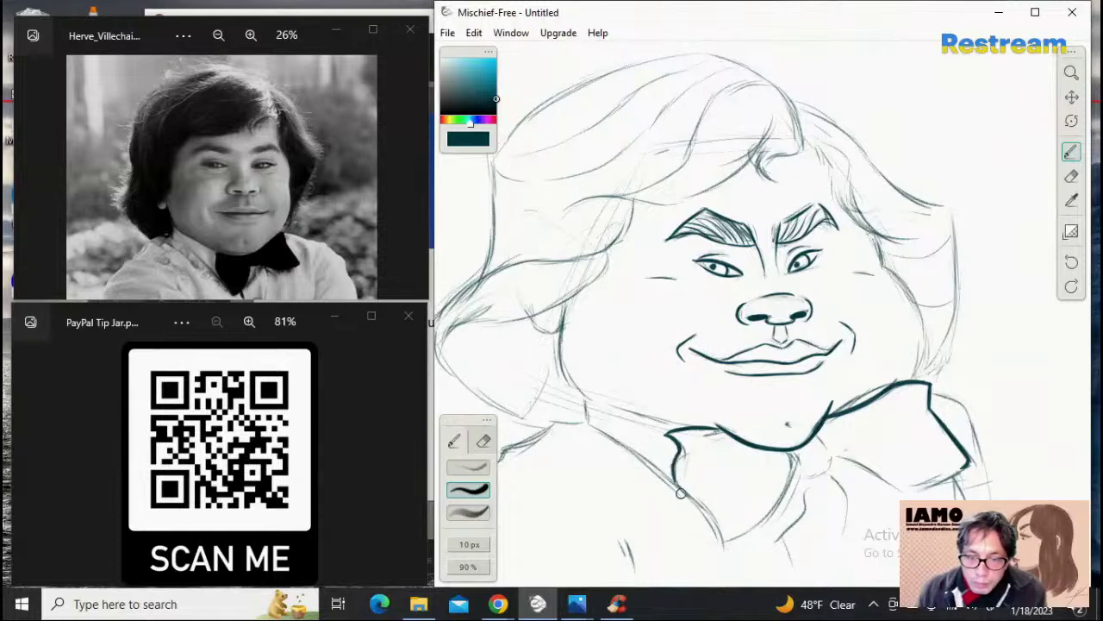
mouse_move(679, 451)
mouse_down()
mouse_move(706, 509)
mouse_move(674, 479)
mouse_move(709, 517)
mouse_up()
key(ctrl+z)
key(ctrl+z)
drag(676, 479, 722, 548)
key(ctrl+z)
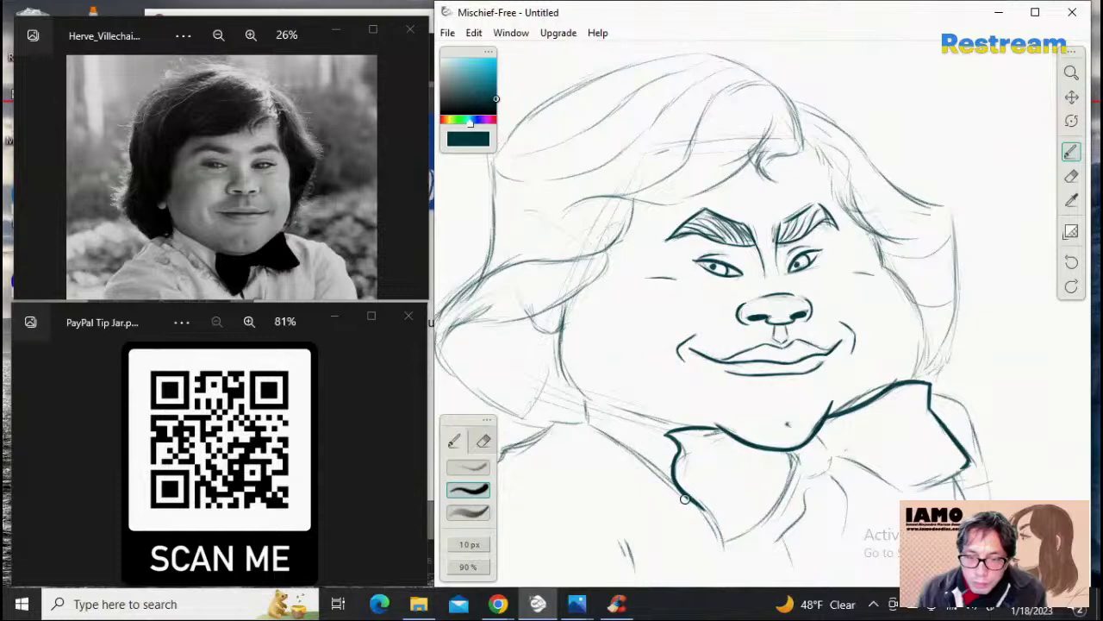
Step: Extend the outer edge of the bow tie's left wing down to the wing's bottom tip
drag(688, 498, 720, 543)
key(ctrl+z)
drag(696, 505, 722, 545)
key(ctrl+z)
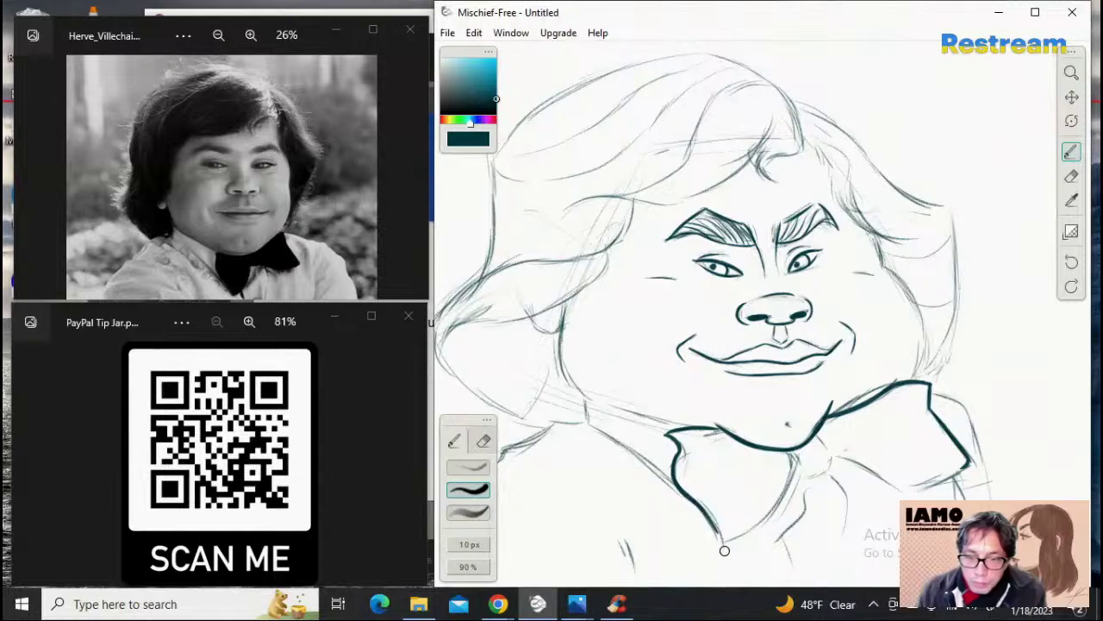
key(ctrl+z)
drag(696, 502, 722, 548)
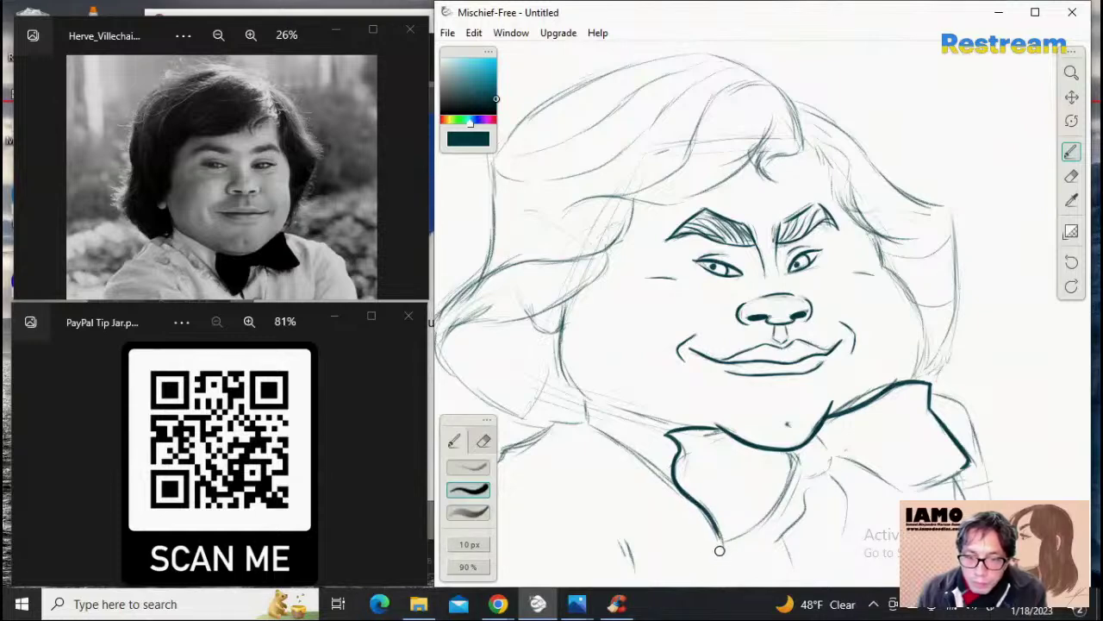
drag(707, 510, 723, 543)
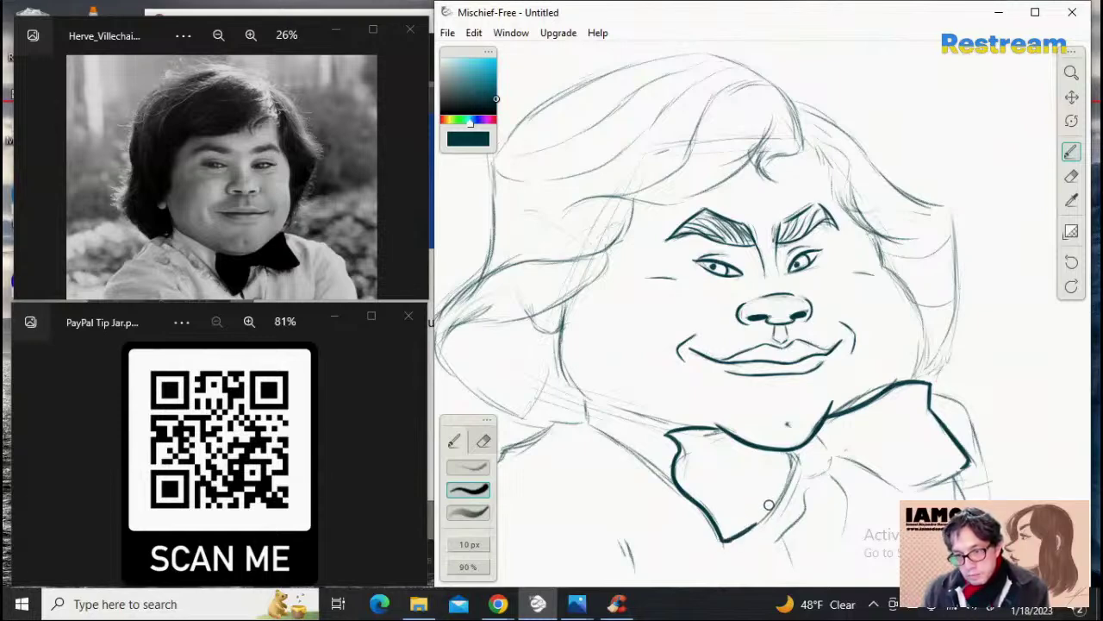
Step: Ink the left wing's inner edge from the bottom tip up to the knot, and the curved underside of the knot
mouse_move(724, 542)
mouse_down()
mouse_move(792, 487)
mouse_move(782, 506)
mouse_move(756, 529)
mouse_move(825, 448)
mouse_move(789, 500)
mouse_move(806, 451)
mouse_move(779, 508)
mouse_move(831, 460)
mouse_up()
key(ctrl+z)
key(ctrl+z)
key(ctrl+z)
key(ctrl+z)
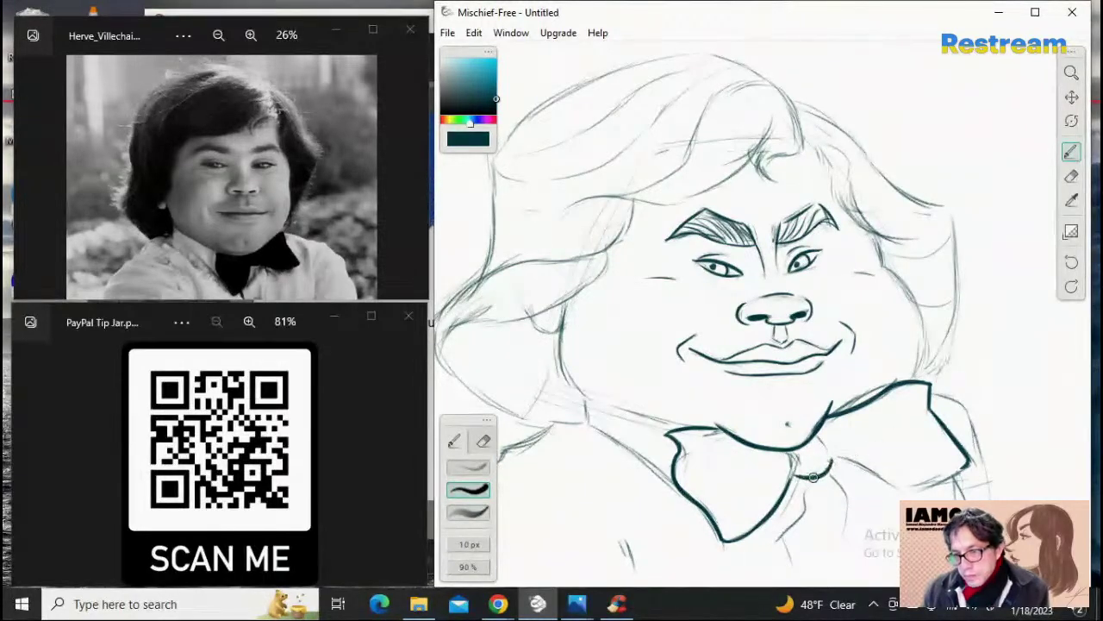
Step: Ink the lower edge of the bow tie's right wing, from beside the knot to the lower outer corner
drag(841, 459, 896, 487)
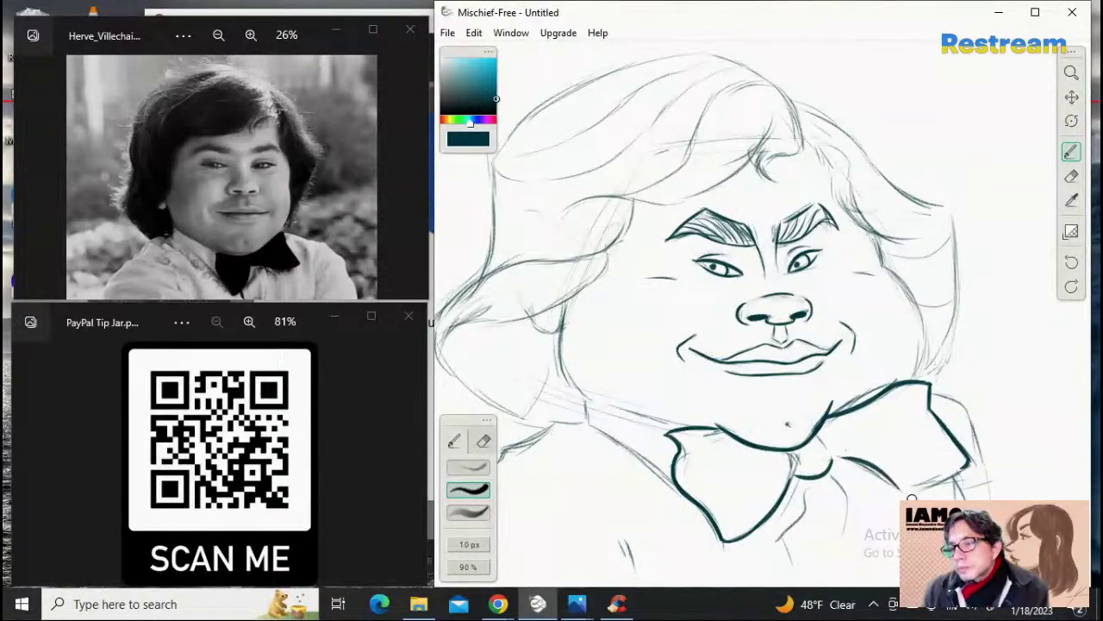
key(ctrl+z)
mouse_move(843, 459)
mouse_down()
mouse_move(893, 485)
mouse_move(934, 484)
mouse_move(969, 464)
mouse_up()
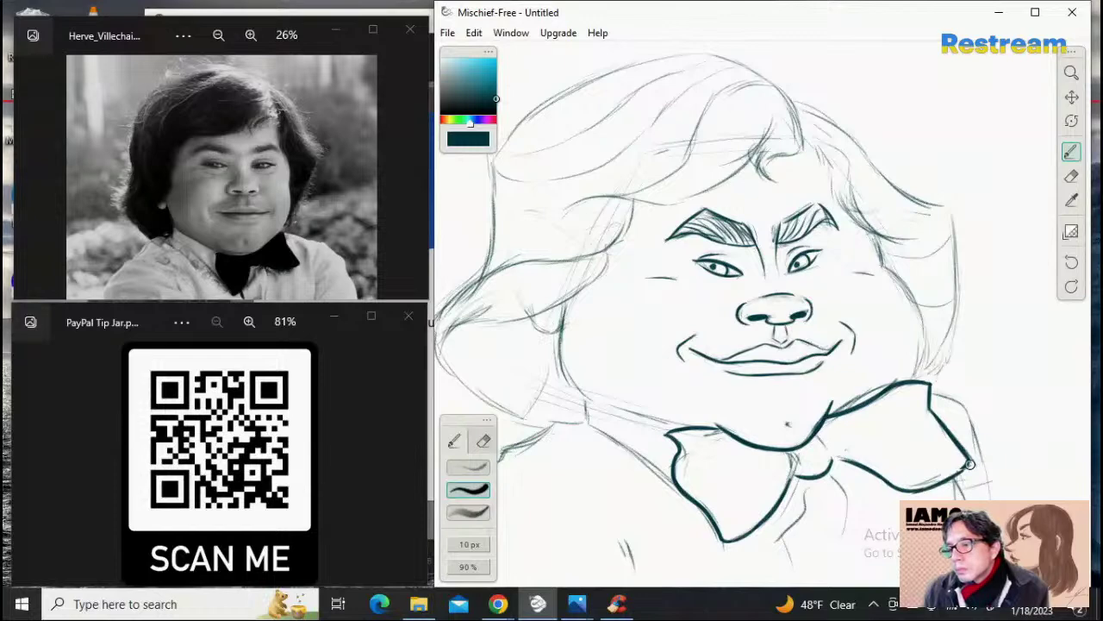
key(ctrl+z)
drag(906, 490, 971, 464)
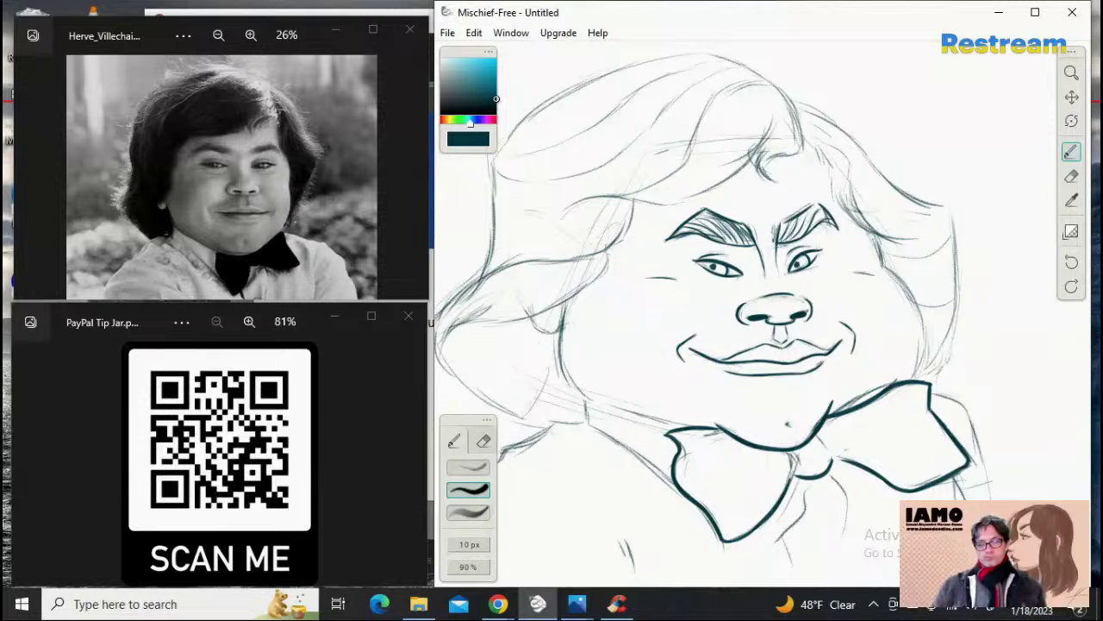
Step: Undo the inked right wing's lower edge, the knot's underside, and the left wing's inner and outer edges of the bow tie
key(ctrl+z)
key(ctrl+z)
key(ctrl+z)
key(ctrl+z)
key(ctrl+z)
key(ctrl+z)
key(ctrl+z)
key(ctrl+z)
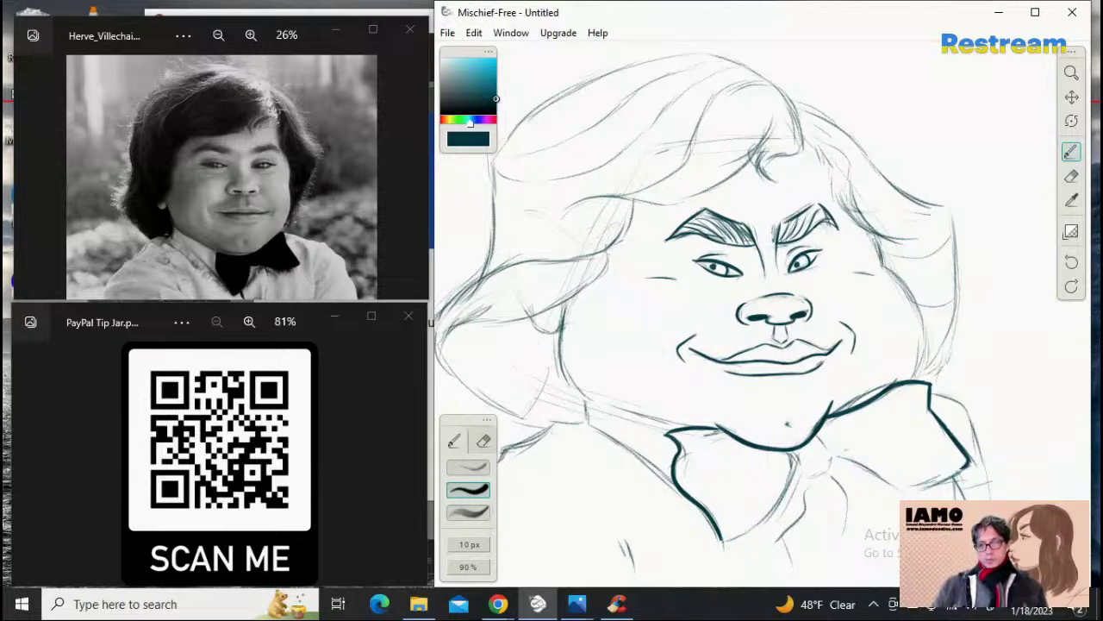
drag(698, 509, 676, 455)
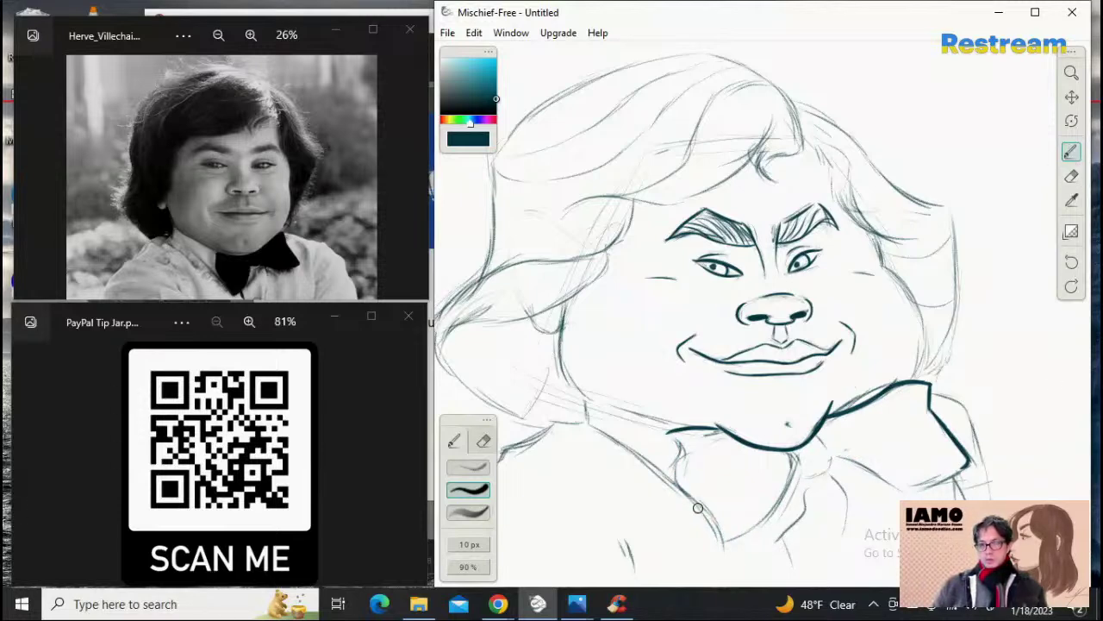
Step: Sketch a longer left wing tip with the light 8 px brush and erase the old sketch lines inside it
click(468, 468)
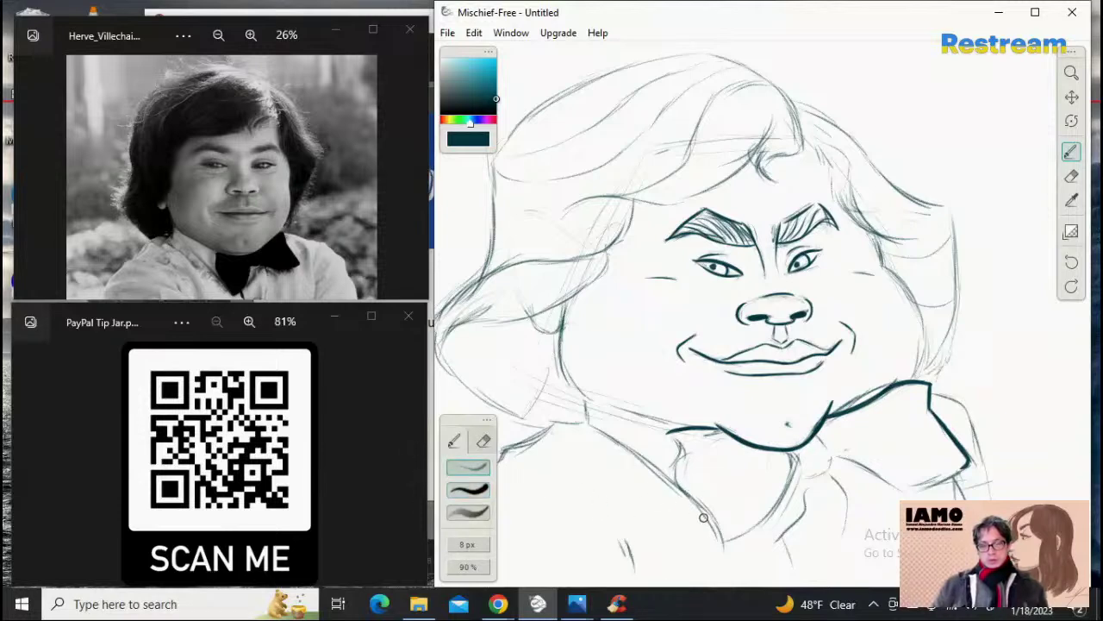
drag(695, 505, 709, 559)
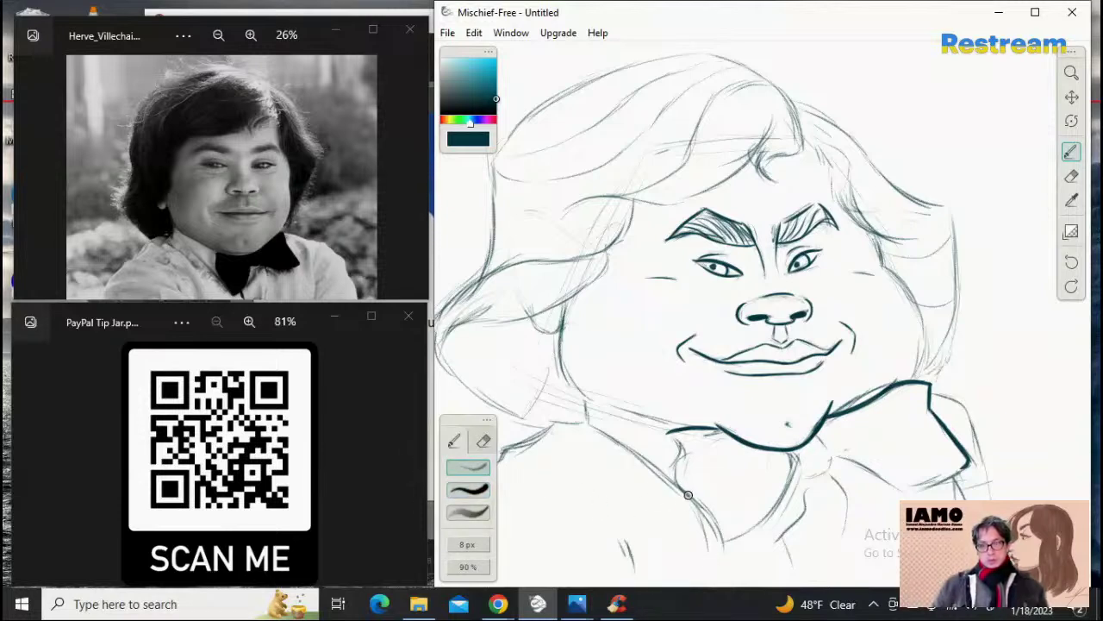
drag(688, 495, 712, 560)
mouse_move(698, 514)
mouse_down()
mouse_move(716, 563)
mouse_move(788, 487)
mouse_up()
drag(746, 550, 795, 467)
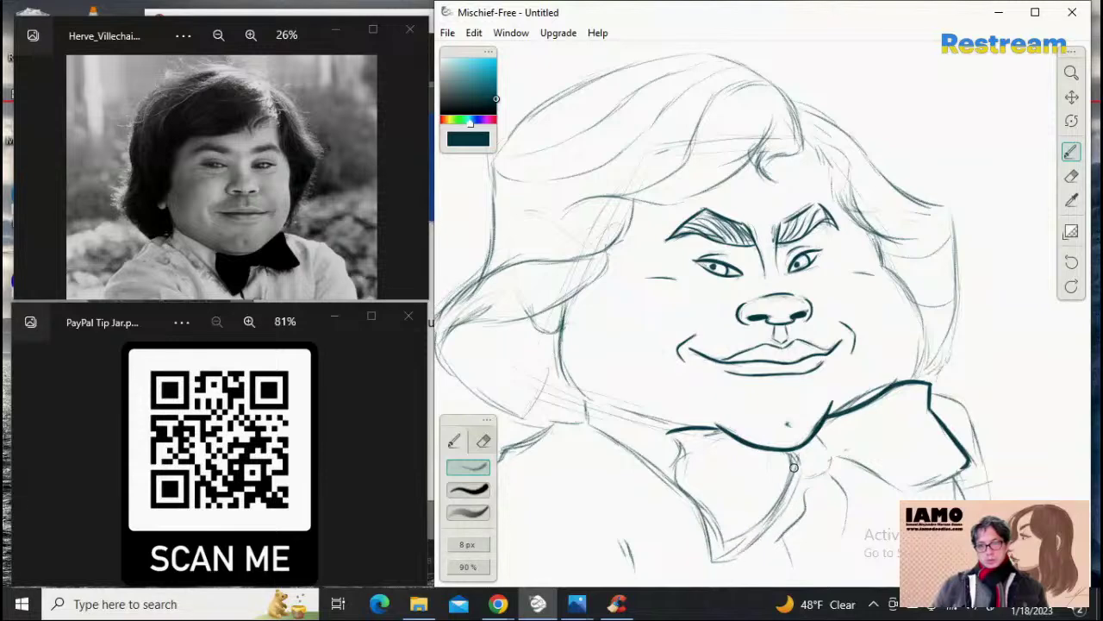
click(1071, 176)
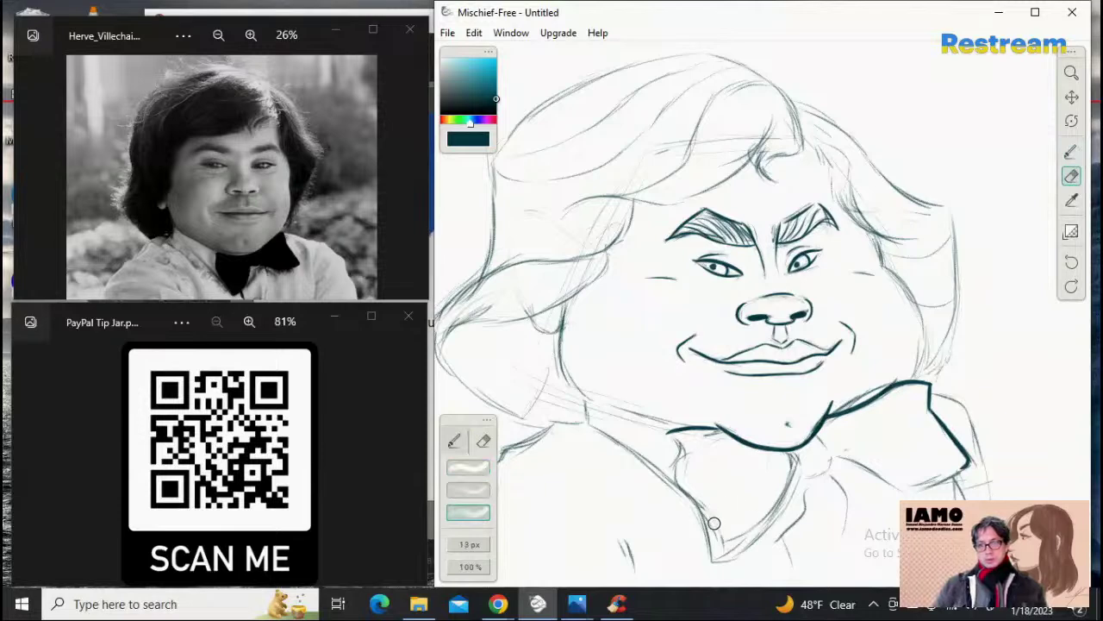
mouse_move(724, 540)
mouse_down()
mouse_move(774, 508)
mouse_move(787, 461)
mouse_up()
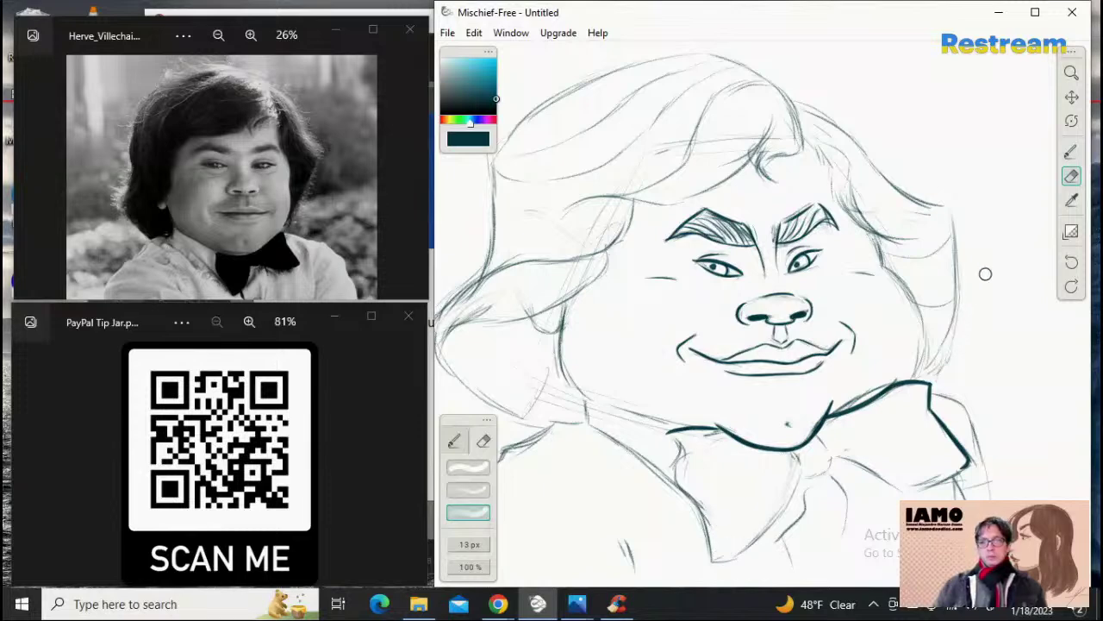
Step: Ink the upper corner of the bow tie's left wing and the upper part of its outer edge with the 10 px brush
click(1071, 153)
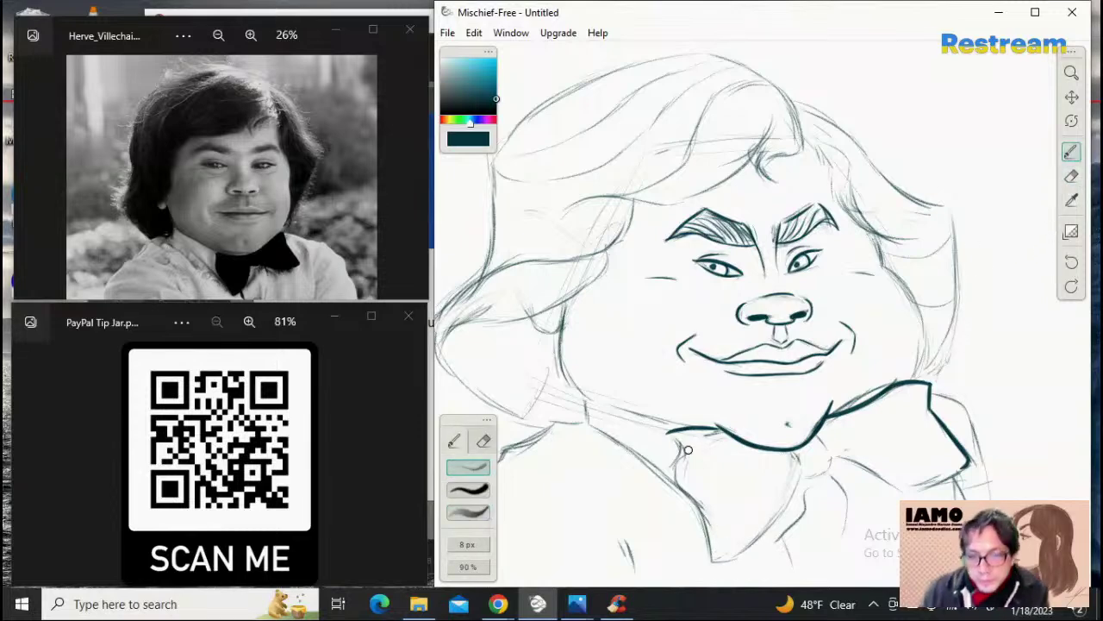
click(468, 488)
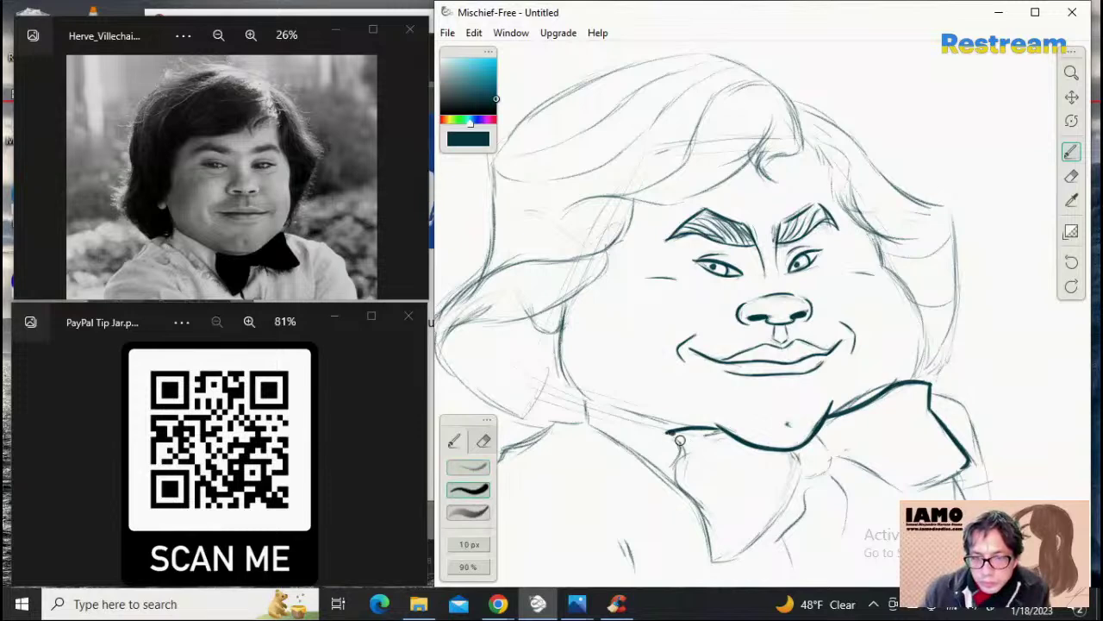
mouse_move(669, 431)
mouse_down()
mouse_move(682, 464)
mouse_move(677, 442)
mouse_move(664, 470)
mouse_move(680, 445)
mouse_move(665, 467)
mouse_move(684, 473)
mouse_move(680, 446)
mouse_move(677, 487)
mouse_move(687, 495)
mouse_move(681, 454)
mouse_move(677, 488)
mouse_up()
key(ctrl+z)
key(ctrl+z)
key(ctrl+z)
key(ctrl+z)
key(ctrl+z)
mouse_move(680, 450)
mouse_down()
mouse_move(679, 486)
mouse_move(703, 526)
mouse_up()
key(ctrl+z)
key(ctrl+z)
key(ctrl+z)
key(ctrl+z)
Step: Extend the left wing's inked outer edge down to the newly sketched bottom tip
drag(676, 484, 705, 532)
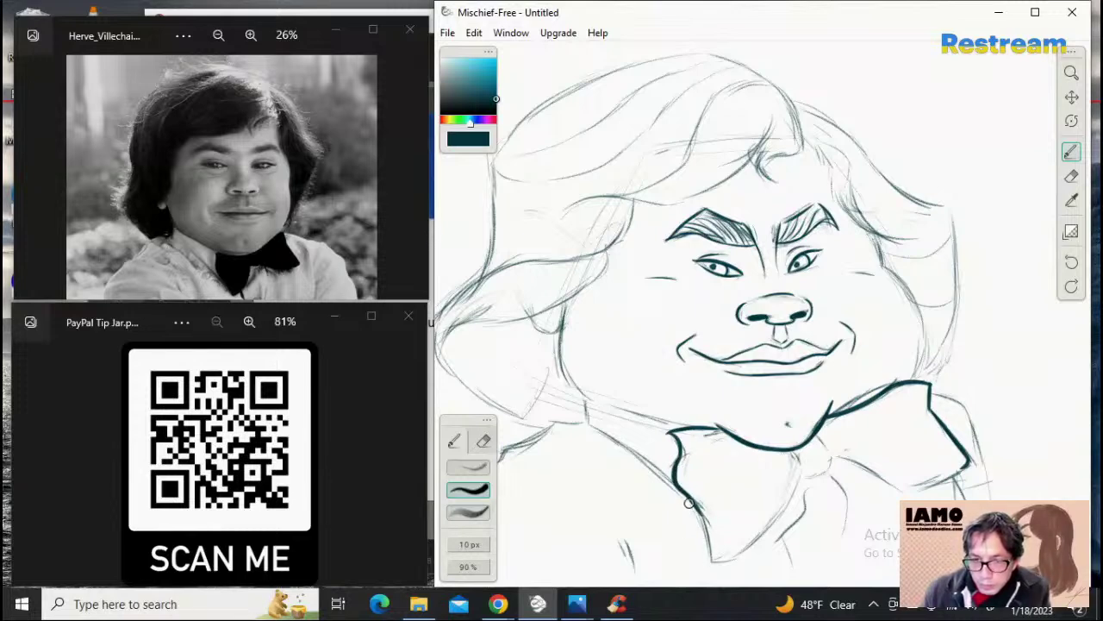
key(ctrl+z)
mouse_move(678, 487)
mouse_down()
mouse_move(707, 544)
mouse_move(676, 487)
mouse_move(705, 522)
mouse_move(691, 499)
mouse_move(712, 565)
mouse_up()
key(ctrl+z)
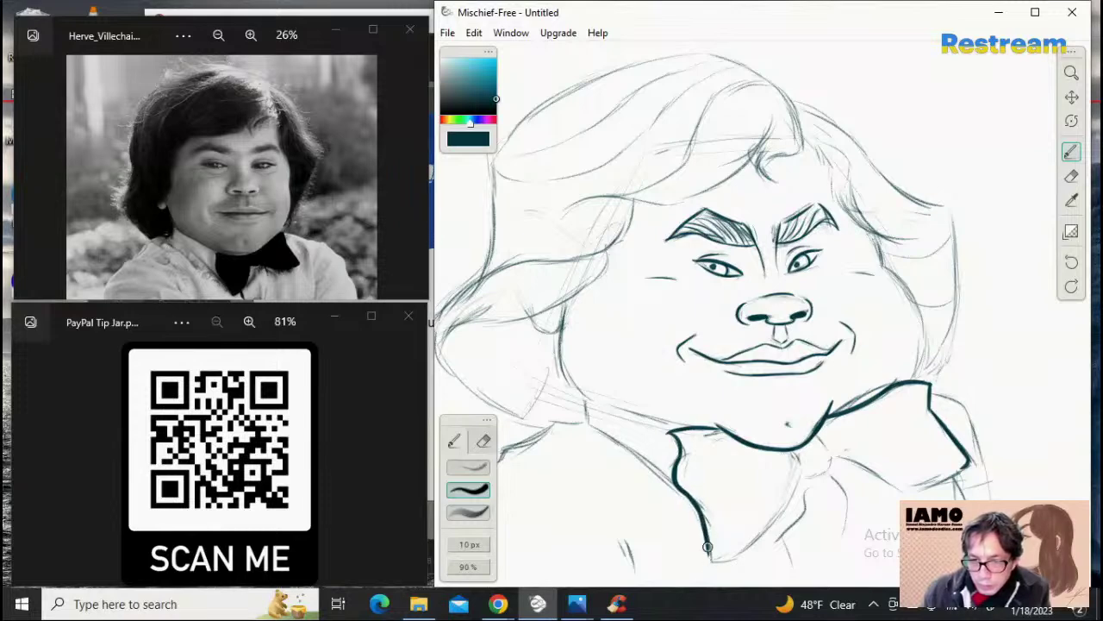
key(ctrl+z)
drag(700, 515, 709, 561)
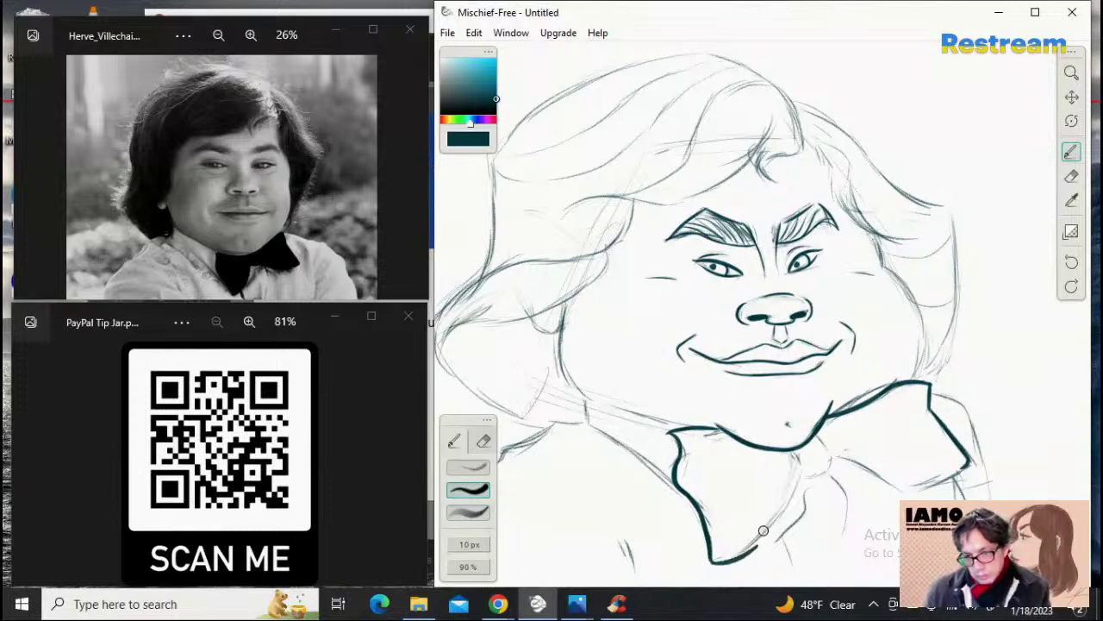
Step: Ink the first part of the left wing's inner edge, rising from the bottom tip along the sketch
drag(713, 561, 768, 528)
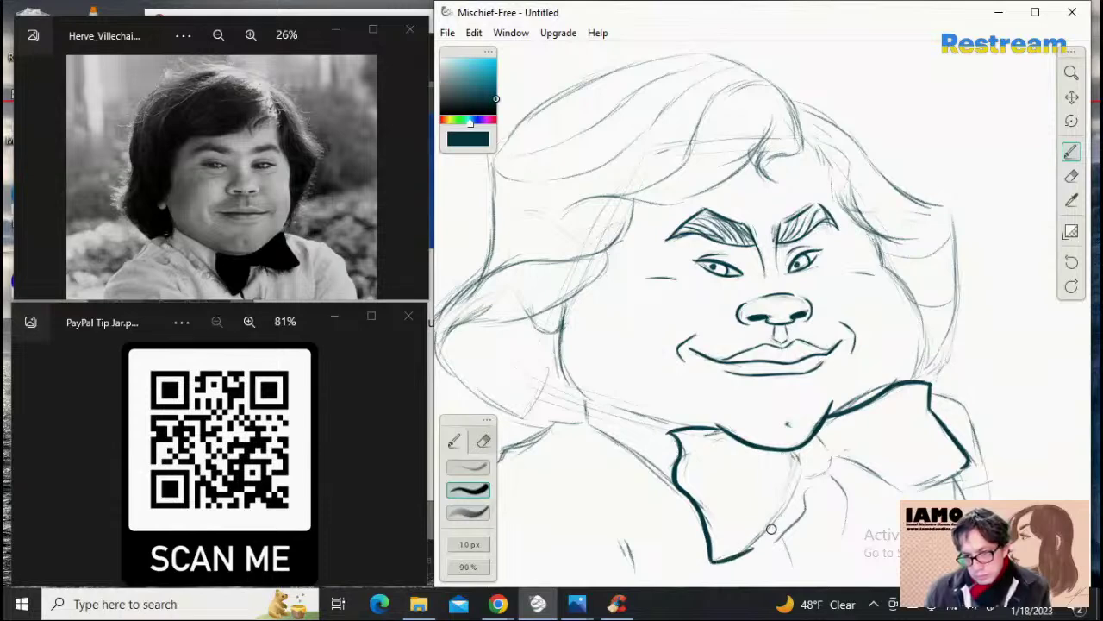
key(ctrl+z)
mouse_move(713, 561)
mouse_down()
mouse_move(772, 525)
mouse_move(741, 551)
mouse_move(763, 540)
mouse_move(788, 505)
mouse_up()
key(ctrl+z)
key(ctrl+z)
key(ctrl+z)
Step: Continue the left wing's inner edge in a smooth curve up to the bow tie knot
drag(755, 543, 806, 479)
key(ctrl+z)
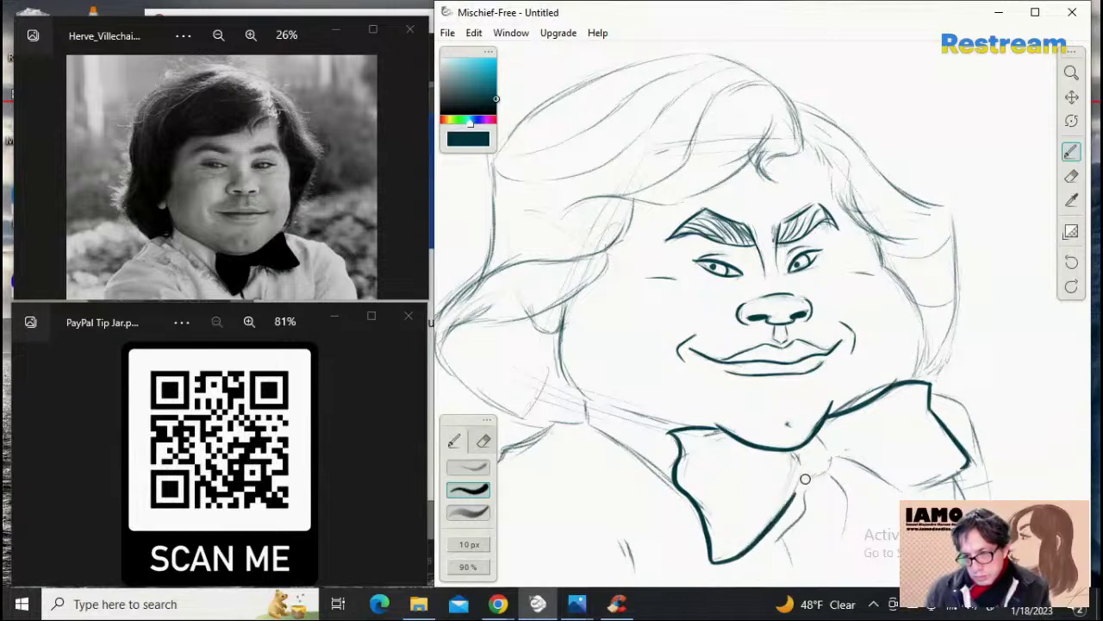
key(ctrl+z)
drag(759, 542, 802, 474)
key(ctrl+z)
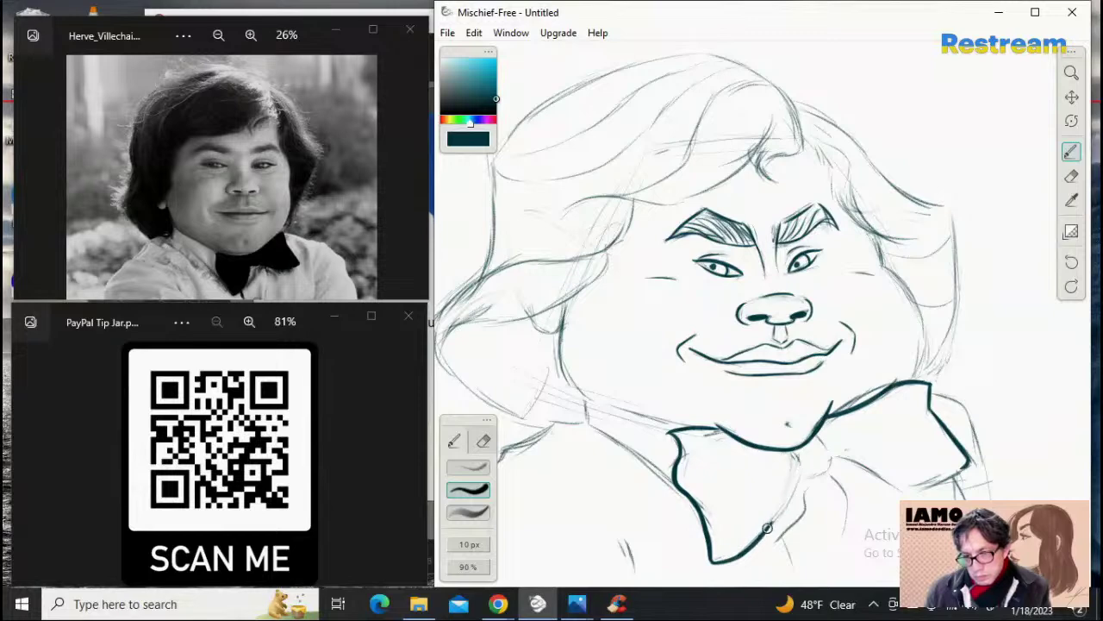
drag(761, 536, 791, 493)
key(ctrl+z)
drag(764, 533, 797, 490)
key(ctrl+z)
drag(760, 538, 799, 476)
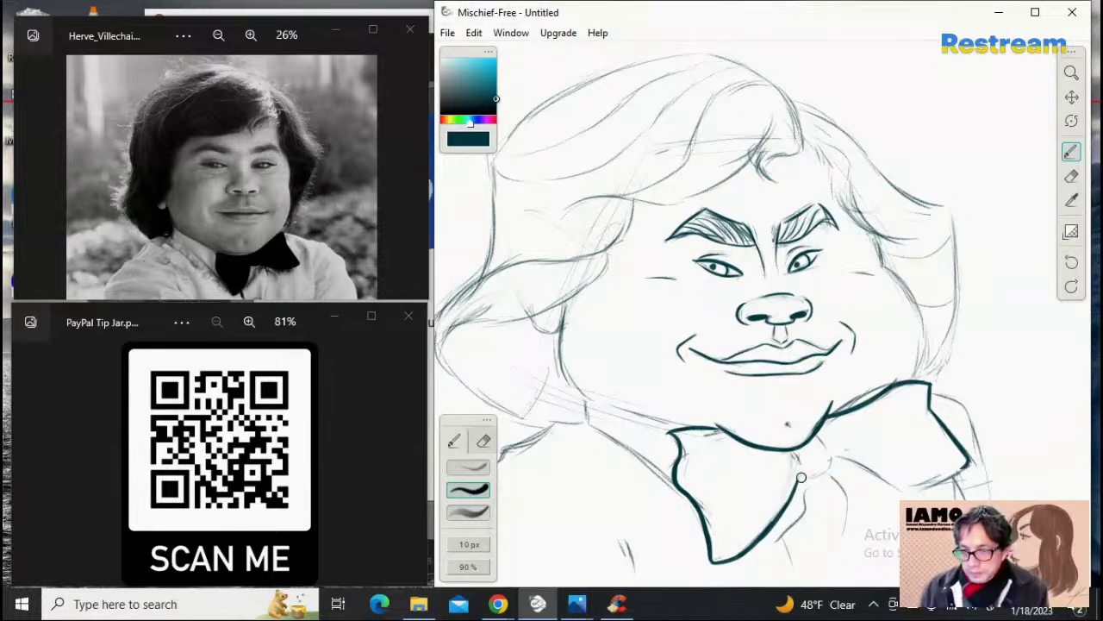
Step: Ink the curved underside of the knot and the right wing's lower edge out to its outer corner
drag(804, 480, 835, 455)
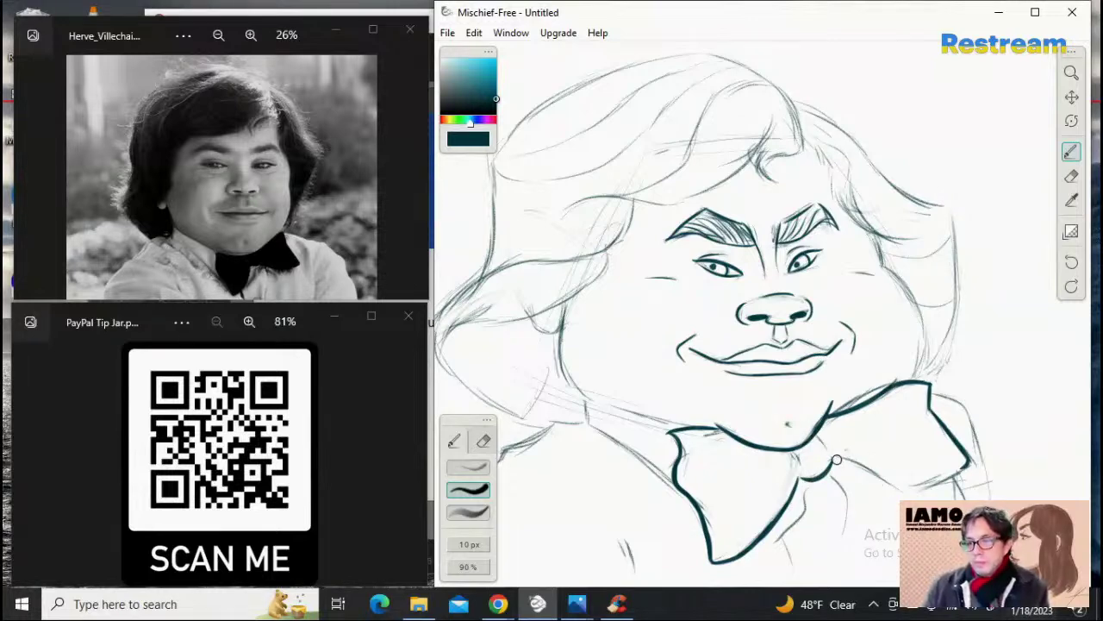
drag(831, 455, 923, 492)
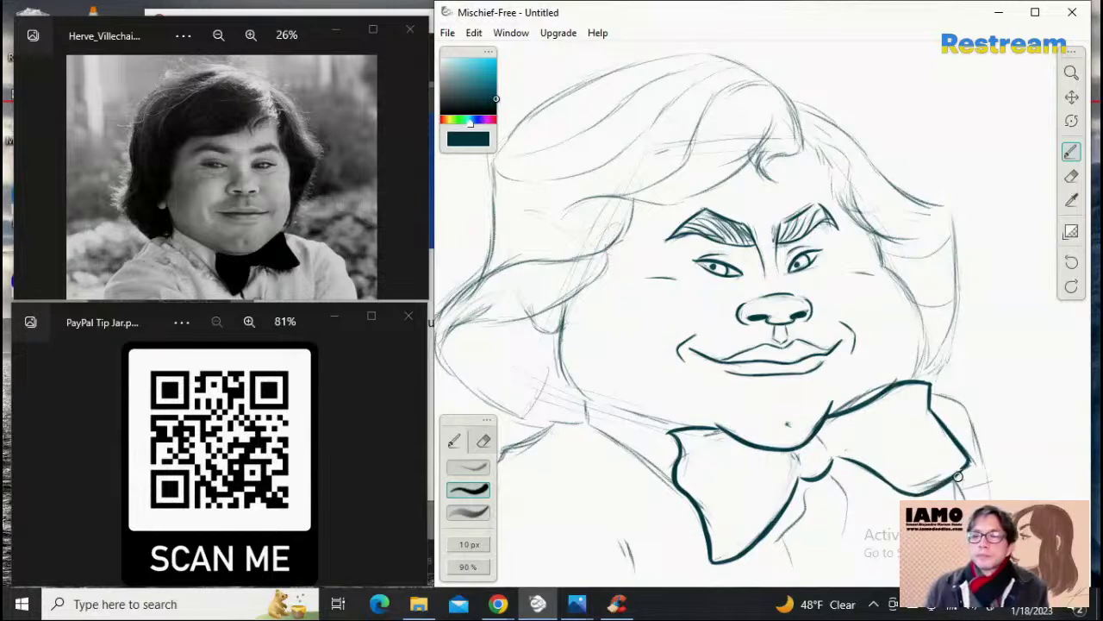
key(z)
drag(966, 473, 974, 475)
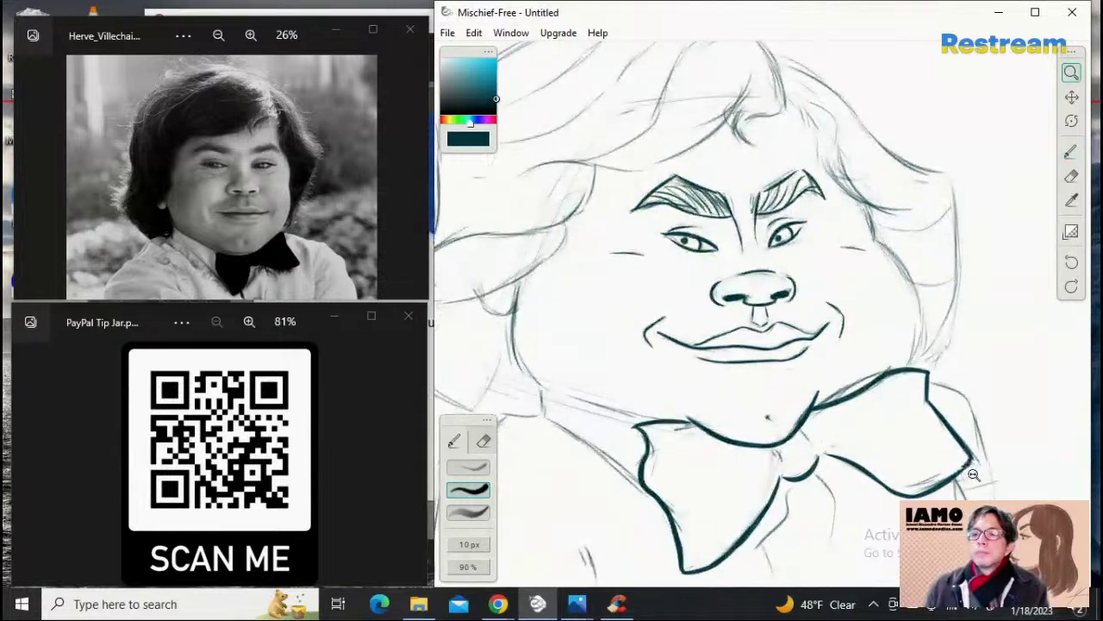
key(b)
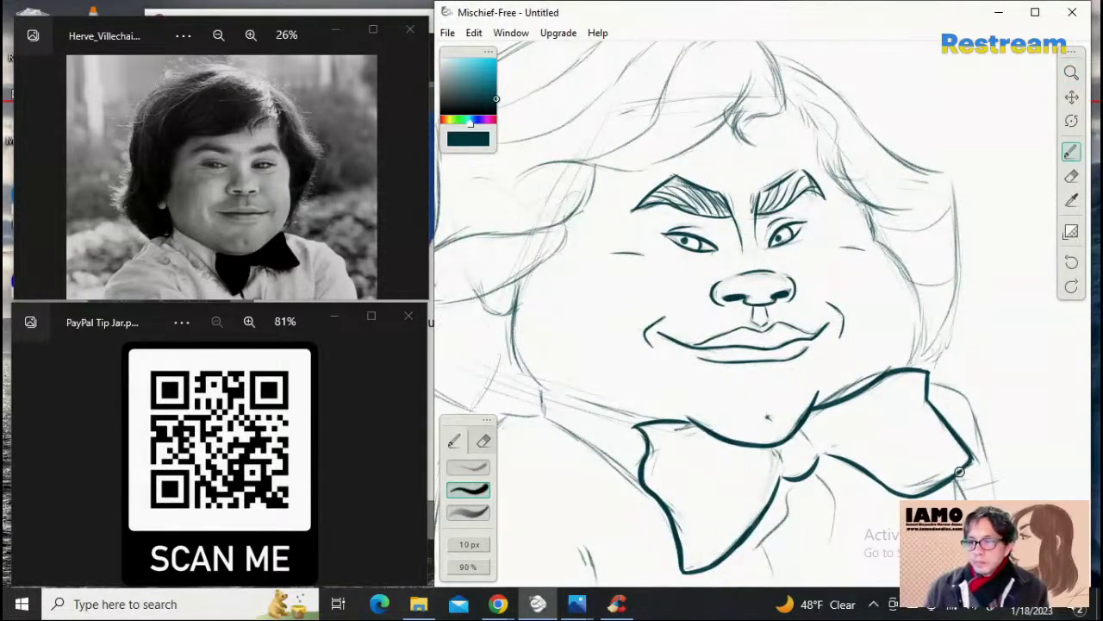
Step: Ink the right cheek contour from beside the eye, curving outward and down the side of the face
click(1071, 74)
mouse_move(925, 146)
mouse_down()
mouse_move(850, 162)
mouse_move(927, 160)
mouse_move(965, 188)
mouse_move(1063, 151)
mouse_up()
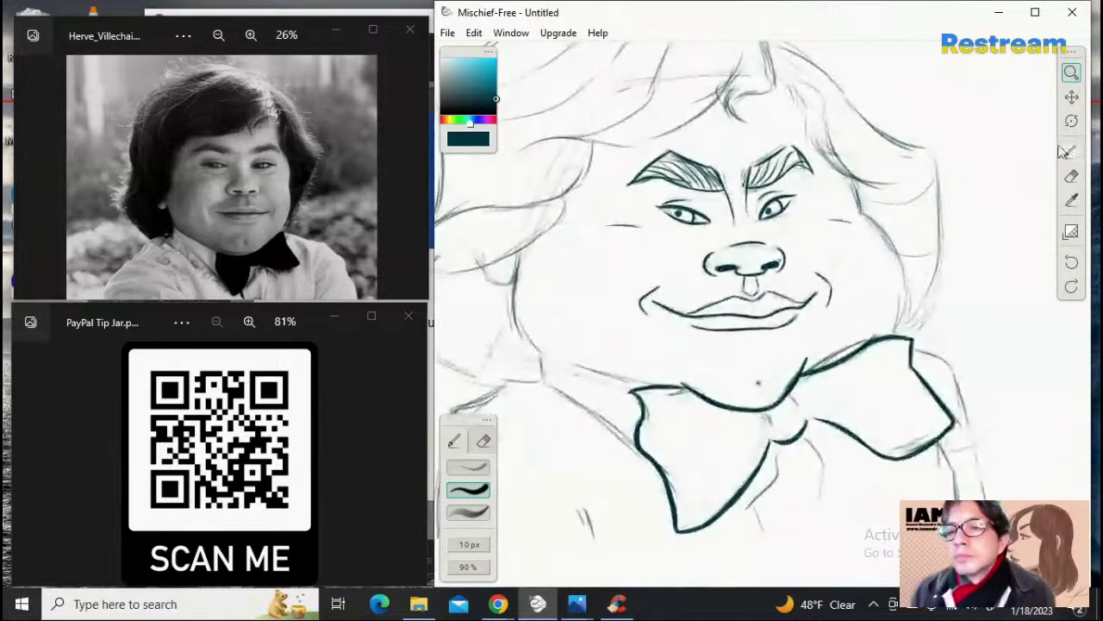
click(1071, 151)
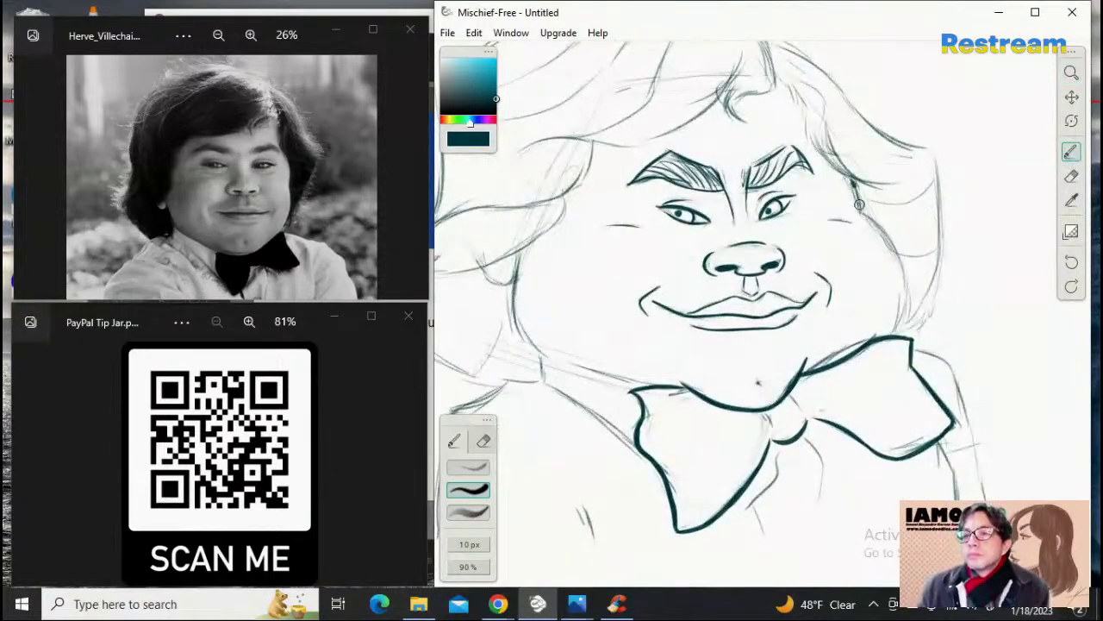
drag(860, 211, 901, 266)
key(ctrl+z)
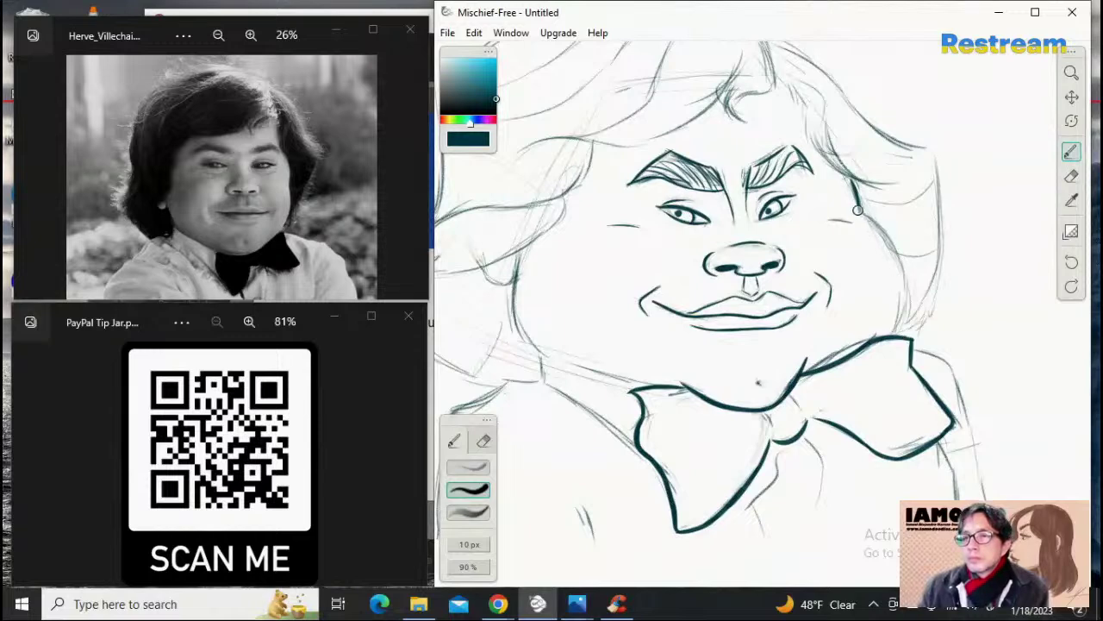
drag(859, 210, 903, 271)
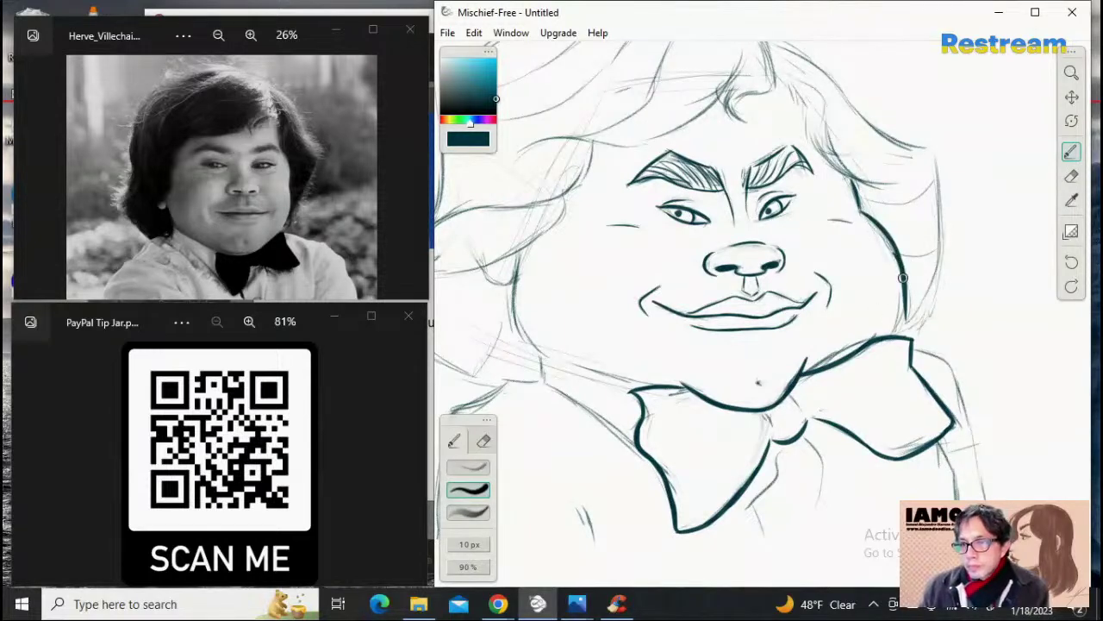
key(ctrl+z)
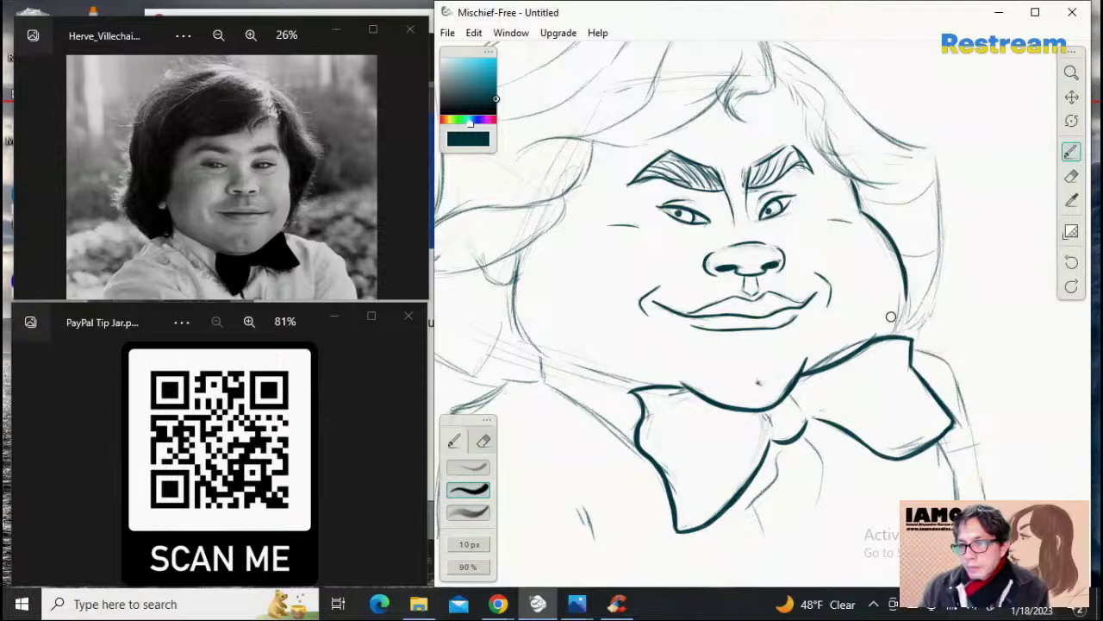
Step: Extend the right cheek contour down to the top edge of the bow tie's right wing
drag(906, 286, 905, 309)
key(ctrl+z)
drag(902, 265, 899, 305)
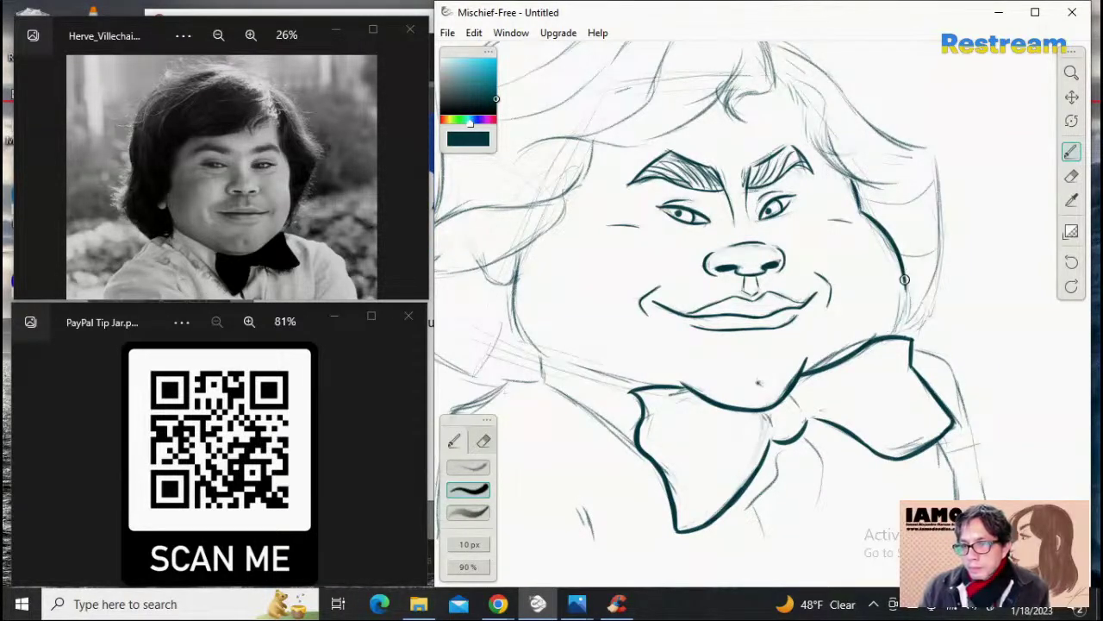
drag(904, 271, 902, 335)
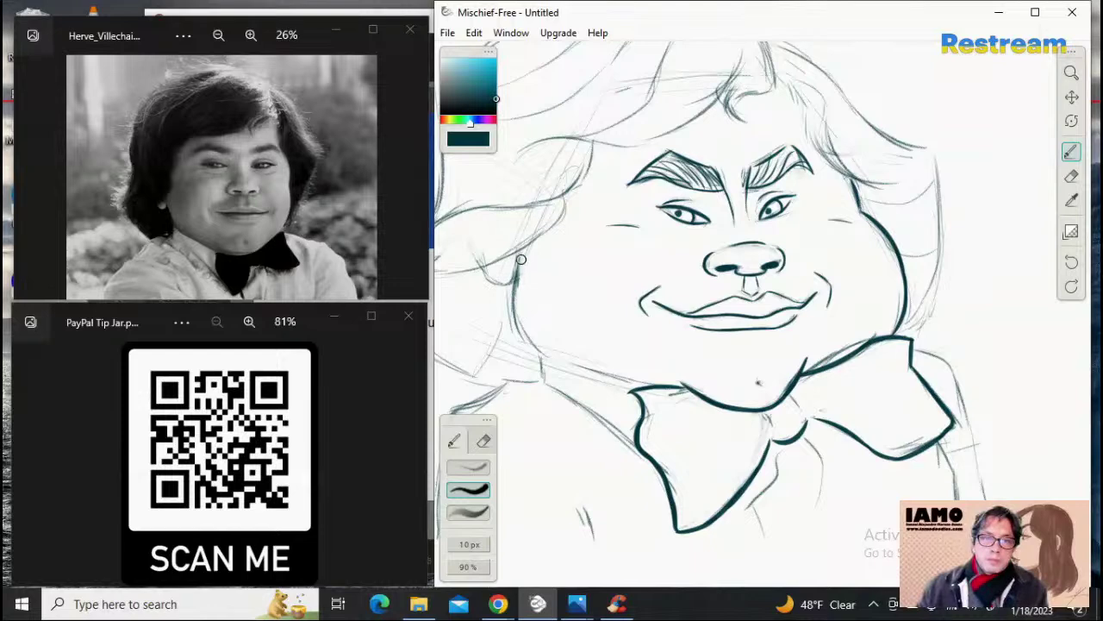
Step: Ink the upper part of the left cheek contour, running down from the hair beside the earlobe
key(ctrl+z)
drag(523, 245, 514, 309)
key(ctrl+z)
drag(521, 246, 511, 328)
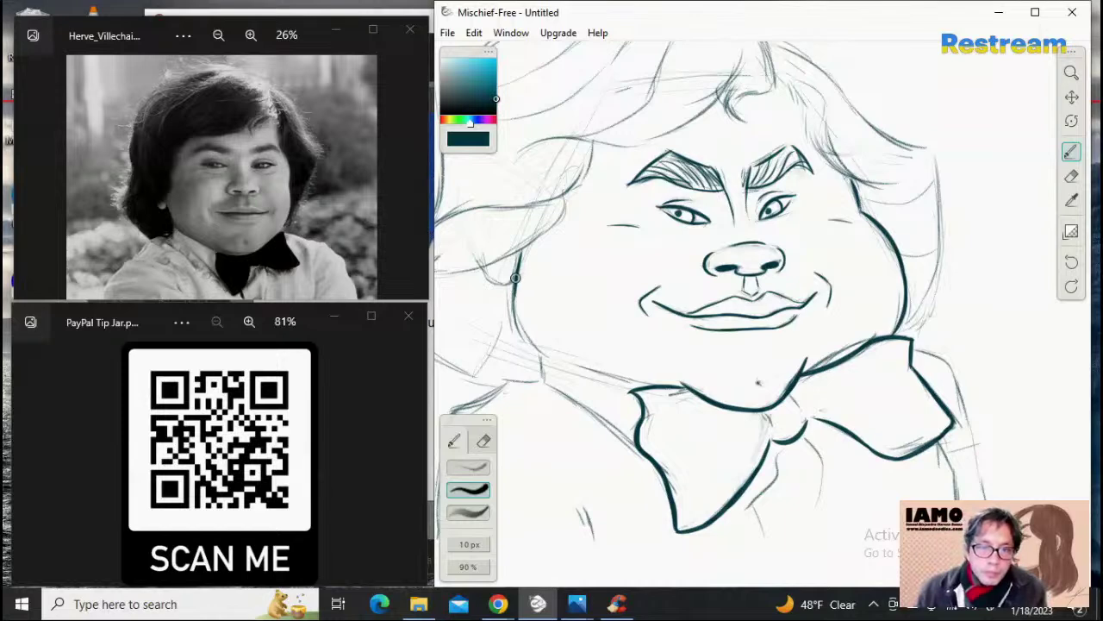
drag(514, 277, 540, 351)
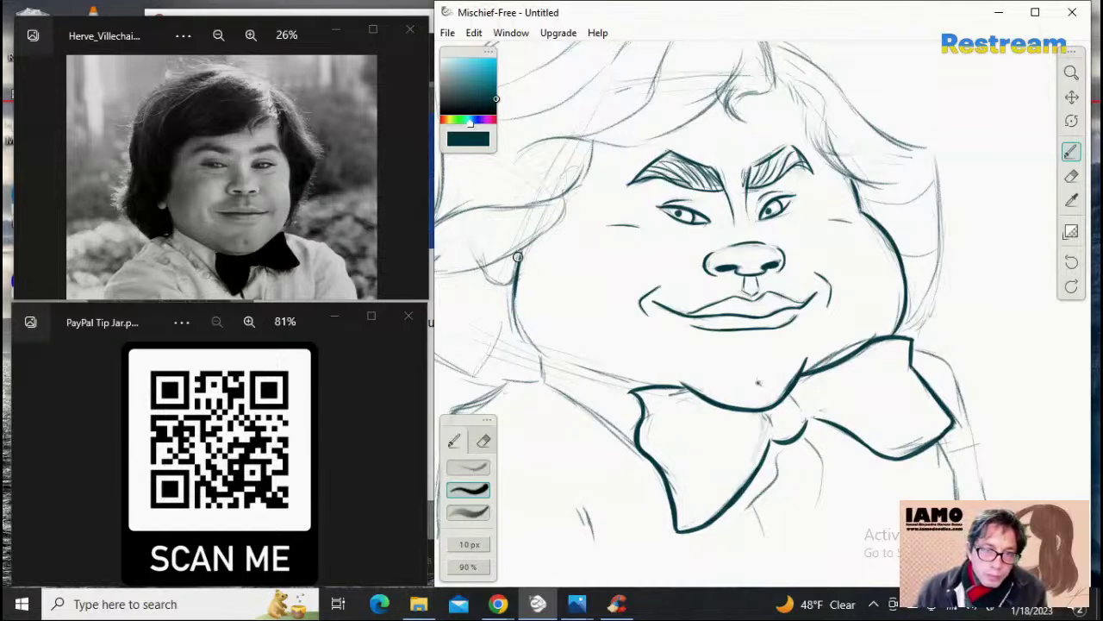
drag(517, 257, 513, 278)
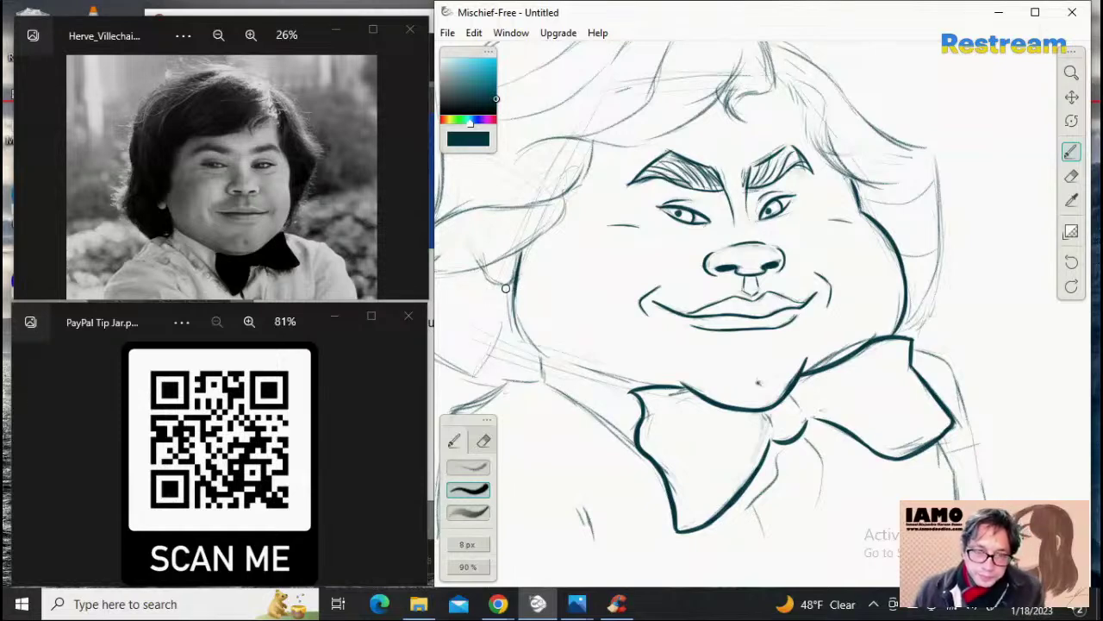
Step: Try to ink the left cheek contour curving down toward the jaw with the 8 px brush
drag(515, 287, 522, 331)
key(ctrl+z)
drag(519, 266, 524, 336)
key(ctrl+z)
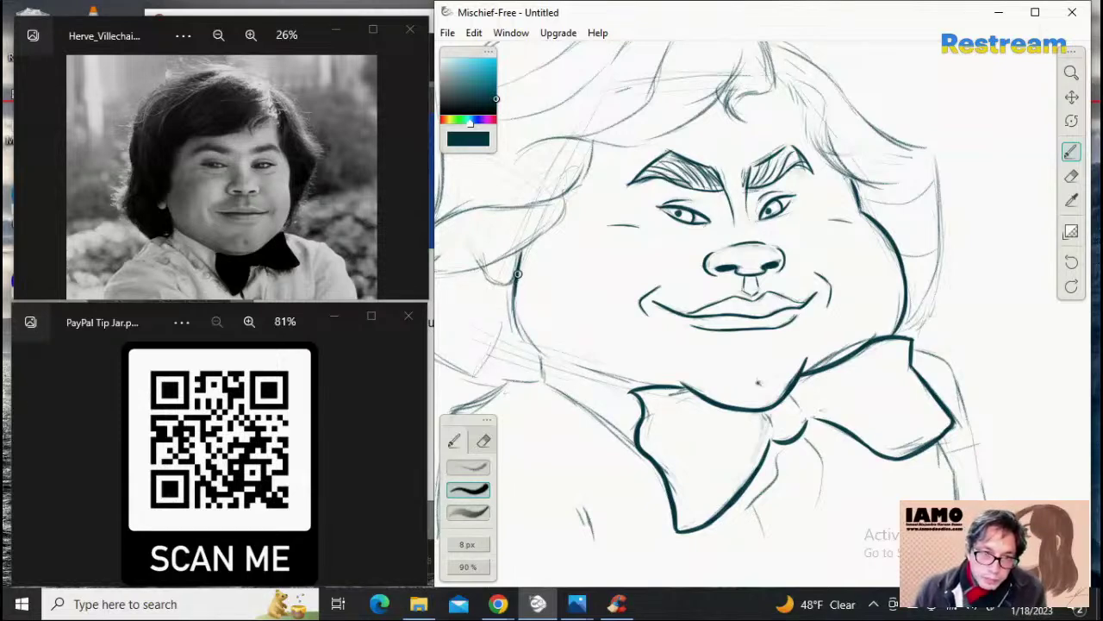
drag(518, 270, 523, 340)
key(ctrl+z)
mouse_move(519, 269)
mouse_down()
mouse_move(521, 332)
mouse_move(562, 369)
mouse_up()
key(ctrl+z)
drag(513, 300, 556, 360)
key(ctrl+z)
key(ctrl+z)
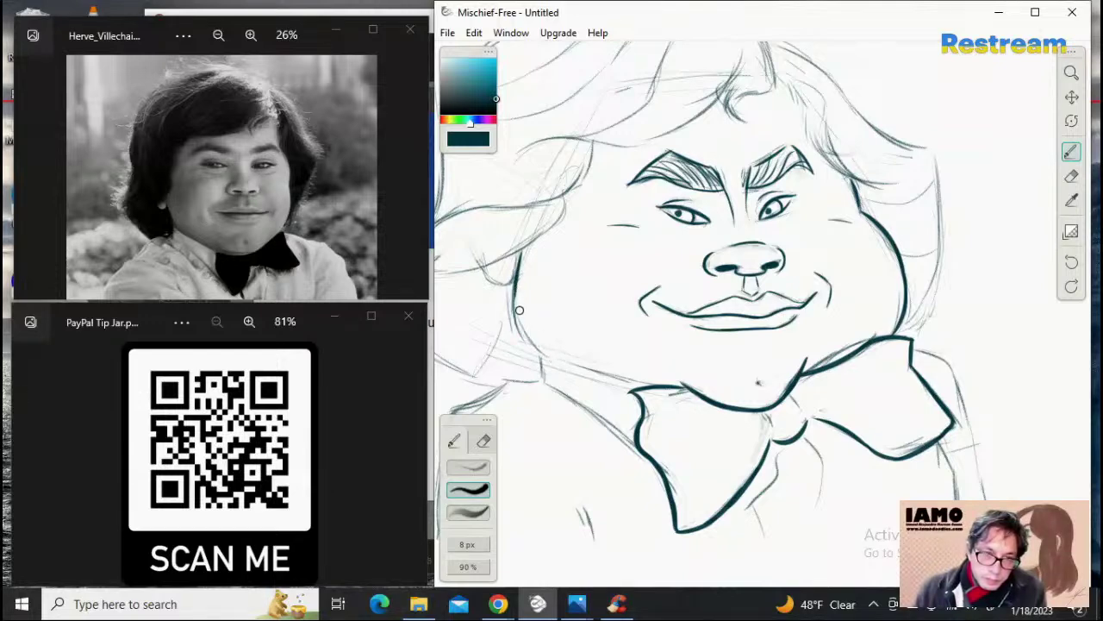
Step: Ink the lower left cheek contour, curving down and inward toward the jaw
drag(515, 284, 522, 338)
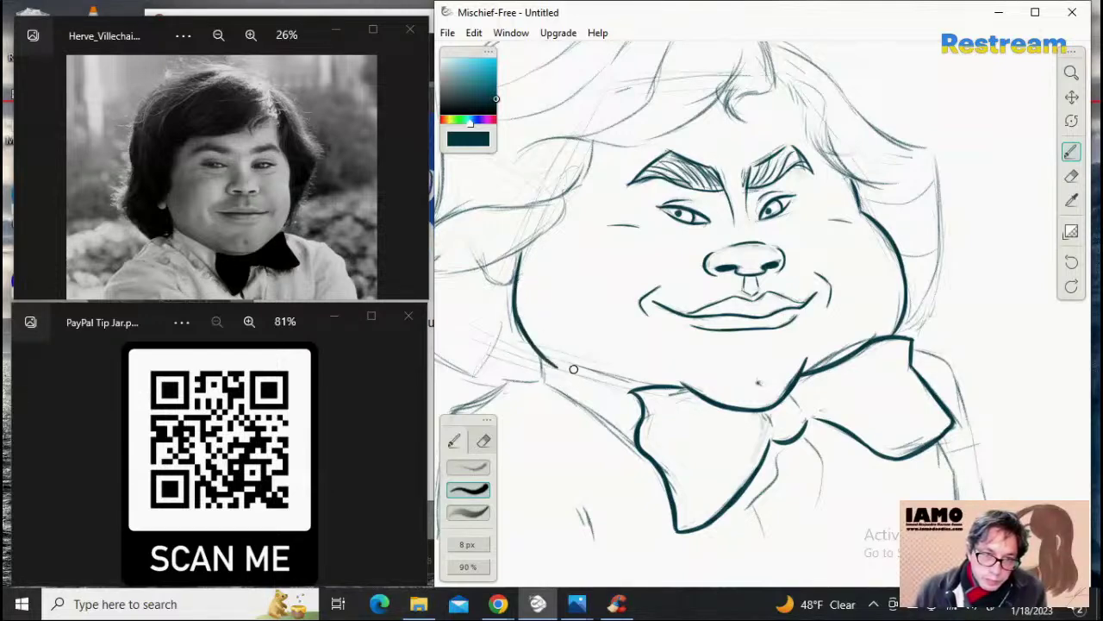
drag(521, 330, 560, 364)
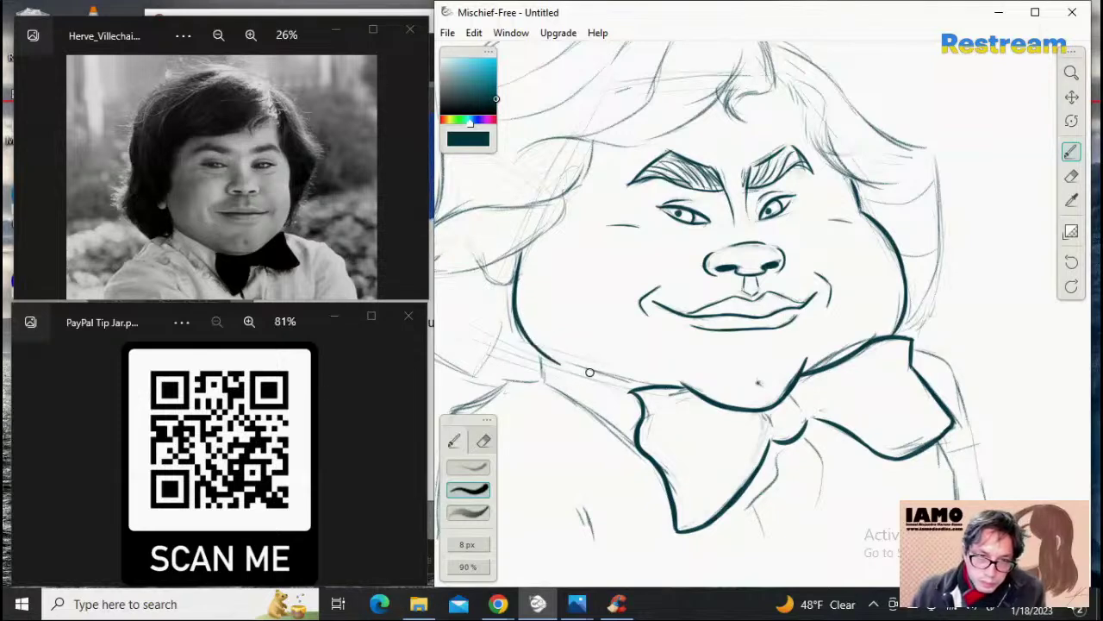
key(ctrl+z)
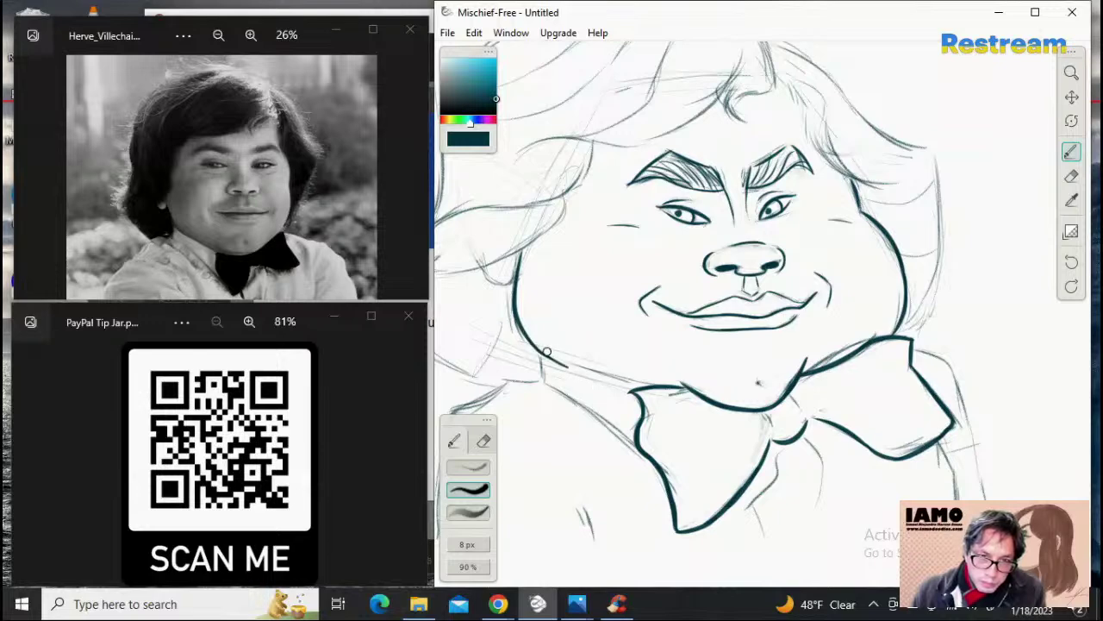
key(ctrl+z)
Step: Ink the jawline from the left cheek to the bow tie's left wing, adding the short neck and shoulder lines below it
mouse_move(534, 347)
mouse_down()
mouse_move(597, 379)
mouse_move(546, 355)
mouse_move(619, 384)
mouse_move(540, 352)
mouse_move(664, 389)
mouse_move(629, 388)
mouse_move(641, 378)
mouse_move(618, 375)
mouse_move(666, 389)
mouse_up()
key(ctrl+z)
key(ctrl+z)
key(ctrl+z)
key(ctrl+z)
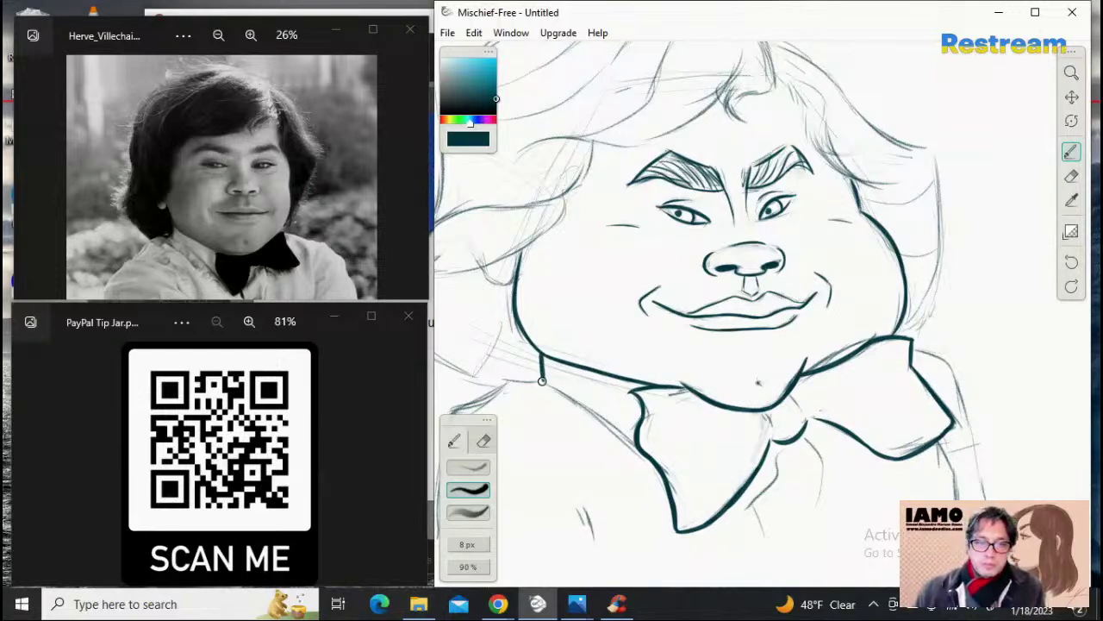
drag(541, 380, 502, 381)
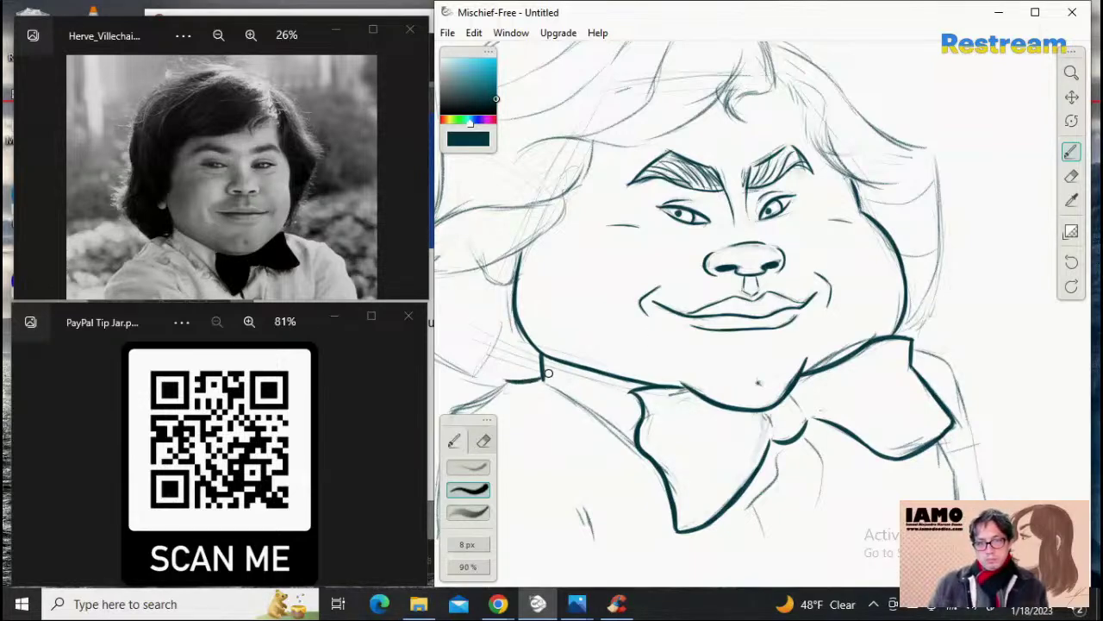
Step: Ink the hair's top outline from the crown curving down to the right toward the forelock
click(1072, 73)
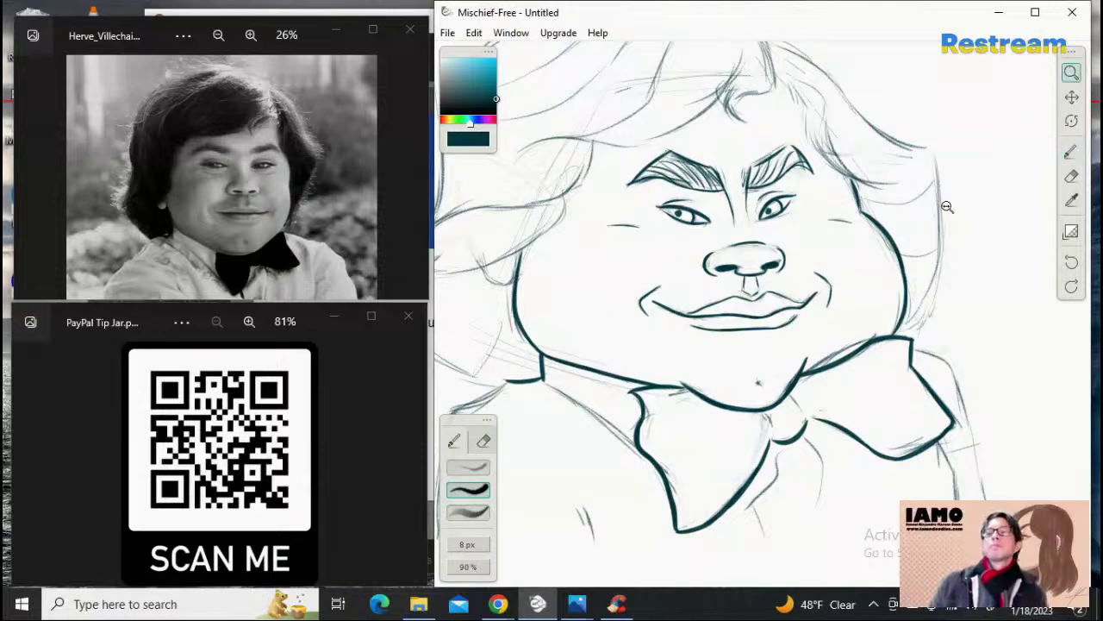
mouse_move(963, 204)
mouse_down()
mouse_move(868, 208)
mouse_move(932, 209)
mouse_up()
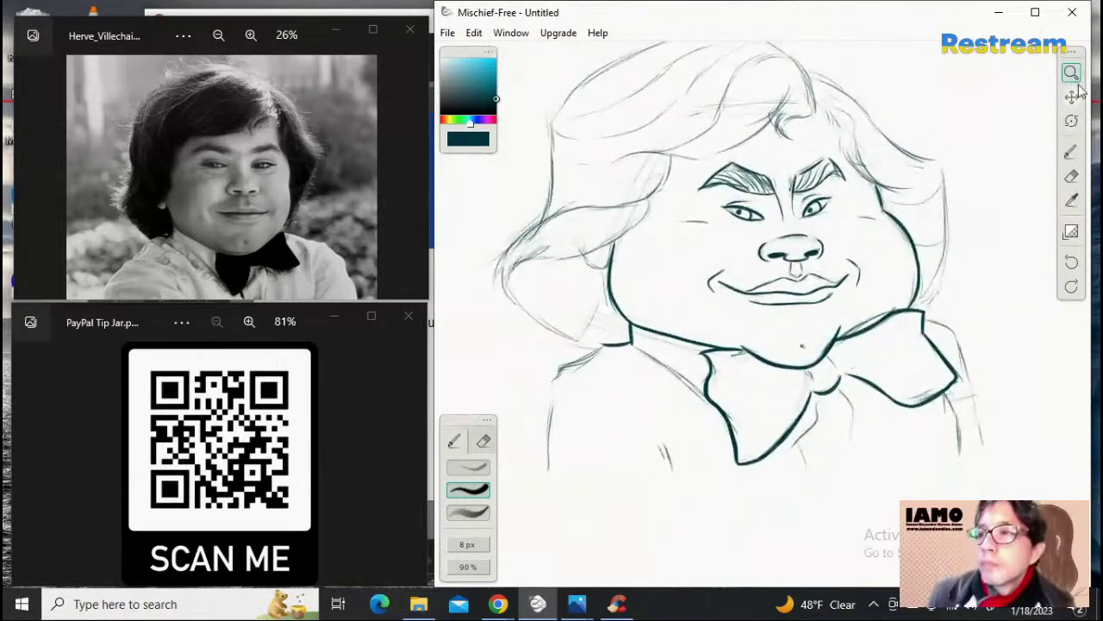
mouse_move(873, 241)
mouse_down()
mouse_move(921, 391)
mouse_move(992, 248)
mouse_up()
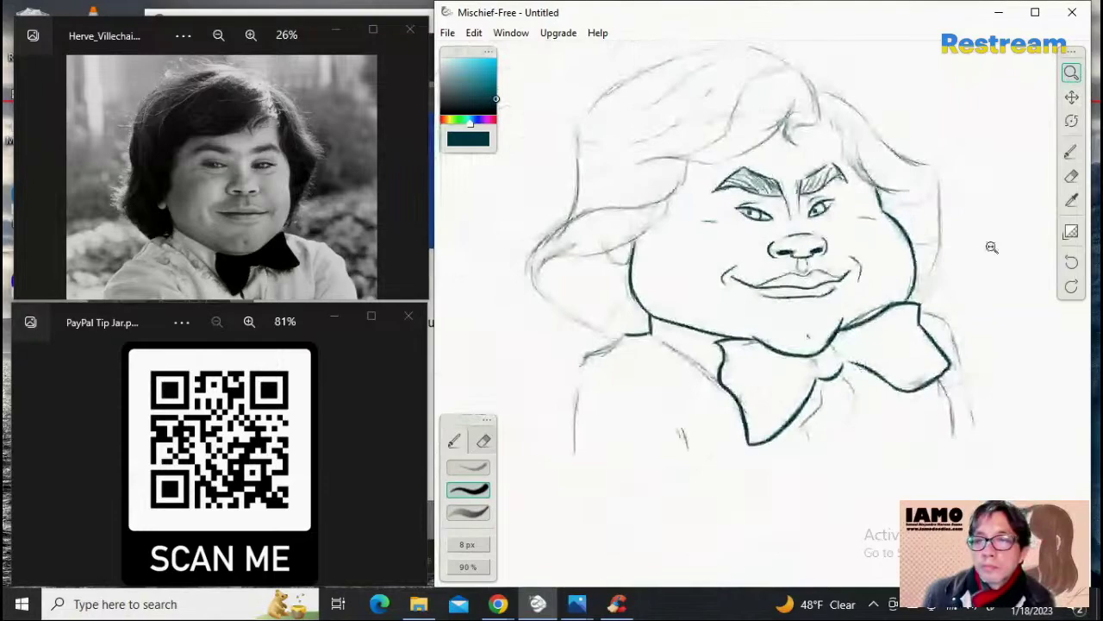
click(1071, 96)
mouse_move(1024, 101)
mouse_down()
mouse_move(1099, 242)
mouse_move(1048, 203)
mouse_up()
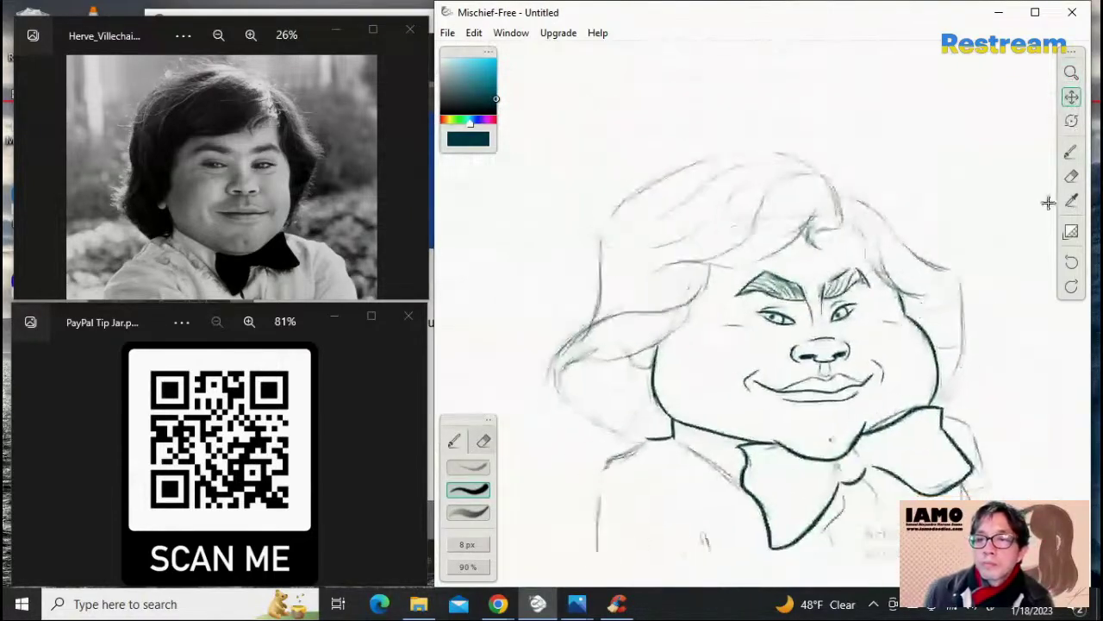
click(1071, 72)
mouse_move(879, 216)
mouse_down()
mouse_move(960, 212)
mouse_move(896, 222)
mouse_up()
click(1071, 151)
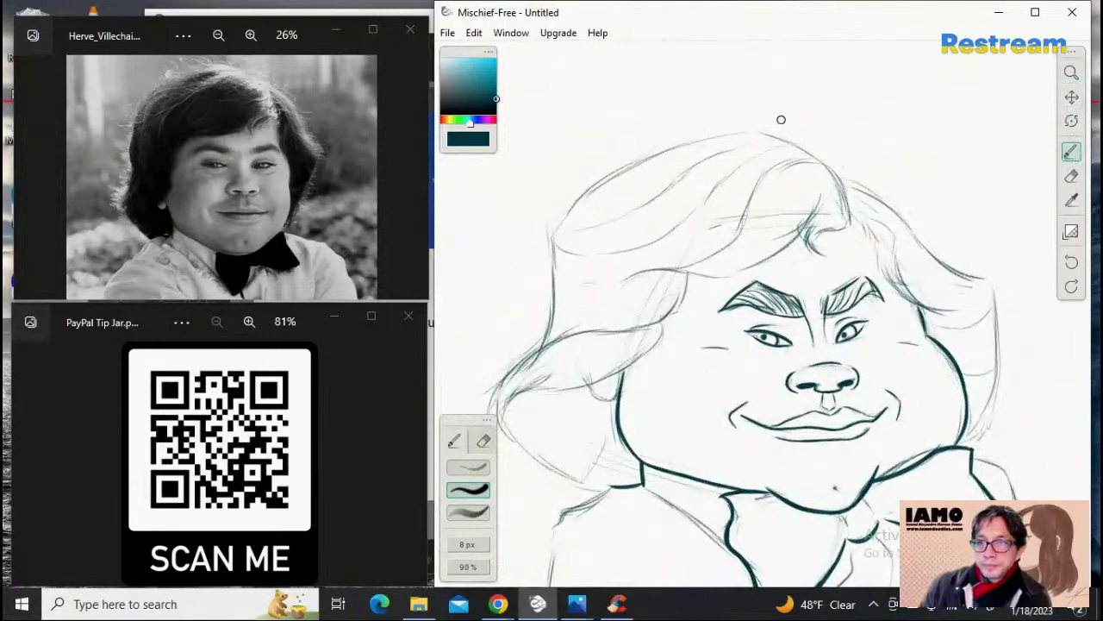
mouse_move(746, 125)
mouse_down()
mouse_move(852, 180)
mouse_move(865, 195)
mouse_move(805, 152)
mouse_move(839, 205)
mouse_up()
key(ctrl+z)
key(ctrl+z)
drag(756, 133, 839, 178)
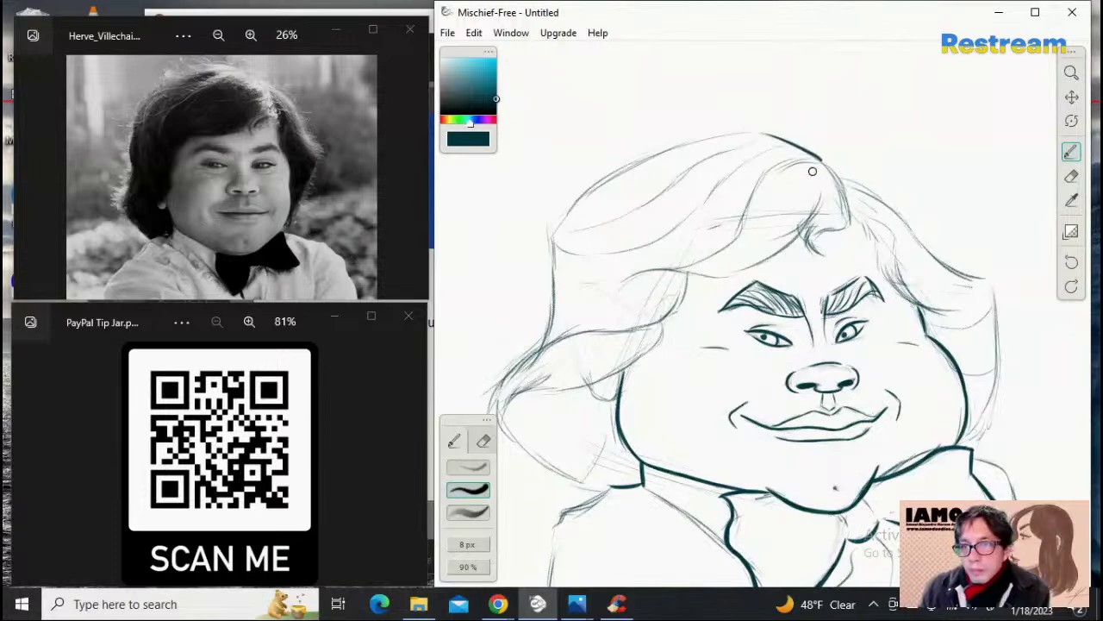
key(ctrl+z)
mouse_move(756, 131)
mouse_down()
mouse_move(845, 184)
mouse_move(755, 129)
mouse_move(840, 183)
mouse_move(850, 226)
mouse_up()
key(ctrl+z)
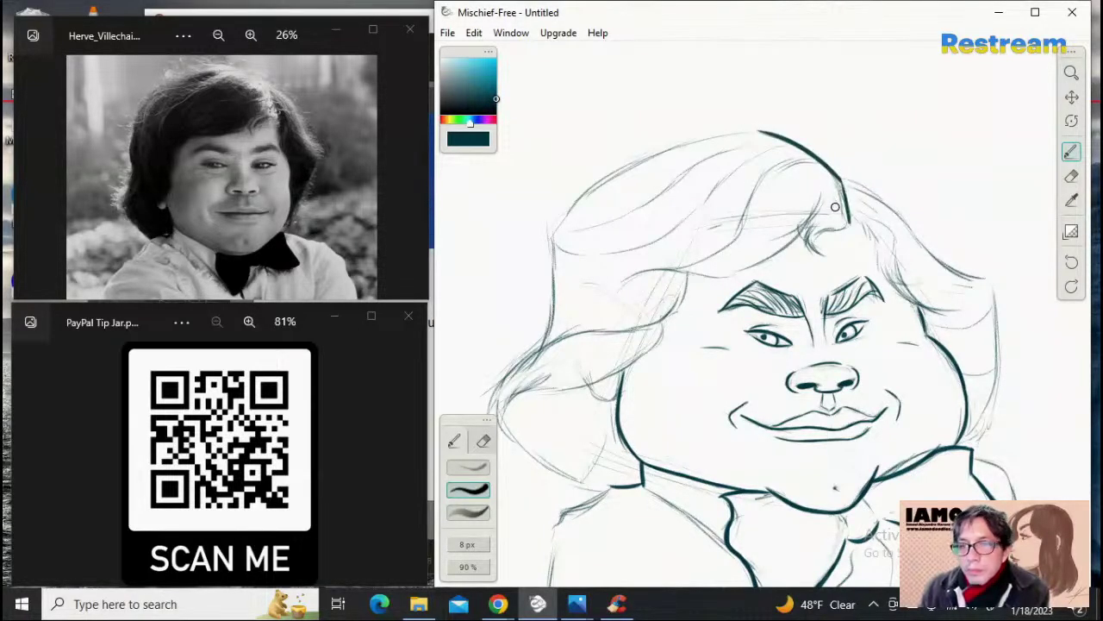
Step: Redraw the short, steep end of the crown line running down the right side of the forelock
key(ctrl+z)
drag(838, 179, 850, 228)
key(ctrl+z)
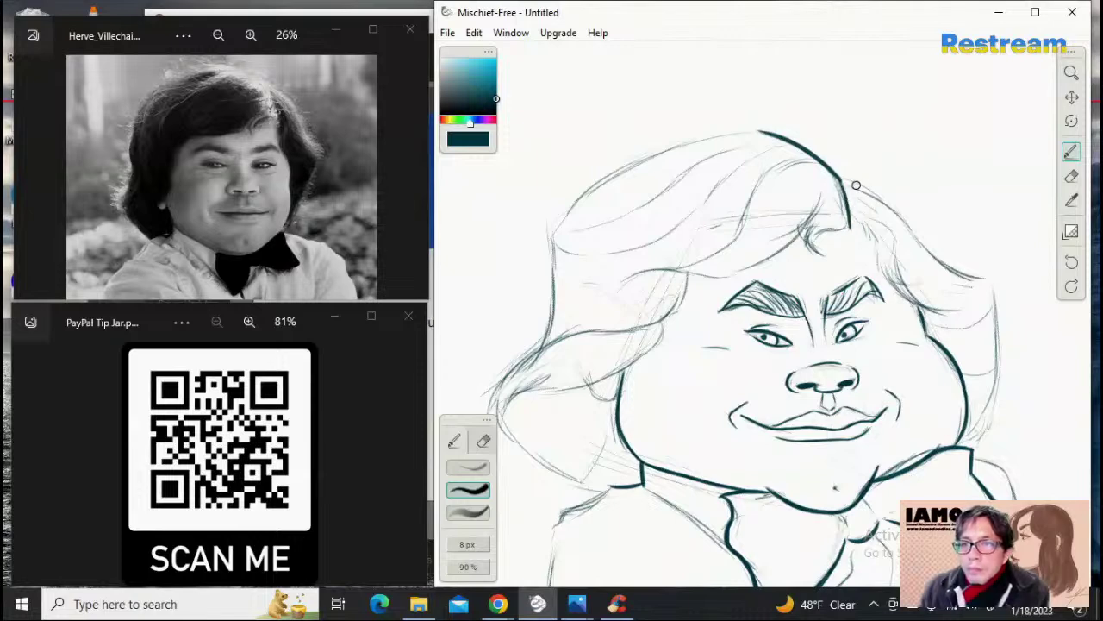
key(ctrl+z)
drag(842, 181, 850, 227)
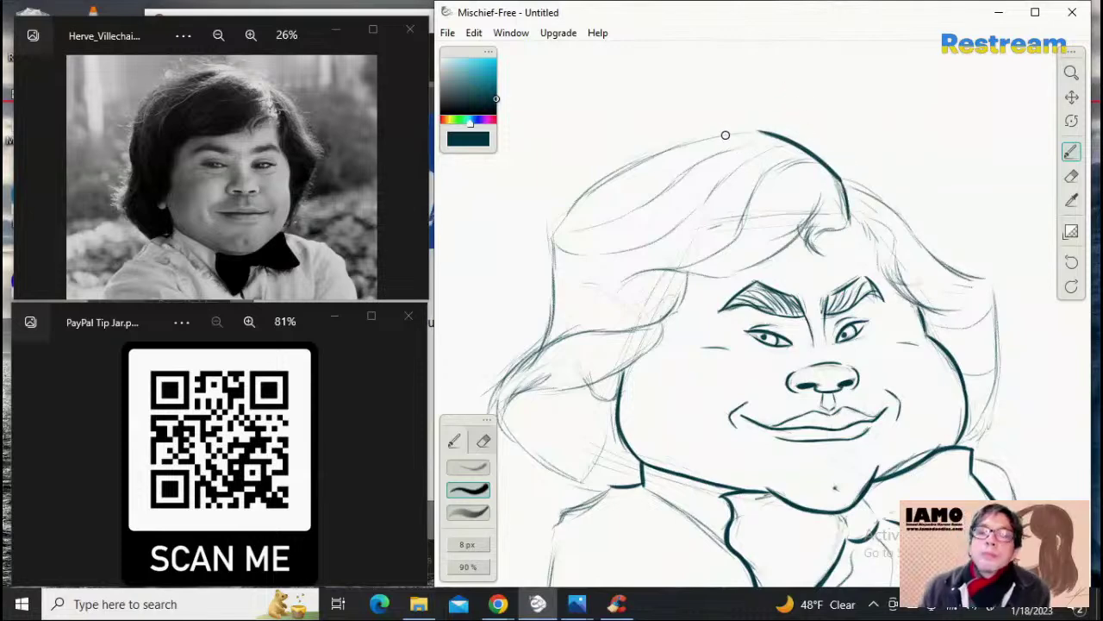
Step: Try to ink the hair's top outline sweeping from the crown down toward the left
drag(747, 133, 659, 155)
key(ctrl+z)
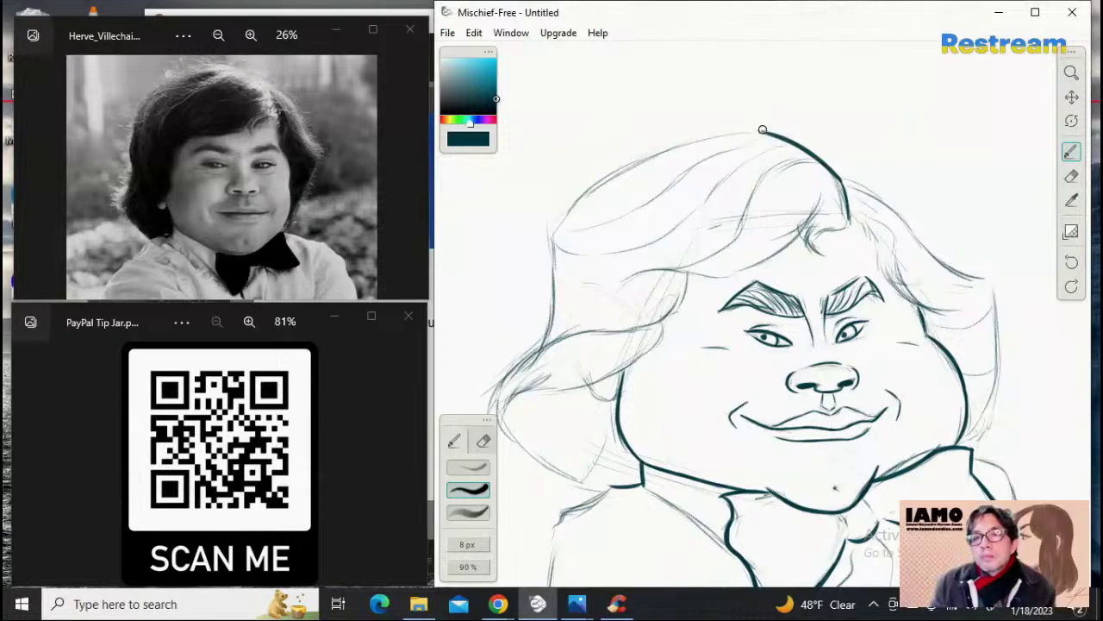
drag(762, 130, 621, 164)
key(ctrl+z)
drag(767, 131, 625, 167)
key(ctrl+z)
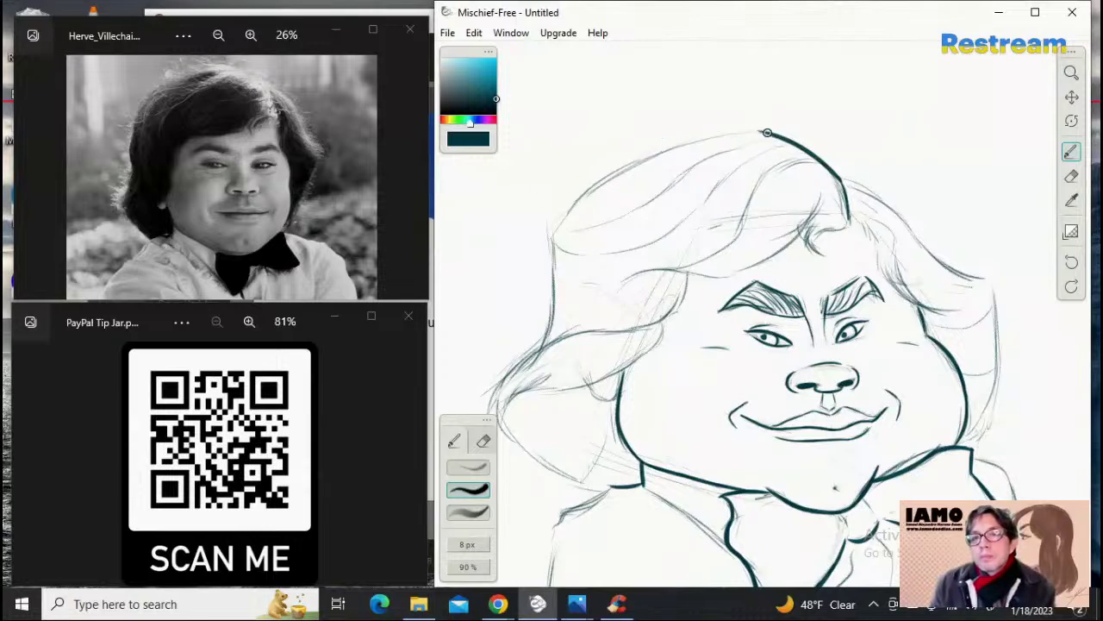
drag(767, 132, 581, 190)
key(ctrl+z)
drag(754, 135, 588, 185)
key(ctrl+z)
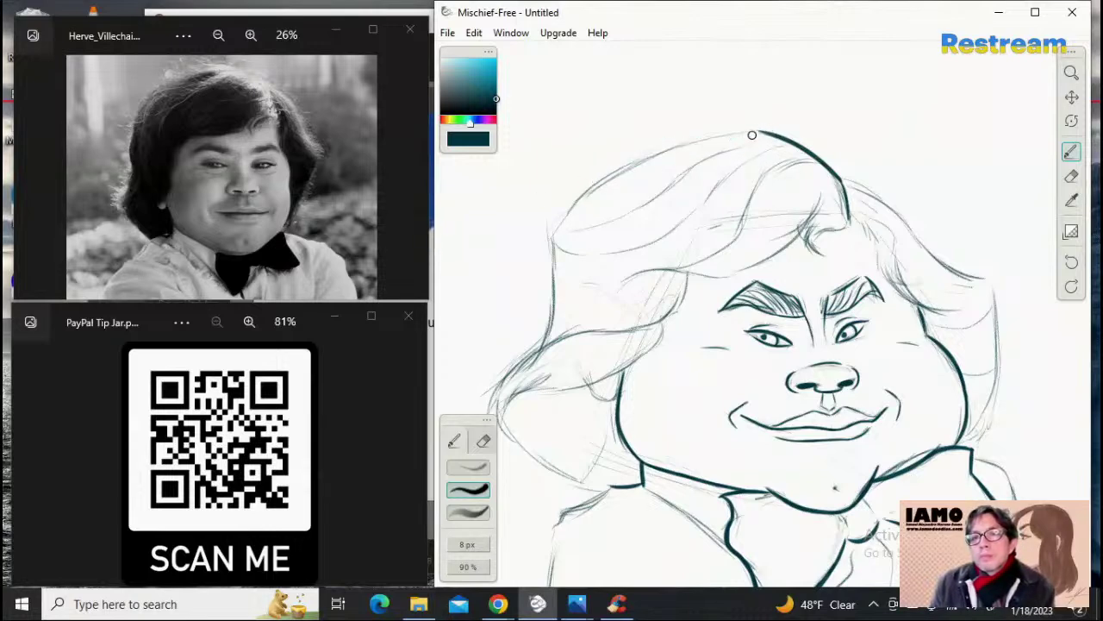
drag(766, 131, 605, 172)
key(ctrl+z)
drag(765, 131, 607, 169)
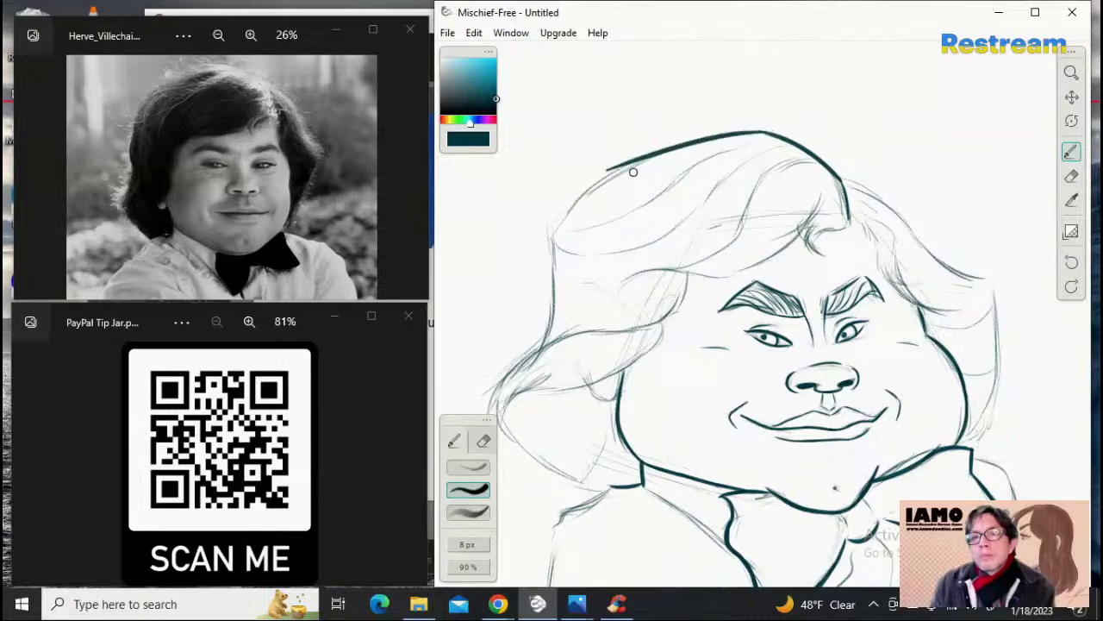
key(ctrl+z)
drag(767, 131, 601, 179)
key(ctrl+z)
drag(767, 131, 598, 182)
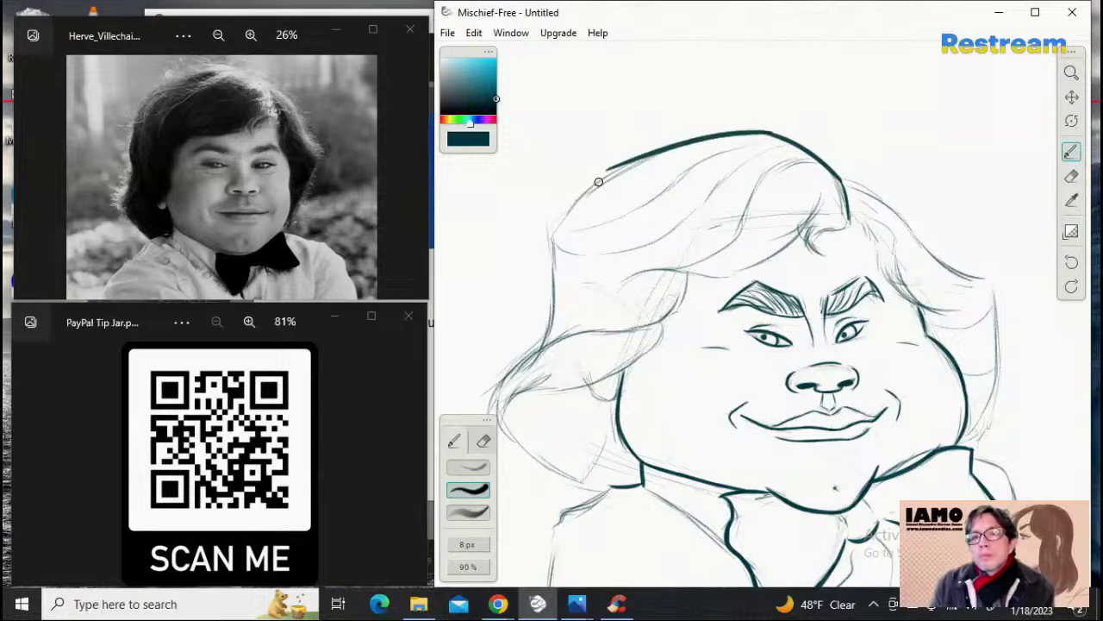
key(ctrl+z)
mouse_move(769, 130)
mouse_down()
mouse_move(701, 141)
mouse_move(579, 190)
mouse_up()
key(ctrl+z)
Step: Ink the hair's top outline leftward from the crown, extending it along the sketched upper-left curve
mouse_move(764, 129)
mouse_down()
mouse_move(685, 145)
mouse_move(585, 192)
mouse_up()
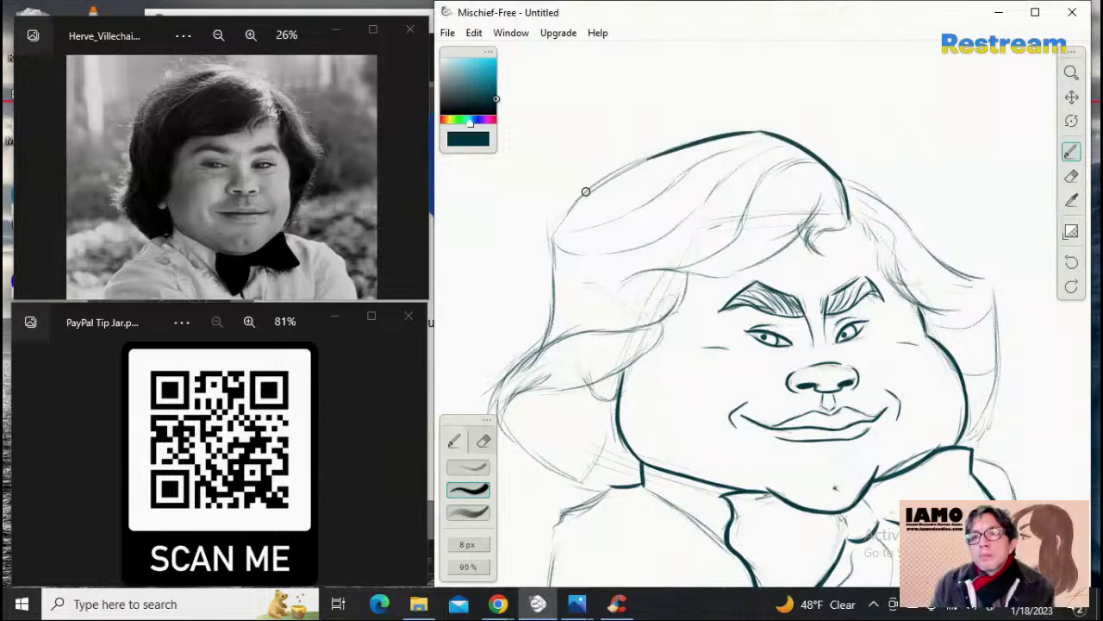
mouse_move(693, 145)
mouse_down()
mouse_move(571, 194)
mouse_move(597, 181)
mouse_move(583, 194)
mouse_up()
key(ctrl+z)
key(ctrl+z)
drag(674, 148, 571, 209)
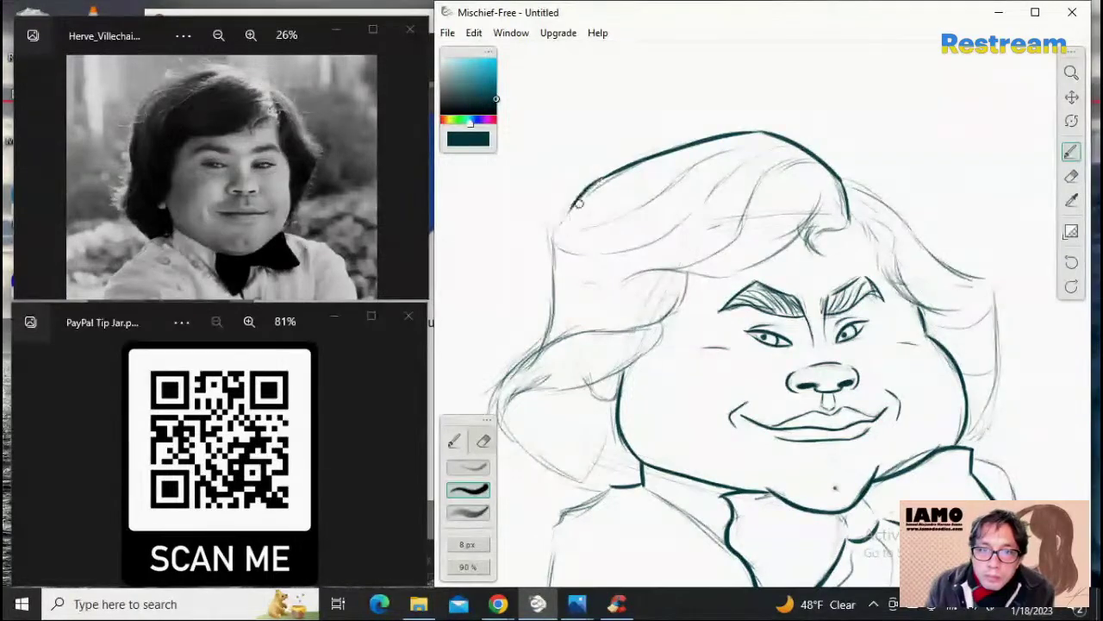
Step: Refine the upper-left hair curve and continue it down to the corner on the left side of the head
key(ctrl+z)
drag(613, 174, 570, 209)
key(ctrl+z)
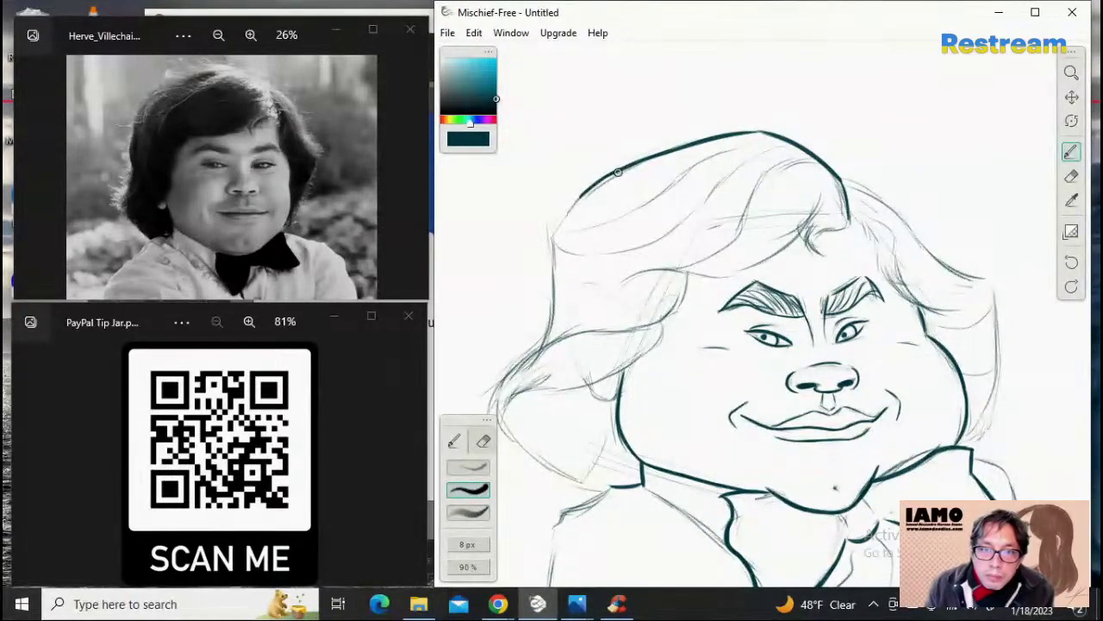
key(ctrl+z)
drag(626, 170, 569, 215)
key(ctrl+z)
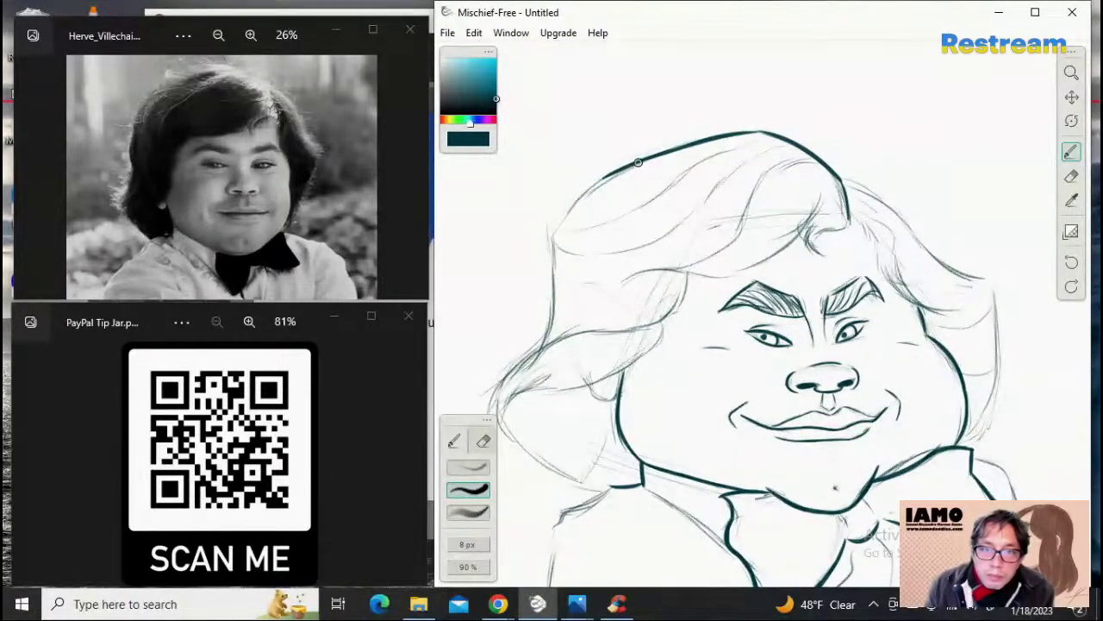
drag(635, 163, 574, 206)
key(ctrl+z)
mouse_move(634, 163)
mouse_down()
mouse_move(572, 209)
mouse_move(558, 243)
mouse_up()
drag(587, 195, 552, 240)
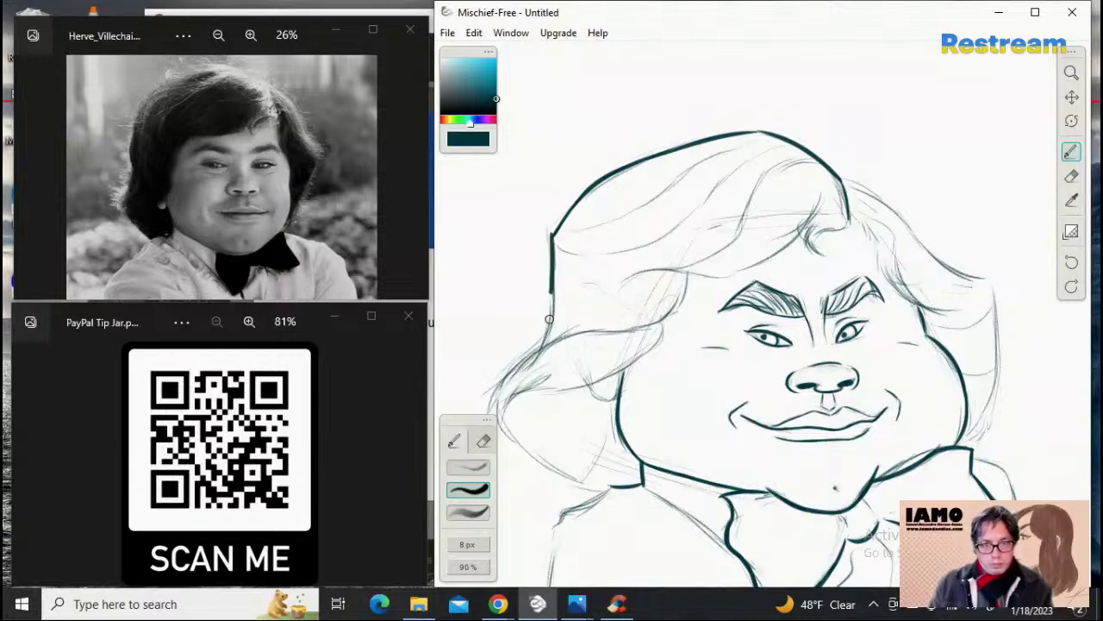
Step: Ink the upper part of the hair's left side, running straight down from the corner
drag(554, 244, 550, 319)
key(ctrl+z)
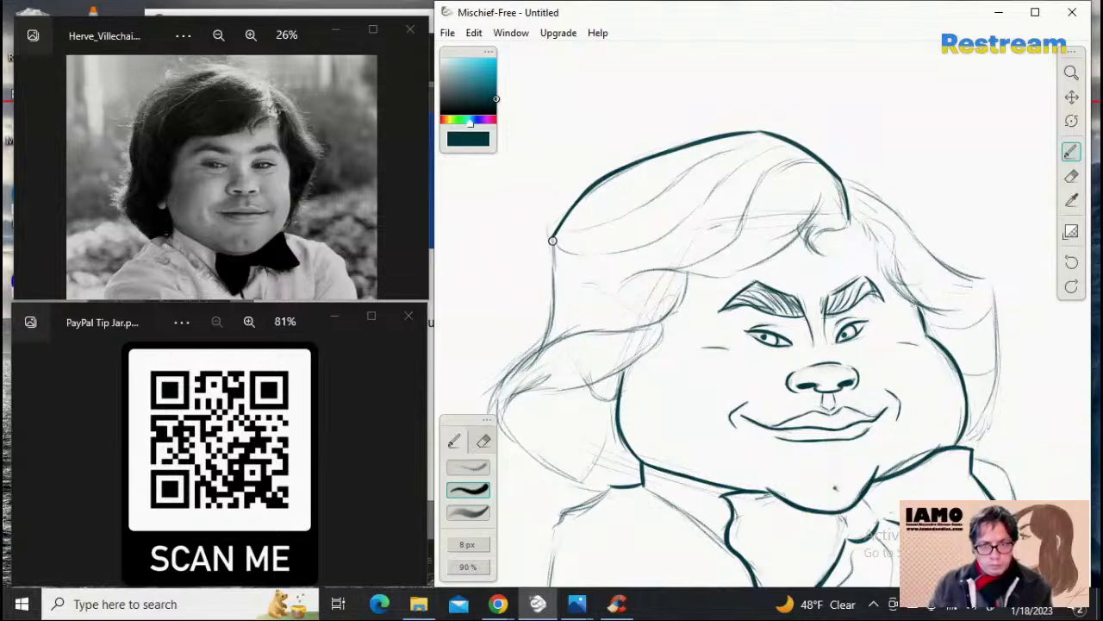
drag(552, 235, 554, 308)
key(ctrl+z)
drag(553, 235, 545, 346)
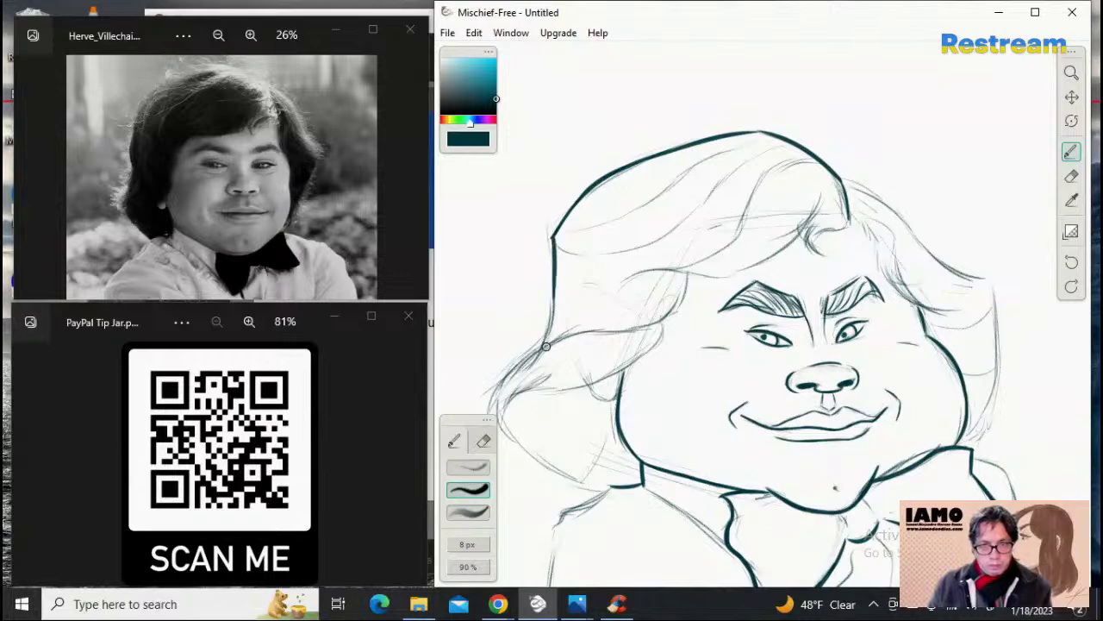
Step: Extend the hair's left side line down to where the lower lock flares outward
drag(554, 295, 548, 334)
key(ctrl+z)
drag(554, 278, 547, 337)
key(ctrl+z)
drag(555, 291, 547, 338)
key(ctrl+z)
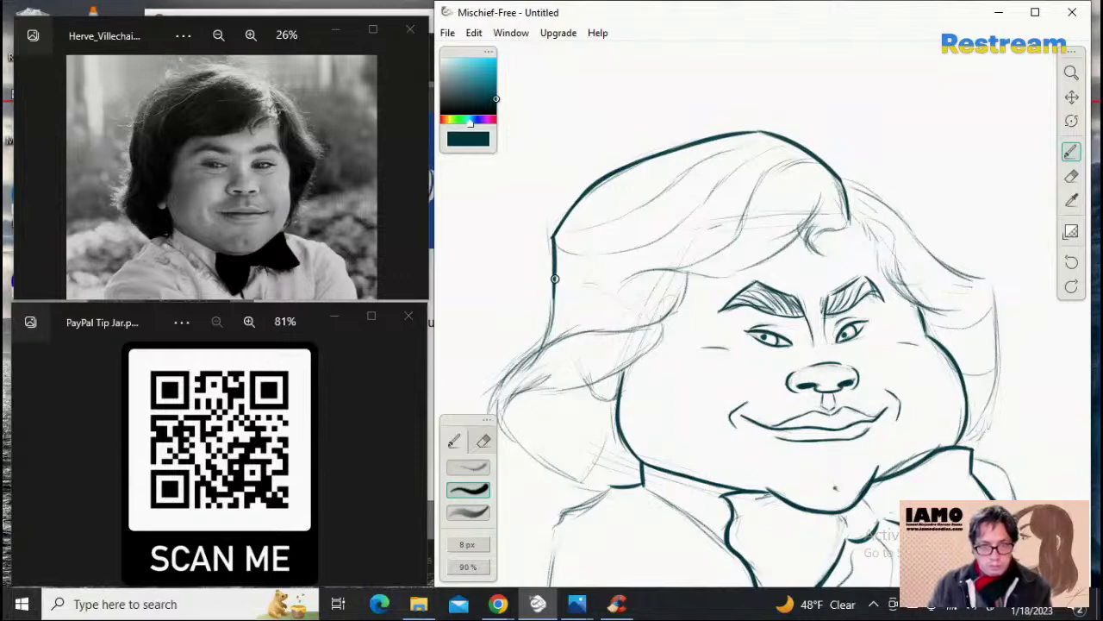
drag(554, 267, 543, 352)
key(ctrl+z)
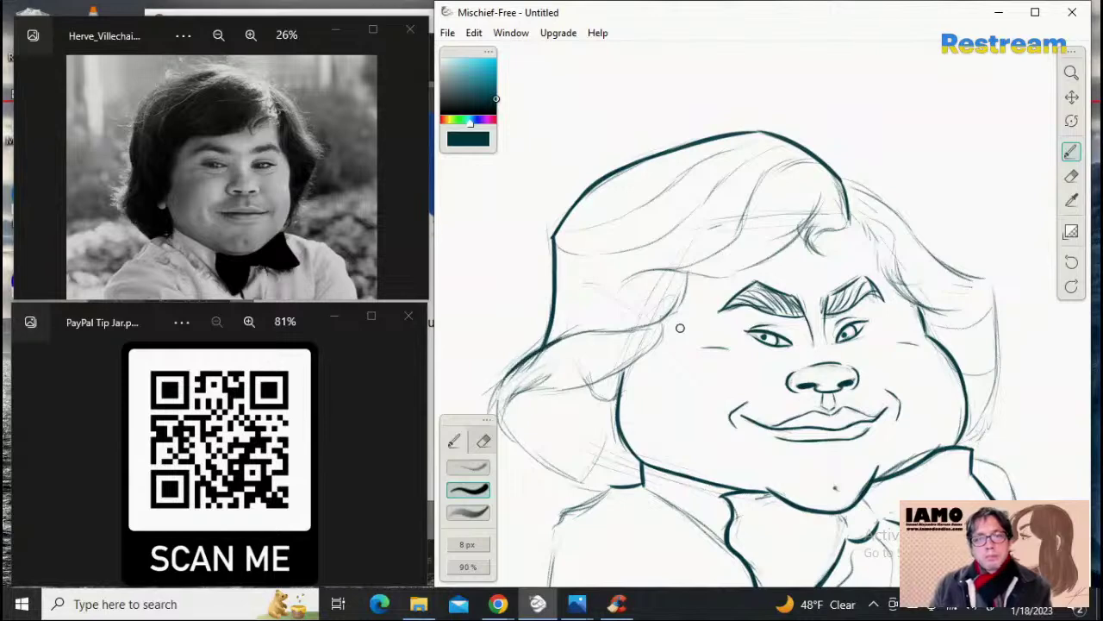
Step: Try to ink the outer edge of the flared left hair lock, curving out and back under
click(1071, 74)
mouse_move(868, 236)
mouse_down()
mouse_move(860, 241)
mouse_move(931, 206)
mouse_up()
click(1072, 97)
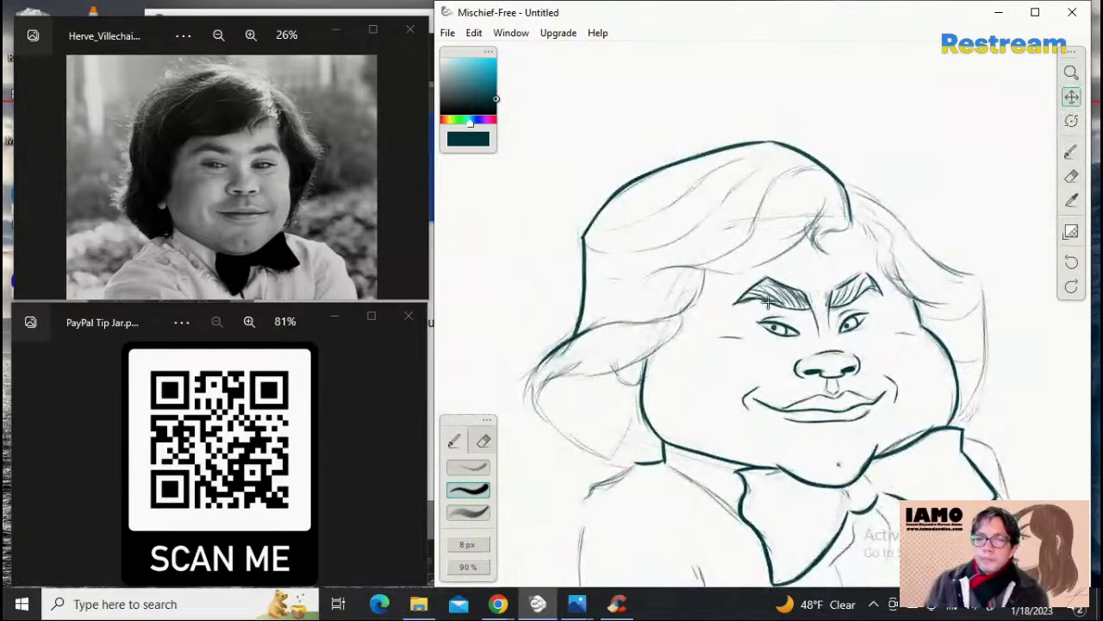
mouse_move(762, 322)
mouse_down()
mouse_move(825, 197)
mouse_move(804, 207)
mouse_up()
click(1072, 152)
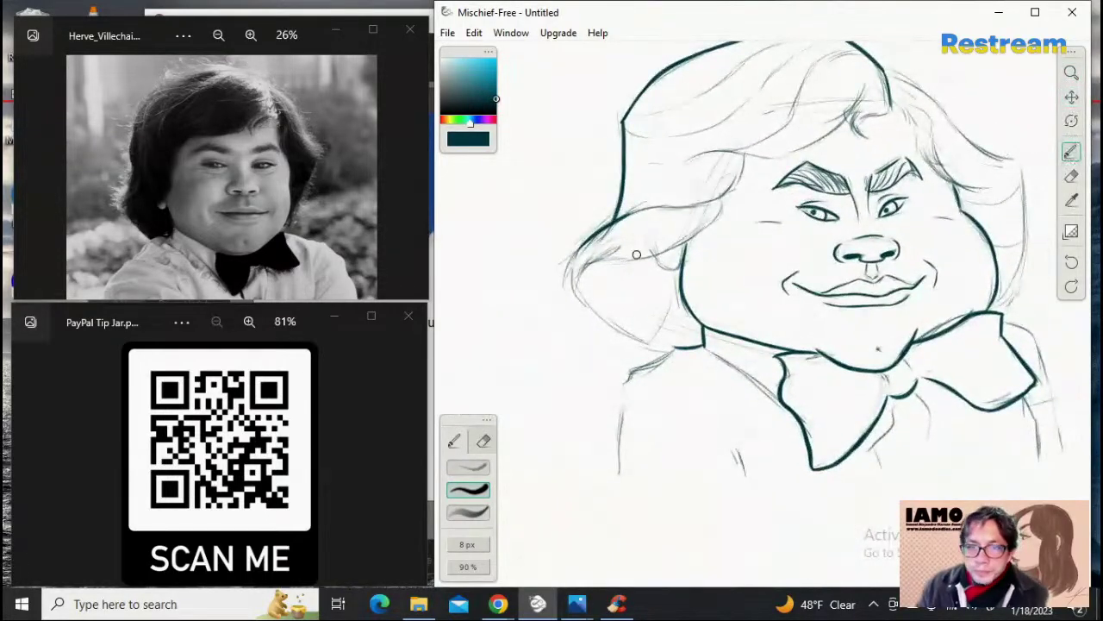
drag(588, 243, 568, 285)
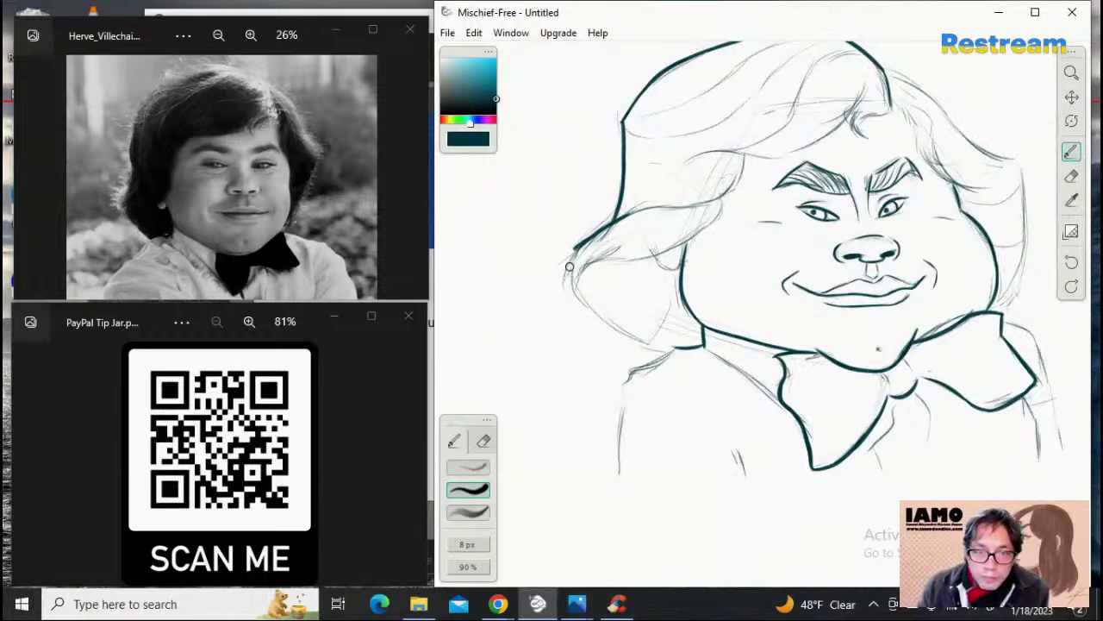
drag(570, 266, 584, 288)
key(ctrl+z)
drag(612, 224, 591, 313)
key(ctrl+z)
drag(612, 224, 594, 308)
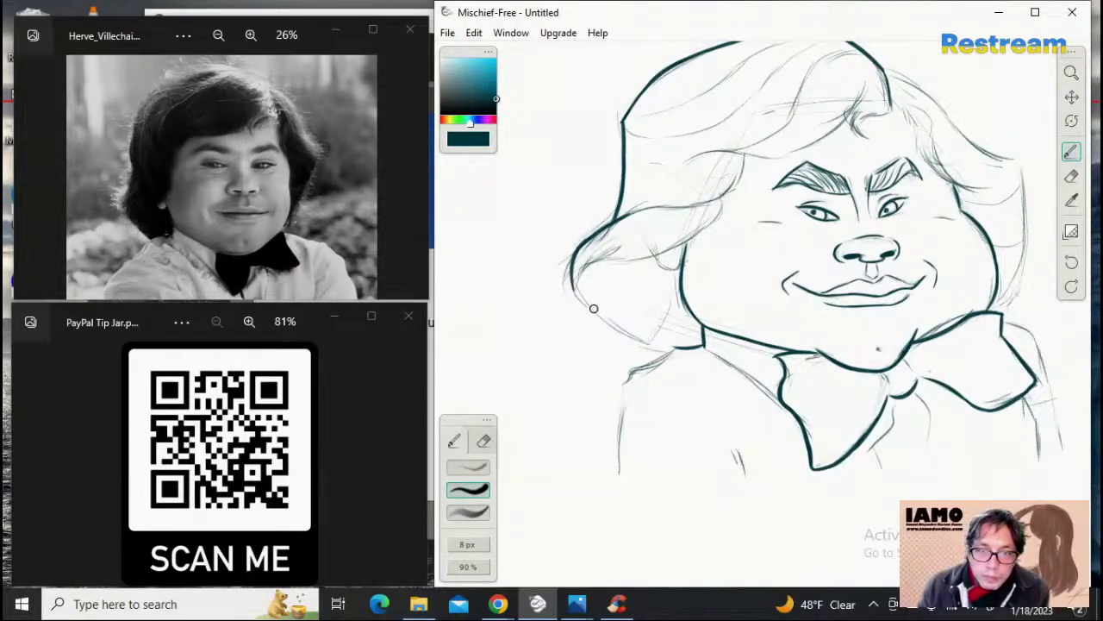
Step: Undo the last stroke on the outer edge of the flared left hair lock
key(z)
drag(603, 225, 614, 243)
key(ctrl+z)
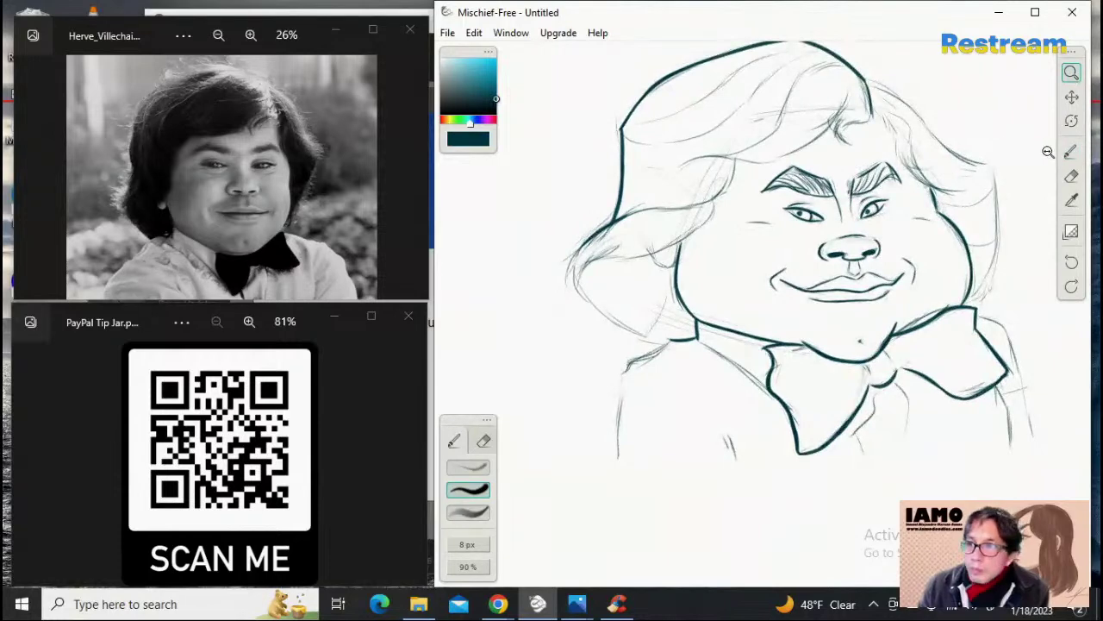
click(1070, 152)
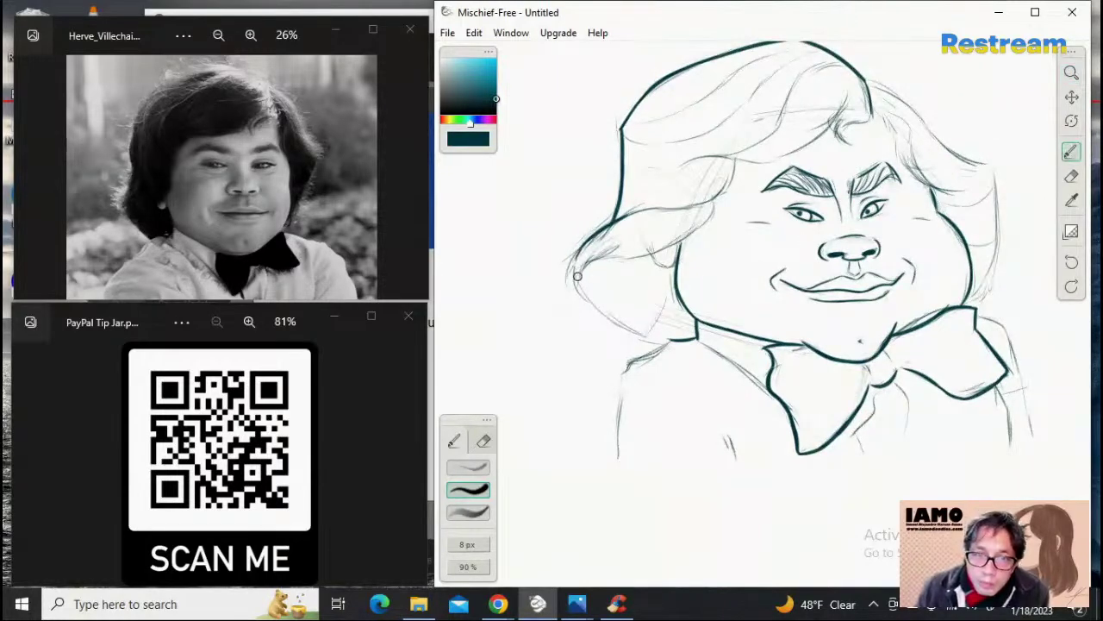
scroll(595, 237, down, 2)
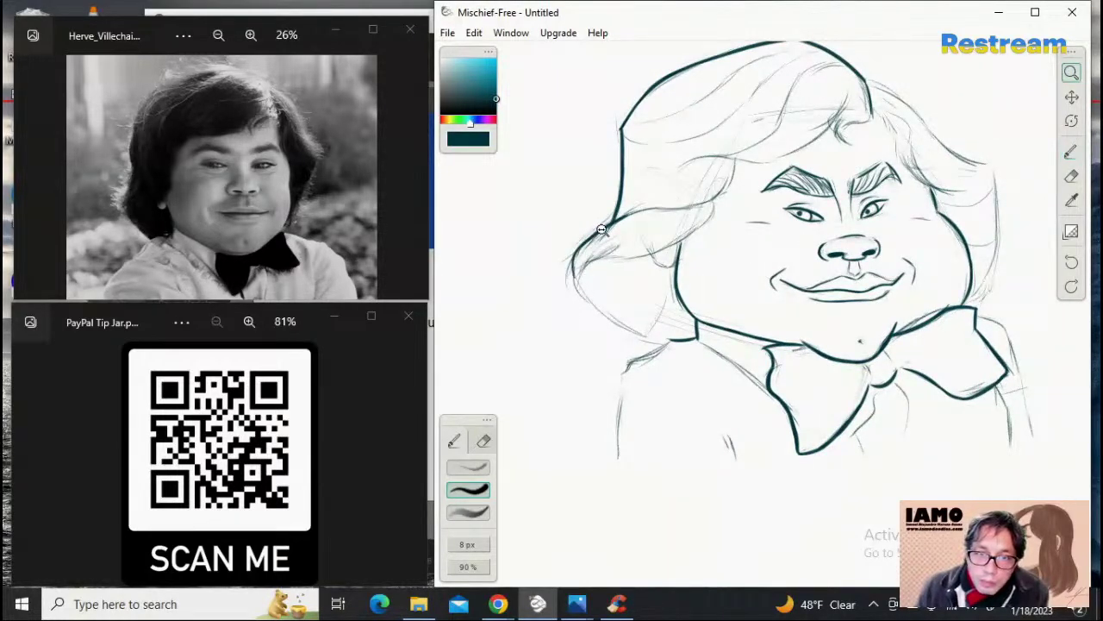
click(1071, 151)
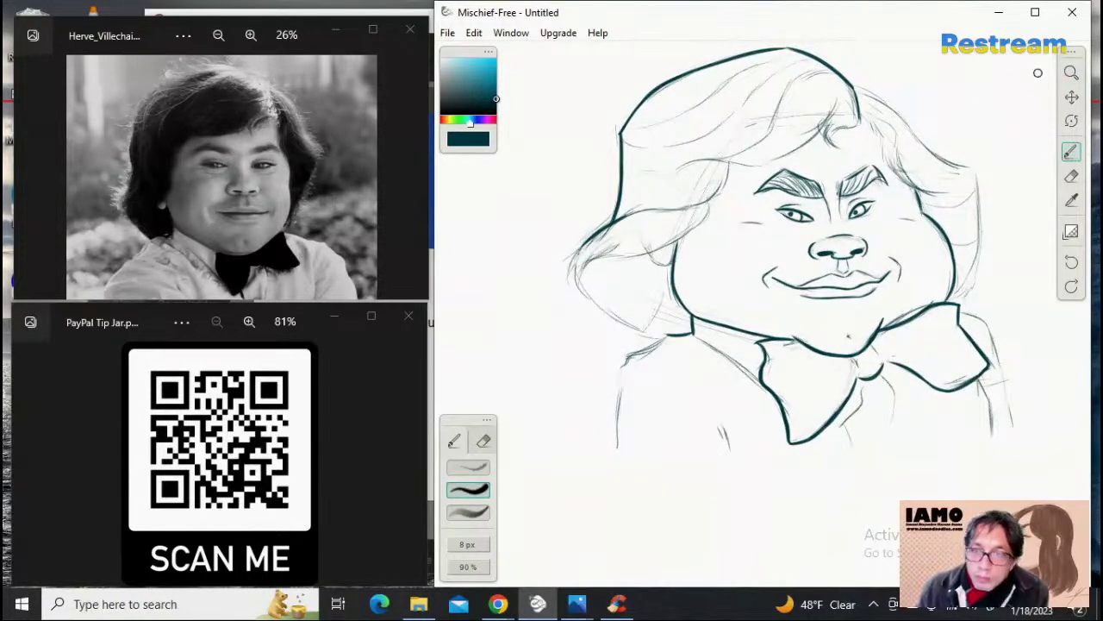
Step: Ink the upper bend of the flared left hair lock, curving outward from the side line to its outermost point
click(1071, 73)
drag(833, 244, 881, 246)
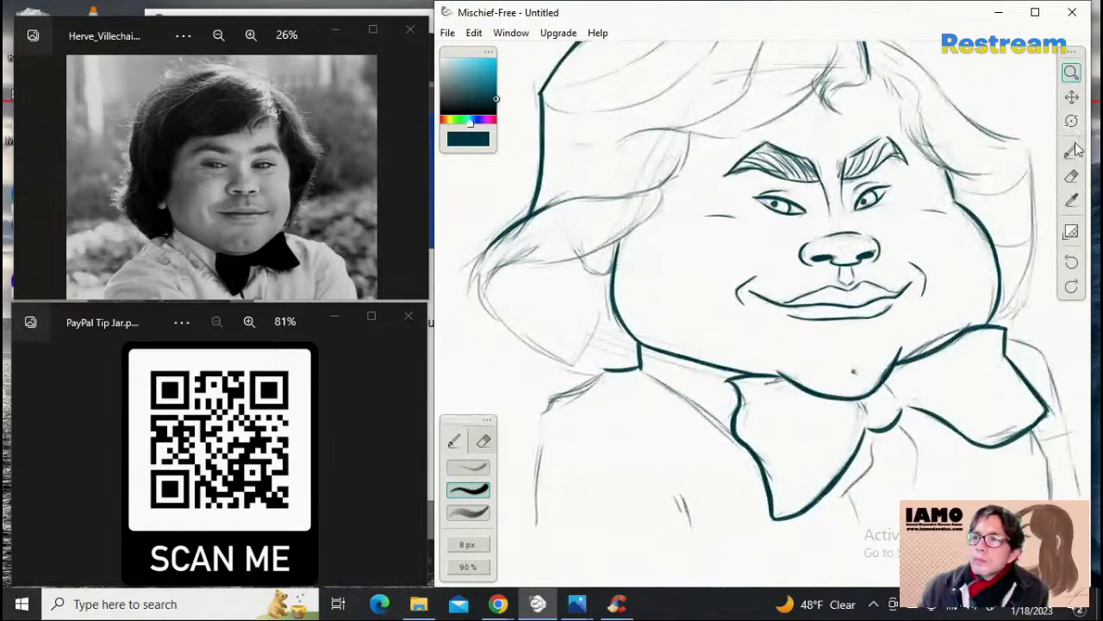
click(1071, 97)
drag(935, 127, 1046, 141)
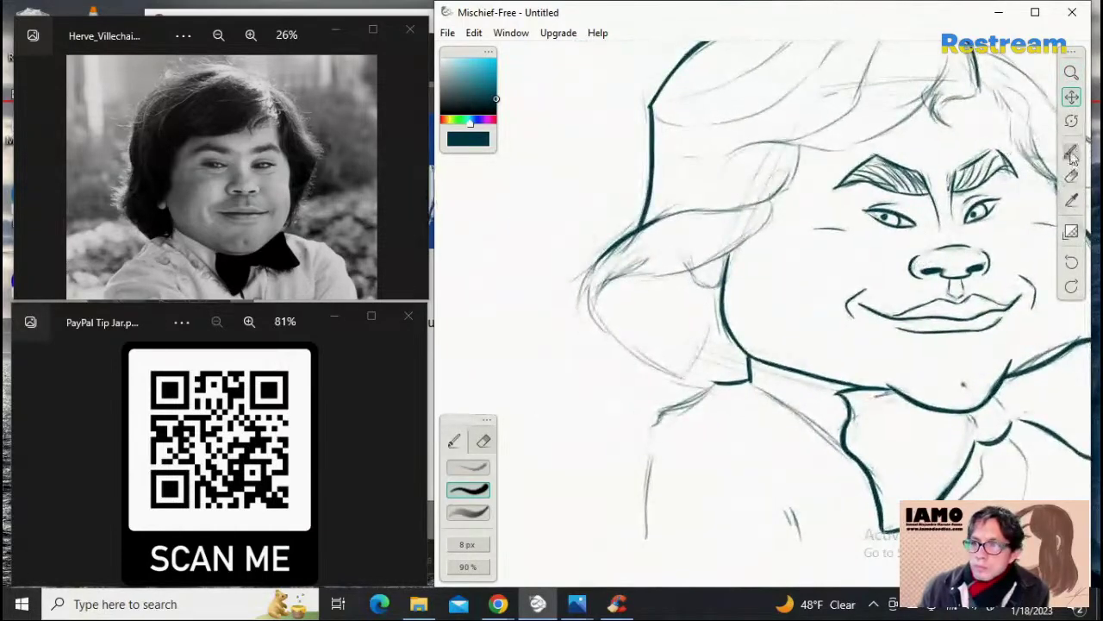
click(1071, 152)
drag(629, 236, 585, 292)
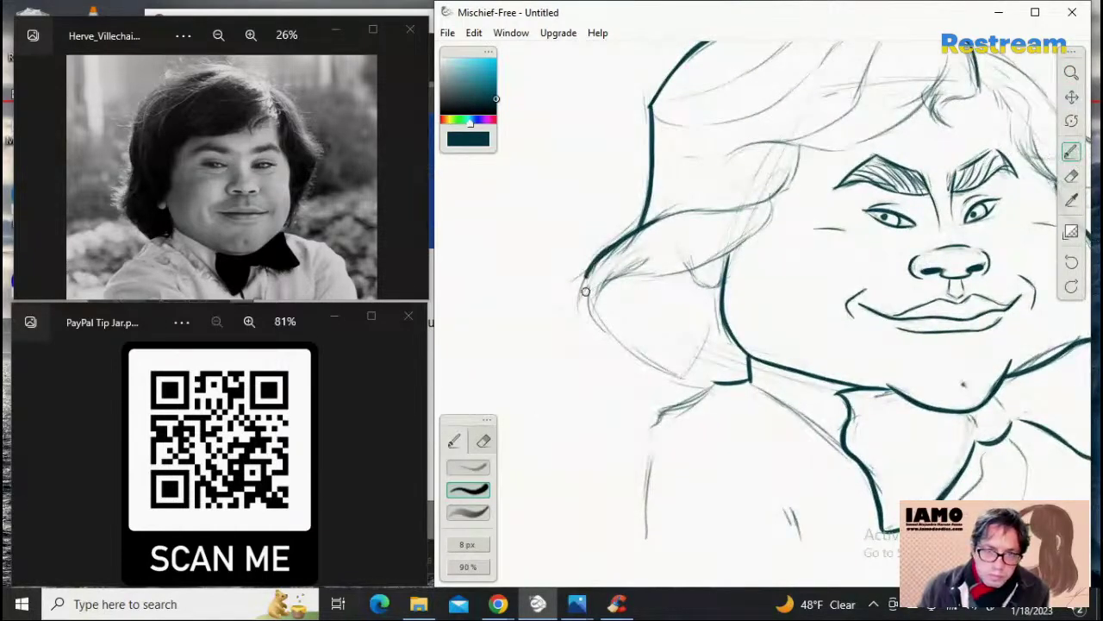
drag(615, 245, 605, 327)
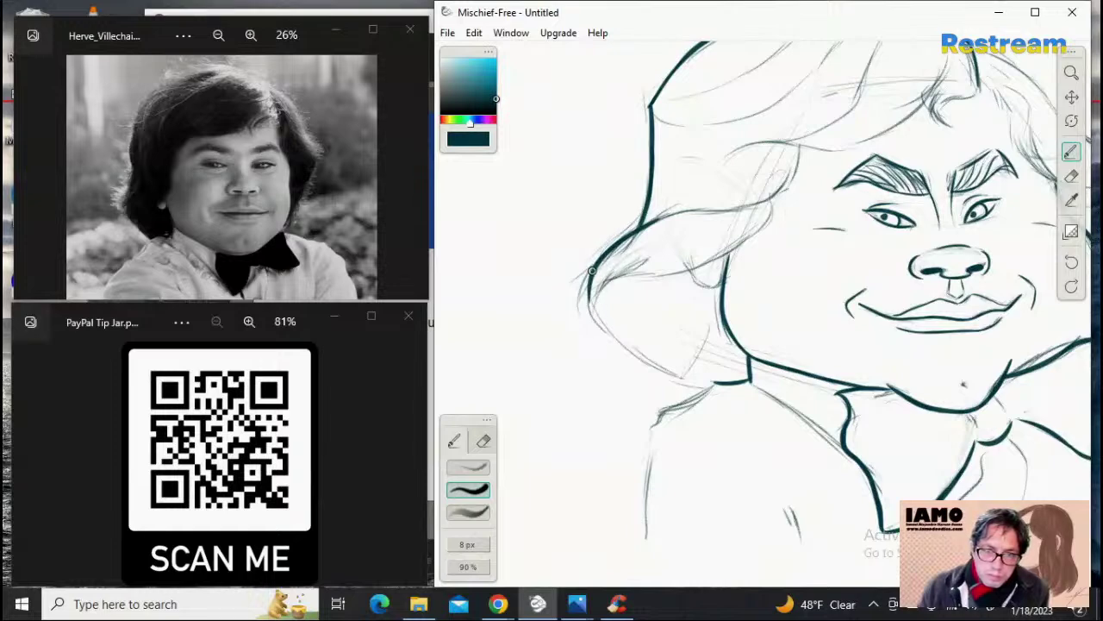
Step: Ink the outer side of the flared left lock, curving down and inward from its widest point
drag(592, 270, 605, 328)
key(ctrl+z)
drag(591, 271, 610, 341)
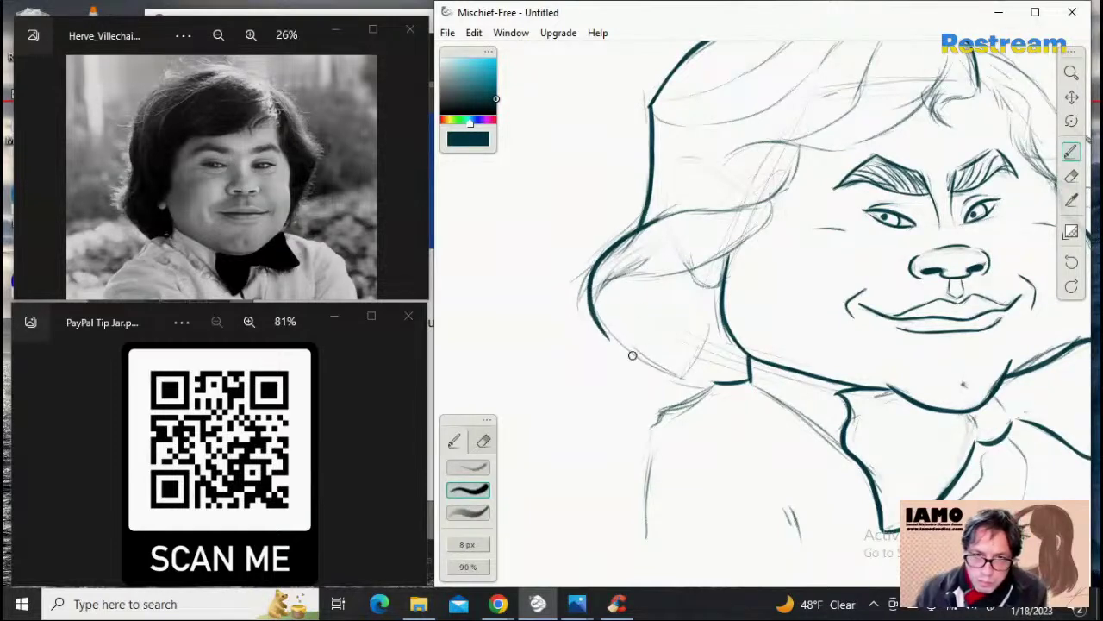
key(ctrl+z)
drag(593, 269, 613, 335)
key(ctrl+z)
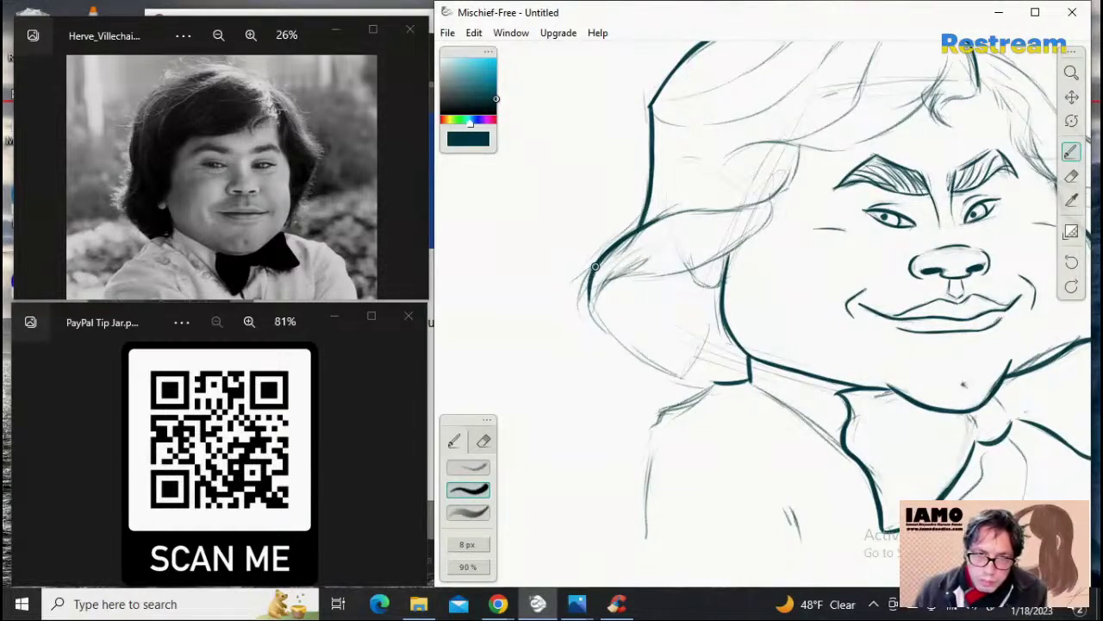
mouse_move(593, 270)
mouse_down()
mouse_move(618, 343)
mouse_move(678, 382)
mouse_up()
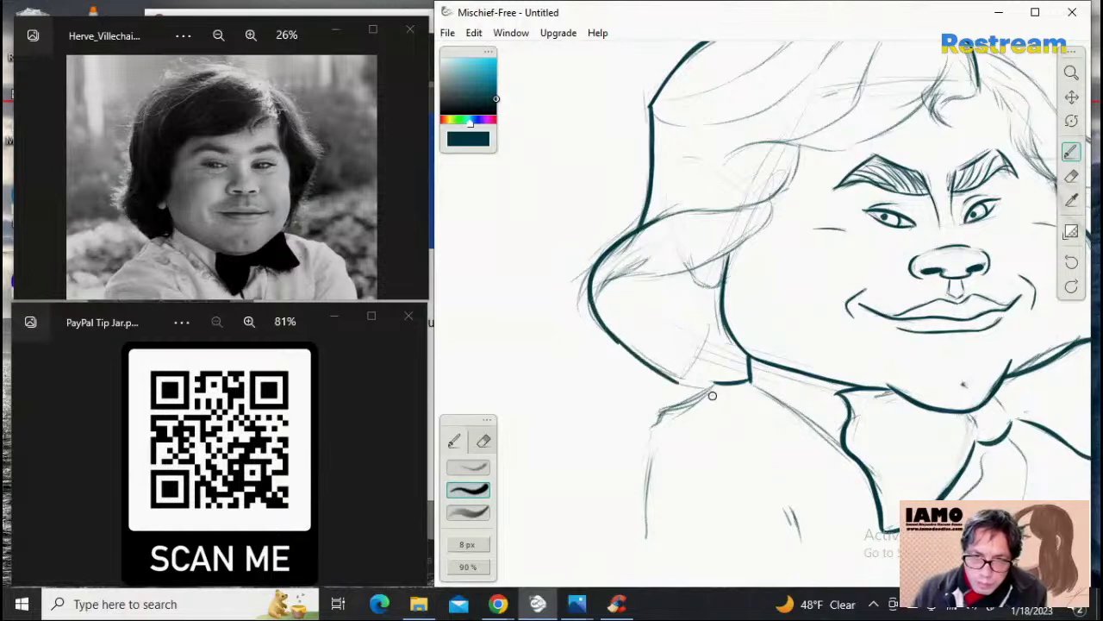
Step: Try to ink the lower edge of the flared left lock, running diagonally down toward the collar
key(ctrl+z)
drag(610, 333, 672, 377)
key(ctrl+z)
drag(607, 330, 677, 380)
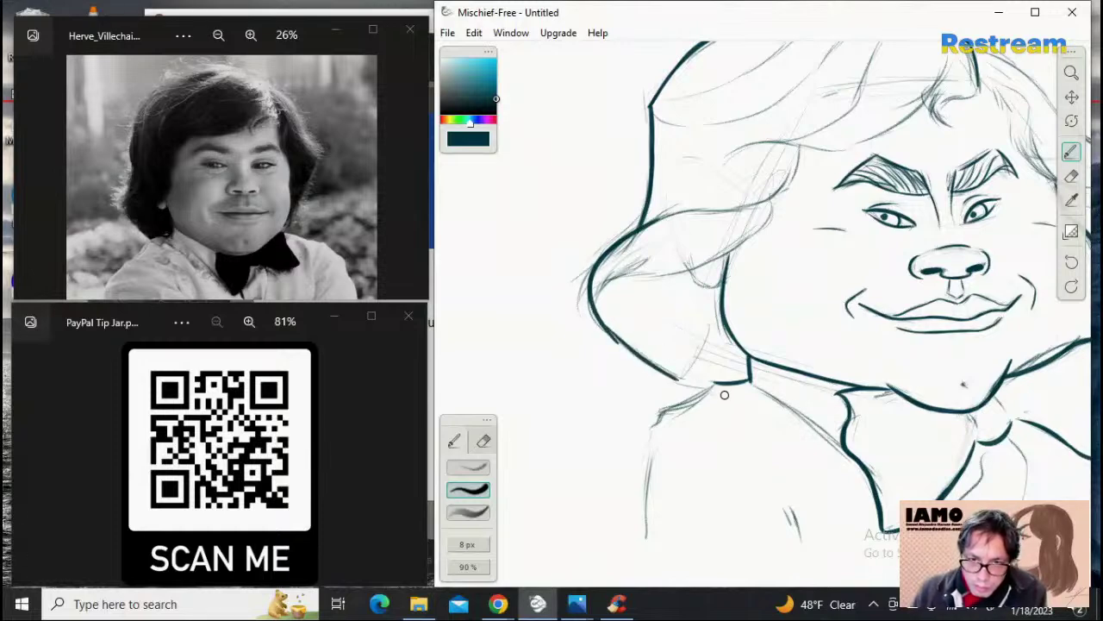
key(ctrl+z)
drag(604, 324, 665, 377)
key(ctrl+z)
key(ctrl+z)
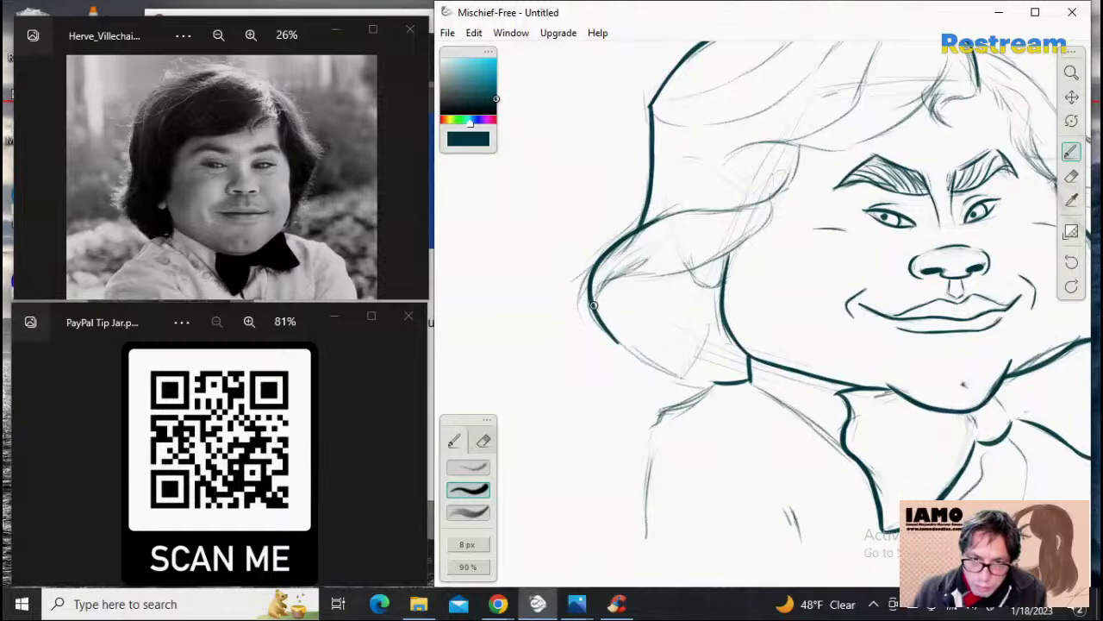
Step: Ink the underside of the flared left lock in overlapping strokes until it meets the top of the shoulder
drag(598, 316, 674, 380)
drag(623, 349, 691, 386)
key(ctrl+z)
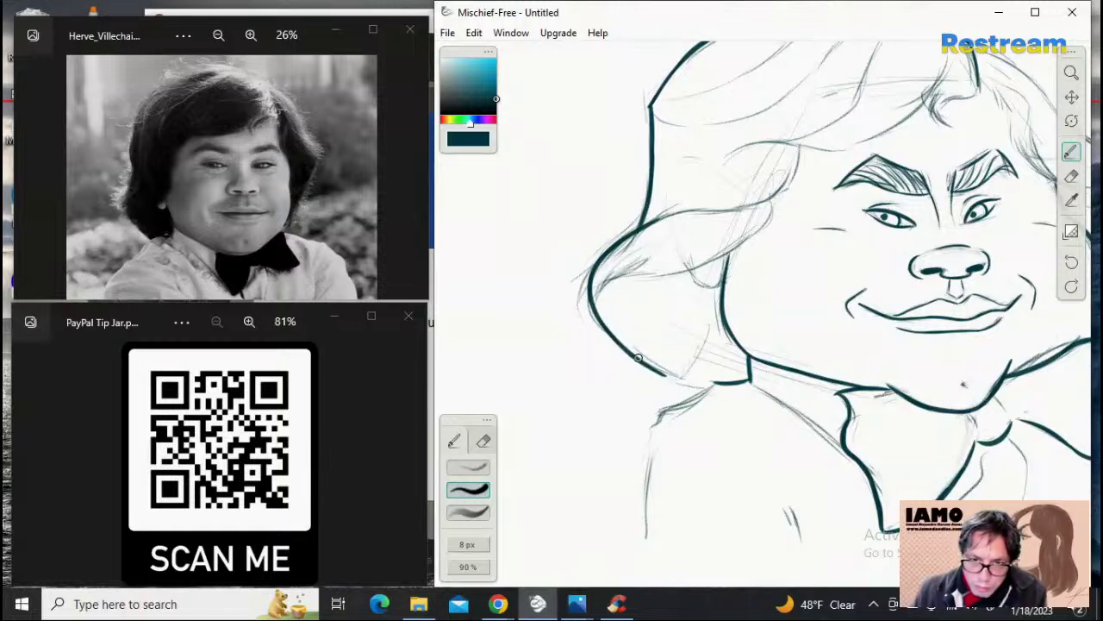
drag(636, 359, 731, 392)
key(ctrl+z)
drag(636, 357, 723, 394)
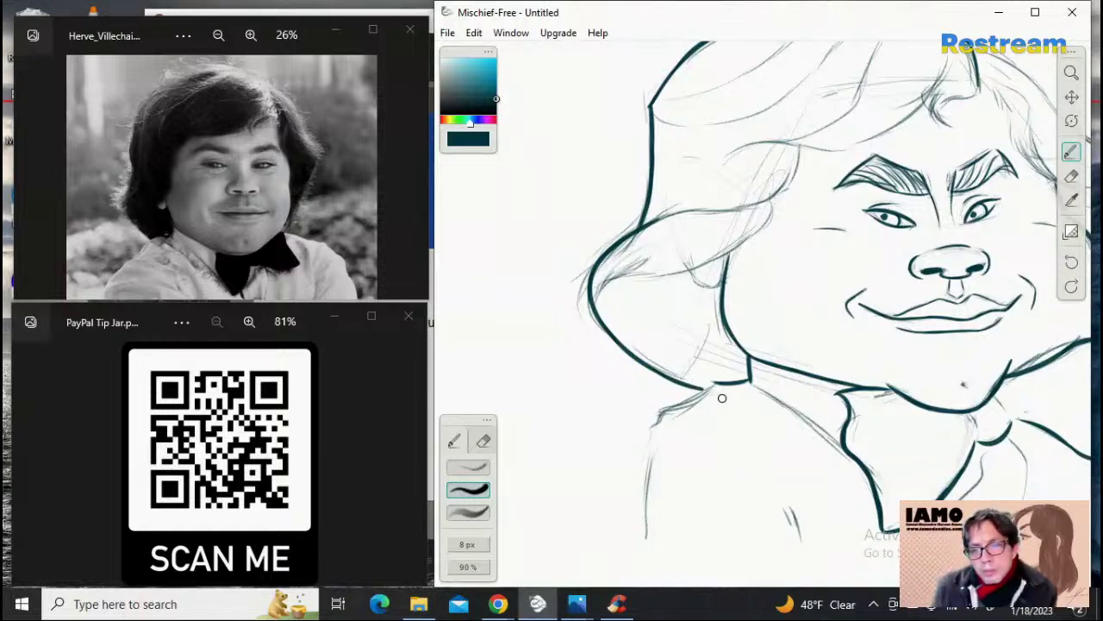
Step: Ink the left shoulder line from the collar out to its bump, and continue down the outer edge of the sleeve
drag(713, 385, 656, 411)
key(ctrl+z)
drag(714, 385, 666, 407)
key(ctrl+z)
key(ctrl+z)
drag(714, 383, 661, 412)
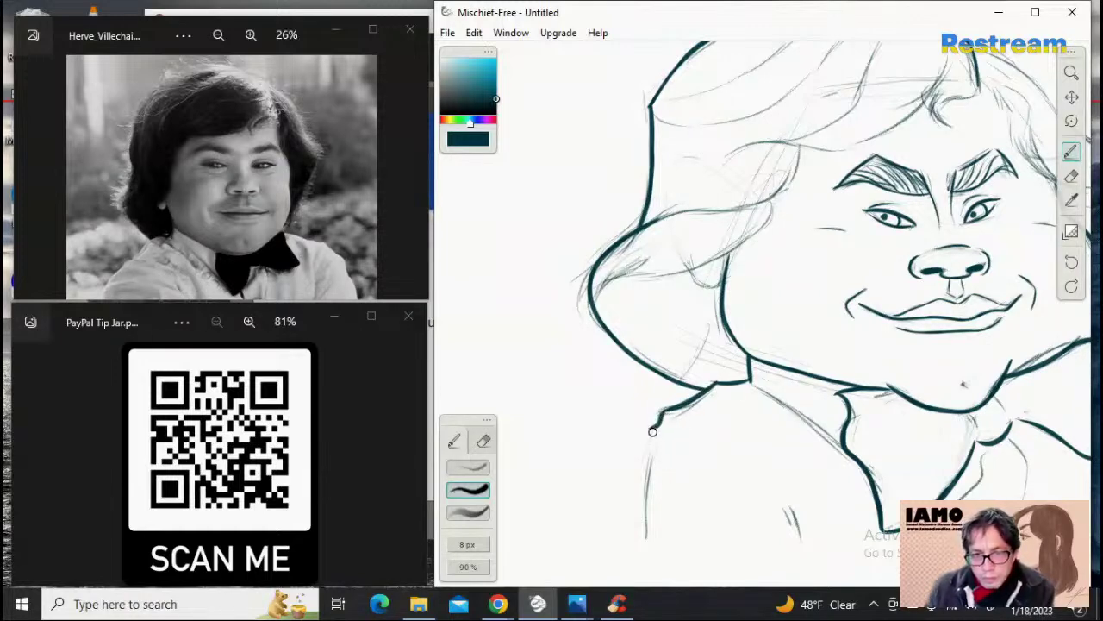
drag(647, 434, 645, 532)
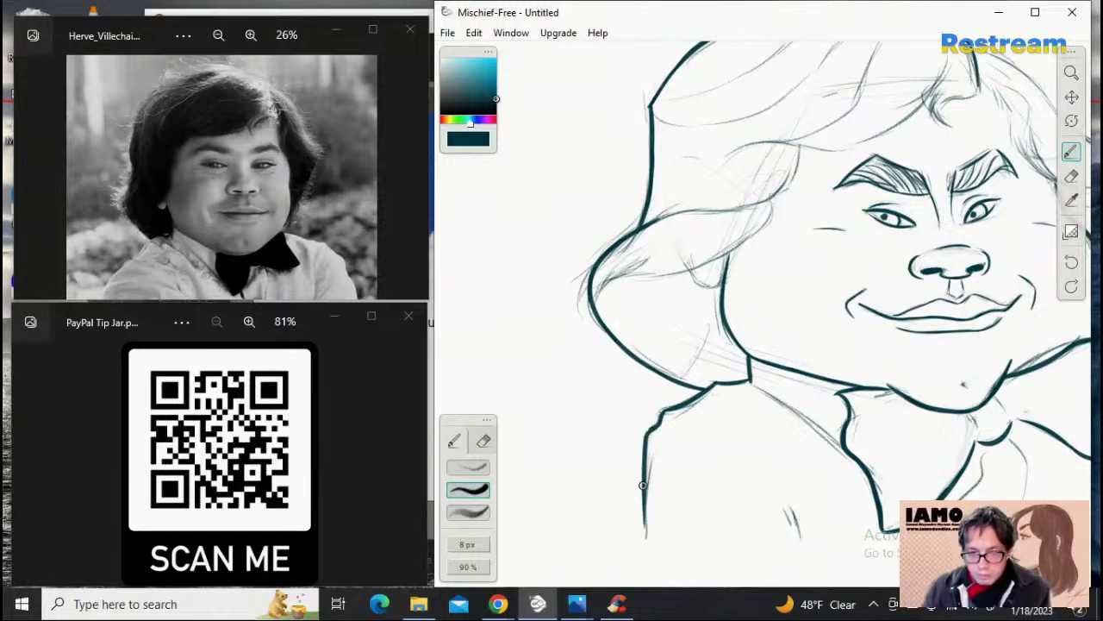
drag(646, 496, 650, 567)
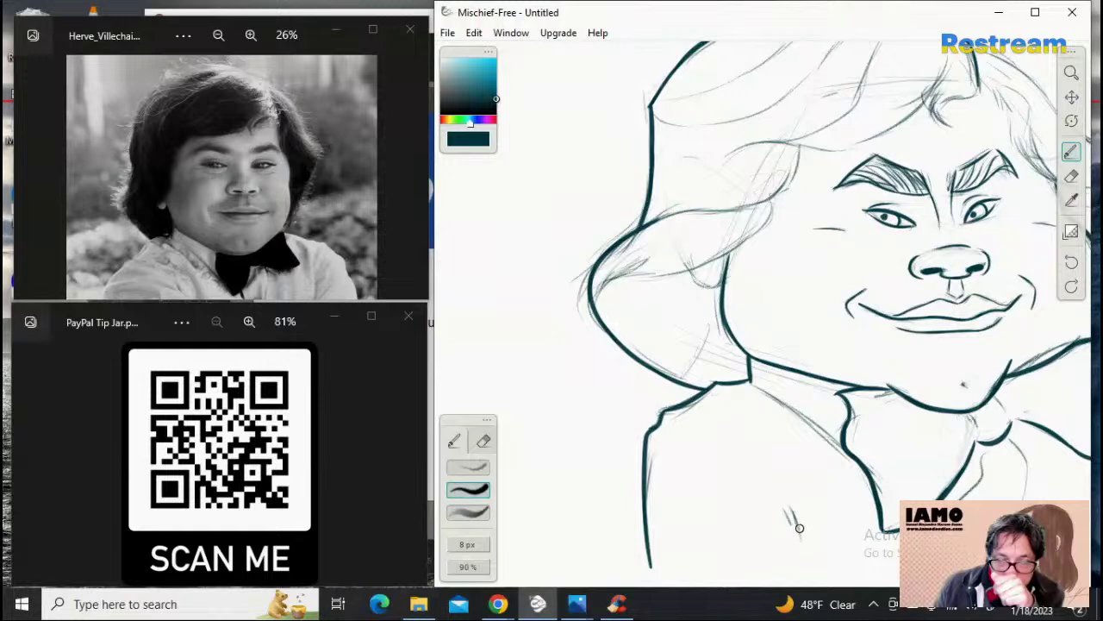
Step: Ink a jagged shirt fold with a short flat top and zigzag tail over the small sketch marks near the left armpit
mouse_move(802, 505)
mouse_down()
mouse_move(813, 517)
mouse_move(801, 575)
mouse_up()
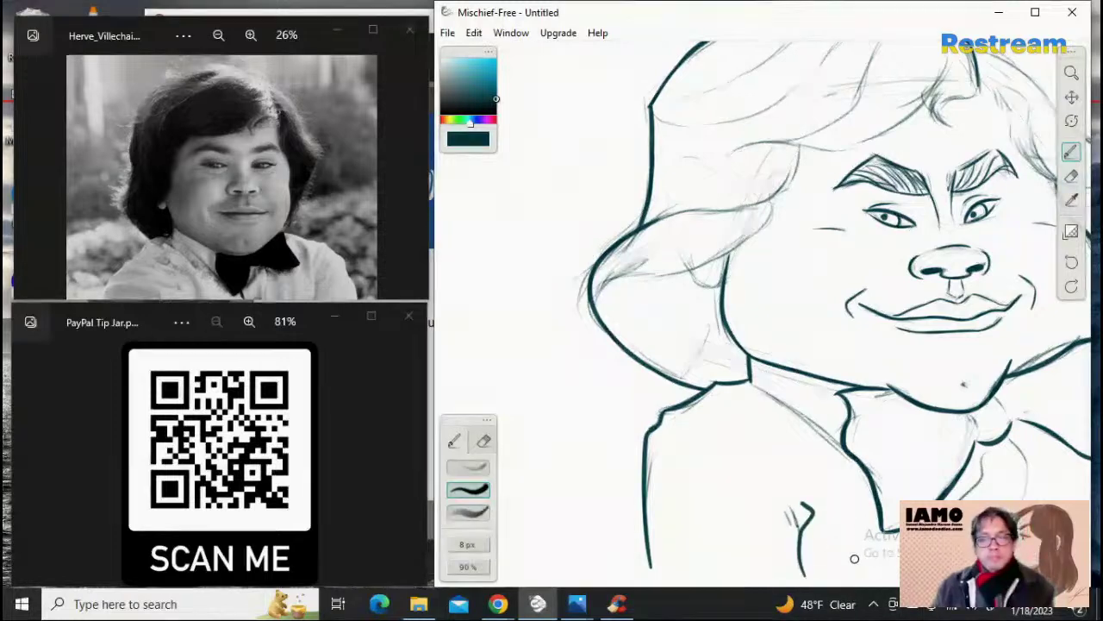
key(ctrl+z)
mouse_move(794, 505)
mouse_down()
mouse_move(804, 578)
mouse_move(812, 519)
mouse_move(811, 548)
mouse_up()
key(ctrl+z)
key(ctrl+z)
key(ctrl+z)
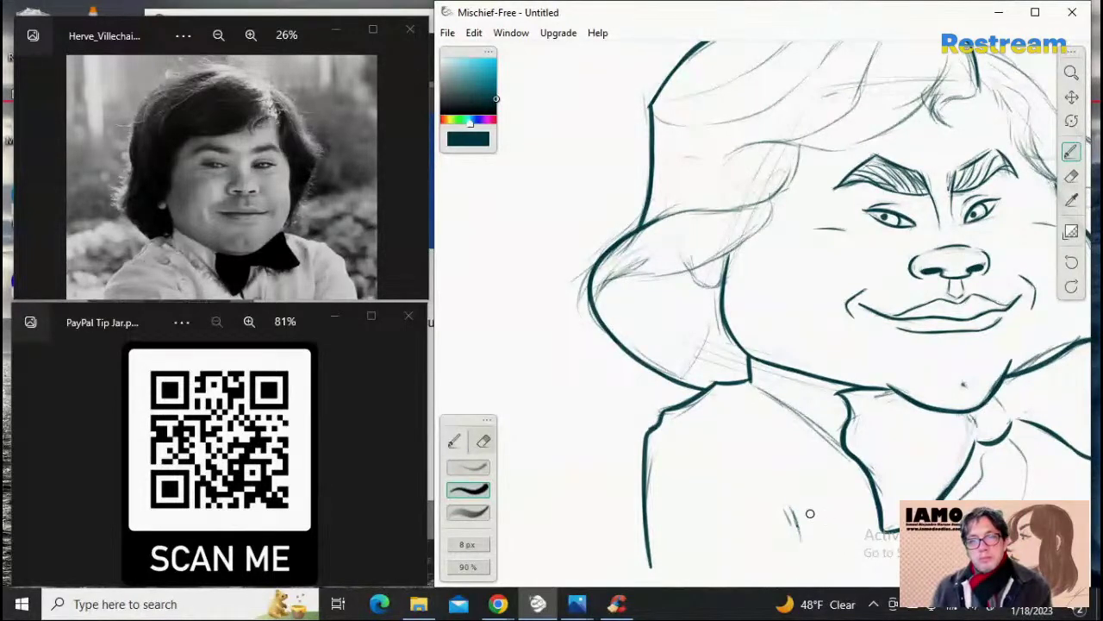
mouse_move(790, 508)
mouse_down()
mouse_move(810, 538)
mouse_move(808, 569)
mouse_up()
key(ctrl+z)
mouse_move(784, 508)
mouse_down()
mouse_move(813, 538)
mouse_move(806, 578)
mouse_up()
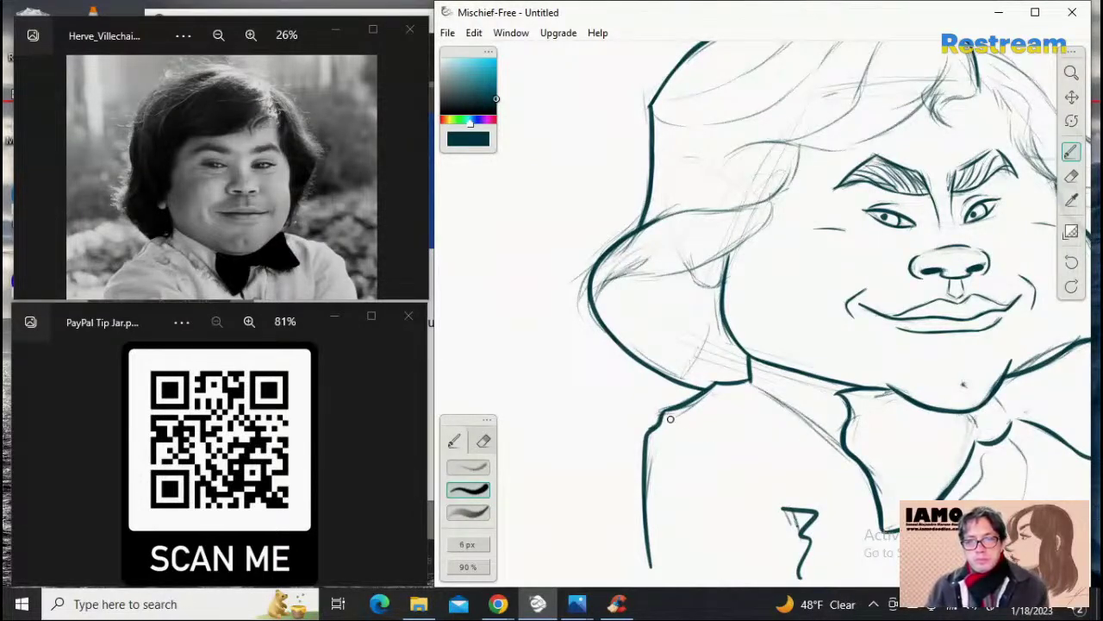
Step: Try to ink a curved 6 px crease from the left shoulder bump toward the jagged armpit fold
drag(671, 419, 780, 493)
key(ctrl+z)
drag(675, 411, 762, 435)
key(ctrl+z)
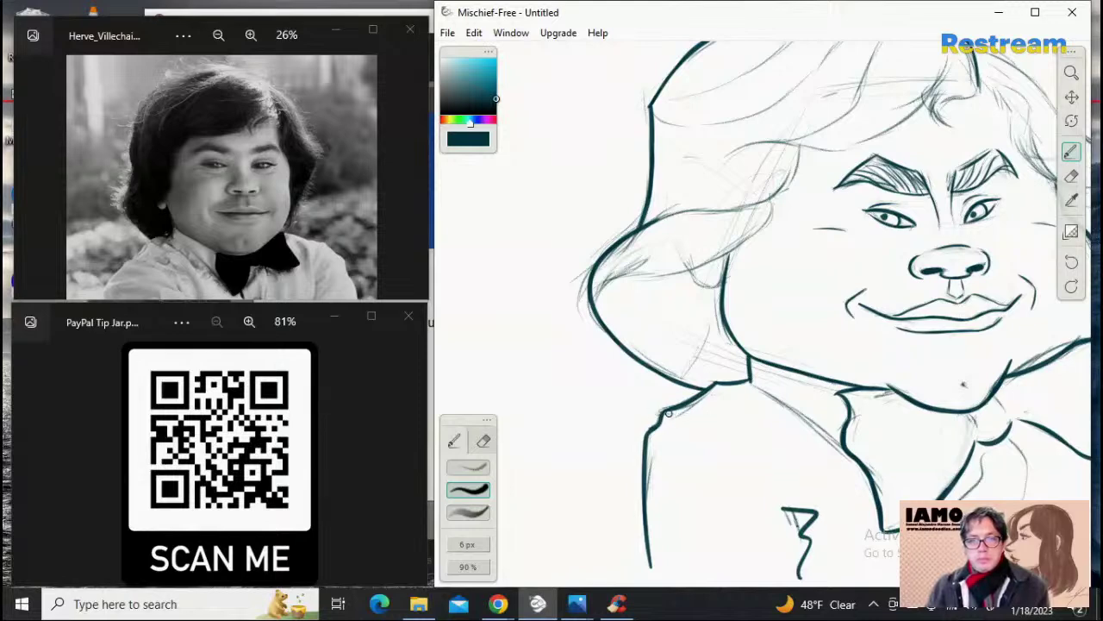
drag(669, 413, 796, 480)
key(ctrl+z)
drag(669, 413, 809, 498)
key(ctrl+z)
drag(663, 422, 784, 473)
key(ctrl+z)
drag(659, 415, 784, 484)
key(ctrl+z)
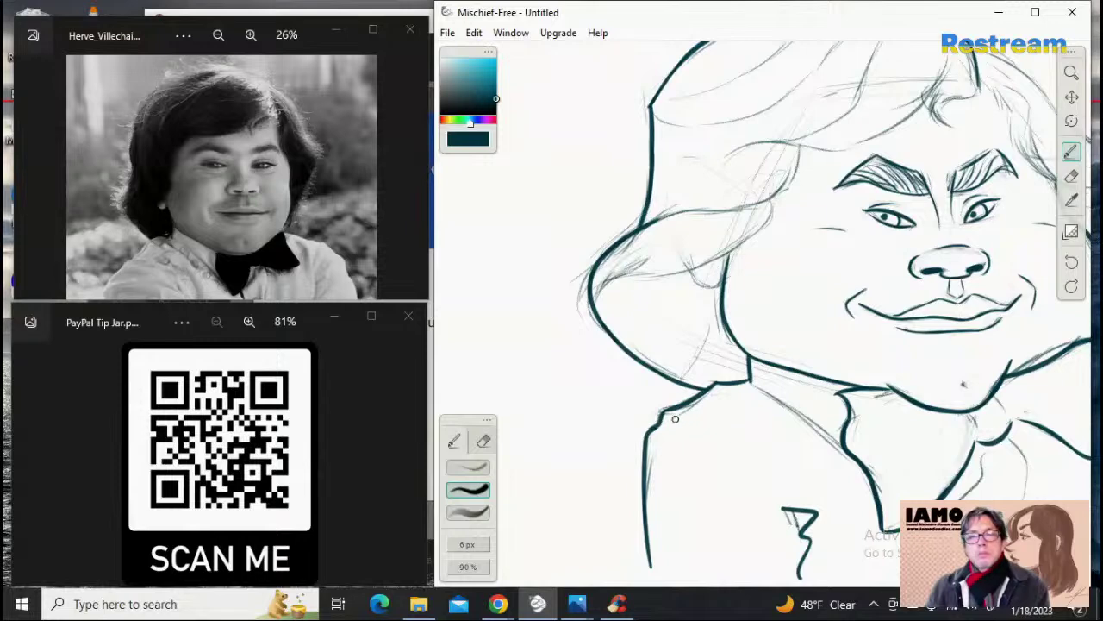
Step: Ink a thin 6 px crease arcing from just inside the left shoulder bump down toward the armpit fold
drag(668, 414, 759, 465)
key(ctrl+z)
drag(673, 422, 780, 476)
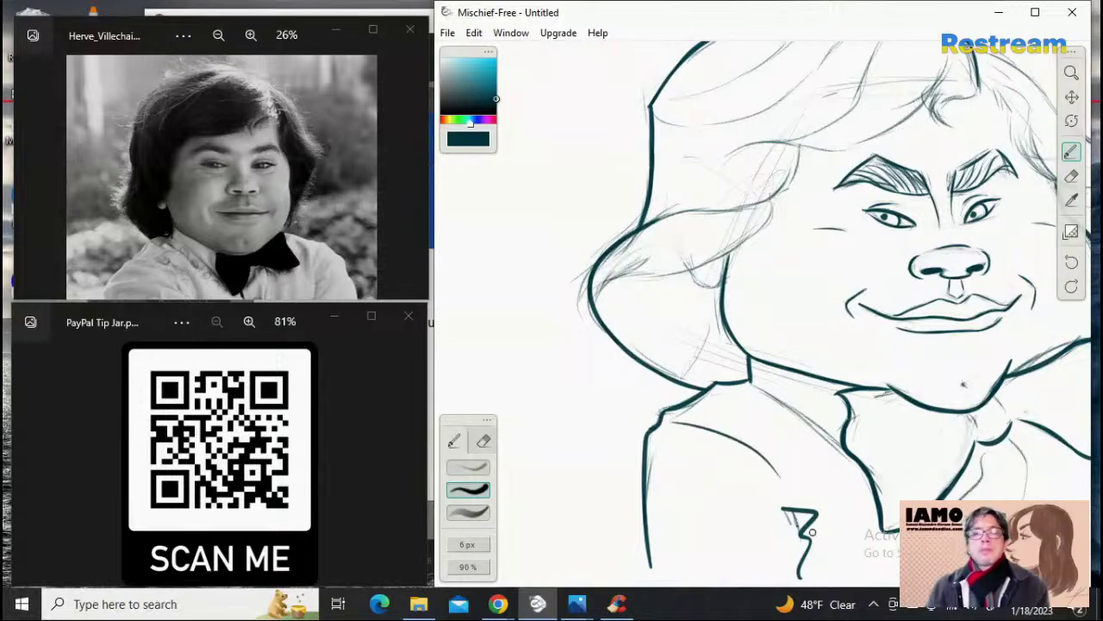
Step: Try to ink the collar's lower edge from the neck corner down to the bow tie with the 6 px brush
click(1072, 73)
mouse_move(962, 203)
mouse_down()
mouse_move(867, 209)
mouse_move(904, 202)
mouse_up()
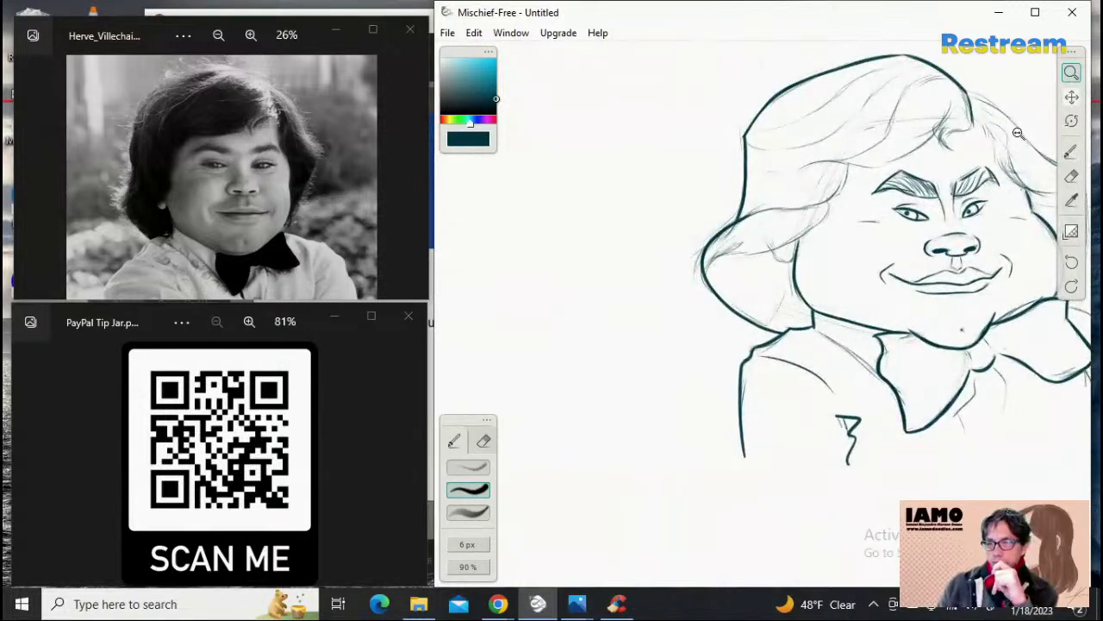
drag(872, 358, 1056, 347)
drag(948, 370, 924, 394)
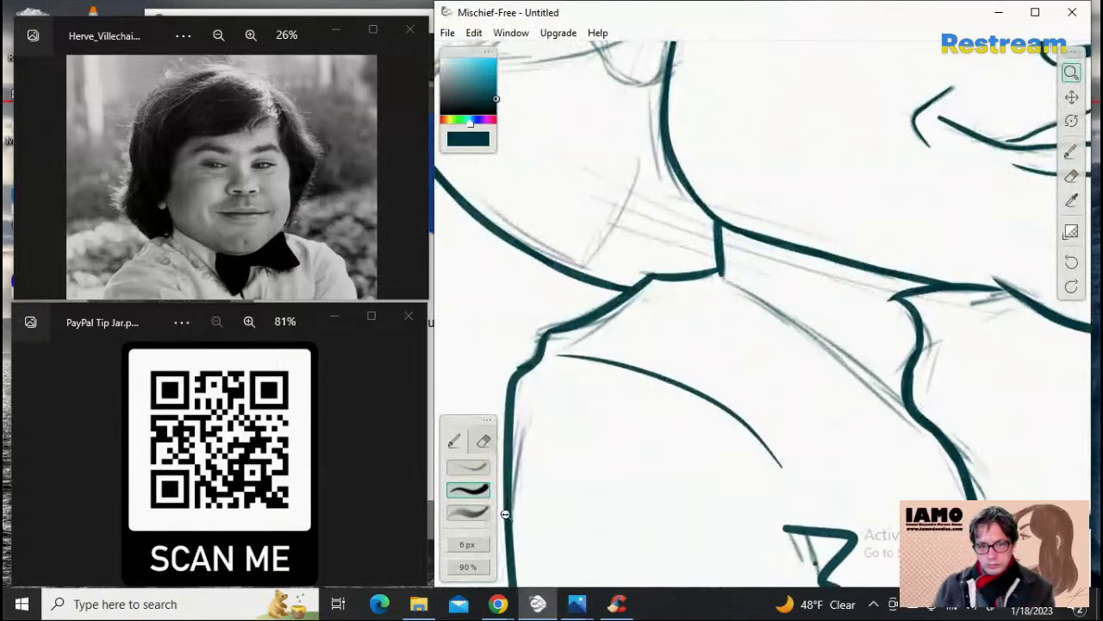
click(470, 544)
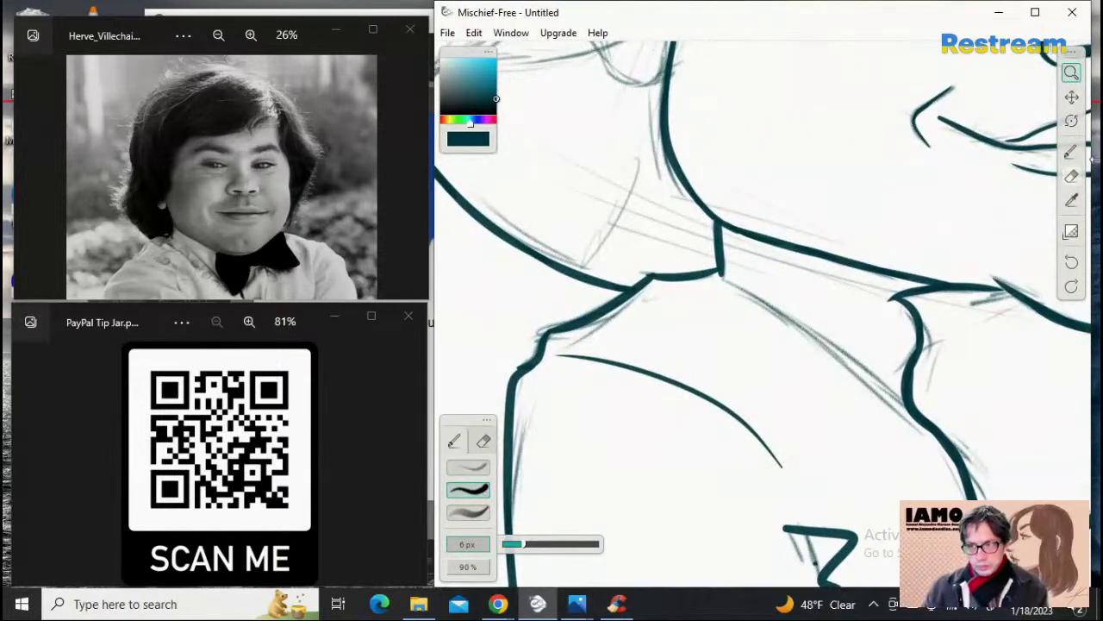
click(1071, 155)
drag(721, 276, 895, 373)
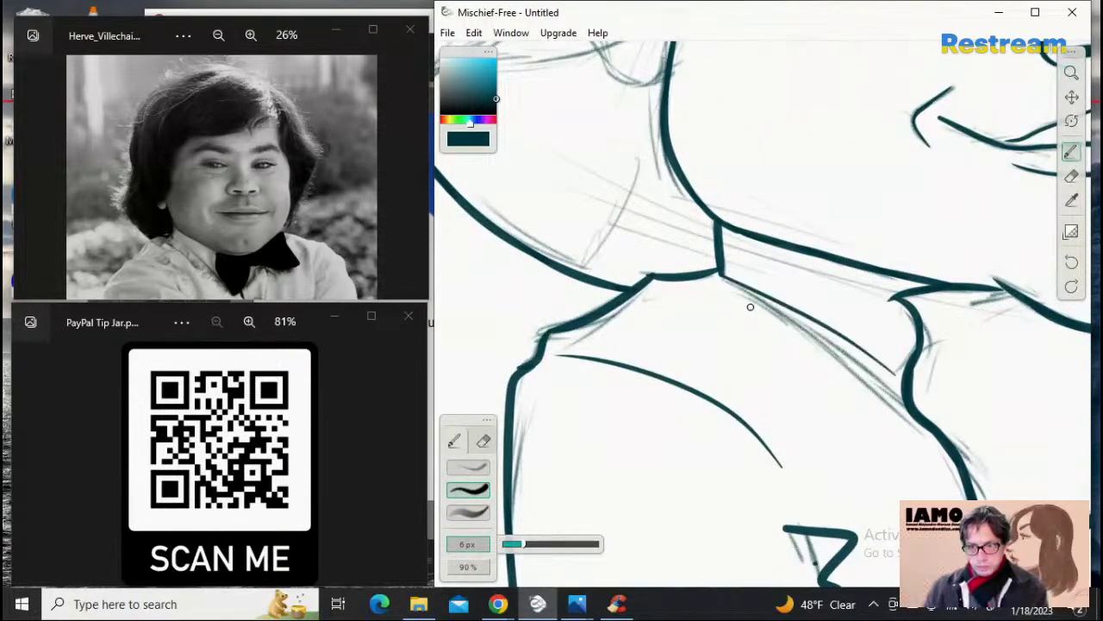
key(ctrl+z)
drag(724, 279, 877, 397)
key(ctrl+z)
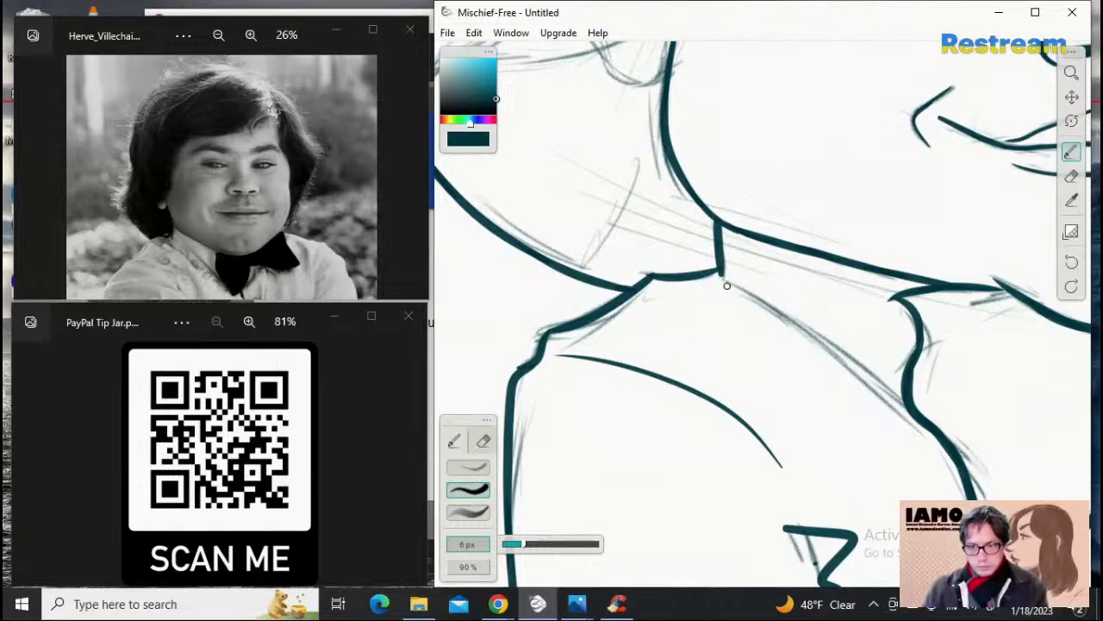
drag(721, 274, 917, 402)
key(ctrl+z)
drag(720, 276, 916, 439)
key(ctrl+z)
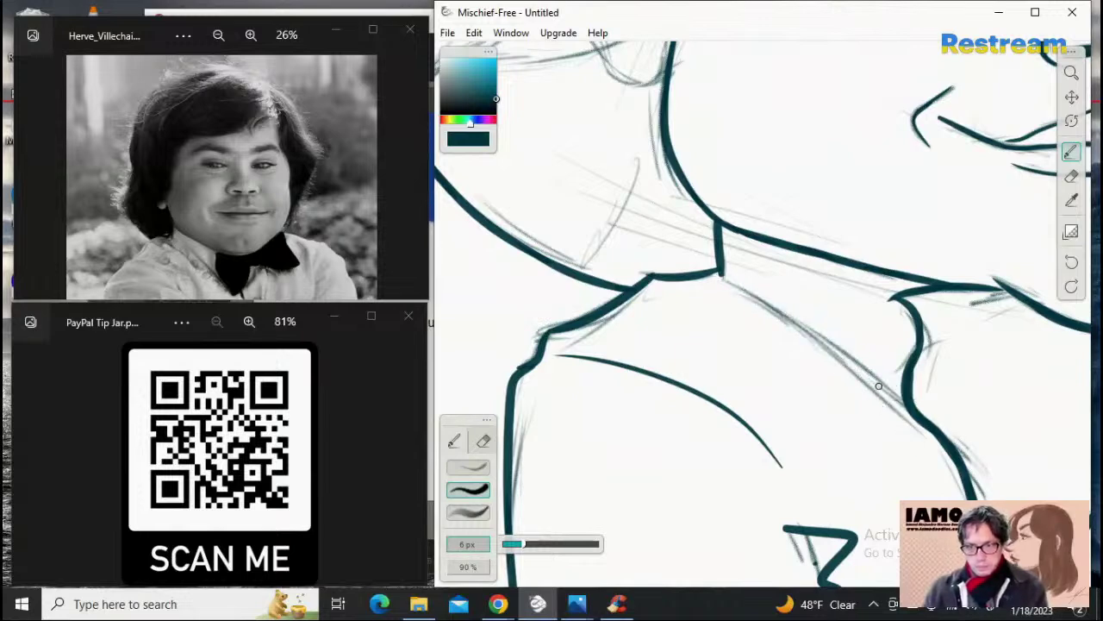
Step: Set the brush size to 8 px and ink the collar's lower edge diagonally from the neck corner to the bow tie
key(])
drag(722, 276, 880, 386)
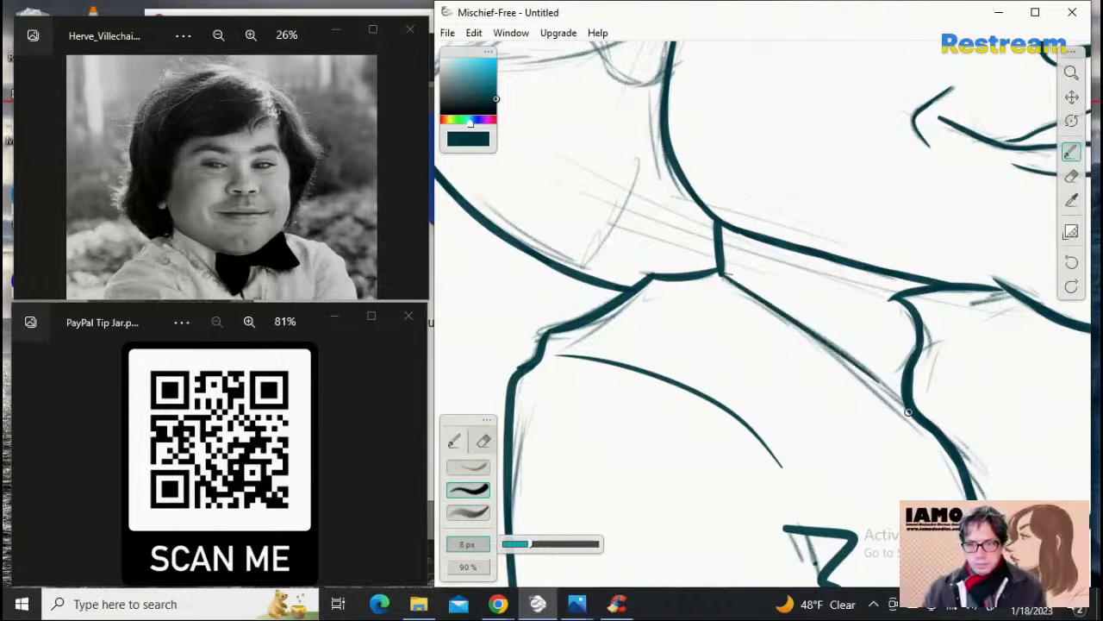
key(ctrl+z)
drag(720, 276, 905, 407)
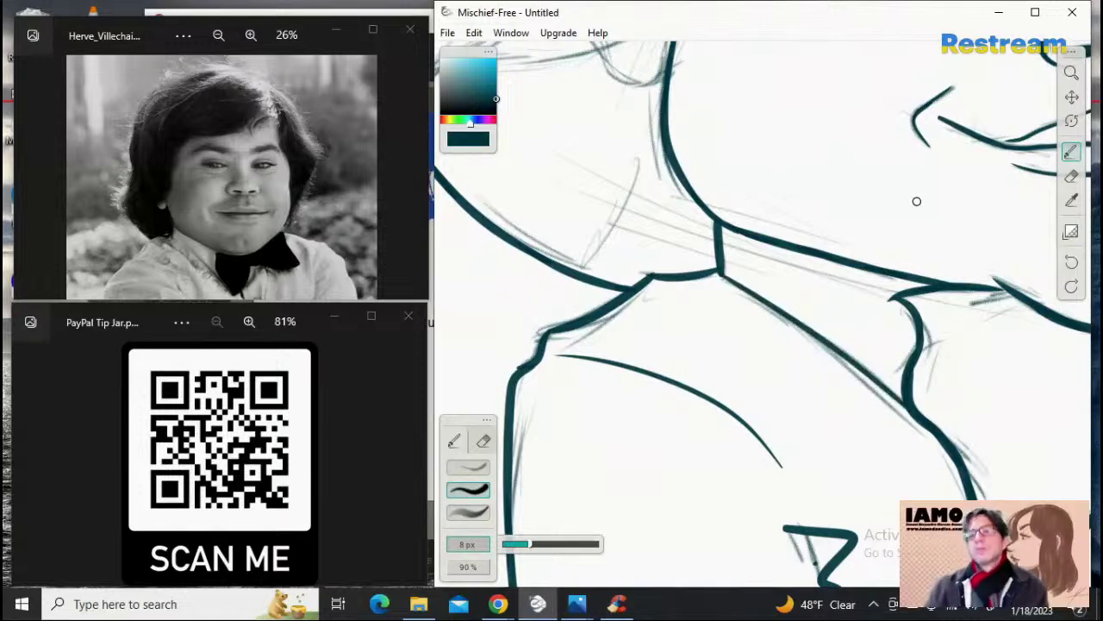
key(ctrl+z)
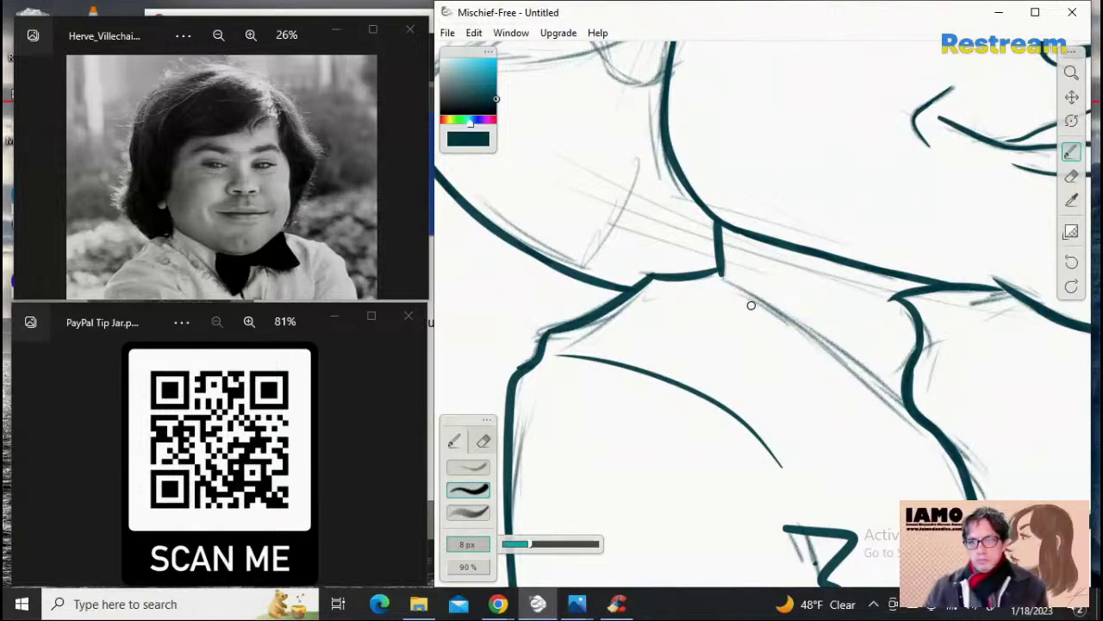
drag(748, 289, 901, 392)
key(ctrl+z)
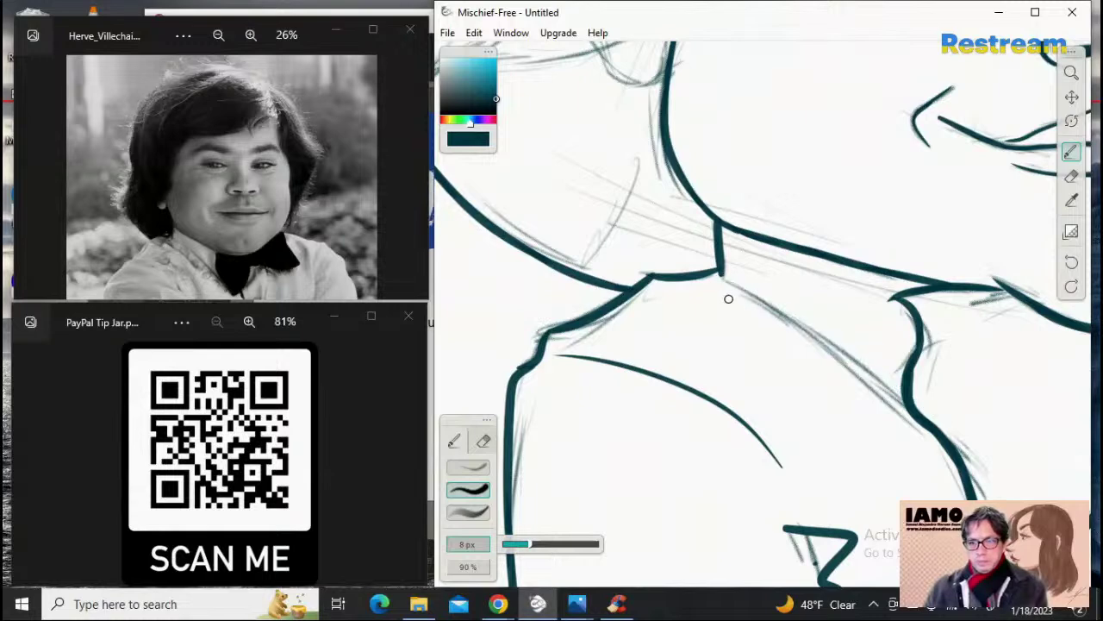
drag(724, 277, 901, 401)
key(ctrl+z)
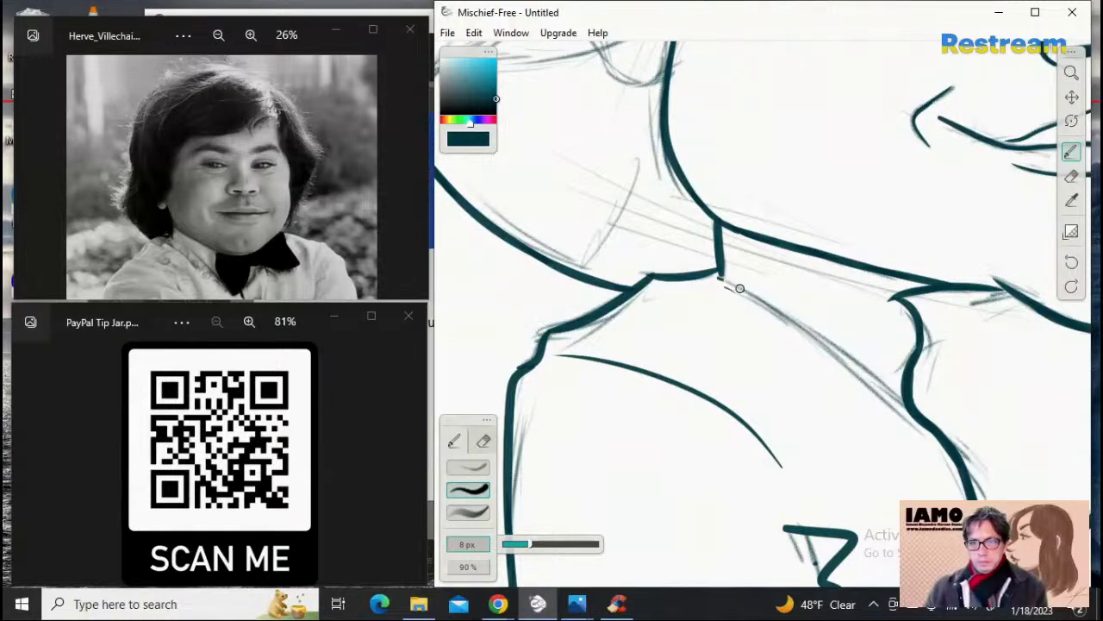
Step: Ink the shirt's shoulder line from the neck corner down to the bow tie's left edge and close the corner gap
drag(724, 276, 949, 467)
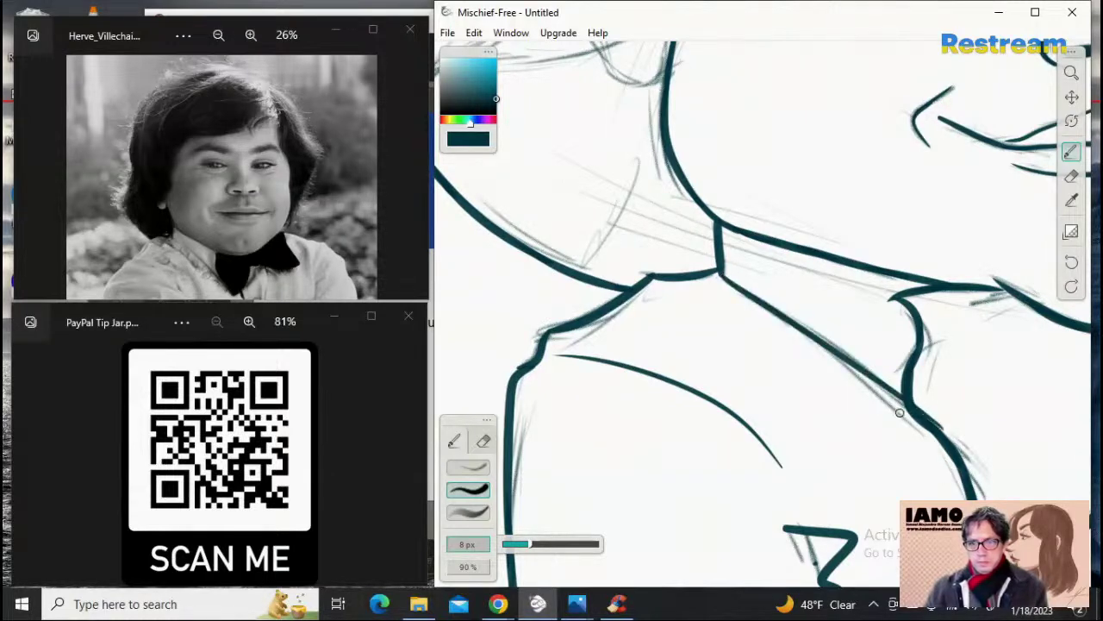
key(ctrl+z)
drag(724, 278, 901, 400)
key(ctrl+z)
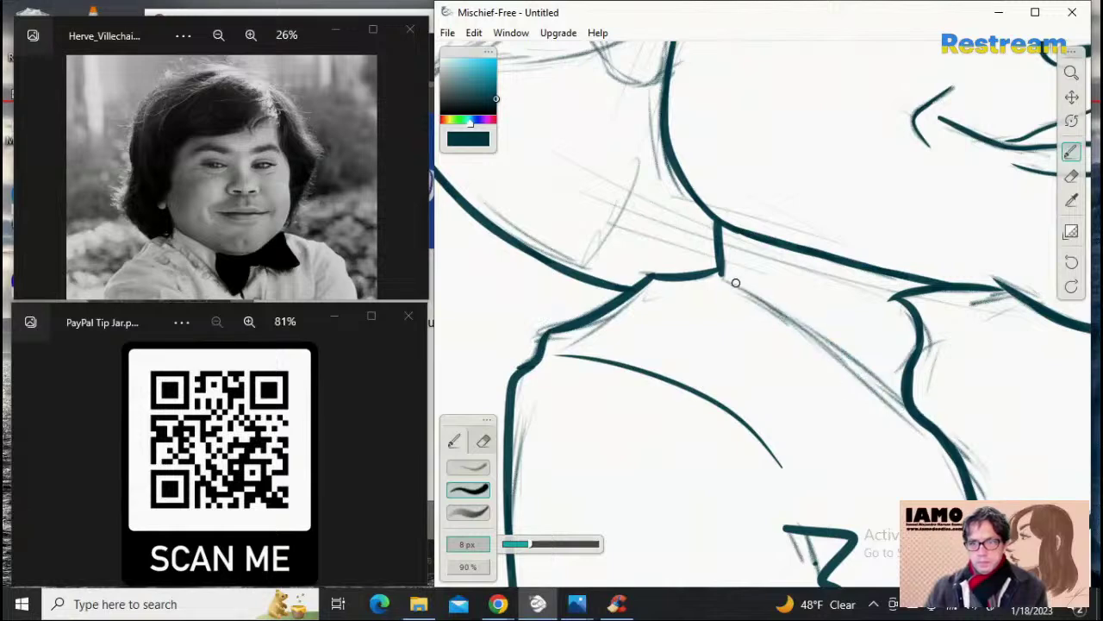
drag(733, 281, 965, 482)
key(ctrl+z)
drag(728, 282, 906, 407)
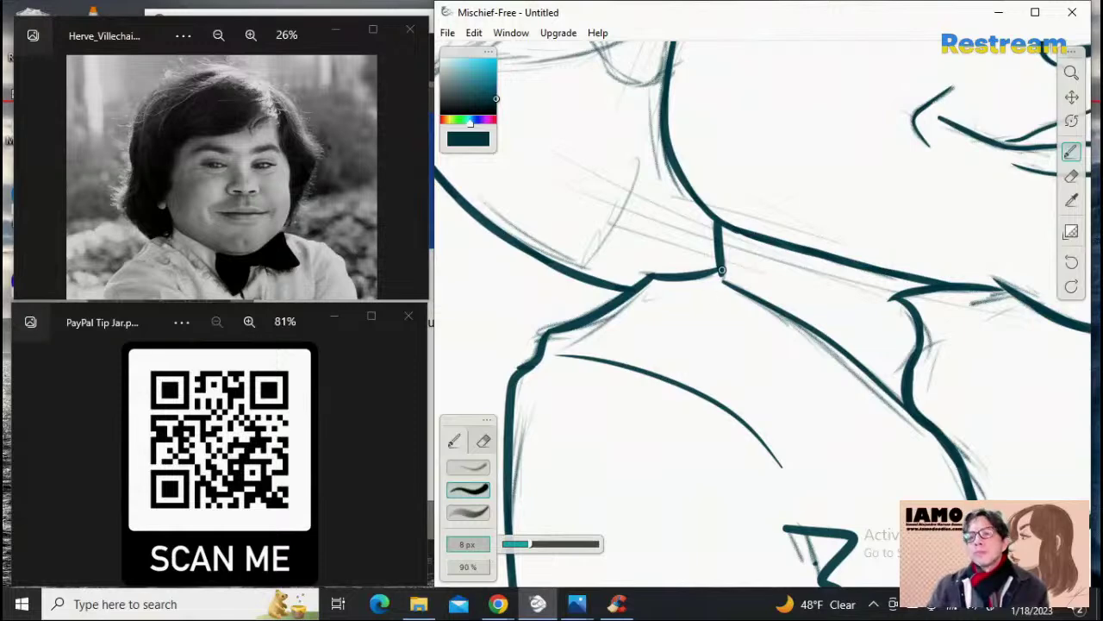
drag(723, 270, 724, 284)
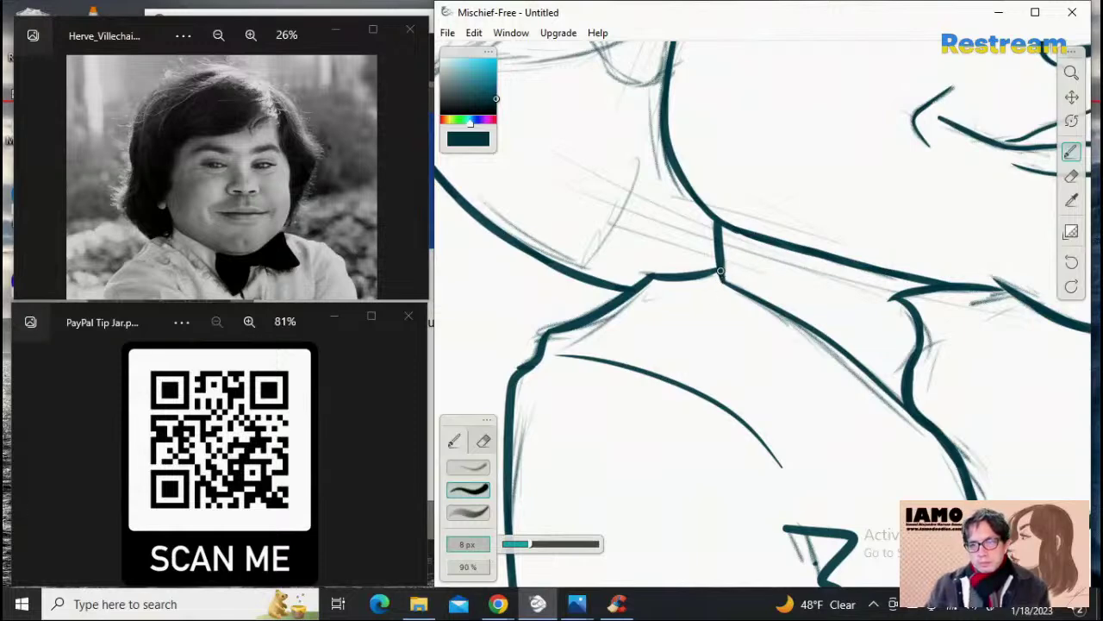
Step: Ink the upper right hair contour from the parting down to the outward flick beside the face
click(1071, 72)
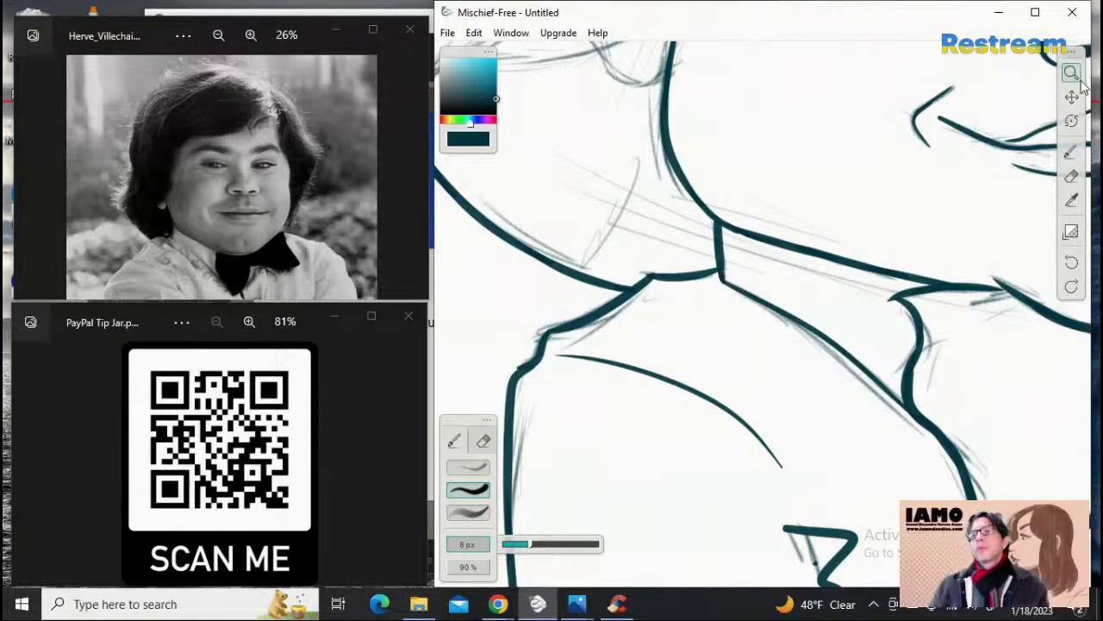
mouse_move(980, 219)
mouse_down()
mouse_move(829, 259)
mouse_move(1000, 216)
mouse_up()
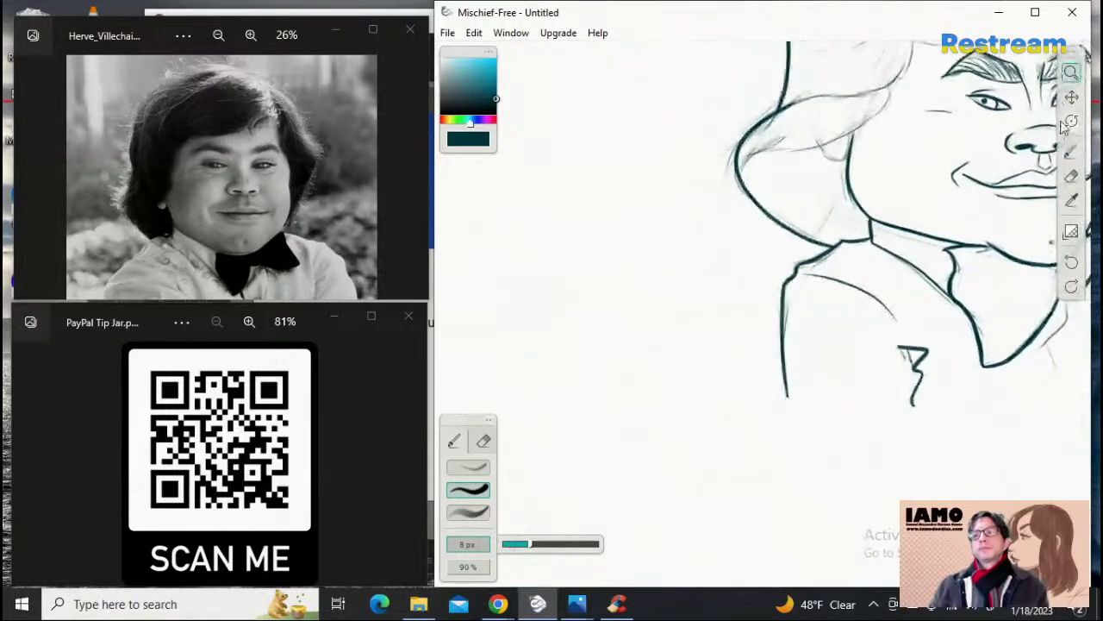
click(1071, 97)
mouse_move(959, 171)
mouse_down()
mouse_move(746, 328)
mouse_move(717, 324)
mouse_up()
drag(932, 306, 880, 264)
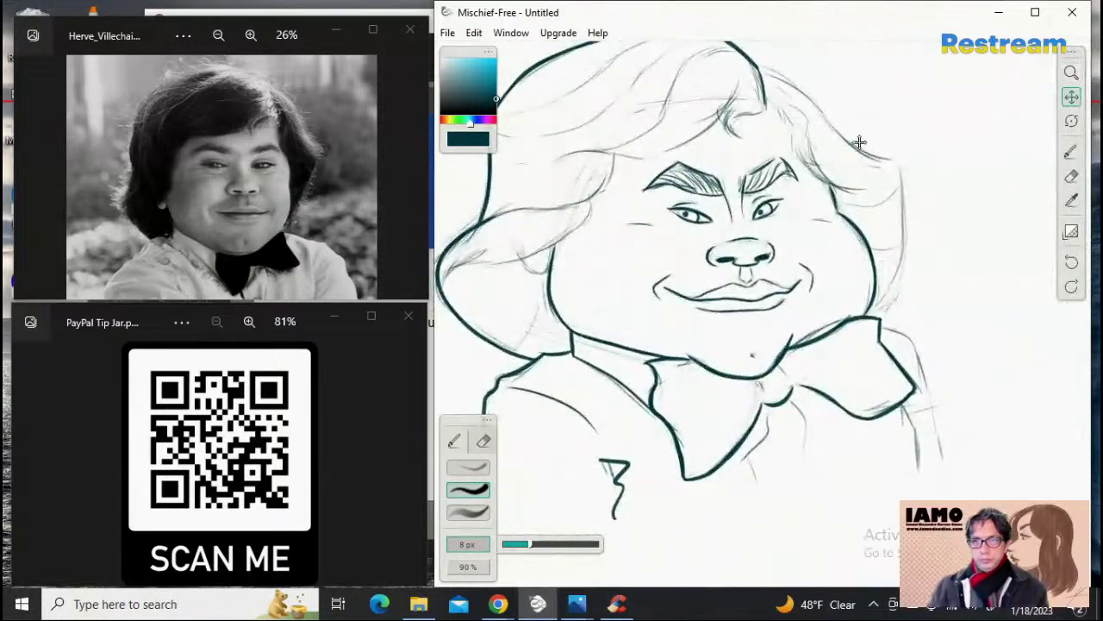
click(1072, 152)
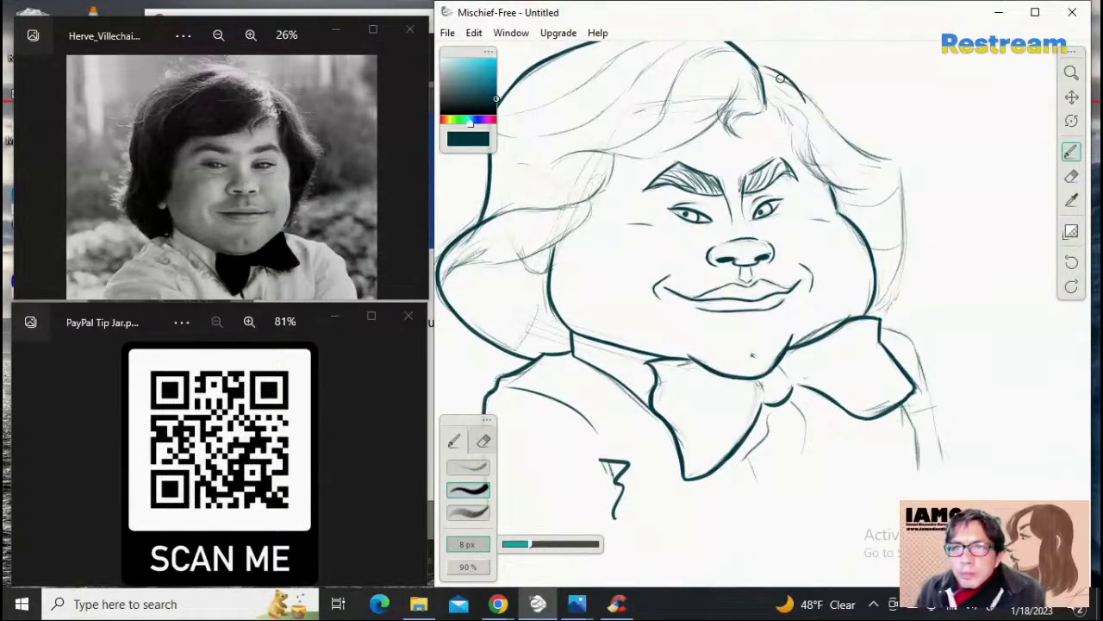
drag(760, 65, 867, 151)
key(ctrl+z)
drag(808, 94, 865, 158)
key(ctrl+z)
drag(810, 93, 849, 145)
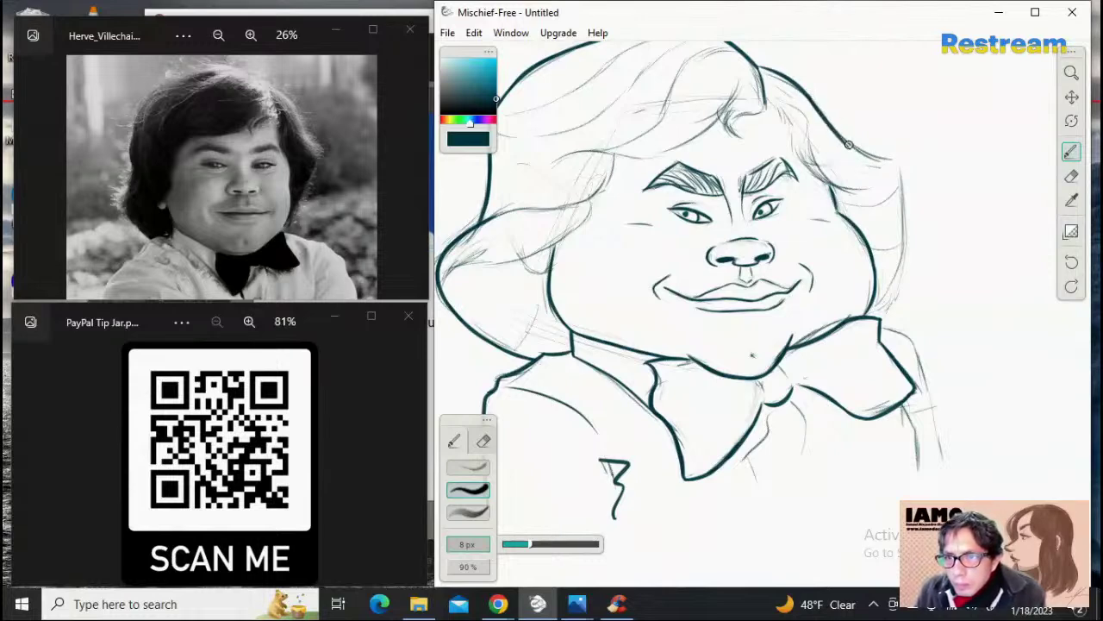
key(ctrl+z)
drag(806, 92, 847, 139)
key(ctrl+z)
drag(805, 93, 874, 159)
key(ctrl+z)
drag(830, 123, 896, 161)
key(ctrl+z)
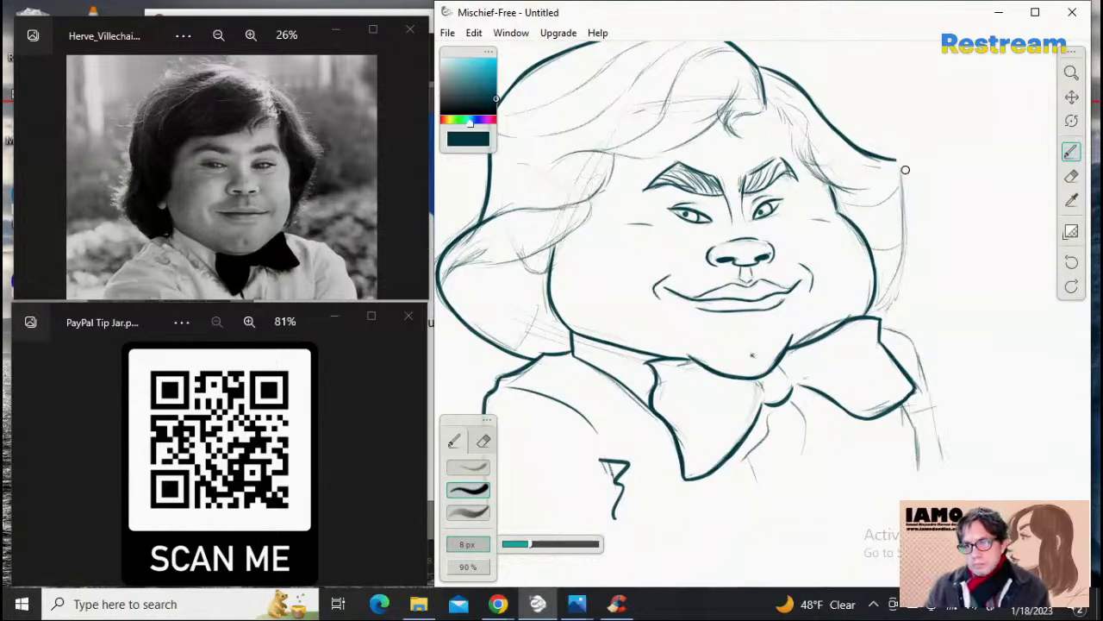
Step: Ink the outer right edge of the hair from the flick down towards the bow tie
drag(905, 170, 899, 261)
key(ctrl+z)
drag(893, 155, 903, 248)
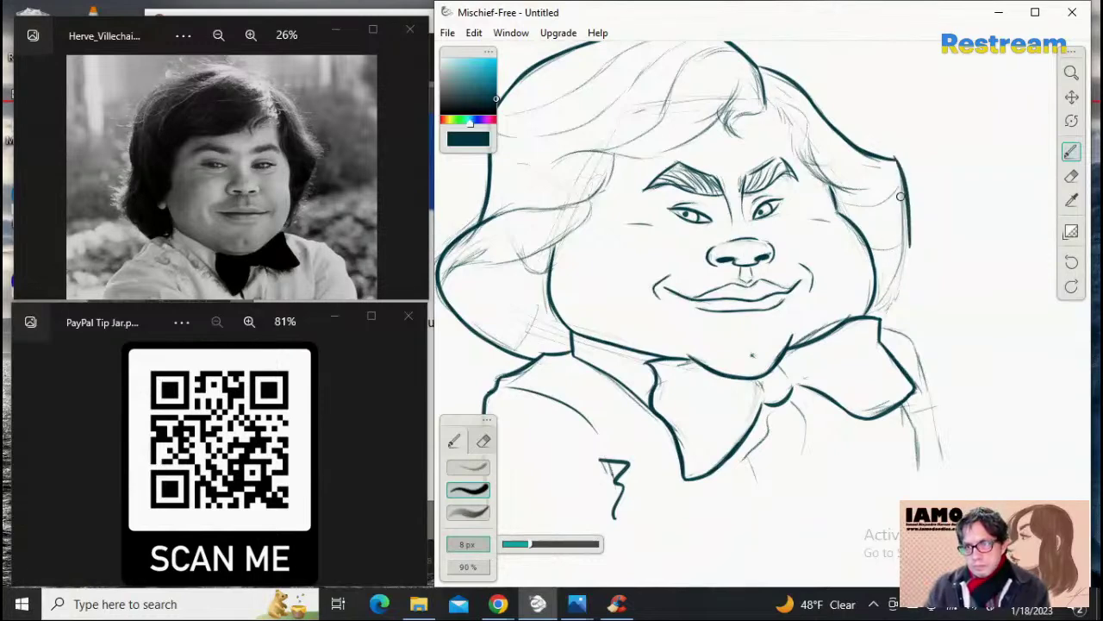
key(ctrl+z)
drag(896, 163, 902, 254)
key(ctrl+z)
drag(896, 161, 907, 268)
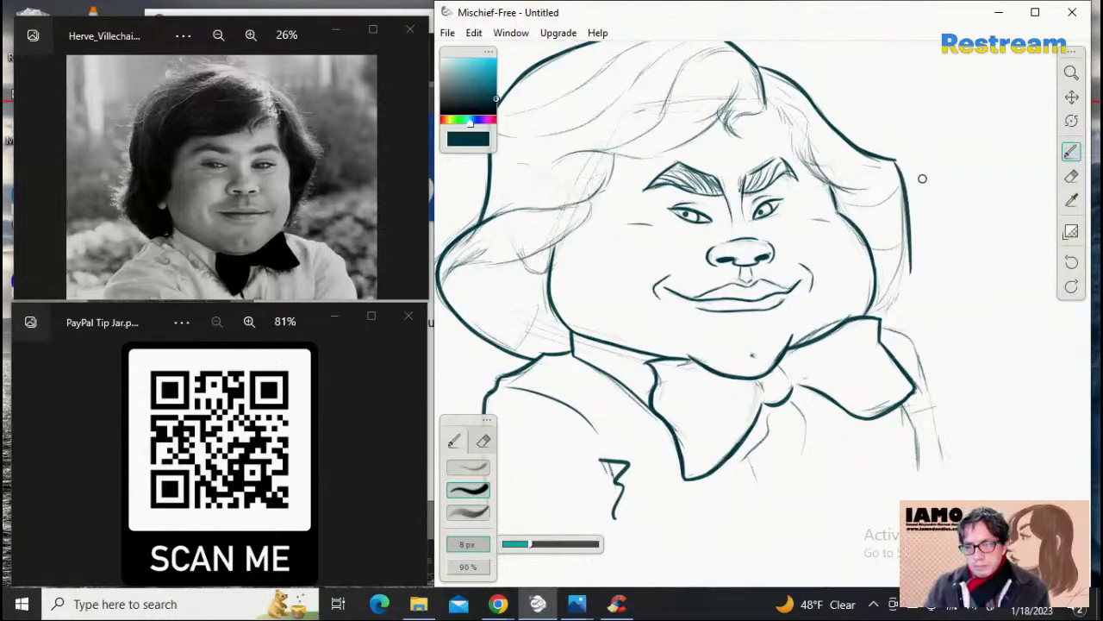
key(ctrl+z)
drag(896, 161, 908, 246)
key(ctrl+z)
drag(898, 160, 899, 263)
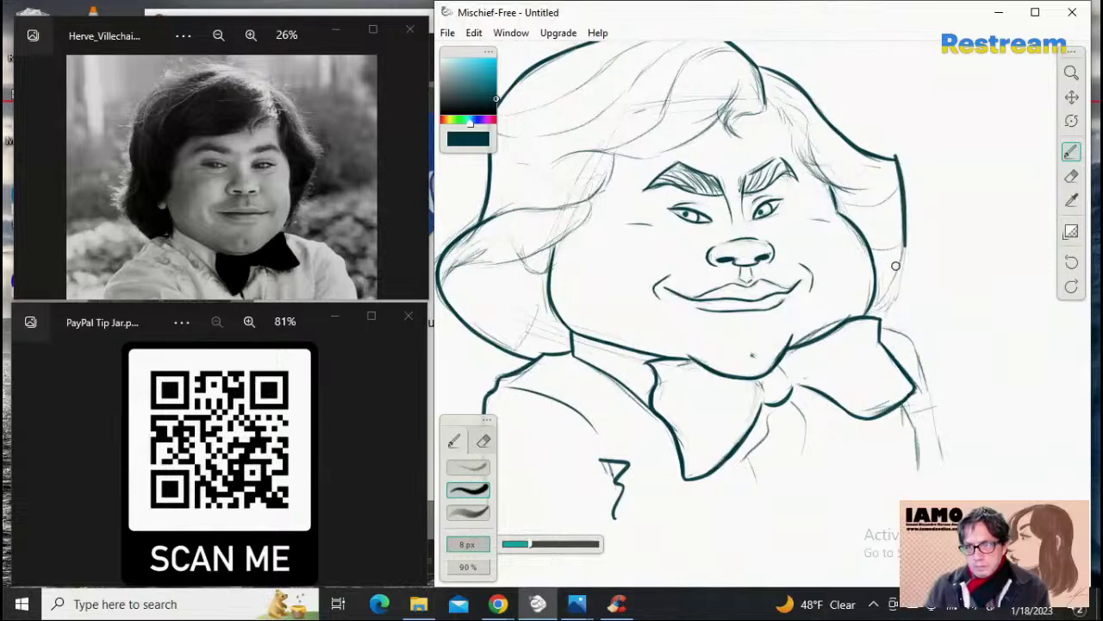
key(ctrl+z)
drag(895, 161, 890, 258)
key(ctrl+z)
drag(894, 160, 907, 259)
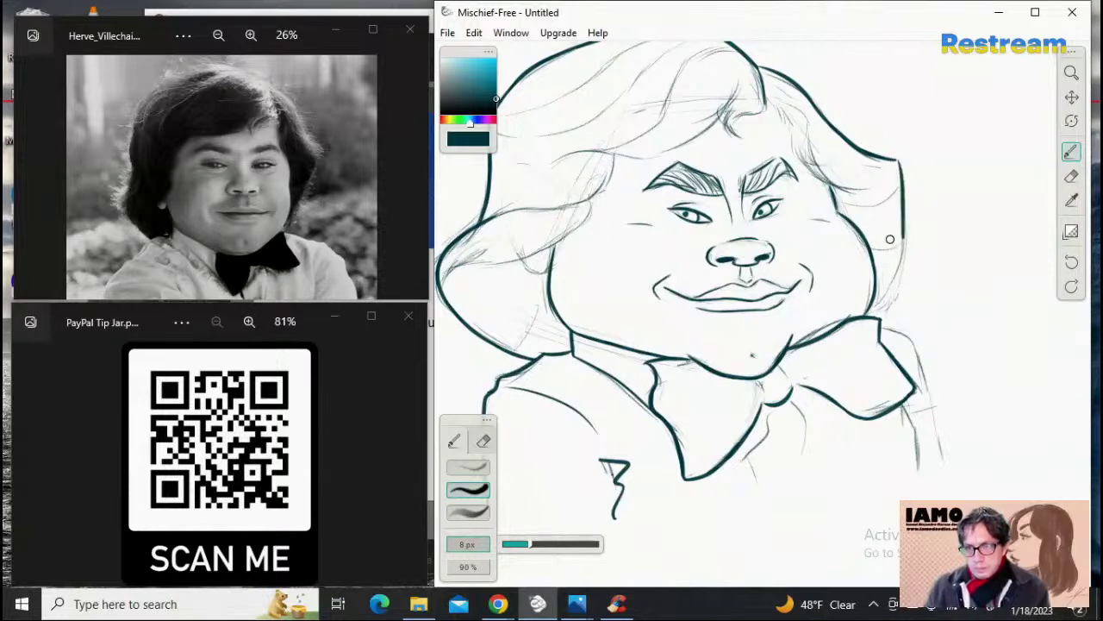
key(ctrl+z)
drag(896, 160, 908, 248)
key(ctrl+z)
drag(896, 161, 899, 273)
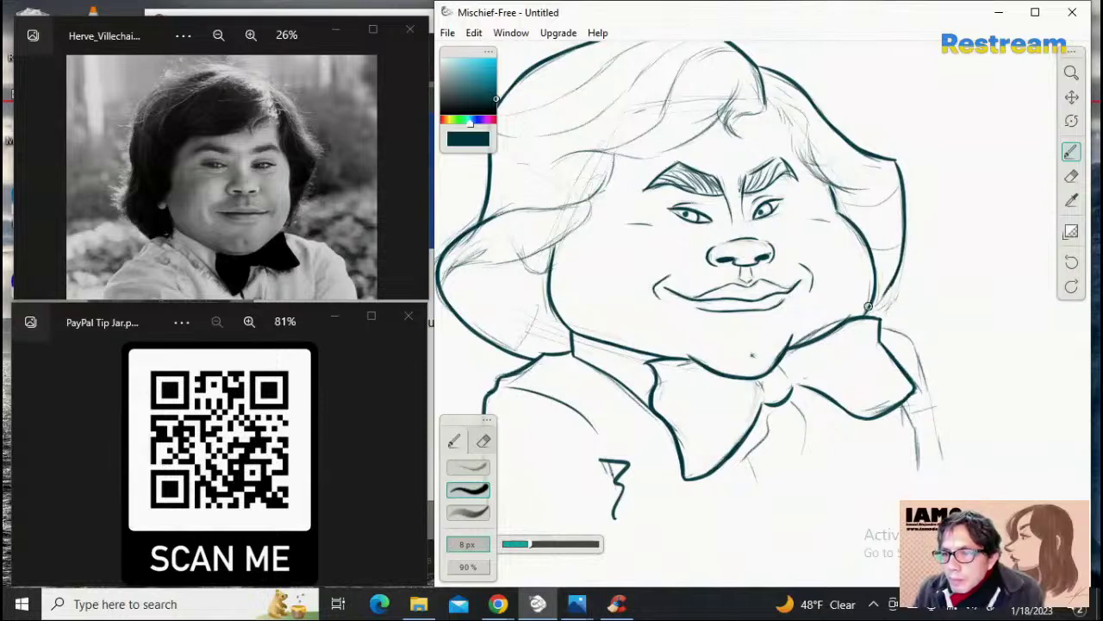
drag(901, 259, 880, 307)
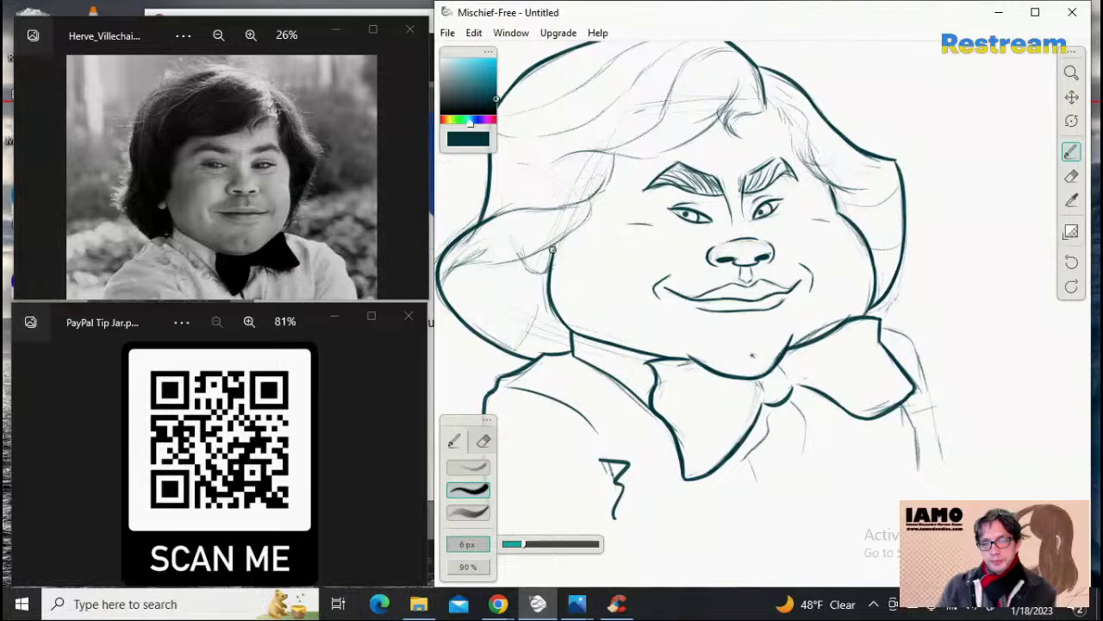
Step: Ink the fringe's lower edge from near the parting across the forehead to above the left eyebrow
drag(562, 245, 544, 246)
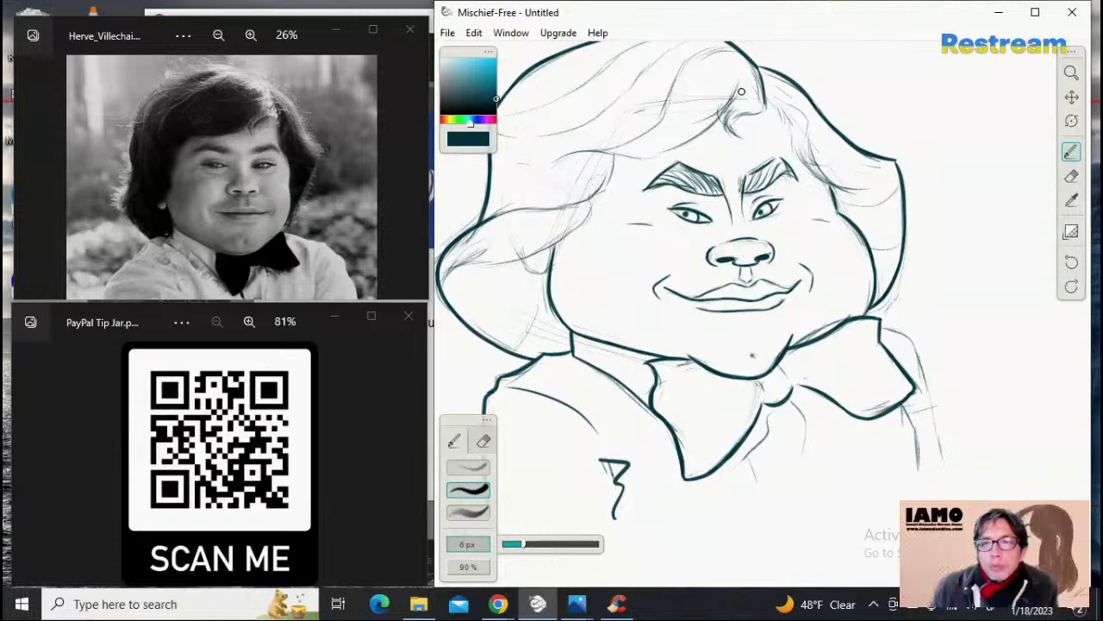
key(ctrl+z)
drag(739, 72, 693, 140)
key(ctrl+z)
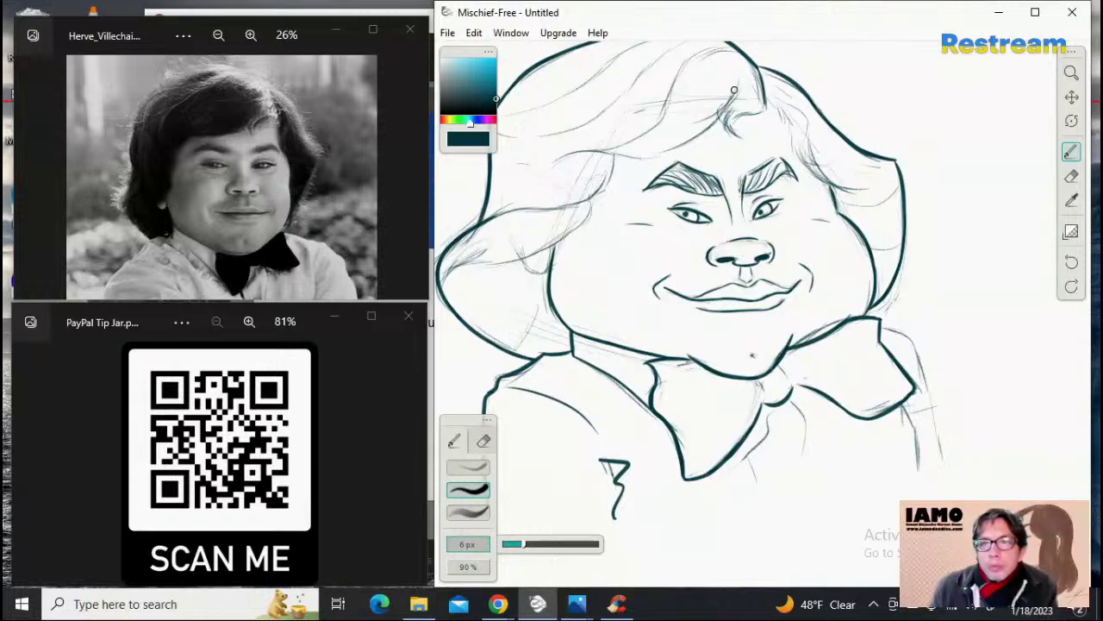
drag(741, 74, 687, 142)
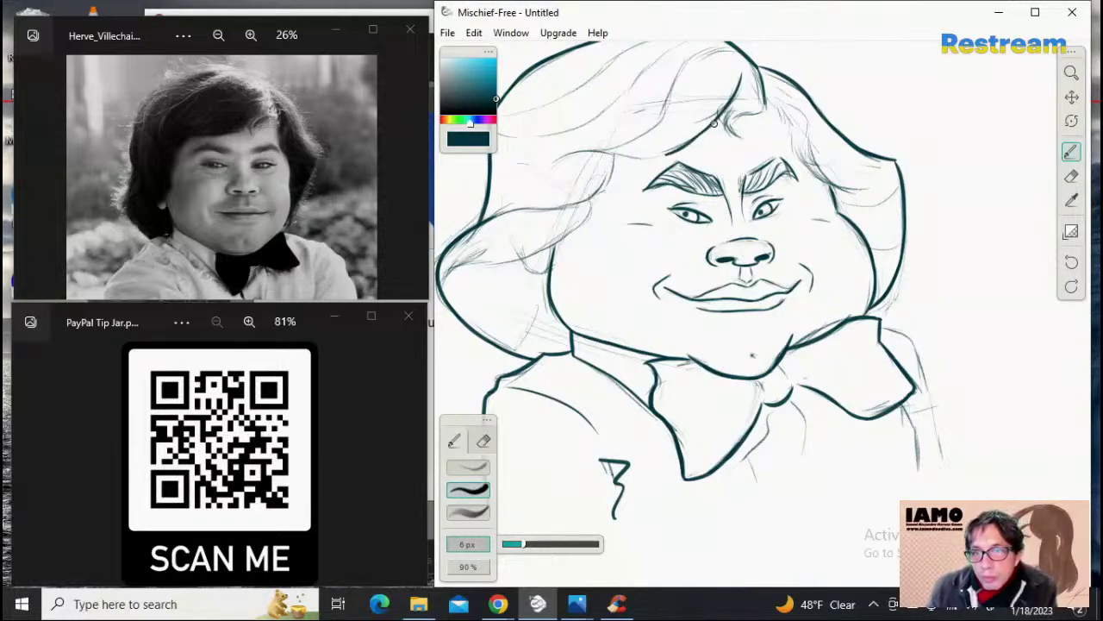
drag(720, 114, 657, 155)
key(ctrl+z)
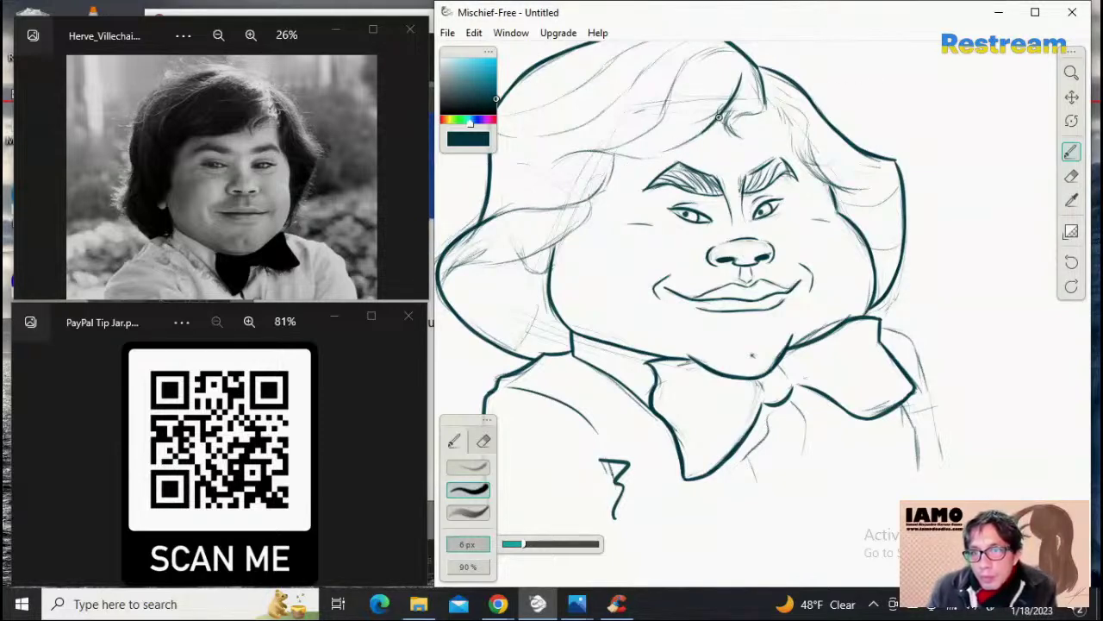
drag(722, 116, 655, 156)
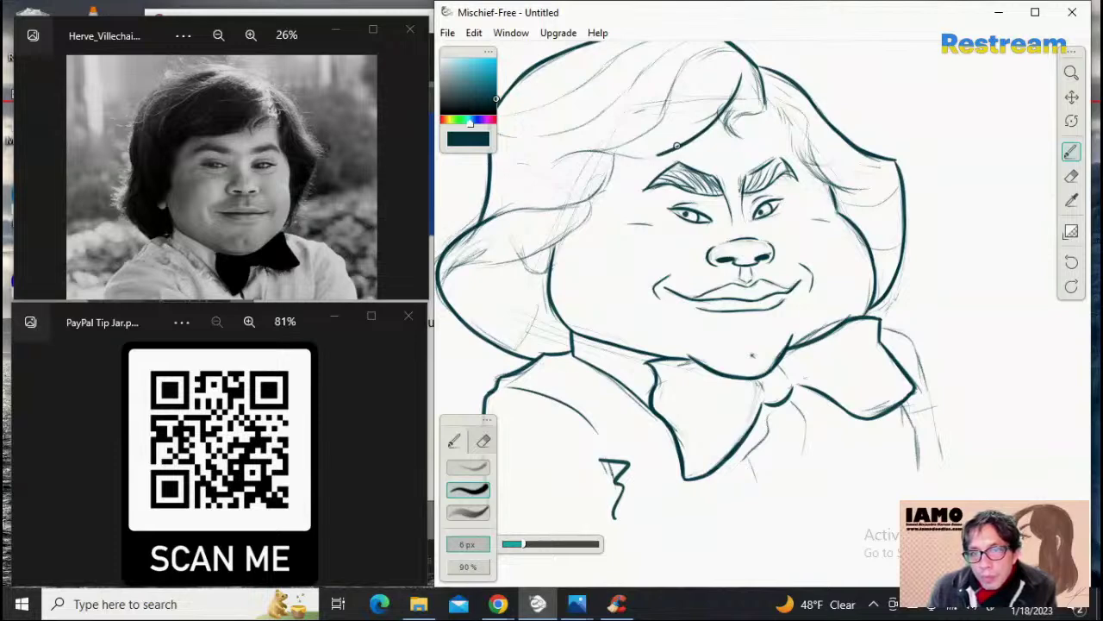
Step: Extend the inked fringe edge from above the left eyebrow across to the hair at the left side
mouse_move(657, 156)
mouse_down()
mouse_move(593, 150)
mouse_move(551, 164)
mouse_up()
key(ctrl+z)
key(ctrl+z)
key(ctrl+z)
key(ctrl+z)
key(ctrl+z)
key(ctrl+z)
key(ctrl+z)
key(ctrl+z)
key(ctrl+z)
key(ctrl+z)
key(ctrl+z)
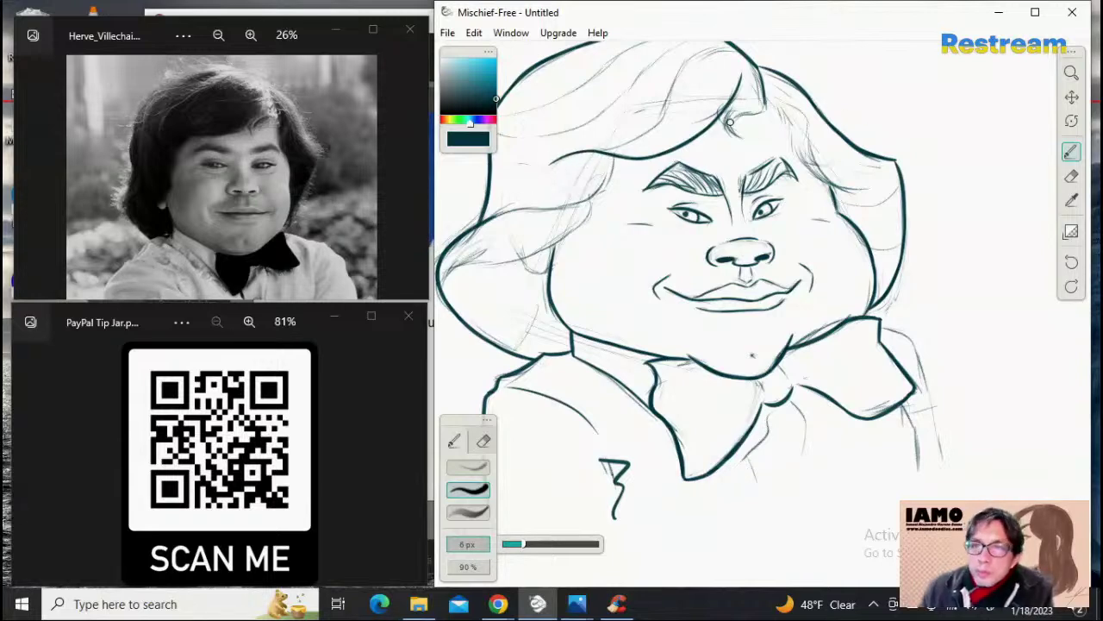
Step: Ink the small curl hanging from the fringe on the forehead and the hair tip beside it
drag(738, 96, 718, 138)
key(ctrl+z)
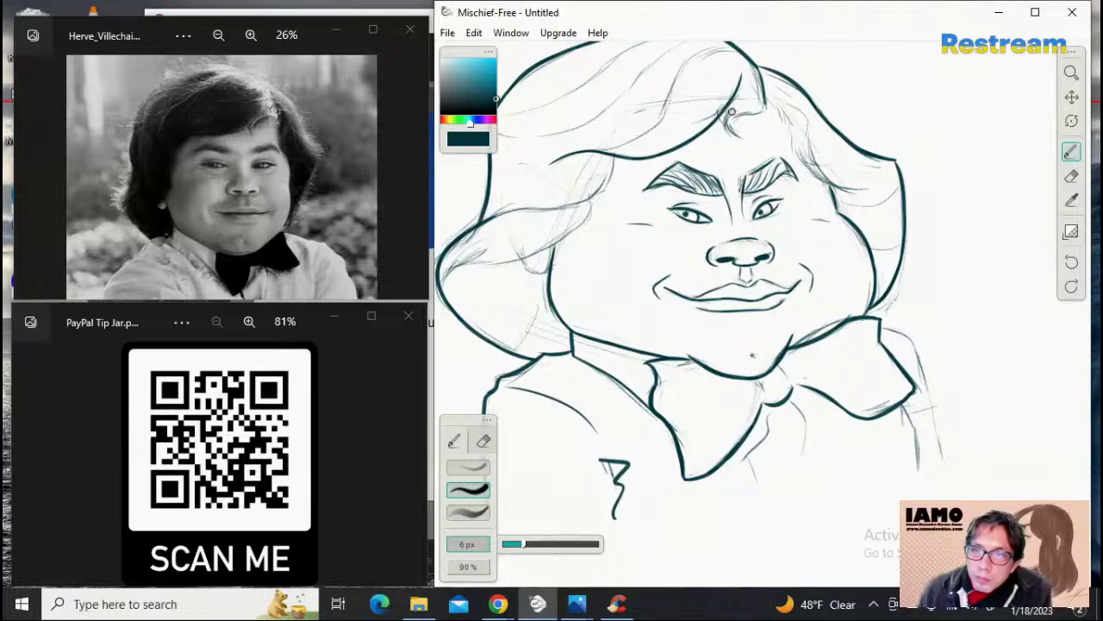
mouse_move(734, 100)
mouse_down()
mouse_move(743, 141)
mouse_move(721, 113)
mouse_move(766, 148)
mouse_move(719, 113)
mouse_move(724, 127)
mouse_move(763, 125)
mouse_move(729, 126)
mouse_move(724, 111)
mouse_move(742, 139)
mouse_up()
key(ctrl+z)
key(ctrl+z)
key(ctrl+z)
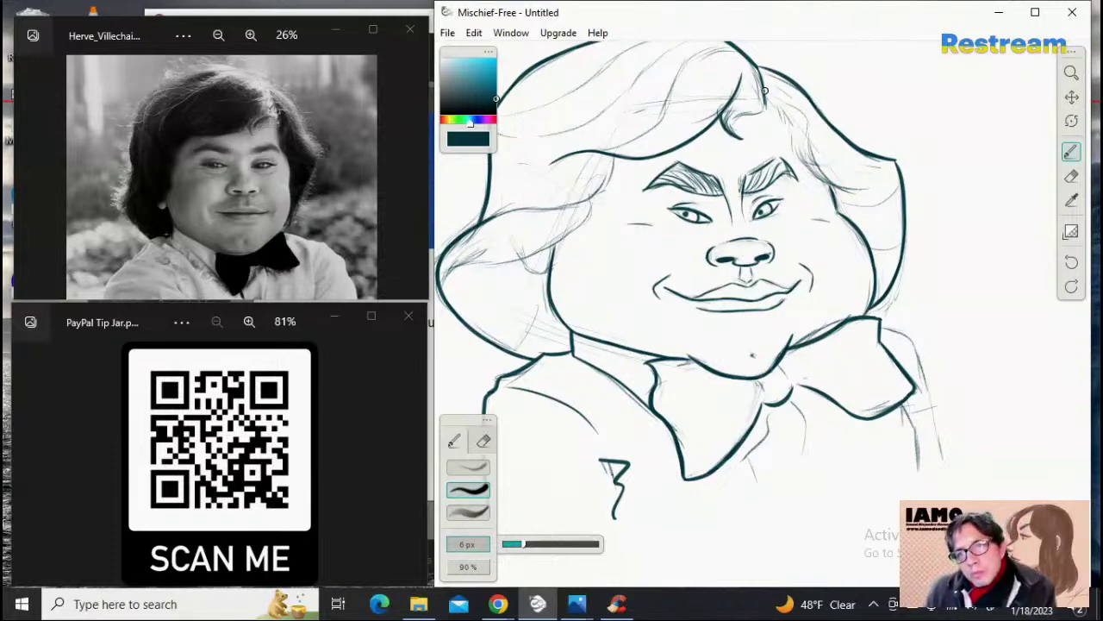
drag(764, 87, 760, 116)
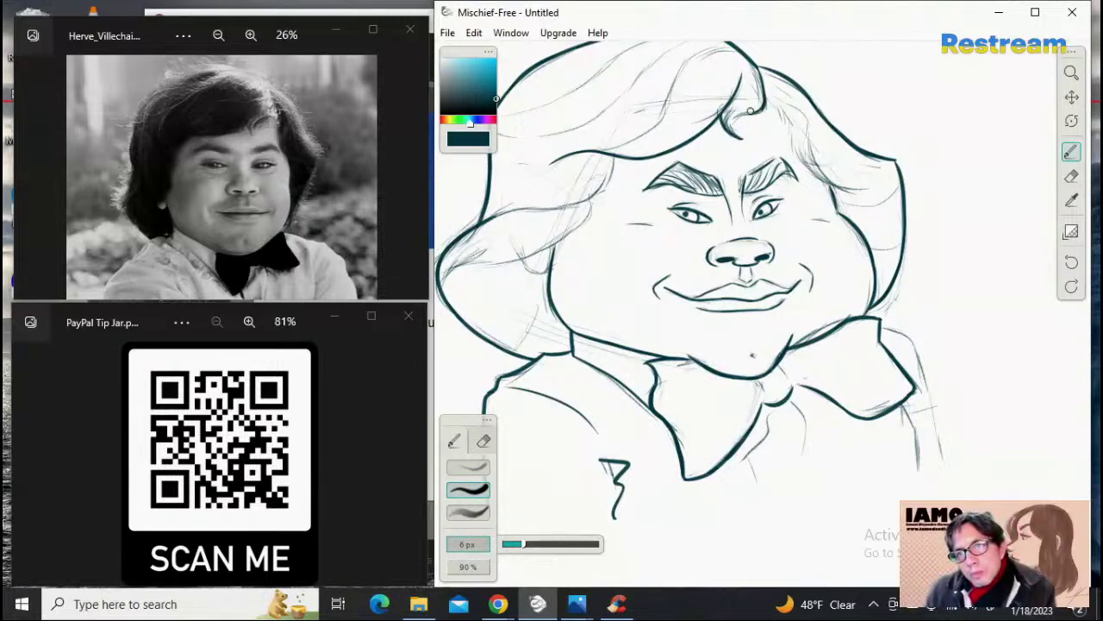
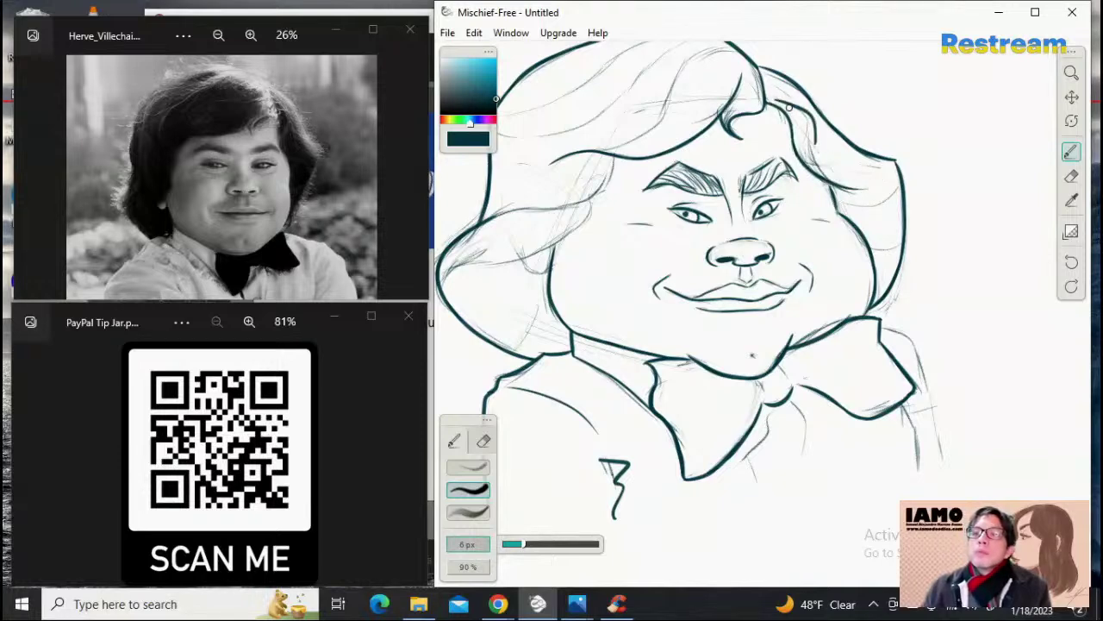
Step: Ink the inner hair strand on the right, curving from the parting down to the side of the face
mouse_move(776, 97)
mouse_down()
mouse_move(812, 119)
mouse_move(831, 177)
mouse_up()
key(ctrl+z)
drag(776, 98, 833, 180)
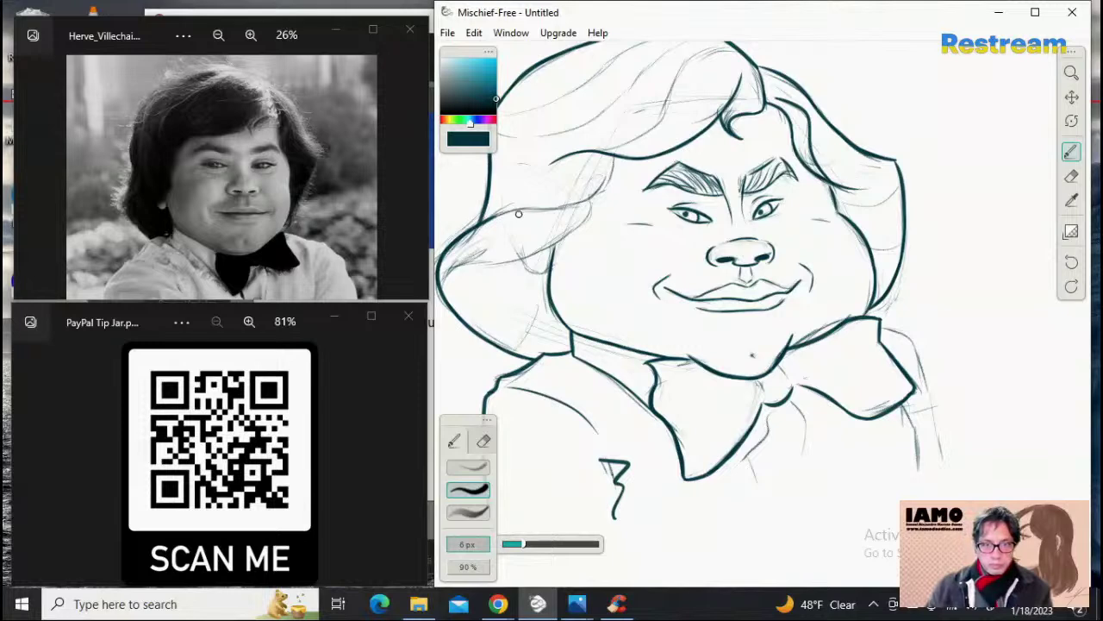
Step: Ink the left hair lock curving from the fringe down past the temple into the side hair
mouse_move(612, 155)
mouse_down()
mouse_move(606, 182)
mouse_move(564, 206)
mouse_up()
key(ctrl+z)
key(ctrl+z)
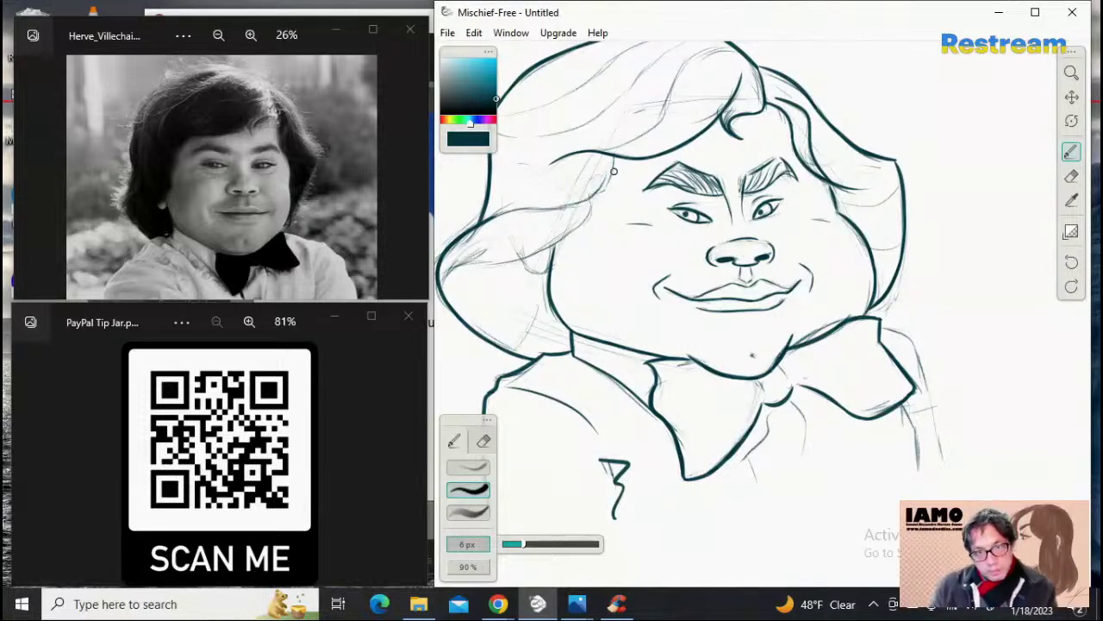
mouse_move(616, 156)
mouse_down()
mouse_move(573, 210)
mouse_move(572, 198)
mouse_move(613, 161)
mouse_move(578, 208)
mouse_move(558, 198)
mouse_move(617, 157)
mouse_move(583, 206)
mouse_move(612, 158)
mouse_move(599, 189)
mouse_move(478, 229)
mouse_up()
key(ctrl+z)
key(ctrl+z)
key(ctrl+z)
key(ctrl+z)
key(ctrl+z)
key(ctrl+z)
key(ctrl+z)
key(ctrl+z)
key(ctrl+z)
key(ctrl+z)
Step: Continue the left lock's inked line until it meets the outer hair outline
drag(543, 208, 479, 227)
key(z)
drag(539, 207, 522, 211)
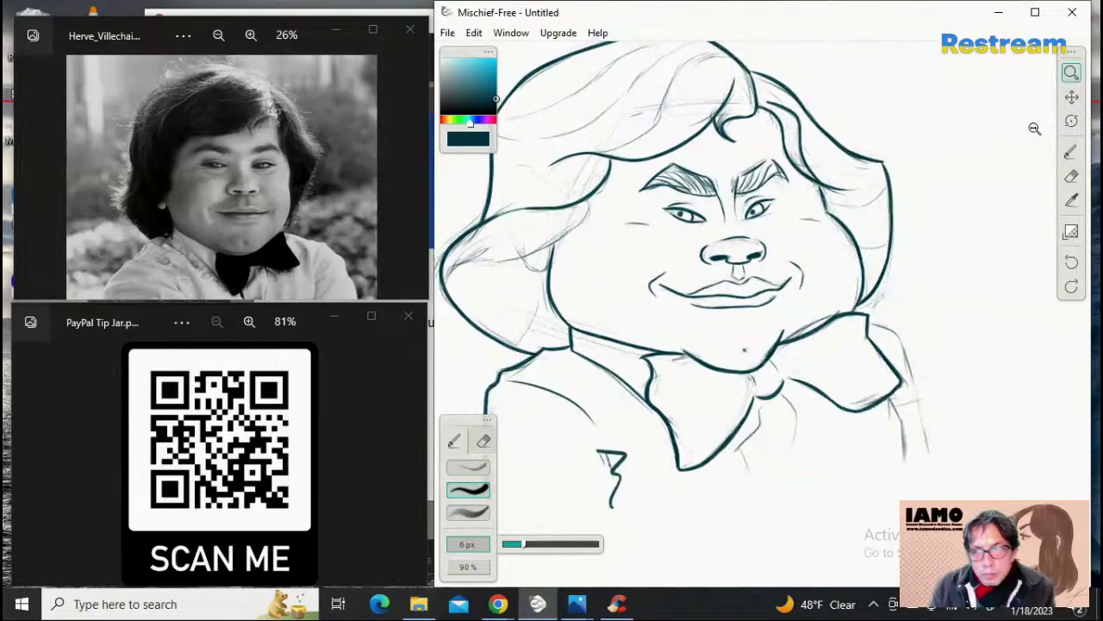
click(1070, 152)
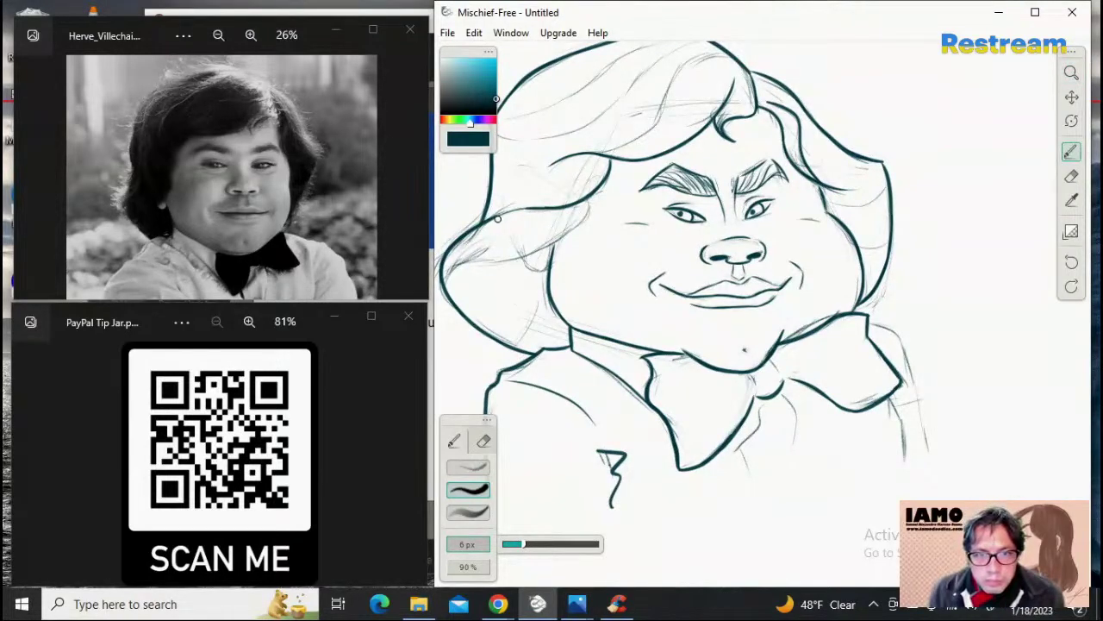
key(ctrl+z)
drag(541, 208, 487, 222)
key(ctrl+z)
key(ctrl+z)
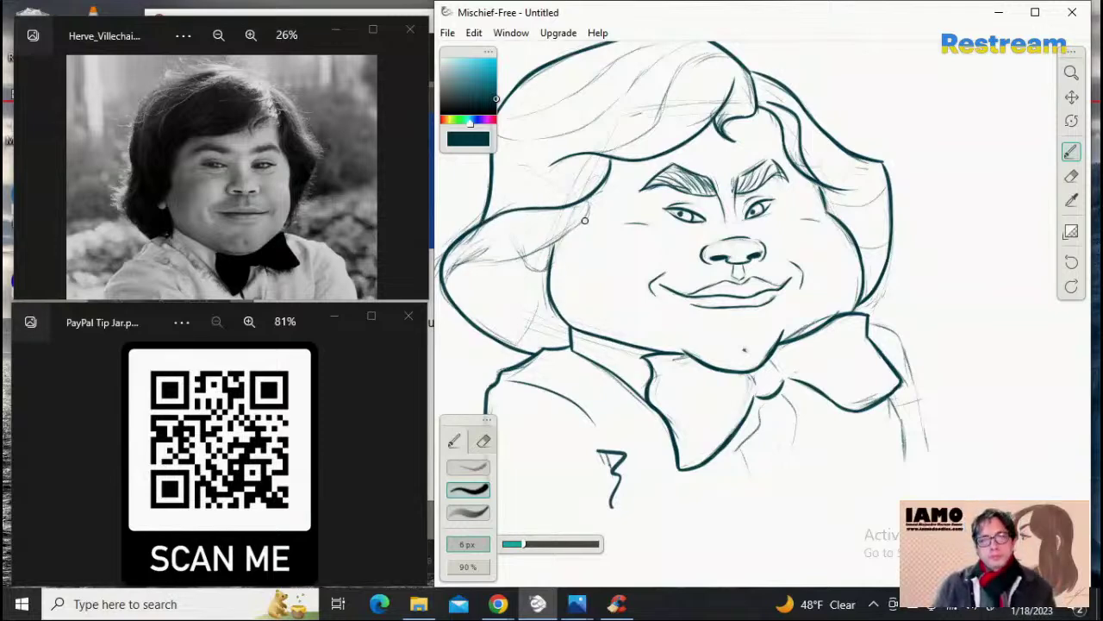
Step: Ink the underside of the left hair lock from its tip beside the temple, sweeping down across the edge of the face
drag(588, 202, 559, 237)
key(ctrl+z)
key(ctrl+z)
key(ctrl+z)
drag(588, 202, 559, 236)
key(ctrl+z)
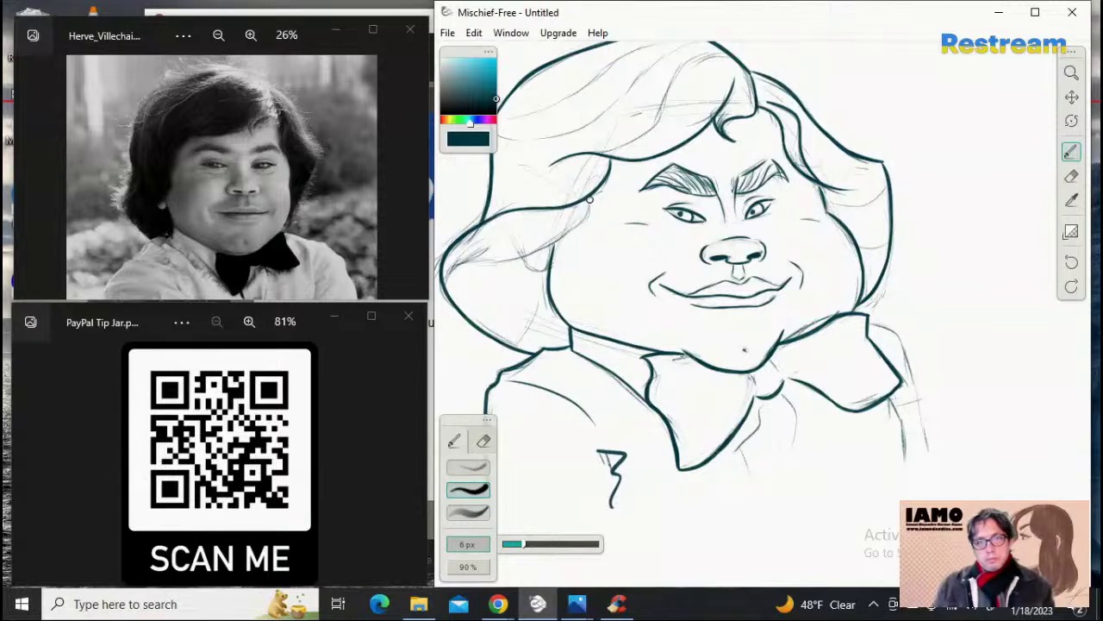
mouse_move(589, 201)
mouse_down()
mouse_move(571, 231)
mouse_move(532, 251)
mouse_up()
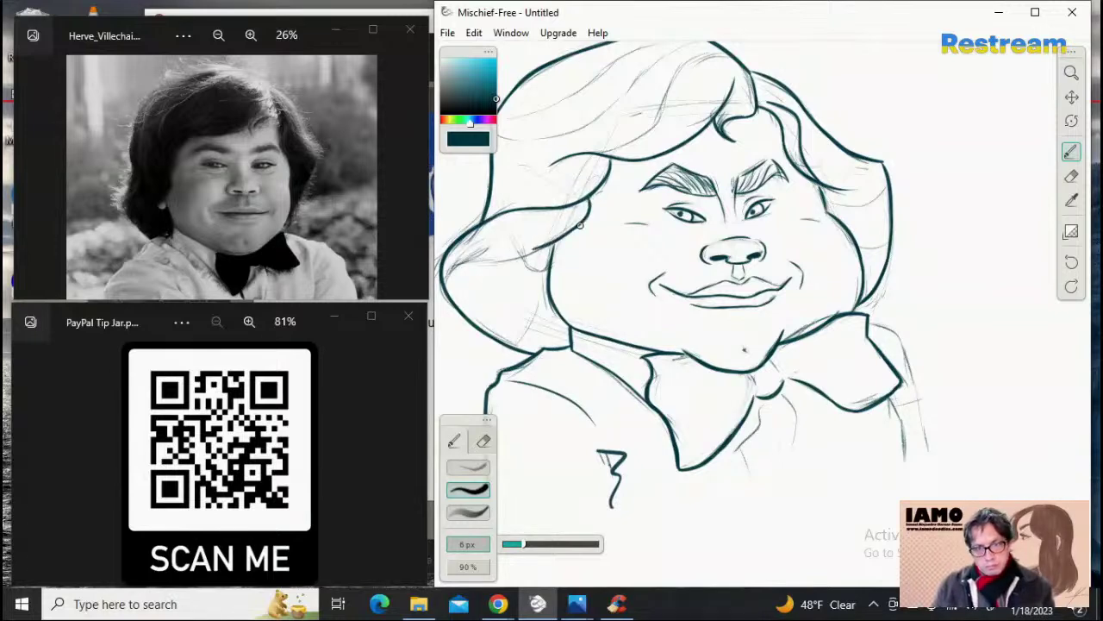
key(ctrl+z)
key(ctrl+z)
drag(581, 222, 536, 250)
key(ctrl+z)
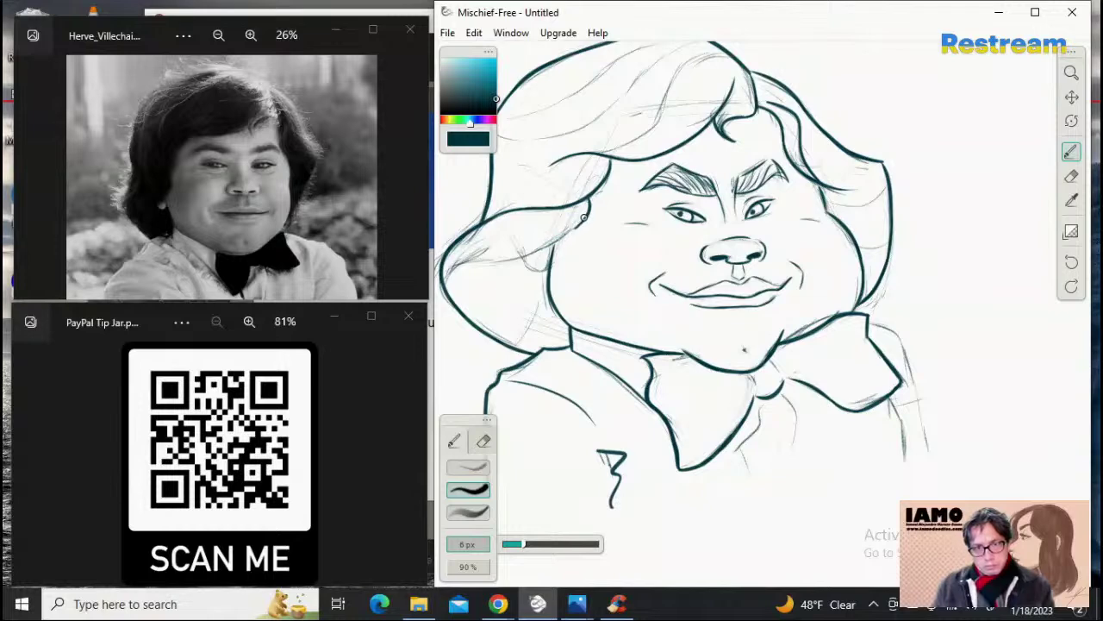
drag(585, 219, 541, 245)
key(ctrl+z)
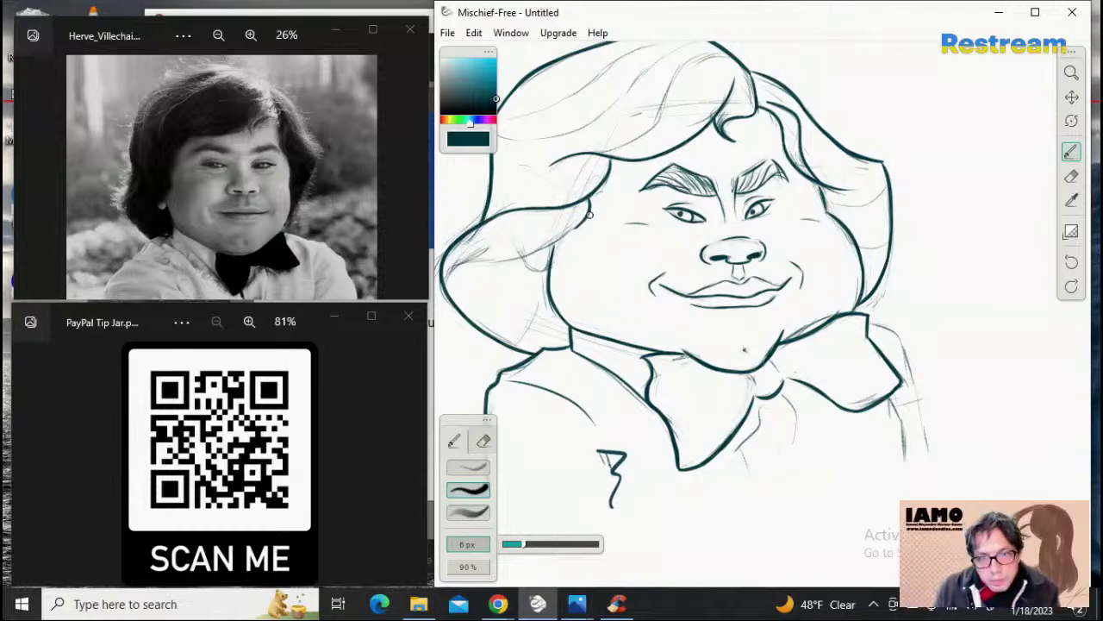
mouse_move(589, 216)
mouse_down()
mouse_move(531, 251)
mouse_move(539, 248)
mouse_up()
key(ctrl+z)
key(ctrl+z)
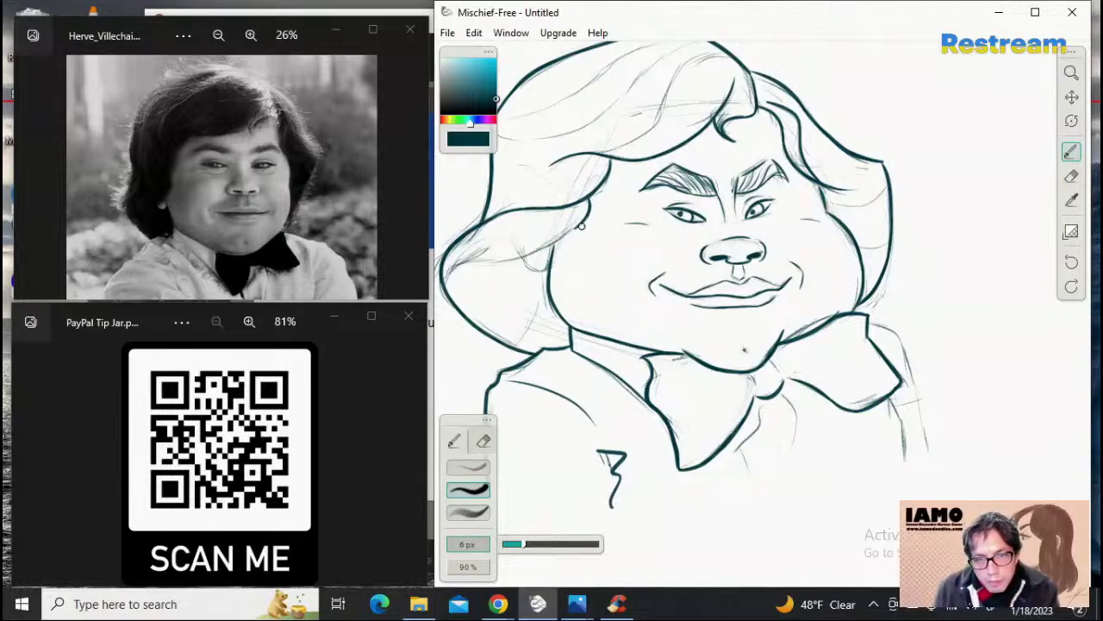
drag(586, 219, 533, 250)
key(ctrl+z)
key(ctrl+z)
drag(593, 196, 528, 254)
key(ctrl+z)
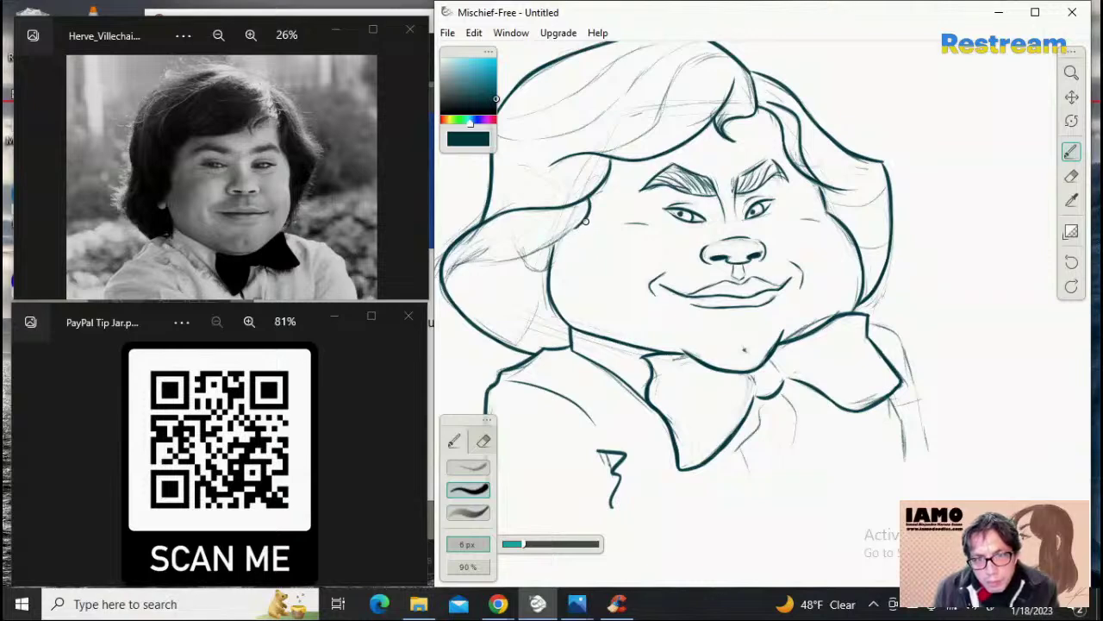
mouse_move(593, 197)
mouse_down()
mouse_move(531, 256)
mouse_move(544, 250)
mouse_move(495, 257)
mouse_up()
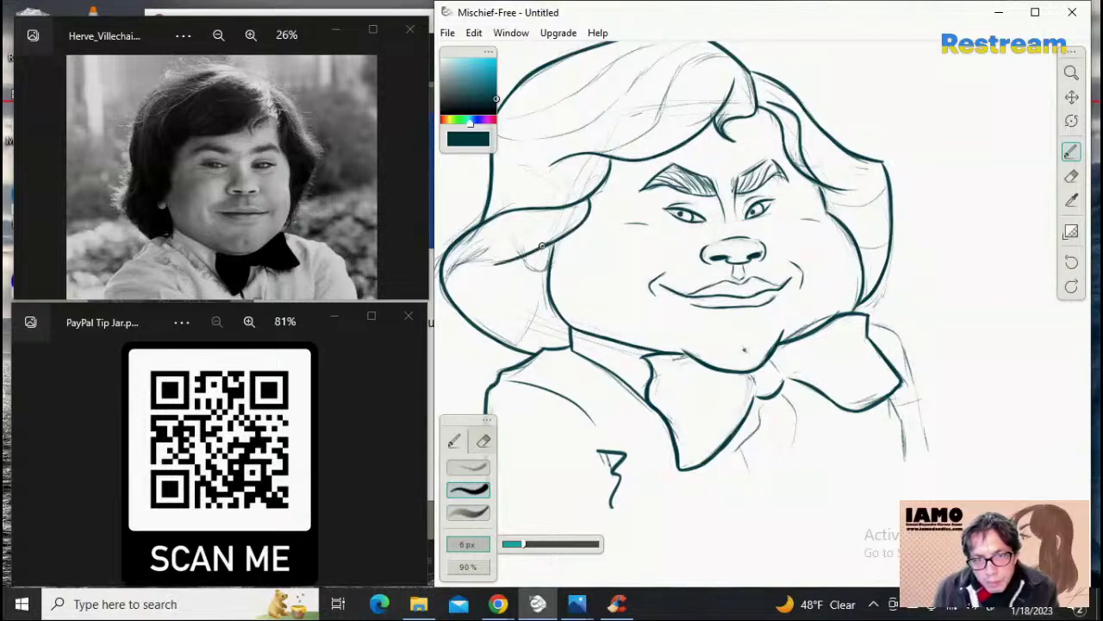
Step: Extend the lock's underside line to the outer hair outline and ink the small earlobe beneath it
key(ctrl+z)
mouse_move(561, 238)
mouse_down()
mouse_move(474, 271)
mouse_move(518, 257)
mouse_move(468, 261)
mouse_up()
key(ctrl+z)
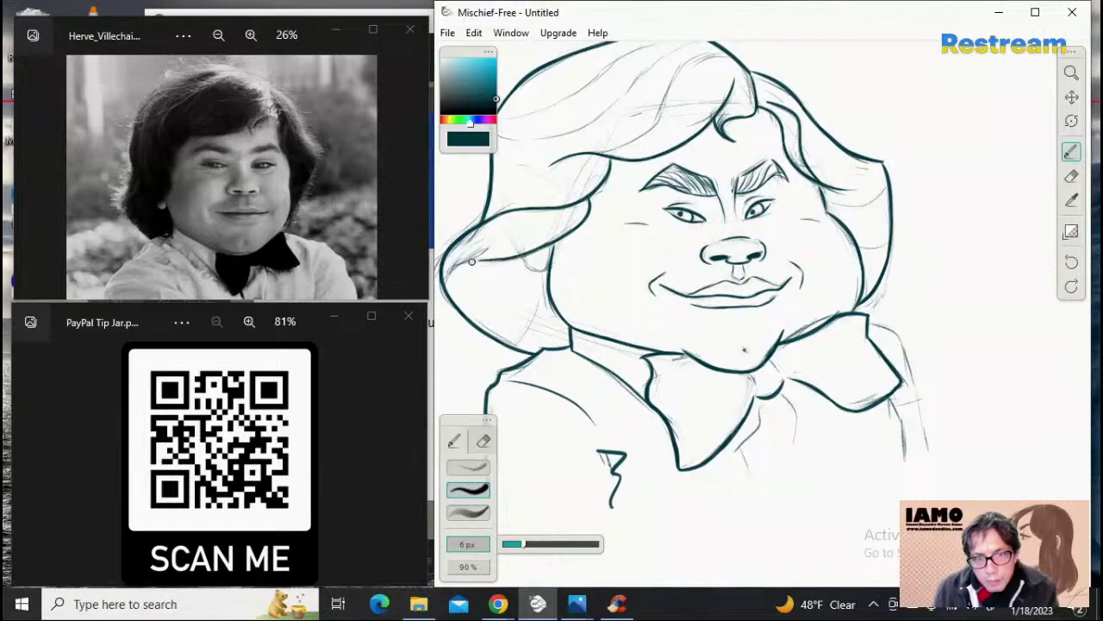
mouse_move(481, 264)
mouse_down()
mouse_move(455, 275)
mouse_move(464, 263)
mouse_up()
key(ctrl+z)
key(ctrl+z)
key(ctrl+z)
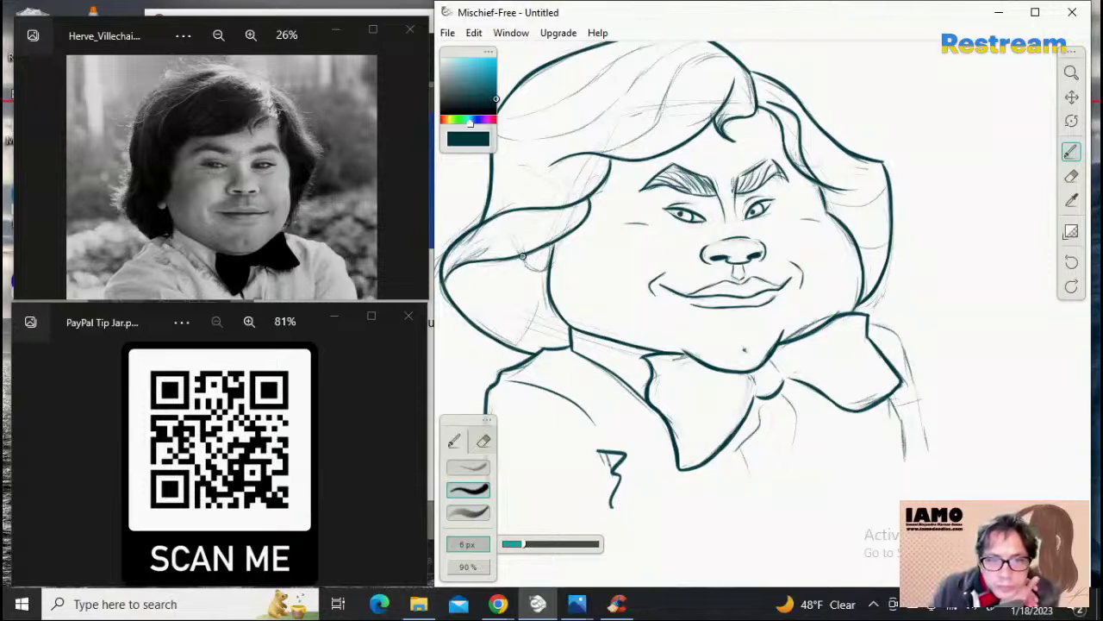
drag(522, 256, 528, 271)
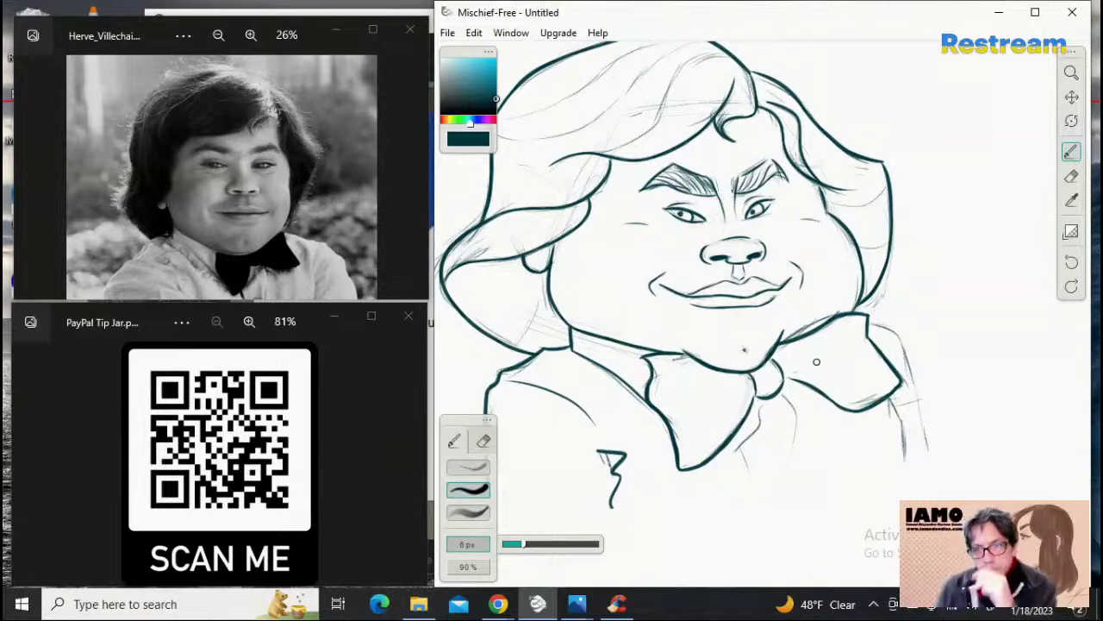
Step: Ink the hooked upper fold and the curved lower fold inside the right loop of the bow tie
drag(787, 362, 856, 339)
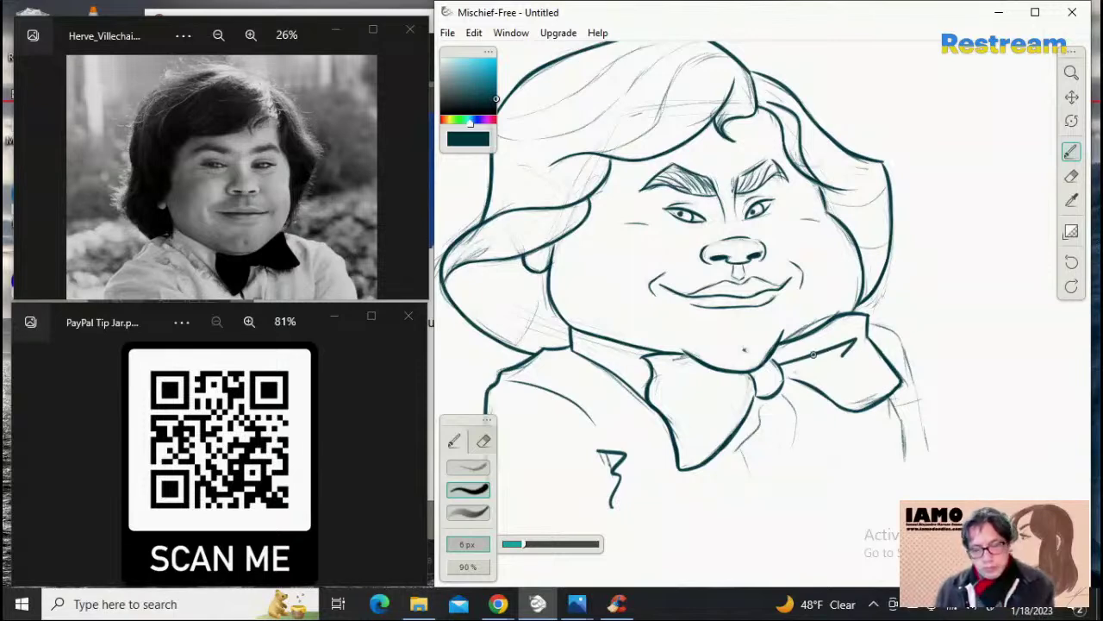
key(ctrl+z)
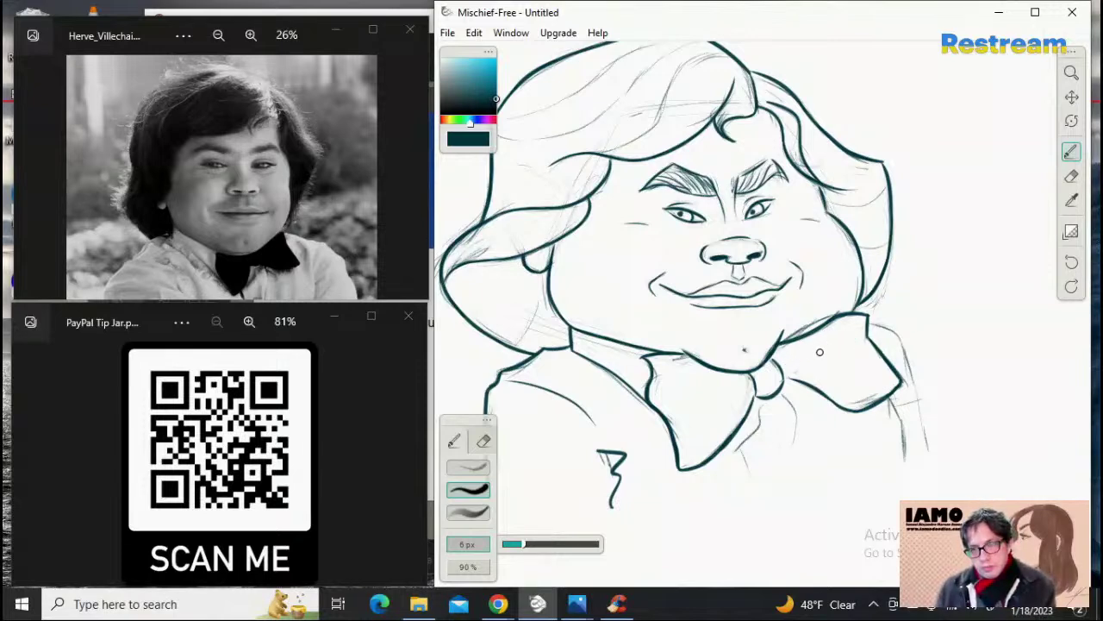
mouse_move(783, 363)
mouse_down()
mouse_move(833, 349)
mouse_move(830, 358)
mouse_move(854, 338)
mouse_move(843, 353)
mouse_up()
key(ctrl+z)
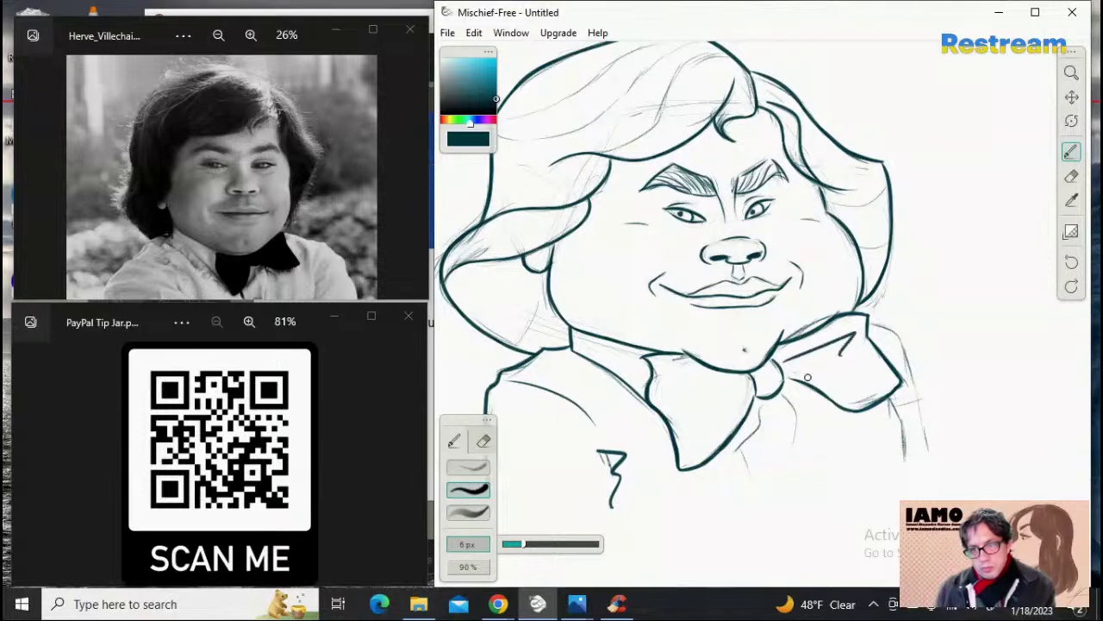
drag(785, 372, 860, 363)
key(ctrl+z)
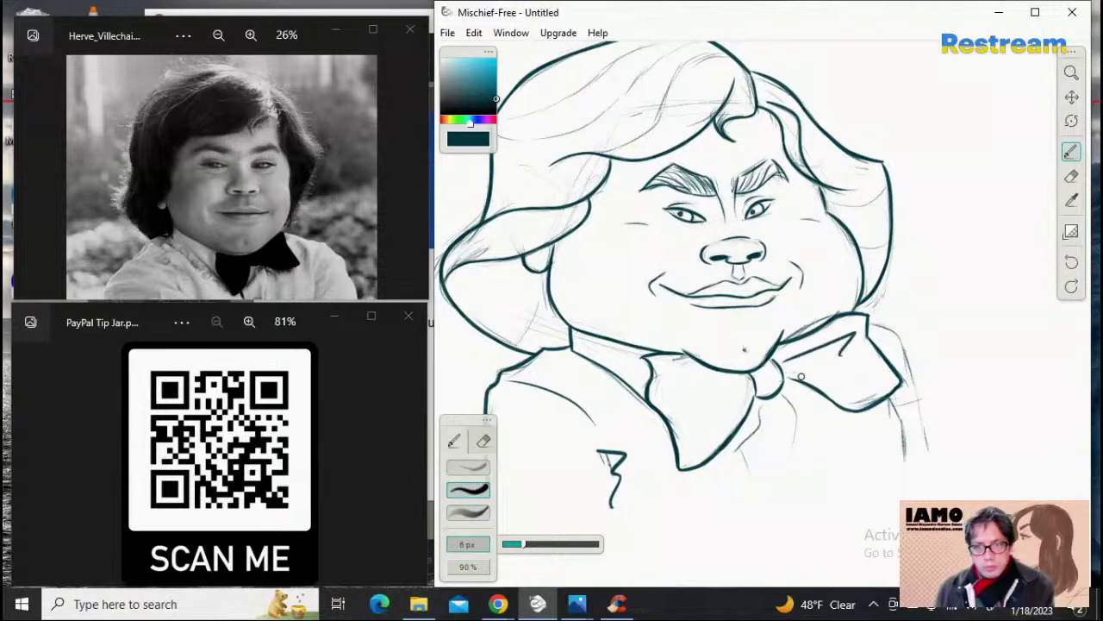
drag(785, 373, 851, 366)
key(ctrl+z)
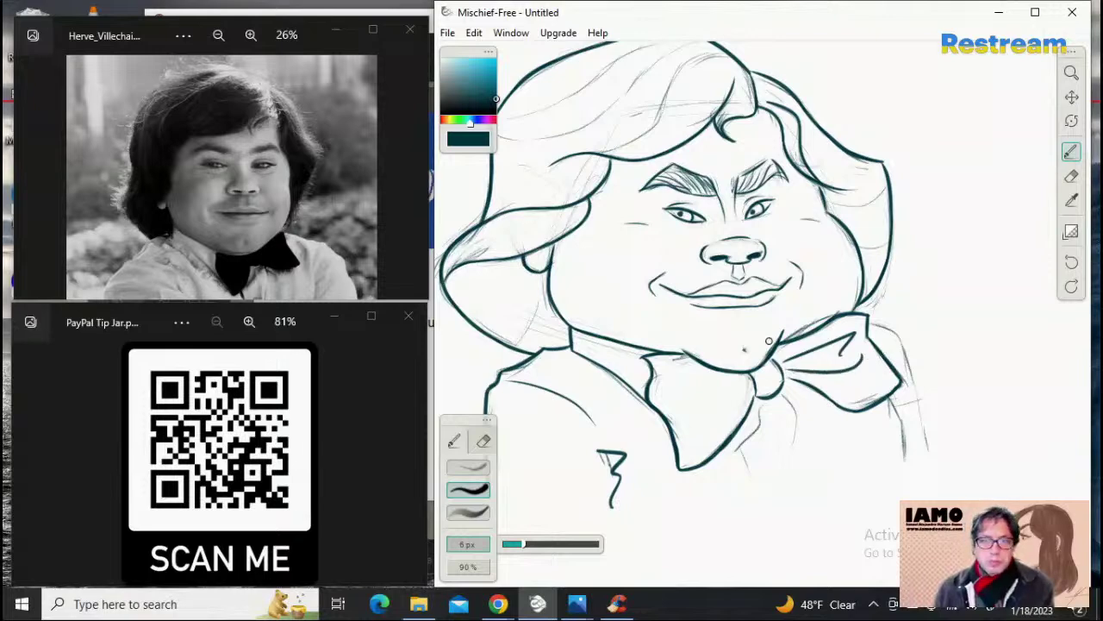
Step: Ink the upper and lower fold lines fanning from the knot inside the left loop of the bow tie
drag(746, 383, 695, 404)
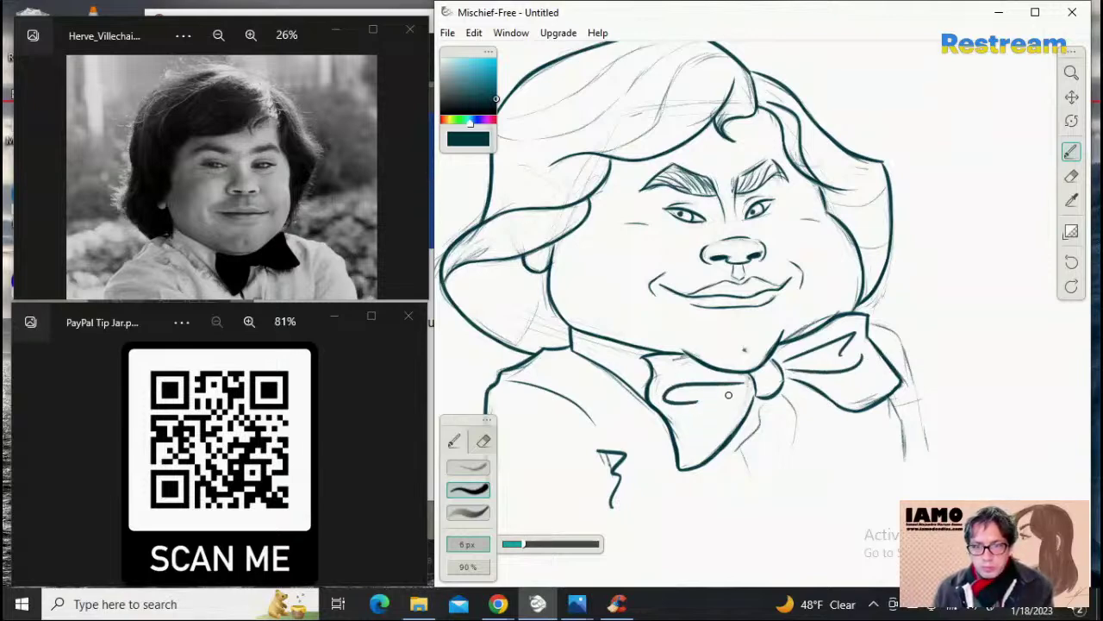
key(ctrl+z)
mouse_move(747, 379)
mouse_down()
mouse_move(673, 383)
mouse_move(708, 397)
mouse_move(728, 379)
mouse_move(703, 398)
mouse_move(717, 382)
mouse_move(674, 393)
mouse_move(696, 428)
mouse_up()
key(ctrl+z)
key(ctrl+z)
key(ctrl+z)
key(ctrl+z)
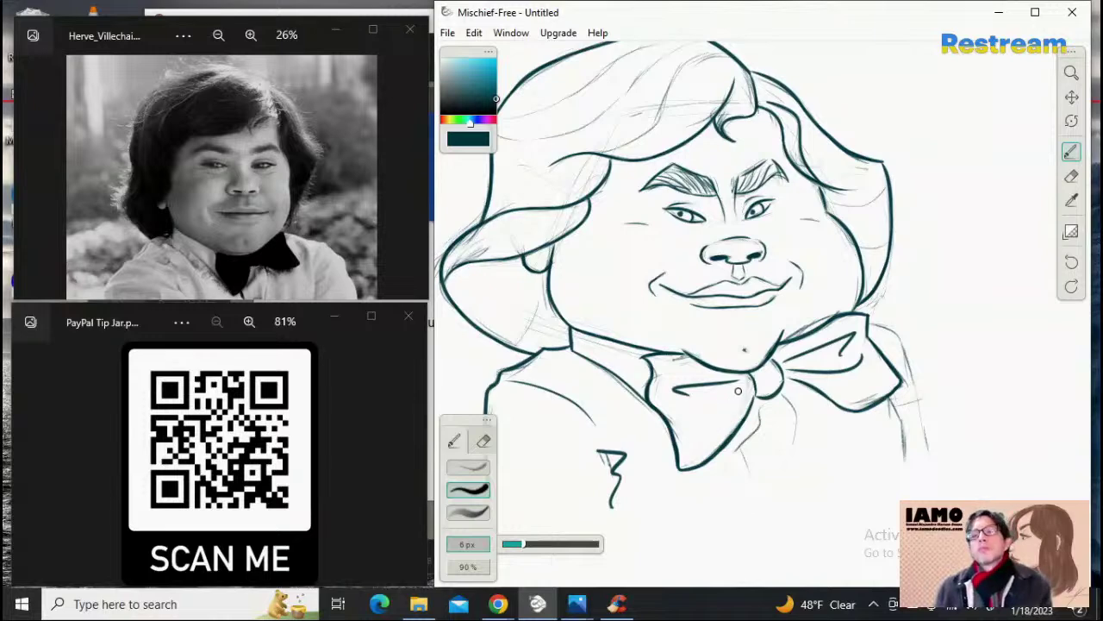
mouse_move(734, 392)
mouse_down()
mouse_move(708, 417)
mouse_move(655, 424)
mouse_move(715, 416)
mouse_move(727, 460)
mouse_move(712, 450)
mouse_move(737, 392)
mouse_move(687, 421)
mouse_up()
key(ctrl+z)
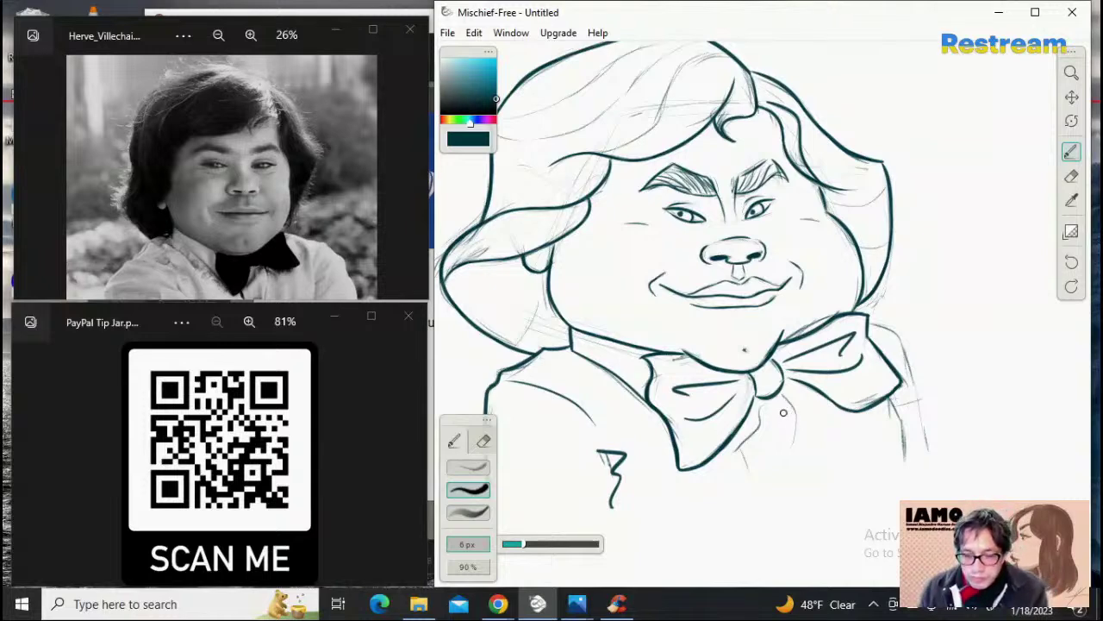
Step: Ink the curved shirt line dropping from the right underside of the bow tie's knot
key(bracketleft)
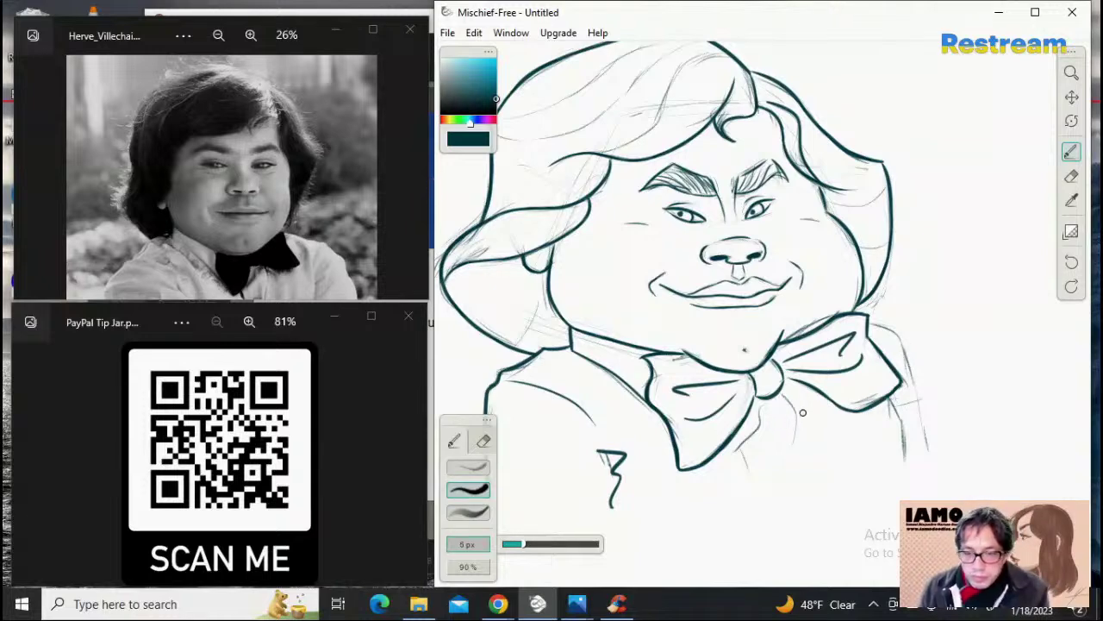
drag(781, 396, 789, 463)
key(ctrl+z)
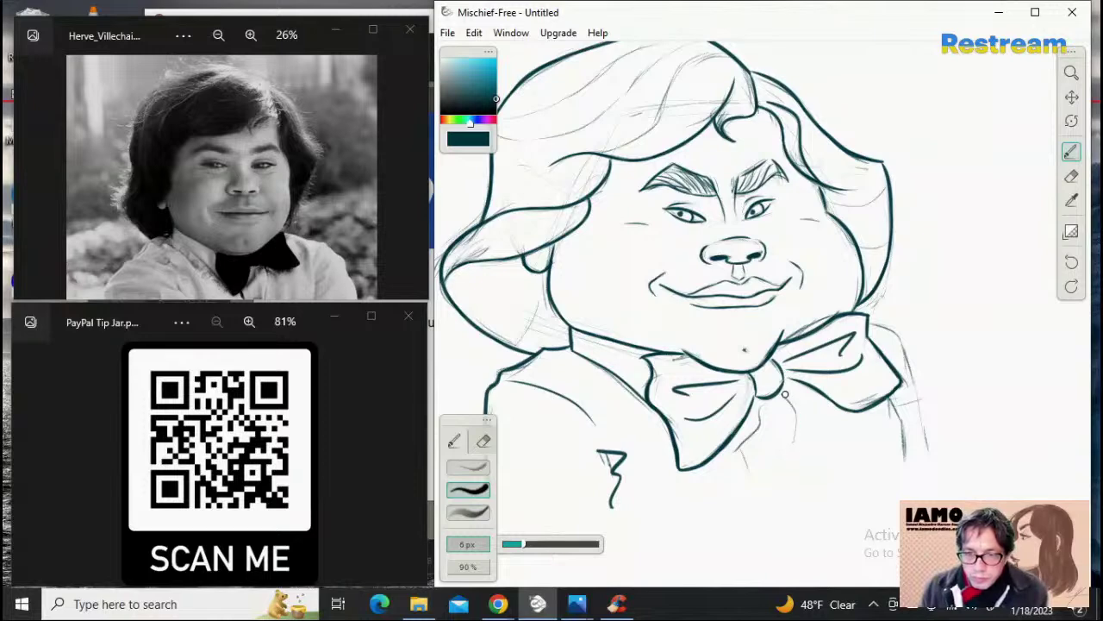
mouse_move(782, 395)
mouse_down()
mouse_move(800, 420)
mouse_move(790, 461)
mouse_up()
key(ctrl+z)
drag(783, 396, 796, 439)
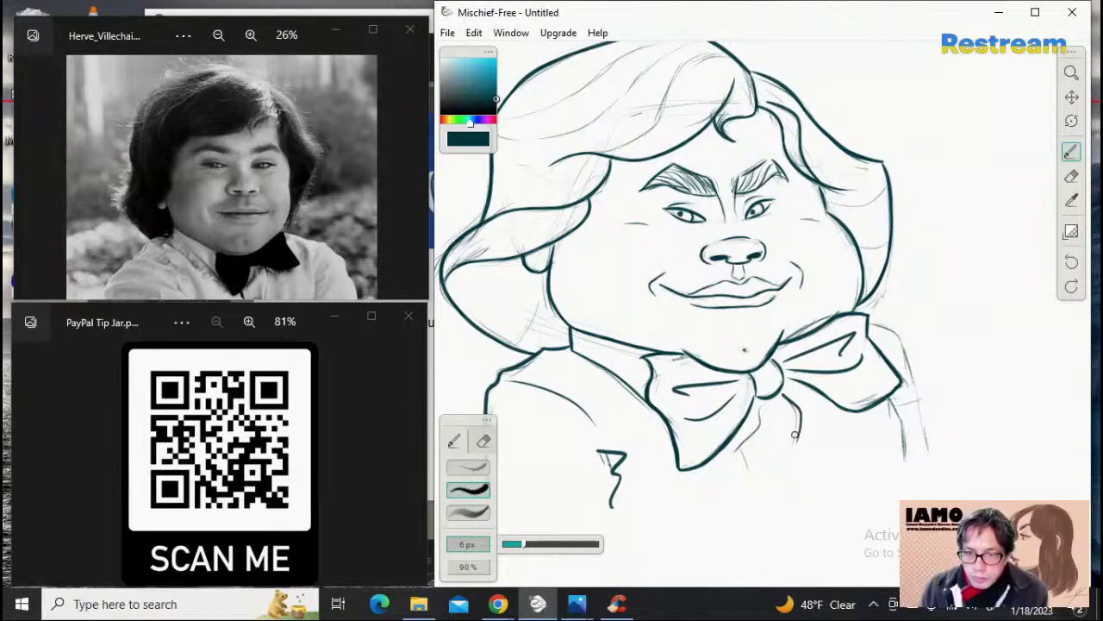
key(ctrl+z)
mouse_move(783, 396)
mouse_down()
mouse_move(790, 451)
mouse_move(798, 409)
mouse_move(790, 450)
mouse_up()
key(ctrl+z)
key(ctrl+z)
key(ctrl+z)
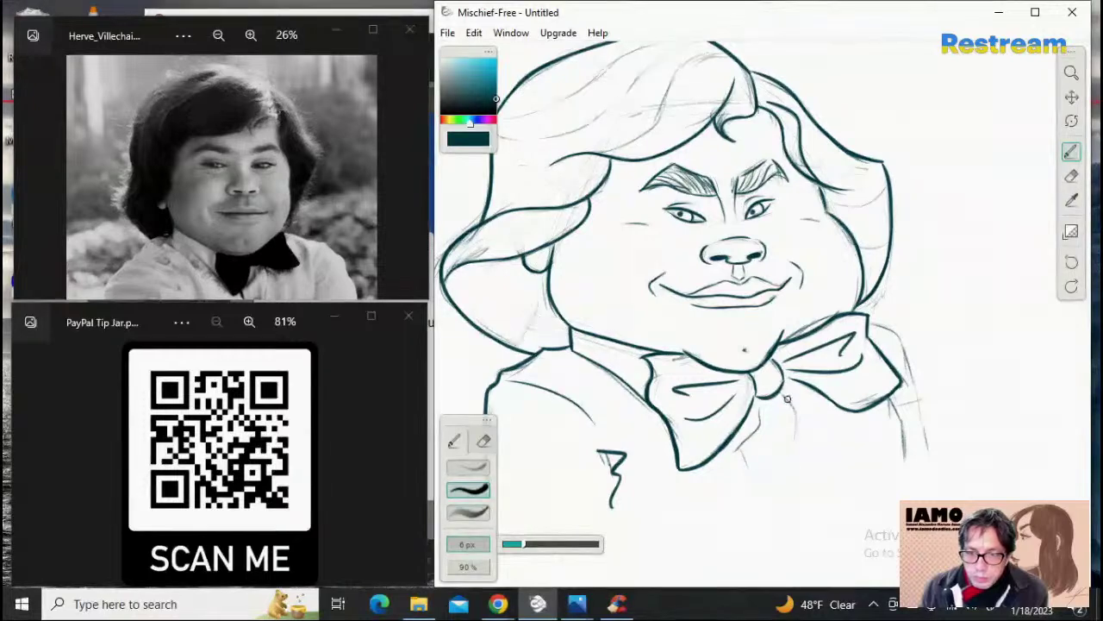
drag(781, 388, 796, 446)
Step: Ink the wavy shirt edge below the left of the knot and the short slanted line continuing beneath it
drag(761, 404, 739, 446)
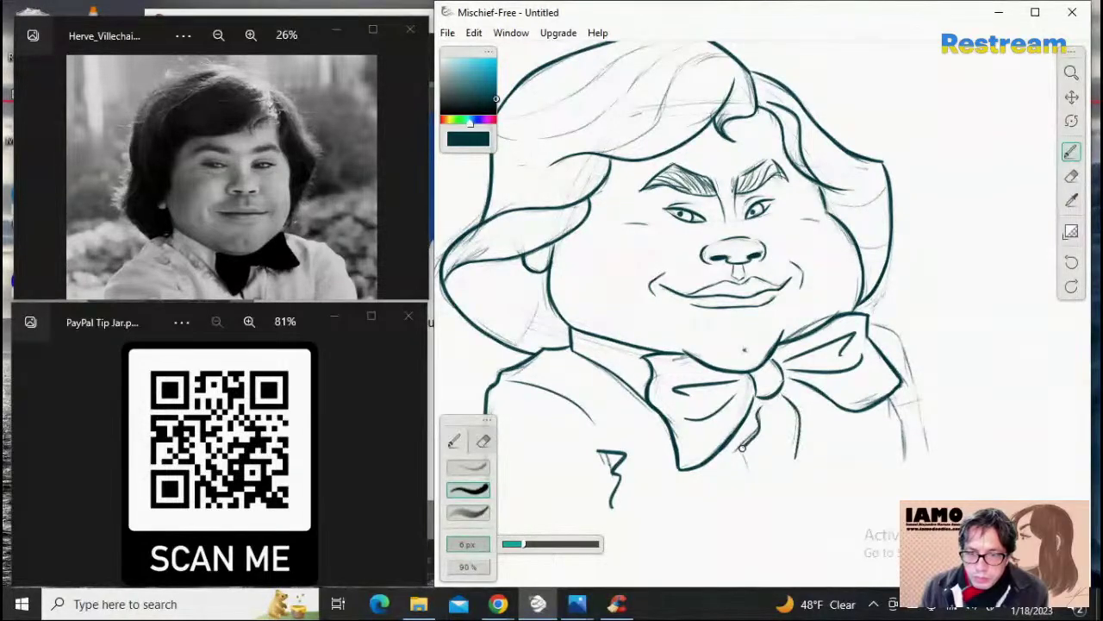
key(ctrl+z)
mouse_move(761, 405)
mouse_down()
mouse_move(743, 446)
mouse_move(761, 488)
mouse_up()
key(ctrl+z)
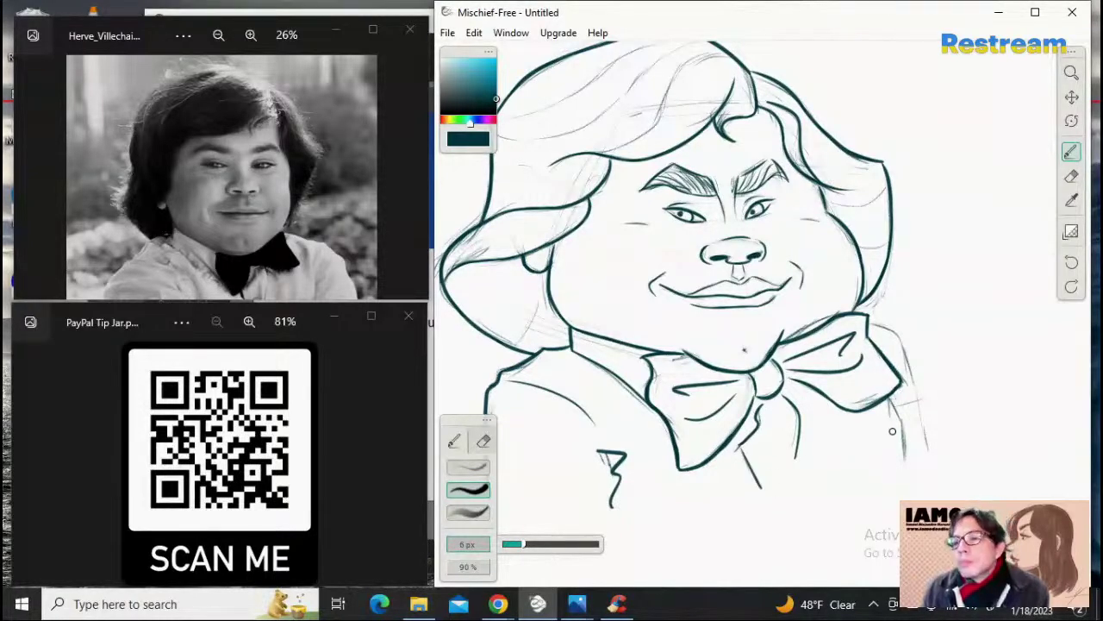
Step: Ink the clothing line running down from the lower right corner of the bow tie
drag(889, 398, 903, 457)
key(ctrl+z)
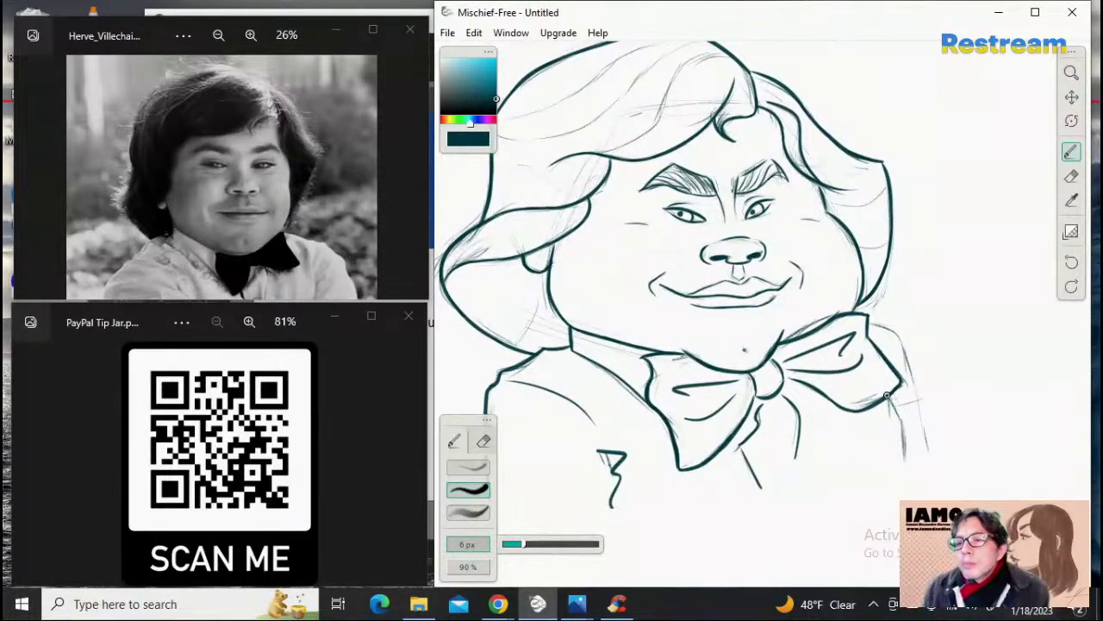
drag(888, 395, 905, 445)
key(ctrl+z)
mouse_move(890, 397)
mouse_down()
mouse_move(896, 460)
mouse_move(890, 399)
mouse_move(899, 472)
mouse_up()
key(ctrl+z)
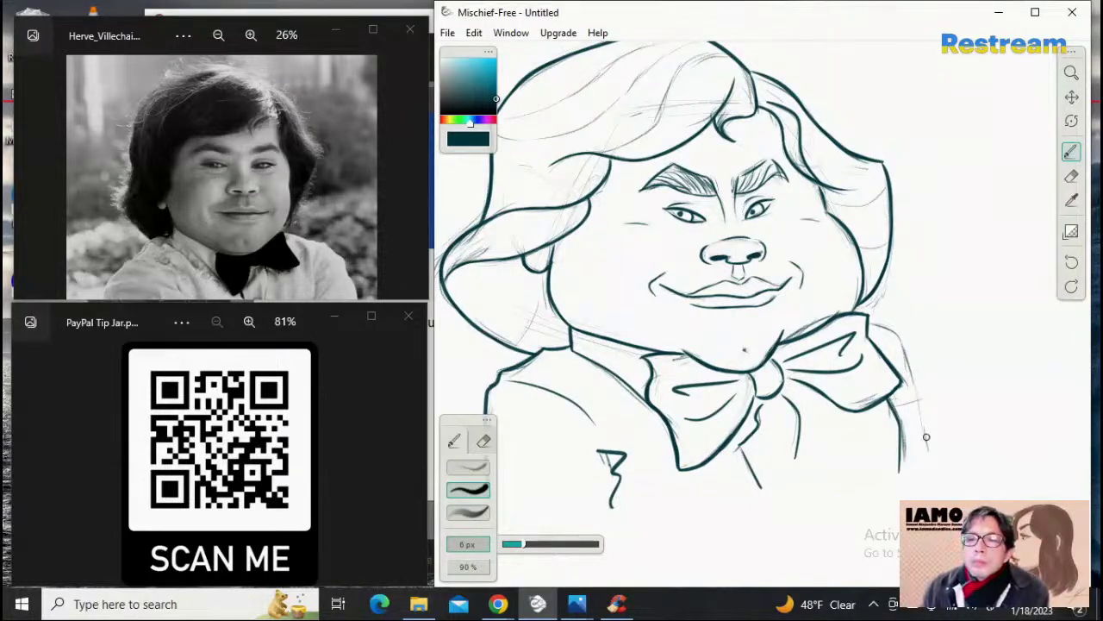
key(ctrl+z)
mouse_move(888, 395)
mouse_down()
mouse_move(907, 426)
mouse_move(905, 453)
mouse_up()
key(ctrl+z)
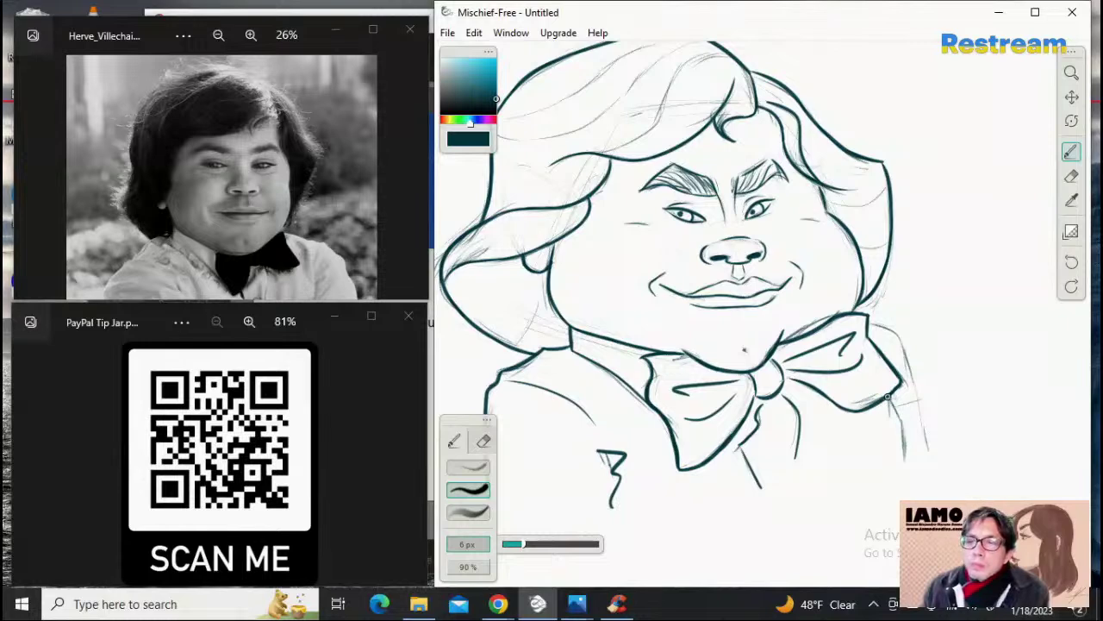
drag(888, 395, 902, 477)
key(ctrl+z)
drag(886, 395, 901, 473)
key(z)
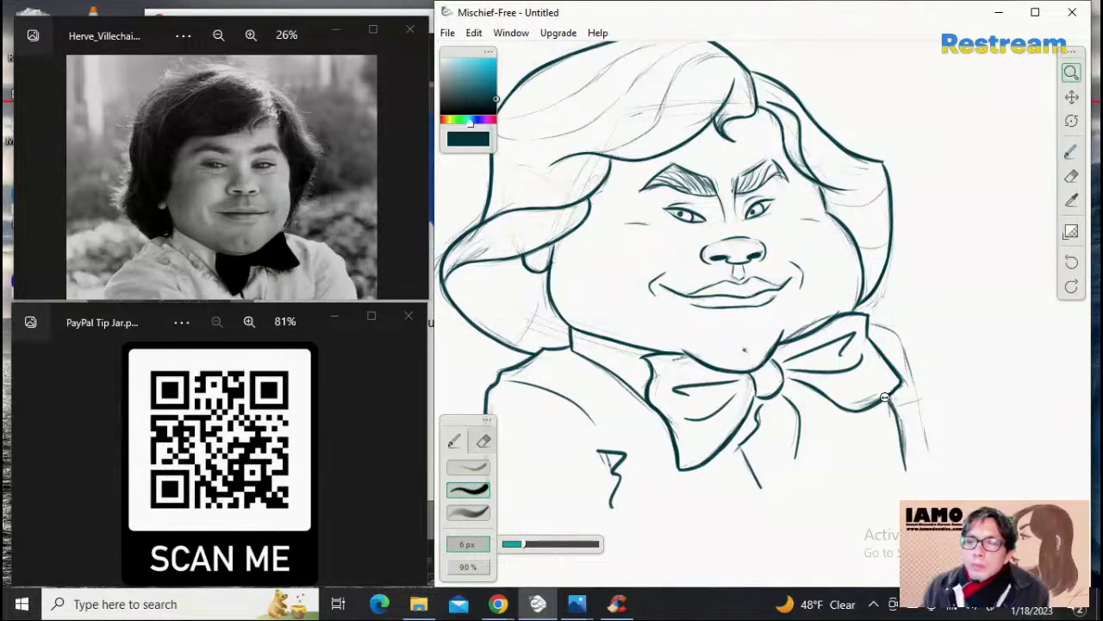
drag(886, 397, 906, 472)
key(b)
mouse_move(869, 319)
mouse_down()
mouse_move(904, 335)
mouse_move(934, 457)
mouse_up()
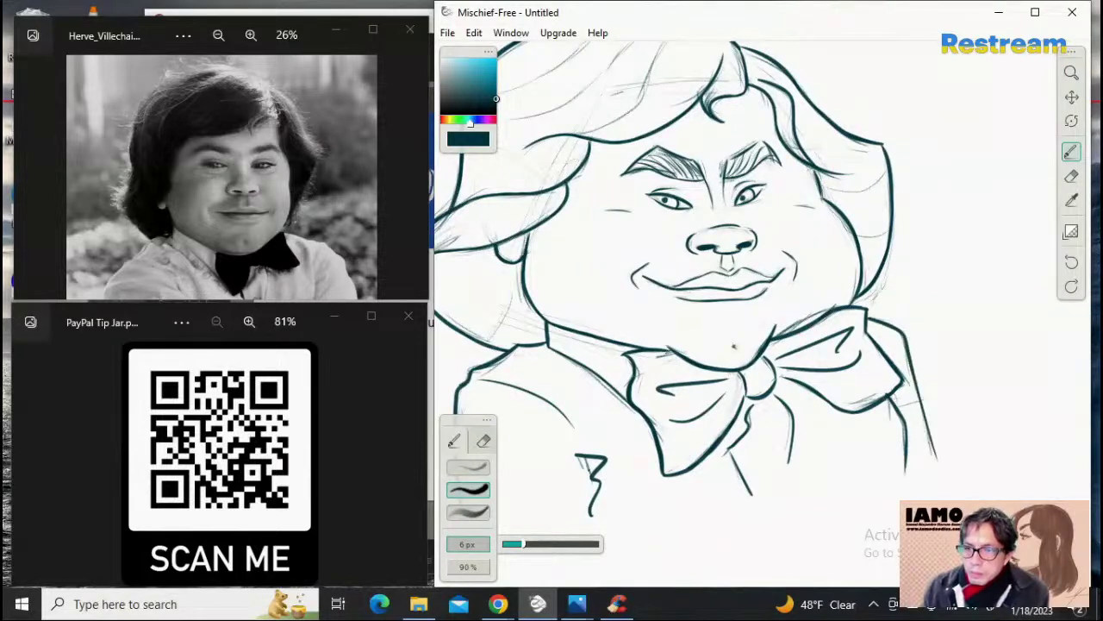
key(ctrl+z)
drag(869, 318, 932, 355)
key(ctrl+z)
key(ctrl+z)
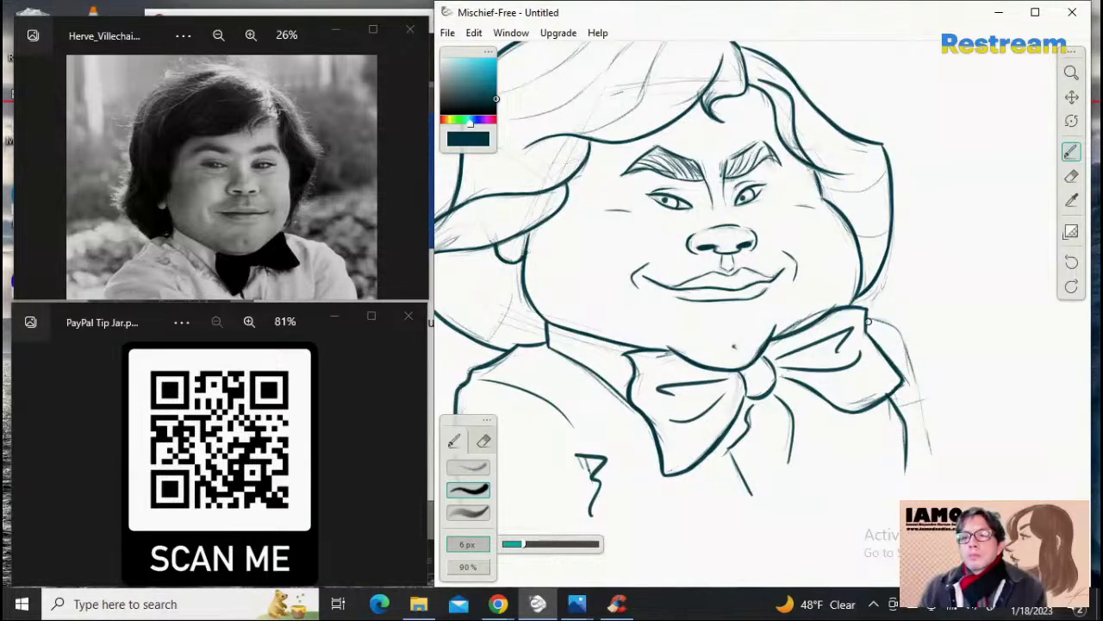
mouse_move(869, 318)
mouse_down()
mouse_move(894, 326)
mouse_move(929, 365)
mouse_up()
key(ctrl+z)
mouse_move(875, 318)
mouse_down()
mouse_move(938, 346)
mouse_move(943, 450)
mouse_up()
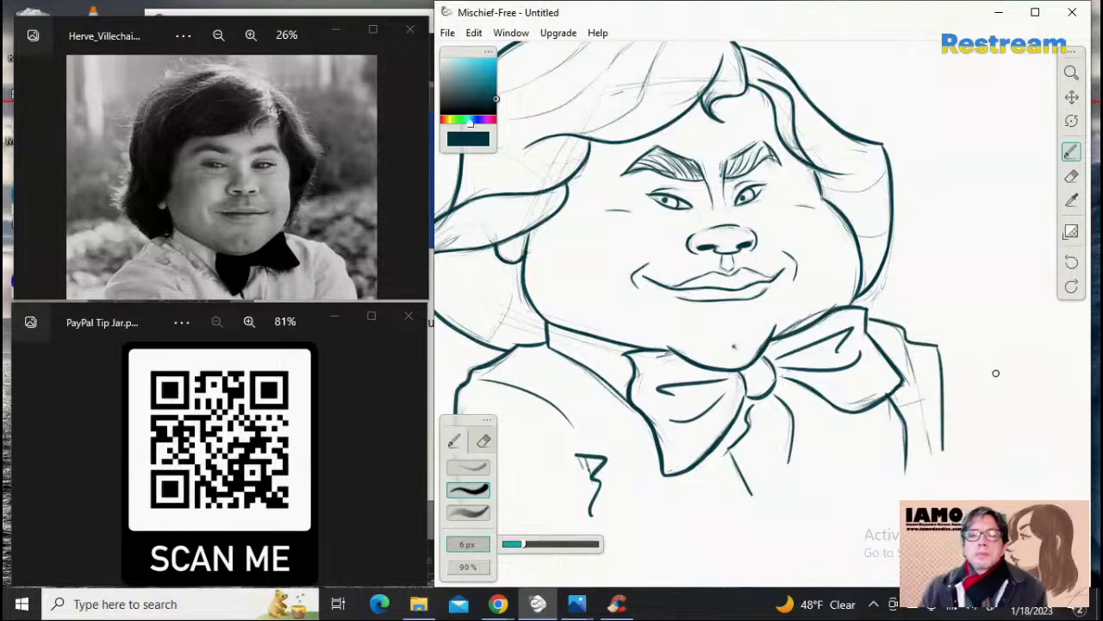
key(ctrl+z)
drag(937, 343, 949, 483)
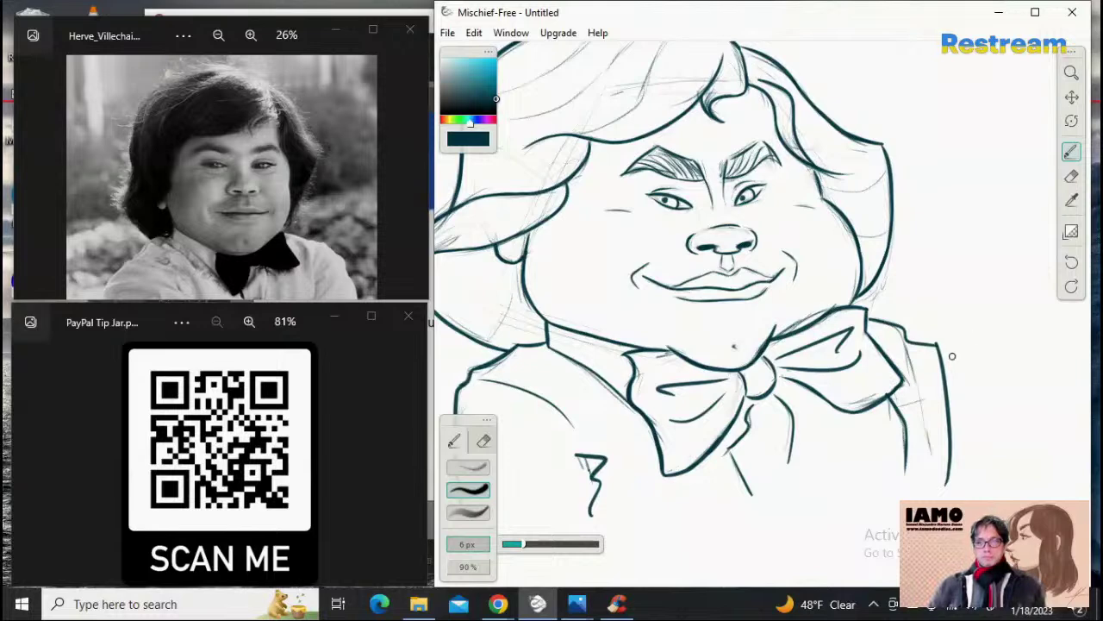
key(ctrl+z)
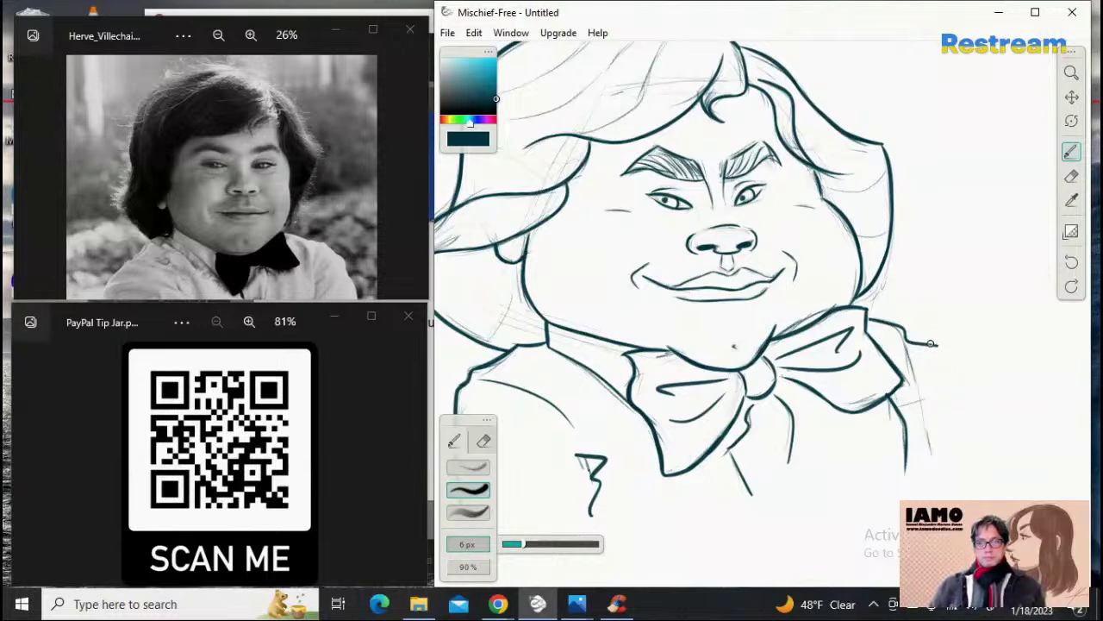
key(ctrl+z)
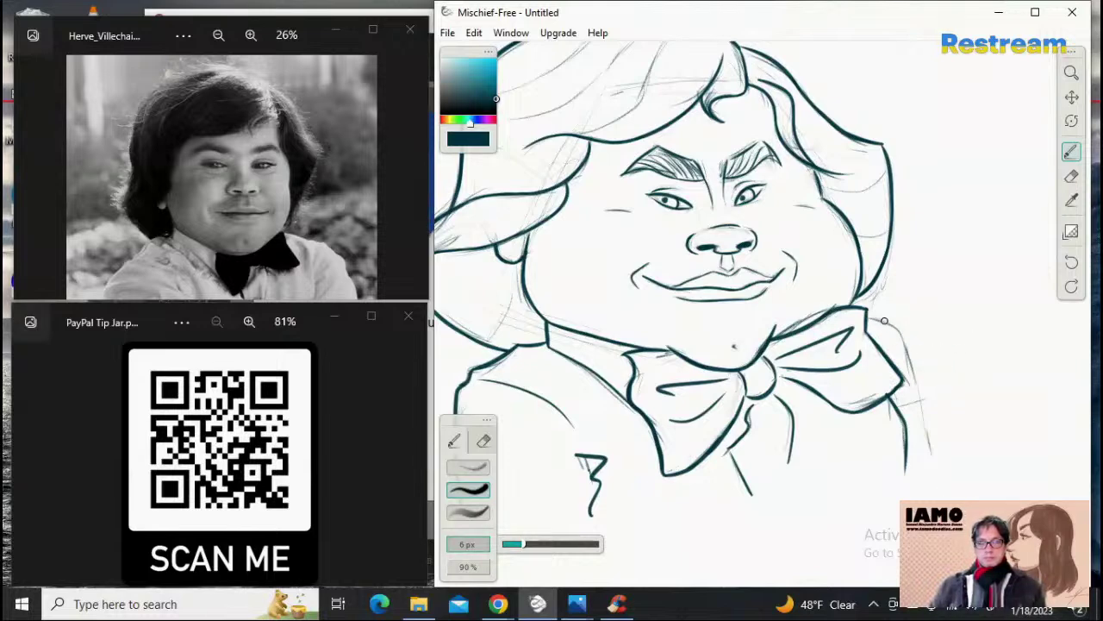
drag(887, 323, 915, 351)
key(ctrl+z)
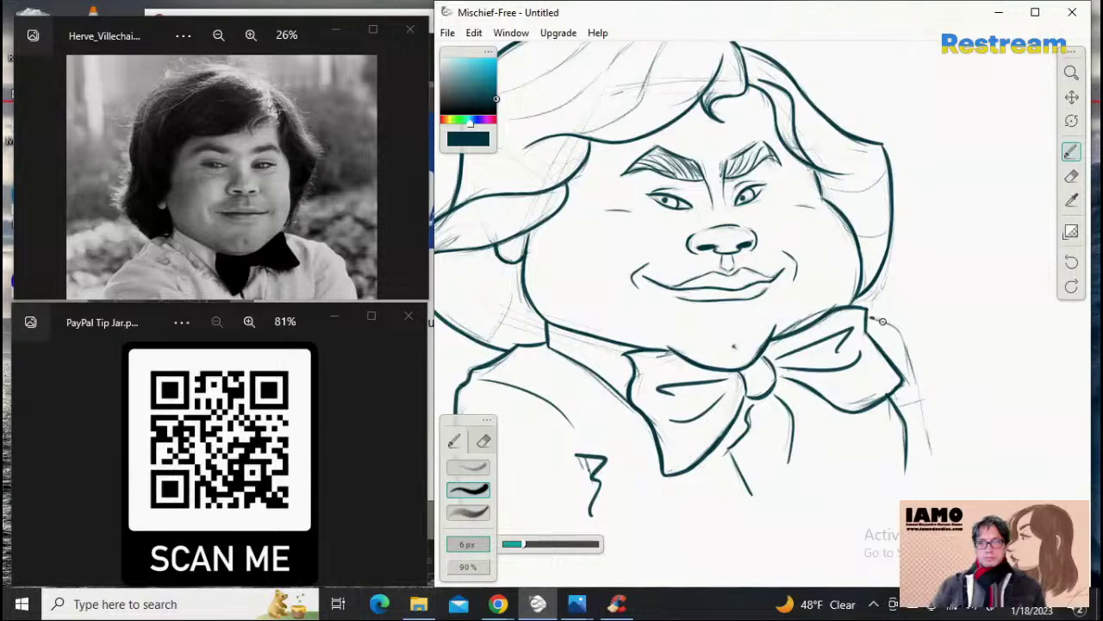
drag(874, 315, 939, 360)
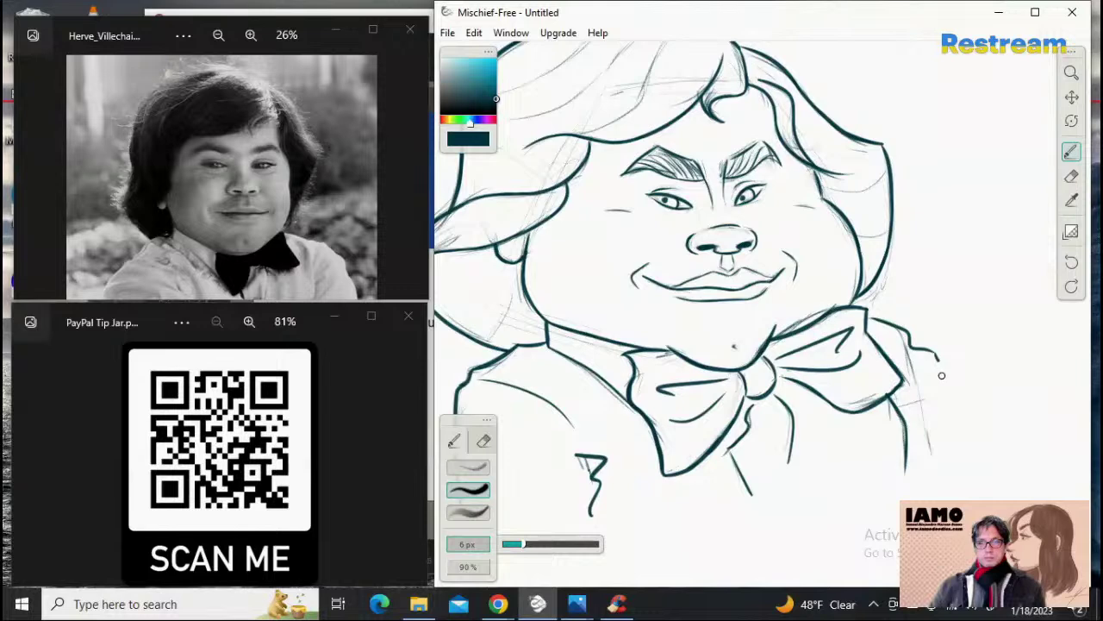
drag(939, 360, 977, 494)
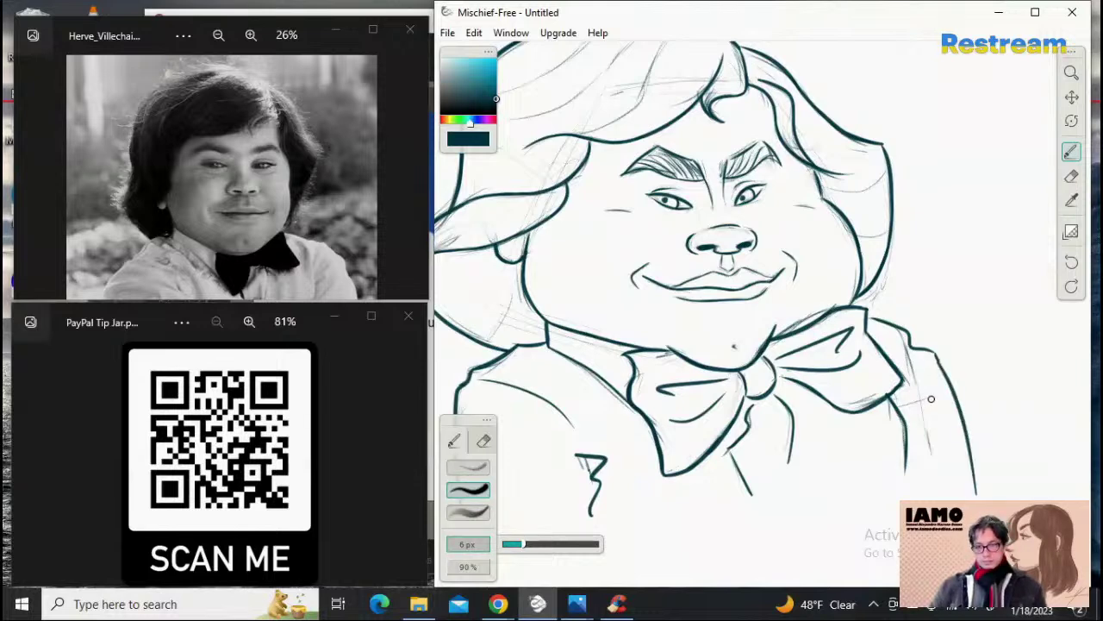
key(ctrl+z)
key(ctrl+z)
key(ctrl+z)
Step: Replace the clothing line below the bow tie's lower right corner and ink the angular right shoulder and sleeve outline beyond it
key(ctrl+z)
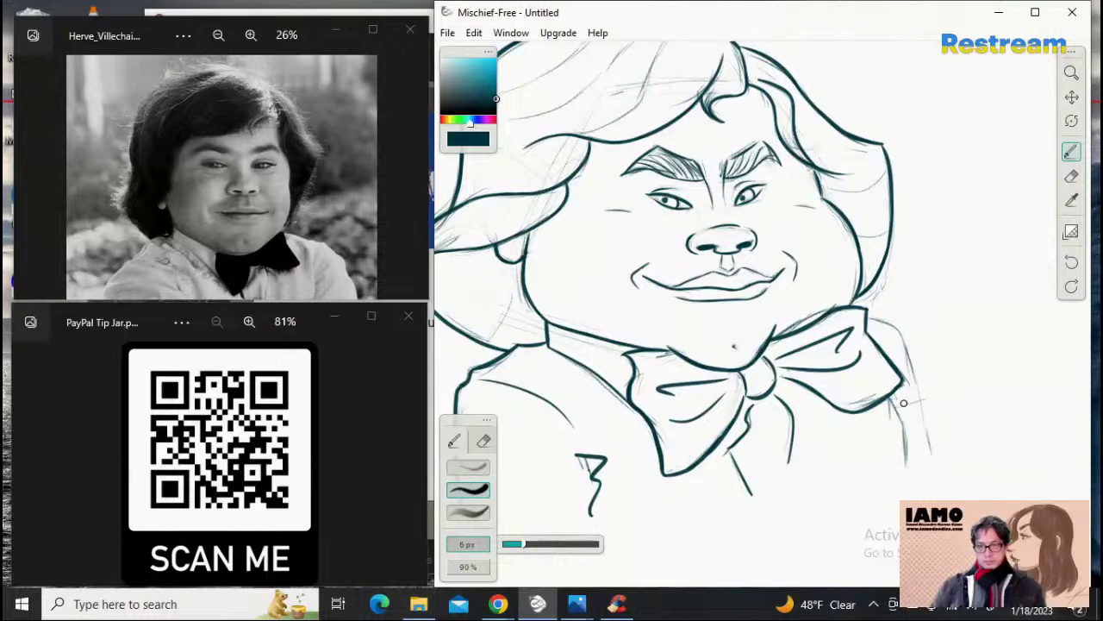
drag(903, 403, 911, 487)
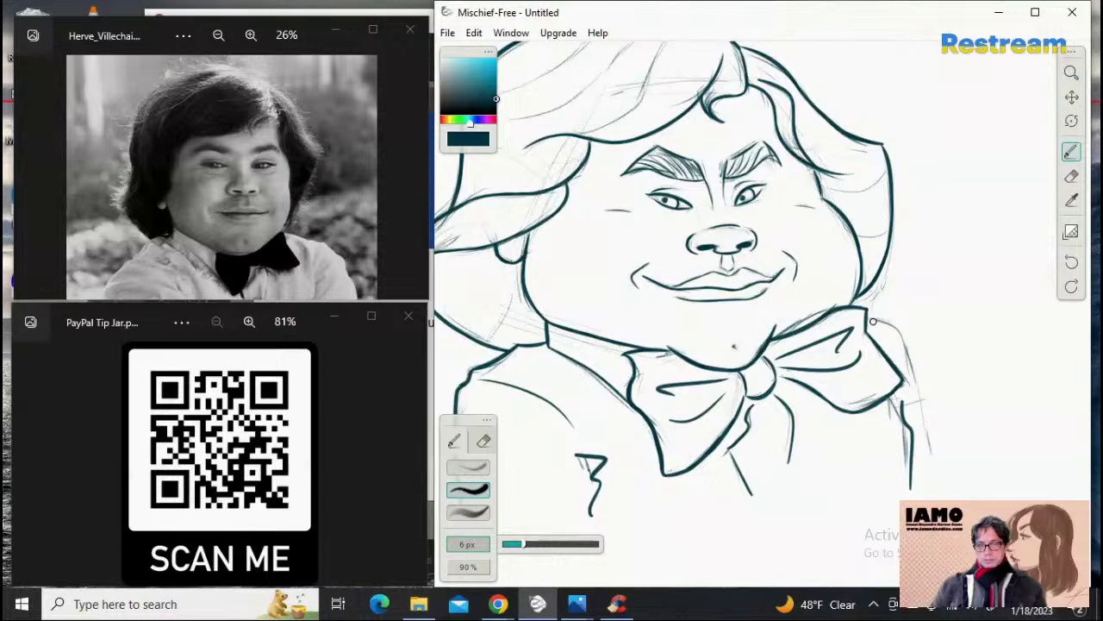
mouse_move(869, 319)
mouse_down()
mouse_move(953, 362)
mouse_move(945, 381)
mouse_move(968, 468)
mouse_up()
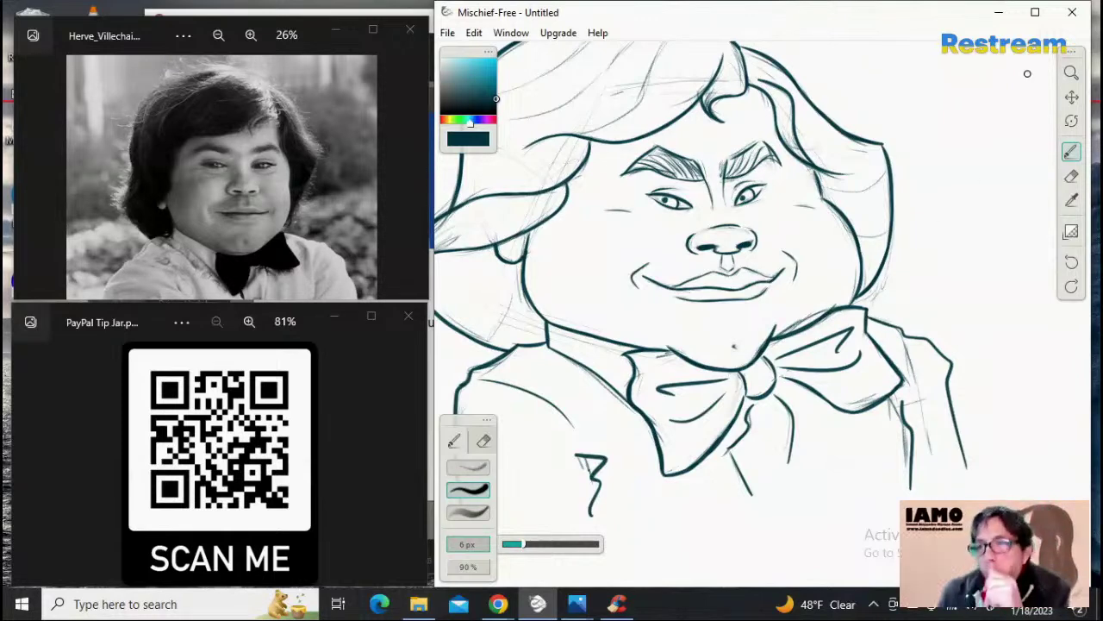
Step: Fit the whole caricature in view and reduce the brush size to 4 px
click(1071, 74)
drag(847, 194, 849, 187)
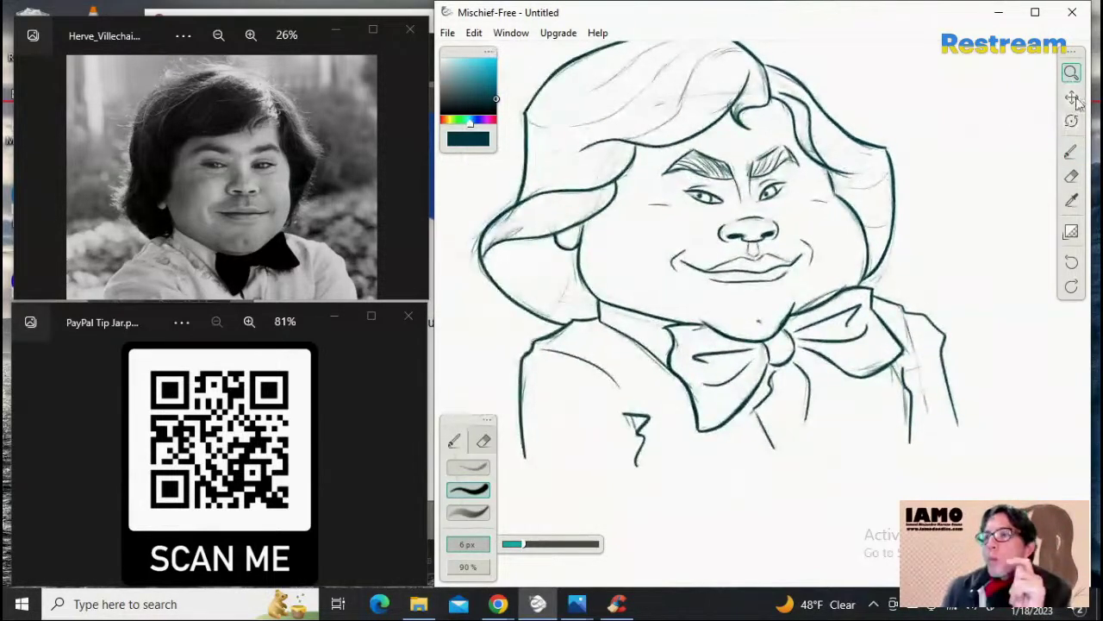
click(1071, 96)
mouse_move(867, 228)
mouse_down()
mouse_move(951, 327)
mouse_move(932, 302)
mouse_up()
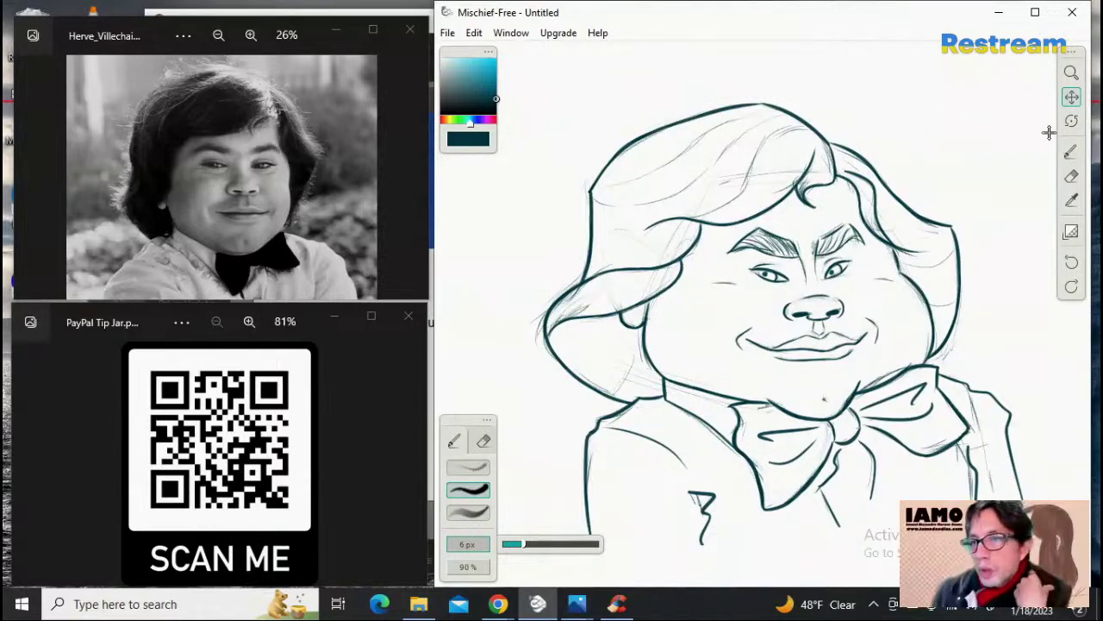
click(1072, 154)
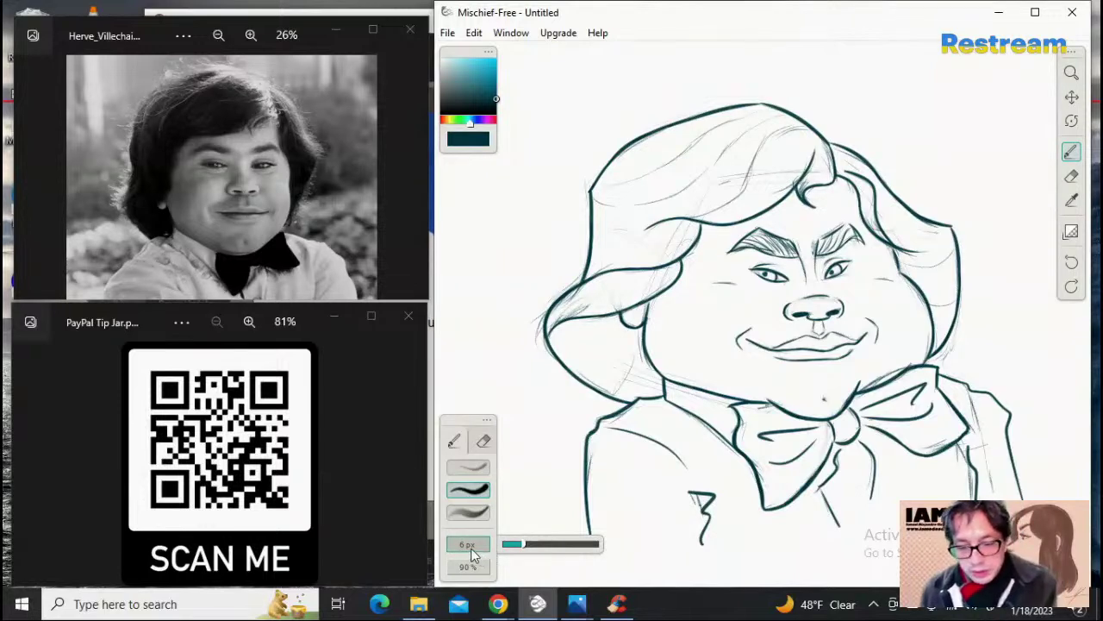
key([)
key([)
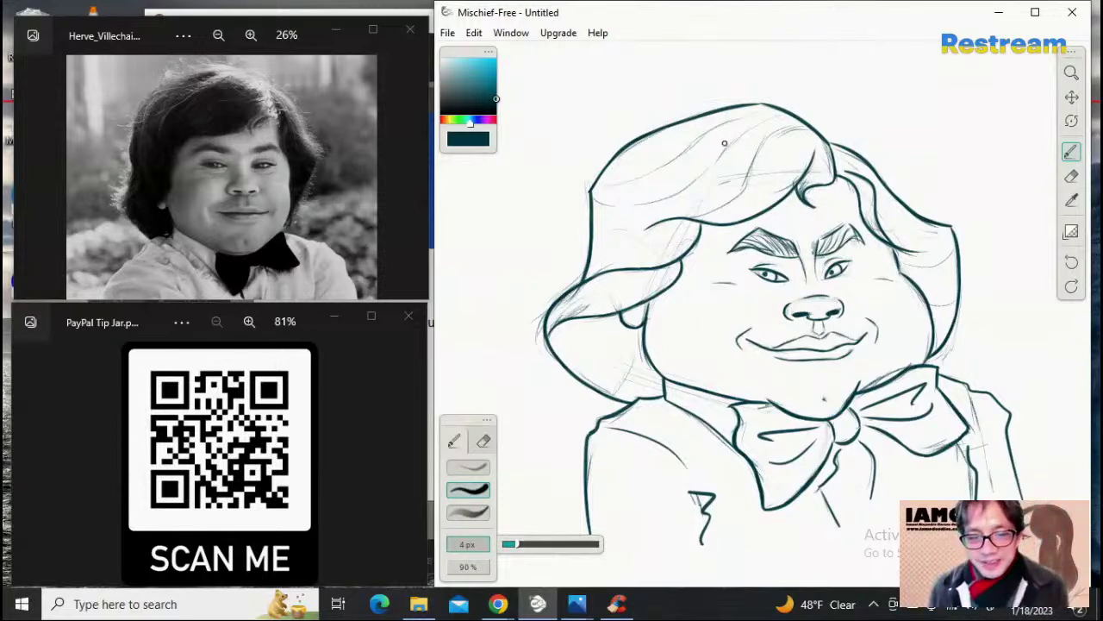
Step: Ink the uppermost hair strand line sweeping from the crown down toward the left edge of the hair
drag(776, 114, 715, 128)
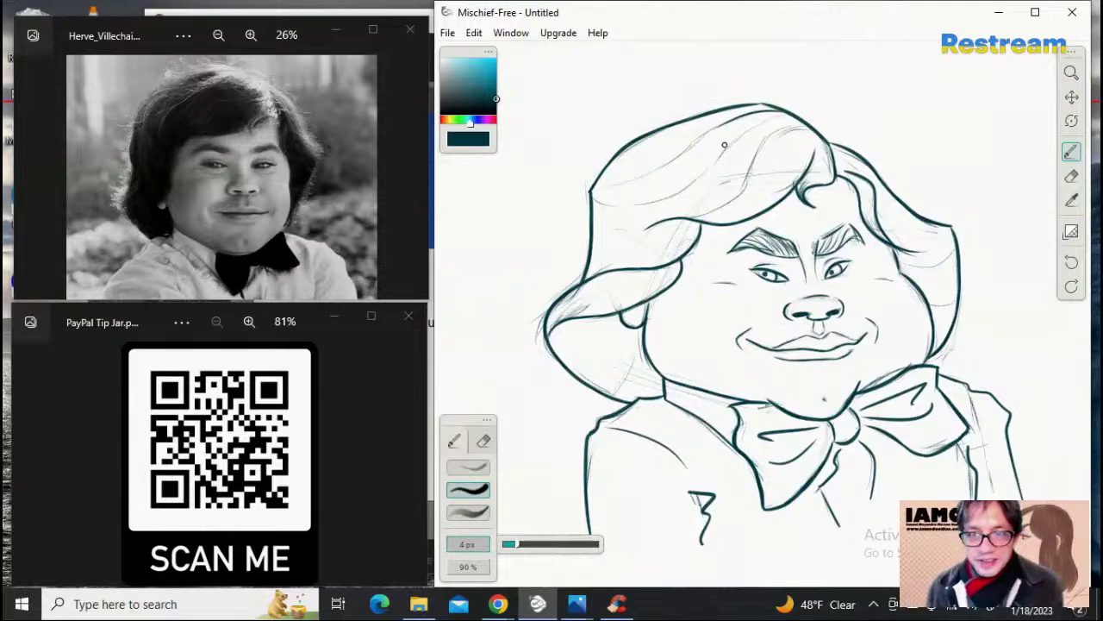
key(ctrl+z)
mouse_move(778, 113)
mouse_down()
mouse_move(703, 135)
mouse_move(685, 156)
mouse_up()
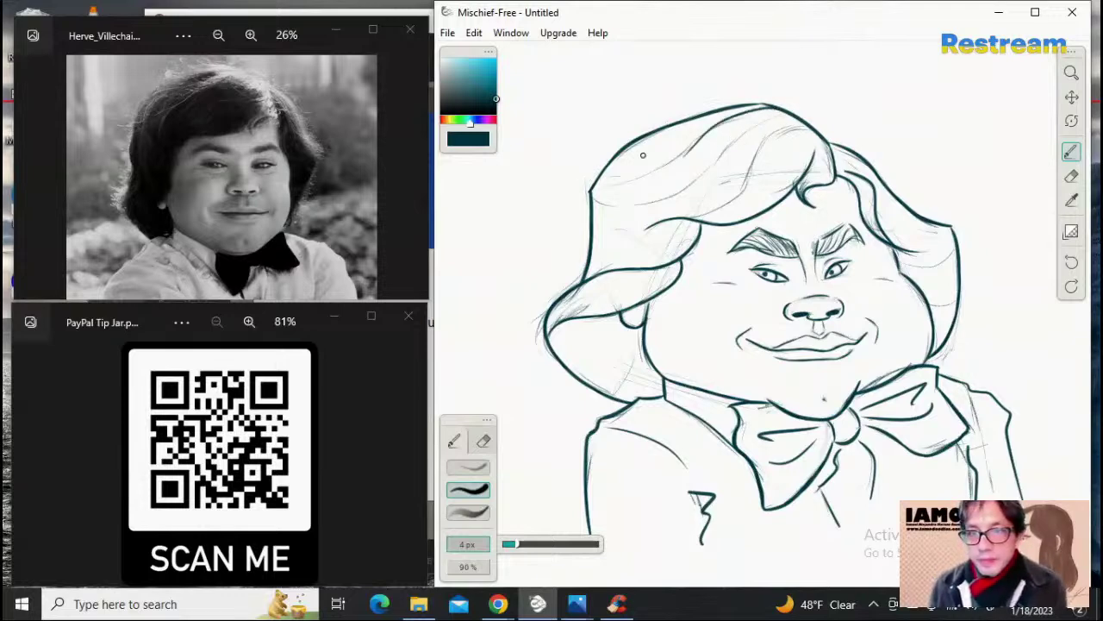
key(ctrl+z)
drag(788, 113, 583, 185)
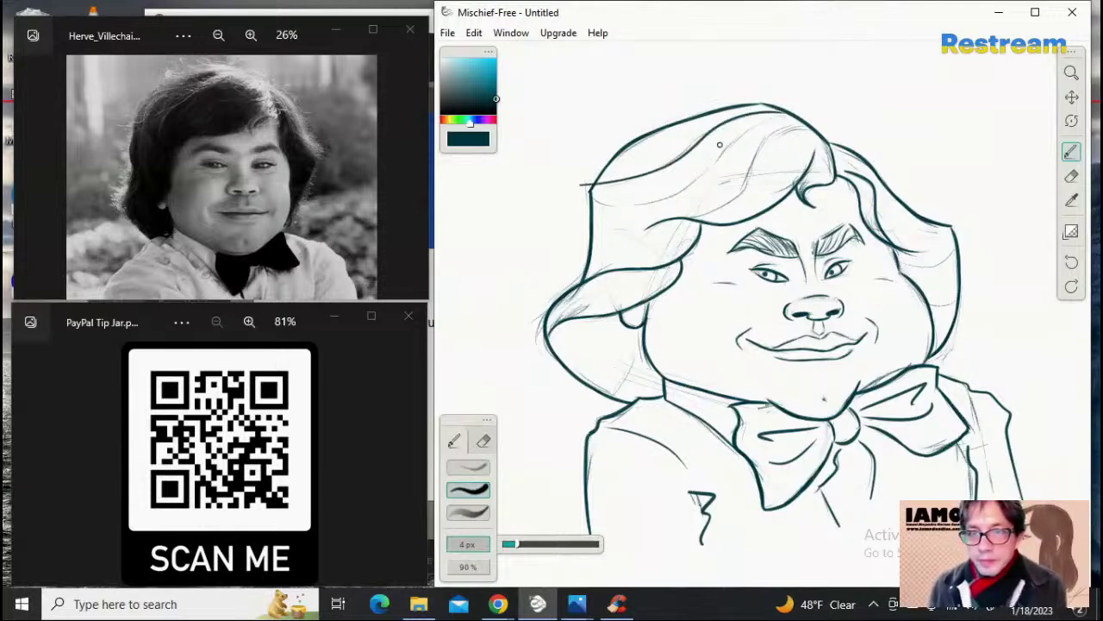
key(ctrl+z)
drag(782, 113, 579, 182)
key(ctrl+z)
drag(786, 110, 652, 168)
key(ctrl+z)
drag(780, 113, 591, 185)
key(ctrl+z)
mouse_move(782, 113)
mouse_down()
mouse_move(730, 117)
mouse_move(668, 162)
mouse_up()
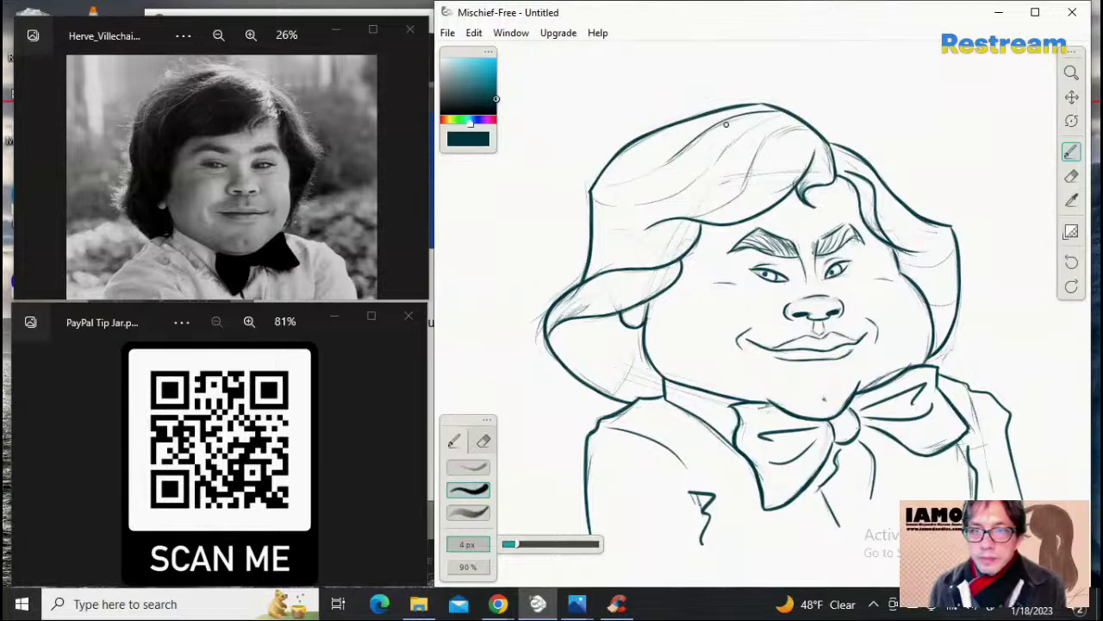
key(ctrl+z)
mouse_move(778, 111)
mouse_down()
mouse_move(714, 128)
mouse_move(624, 178)
mouse_up()
key(ctrl+z)
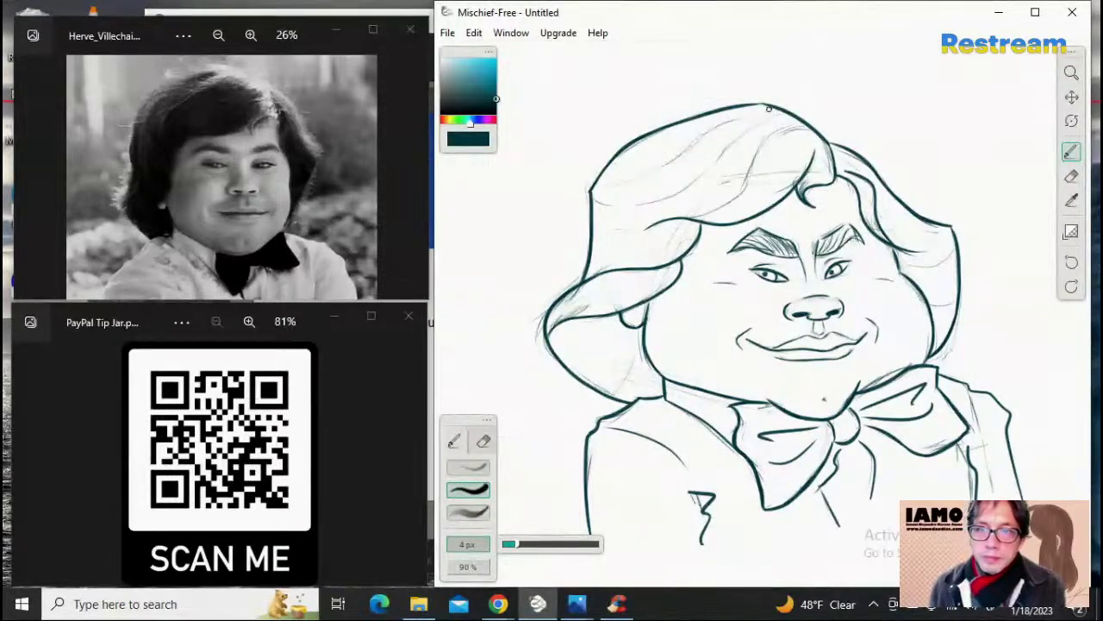
mouse_move(773, 105)
mouse_down()
mouse_move(671, 164)
mouse_move(605, 179)
mouse_up()
key(ctrl+z)
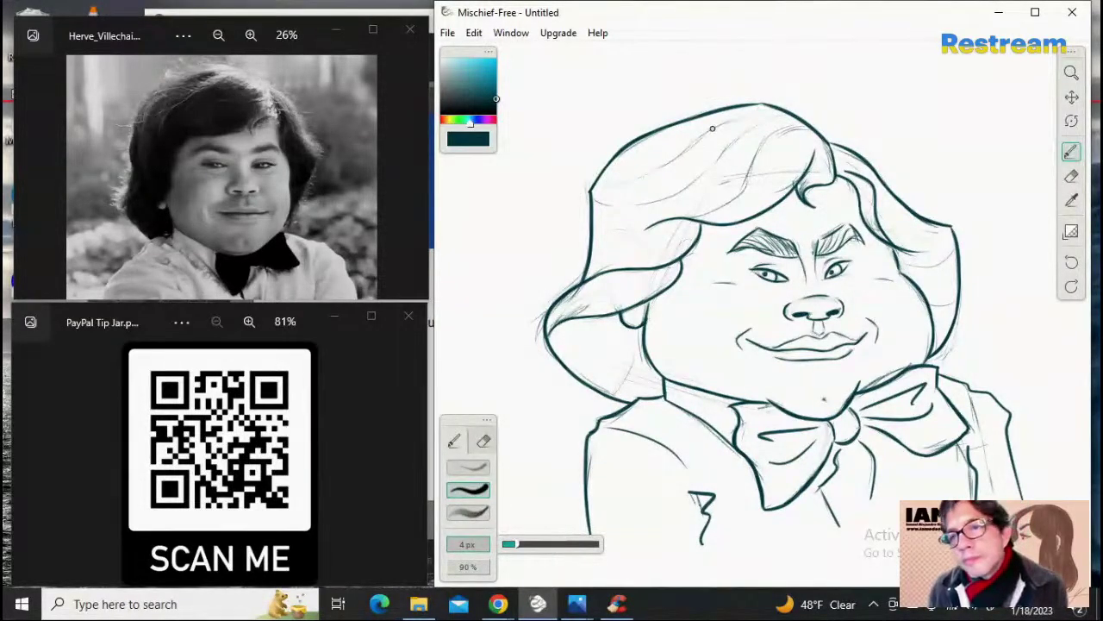
drag(779, 110, 648, 168)
key(ctrl+z)
mouse_move(771, 107)
mouse_down()
mouse_move(736, 116)
mouse_move(643, 176)
mouse_move(605, 185)
mouse_up()
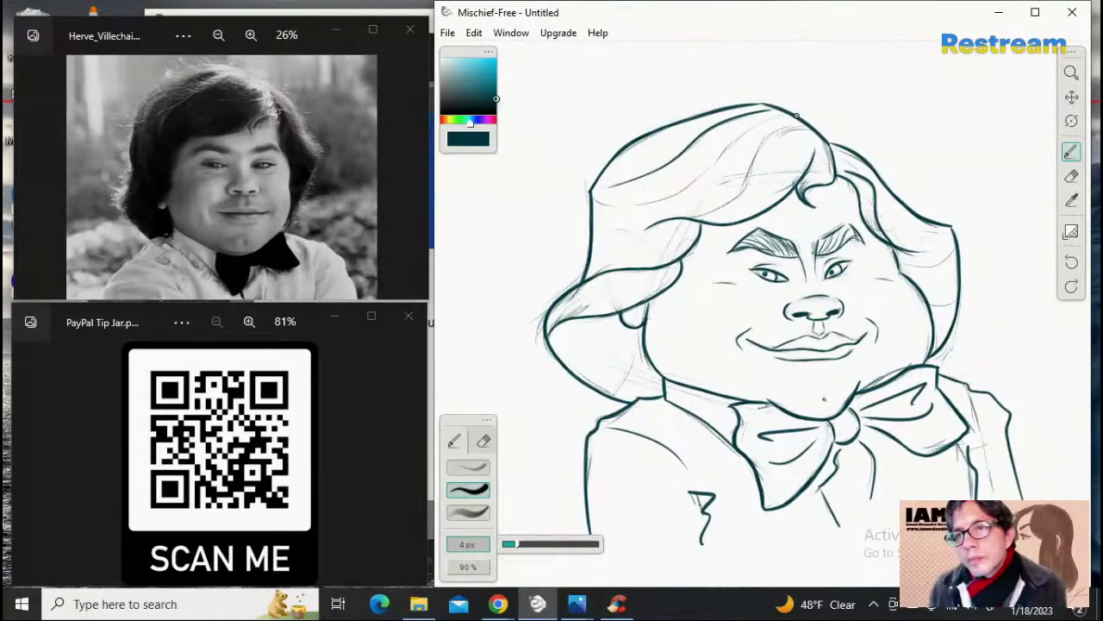
Step: Ink a second hair strand line below the first, curving from the crown to the left corner of the hair
mouse_move(781, 122)
mouse_down()
mouse_move(659, 202)
mouse_move(621, 209)
mouse_up()
key(ctrl+z)
mouse_move(781, 121)
mouse_down()
mouse_move(640, 206)
mouse_move(593, 210)
mouse_up()
key(ctrl+z)
mouse_move(763, 122)
mouse_down()
mouse_move(677, 192)
mouse_move(620, 205)
mouse_up()
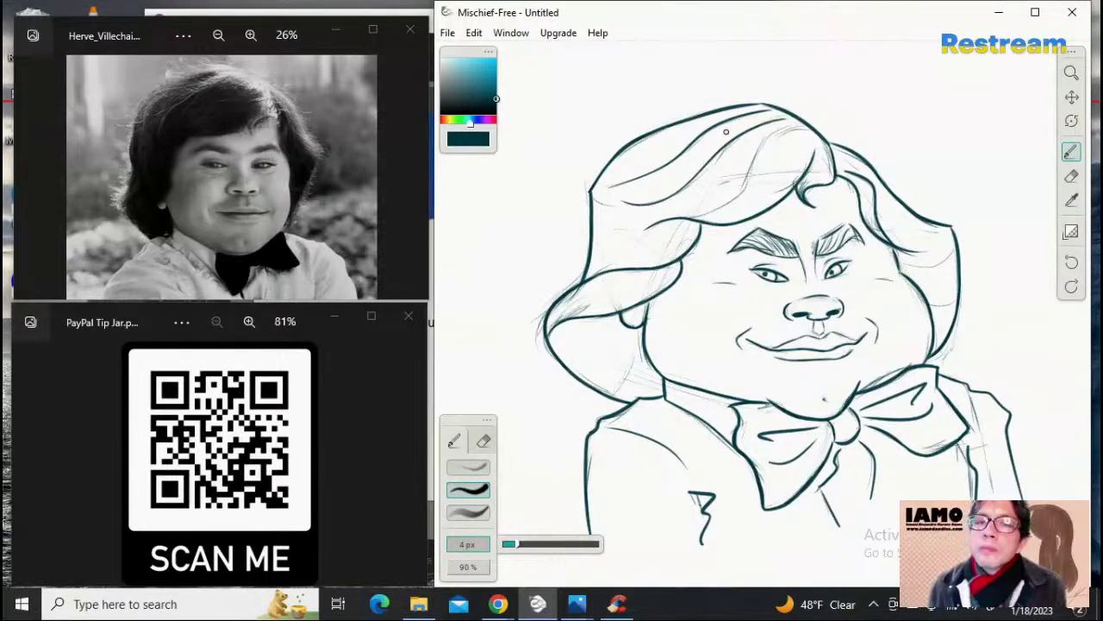
key(ctrl+z)
mouse_move(780, 119)
mouse_down()
mouse_move(685, 187)
mouse_move(613, 202)
mouse_move(591, 183)
mouse_up()
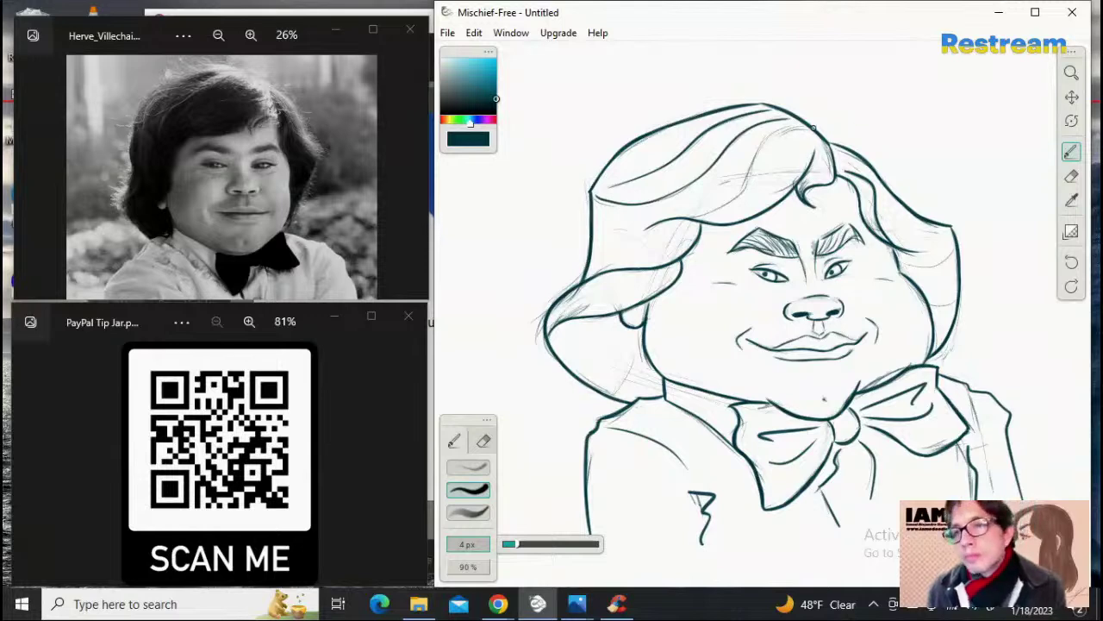
Step: Ink a third hair strand line arching from the right of the crown down over the fringe
mouse_move(813, 127)
mouse_down()
mouse_move(756, 144)
mouse_move(715, 201)
mouse_move(684, 195)
mouse_up()
key(ctrl+z)
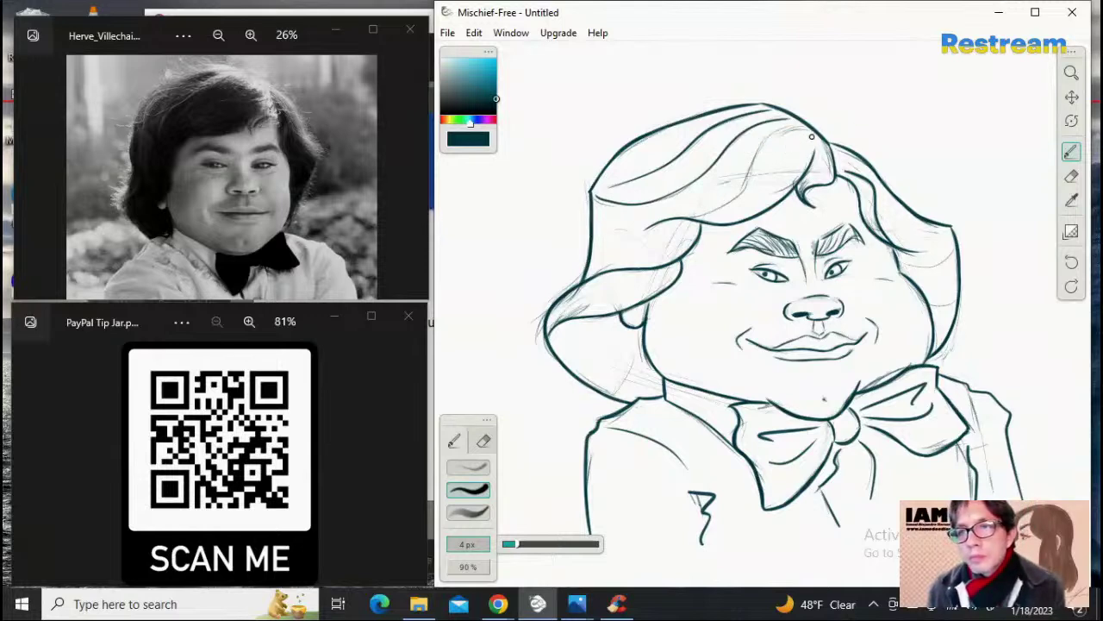
mouse_move(811, 136)
mouse_down()
mouse_move(779, 132)
mouse_move(719, 200)
mouse_move(669, 200)
mouse_up()
key(ctrl+z)
drag(802, 131, 689, 220)
key(ctrl+z)
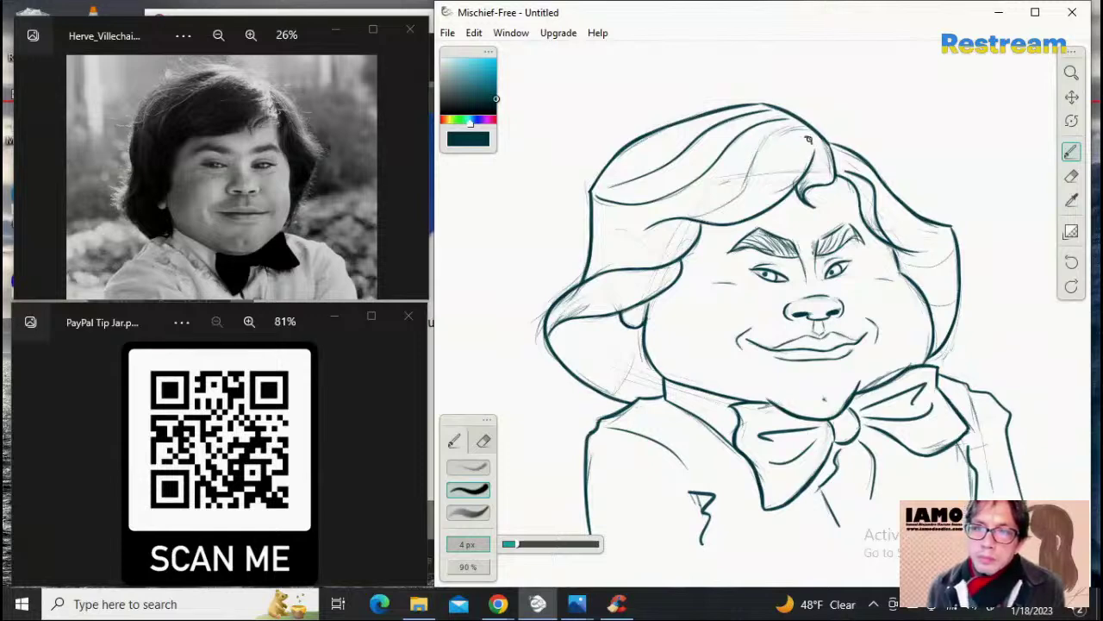
mouse_move(811, 126)
mouse_down()
mouse_move(762, 143)
mouse_move(719, 207)
mouse_up()
key(ctrl+z)
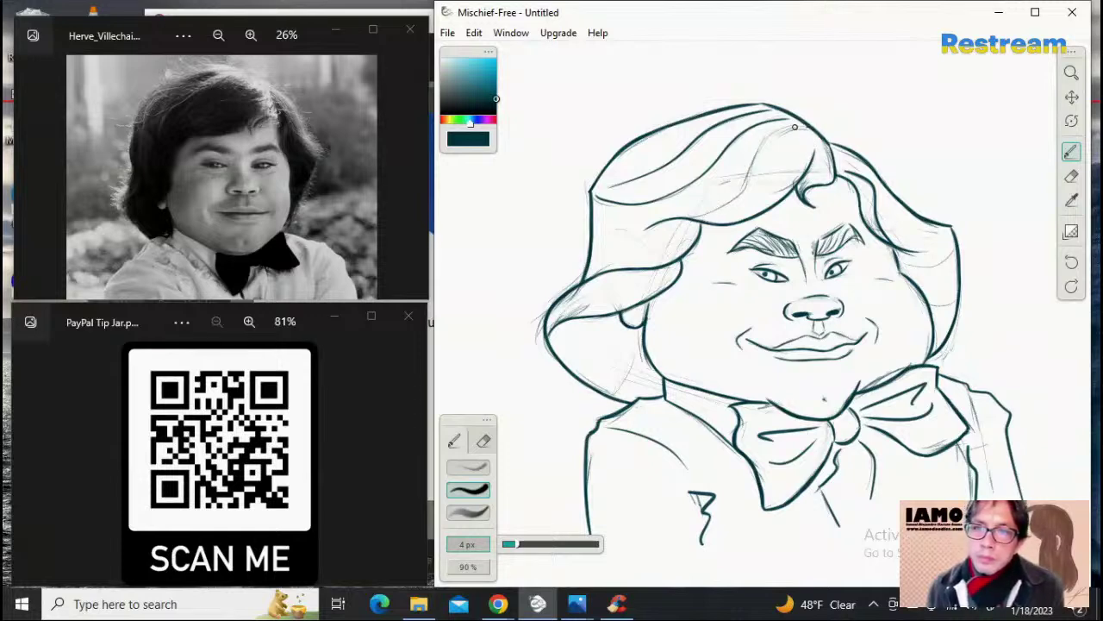
drag(795, 126, 700, 201)
key(ctrl+z)
mouse_move(811, 127)
mouse_down()
mouse_move(757, 161)
mouse_move(722, 206)
mouse_up()
key(ctrl+z)
drag(815, 130, 722, 209)
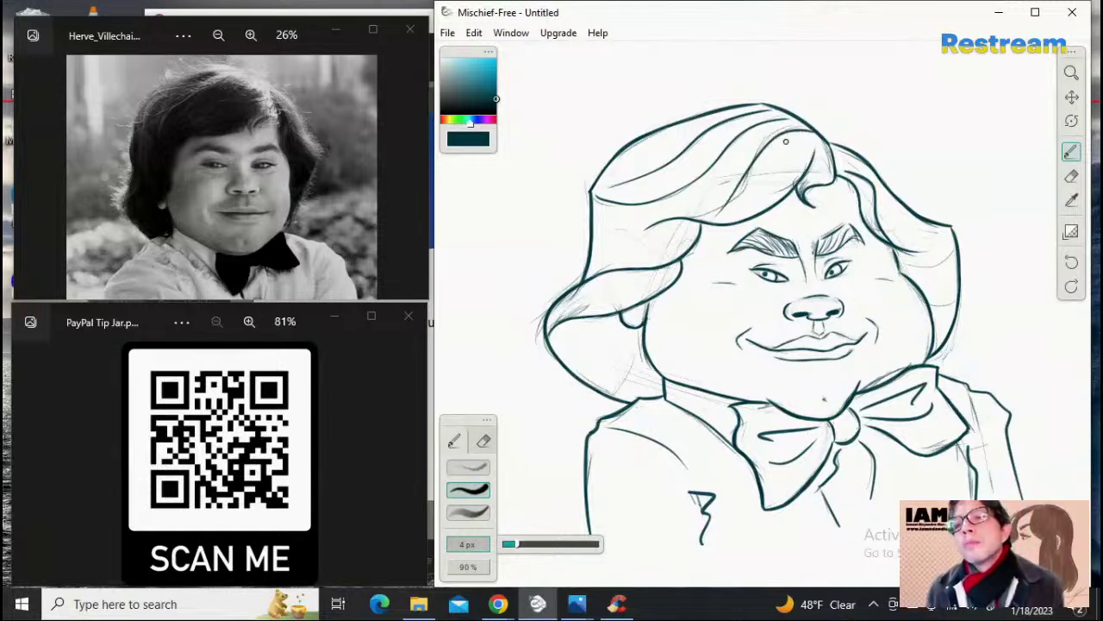
key(ctrl+z)
drag(817, 129, 701, 189)
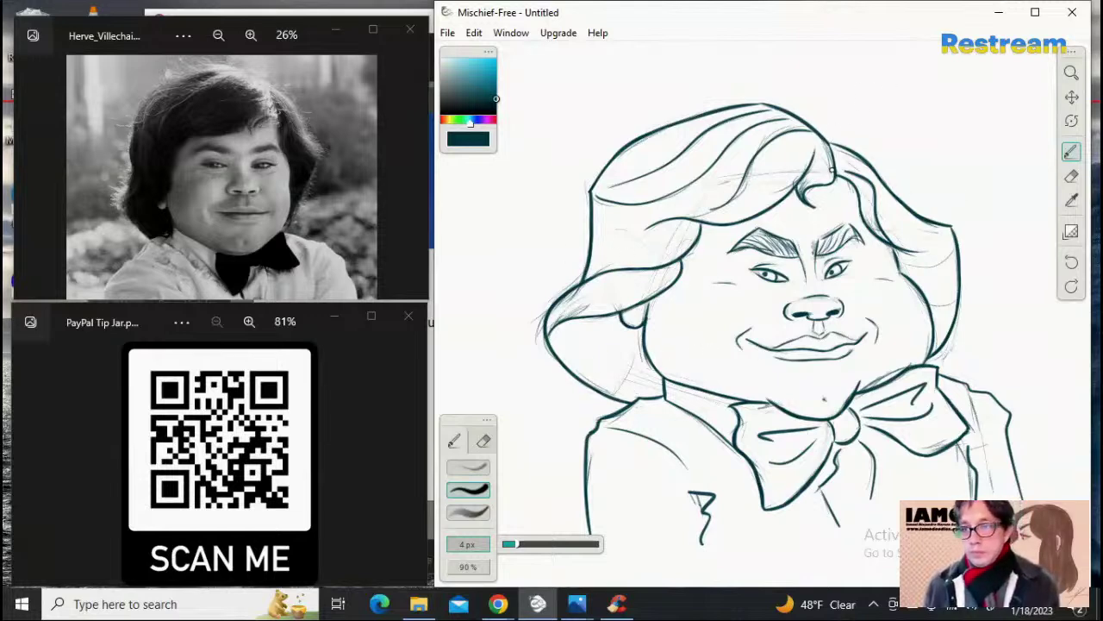
Step: Ink two short curves across the hair on the right and one curve inside the lower left hair below the ear
drag(897, 260, 957, 257)
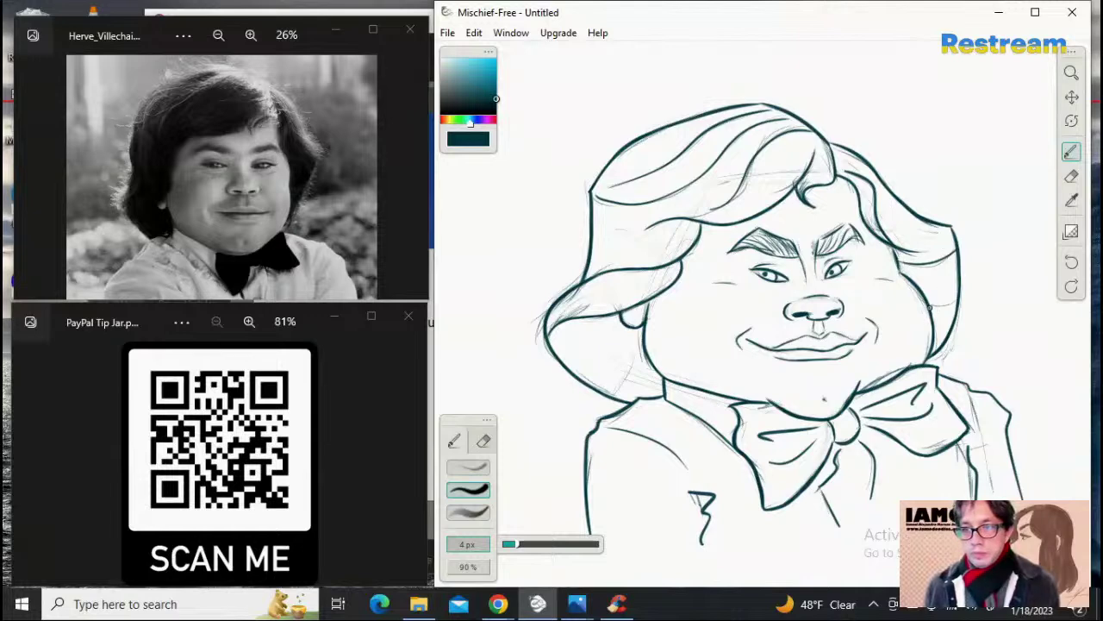
drag(930, 307, 964, 295)
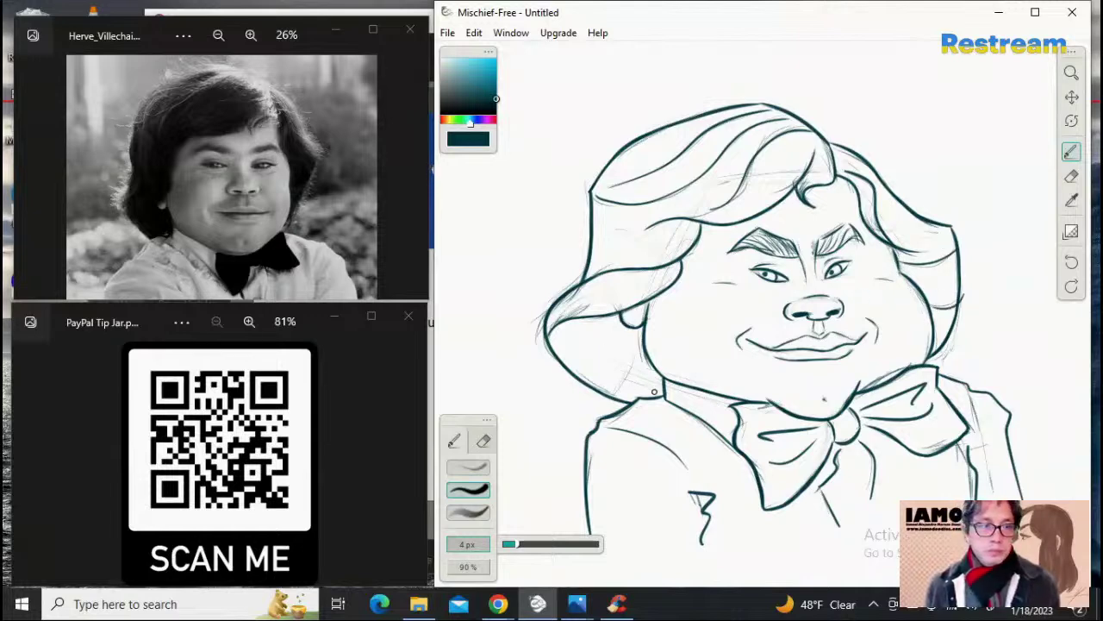
drag(623, 331, 569, 382)
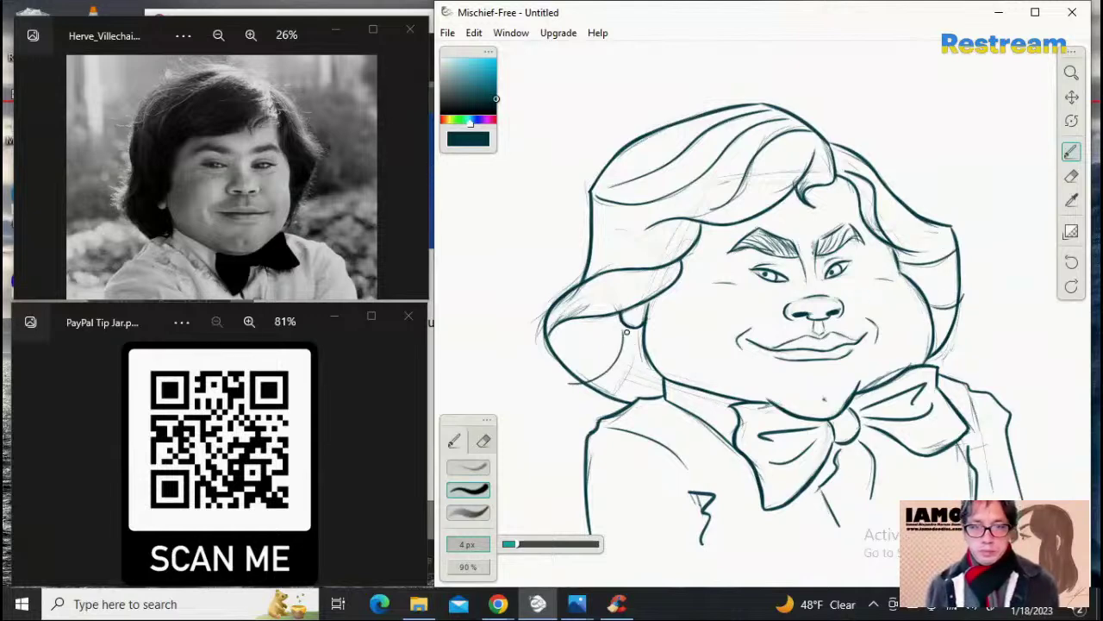
key(ctrl+z)
drag(629, 322, 574, 374)
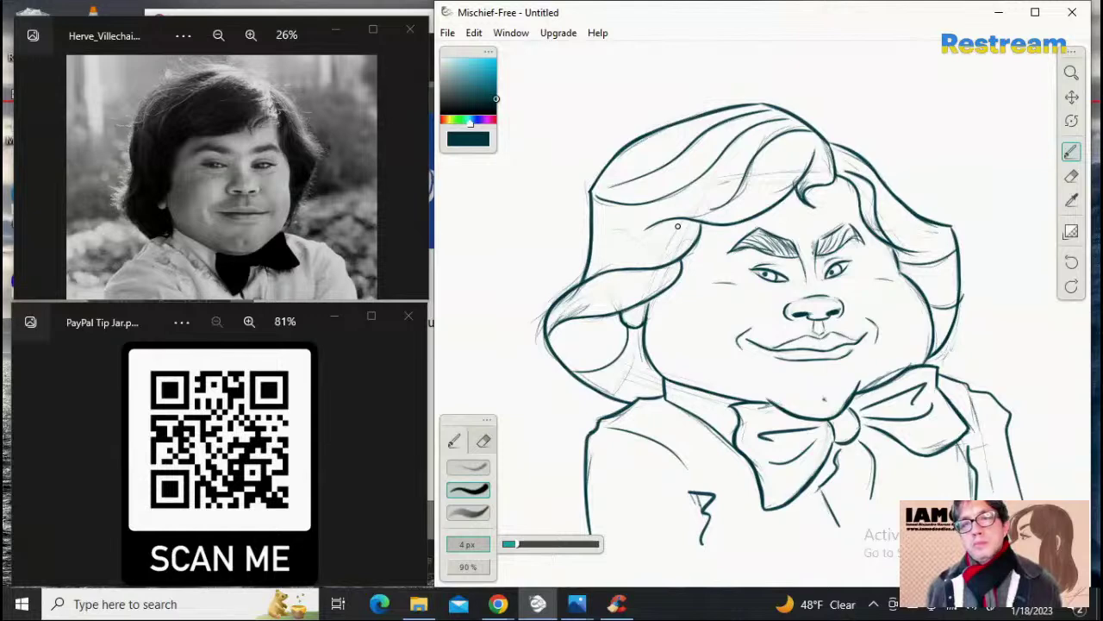
Step: Ink a hair strand line sweeping from beside the left temple out toward the left edge of the hair
drag(673, 229, 583, 257)
key(ctrl+z)
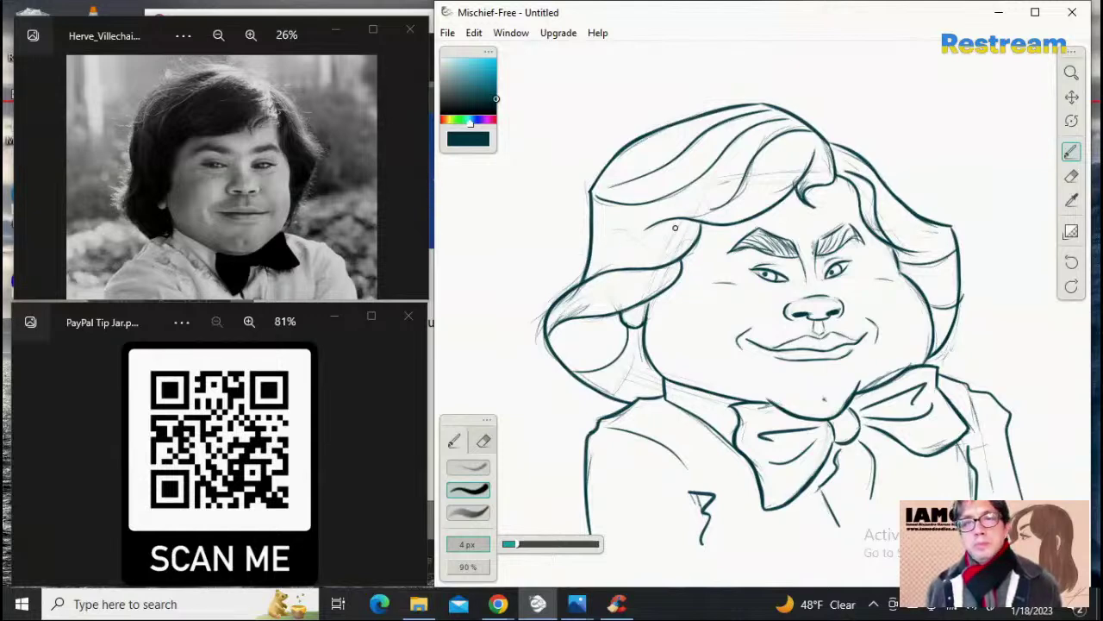
drag(679, 222, 619, 255)
key(ctrl+z)
drag(677, 217, 597, 254)
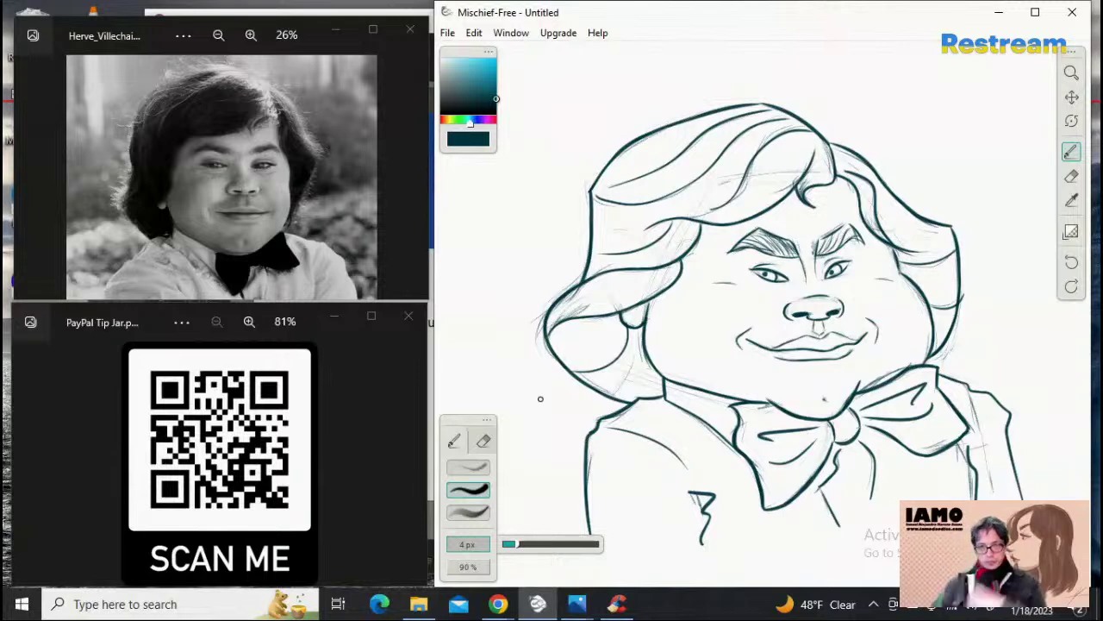
Step: Sketch fine radiating lines inside both irises with the pencil brush enlarged to 14 px
click(479, 512)
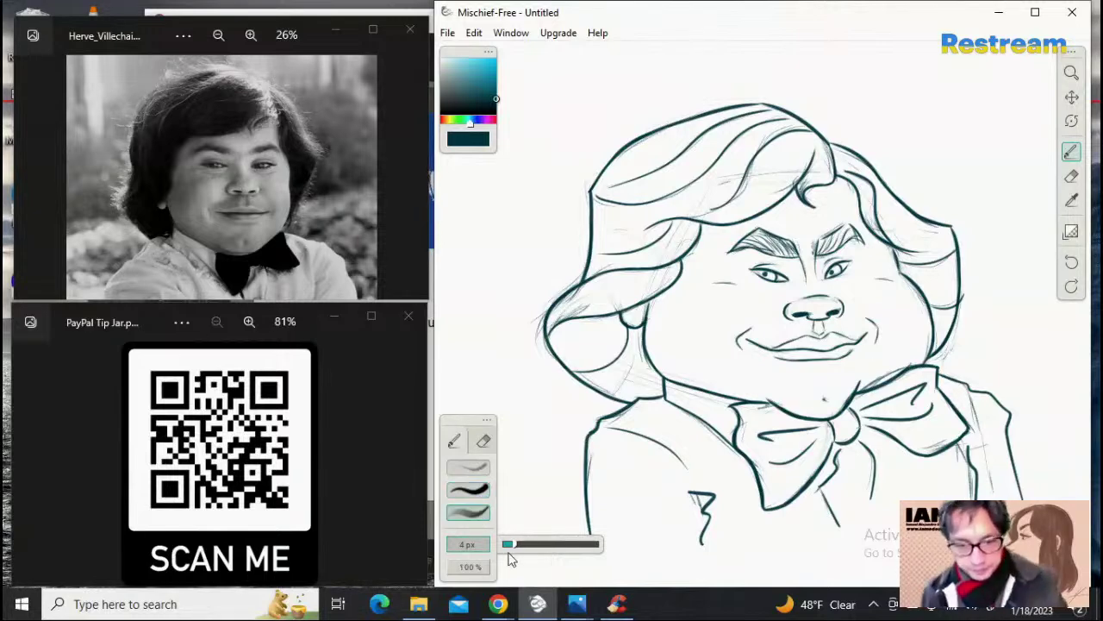
mouse_move(517, 550)
mouse_down()
mouse_move(586, 544)
mouse_move(515, 555)
mouse_up()
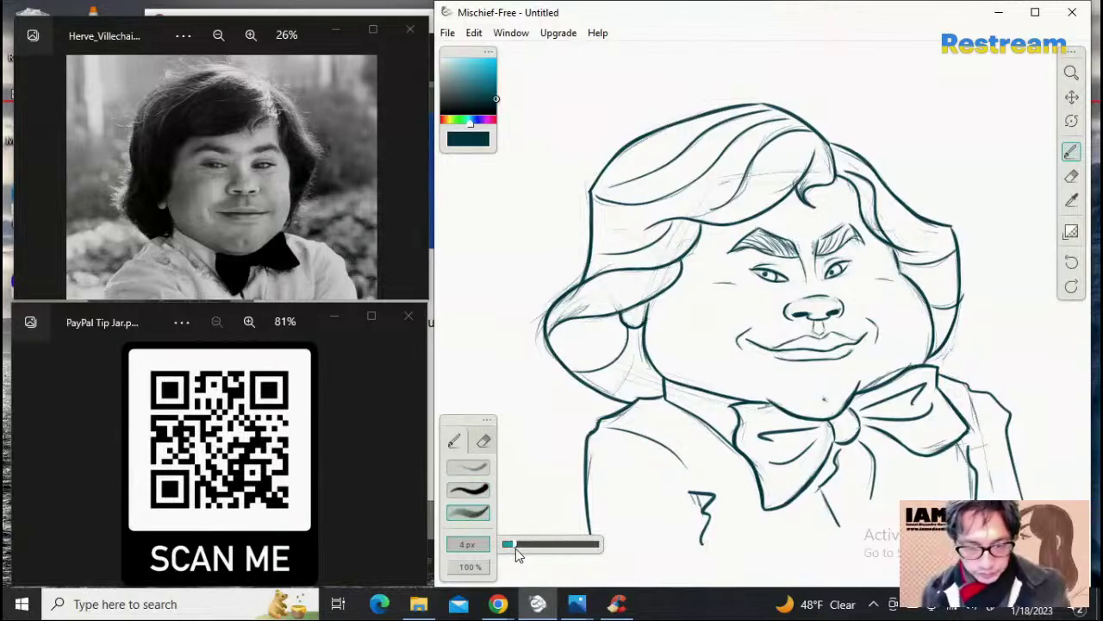
click(1072, 73)
drag(765, 293, 946, 284)
click(1071, 97)
drag(878, 233, 731, 255)
click(468, 466)
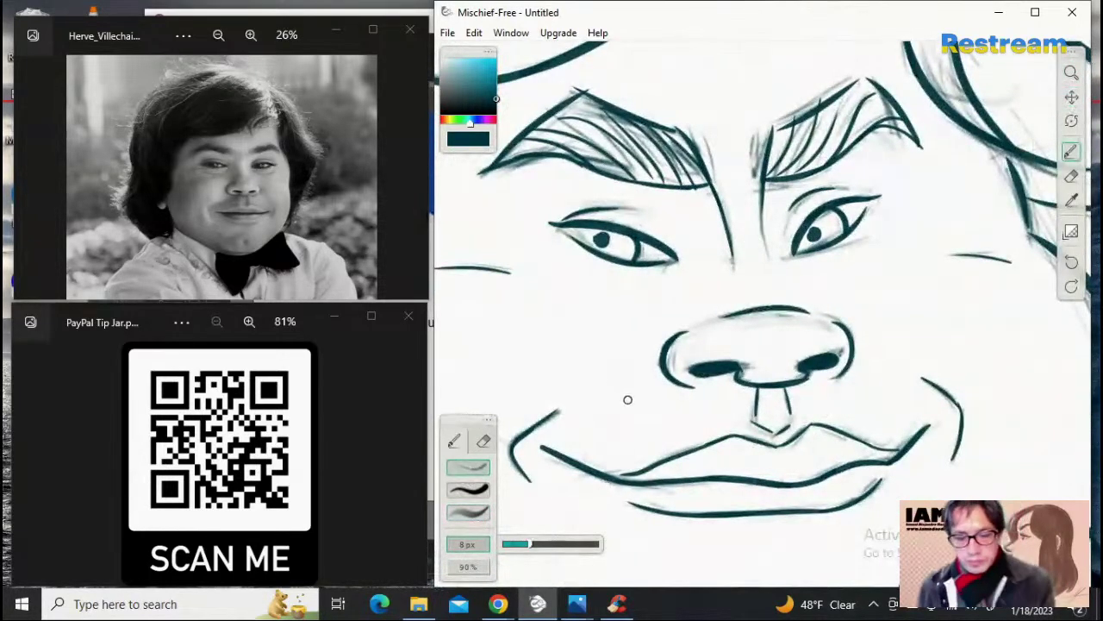
key(])
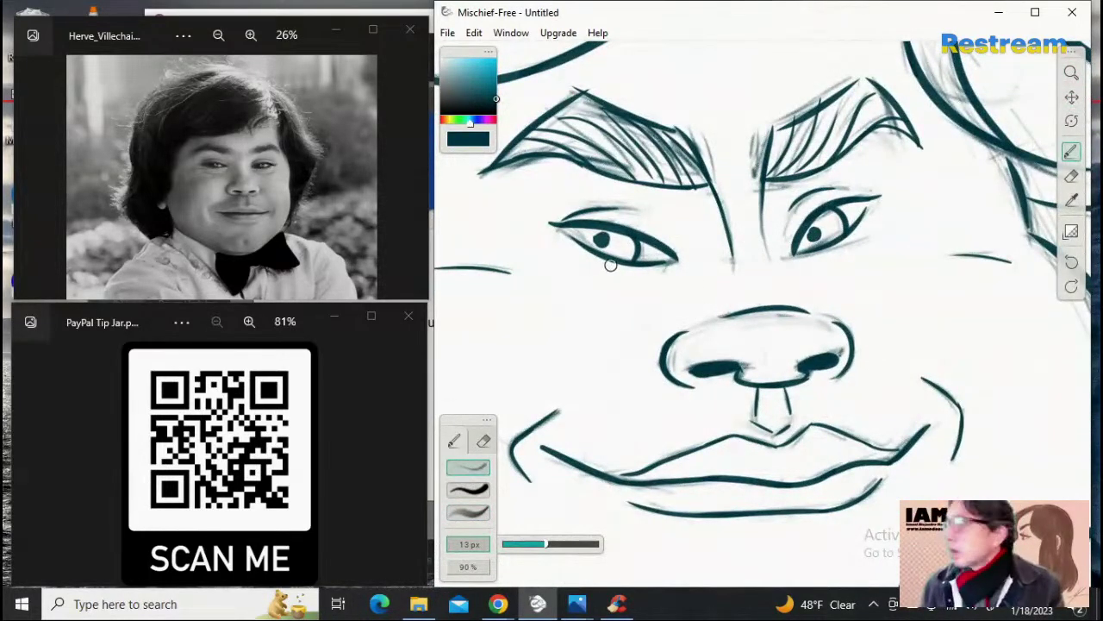
key(bracketright)
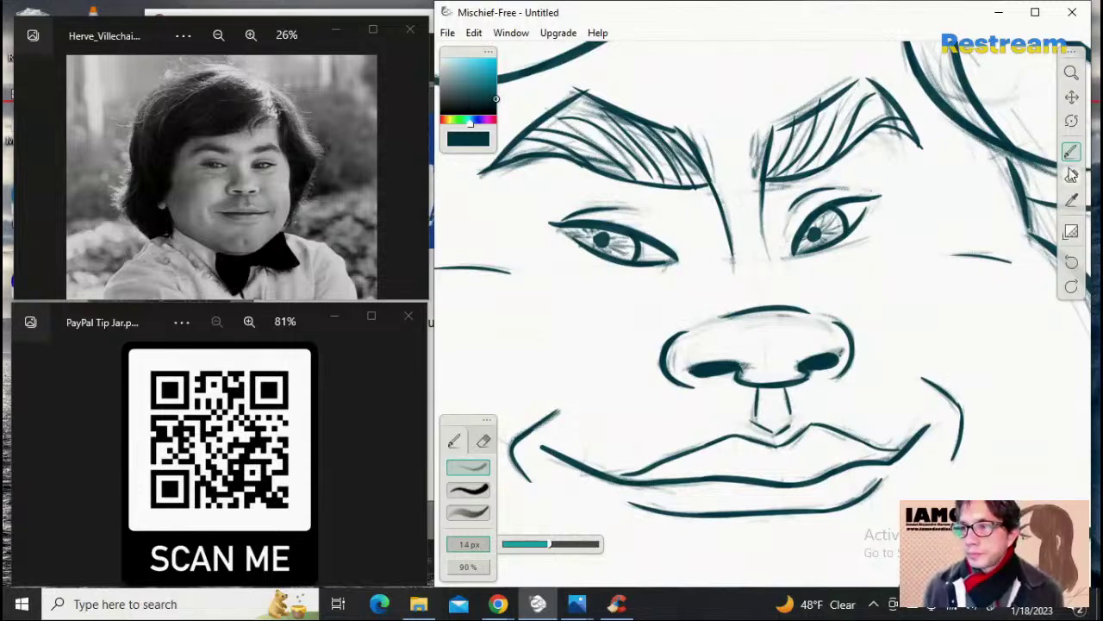
Step: Shade the irises of both eyes with the flat marker brush at 4 px and 100% opacity
click(468, 512)
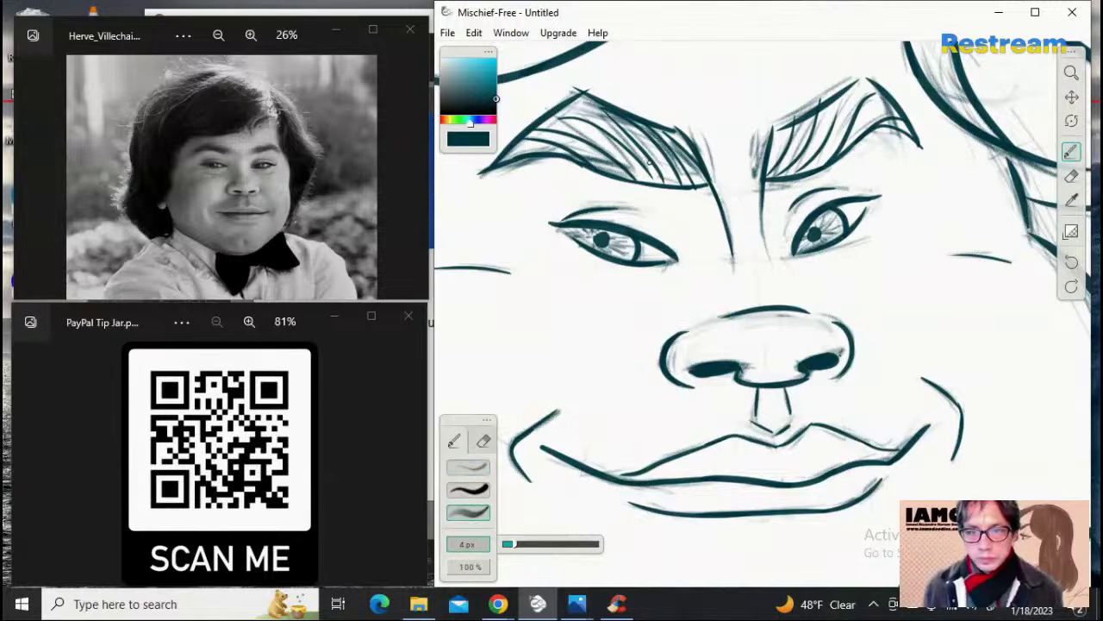
key(])
key(])
key(])
key(])
key(])
key(])
key(])
key(])
key(])
key(])
key(])
key(])
key(])
key(])
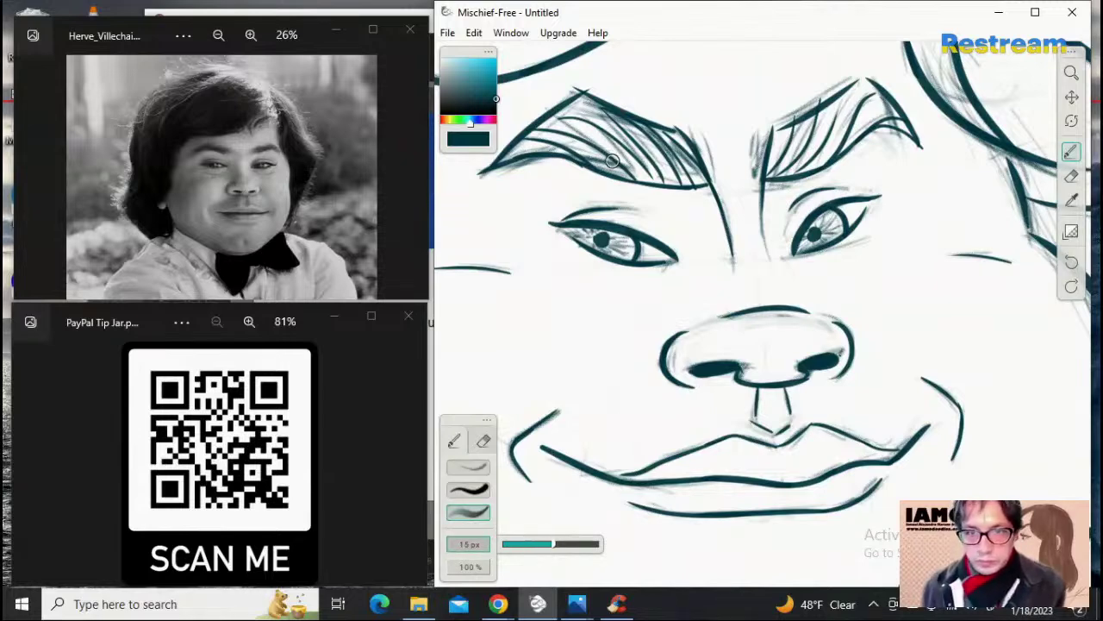
key([)
key([)
key([)
key([)
key(bracketleft)
key(bracketleft)
key(bracketleft)
key(bracketleft)
key(bracketleft)
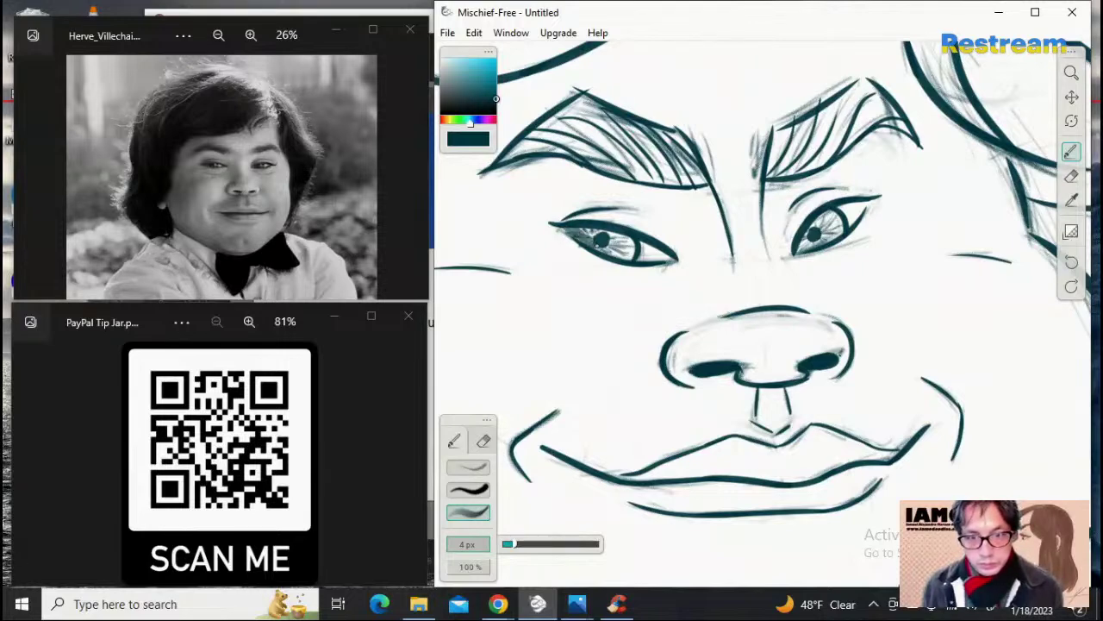
drag(607, 245, 610, 239)
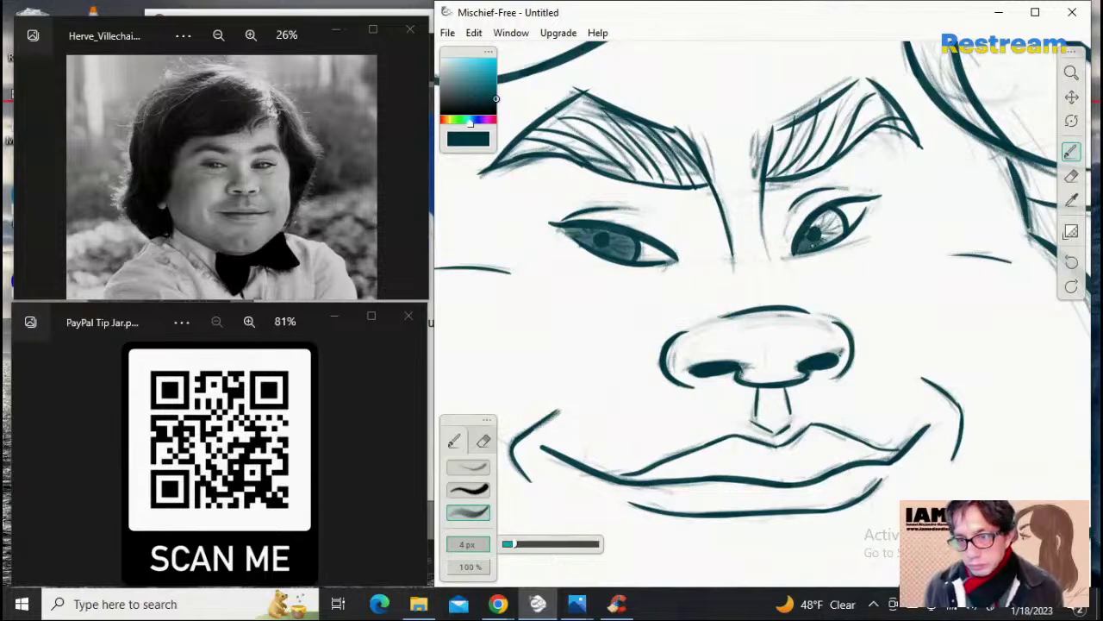
mouse_move(812, 239)
mouse_down()
mouse_move(818, 222)
mouse_move(815, 244)
mouse_move(836, 235)
mouse_move(815, 226)
mouse_up()
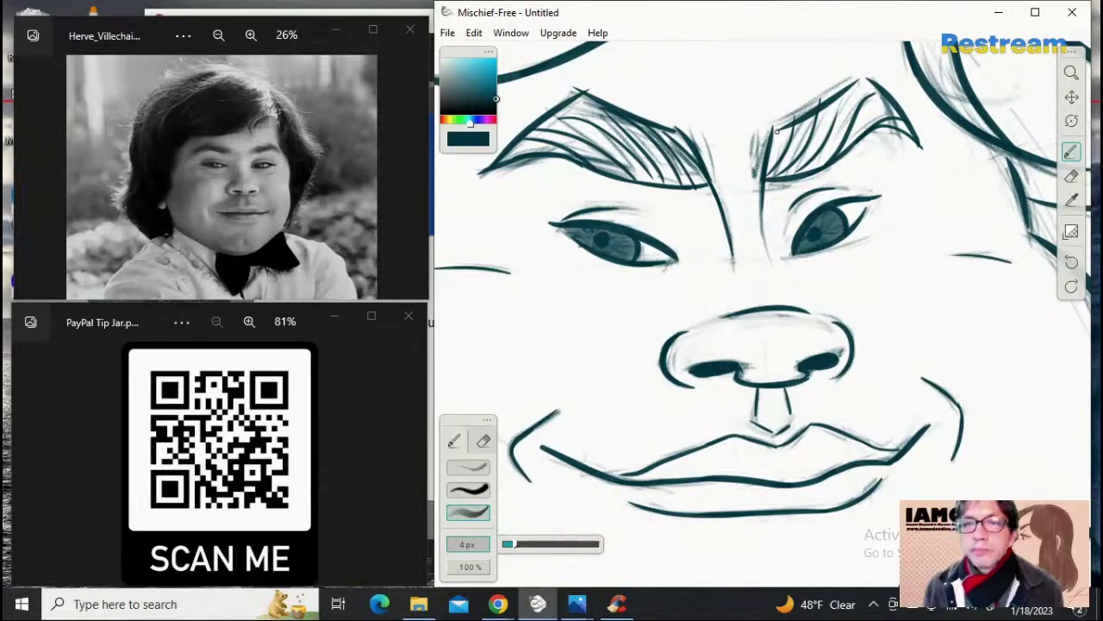
Step: Fill the left eyebrow with marker tone, enlarging the brush to 11 px, and erase the overspill at its inner end
key(bracketright)
key(bracketright)
key(bracketright)
key(bracketright)
key(bracketright)
key(bracketright)
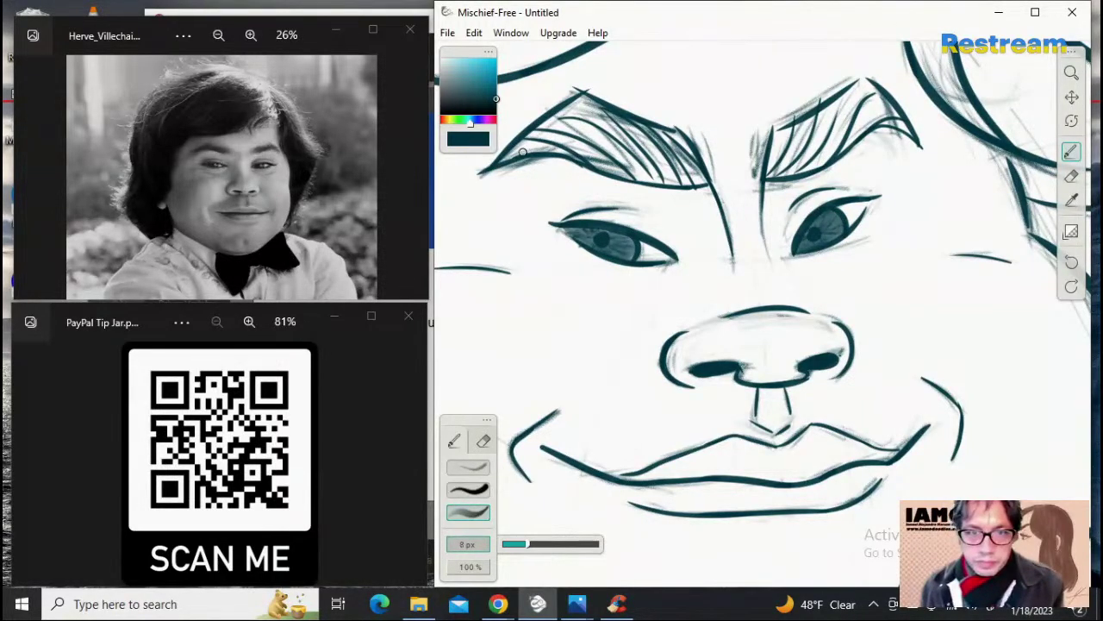
mouse_move(540, 135)
mouse_down()
mouse_move(506, 157)
mouse_move(553, 121)
mouse_move(523, 147)
mouse_move(551, 123)
mouse_move(530, 145)
mouse_move(574, 139)
mouse_move(560, 116)
mouse_move(577, 103)
mouse_move(633, 159)
mouse_move(574, 119)
mouse_move(580, 139)
mouse_move(558, 141)
mouse_move(683, 176)
mouse_move(619, 160)
mouse_move(588, 111)
mouse_move(648, 138)
mouse_move(672, 165)
mouse_move(645, 138)
mouse_move(672, 140)
mouse_move(707, 175)
mouse_up()
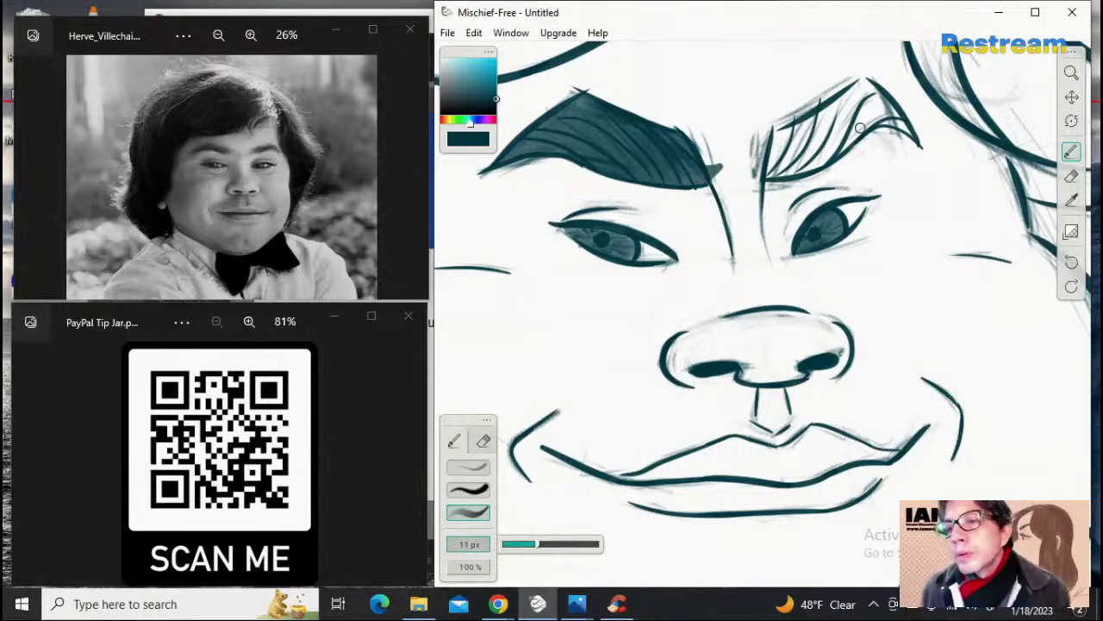
key(e)
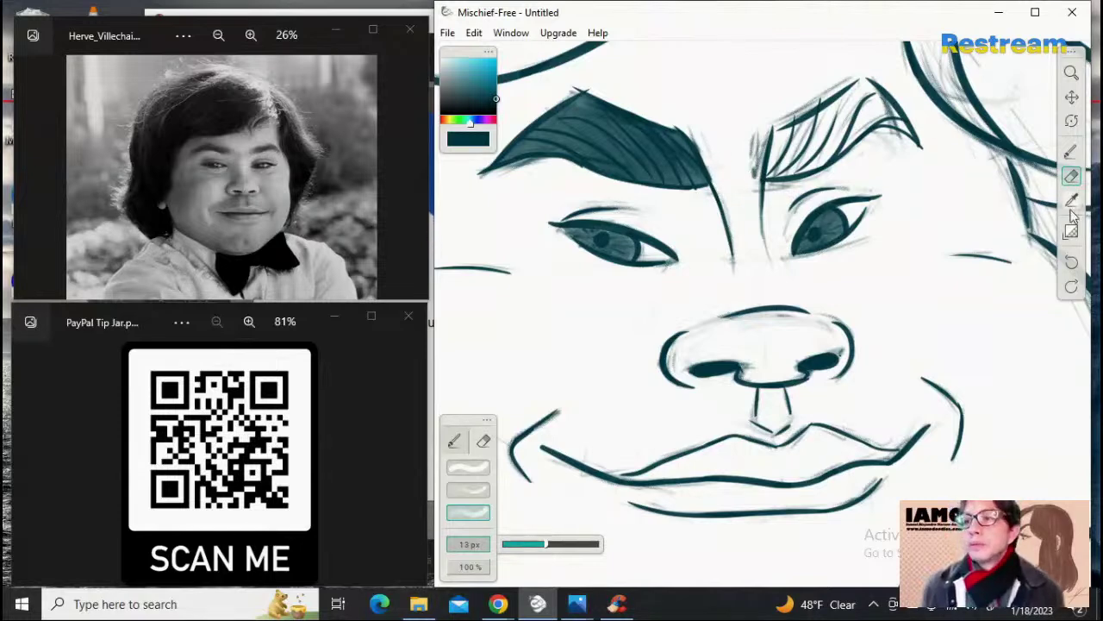
Step: Fill the right eyebrow with the 11 px marker, erasing its overspill and the stray sketch marks beside and above it
key(b)
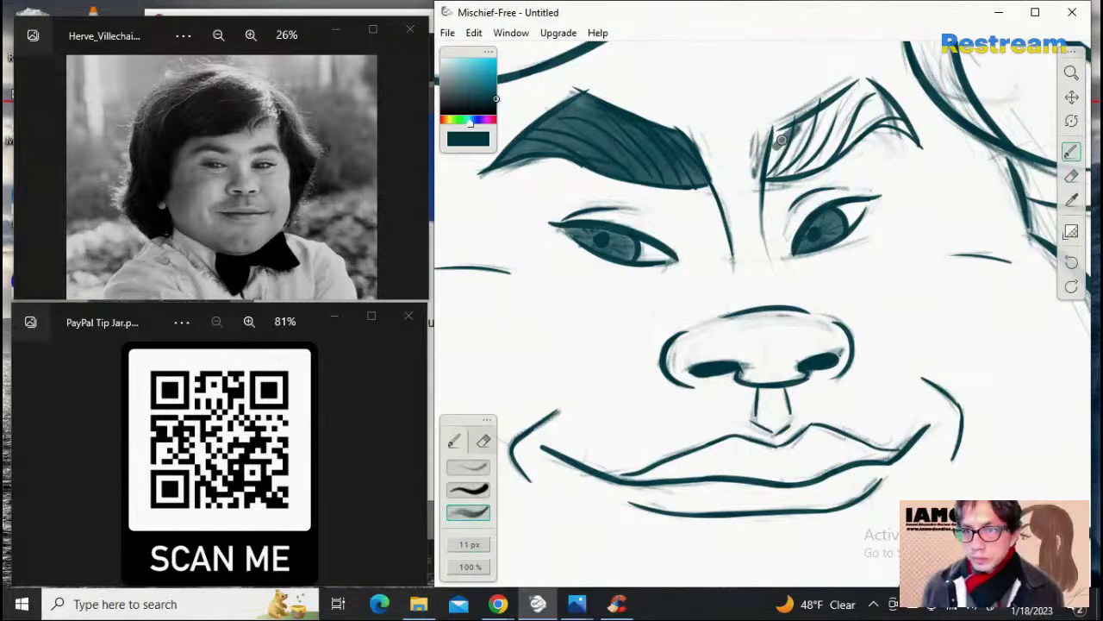
mouse_move(782, 134)
mouse_down()
mouse_move(772, 168)
mouse_move(776, 150)
mouse_move(790, 170)
mouse_move(808, 160)
mouse_move(807, 125)
mouse_move(842, 113)
mouse_move(838, 135)
mouse_move(792, 133)
mouse_move(857, 86)
mouse_move(867, 93)
mouse_move(819, 162)
mouse_move(859, 118)
mouse_move(830, 156)
mouse_move(857, 125)
mouse_move(847, 146)
mouse_move(866, 107)
mouse_move(862, 122)
mouse_move(875, 120)
mouse_move(868, 99)
mouse_move(922, 131)
mouse_up()
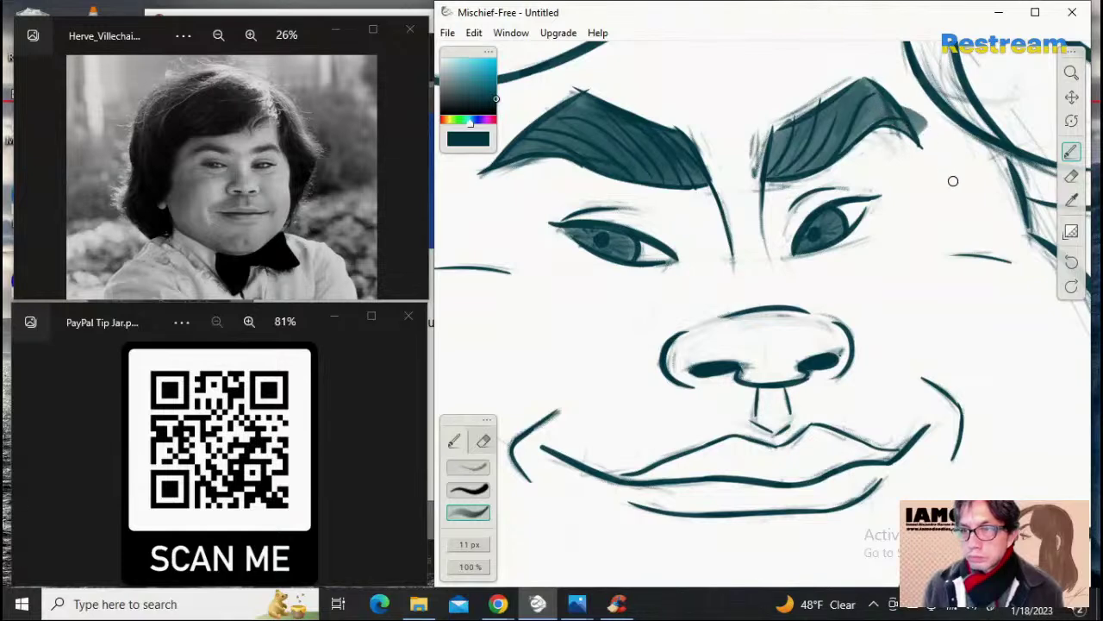
click(1072, 176)
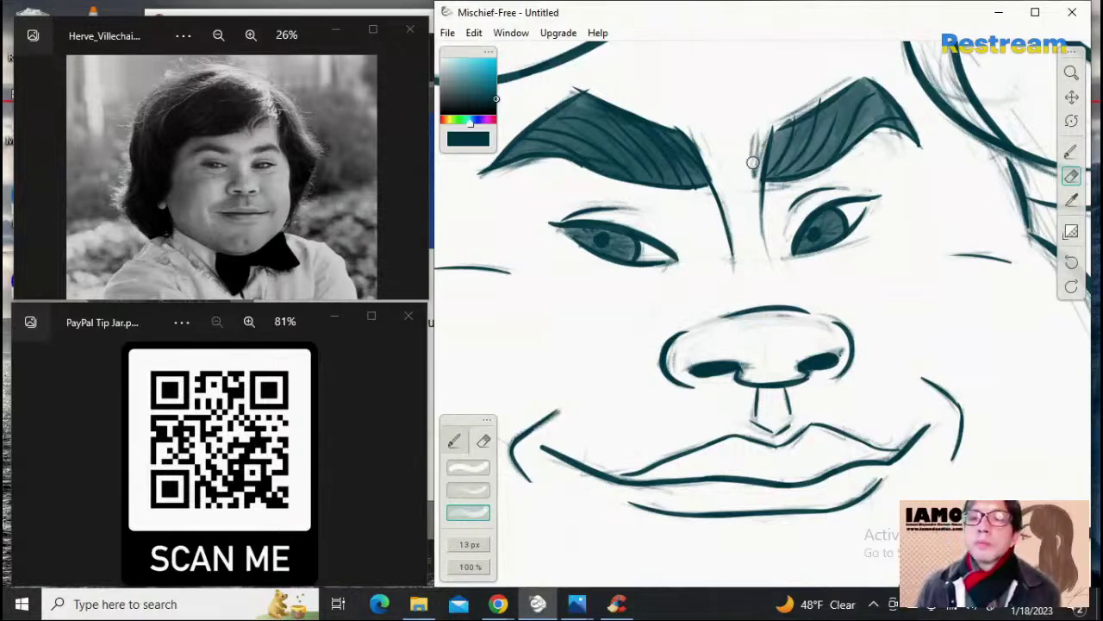
mouse_move(753, 162)
mouse_down()
mouse_move(755, 182)
mouse_move(751, 128)
mouse_move(751, 155)
mouse_up()
mouse_move(786, 117)
mouse_down()
mouse_move(794, 112)
mouse_move(776, 123)
mouse_move(844, 75)
mouse_move(820, 93)
mouse_up()
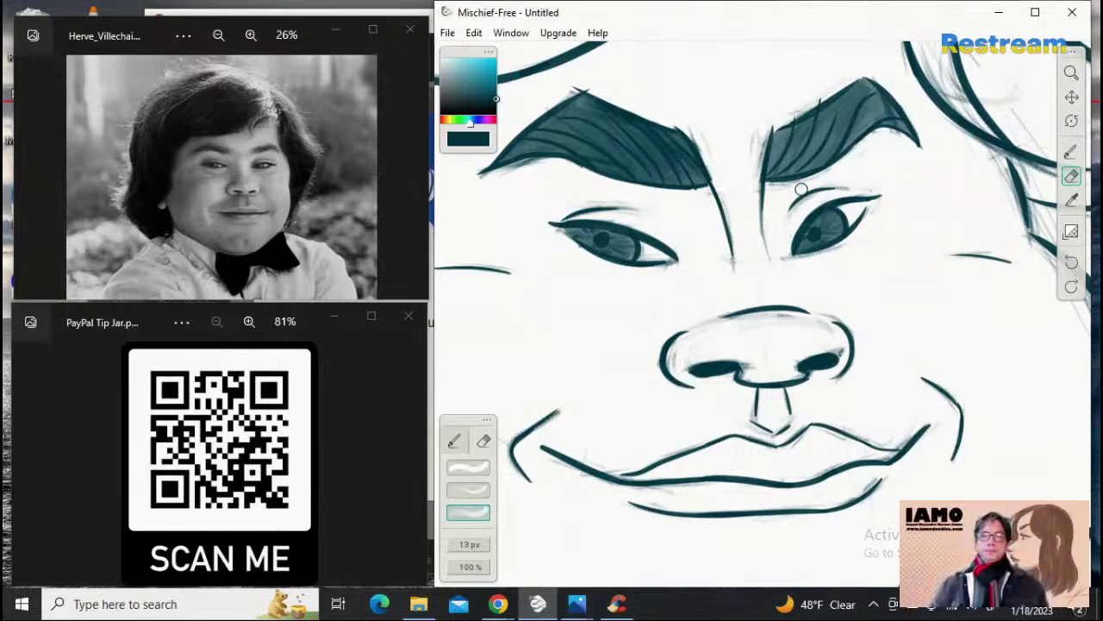
Step: Ink short upward hair strokes at the inner end of the left eyebrow with the 6 px ink brush
click(454, 440)
click(468, 490)
mouse_move(680, 128)
mouse_down()
mouse_move(704, 154)
mouse_move(712, 187)
mouse_up()
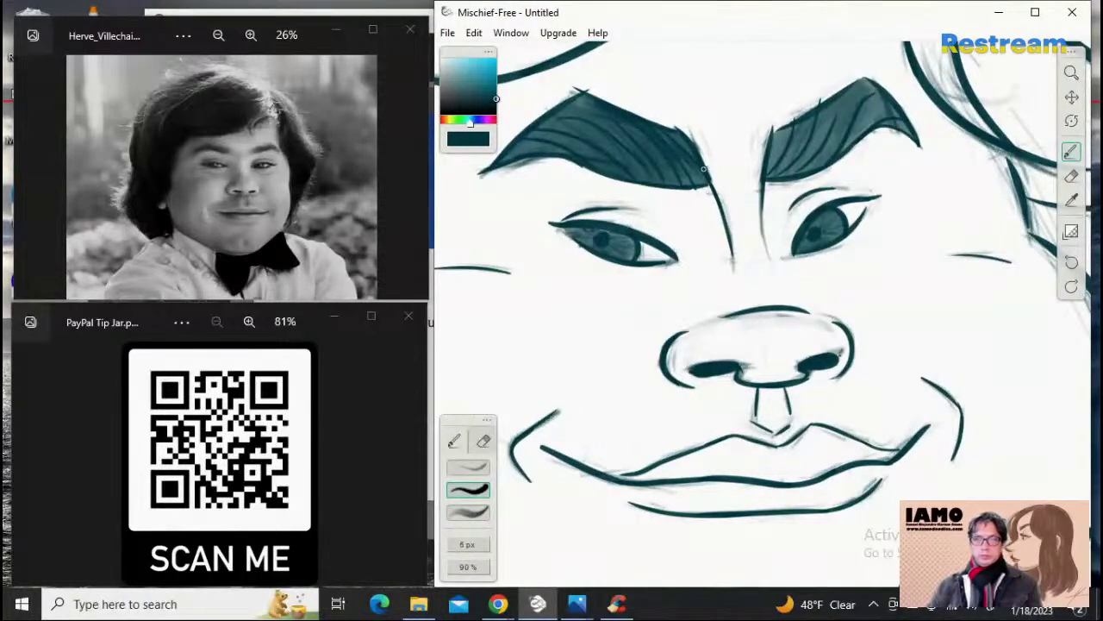
drag(714, 183, 702, 138)
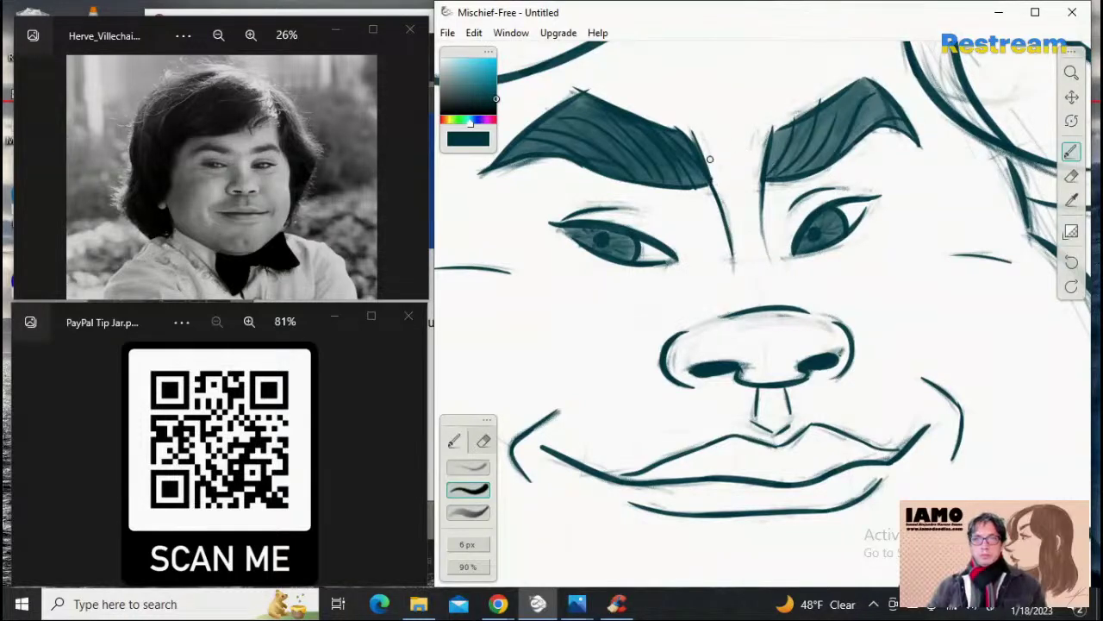
drag(708, 169, 701, 125)
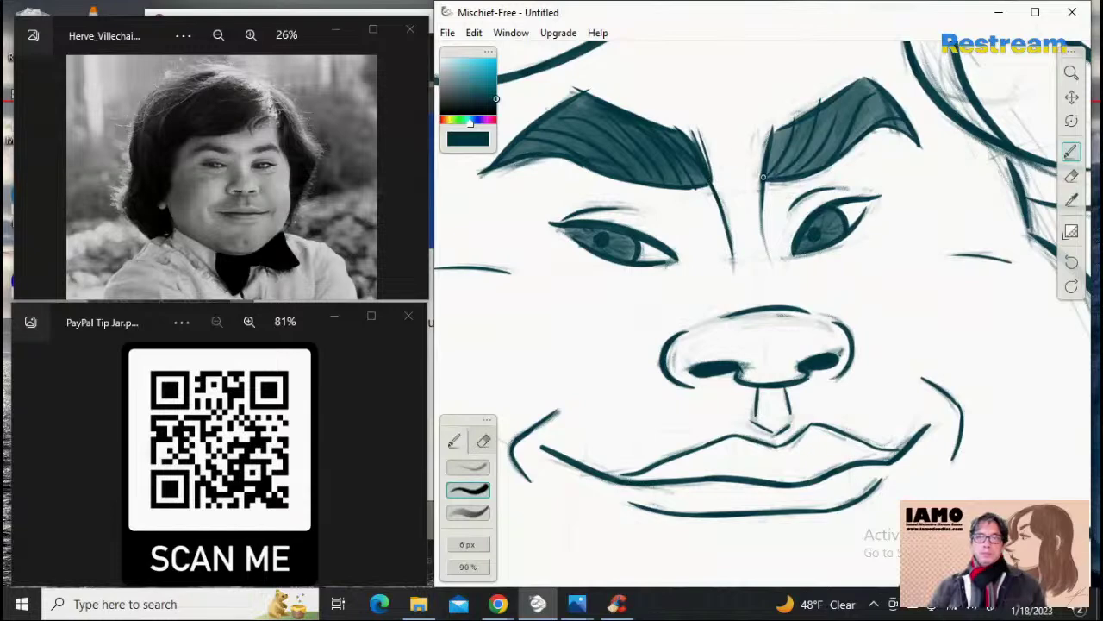
Step: Ink a short upward hair stroke at the inner end of the right eyebrow
drag(763, 170, 768, 122)
mouse_move(763, 186)
mouse_down()
mouse_move(764, 126)
mouse_move(773, 159)
mouse_move(760, 181)
mouse_move(763, 130)
mouse_up()
key(ctrl+z)
key(ctrl+z)
drag(763, 181, 760, 140)
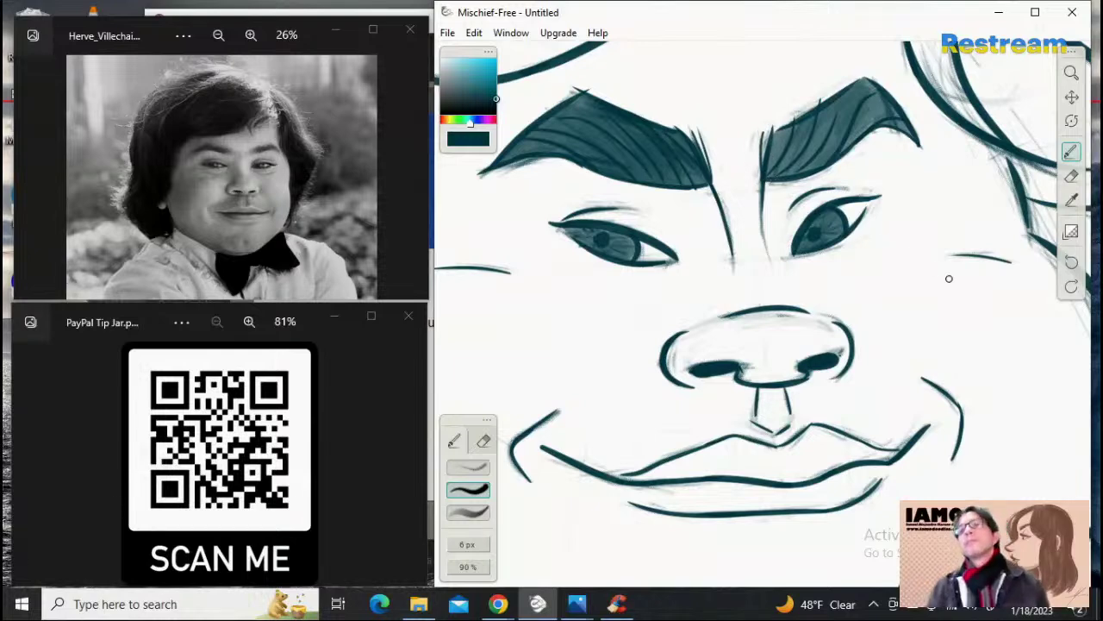
Step: Erase leftover sketch marks around the nose and mouth with the 13 px eraser
click(1071, 74)
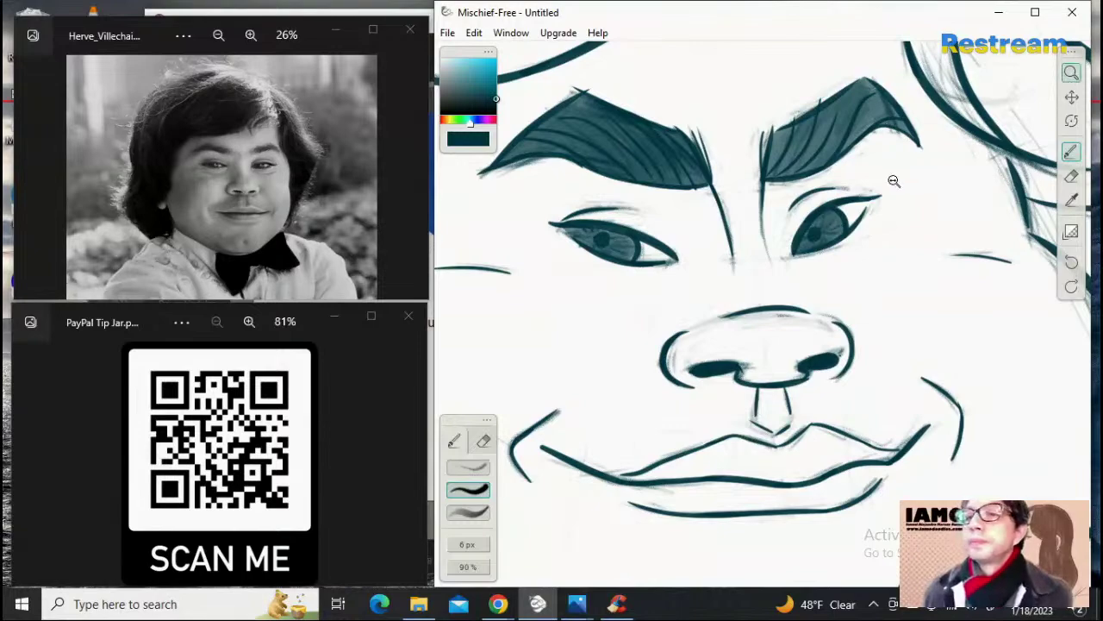
drag(895, 181, 979, 292)
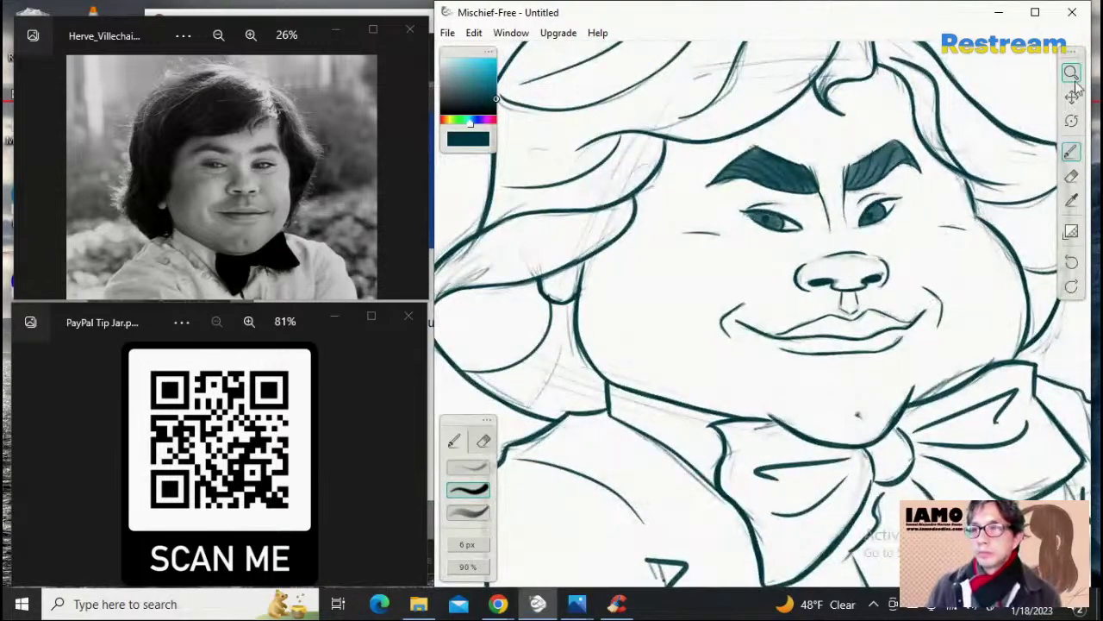
drag(775, 324, 901, 313)
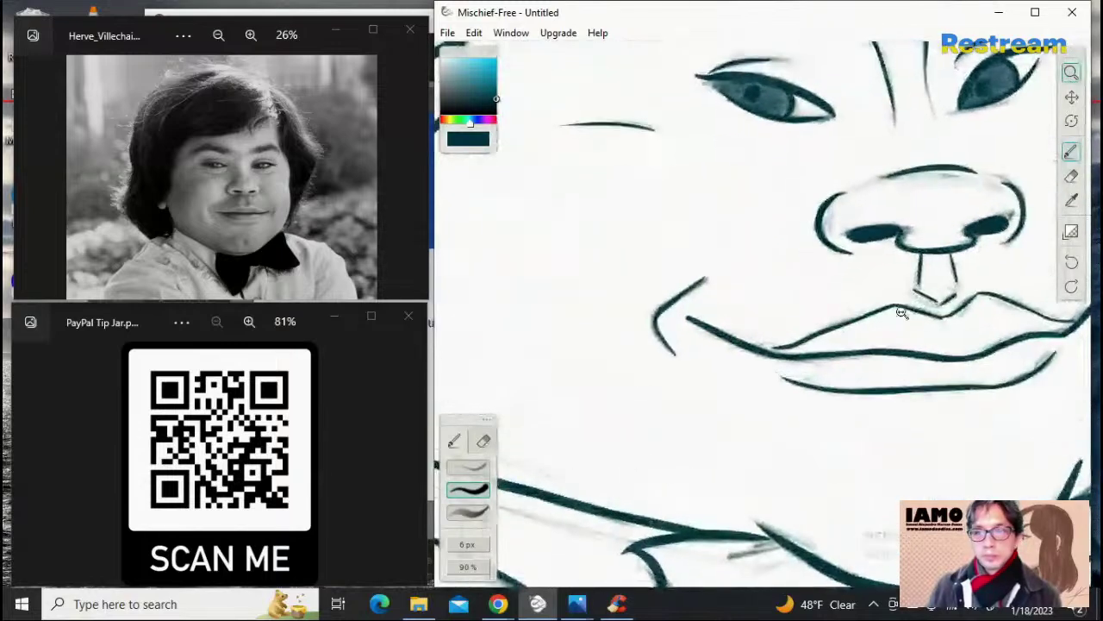
click(1071, 96)
drag(943, 212, 791, 167)
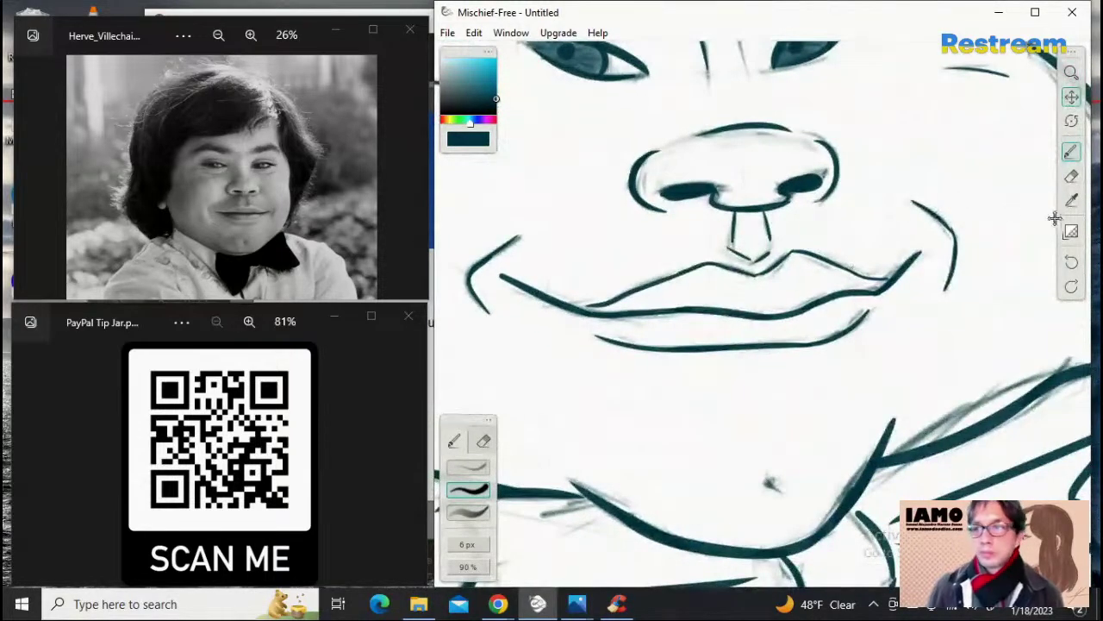
click(1071, 176)
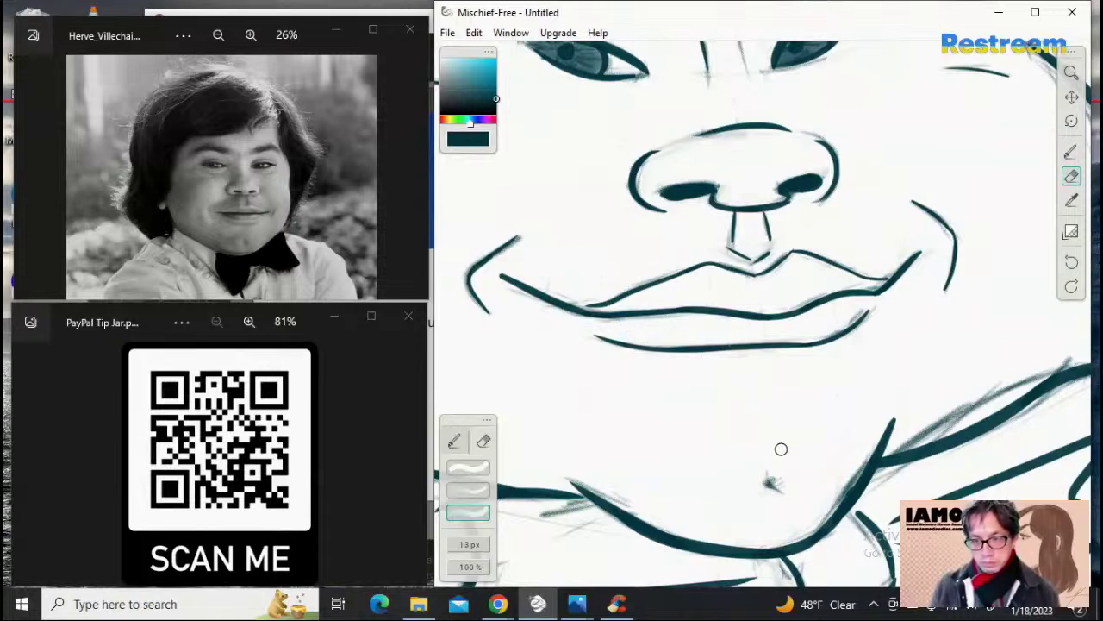
Step: Try shading the left corner of the lips with the 11 px marker at 30% opacity, undoing the strokes
click(454, 441)
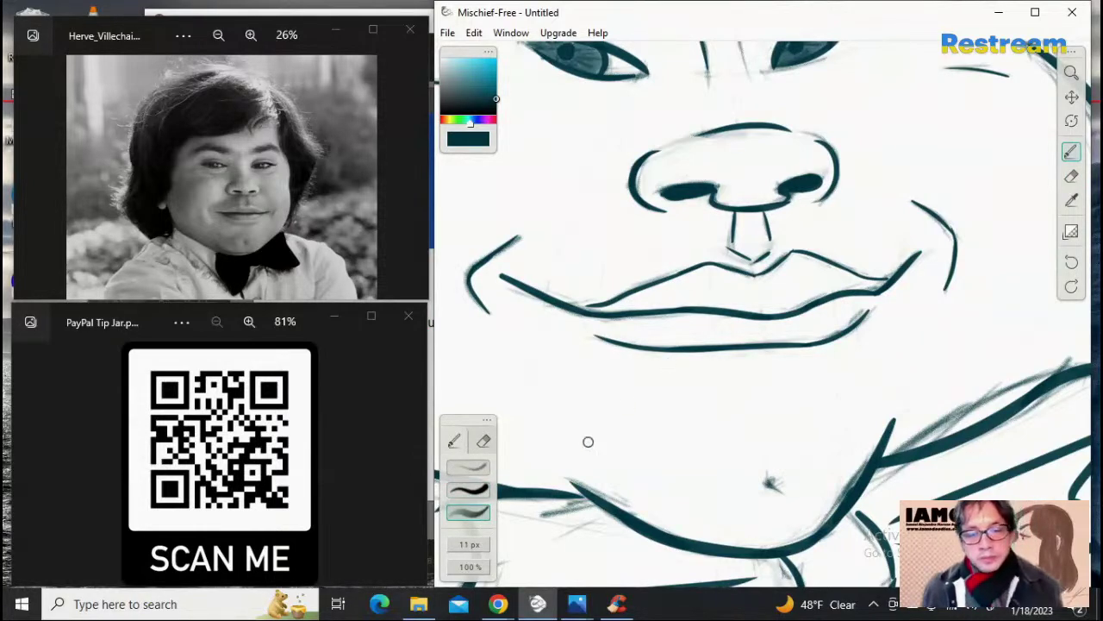
click(473, 568)
click(527, 568)
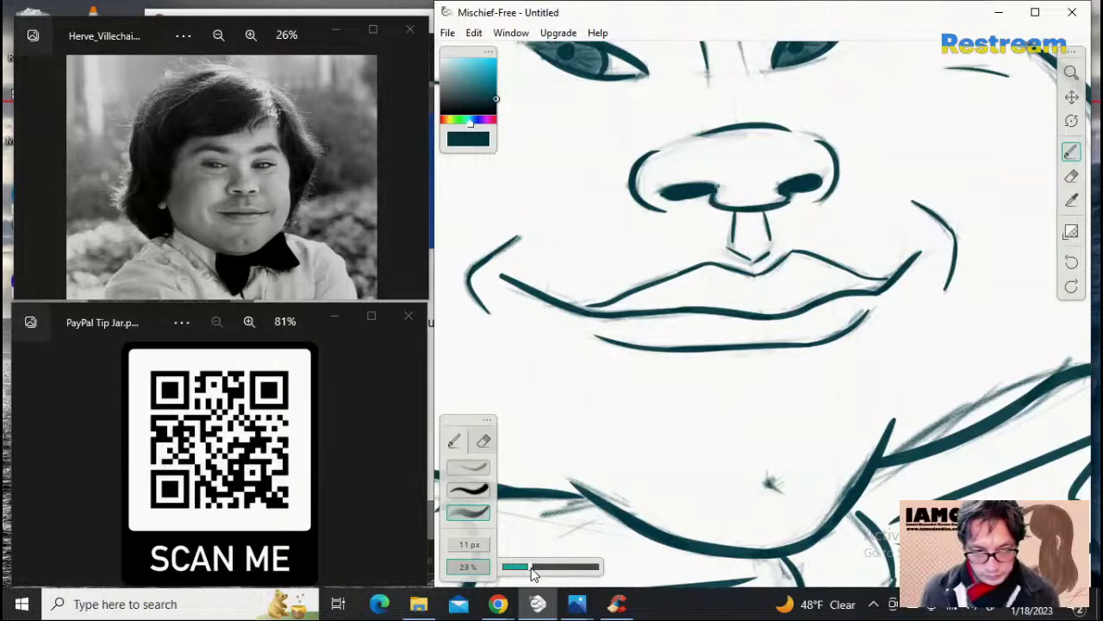
drag(533, 574, 537, 571)
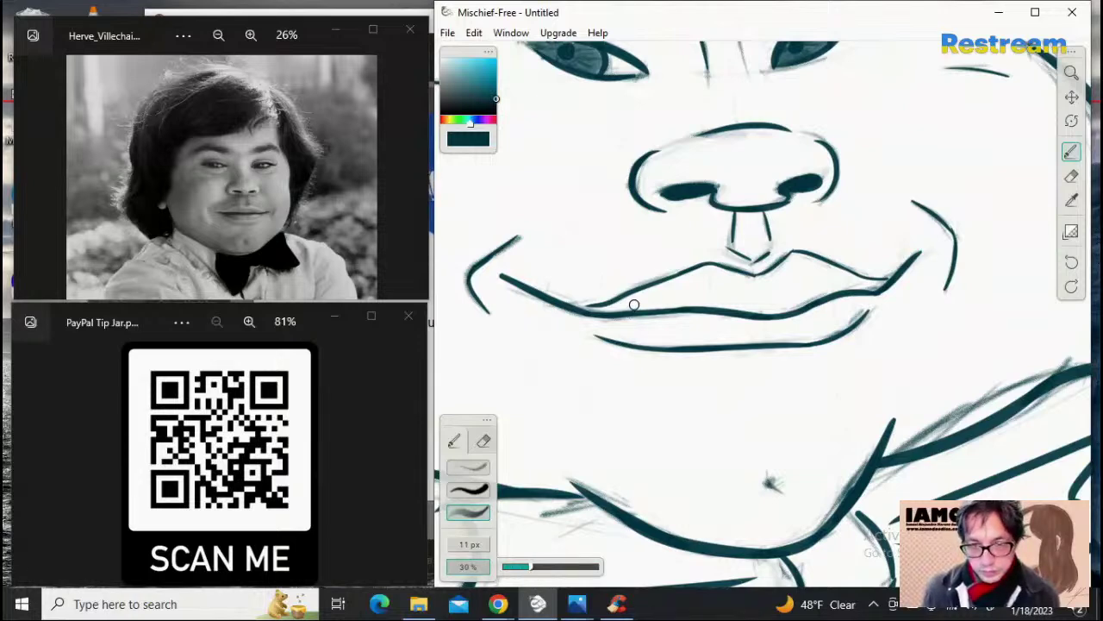
mouse_move(613, 309)
mouse_down()
mouse_move(593, 311)
mouse_move(613, 330)
mouse_move(605, 321)
mouse_up()
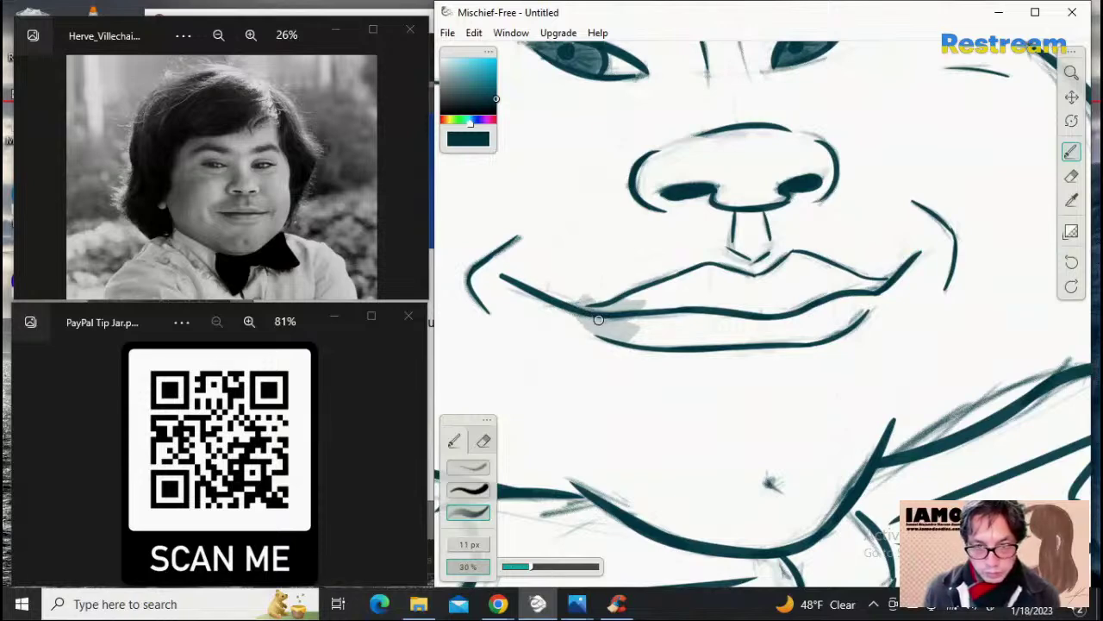
mouse_move(622, 332)
mouse_down()
mouse_move(664, 338)
mouse_move(642, 330)
mouse_move(668, 322)
mouse_move(622, 309)
mouse_move(708, 286)
mouse_move(671, 300)
mouse_move(694, 301)
mouse_move(699, 288)
mouse_move(666, 289)
mouse_move(692, 276)
mouse_move(710, 275)
mouse_move(732, 305)
mouse_move(692, 312)
mouse_move(753, 322)
mouse_move(680, 340)
mouse_up()
key(ctrl+z)
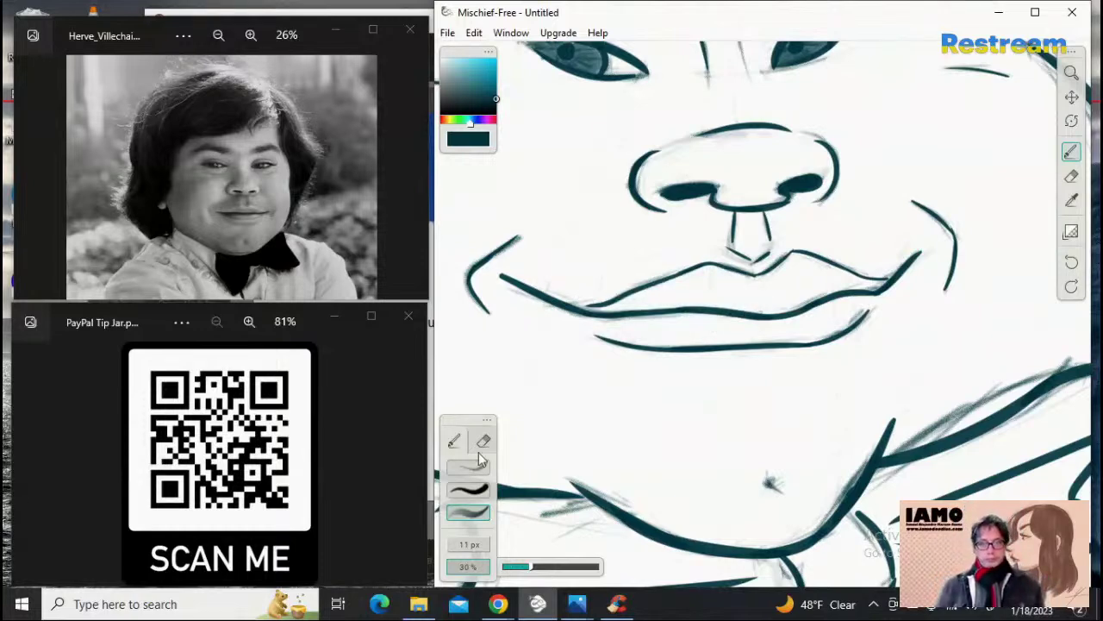
Step: Set the marker's opacity to 21% and test it by shading both lips, undoing the shading
drag(533, 571, 526, 575)
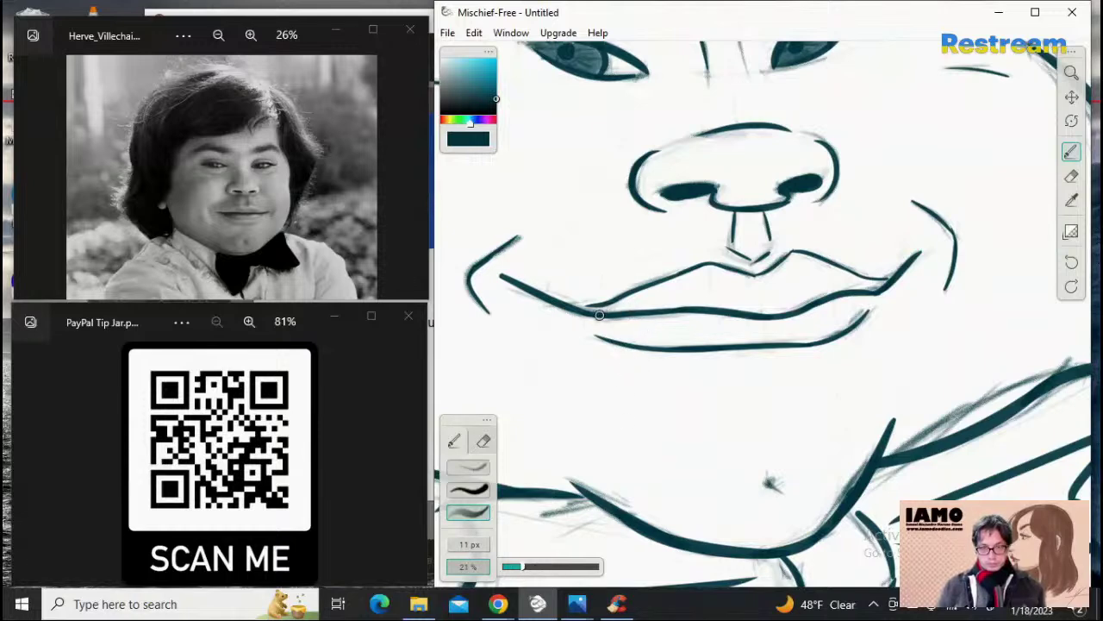
mouse_move(589, 313)
mouse_down()
mouse_move(648, 338)
mouse_move(612, 313)
mouse_move(693, 290)
mouse_move(684, 310)
mouse_move(646, 331)
mouse_move(685, 339)
mouse_move(731, 327)
mouse_move(688, 336)
mouse_move(700, 312)
mouse_move(652, 298)
mouse_move(694, 278)
mouse_move(757, 311)
mouse_move(705, 278)
mouse_move(757, 299)
mouse_move(716, 287)
mouse_move(767, 292)
mouse_move(755, 329)
mouse_move(738, 334)
mouse_move(800, 329)
mouse_move(781, 335)
mouse_move(808, 331)
mouse_move(800, 318)
mouse_move(759, 316)
mouse_move(774, 298)
mouse_move(773, 280)
mouse_move(759, 280)
mouse_move(792, 260)
mouse_move(814, 279)
mouse_move(803, 281)
mouse_move(815, 301)
mouse_move(801, 266)
mouse_move(836, 311)
mouse_up()
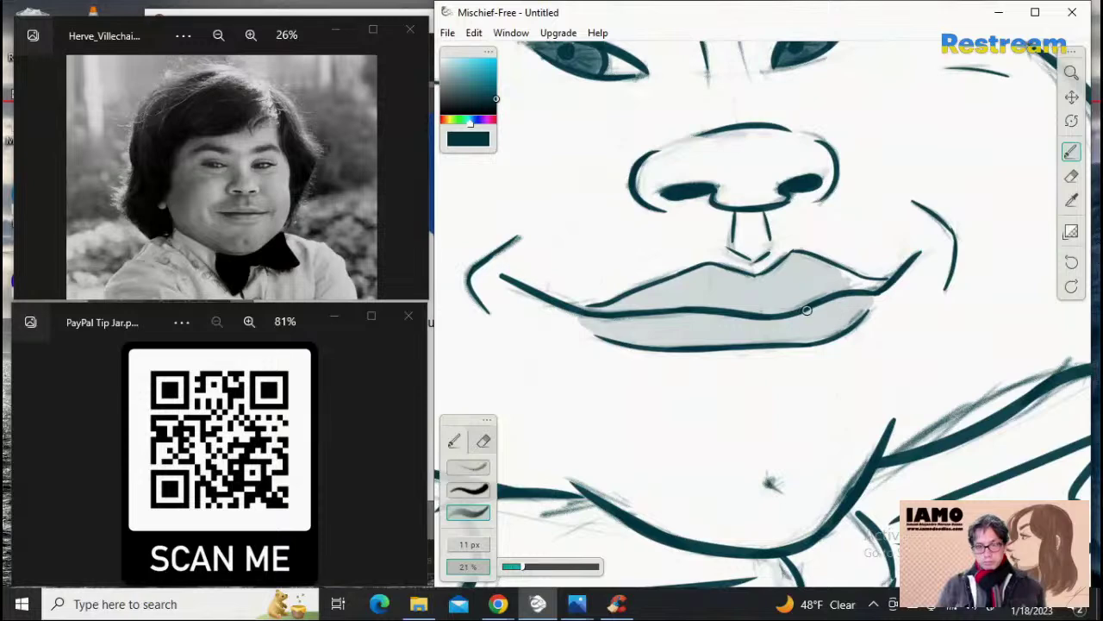
key(ctrl+z)
Step: Erase stray sketch marks at the lower lip's right corner and ink the small curved chin dimple with the 6 px ink brush
click(484, 441)
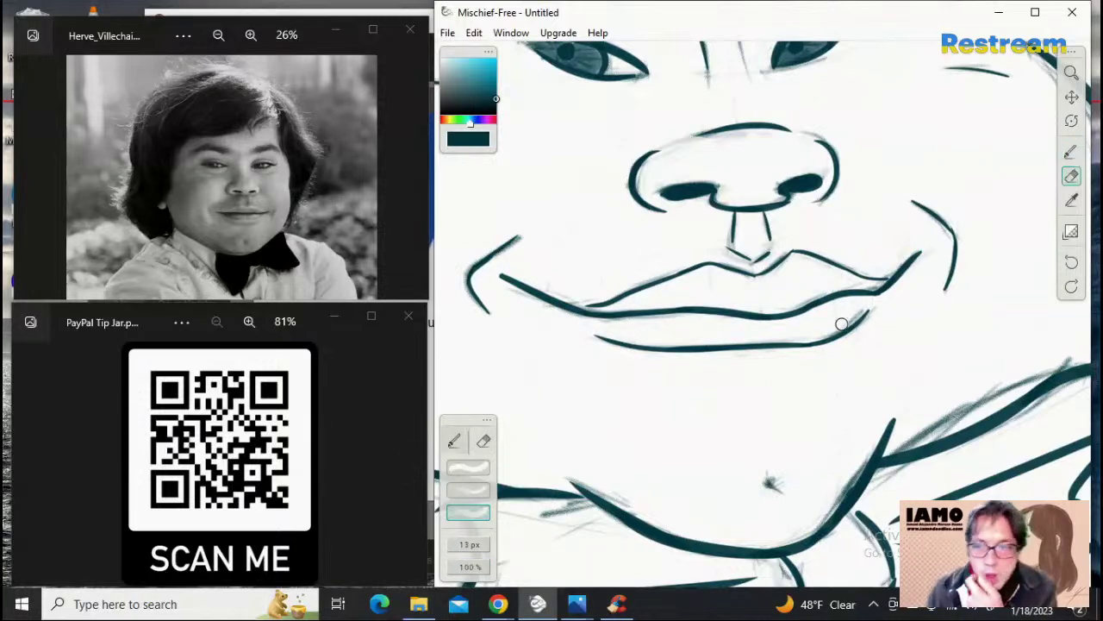
drag(869, 308, 863, 311)
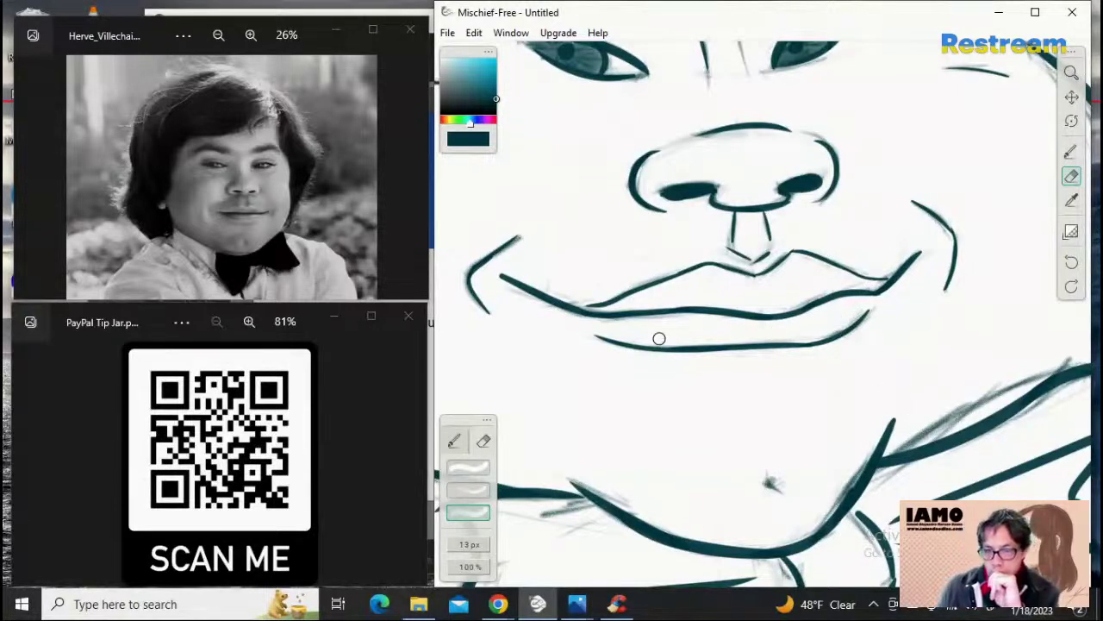
click(454, 441)
click(479, 484)
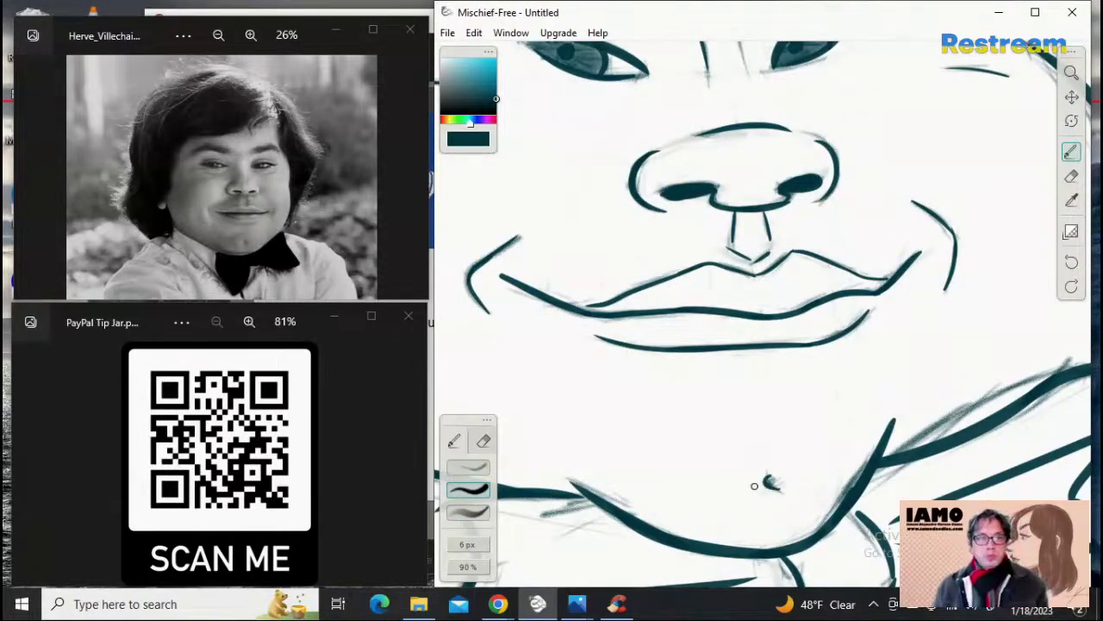
drag(770, 477, 782, 488)
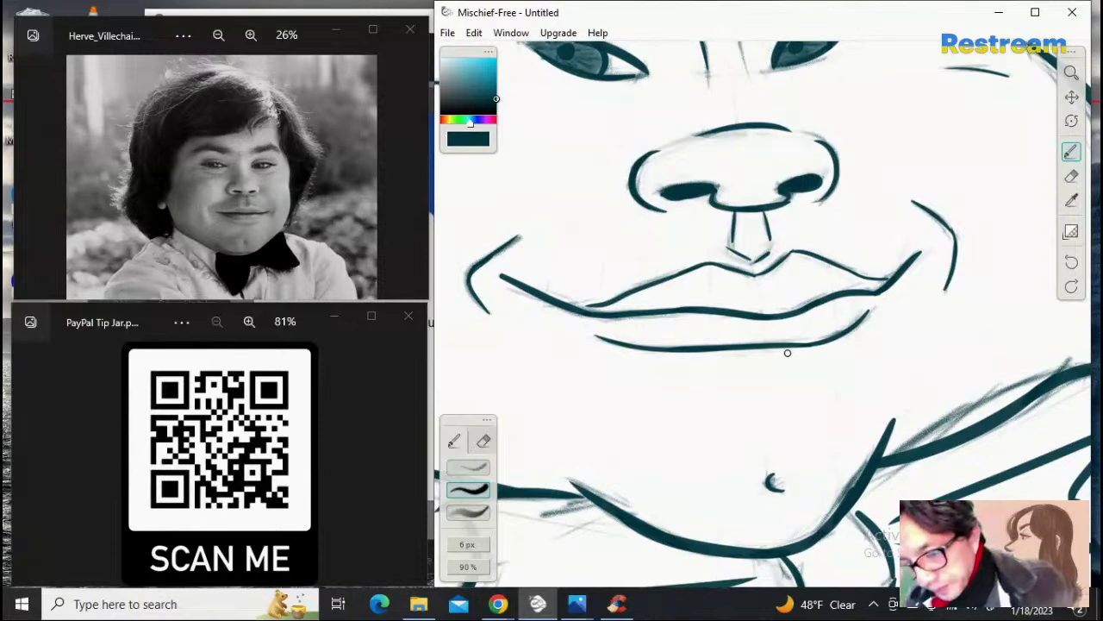
Step: Shade both lips with the 11 px marker at 21% opacity, giving the upper lip a second layer and erasing overspill at the mouth's left corner
click(468, 512)
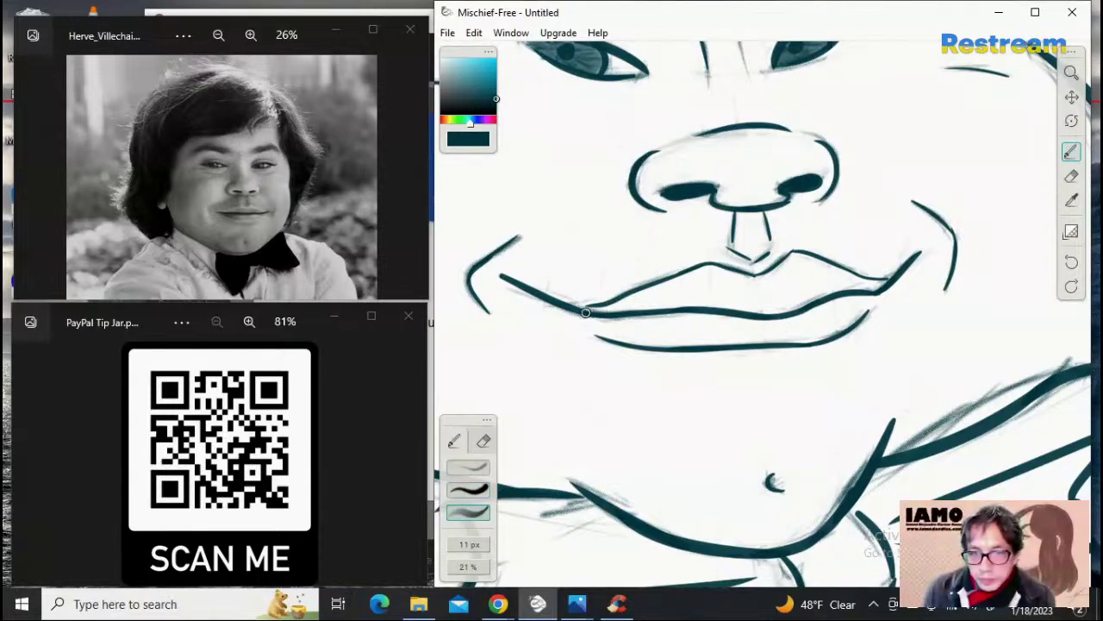
mouse_move(581, 313)
mouse_down()
mouse_move(664, 293)
mouse_move(593, 318)
mouse_move(610, 330)
mouse_up()
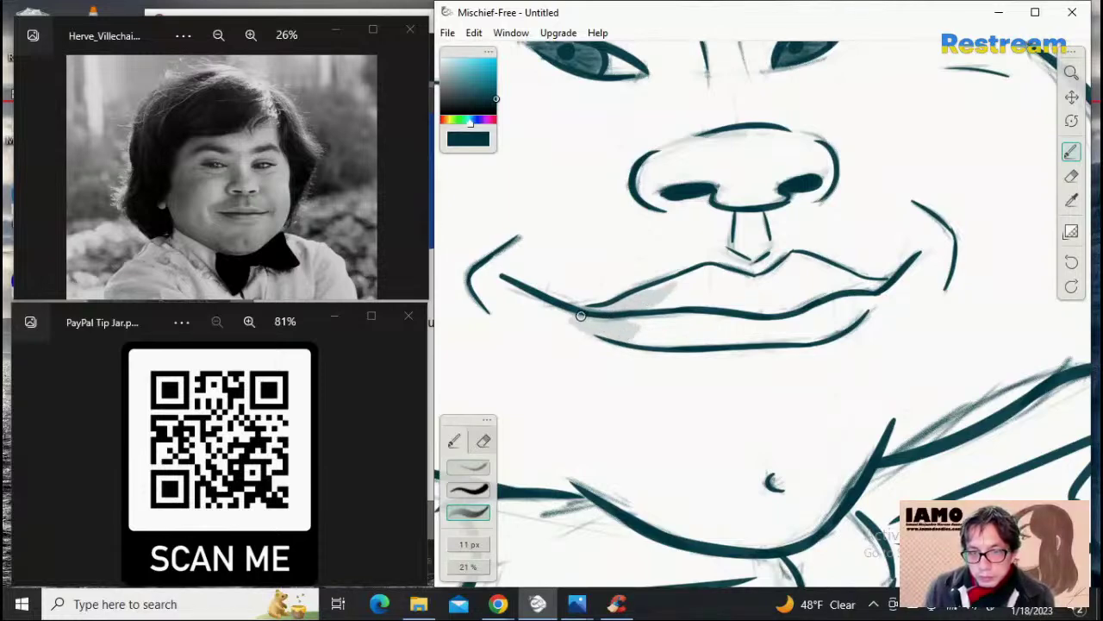
mouse_move(639, 304)
mouse_down()
mouse_move(672, 318)
mouse_move(618, 313)
mouse_move(647, 323)
mouse_move(634, 334)
mouse_move(750, 334)
mouse_move(739, 336)
mouse_move(824, 332)
mouse_move(862, 302)
mouse_move(785, 319)
mouse_move(812, 312)
mouse_move(617, 308)
mouse_up()
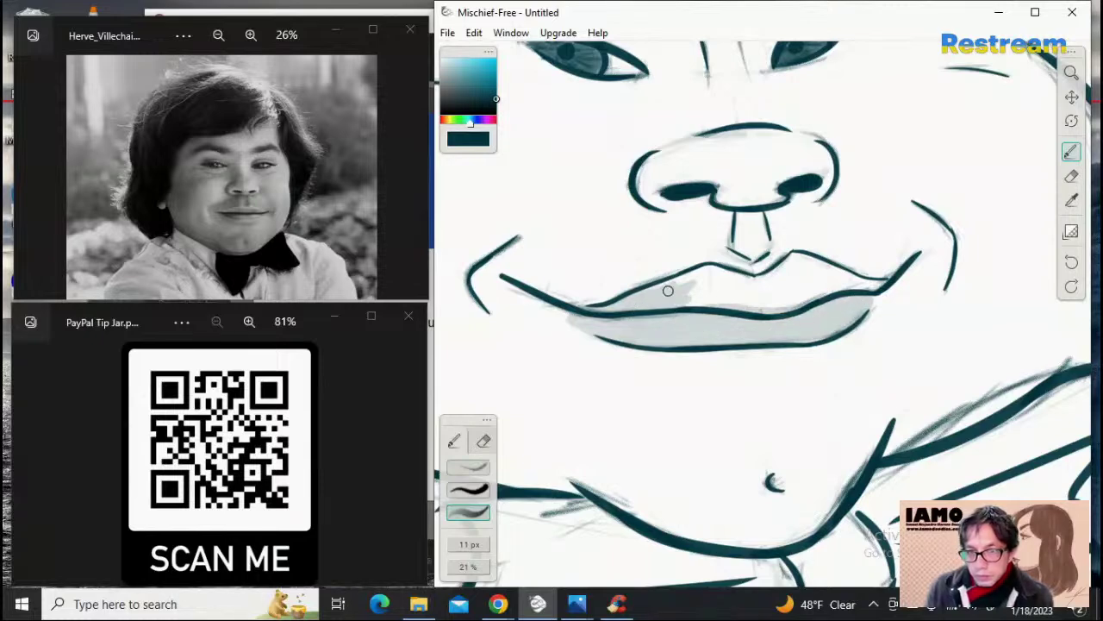
mouse_move(676, 286)
mouse_down()
mouse_move(706, 277)
mouse_move(730, 298)
mouse_move(783, 299)
mouse_move(678, 307)
mouse_move(796, 307)
mouse_move(710, 282)
mouse_move(799, 290)
mouse_move(711, 276)
mouse_move(744, 289)
mouse_move(785, 277)
mouse_move(788, 261)
mouse_move(852, 292)
mouse_move(880, 289)
mouse_up()
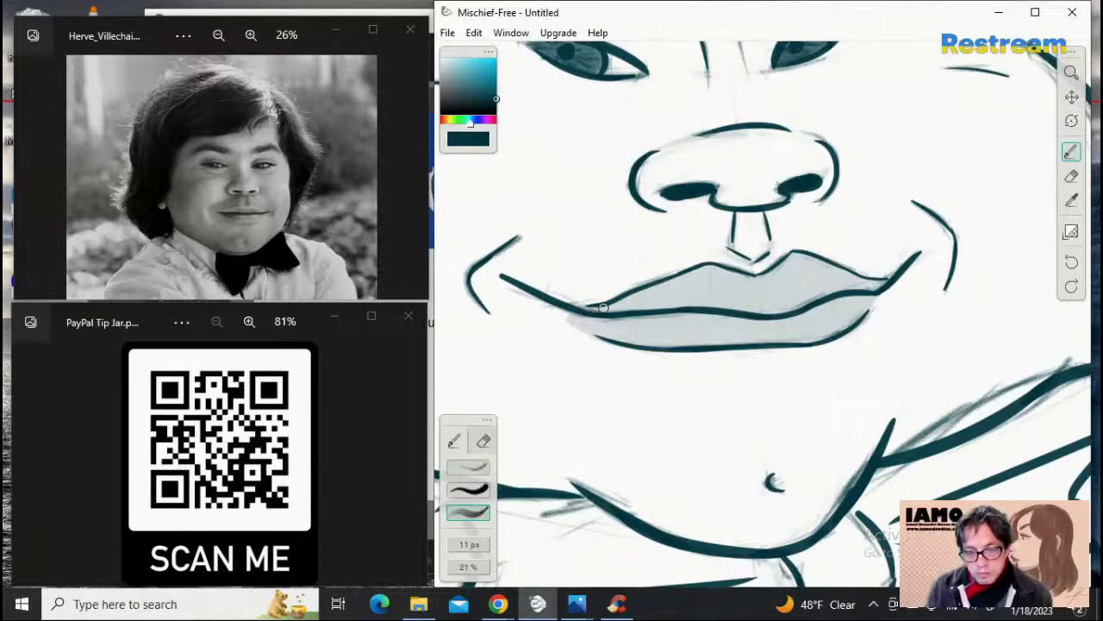
mouse_move(610, 307)
mouse_down()
mouse_move(660, 293)
mouse_move(639, 302)
mouse_move(711, 297)
mouse_move(688, 281)
mouse_move(699, 274)
mouse_move(772, 294)
mouse_move(713, 290)
mouse_move(721, 296)
mouse_move(799, 295)
mouse_move(771, 306)
mouse_move(775, 274)
mouse_move(757, 285)
mouse_move(786, 273)
mouse_move(753, 284)
mouse_move(792, 262)
mouse_move(813, 277)
mouse_move(794, 277)
mouse_move(817, 275)
mouse_move(816, 293)
mouse_move(816, 275)
mouse_move(893, 282)
mouse_up()
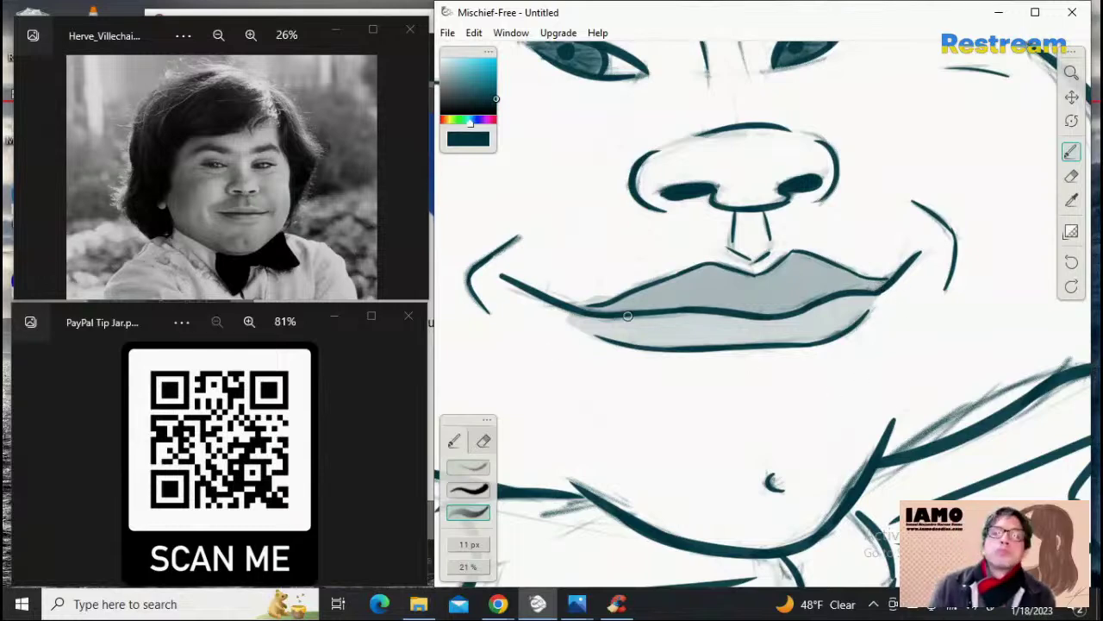
click(483, 441)
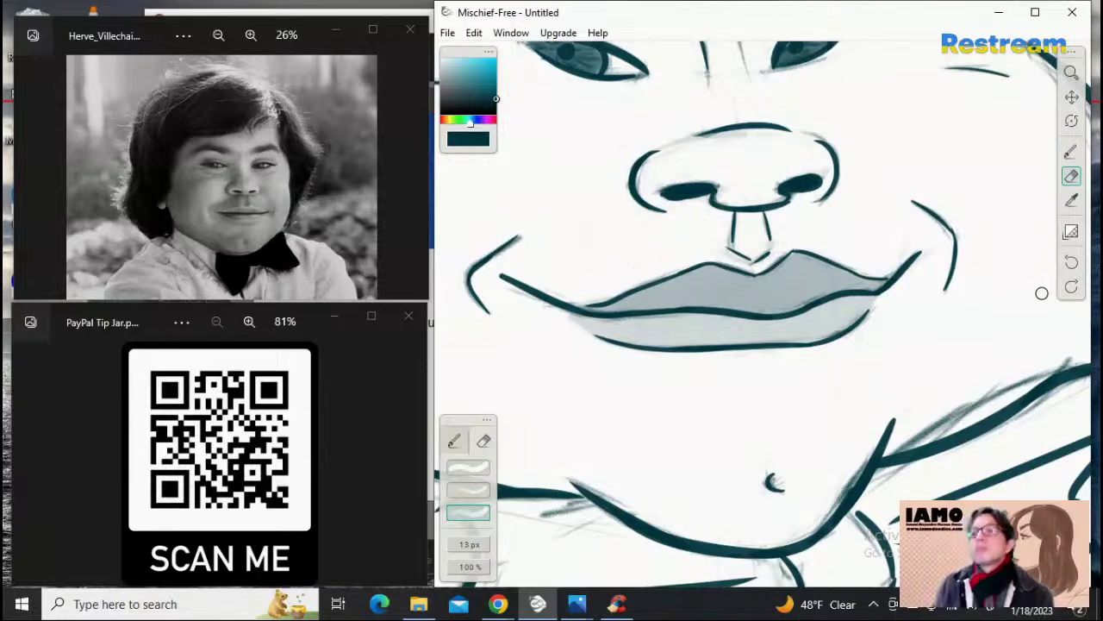
Step: Set the 11 px marker to 100% opacity for filling the bow tie
click(1071, 72)
mouse_move(953, 250)
mouse_down()
mouse_move(961, 298)
mouse_move(889, 303)
mouse_move(976, 363)
mouse_up()
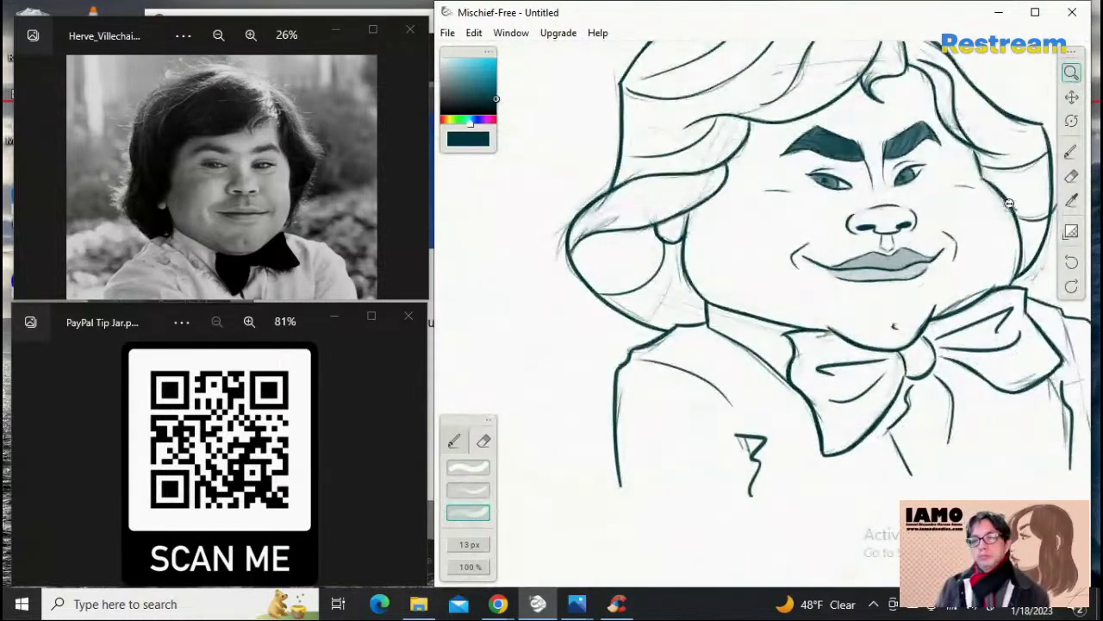
drag(887, 384, 1052, 270)
click(1072, 97)
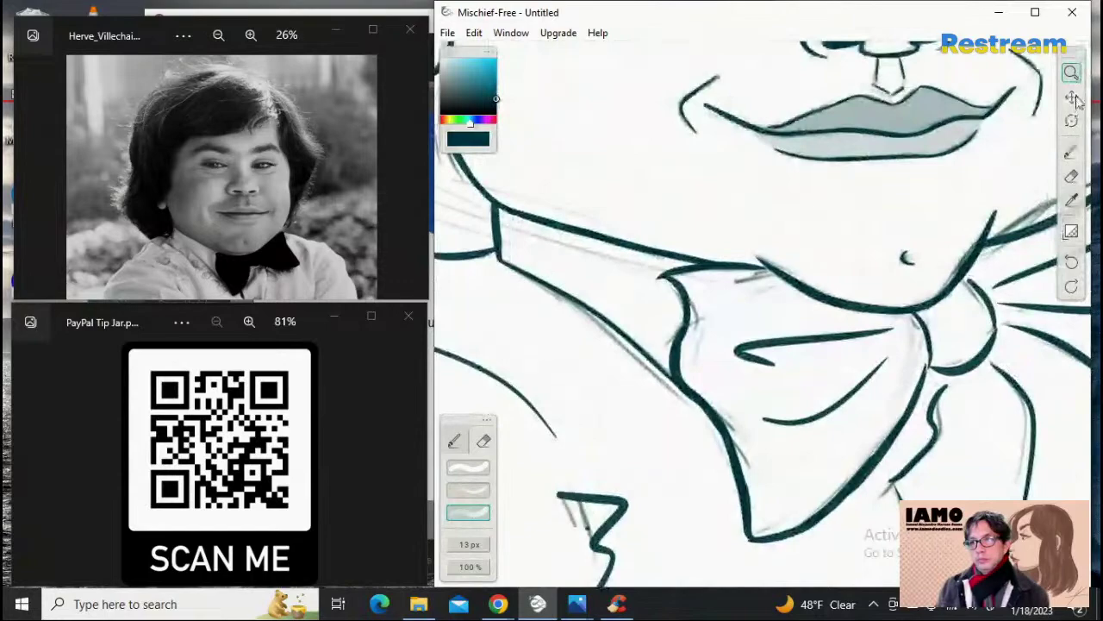
drag(864, 341, 759, 268)
click(1071, 73)
drag(992, 149, 982, 148)
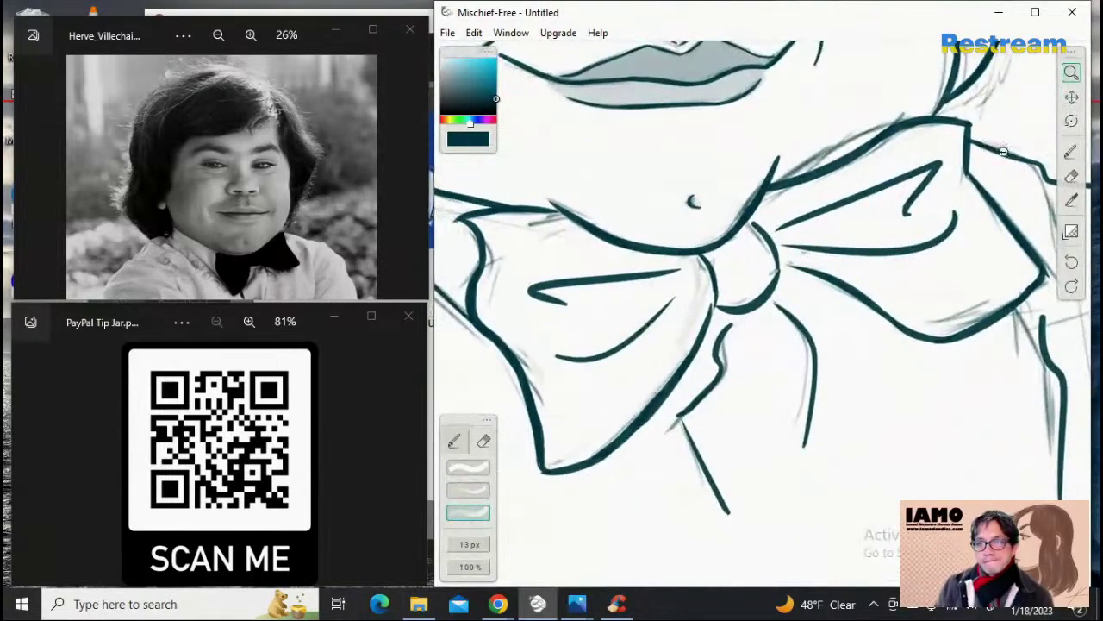
click(450, 441)
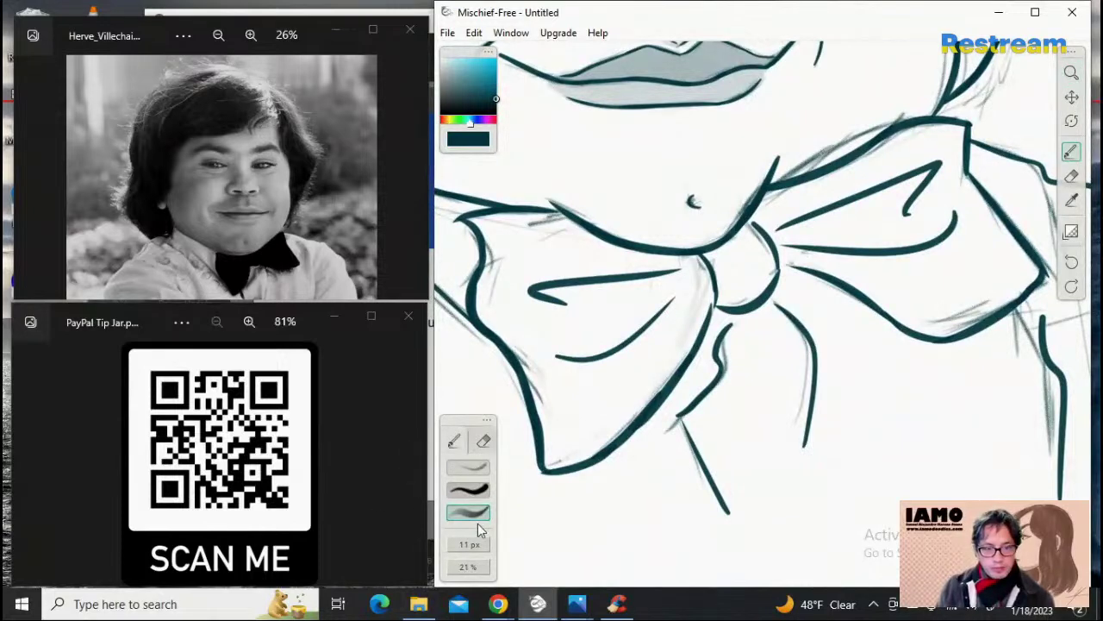
drag(468, 566, 670, 561)
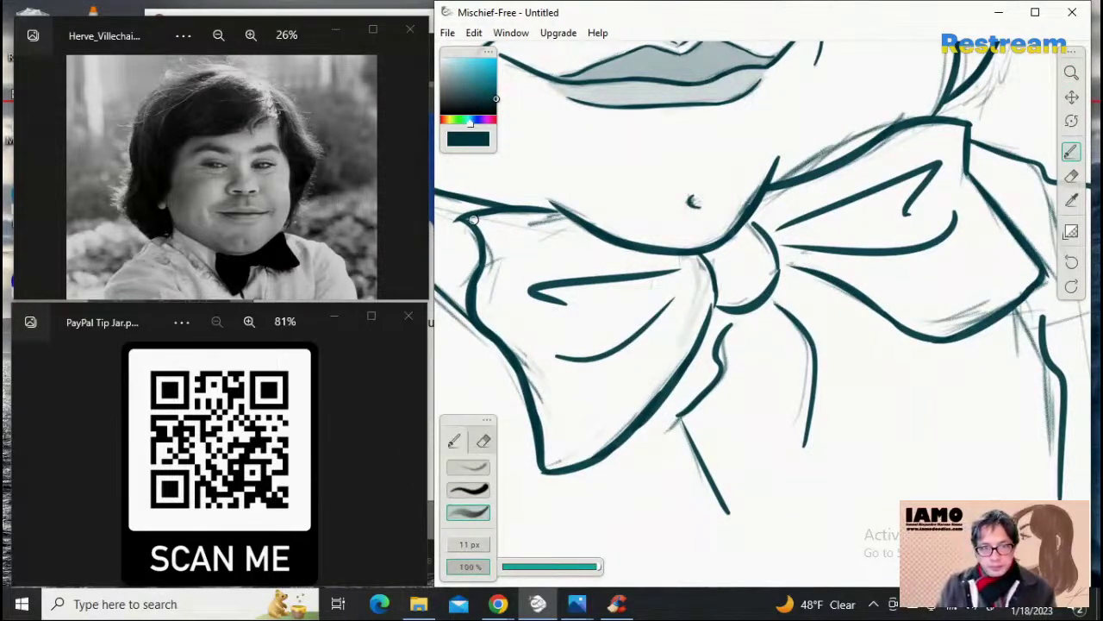
Step: Try filling the left wing of the bow tie with the fully opaque 11 px marker, undoing the strokes
mouse_move(477, 222)
mouse_down()
mouse_move(501, 243)
mouse_move(487, 224)
mouse_move(554, 222)
mouse_move(597, 256)
mouse_move(524, 243)
mouse_move(615, 295)
mouse_move(577, 259)
mouse_move(607, 260)
mouse_move(549, 225)
mouse_move(652, 289)
mouse_move(573, 250)
mouse_move(651, 271)
mouse_move(669, 270)
mouse_move(624, 261)
mouse_move(690, 264)
mouse_move(705, 311)
mouse_move(674, 354)
mouse_move(674, 281)
mouse_move(687, 285)
mouse_move(672, 368)
mouse_move(557, 257)
mouse_move(632, 339)
mouse_move(537, 262)
mouse_move(523, 269)
mouse_move(536, 295)
mouse_move(502, 223)
mouse_move(549, 257)
mouse_move(511, 224)
mouse_move(533, 226)
mouse_move(610, 296)
mouse_move(529, 226)
mouse_move(531, 247)
mouse_move(468, 219)
mouse_move(493, 272)
mouse_move(485, 304)
mouse_move(490, 293)
mouse_move(538, 324)
mouse_move(564, 358)
mouse_move(603, 362)
mouse_move(595, 336)
mouse_move(651, 380)
mouse_move(684, 334)
mouse_up()
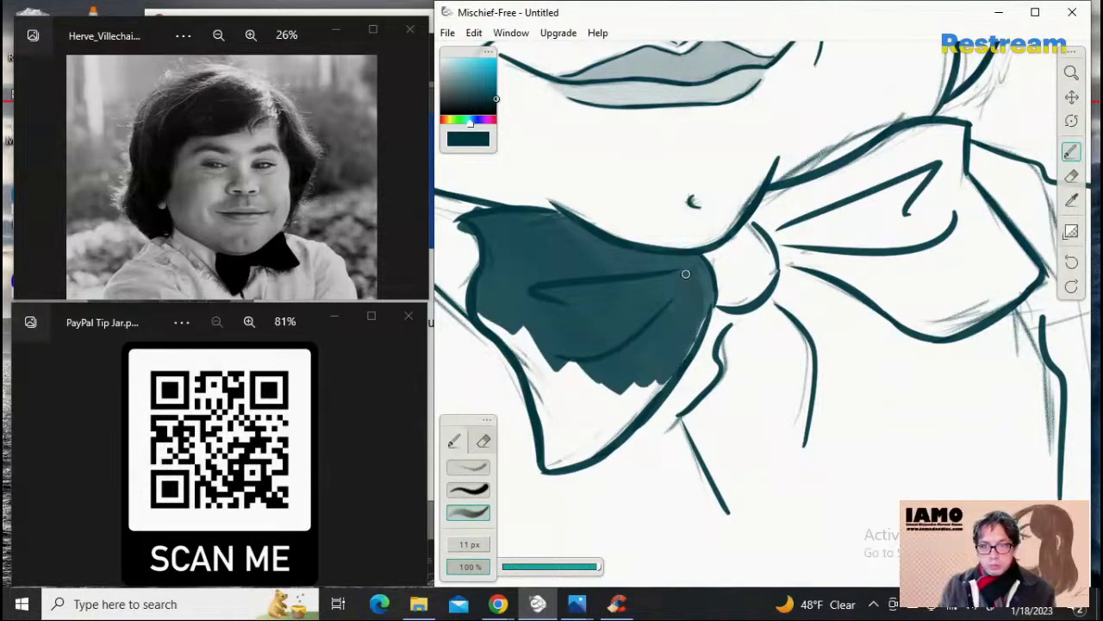
mouse_move(705, 295)
mouse_down()
mouse_move(617, 434)
mouse_move(559, 458)
mouse_move(544, 377)
mouse_move(537, 370)
mouse_move(543, 389)
mouse_move(520, 342)
mouse_move(481, 307)
mouse_up()
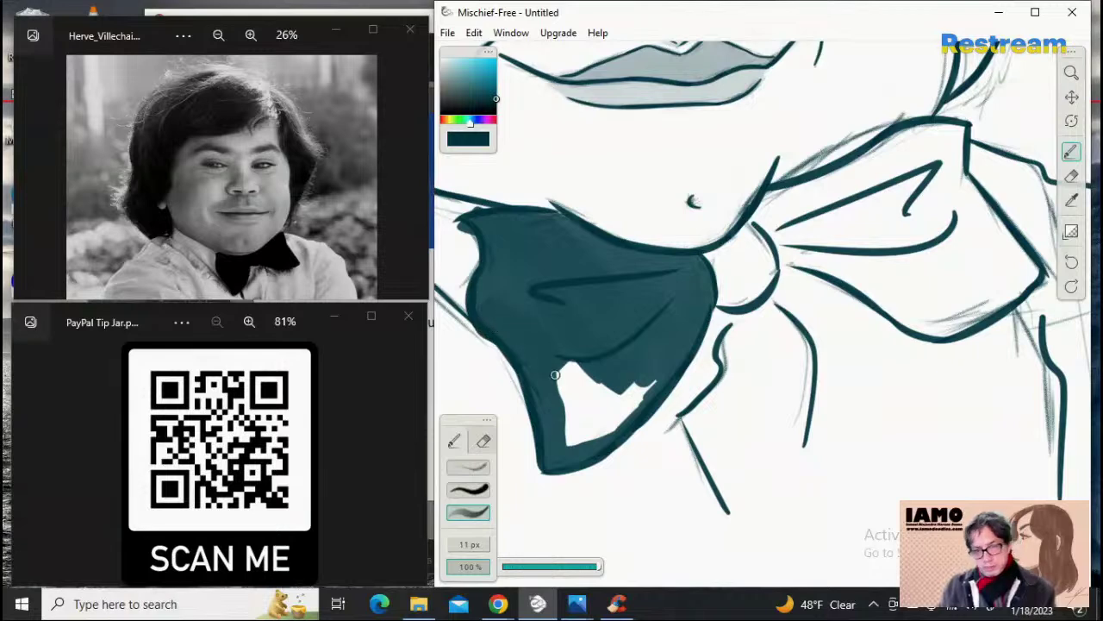
drag(555, 375, 569, 427)
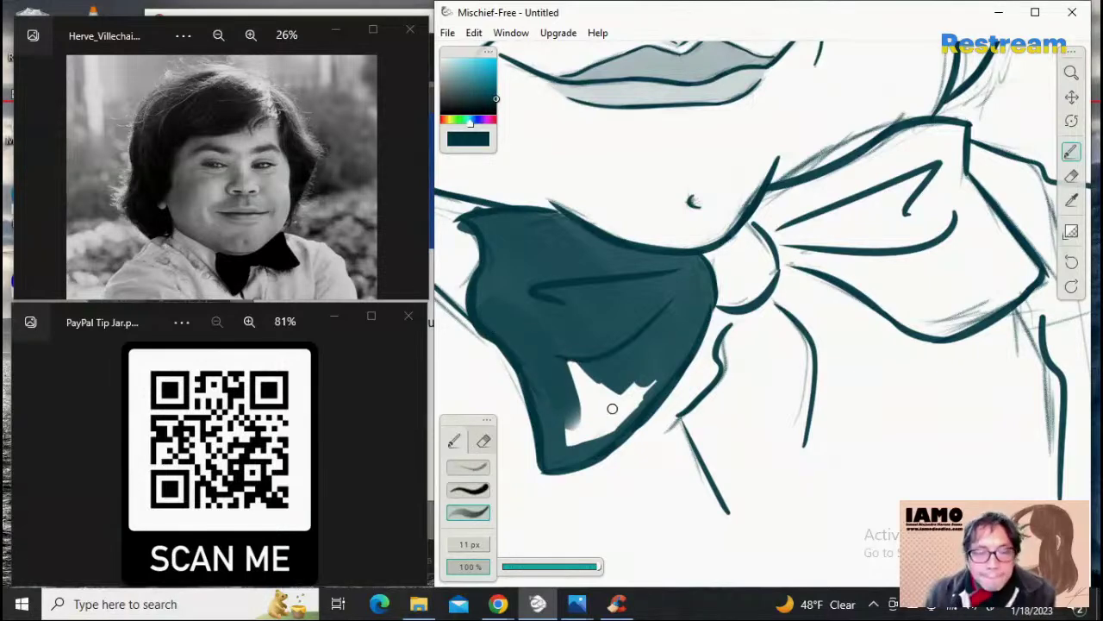
key(ctrl+z)
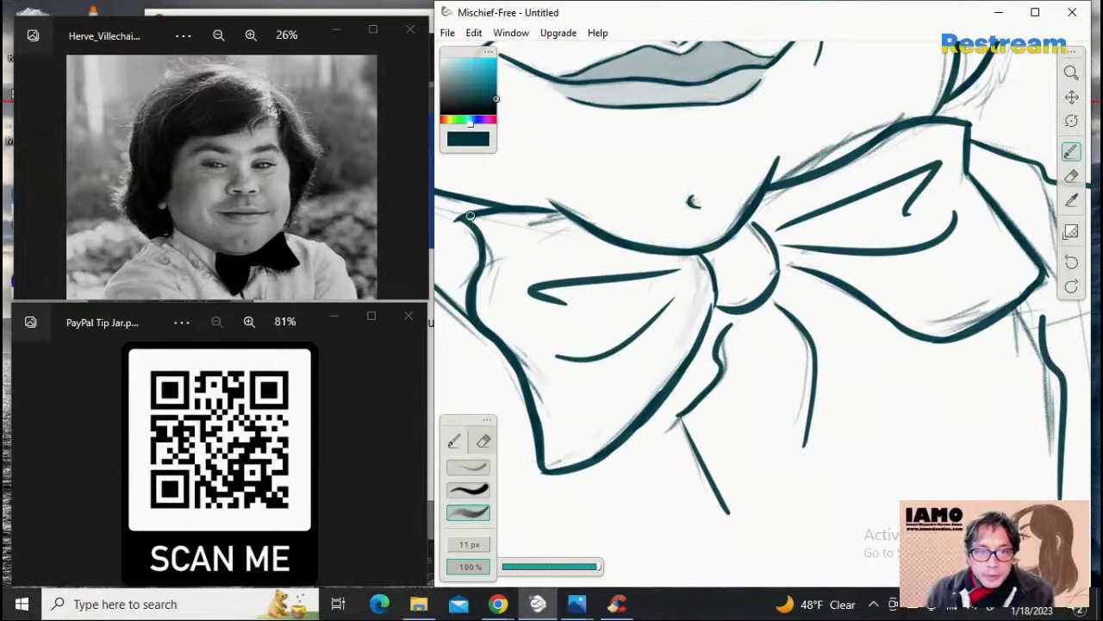
Step: Fill the entire left wing of the bow tie with dark teal, layering 11 px marker strokes while keeping the fold lines distinguishable
mouse_move(482, 223)
mouse_down()
mouse_move(500, 256)
mouse_move(487, 296)
mouse_move(484, 281)
mouse_move(490, 310)
mouse_move(508, 322)
mouse_move(502, 245)
mouse_move(494, 223)
mouse_move(488, 236)
mouse_move(466, 224)
mouse_move(524, 226)
mouse_move(500, 263)
mouse_move(494, 249)
mouse_move(488, 288)
mouse_move(523, 288)
mouse_move(521, 246)
mouse_move(519, 277)
mouse_move(544, 332)
mouse_move(530, 278)
mouse_move(605, 362)
mouse_move(646, 348)
mouse_move(520, 223)
mouse_move(536, 225)
mouse_move(512, 218)
mouse_move(642, 272)
mouse_move(605, 254)
mouse_move(692, 265)
mouse_move(663, 259)
mouse_move(702, 275)
mouse_move(707, 310)
mouse_move(681, 355)
mouse_move(665, 332)
mouse_move(594, 290)
mouse_move(691, 305)
mouse_move(655, 351)
mouse_move(580, 351)
mouse_move(490, 308)
mouse_move(486, 277)
mouse_up()
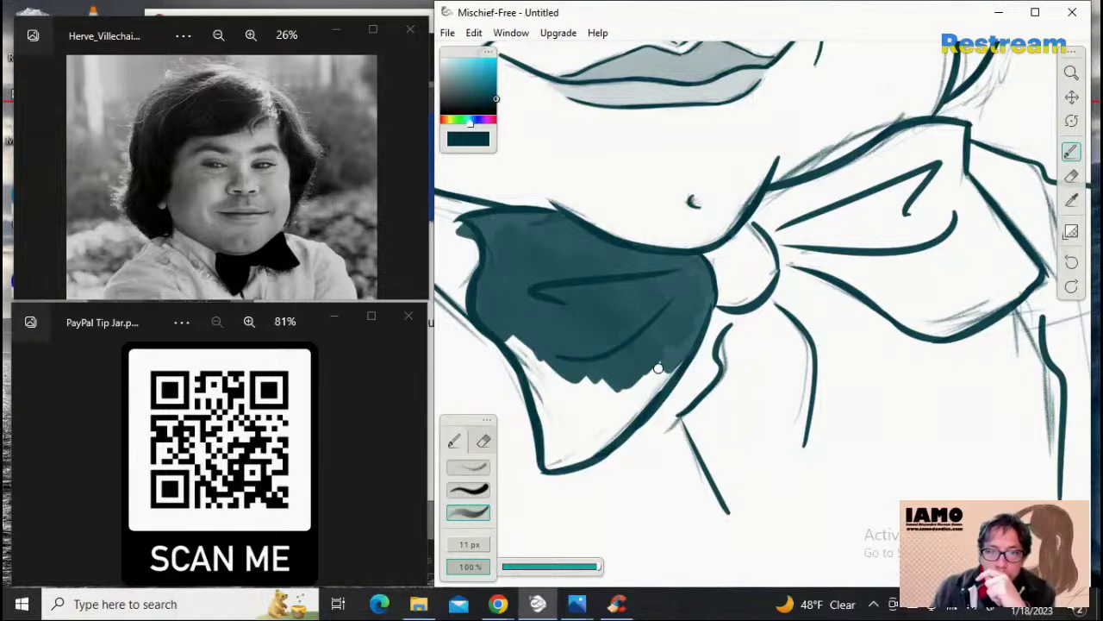
drag(658, 368, 655, 378)
mouse_move(512, 236)
mouse_down()
mouse_move(574, 261)
mouse_move(658, 339)
mouse_up()
drag(547, 236, 690, 332)
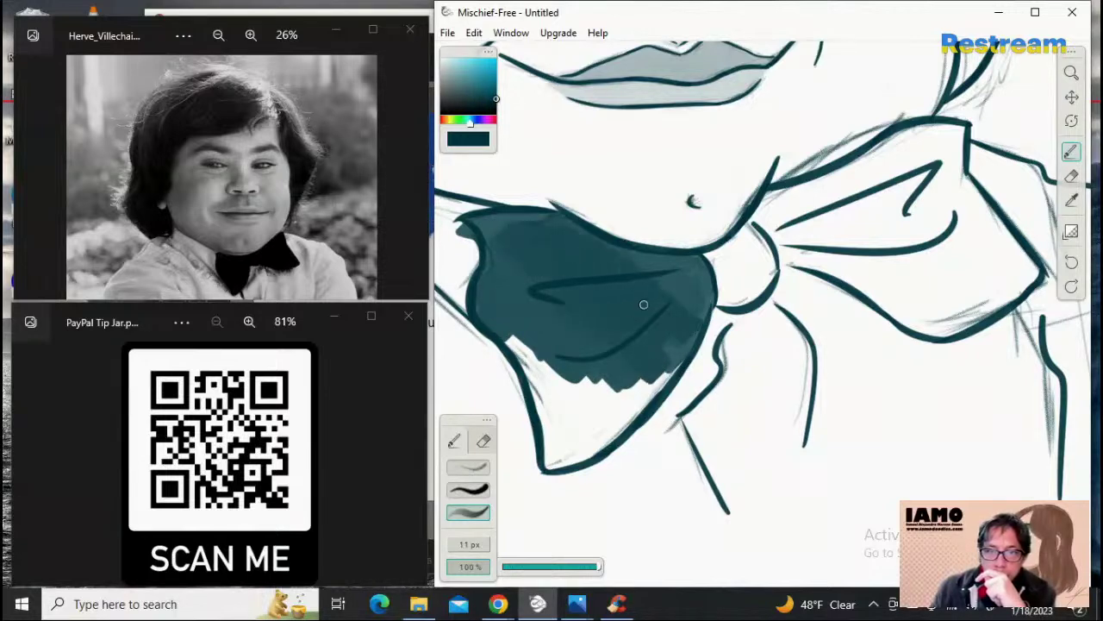
mouse_move(643, 304)
mouse_down()
mouse_move(672, 291)
mouse_move(633, 267)
mouse_move(687, 315)
mouse_up()
mouse_move(634, 260)
mouse_down()
mouse_move(674, 274)
mouse_move(687, 298)
mouse_move(678, 269)
mouse_move(699, 286)
mouse_move(702, 310)
mouse_move(679, 348)
mouse_move(655, 341)
mouse_move(675, 351)
mouse_move(671, 367)
mouse_move(575, 349)
mouse_move(551, 356)
mouse_move(546, 377)
mouse_move(508, 335)
mouse_move(549, 387)
mouse_move(533, 363)
mouse_move(562, 464)
mouse_move(606, 448)
mouse_move(661, 389)
mouse_move(646, 385)
mouse_move(653, 400)
mouse_move(618, 388)
mouse_move(635, 418)
mouse_move(598, 394)
mouse_move(618, 430)
mouse_move(599, 426)
mouse_move(603, 442)
mouse_move(566, 395)
mouse_move(584, 443)
mouse_move(565, 432)
mouse_move(556, 450)
mouse_move(584, 456)
mouse_up()
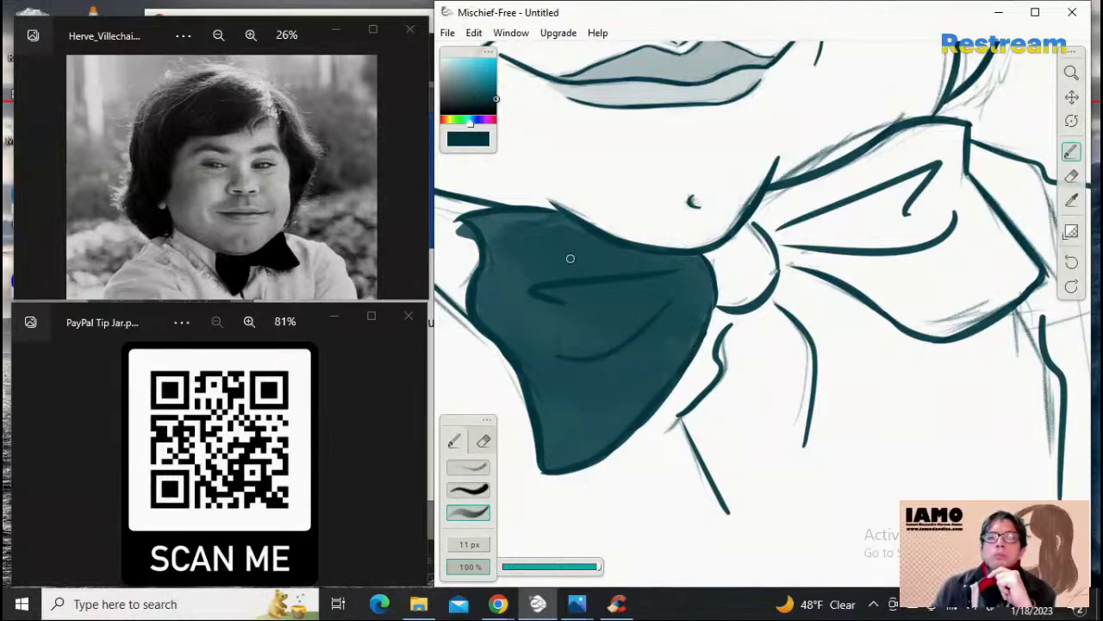
mouse_move(506, 229)
mouse_down()
mouse_move(579, 241)
mouse_move(462, 224)
mouse_move(493, 242)
mouse_up()
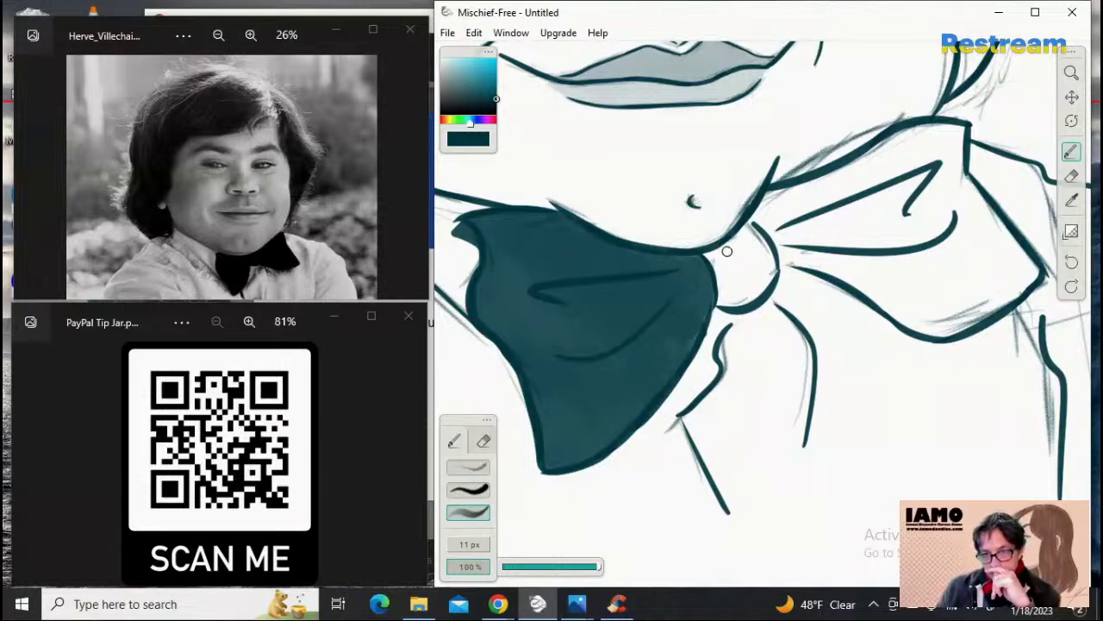
Step: Try filling the bow tie's knot with overlapping 11 px marker strokes, undoing them all
mouse_move(726, 251)
mouse_down()
mouse_move(726, 298)
mouse_move(726, 270)
mouse_move(730, 297)
mouse_move(755, 290)
mouse_move(729, 255)
mouse_move(746, 232)
mouse_move(766, 277)
mouse_up()
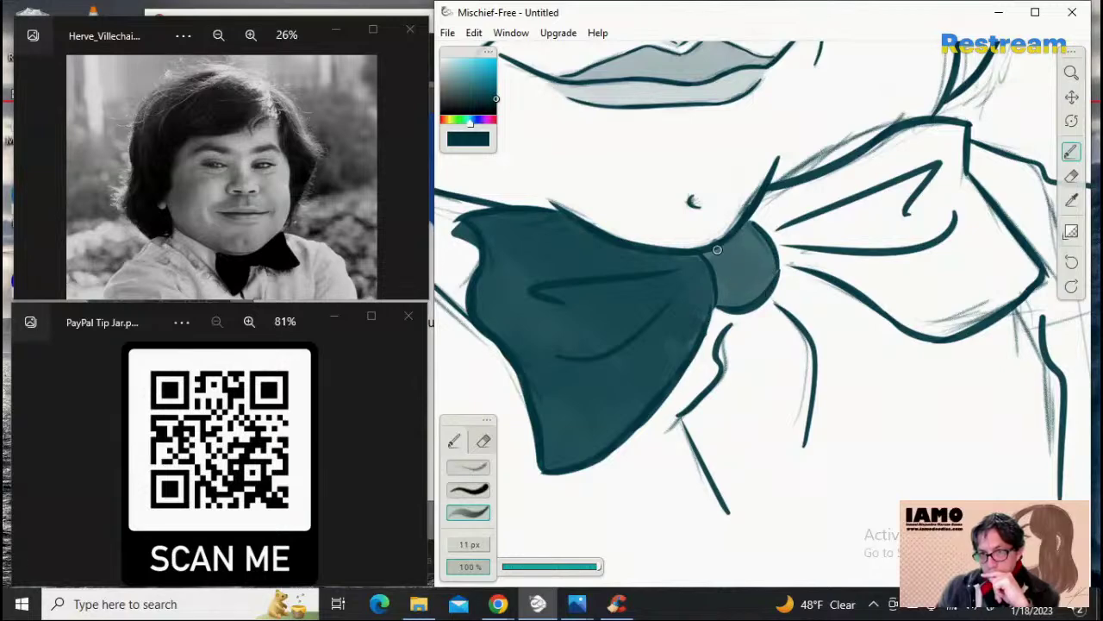
drag(750, 243, 759, 276)
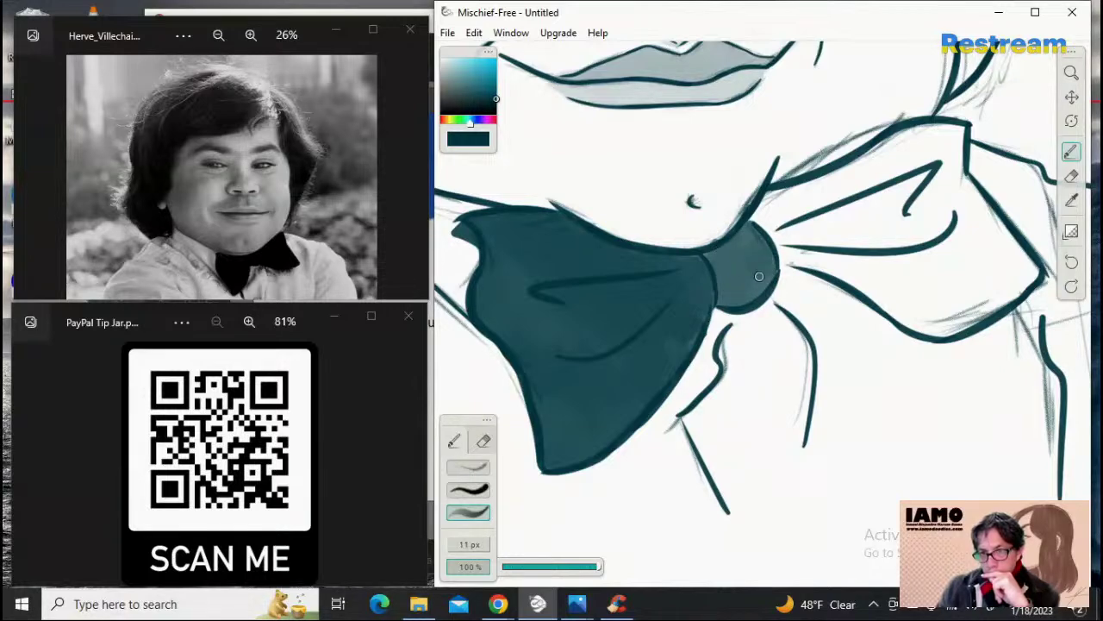
mouse_move(739, 237)
mouse_down()
mouse_move(755, 301)
mouse_move(750, 248)
mouse_up()
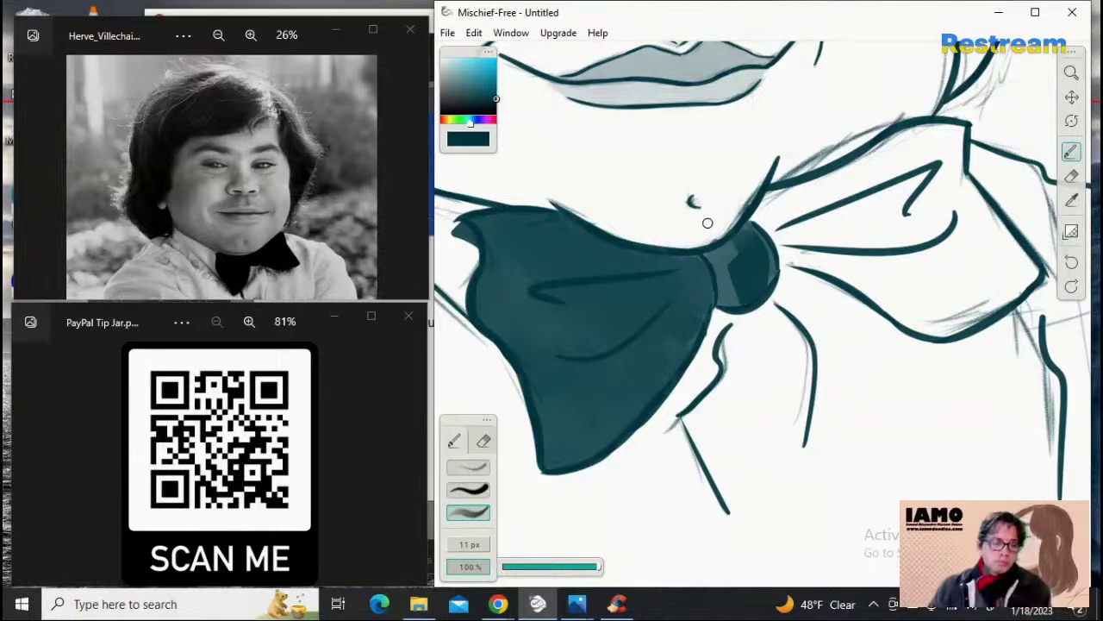
key(ctrl+z)
key(ctrl+z)
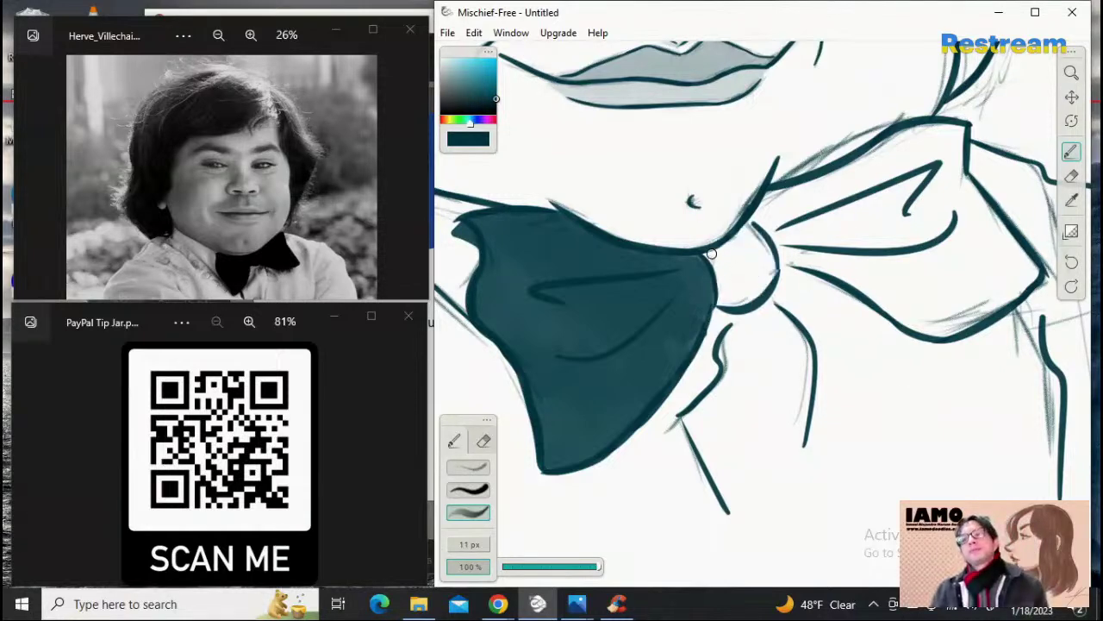
Step: Fill the bow tie's knot with dark teal using the 11 px marker at 100% opacity
mouse_move(722, 262)
mouse_down()
mouse_move(727, 297)
mouse_move(718, 250)
mouse_move(730, 250)
mouse_move(750, 287)
mouse_move(736, 243)
mouse_move(745, 249)
mouse_move(728, 243)
mouse_move(740, 232)
mouse_move(767, 273)
mouse_up()
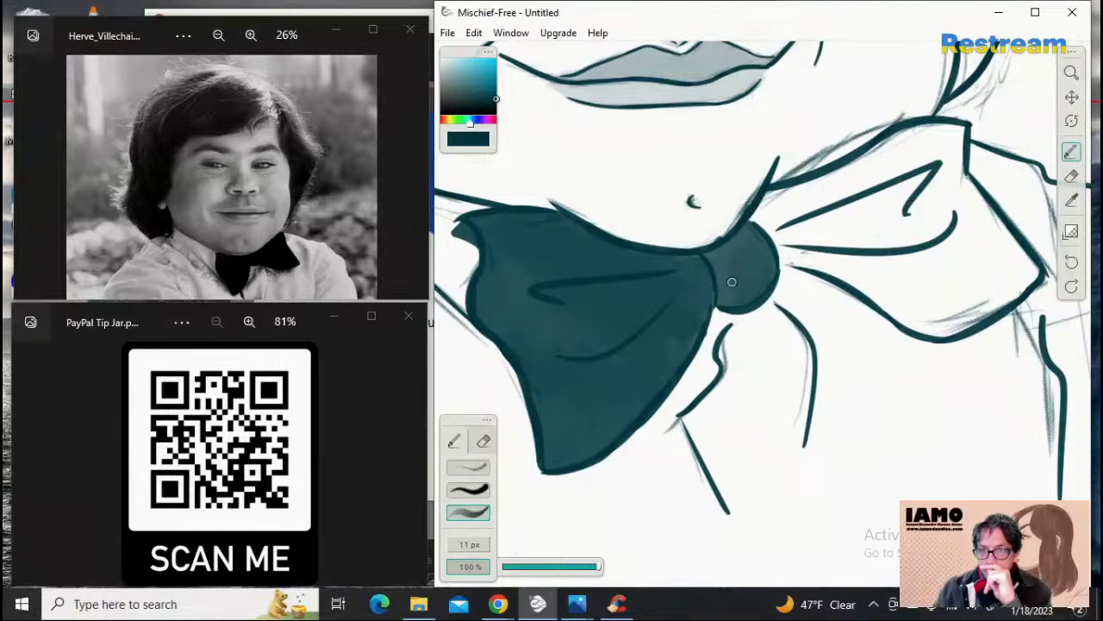
Step: Touch up the knot's fill and erase the overspill around the bow tie's left wing tip and knot with a 13 px eraser, reduced to 4 px
drag(730, 280, 723, 261)
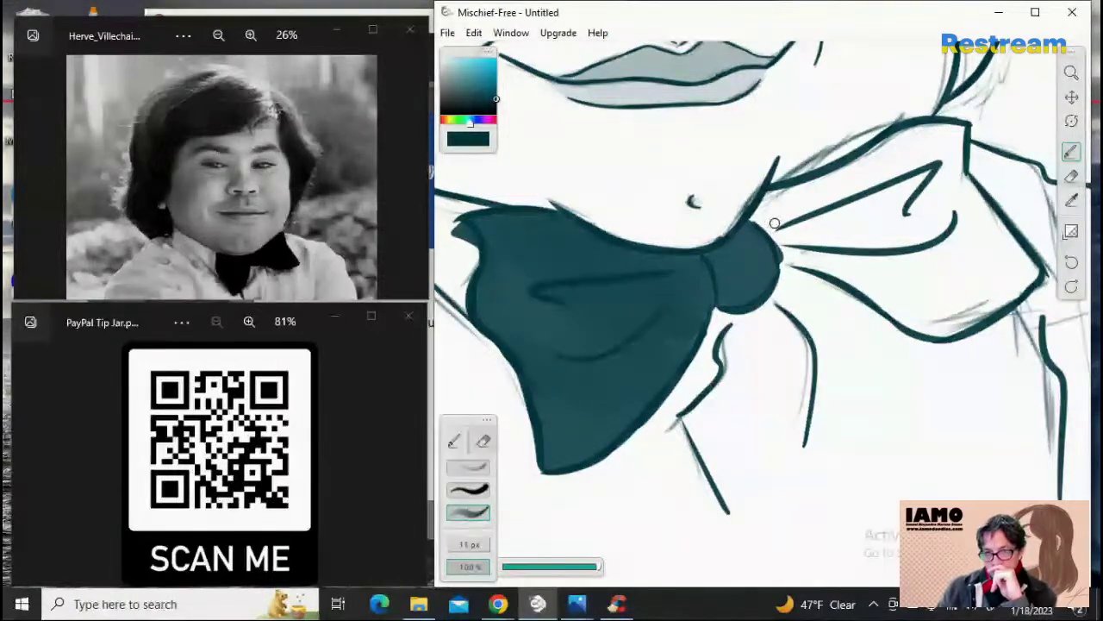
click(483, 442)
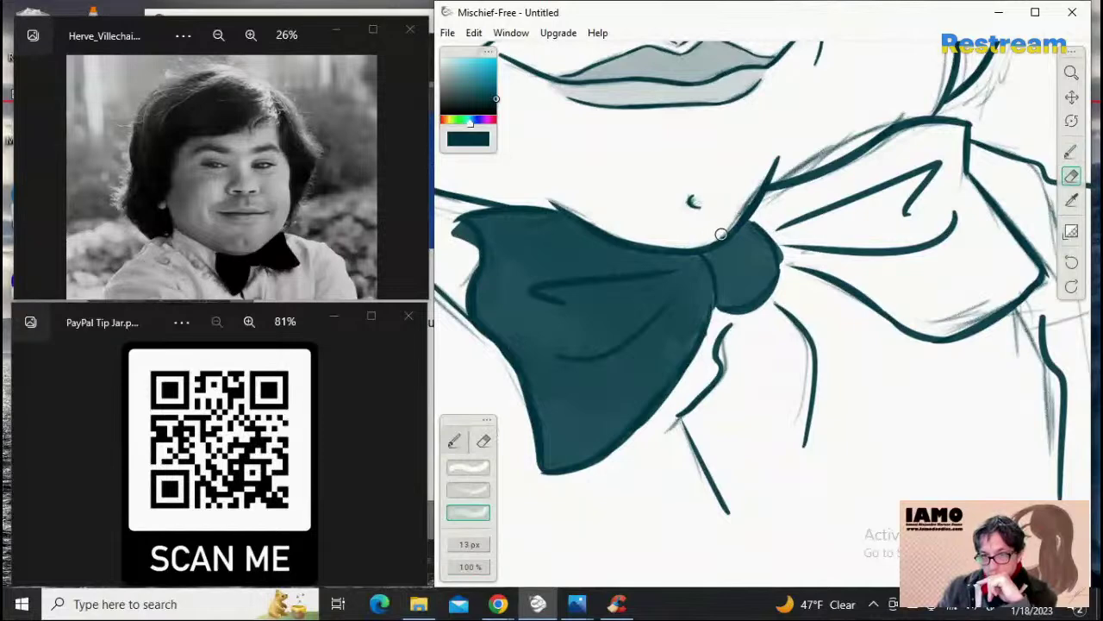
drag(454, 231, 464, 243)
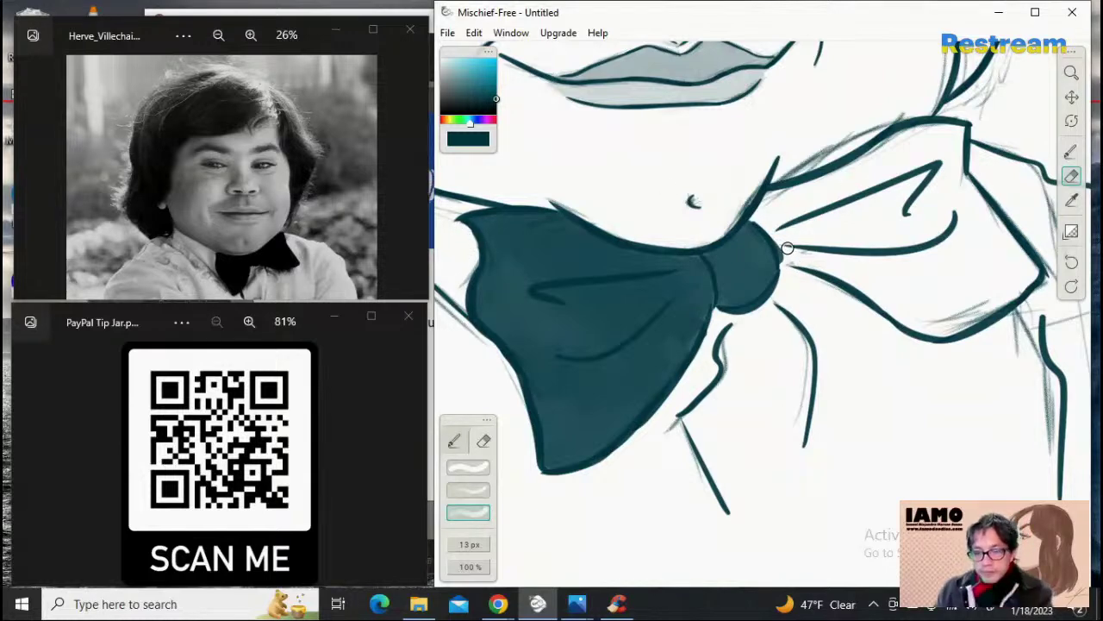
key([)
key([)
key([)
key([)
key([)
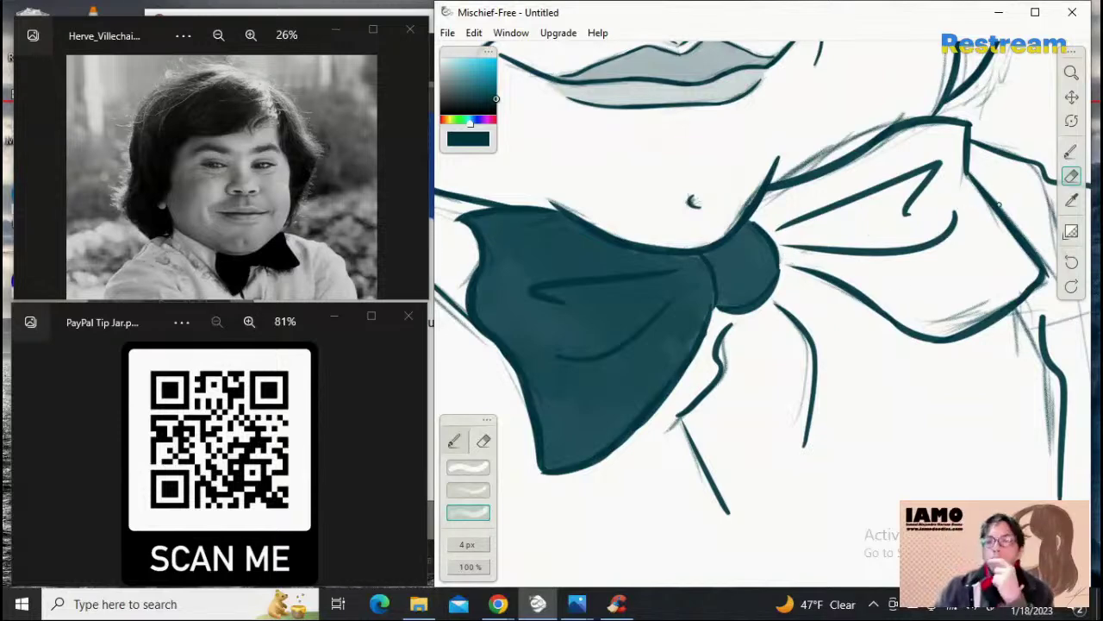
Step: Fill the entire right wing of the bow tie with dark teal 11 px marker strokes at 100% opacity, keeping the fold lines distinguishable
click(1071, 152)
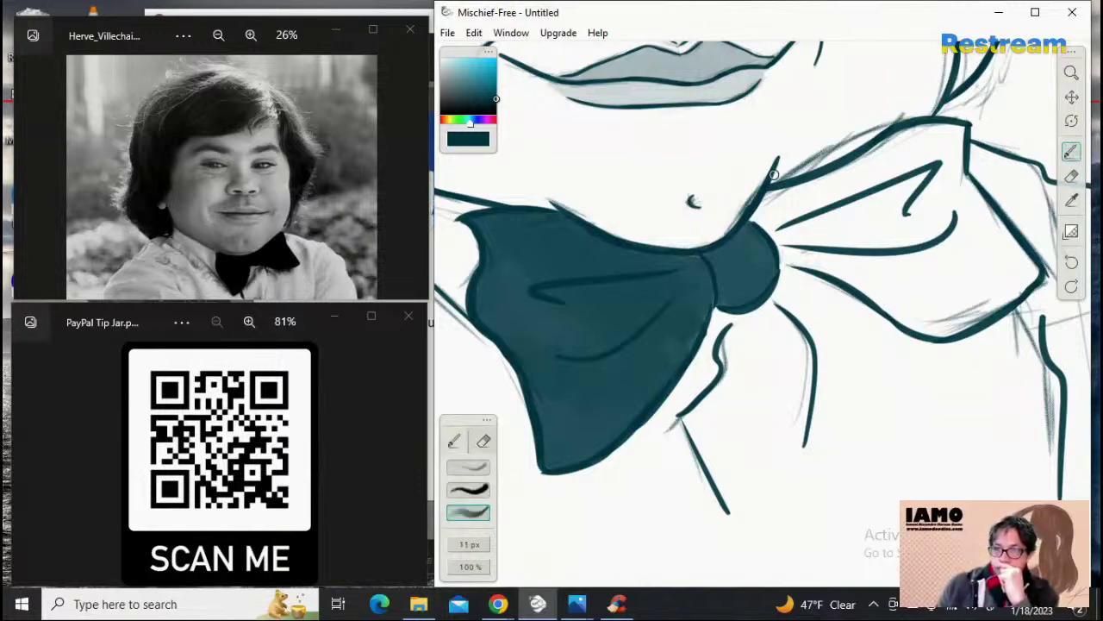
drag(761, 212, 787, 249)
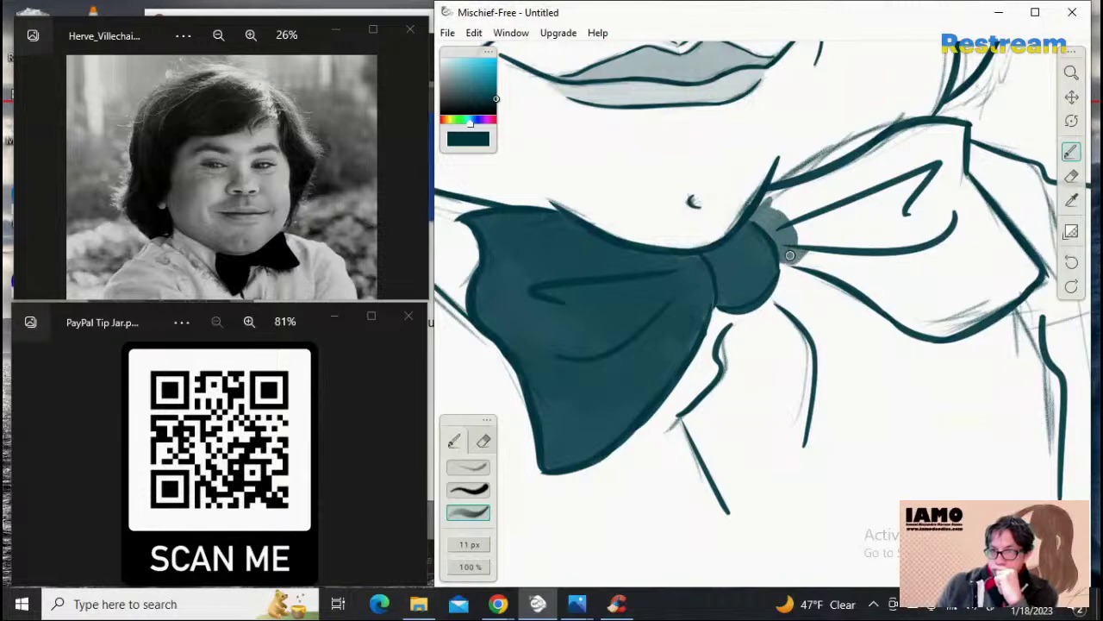
mouse_move(795, 257)
mouse_down()
mouse_move(763, 199)
mouse_move(761, 212)
mouse_move(805, 252)
mouse_move(788, 238)
mouse_move(794, 255)
mouse_move(819, 258)
mouse_move(770, 194)
mouse_move(801, 209)
mouse_move(851, 263)
mouse_move(812, 259)
mouse_move(866, 281)
mouse_move(801, 232)
mouse_up()
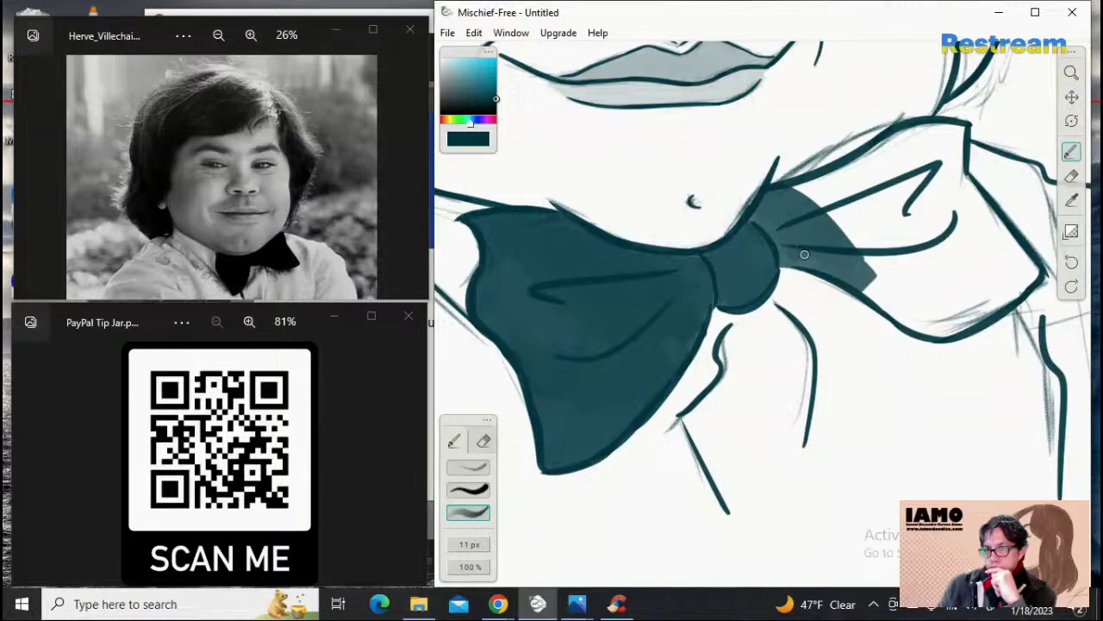
mouse_move(797, 195)
mouse_down()
mouse_move(826, 210)
mouse_move(877, 287)
mouse_move(907, 307)
mouse_move(870, 286)
mouse_move(861, 279)
mouse_move(942, 327)
mouse_move(830, 193)
mouse_move(797, 189)
mouse_move(834, 182)
mouse_move(953, 323)
mouse_move(942, 327)
mouse_move(985, 316)
mouse_move(970, 315)
mouse_move(934, 257)
mouse_move(857, 186)
mouse_move(912, 252)
mouse_up()
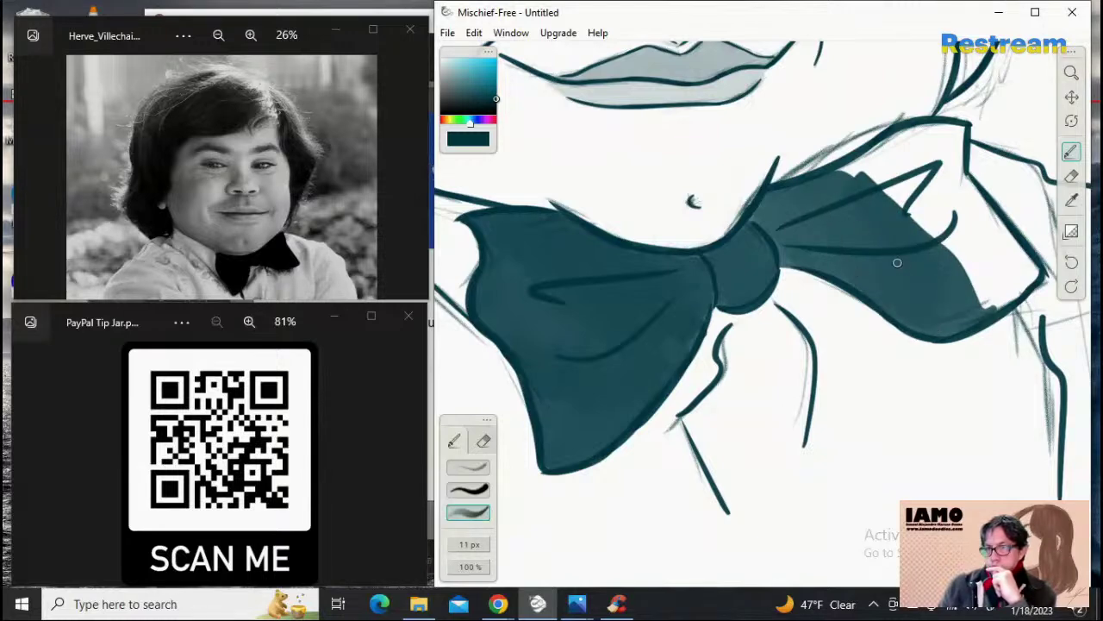
mouse_move(830, 175)
mouse_down()
mouse_move(893, 192)
mouse_move(972, 290)
mouse_move(1003, 306)
mouse_move(978, 262)
mouse_move(856, 163)
mouse_move(875, 150)
mouse_move(918, 176)
mouse_move(1011, 300)
mouse_move(1024, 287)
mouse_move(1015, 274)
mouse_move(884, 145)
mouse_move(915, 132)
mouse_move(1029, 282)
mouse_up()
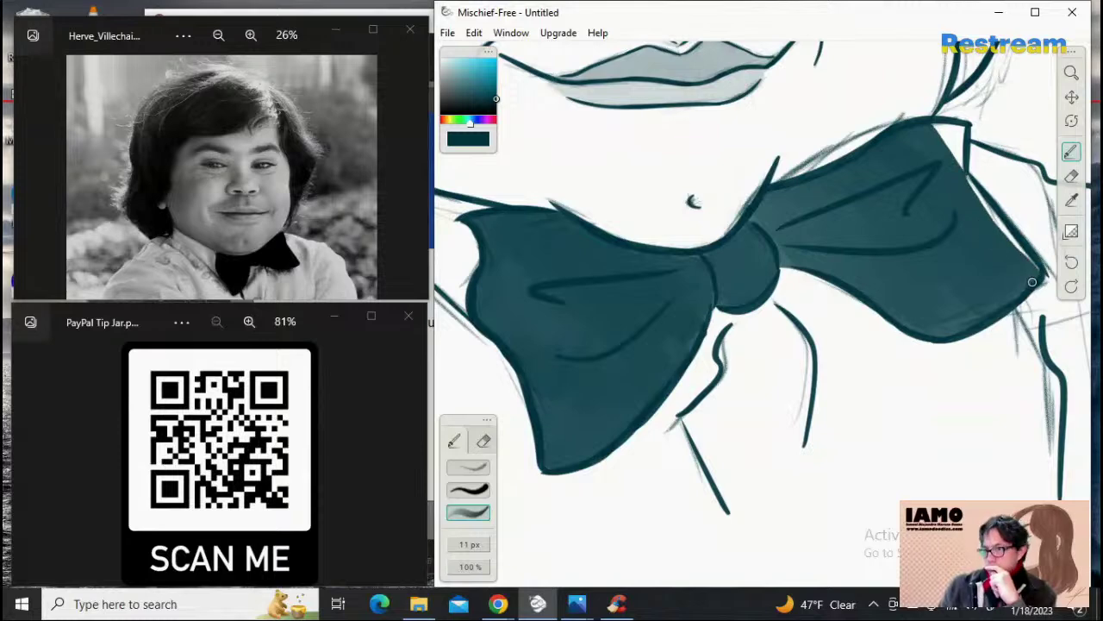
mouse_move(1007, 246)
mouse_down()
mouse_move(973, 204)
mouse_move(954, 143)
mouse_move(945, 131)
mouse_move(928, 132)
mouse_move(935, 139)
mouse_up()
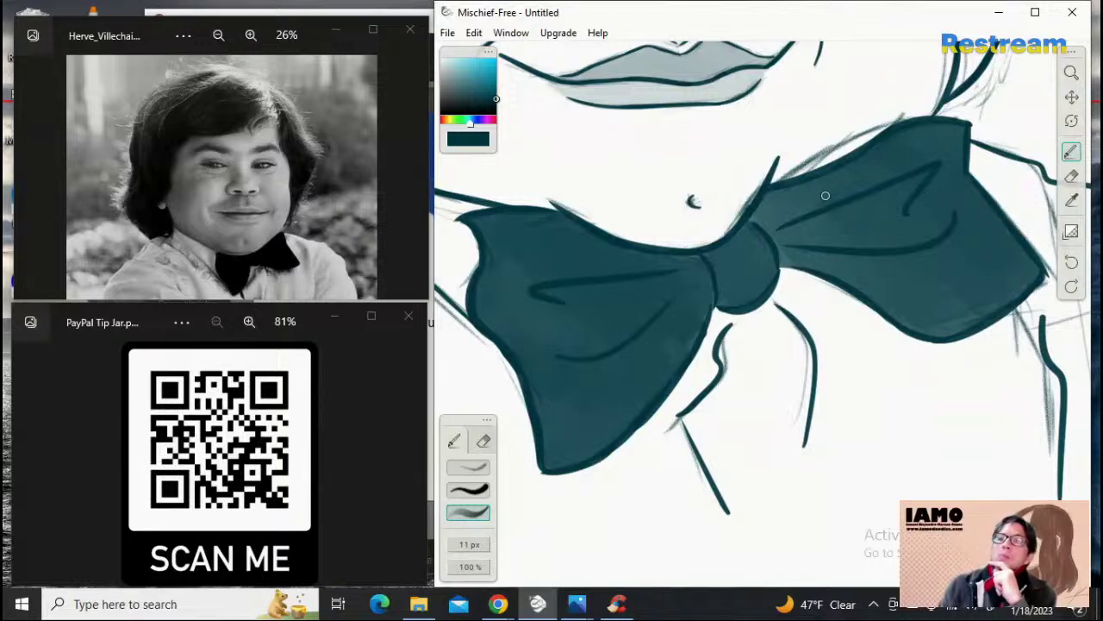
mouse_move(825, 195)
mouse_down()
mouse_move(781, 214)
mouse_move(852, 273)
mouse_up()
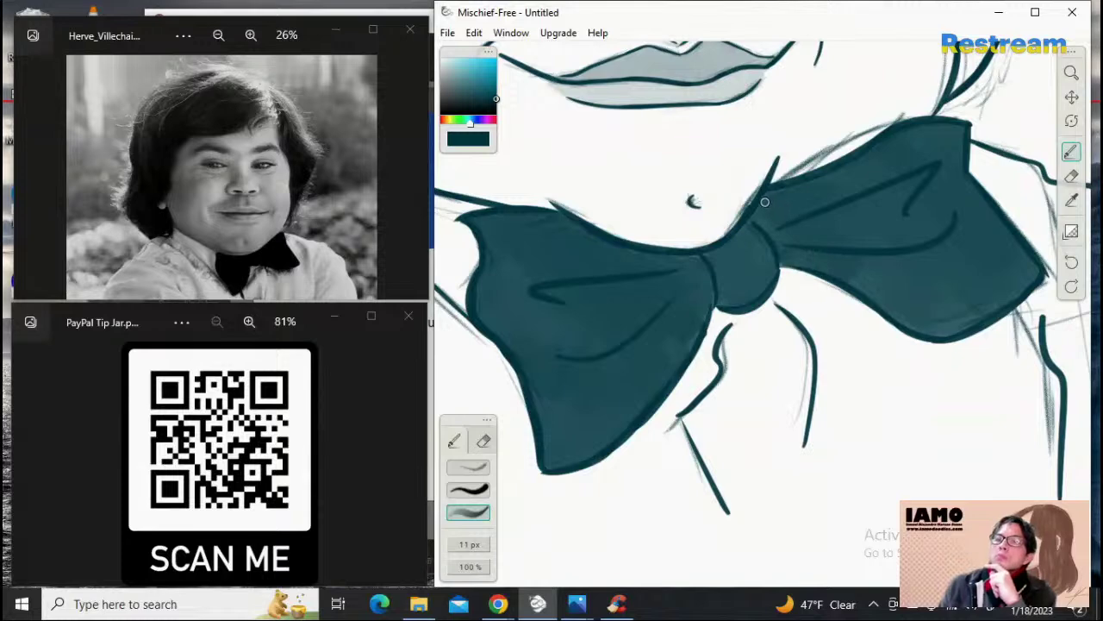
Step: Try filling the hair beside the neck and at the crown with the 11 px marker, undoing both fills
click(1073, 74)
drag(877, 248, 874, 101)
click(1071, 96)
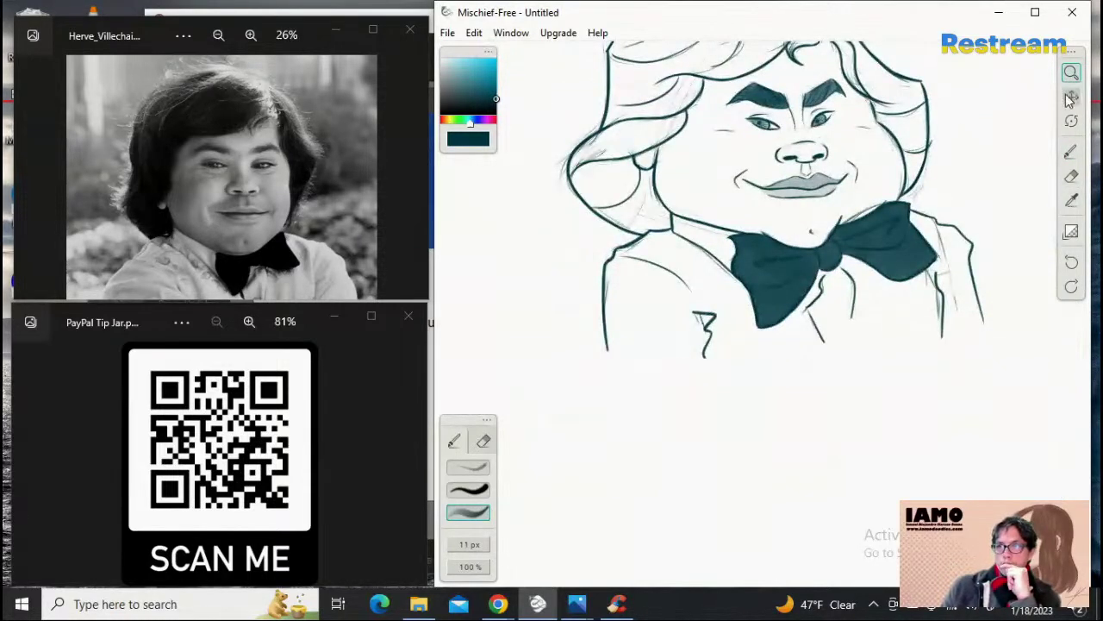
mouse_move(774, 81)
mouse_down()
mouse_move(694, 229)
mouse_move(773, 248)
mouse_move(843, 204)
mouse_up()
click(1071, 74)
click(1072, 175)
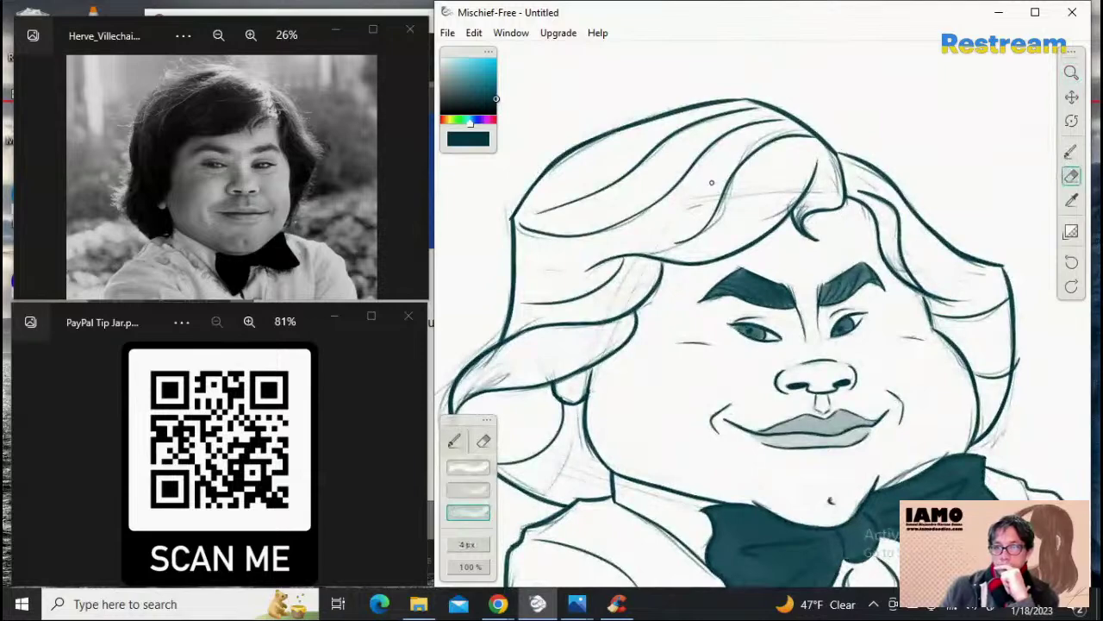
click(1071, 73)
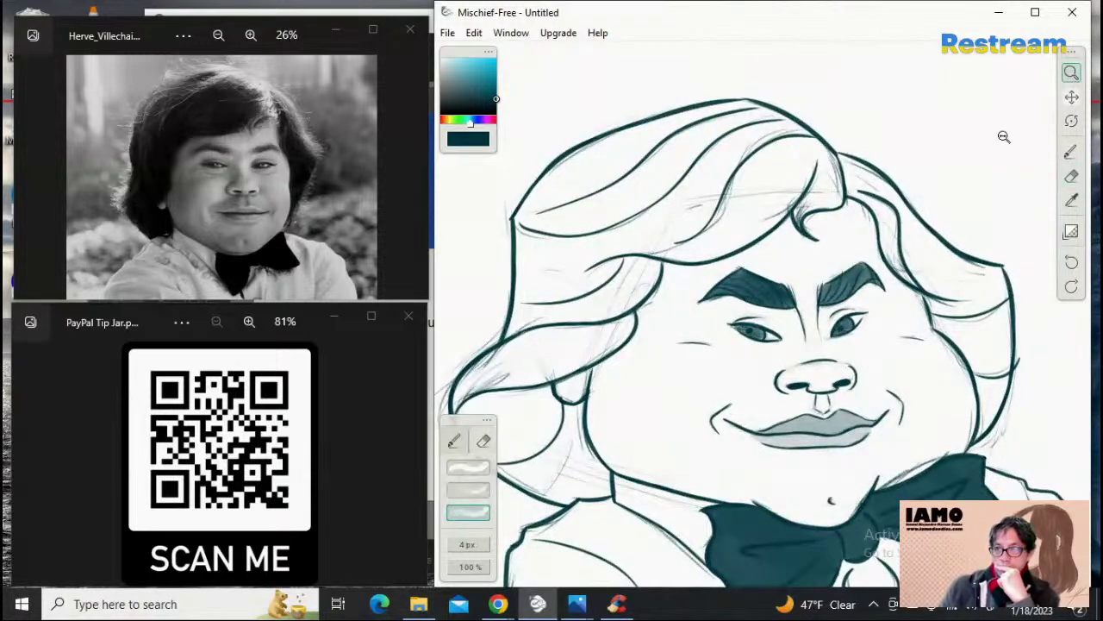
click(905, 250)
drag(925, 246, 916, 239)
click(1072, 97)
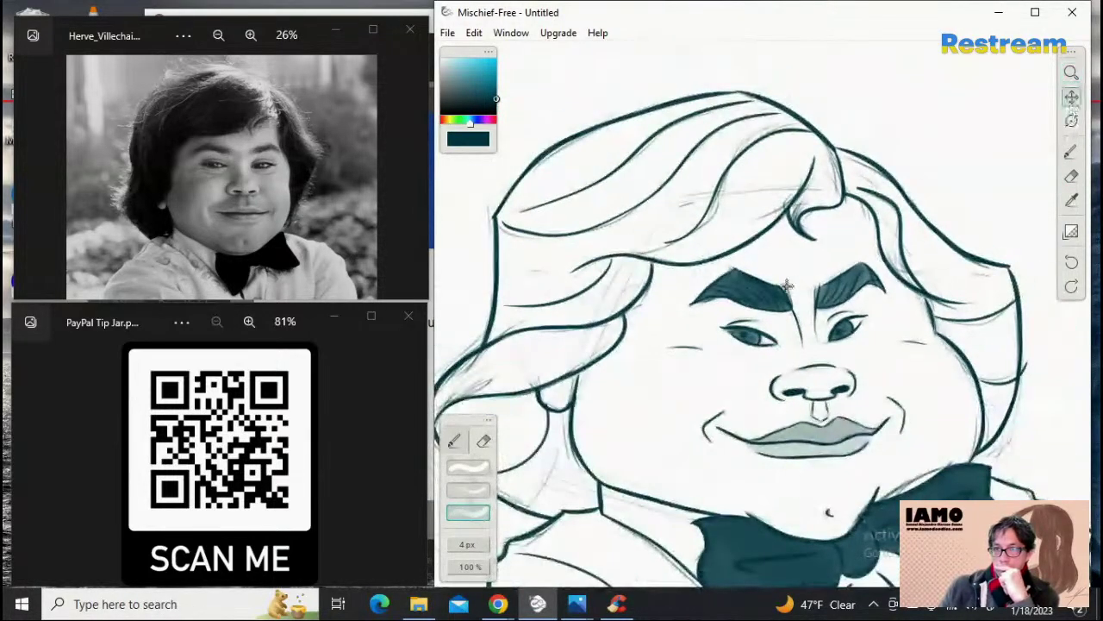
drag(786, 286, 858, 282)
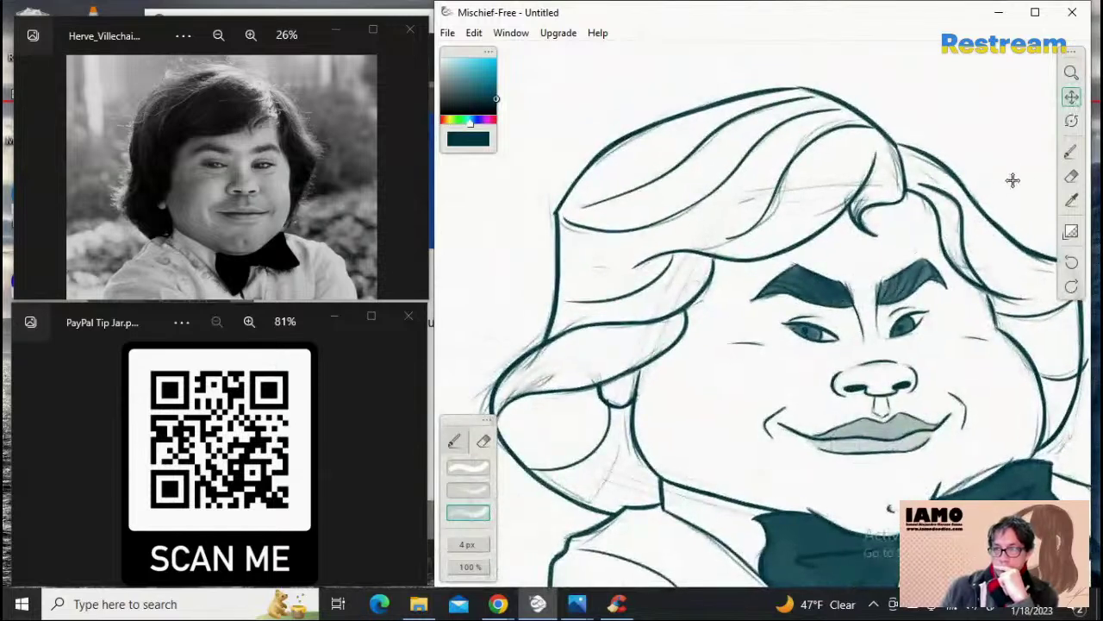
click(1070, 154)
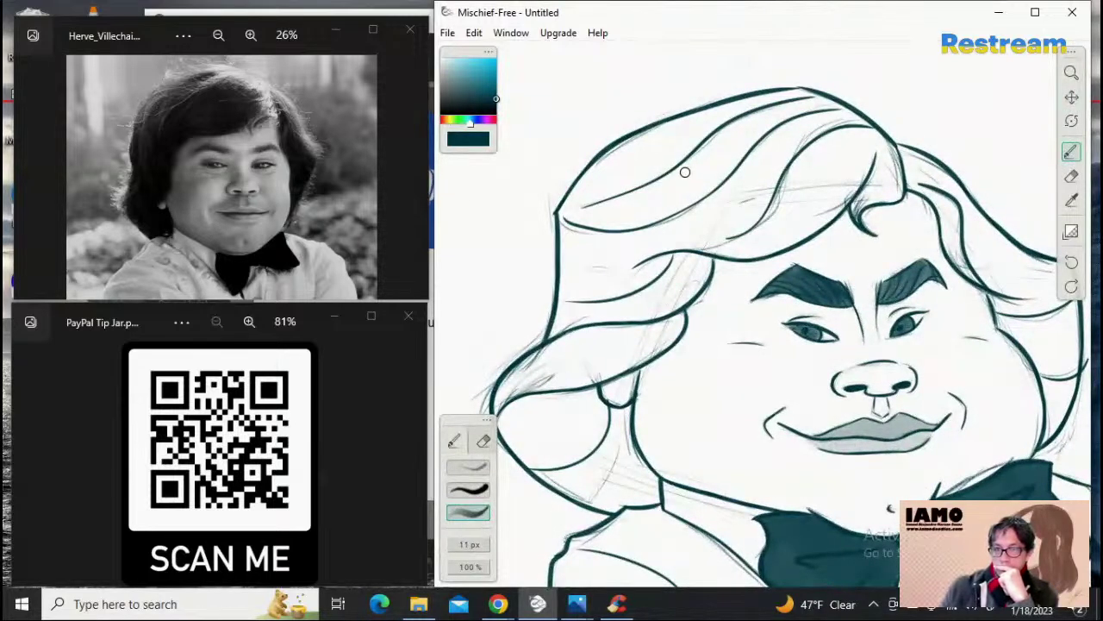
mouse_move(643, 489)
mouse_down()
mouse_move(653, 495)
mouse_move(639, 481)
mouse_move(651, 489)
mouse_move(629, 484)
mouse_move(624, 498)
mouse_move(565, 457)
mouse_move(626, 493)
mouse_move(633, 466)
mouse_up()
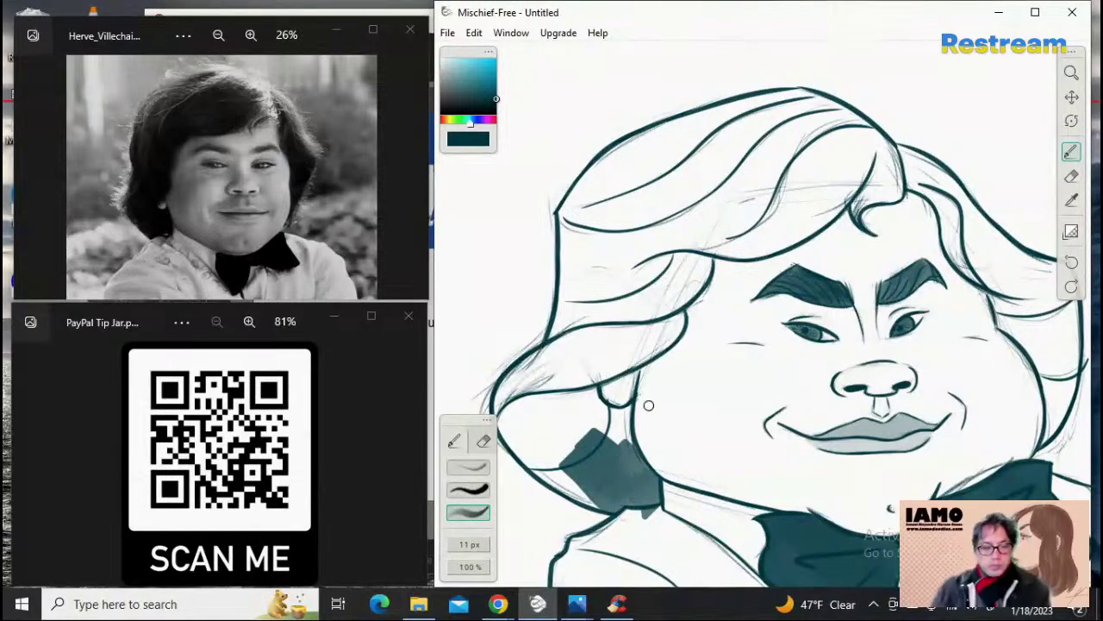
key(ctrl+z)
mouse_move(878, 187)
mouse_down()
mouse_move(861, 214)
mouse_move(860, 195)
mouse_move(875, 188)
mouse_move(898, 200)
mouse_move(880, 157)
mouse_move(897, 198)
mouse_move(870, 184)
mouse_move(896, 185)
mouse_move(872, 148)
mouse_move(890, 159)
mouse_move(807, 104)
mouse_move(843, 126)
mouse_move(881, 179)
mouse_move(796, 100)
mouse_up()
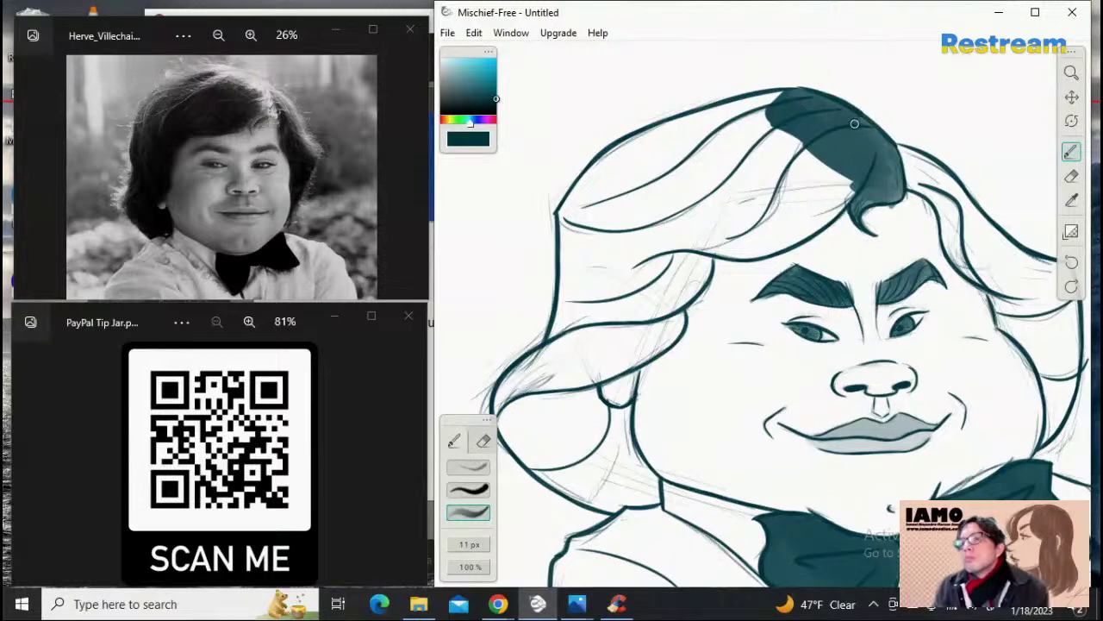
key(ctrl+z)
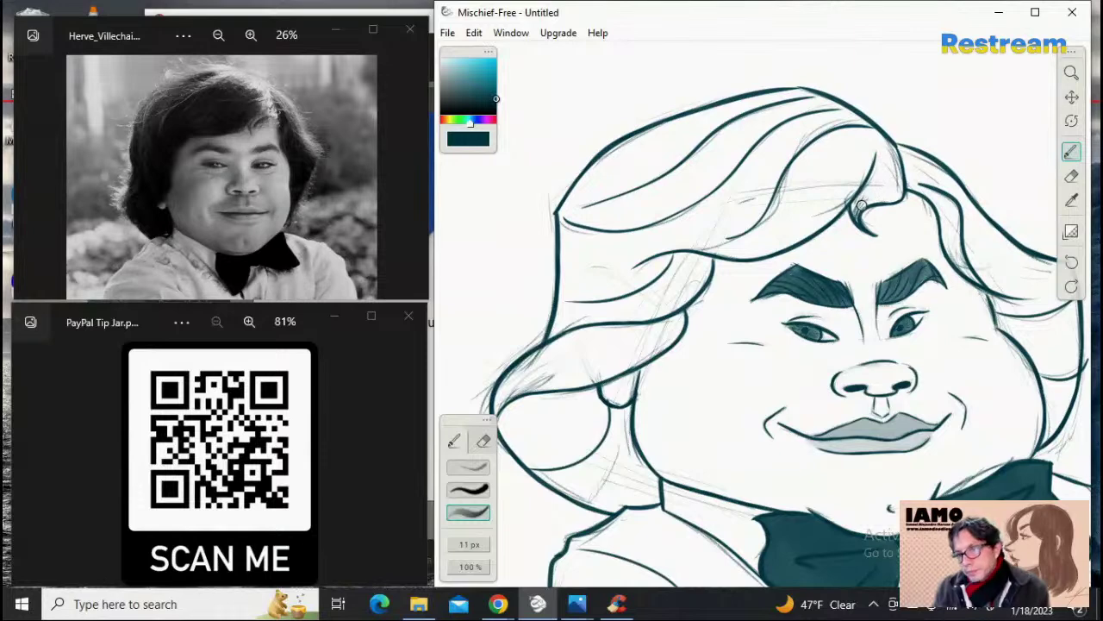
Step: Fill the crown and swept fringe of the hair with dark teal, layering 11 px marker strokes while keeping the strand lines distinguishable
mouse_move(859, 207)
mouse_down()
mouse_move(900, 197)
mouse_move(874, 175)
mouse_move(887, 191)
mouse_move(859, 183)
mouse_move(890, 192)
mouse_move(881, 147)
mouse_move(893, 172)
mouse_move(843, 122)
mouse_move(881, 149)
mouse_move(871, 140)
mouse_move(793, 100)
mouse_up()
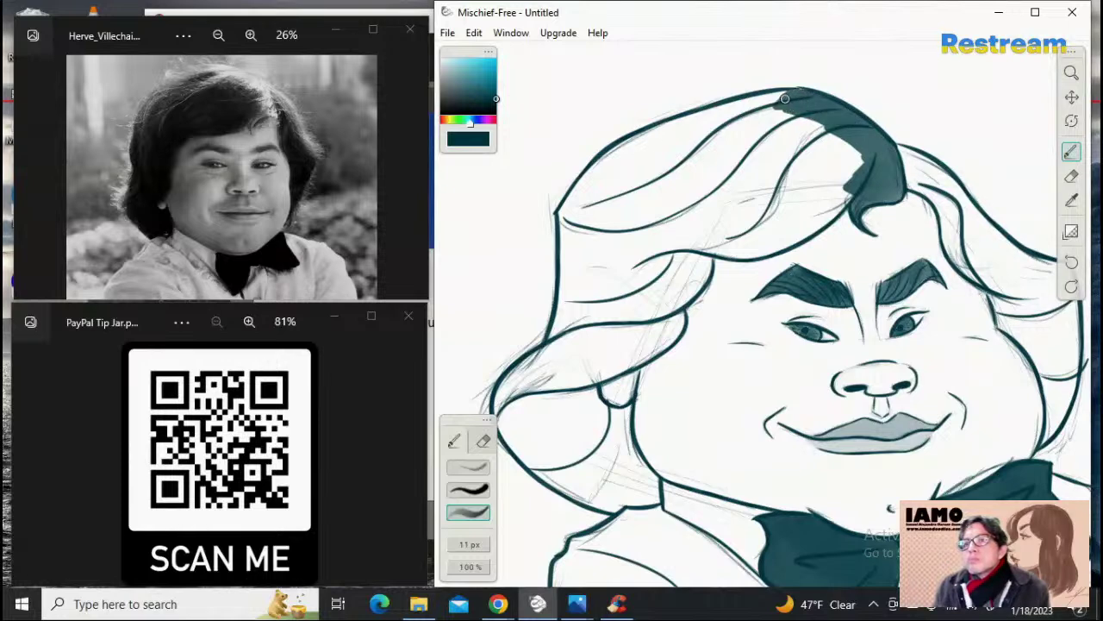
mouse_move(785, 99)
mouse_down()
mouse_move(720, 112)
mouse_move(772, 113)
mouse_move(838, 144)
mouse_move(860, 180)
mouse_move(845, 208)
mouse_move(794, 162)
mouse_move(742, 138)
mouse_move(844, 187)
mouse_move(812, 148)
mouse_move(720, 133)
mouse_up()
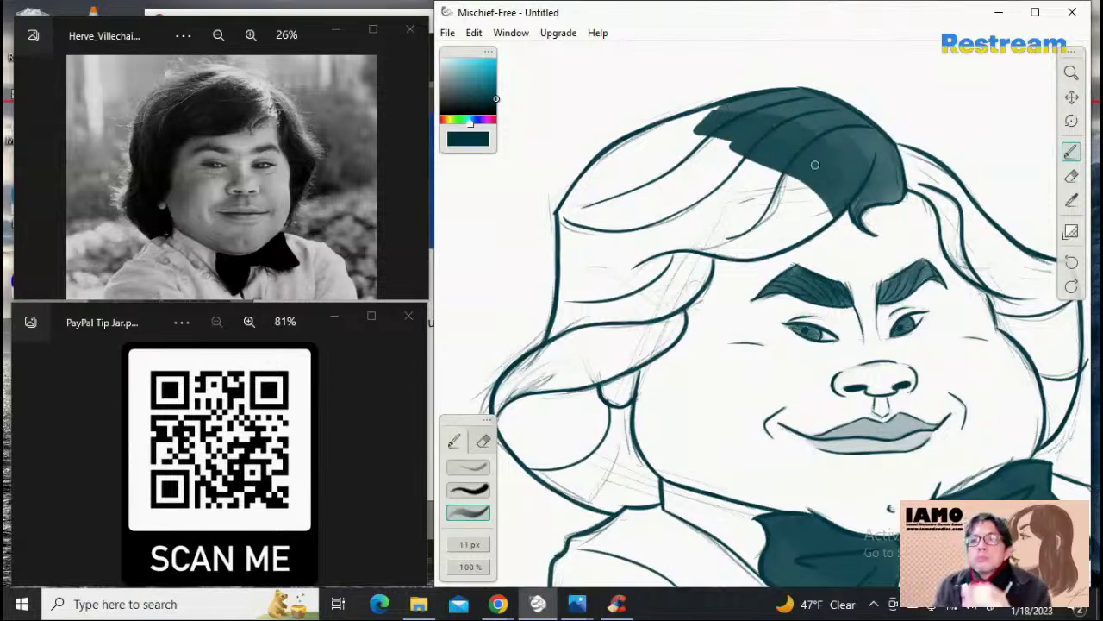
mouse_move(809, 149)
mouse_down()
mouse_move(693, 127)
mouse_move(789, 176)
mouse_move(712, 117)
mouse_move(829, 153)
mouse_move(753, 112)
mouse_move(837, 144)
mouse_move(743, 112)
mouse_move(762, 109)
mouse_move(859, 153)
mouse_move(773, 105)
mouse_move(722, 112)
mouse_up()
drag(863, 149, 876, 178)
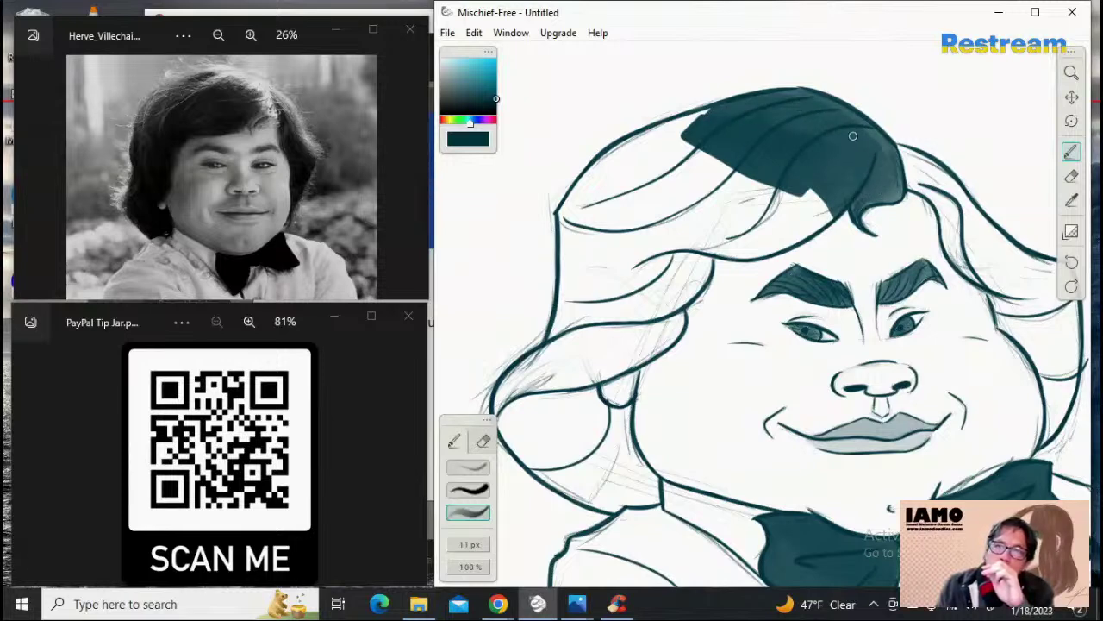
mouse_move(768, 118)
mouse_down()
mouse_move(681, 135)
mouse_move(707, 120)
mouse_move(685, 121)
mouse_move(722, 112)
mouse_move(710, 113)
mouse_move(654, 133)
mouse_move(817, 201)
mouse_move(832, 214)
mouse_move(824, 223)
mouse_move(609, 153)
mouse_up()
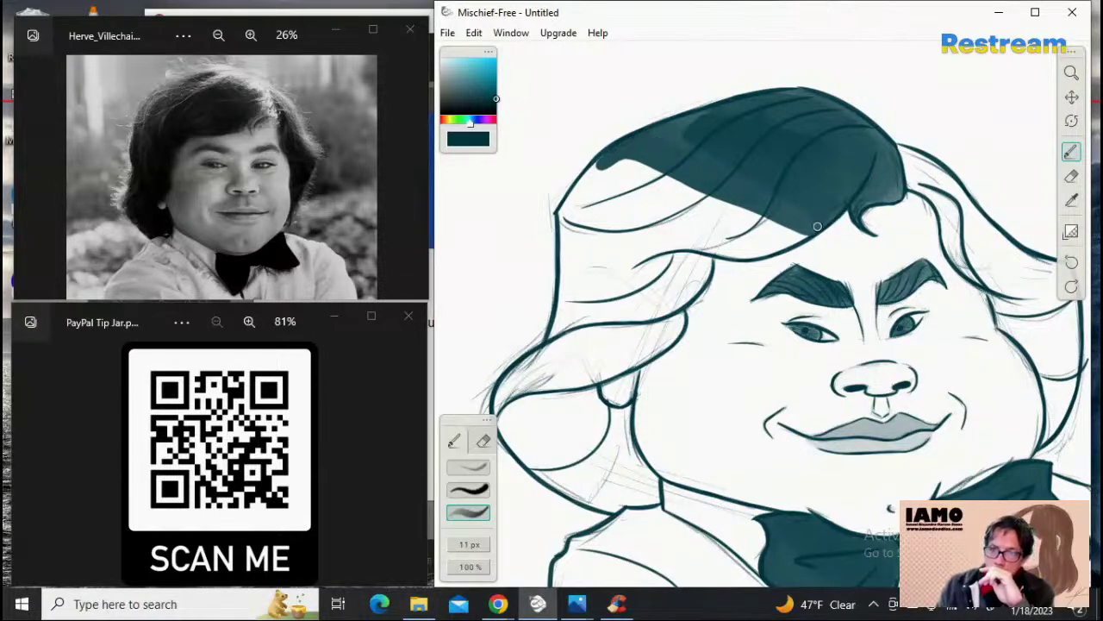
mouse_move(801, 236)
mouse_down()
mouse_move(714, 246)
mouse_move(663, 227)
mouse_move(666, 212)
mouse_move(787, 235)
mouse_move(635, 183)
mouse_move(786, 217)
mouse_move(716, 179)
mouse_move(624, 156)
mouse_up()
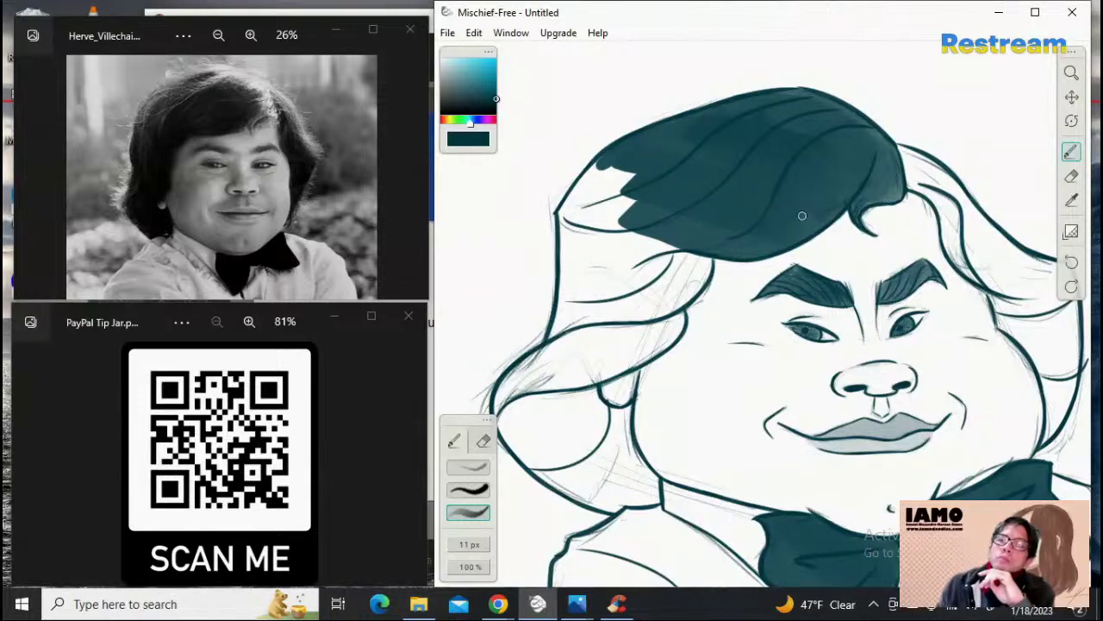
mouse_move(641, 208)
mouse_down()
mouse_move(589, 192)
mouse_move(677, 223)
mouse_move(605, 170)
mouse_up()
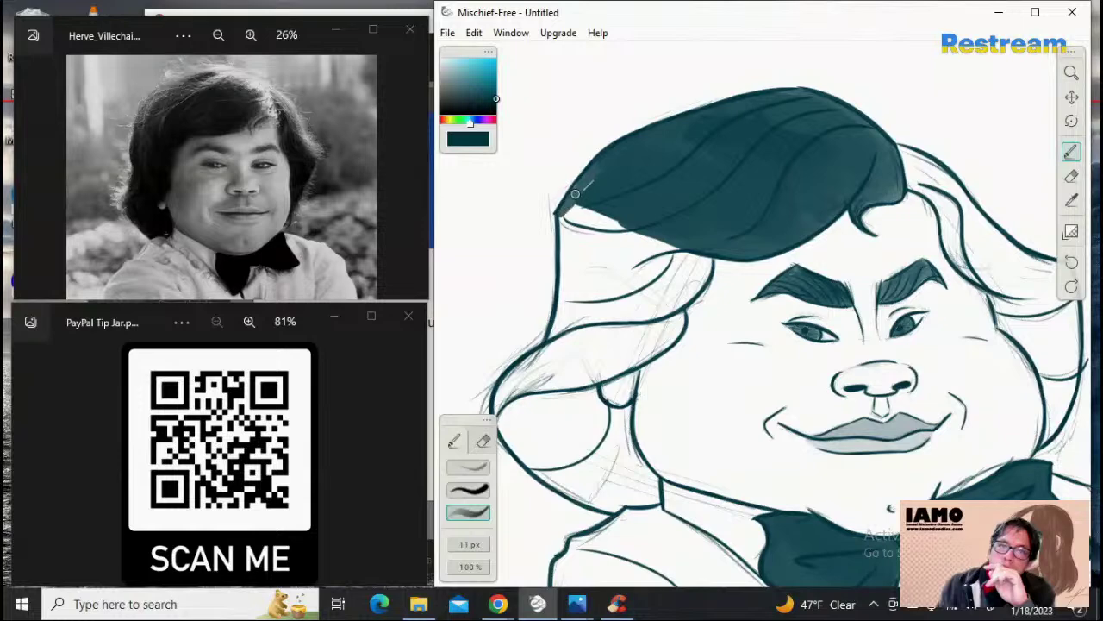
Step: Fill the left side hair down to the collar with dark teal 11 px marker strokes, leaving the earlobe unfilled
mouse_move(576, 207)
mouse_down()
mouse_move(696, 247)
mouse_move(706, 266)
mouse_move(688, 295)
mouse_move(640, 308)
mouse_move(659, 284)
mouse_move(672, 287)
mouse_move(673, 255)
mouse_move(677, 271)
mouse_move(695, 264)
mouse_move(670, 311)
mouse_move(659, 323)
mouse_move(628, 315)
mouse_move(587, 257)
mouse_move(637, 284)
mouse_move(656, 266)
mouse_move(590, 233)
mouse_move(576, 205)
mouse_move(555, 344)
mouse_move(563, 350)
mouse_move(592, 261)
mouse_move(630, 332)
mouse_move(608, 324)
mouse_move(663, 328)
mouse_move(612, 345)
mouse_move(669, 316)
mouse_move(674, 334)
mouse_move(608, 370)
mouse_move(636, 352)
mouse_move(614, 341)
mouse_move(623, 344)
mouse_move(586, 360)
mouse_move(568, 328)
mouse_move(594, 367)
mouse_move(530, 366)
mouse_up()
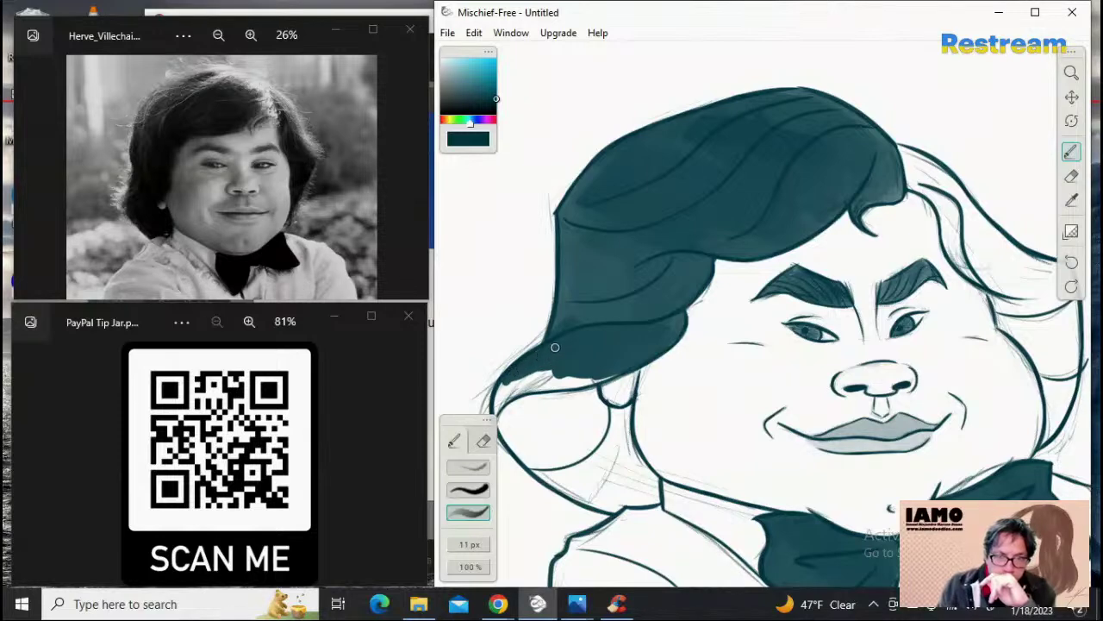
mouse_move(509, 379)
mouse_down()
mouse_move(611, 471)
mouse_move(561, 446)
mouse_move(503, 384)
mouse_move(513, 384)
mouse_move(501, 406)
mouse_move(521, 439)
mouse_move(512, 430)
mouse_move(551, 466)
mouse_move(534, 455)
mouse_move(621, 505)
mouse_move(635, 497)
mouse_move(565, 438)
mouse_move(528, 383)
mouse_move(545, 385)
mouse_move(626, 464)
mouse_up()
drag(549, 391, 569, 386)
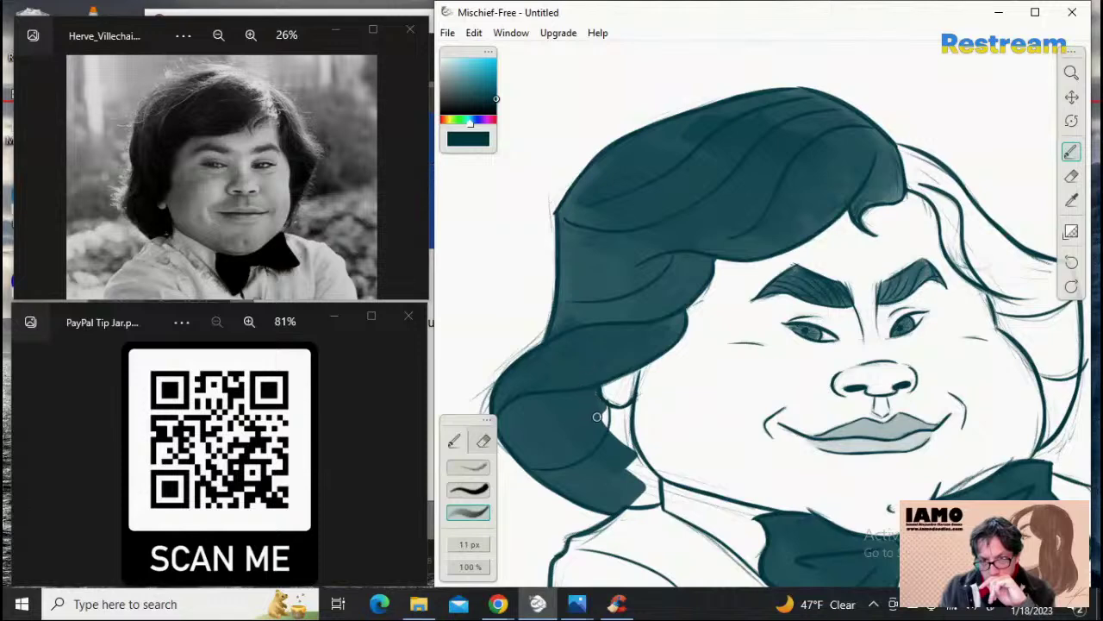
mouse_move(621, 414)
mouse_down()
mouse_move(625, 463)
mouse_move(602, 427)
mouse_move(640, 494)
mouse_up()
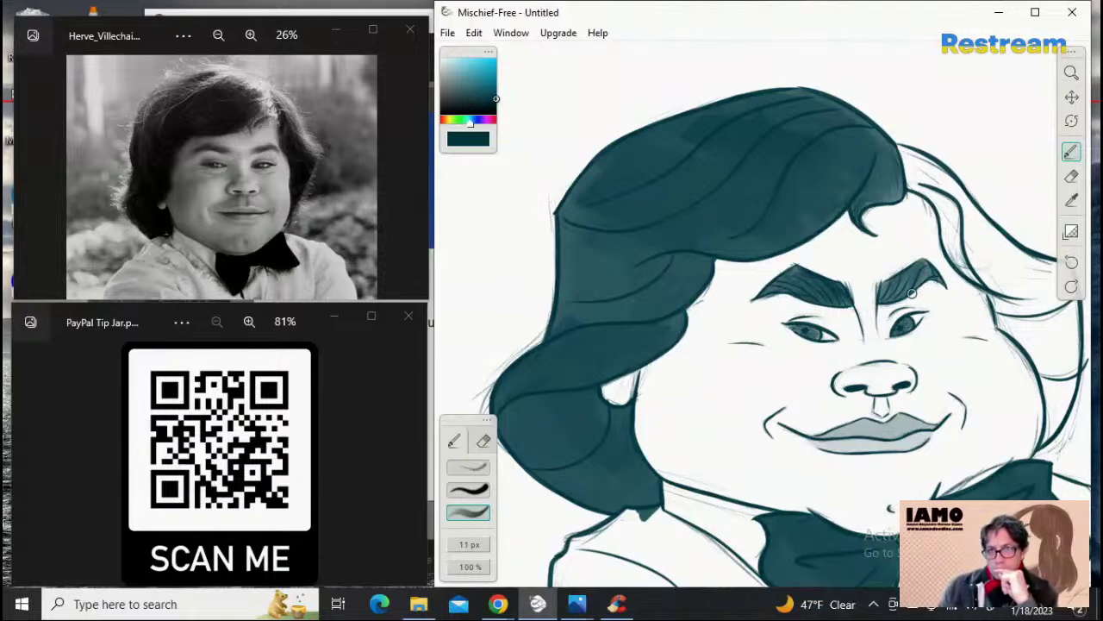
Step: Erase the marker overspill where the fringe meets the left side hair beside the face, using the 27 px eraser at 100% opacity
click(1071, 73)
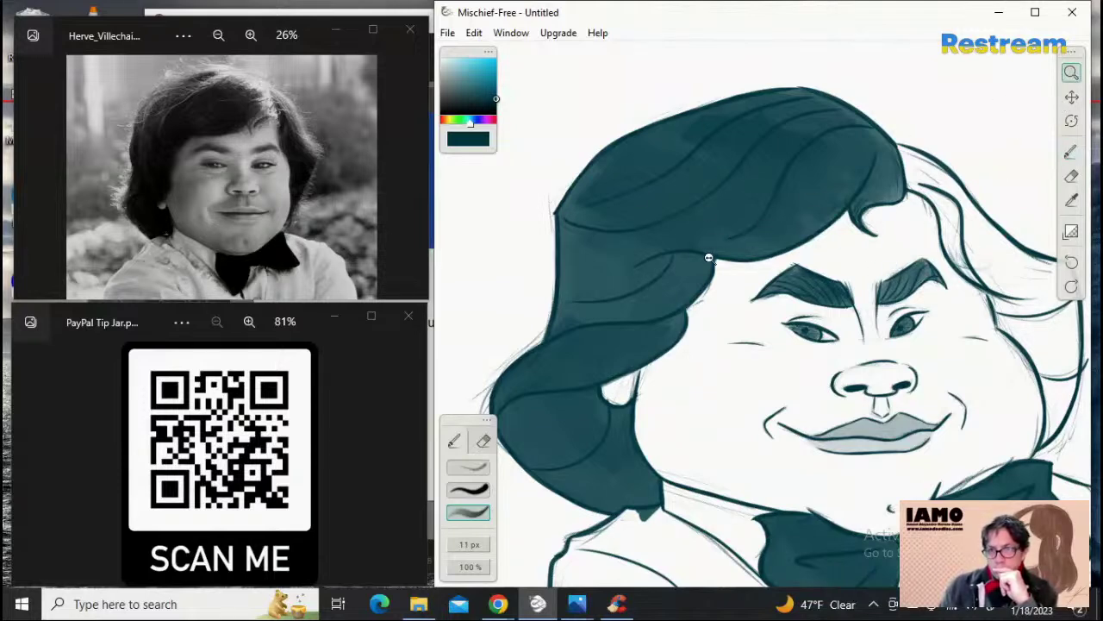
drag(697, 267, 791, 281)
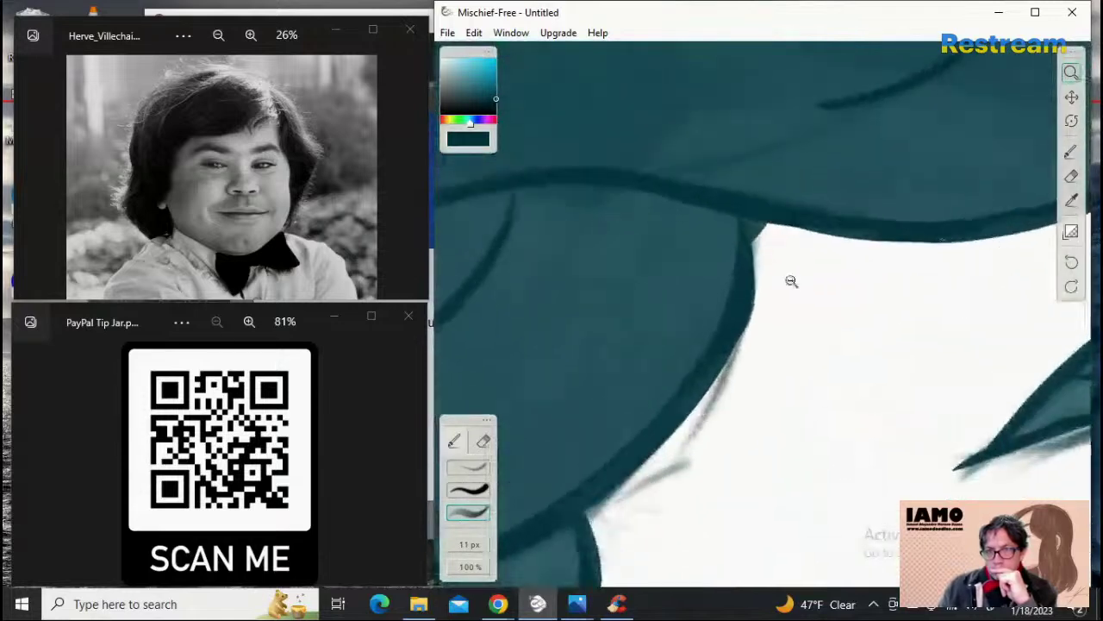
click(483, 440)
click(468, 489)
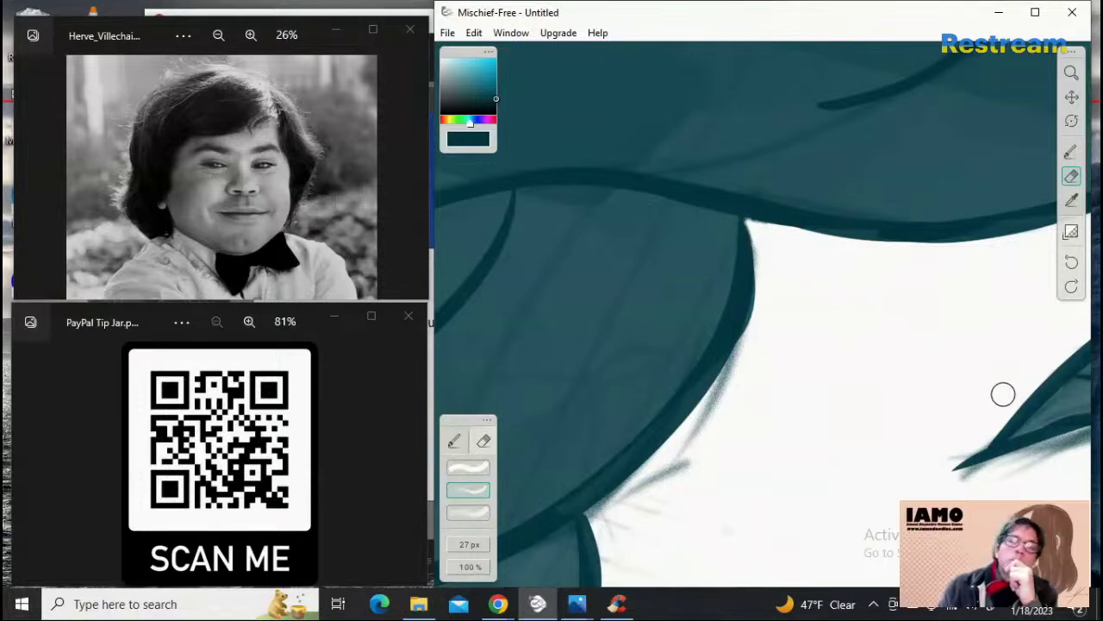
click(1071, 72)
drag(896, 178, 589, 344)
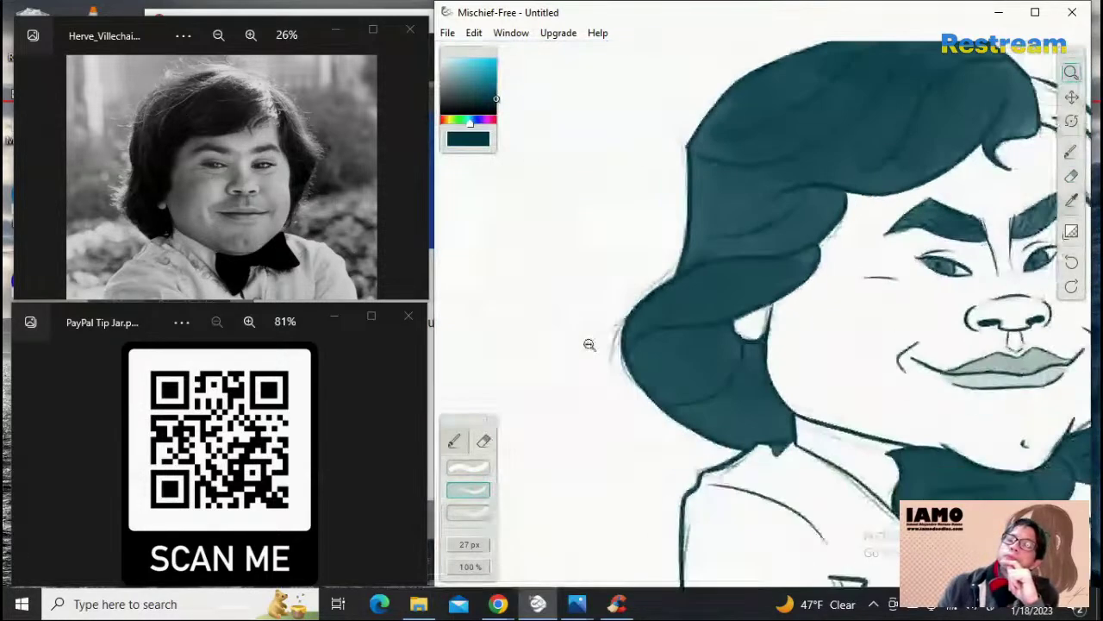
drag(916, 338, 850, 335)
drag(904, 300, 1000, 284)
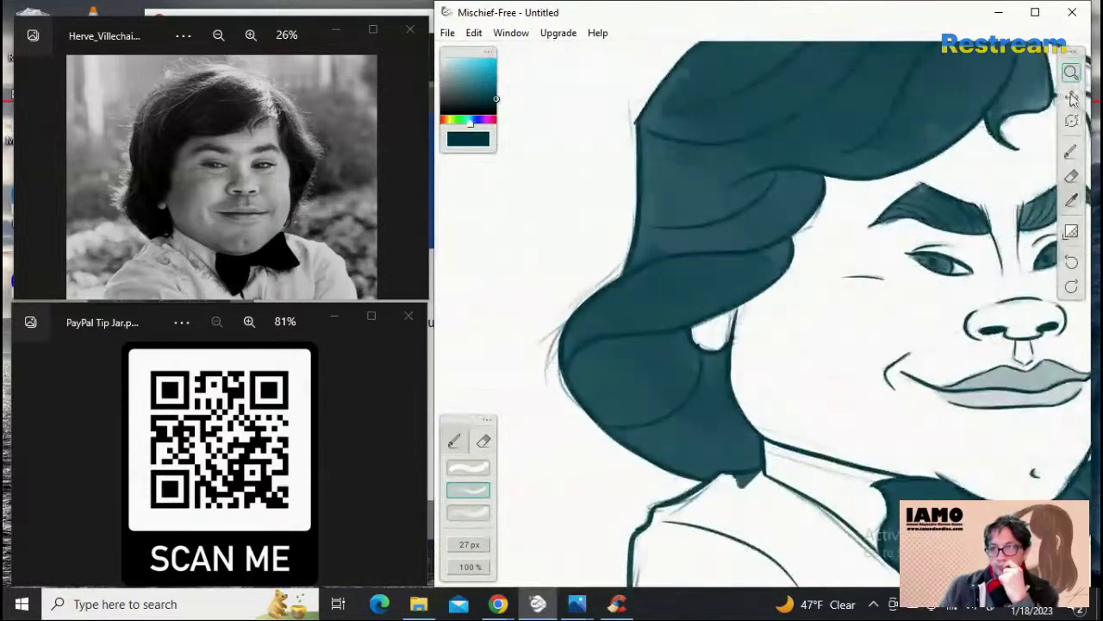
drag(905, 221, 849, 228)
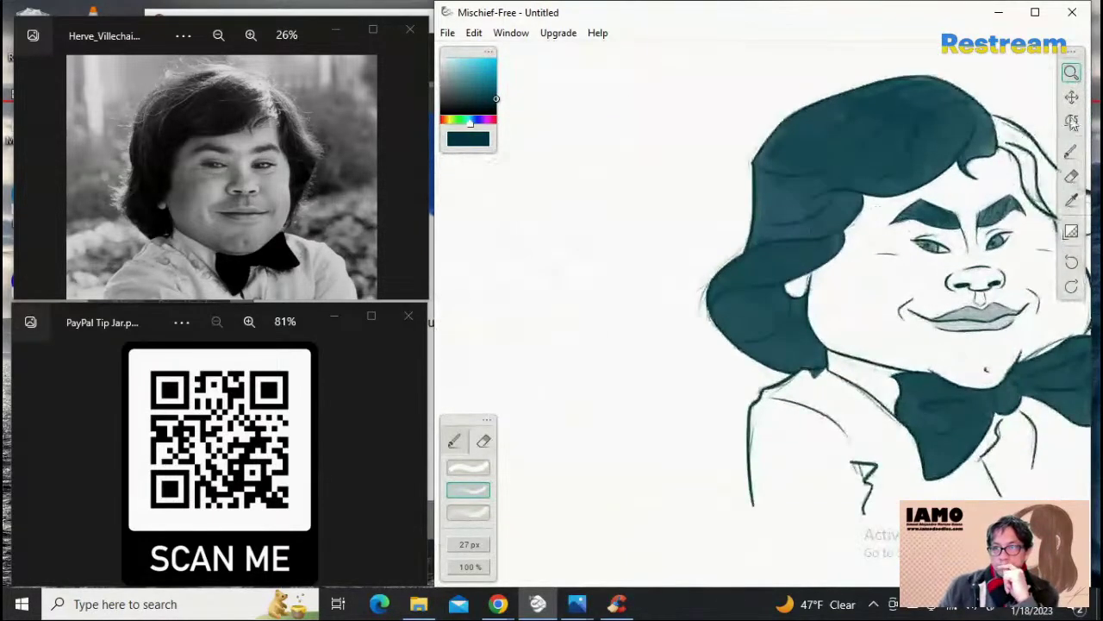
Step: Fill the right side hair from the parting down to the bow tie with dark teal 11 px marker strokes
click(1071, 97)
drag(1034, 138, 954, 183)
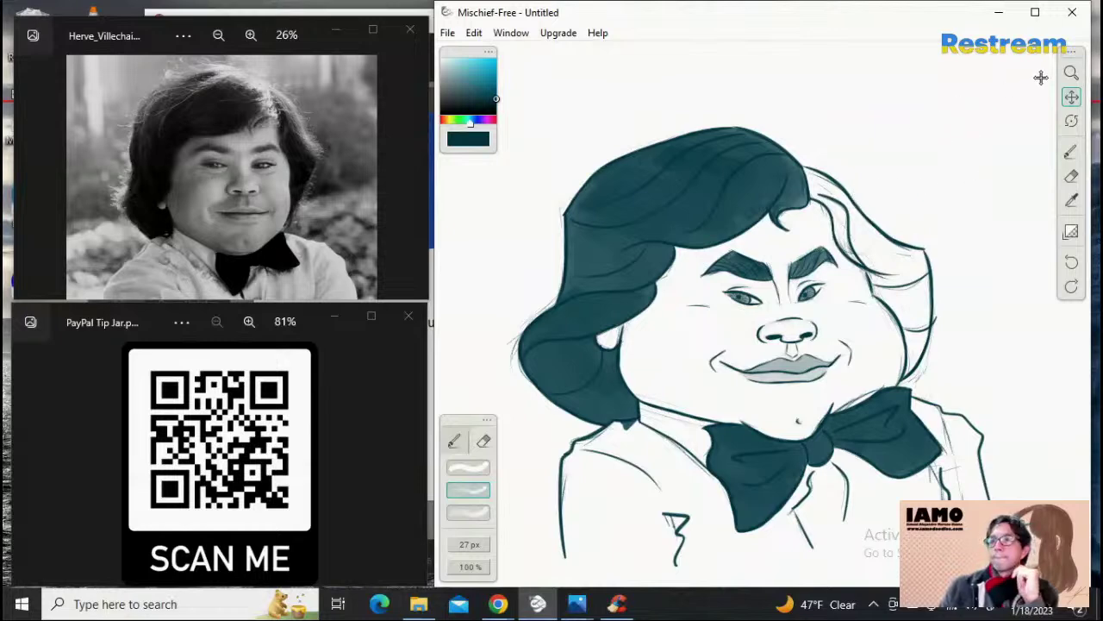
click(1072, 73)
mouse_move(799, 200)
mouse_down()
mouse_move(906, 182)
mouse_move(886, 189)
mouse_up()
click(1071, 98)
drag(1034, 142, 806, 132)
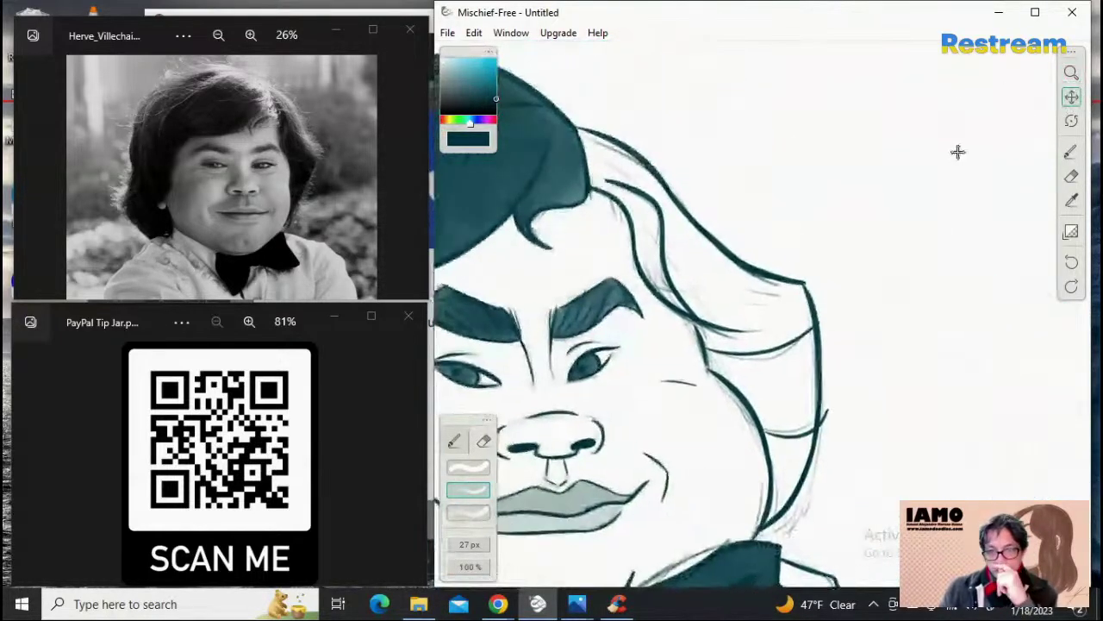
click(1071, 152)
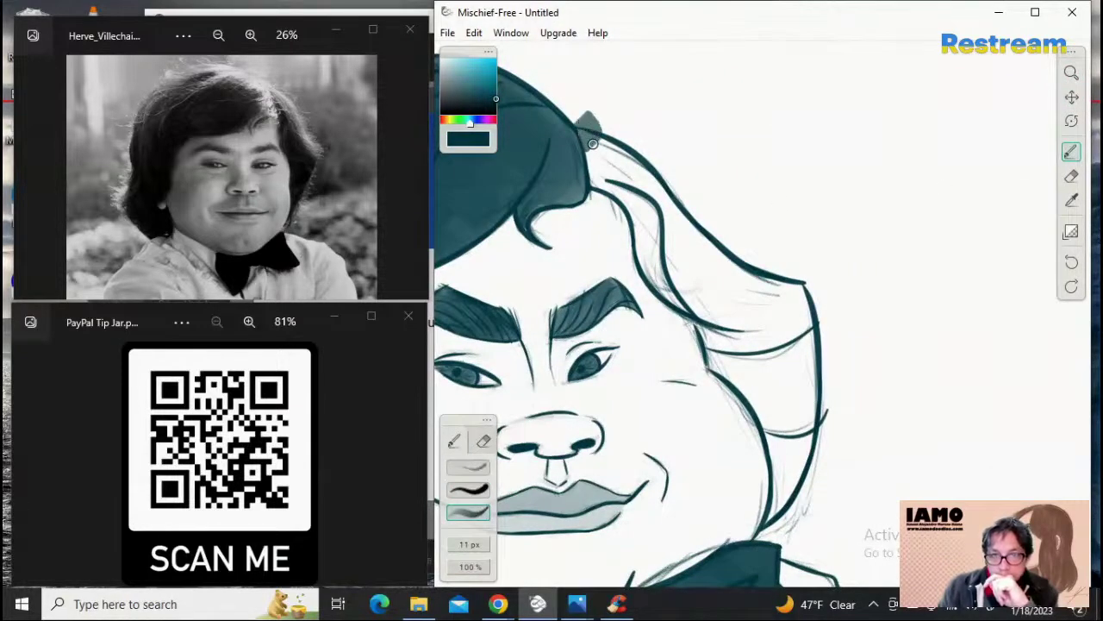
mouse_move(593, 144)
mouse_down()
mouse_move(594, 167)
mouse_move(642, 207)
mouse_move(587, 124)
mouse_up()
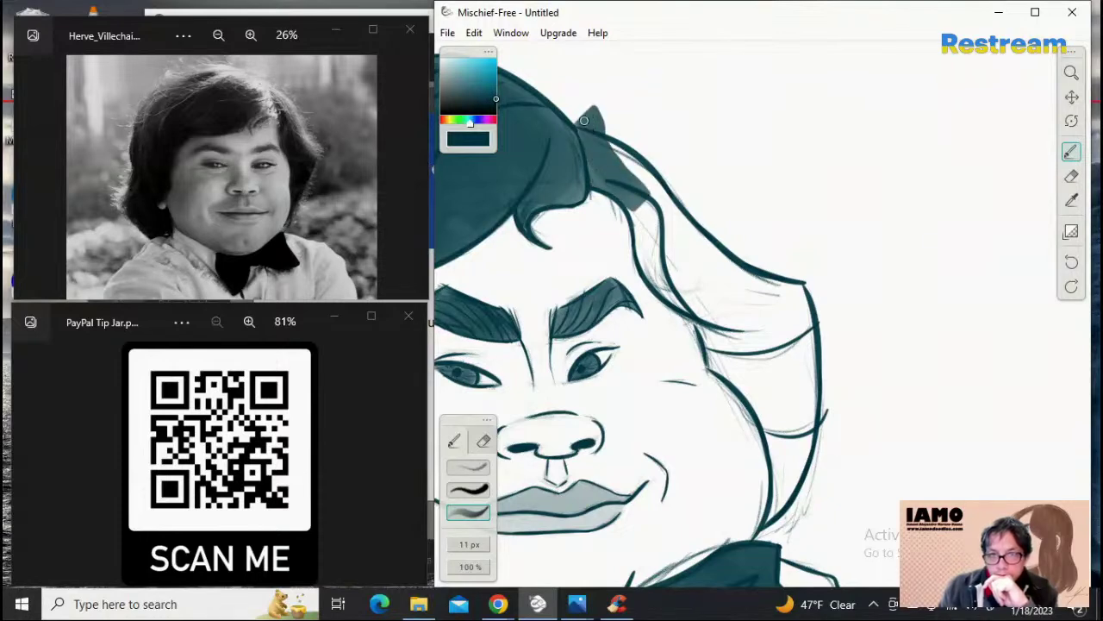
mouse_move(598, 174)
mouse_down()
mouse_move(644, 185)
mouse_move(608, 143)
mouse_move(678, 233)
mouse_move(638, 196)
mouse_move(647, 240)
mouse_move(637, 196)
mouse_up()
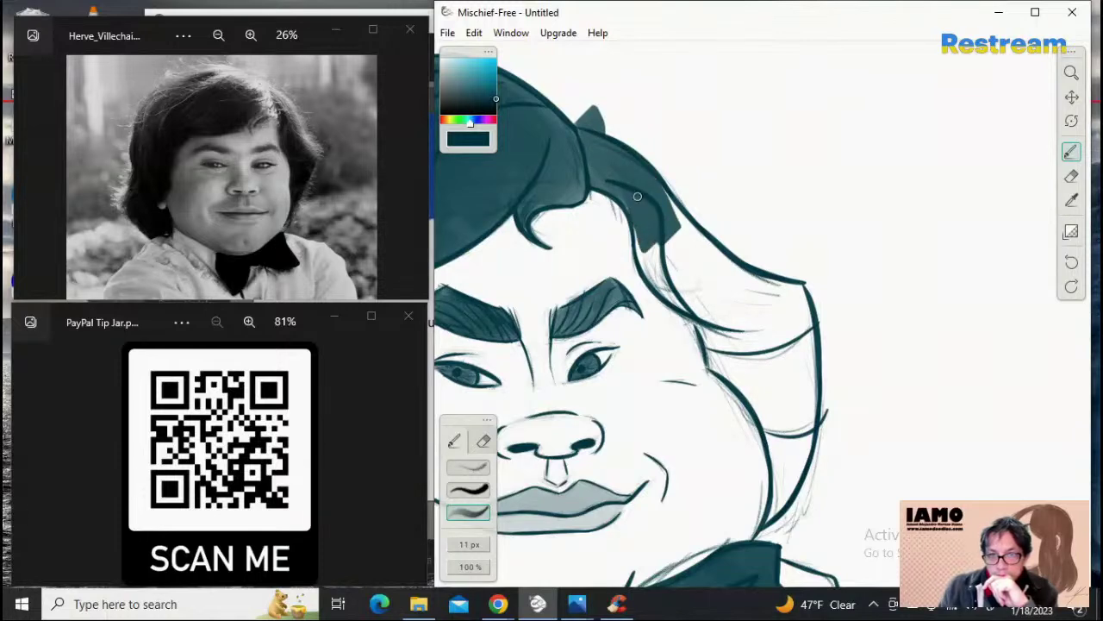
mouse_move(643, 236)
mouse_down()
mouse_move(674, 294)
mouse_move(717, 317)
mouse_move(673, 267)
mouse_move(643, 192)
mouse_move(740, 310)
mouse_move(660, 235)
mouse_move(749, 325)
mouse_move(734, 318)
mouse_move(742, 308)
mouse_move(681, 233)
mouse_move(767, 307)
mouse_move(745, 295)
mouse_move(735, 277)
mouse_move(783, 298)
mouse_move(757, 295)
mouse_move(796, 298)
mouse_move(793, 319)
mouse_move(760, 314)
mouse_move(792, 337)
mouse_move(753, 327)
mouse_move(771, 362)
mouse_move(701, 311)
mouse_move(716, 356)
mouse_move(780, 393)
mouse_move(737, 339)
mouse_move(794, 401)
mouse_move(775, 345)
mouse_move(798, 367)
mouse_move(790, 309)
mouse_move(807, 364)
mouse_move(799, 446)
mouse_move(763, 380)
mouse_move(786, 474)
mouse_move(779, 506)
mouse_move(794, 472)
mouse_up()
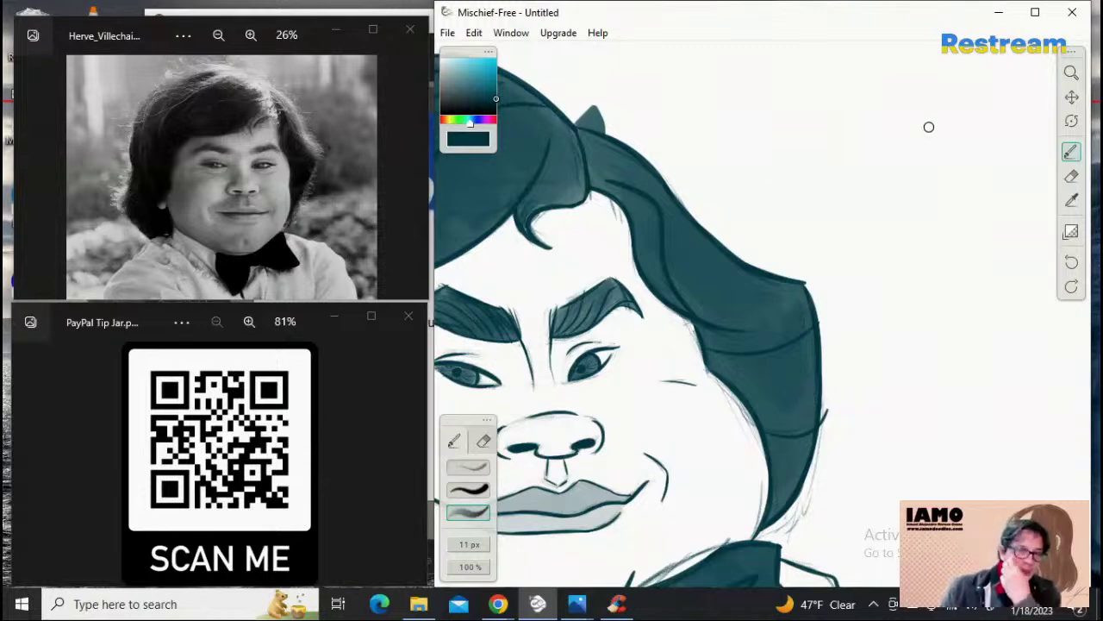
Step: Erase the marker overspill outside the hair outline at the parting, using the eraser at 31 and 36 px and 100% opacity
click(1071, 73)
drag(909, 199, 800, 239)
mouse_move(753, 162)
mouse_down()
mouse_move(895, 126)
mouse_move(783, 132)
mouse_move(732, 96)
mouse_move(772, 136)
mouse_move(749, 123)
mouse_move(693, 139)
mouse_up()
scroll(734, 146, up, 3)
click(1071, 176)
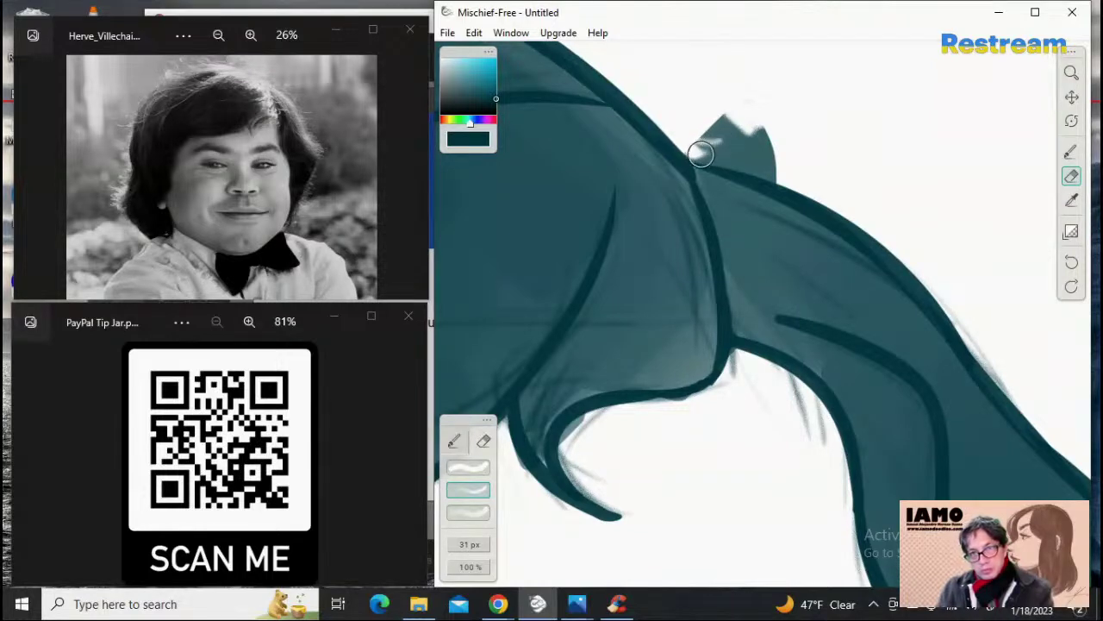
mouse_move(704, 157)
mouse_down()
mouse_move(796, 178)
mouse_move(695, 137)
mouse_move(748, 160)
mouse_move(685, 145)
mouse_up()
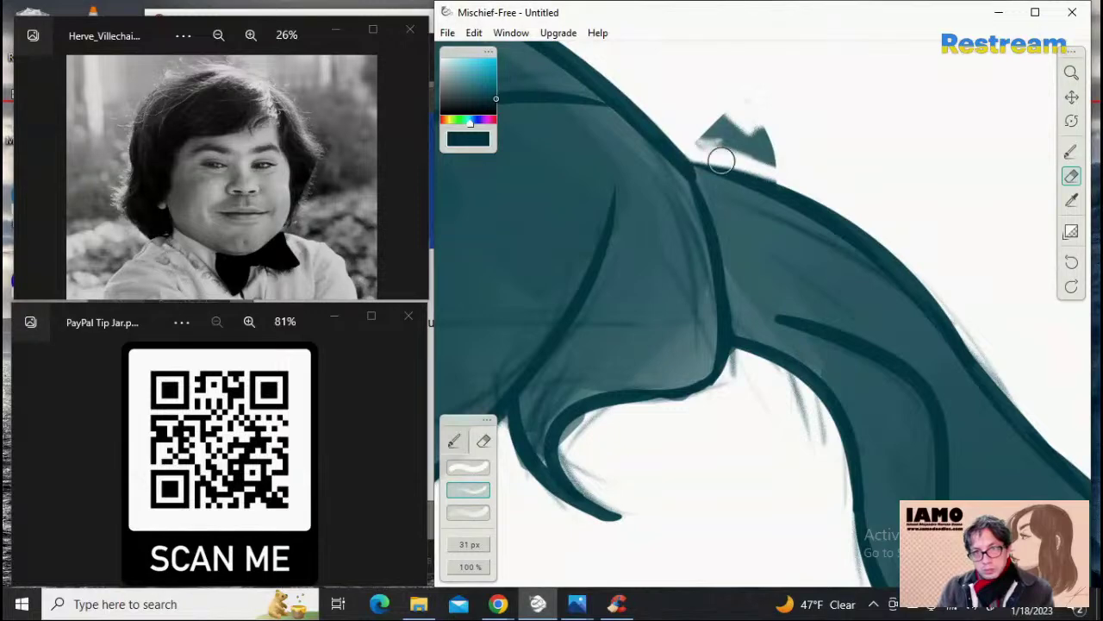
mouse_move(722, 160)
mouse_down()
mouse_move(787, 178)
mouse_move(740, 162)
mouse_move(786, 180)
mouse_move(724, 148)
mouse_move(712, 128)
mouse_move(736, 141)
mouse_move(754, 126)
mouse_move(759, 139)
mouse_move(712, 115)
mouse_move(760, 133)
mouse_move(754, 119)
mouse_move(697, 133)
mouse_move(699, 145)
mouse_move(723, 126)
mouse_move(705, 130)
mouse_move(723, 149)
mouse_move(705, 143)
mouse_move(788, 170)
mouse_move(736, 137)
mouse_move(742, 127)
mouse_move(779, 156)
mouse_move(746, 91)
mouse_move(755, 142)
mouse_up()
key(bracketright)
key(bracketright)
key(bracketleft)
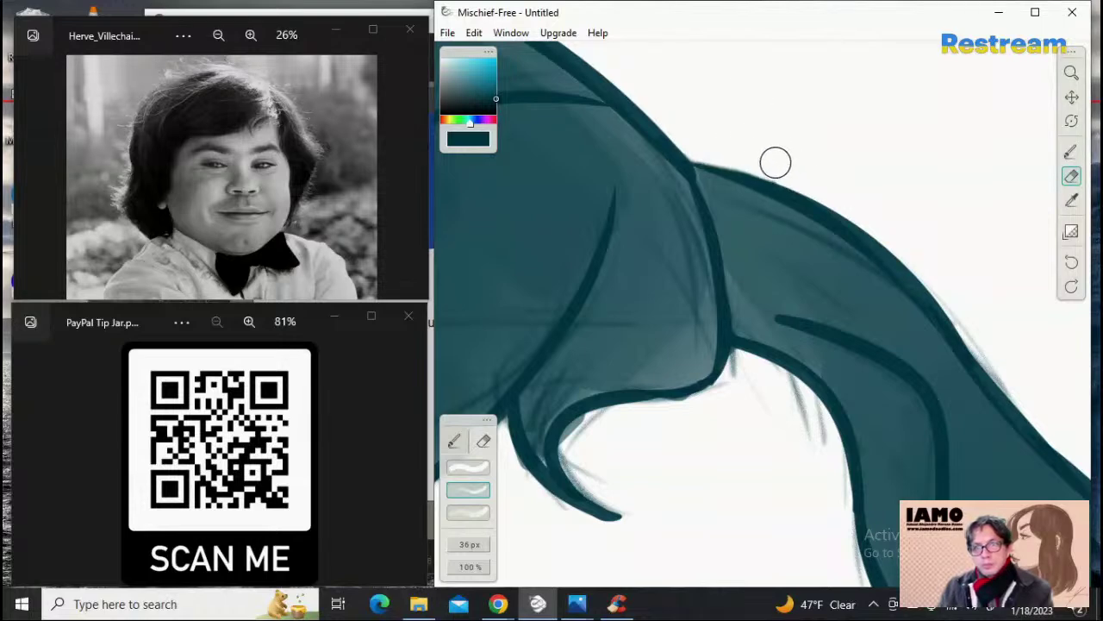
Step: Reduce the eraser to 23 px and erase the marker overspill below the left side hair at the collar
key(bracketleft)
key(bracketleft)
key(bracketleft)
key(bracketleft)
key(bracketleft)
key(bracketleft)
key(bracketleft)
key(bracketleft)
key(bracketleft)
key(bracketleft)
key(bracketleft)
key(bracketleft)
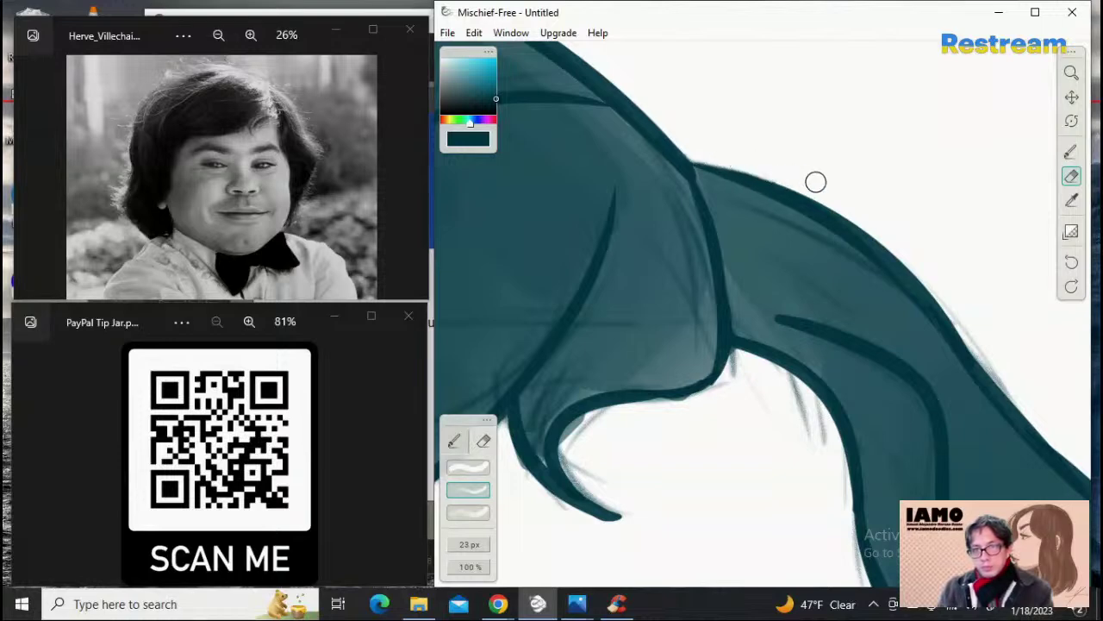
click(1068, 72)
drag(937, 203, 696, 331)
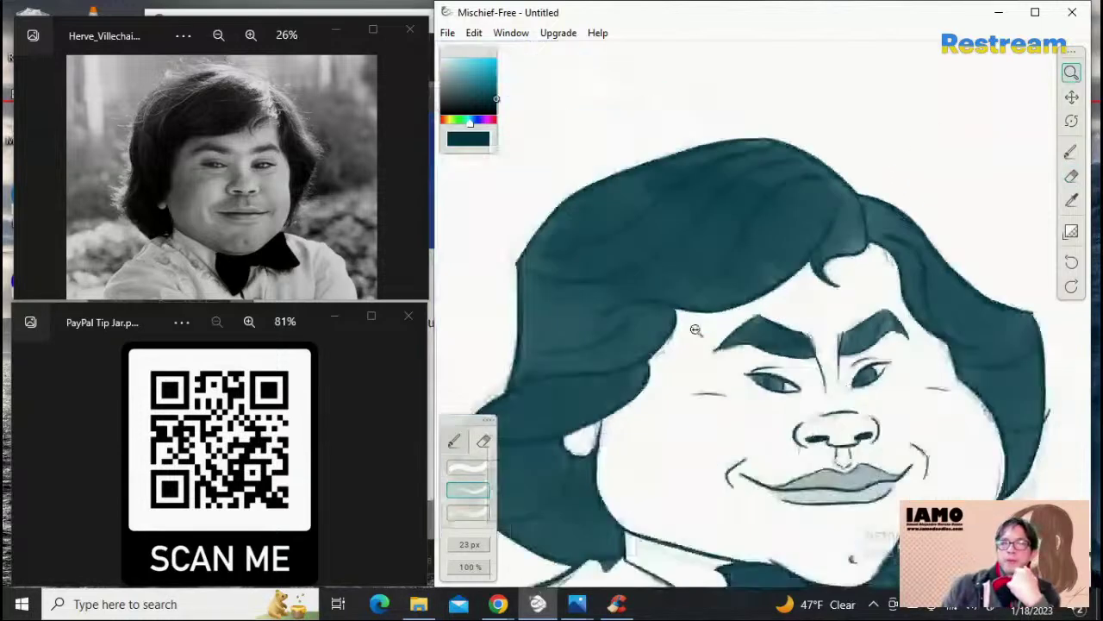
drag(920, 249, 866, 271)
click(1070, 99)
drag(921, 212, 866, 128)
drag(953, 188, 931, 166)
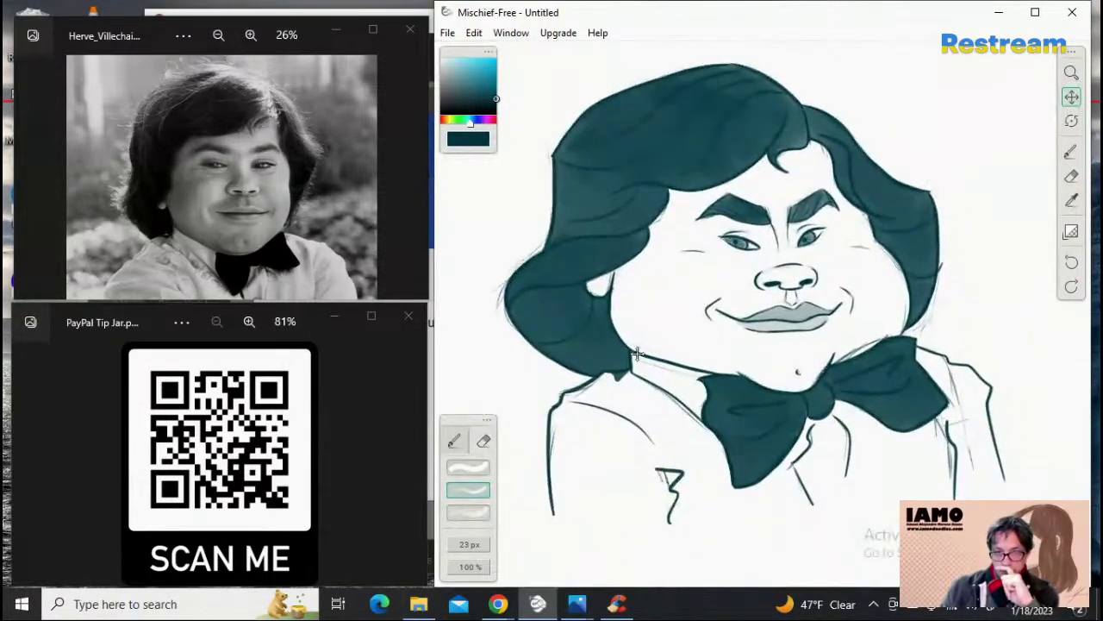
click(1071, 73)
drag(605, 375, 877, 305)
click(1071, 151)
click(1072, 176)
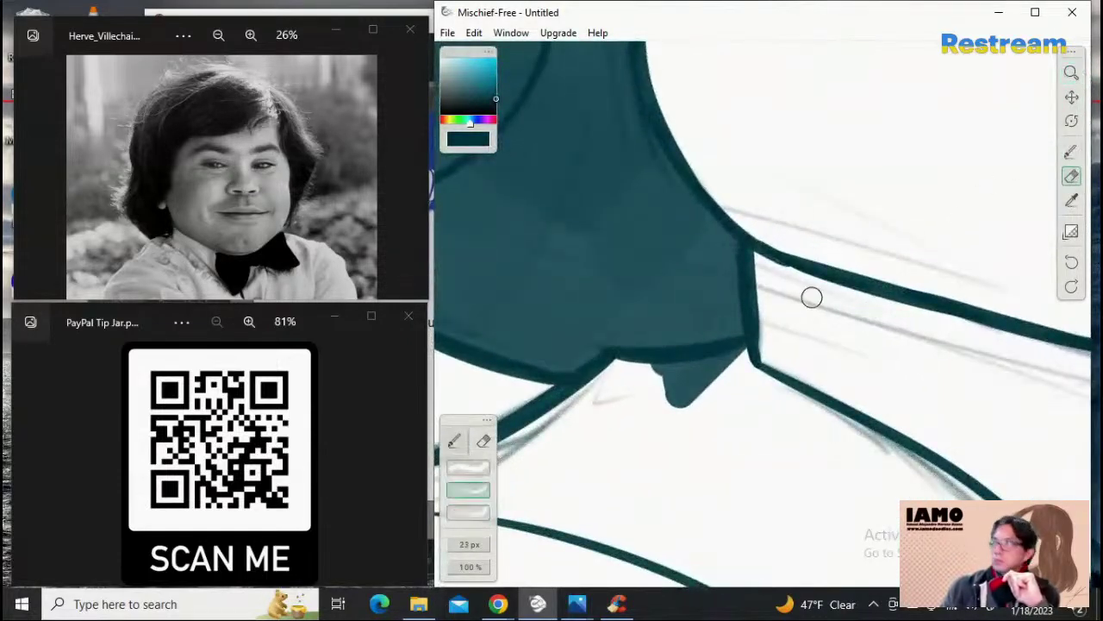
mouse_move(625, 385)
mouse_down()
mouse_move(688, 384)
mouse_move(701, 399)
mouse_move(707, 383)
mouse_move(651, 392)
mouse_move(674, 413)
mouse_move(668, 402)
mouse_move(711, 378)
mouse_move(657, 380)
mouse_move(648, 376)
mouse_move(687, 373)
mouse_move(639, 370)
mouse_up()
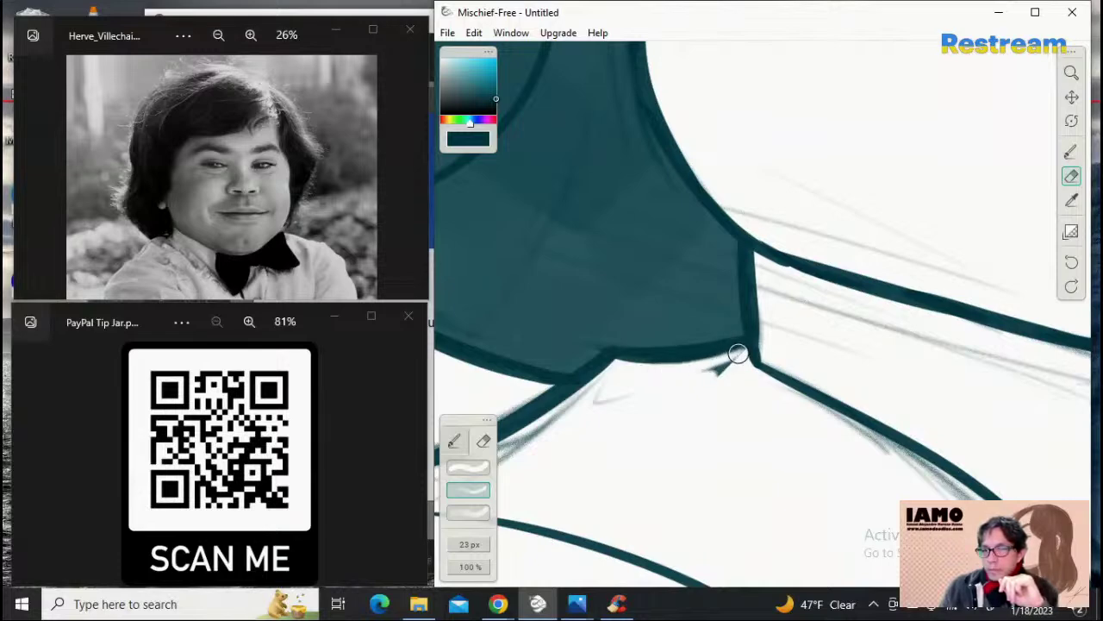
drag(737, 354, 716, 369)
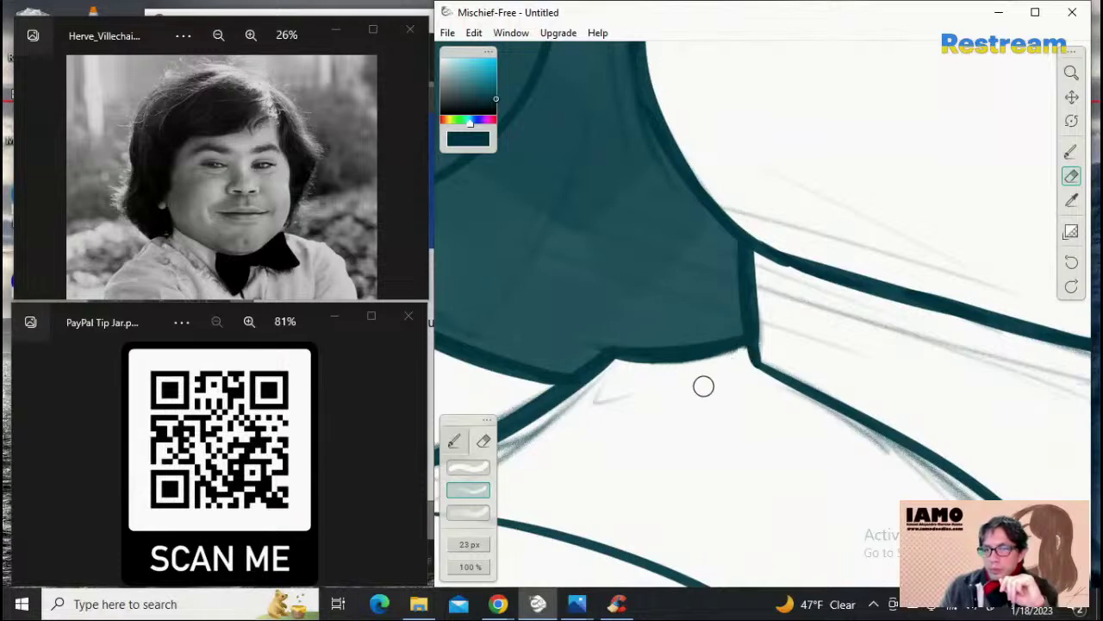
Step: Erase the stray sketch lines along the upper edge of the bow tie's right wing with the 23 px eraser at 100% opacity
click(1071, 72)
drag(917, 159, 512, 340)
drag(888, 205, 995, 209)
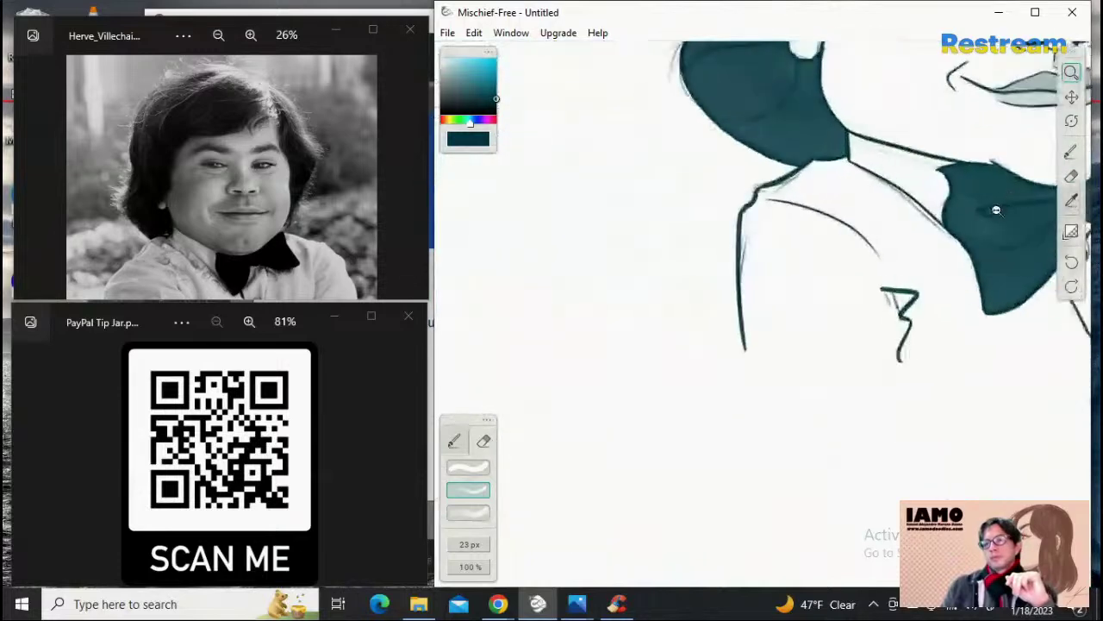
click(1072, 99)
drag(829, 215, 604, 456)
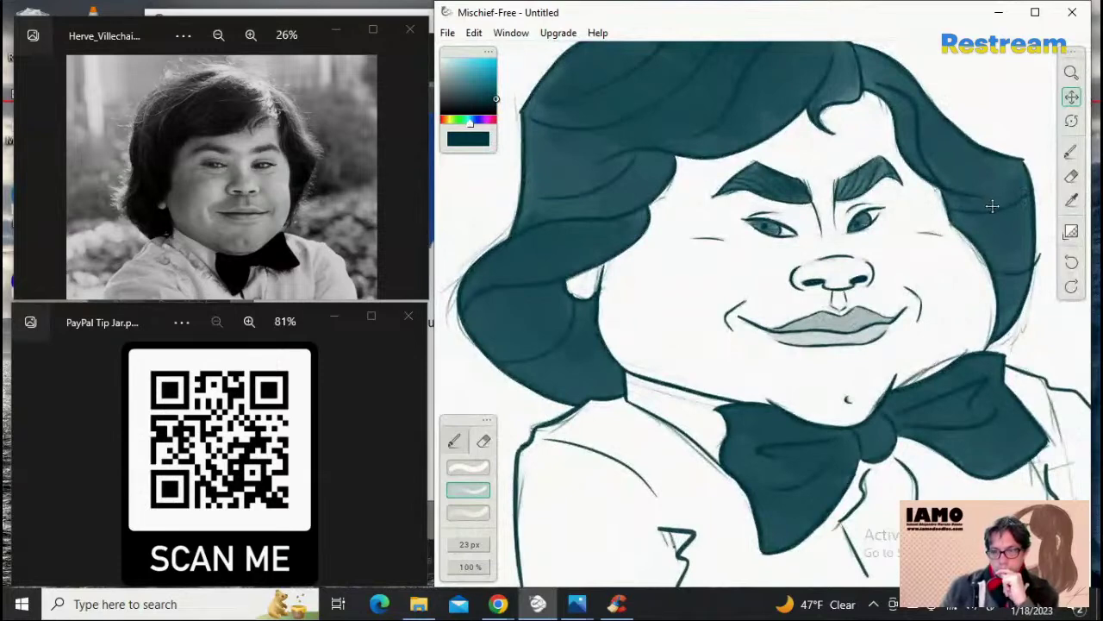
click(1072, 176)
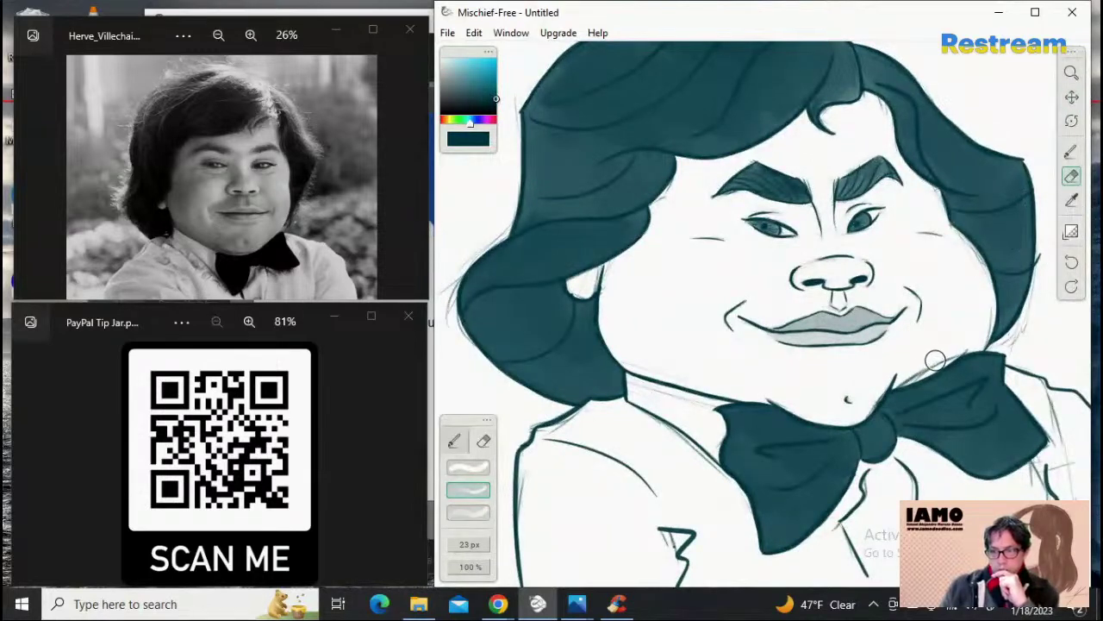
click(1071, 73)
drag(896, 392, 896, 424)
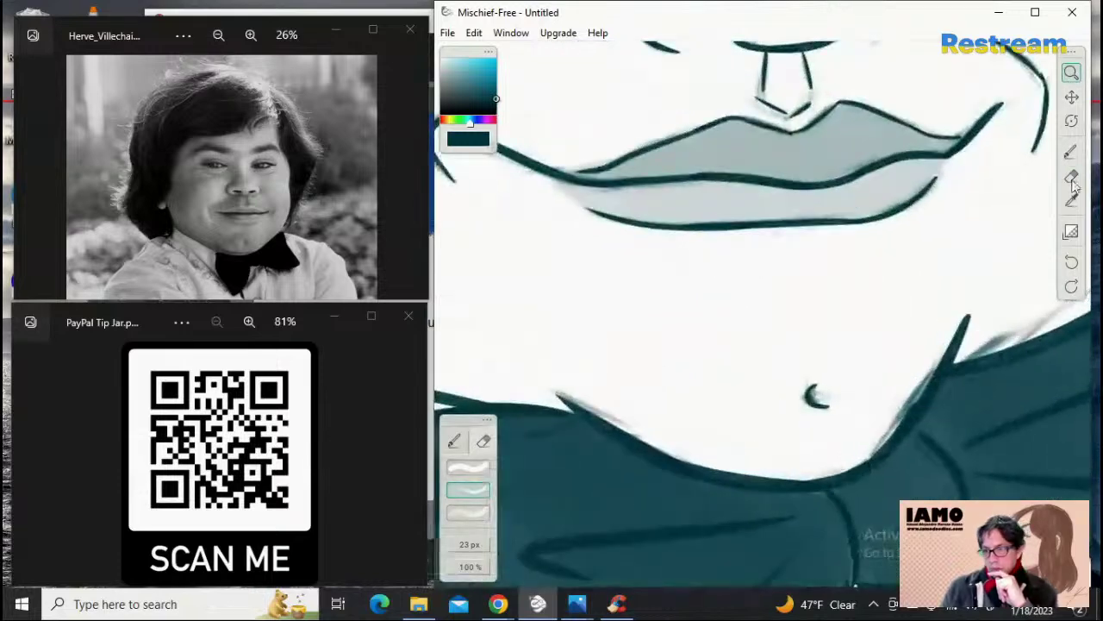
click(1072, 98)
drag(1017, 259, 599, 319)
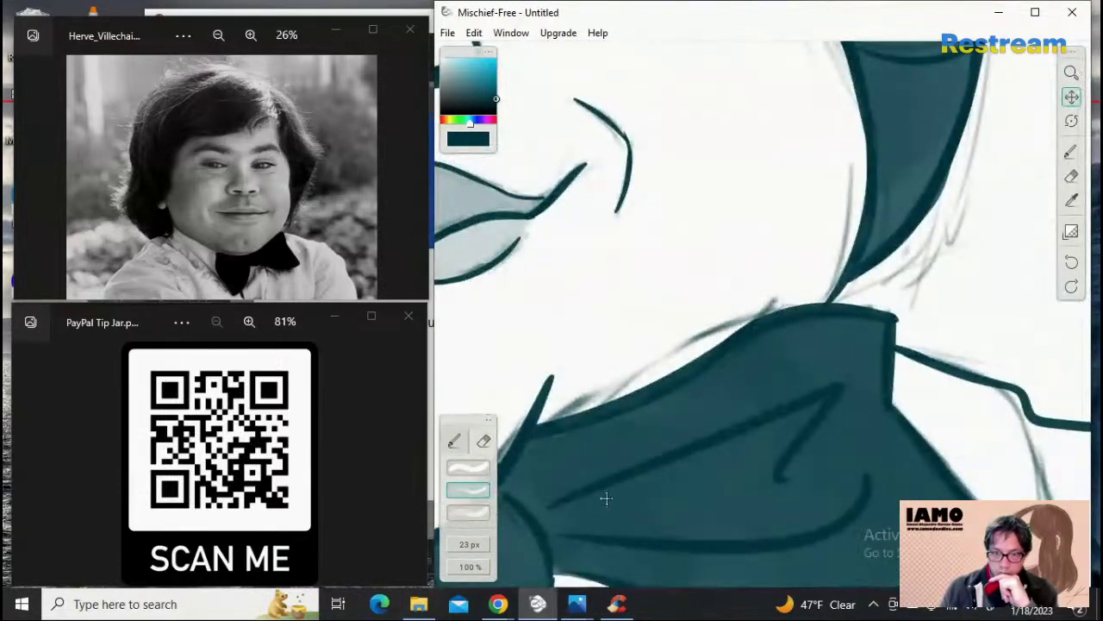
click(476, 486)
drag(655, 352, 756, 310)
mouse_move(565, 396)
mouse_down()
mouse_move(611, 395)
mouse_move(548, 410)
mouse_move(622, 383)
mouse_move(606, 395)
mouse_move(595, 393)
mouse_move(661, 364)
mouse_move(643, 365)
mouse_move(716, 317)
mouse_move(777, 295)
mouse_move(732, 323)
mouse_up()
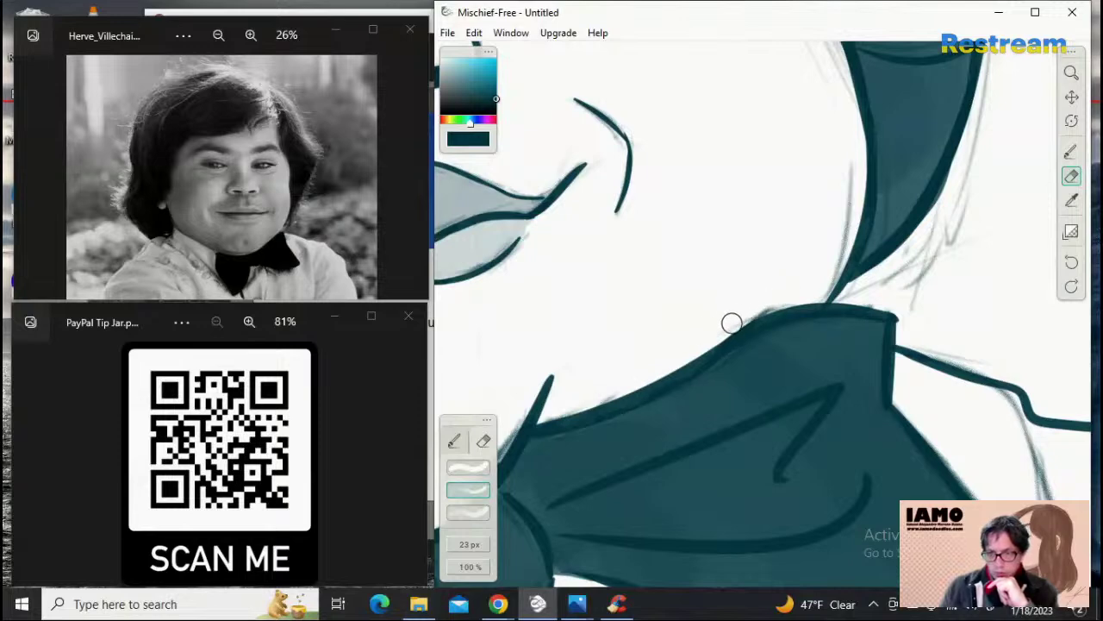
Step: Erase the faint sketch lines on the neck between jaw and collar with a small eraser, setting its opacity to 38% and 63%
click(1071, 72)
drag(867, 229, 895, 312)
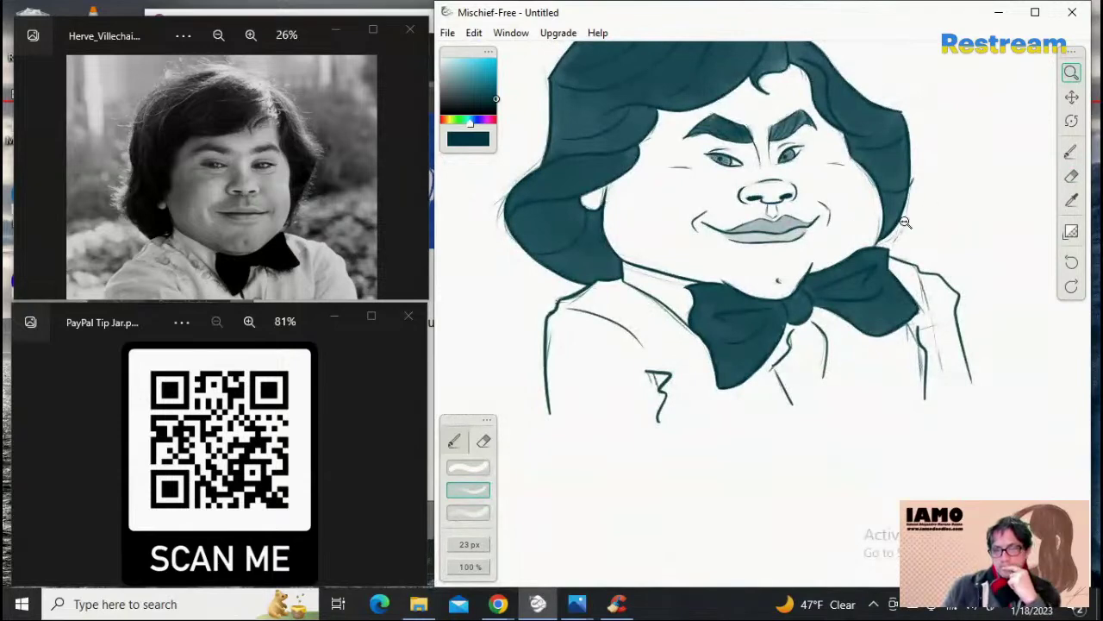
drag(828, 288, 848, 301)
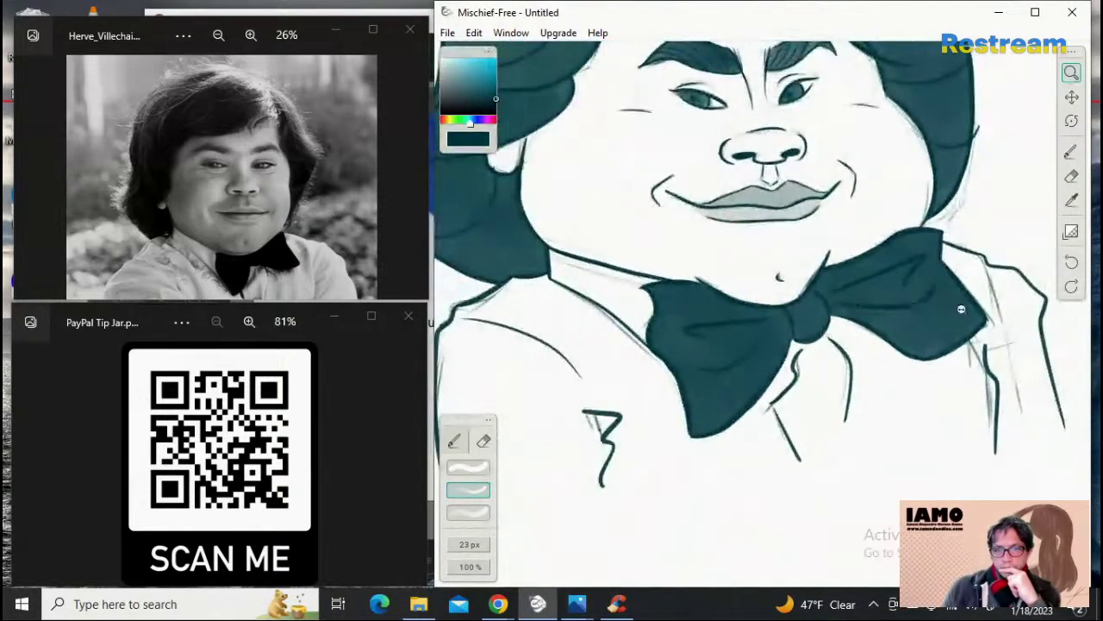
click(1072, 177)
click(457, 515)
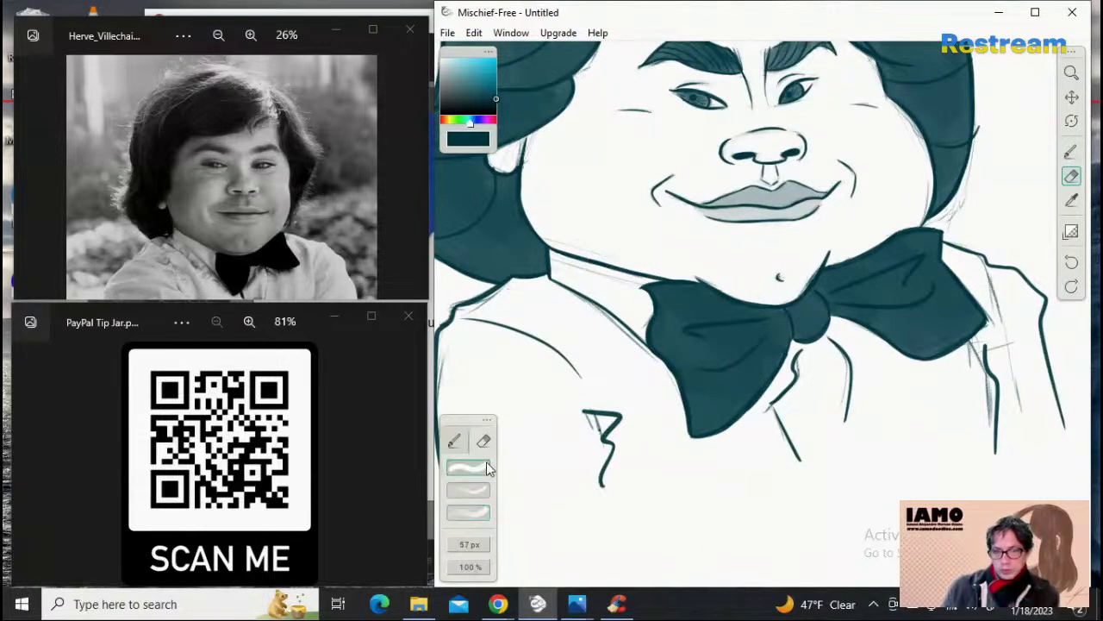
mouse_move(481, 572)
mouse_down()
mouse_move(569, 569)
mouse_move(539, 569)
mouse_up()
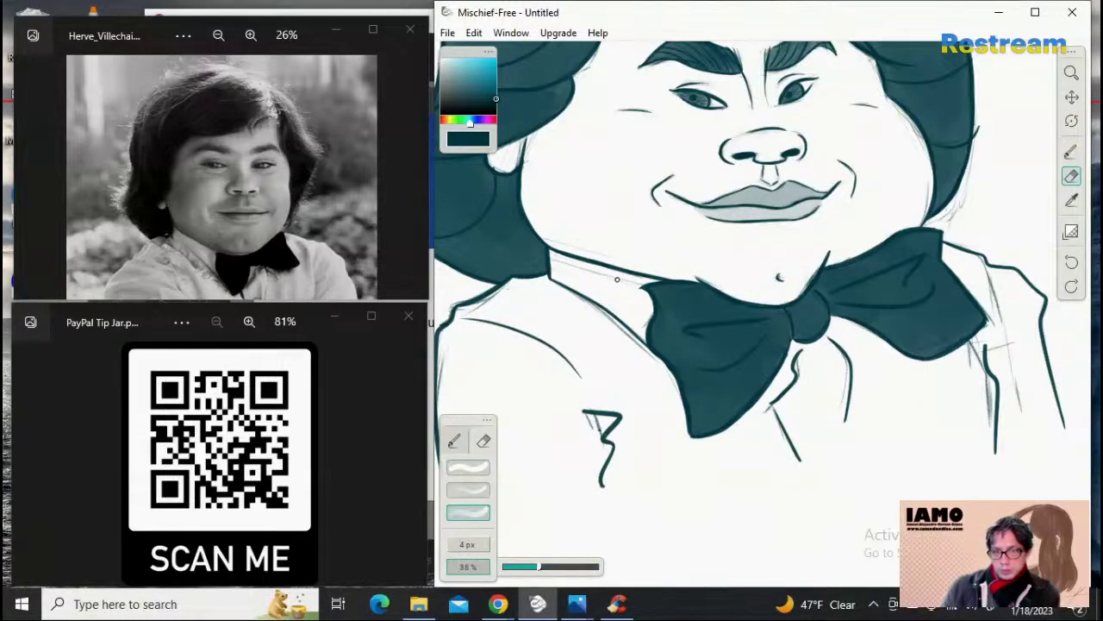
drag(558, 576, 564, 549)
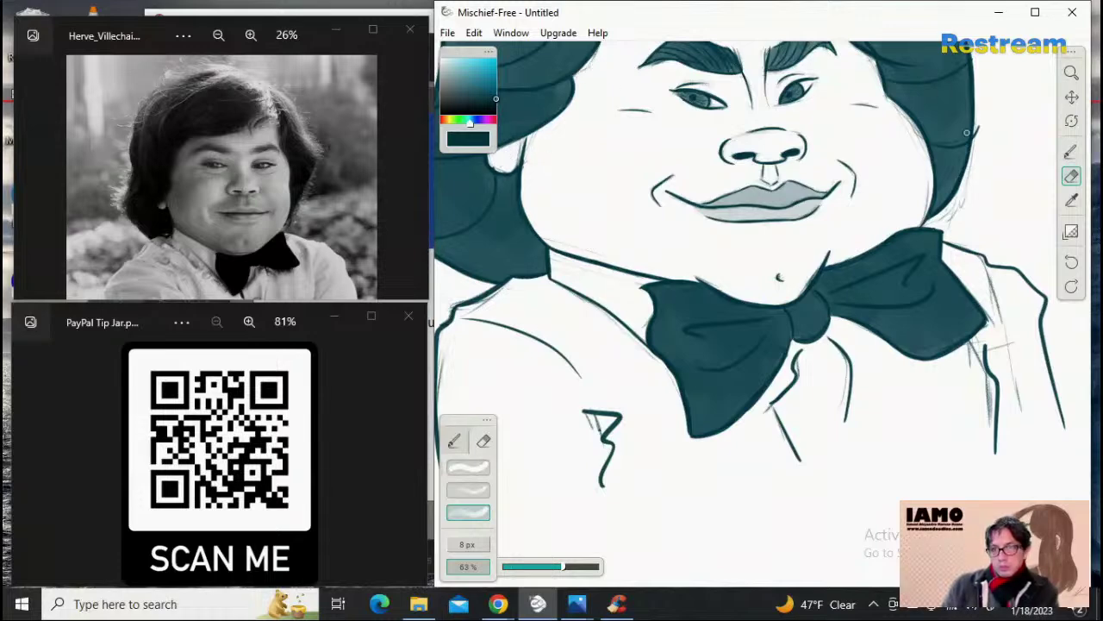
Step: Clean the sketch lines around the chin above the bow tie knot, raising the eraser from 8 to 28 px and its opacity to 81%
click(1071, 72)
drag(843, 274, 986, 268)
click(1071, 176)
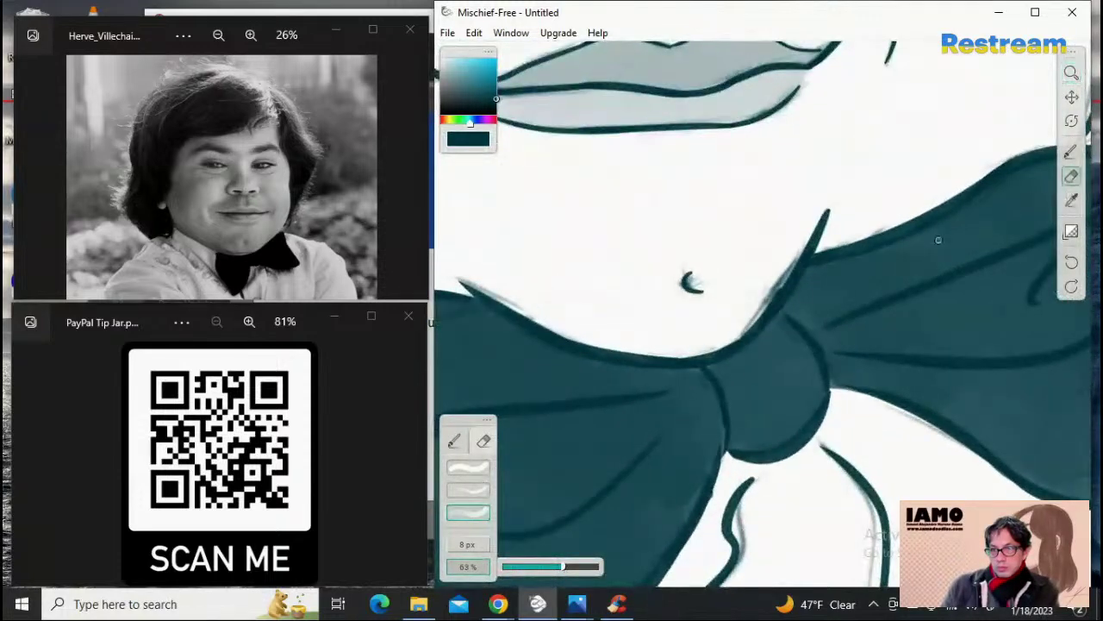
mouse_move(758, 290)
mouse_down()
mouse_move(747, 313)
mouse_move(770, 300)
mouse_move(786, 276)
mouse_move(759, 311)
mouse_move(794, 254)
mouse_up()
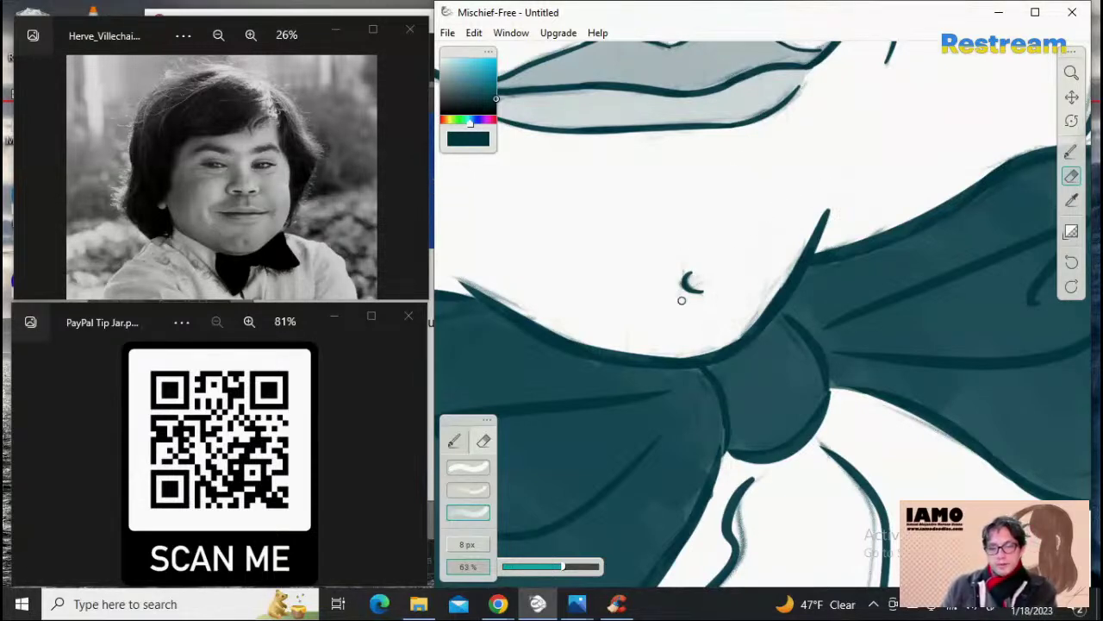
drag(553, 571, 582, 567)
key(bracketright)
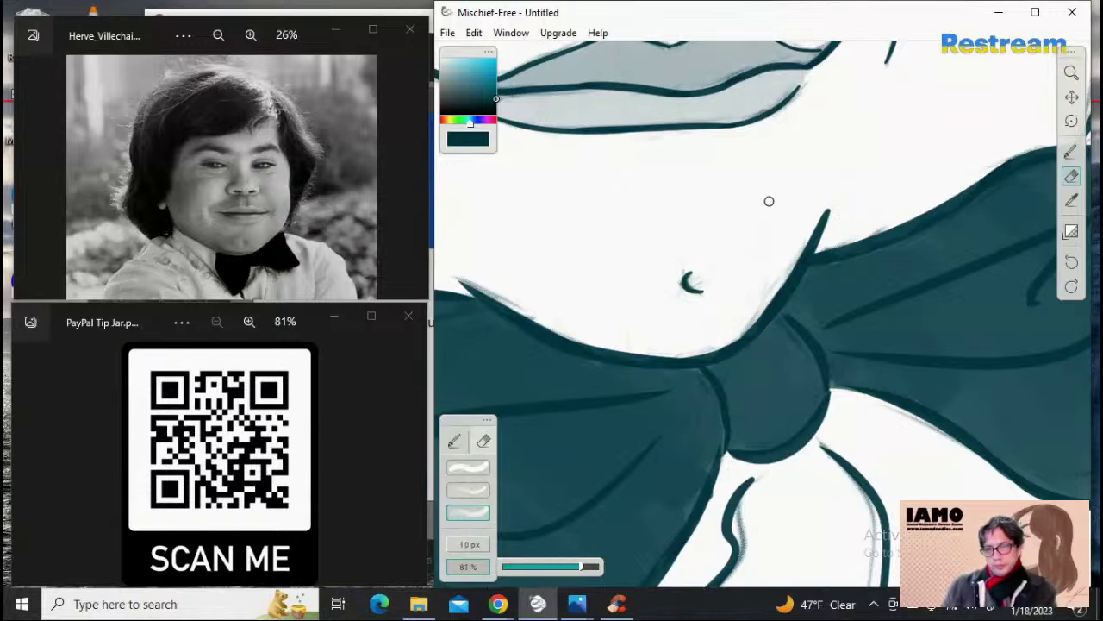
key(bracketright)
key(bracketright)
key(bracketright)
key(bracketright)
key(bracketright)
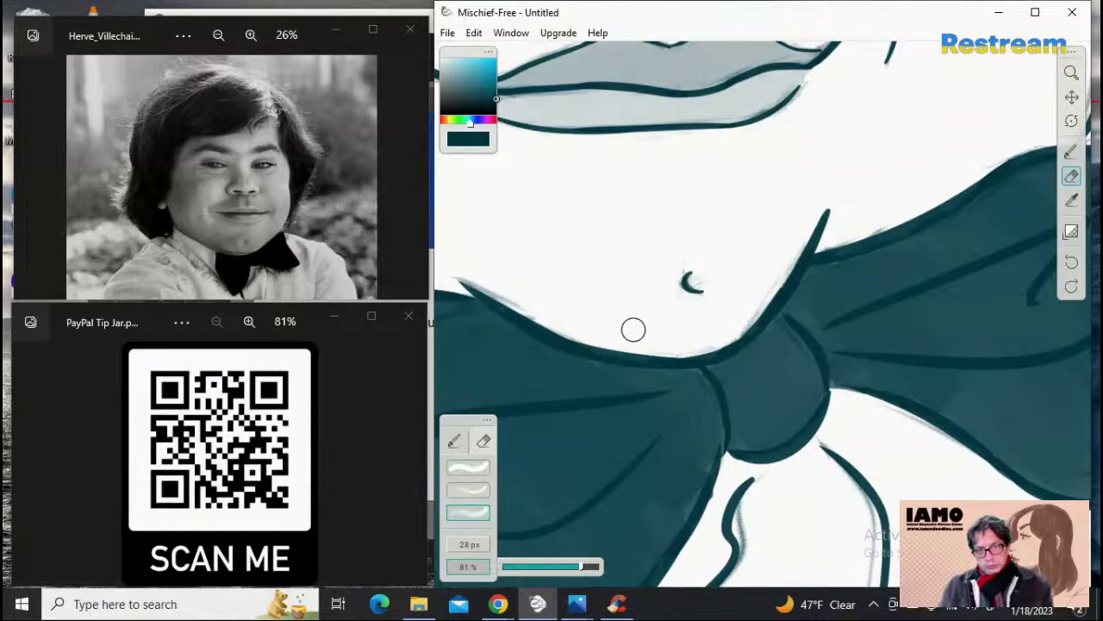
Step: Look over the whole caricature from collar to hair, focusing on the eyes, nose and mouth
click(1069, 73)
drag(846, 192, 758, 204)
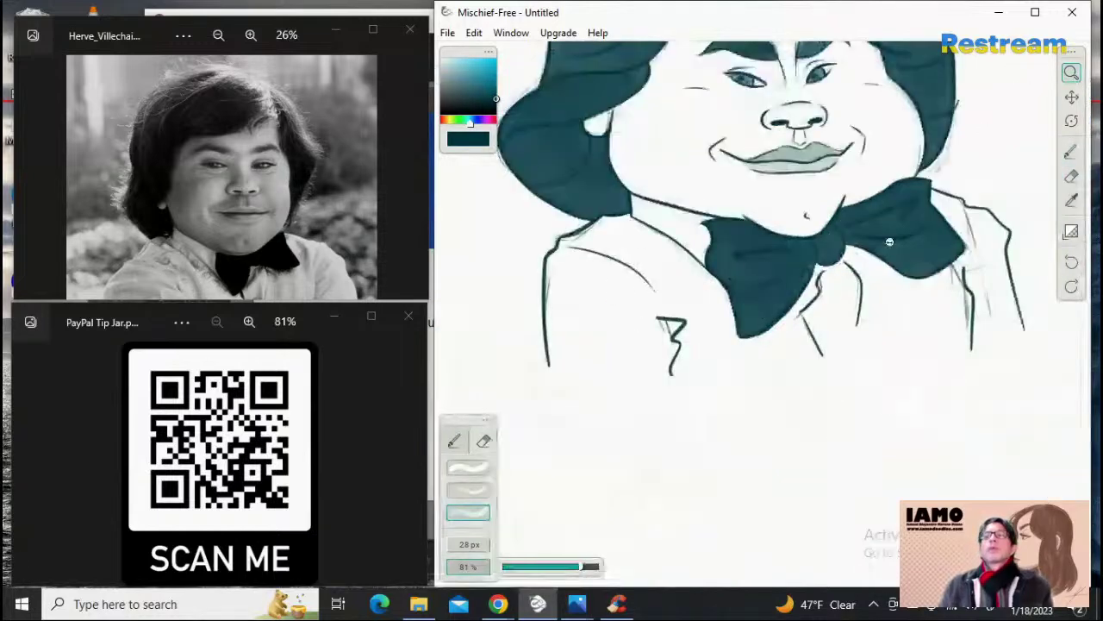
click(1071, 97)
drag(888, 99, 860, 230)
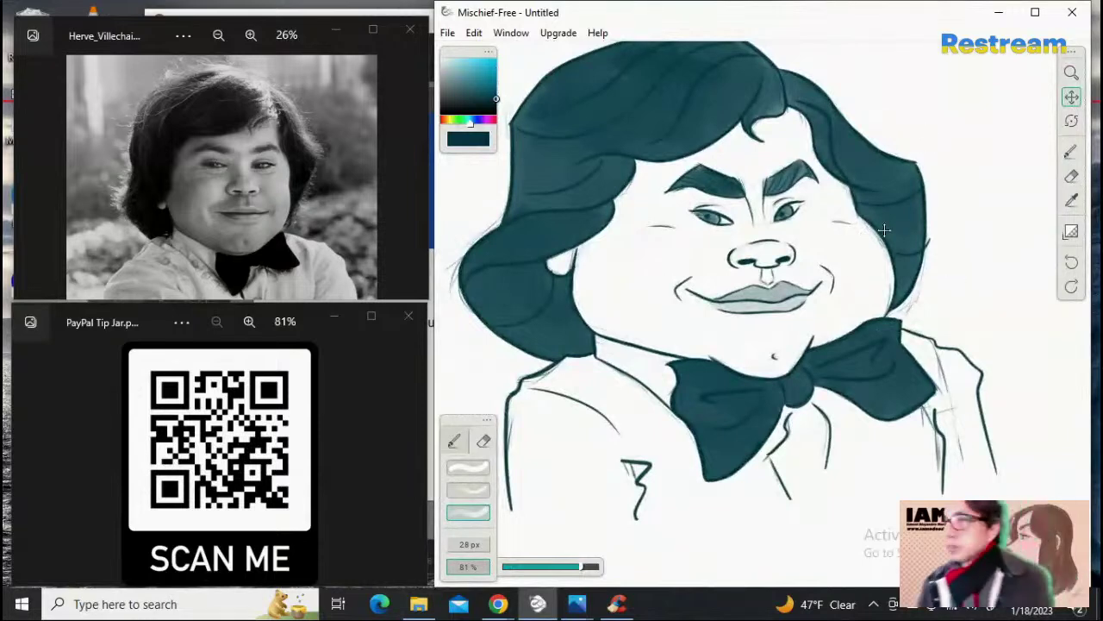
click(1071, 72)
drag(888, 181, 978, 193)
click(886, 200)
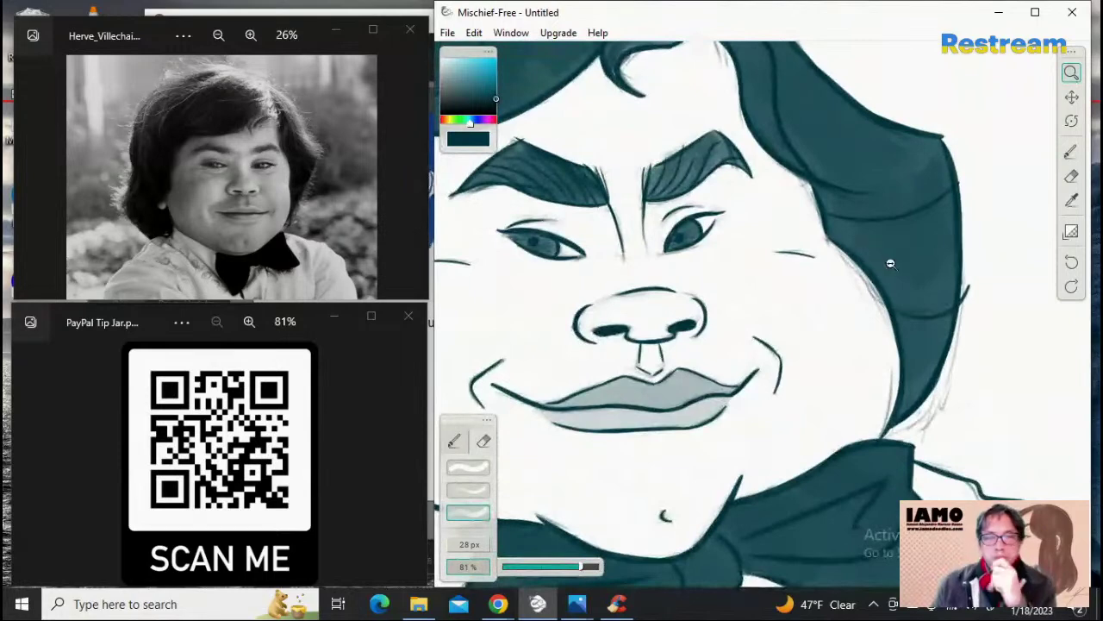
click(1071, 97)
drag(853, 257, 978, 209)
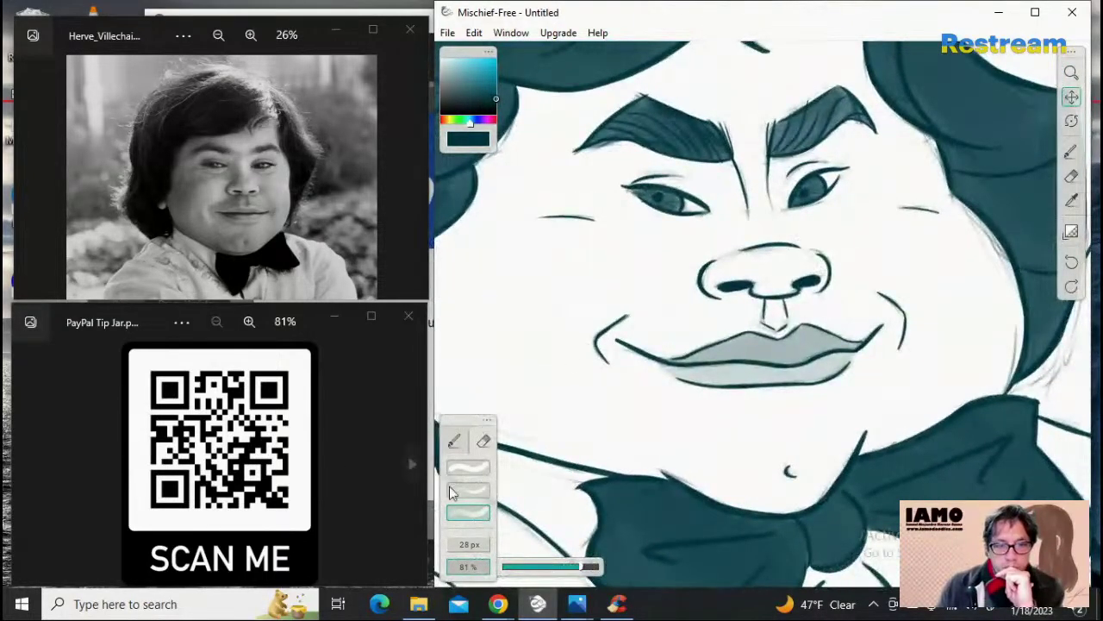
Step: Shade the left side and underside of the nose with the 11 px brush at 50% opacity
click(453, 443)
drag(485, 570, 562, 571)
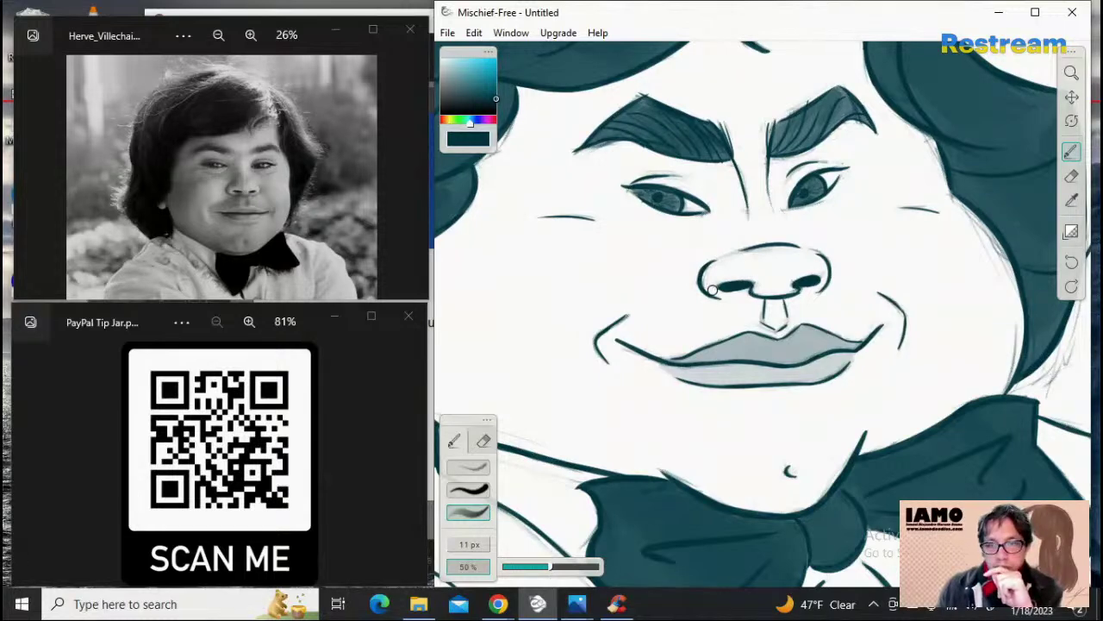
mouse_move(712, 290)
mouse_down()
mouse_move(802, 296)
mouse_move(704, 279)
mouse_move(727, 293)
mouse_move(744, 286)
mouse_move(723, 291)
mouse_move(706, 279)
mouse_move(708, 289)
mouse_move(748, 294)
mouse_move(705, 276)
mouse_move(723, 297)
mouse_move(743, 292)
mouse_move(712, 287)
mouse_move(704, 271)
mouse_move(714, 291)
mouse_move(799, 295)
mouse_up()
key(ctrl+z)
key(ctrl+z)
key(ctrl+z)
key(ctrl+z)
mouse_move(711, 270)
mouse_down()
mouse_move(746, 299)
mouse_move(798, 291)
mouse_up()
key(ctrl+z)
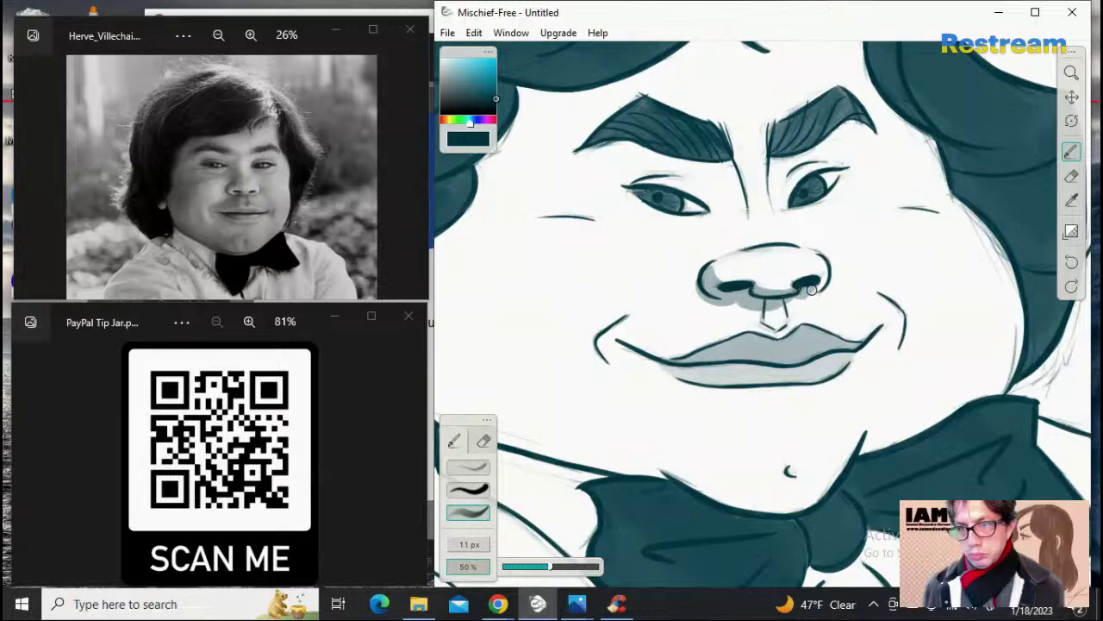
key(ctrl+z)
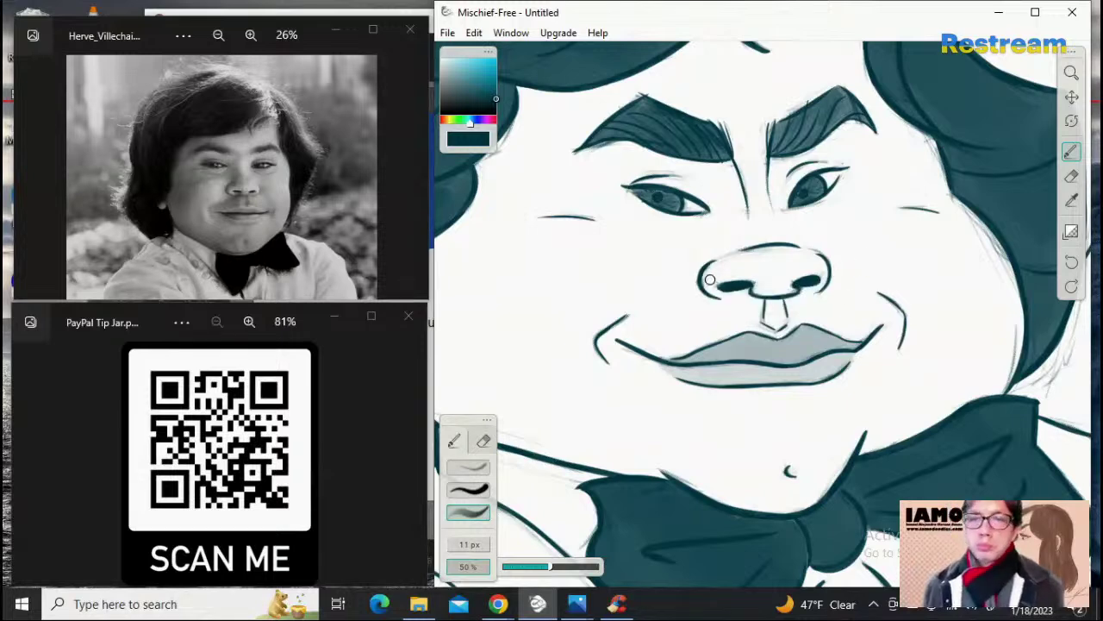
mouse_move(708, 269)
mouse_down()
mouse_move(735, 287)
mouse_move(716, 293)
mouse_move(748, 288)
mouse_move(715, 263)
mouse_move(707, 285)
mouse_move(729, 300)
mouse_move(820, 281)
mouse_up()
key(ctrl+z)
key(ctrl+z)
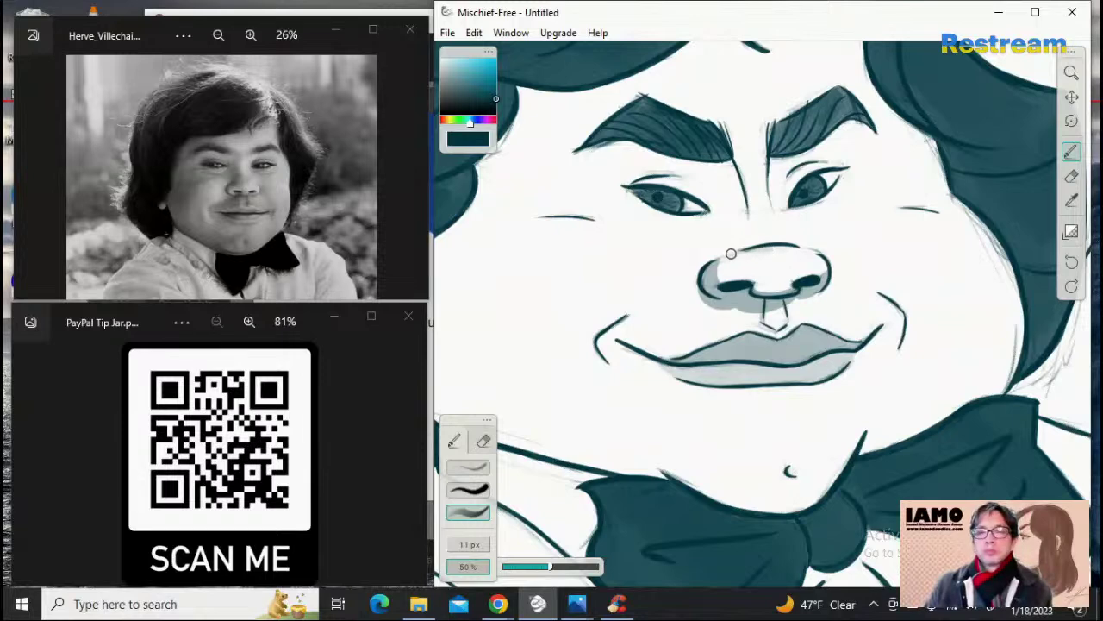
drag(731, 253, 741, 216)
key(ctrl+z)
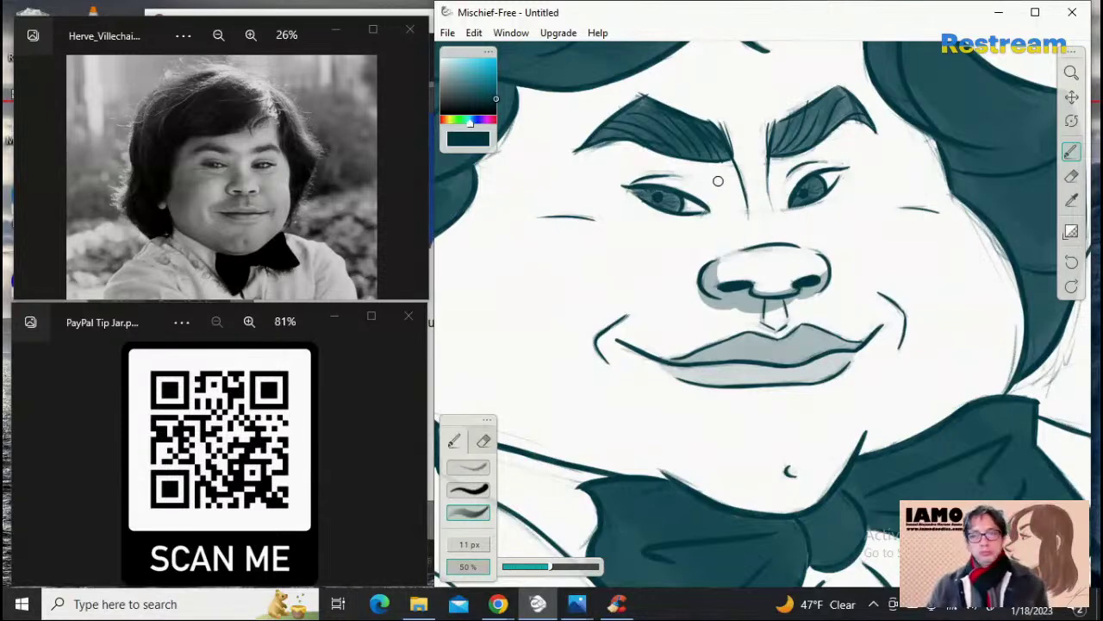
mouse_move(724, 160)
mouse_down()
mouse_move(741, 201)
mouse_move(735, 254)
mouse_move(730, 241)
mouse_up()
key(ctrl+z)
key(ctrl+z)
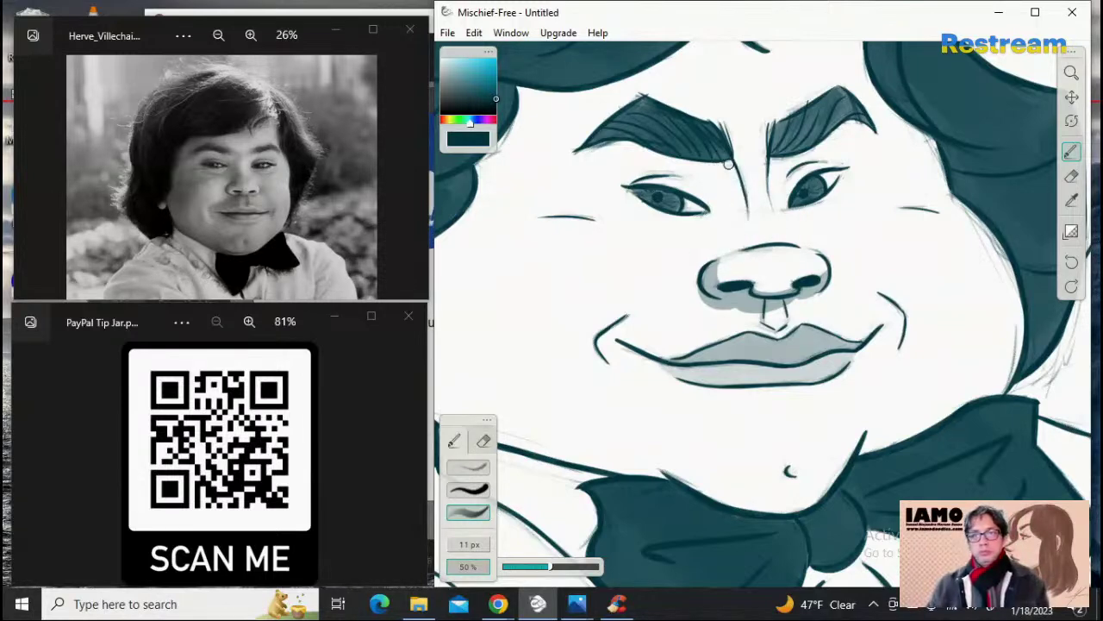
drag(730, 161, 734, 225)
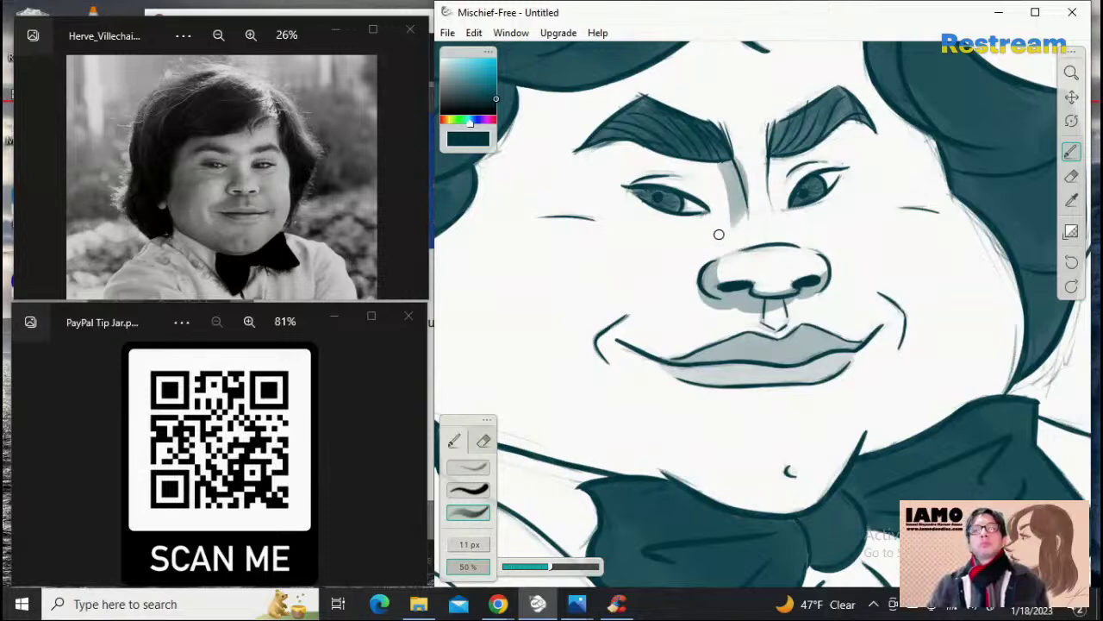
drag(744, 222, 729, 256)
key(ctrl+z)
mouse_move(743, 219)
mouse_down()
mouse_move(729, 254)
mouse_move(766, 237)
mouse_move(736, 219)
mouse_move(727, 251)
mouse_move(760, 229)
mouse_move(725, 254)
mouse_up()
key(ctrl+z)
key(ctrl+z)
key(ctrl+z)
key(ctrl+z)
drag(720, 164, 727, 248)
key(ctrl+z)
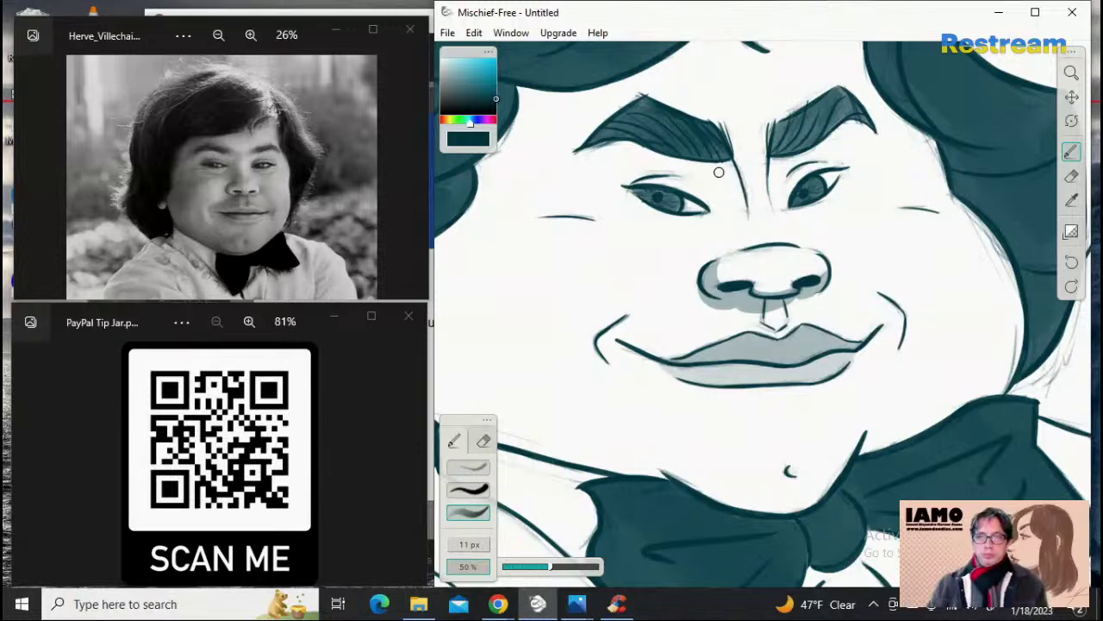
Step: Shade the left side of the nose bridge from the inner end of the left eyebrow down to the nose
mouse_move(721, 165)
mouse_down()
mouse_move(741, 244)
mouse_move(709, 222)
mouse_move(724, 168)
mouse_move(701, 244)
mouse_move(731, 181)
mouse_move(741, 255)
mouse_up()
key(ctrl+z)
key(ctrl+z)
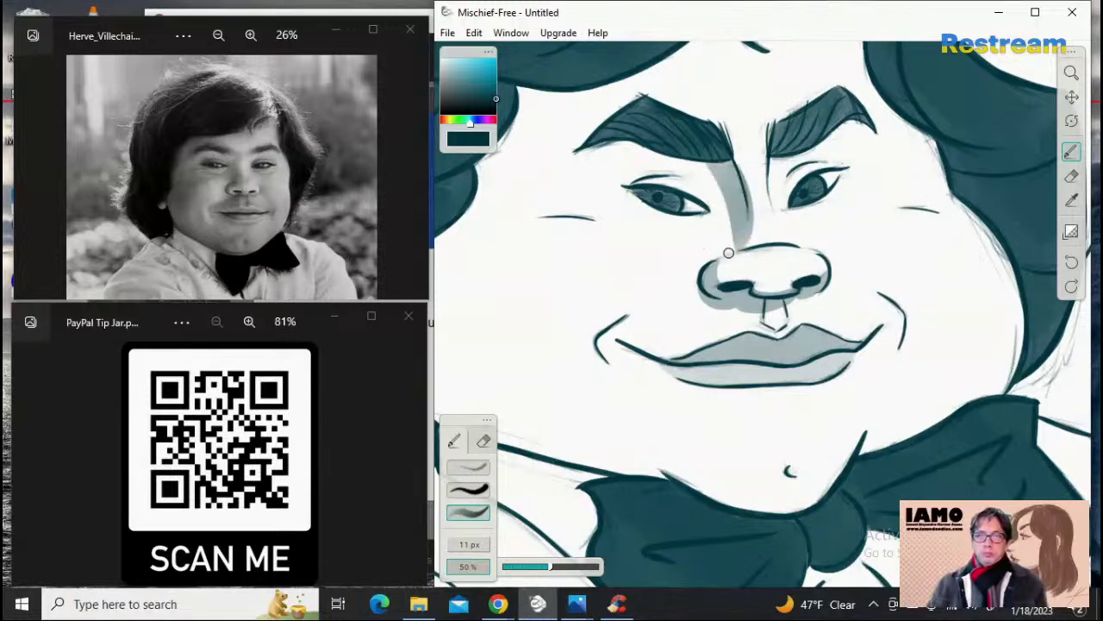
key(ctrl+z)
mouse_move(726, 162)
mouse_down()
mouse_move(746, 247)
mouse_move(730, 218)
mouse_move(732, 177)
mouse_move(739, 252)
mouse_up()
key(ctrl+z)
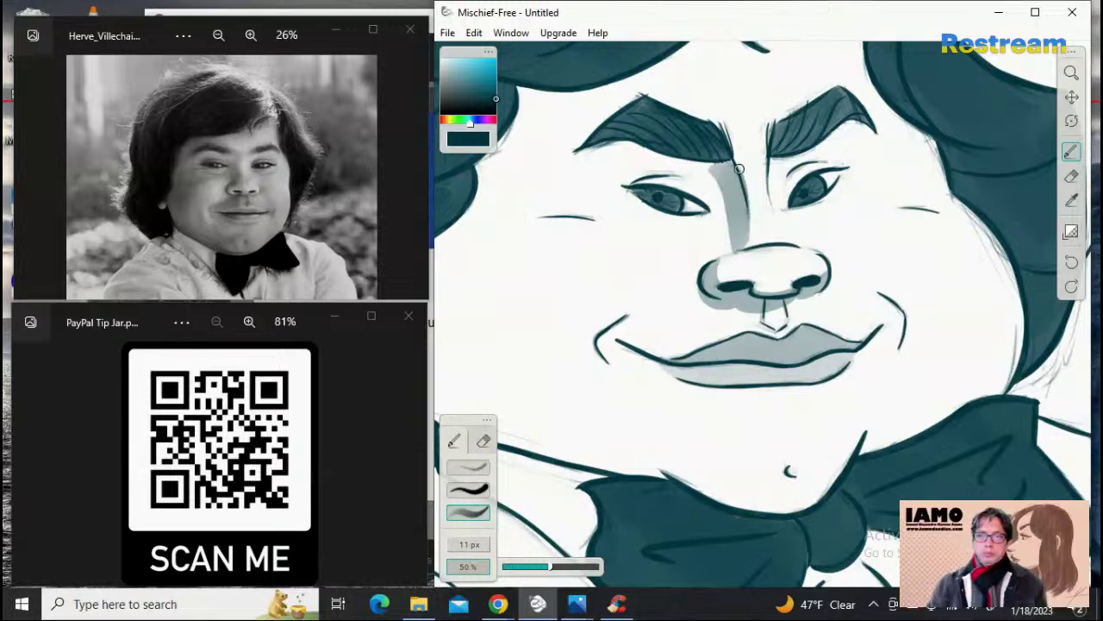
Step: Add soft shadow strokes along the lower edges of both eyebrows with the 11 px brush at 50% opacity
mouse_move(717, 168)
mouse_down()
mouse_move(619, 109)
mouse_move(679, 157)
mouse_move(580, 152)
mouse_move(628, 144)
mouse_move(679, 160)
mouse_move(714, 150)
mouse_move(657, 134)
mouse_move(820, 137)
mouse_move(816, 148)
mouse_move(773, 152)
mouse_move(843, 122)
mouse_up()
key(ctrl+z)
key(ctrl+z)
mouse_move(769, 164)
mouse_down()
mouse_move(800, 163)
mouse_move(852, 105)
mouse_move(776, 161)
mouse_move(793, 164)
mouse_move(853, 110)
mouse_up()
key(ctrl+z)
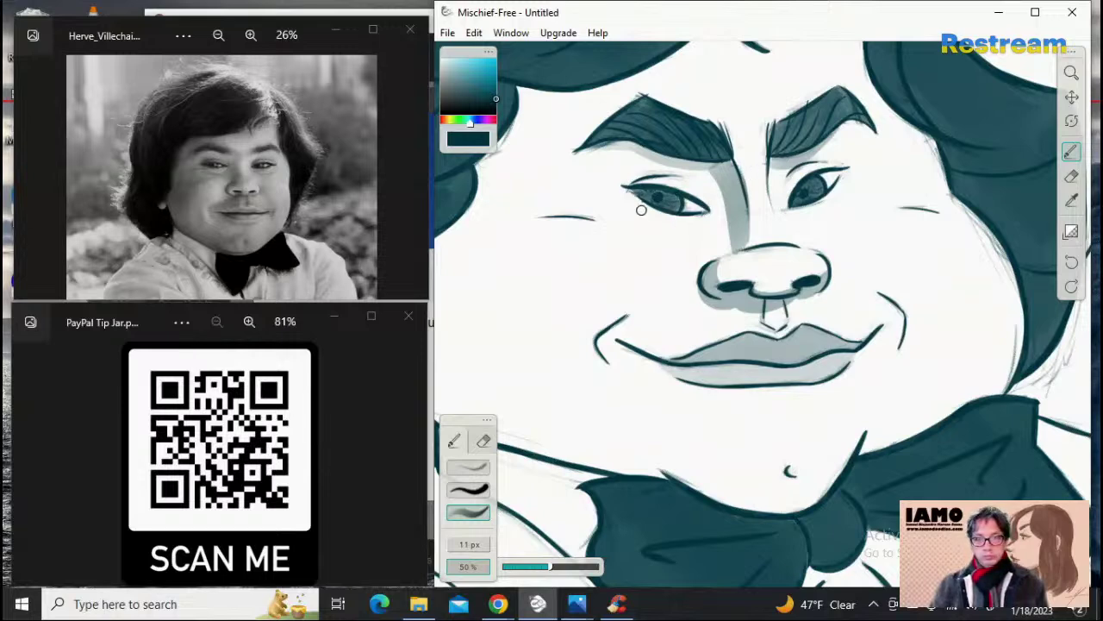
Step: Paint a light curved shadow beneath each eye with the same semi-transparent brush
drag(641, 211, 720, 199)
key(ctrl+z)
key(ctrl+z)
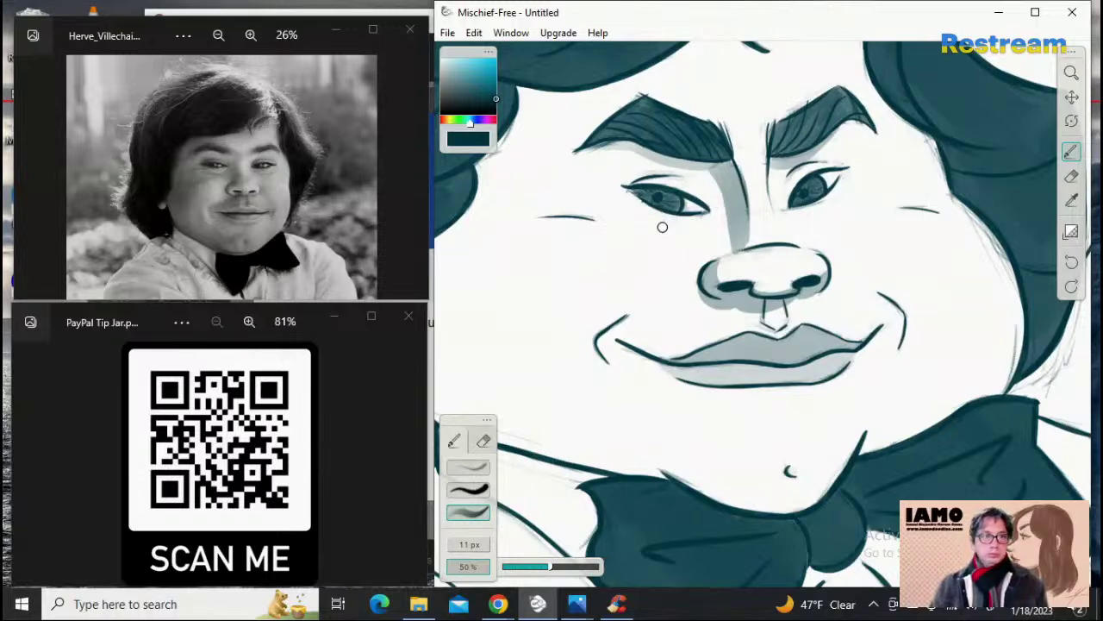
drag(638, 213, 696, 222)
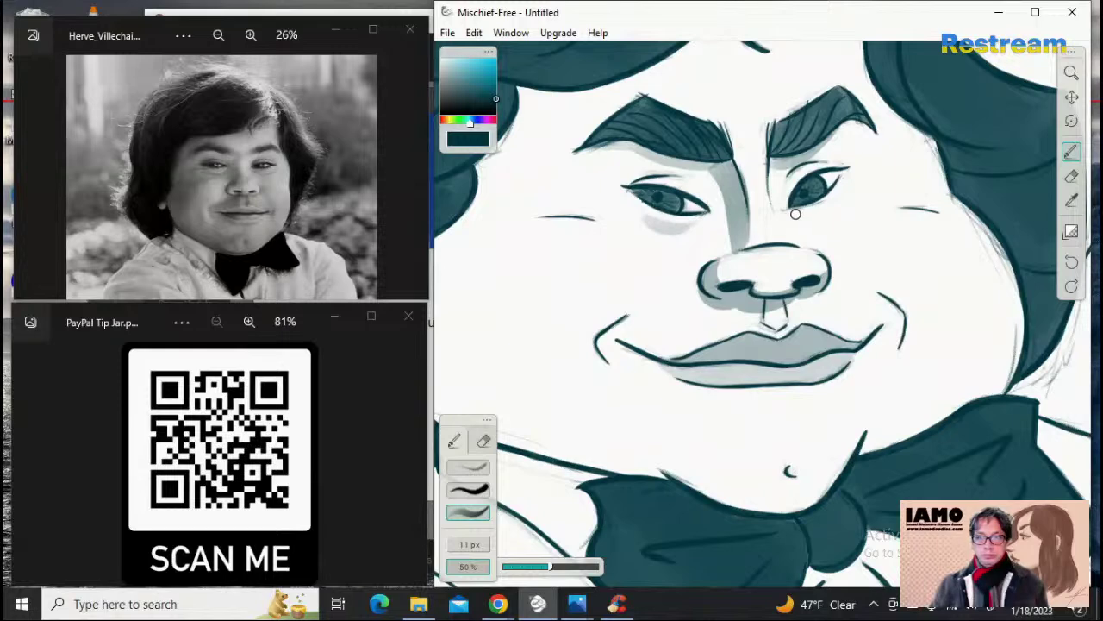
drag(795, 214, 841, 195)
key(ctrl+z)
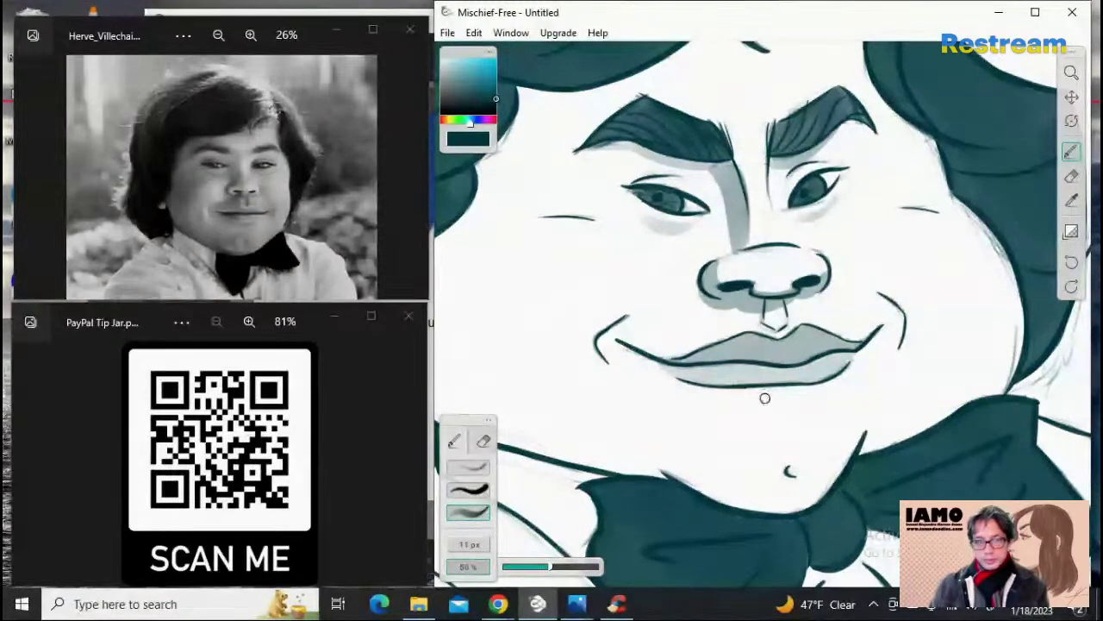
Step: Shade a thin band directly beneath the lower lip, redoing the stroke until it follows the lip's outline
mouse_move(726, 396)
mouse_down()
mouse_move(846, 379)
mouse_move(862, 392)
mouse_move(753, 398)
mouse_move(817, 386)
mouse_up()
key(ctrl+z)
key(ctrl+z)
key(ctrl+z)
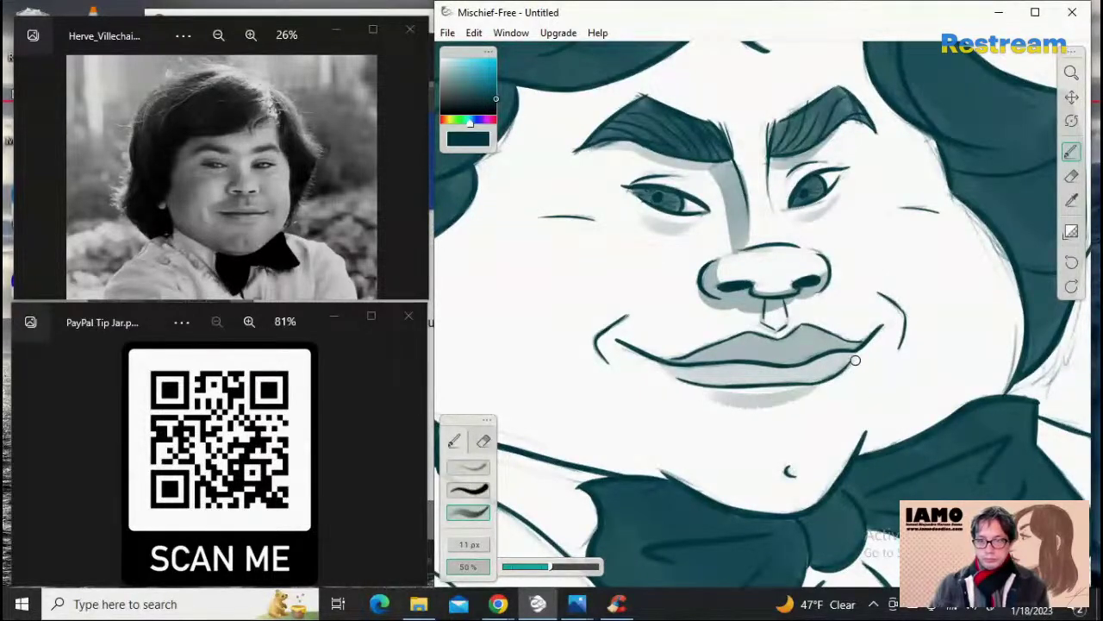
key(ctrl+z)
drag(701, 399, 815, 387)
key(ctrl+z)
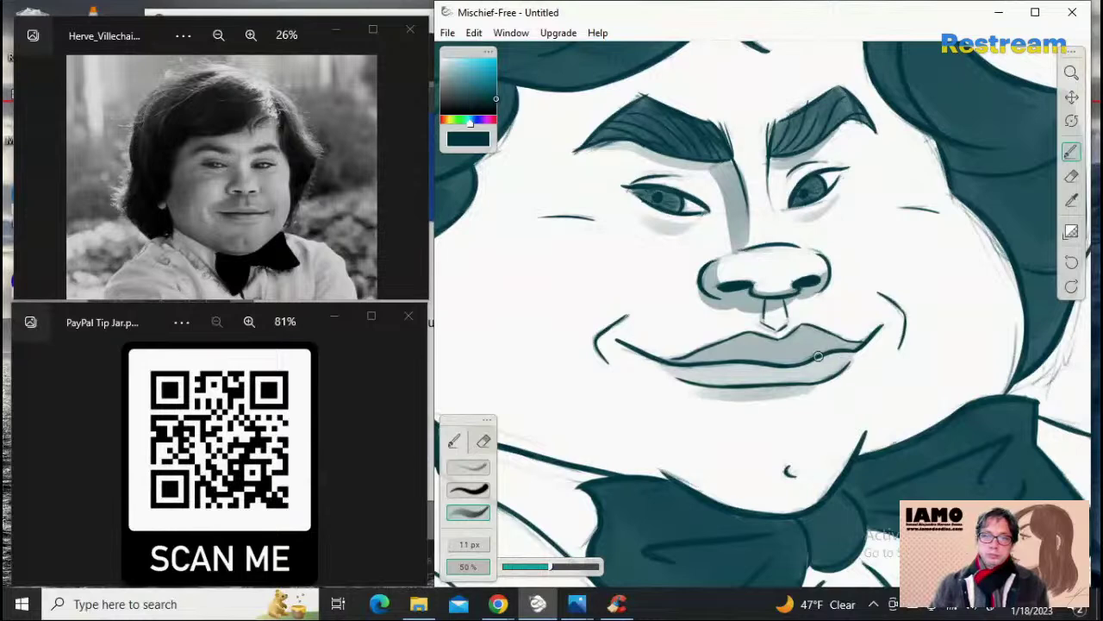
key(ctrl+z)
drag(695, 390, 819, 387)
key(ctrl+z)
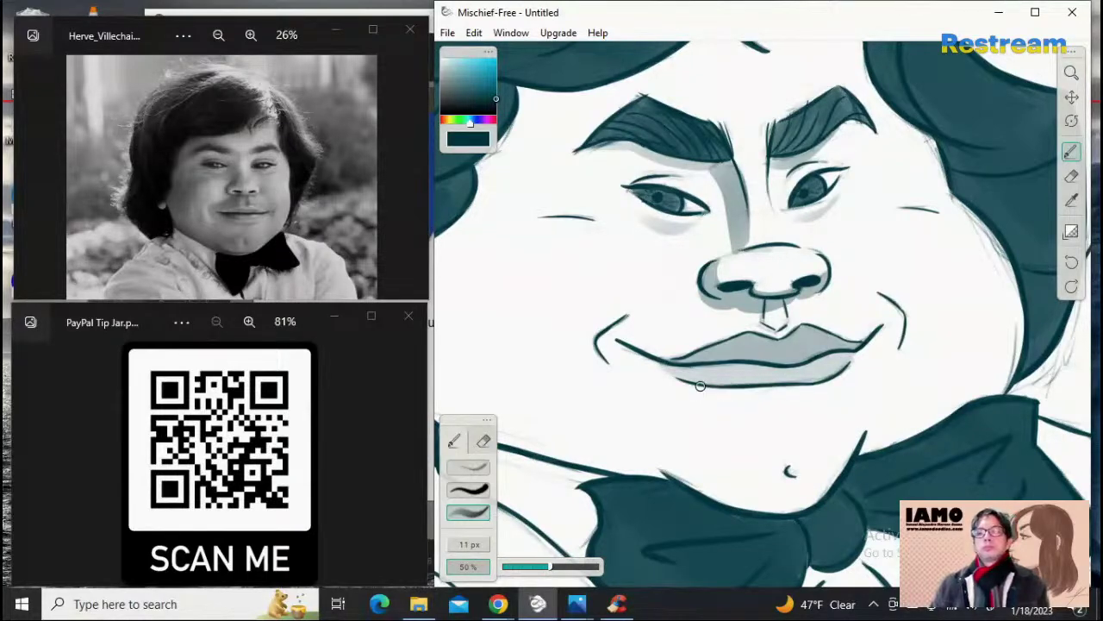
drag(701, 387, 843, 379)
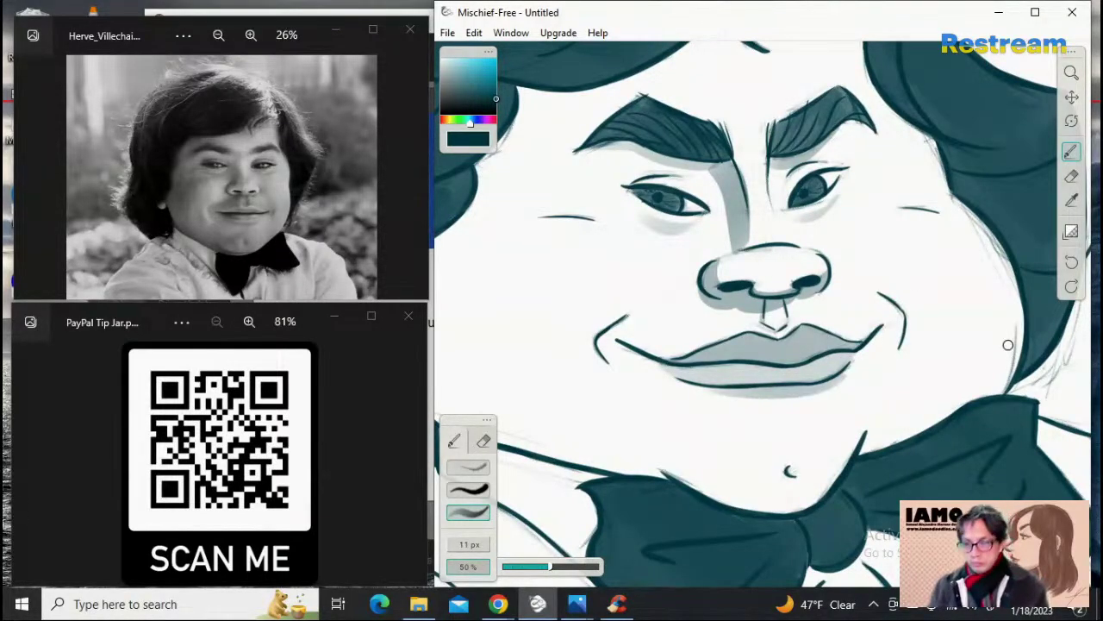
Step: Shade along the inner sides of the smile creases at both corners of the mouth
mouse_move(630, 320)
mouse_down()
mouse_move(603, 334)
mouse_move(612, 356)
mouse_up()
key(ctrl+z)
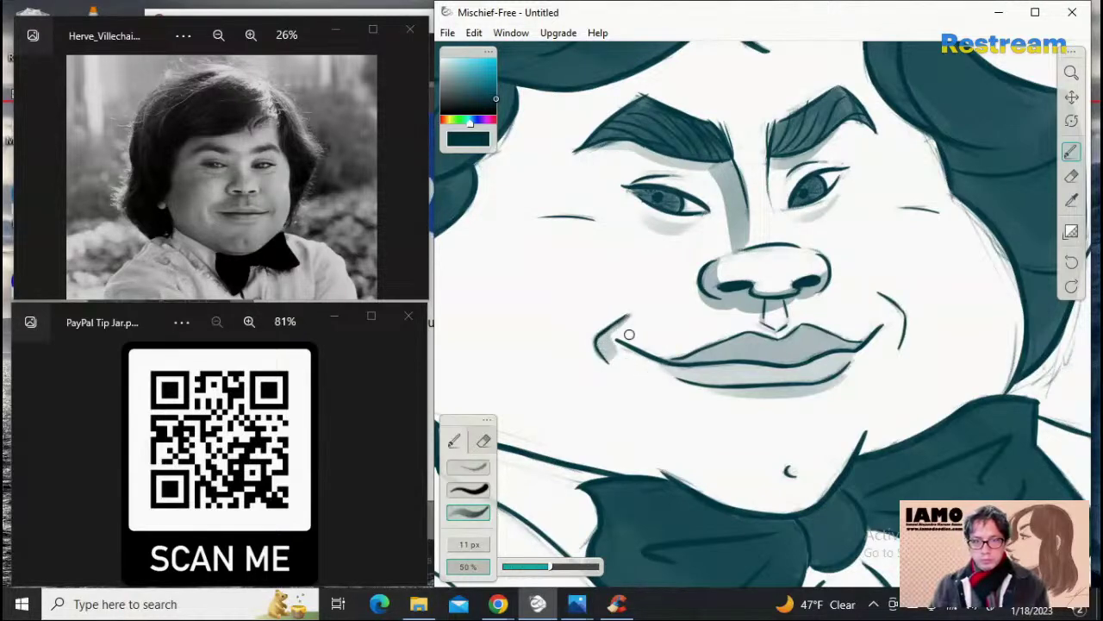
key(ctrl+z)
mouse_move(627, 319)
mouse_down()
mouse_move(612, 328)
mouse_move(609, 366)
mouse_up()
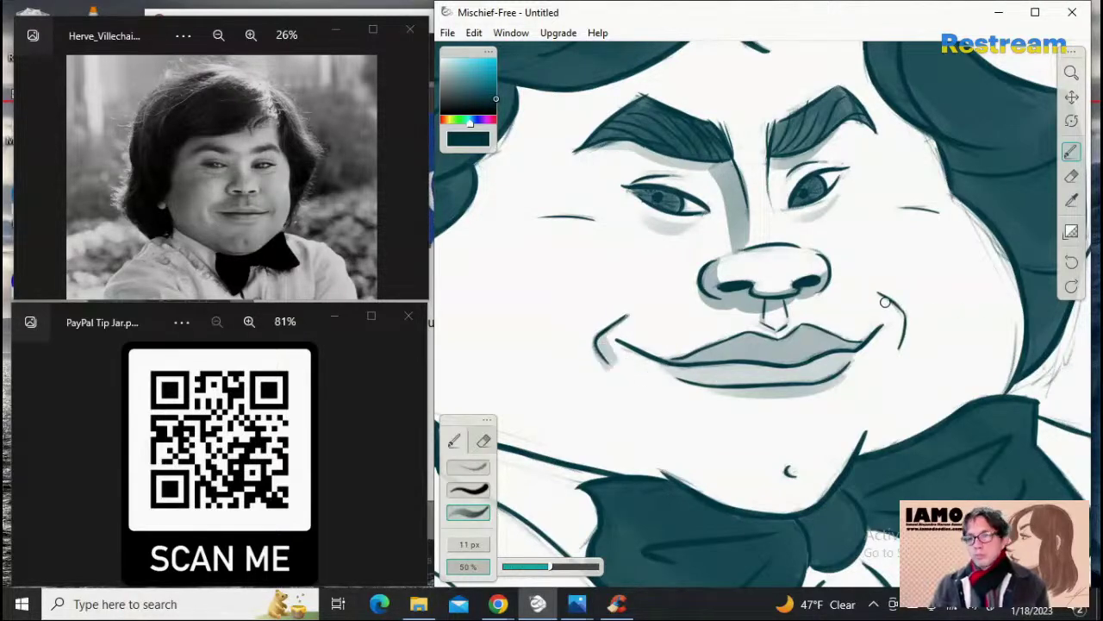
drag(877, 295, 892, 308)
key(ctrl+z)
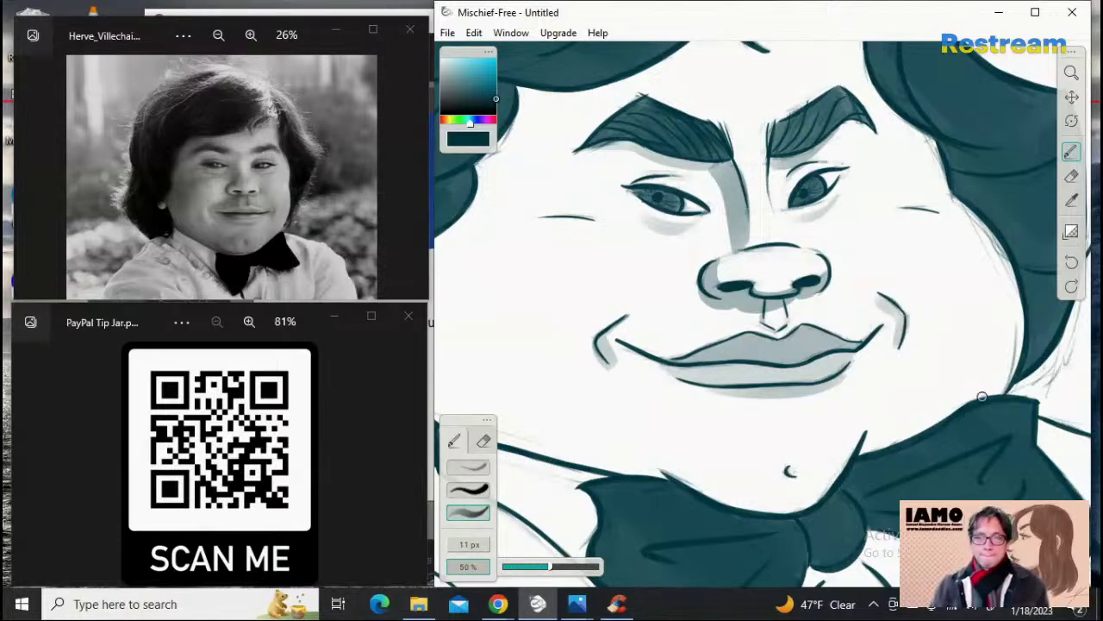
Step: Add light shadow strokes under the short cheek lines on both sides of the face
drag(536, 216, 597, 222)
key(ctrl+z)
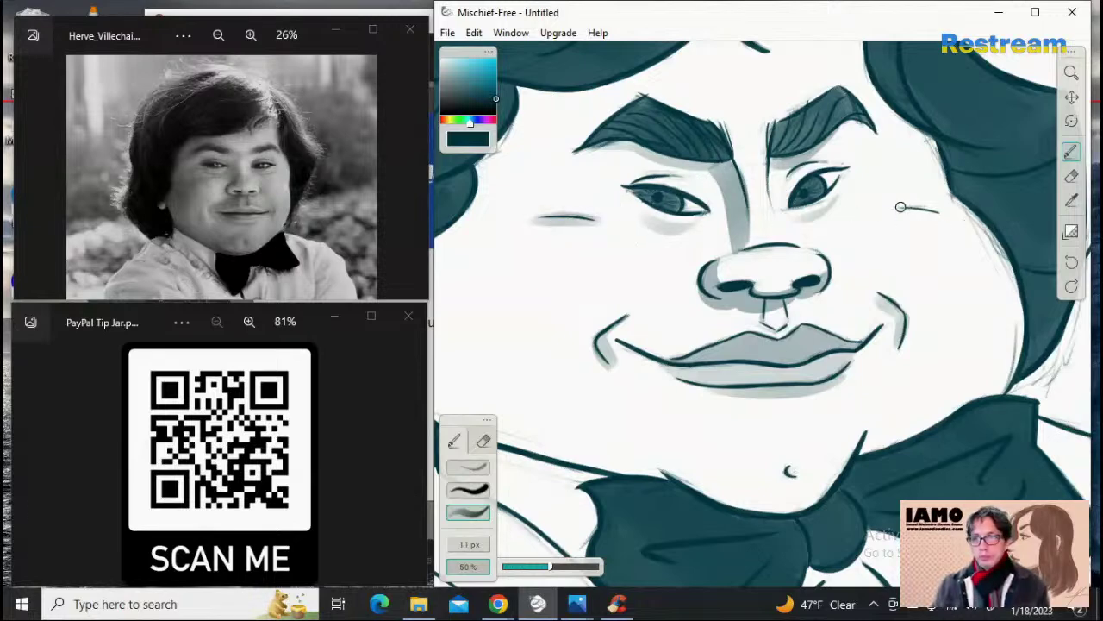
drag(898, 208, 964, 214)
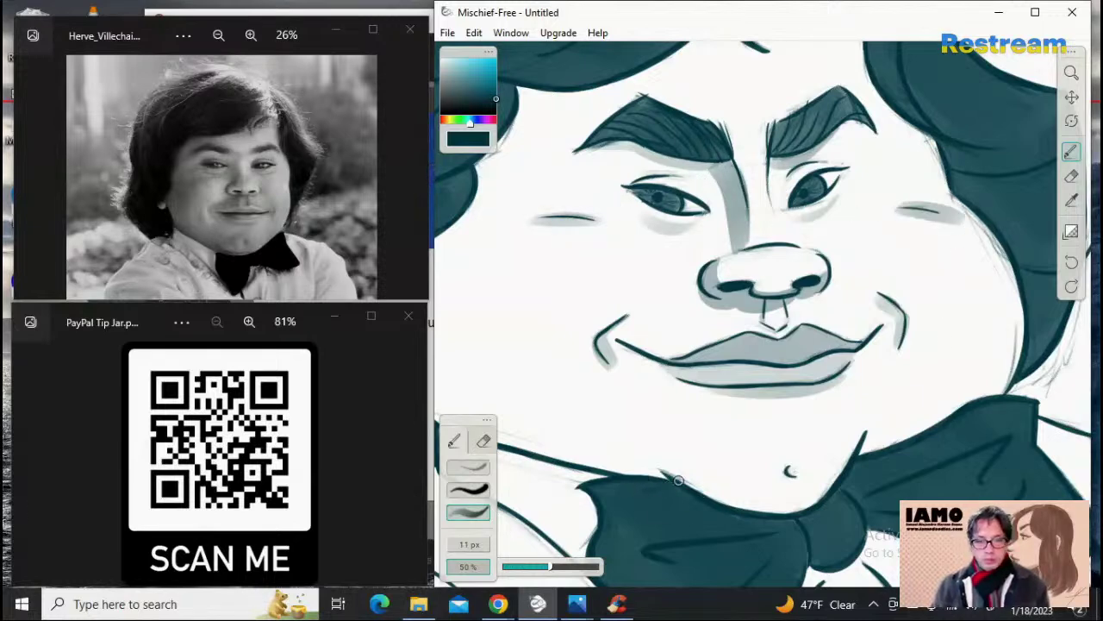
Step: Shade the lower edge of the chin just above the bow tie, following the curve of its outline
mouse_move(667, 468)
mouse_down()
mouse_move(698, 495)
mouse_move(796, 517)
mouse_up()
key(ctrl+z)
key(ctrl+z)
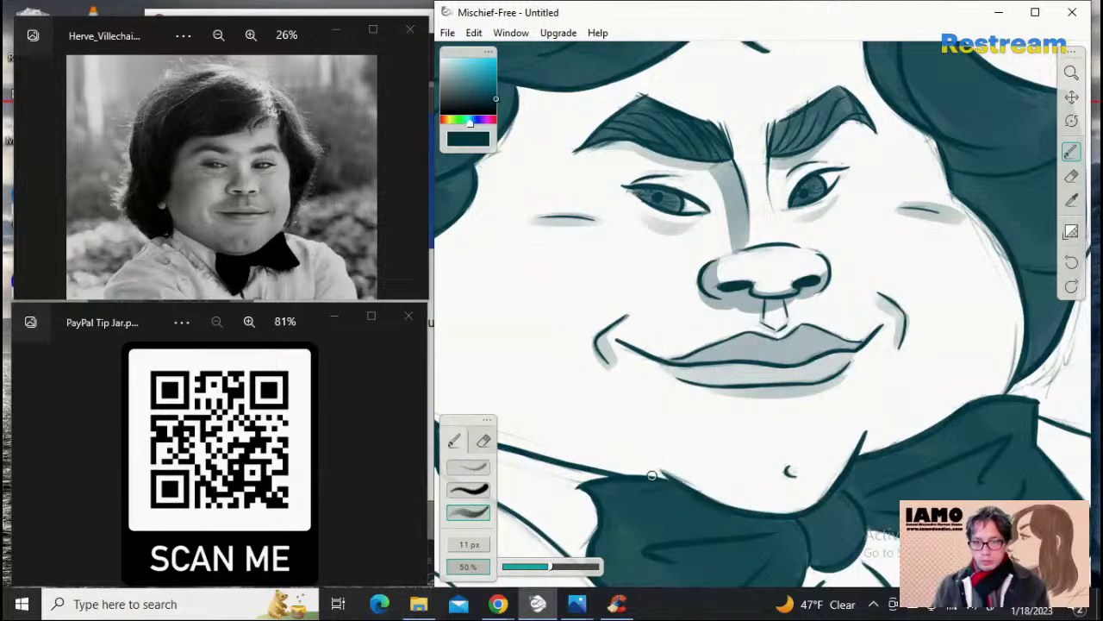
mouse_move(651, 475)
mouse_down()
mouse_move(791, 510)
mouse_move(862, 438)
mouse_up()
key(ctrl+z)
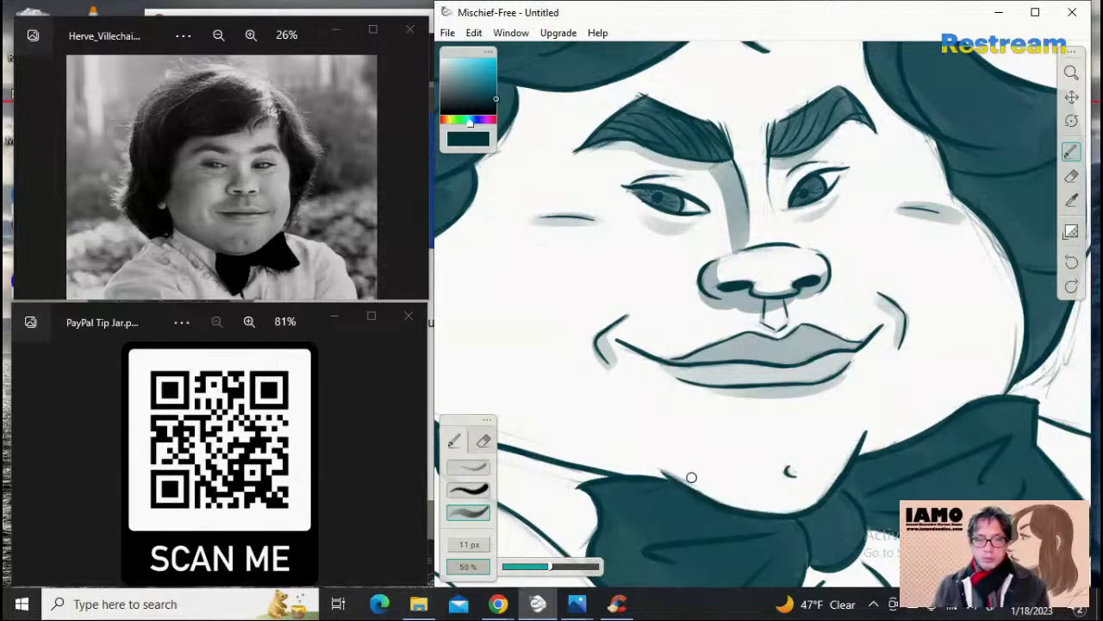
mouse_move(657, 472)
mouse_down()
mouse_move(752, 505)
mouse_move(801, 507)
mouse_move(826, 493)
mouse_move(847, 451)
mouse_move(665, 464)
mouse_move(692, 486)
mouse_move(835, 494)
mouse_up()
key(ctrl+z)
key(ctrl+z)
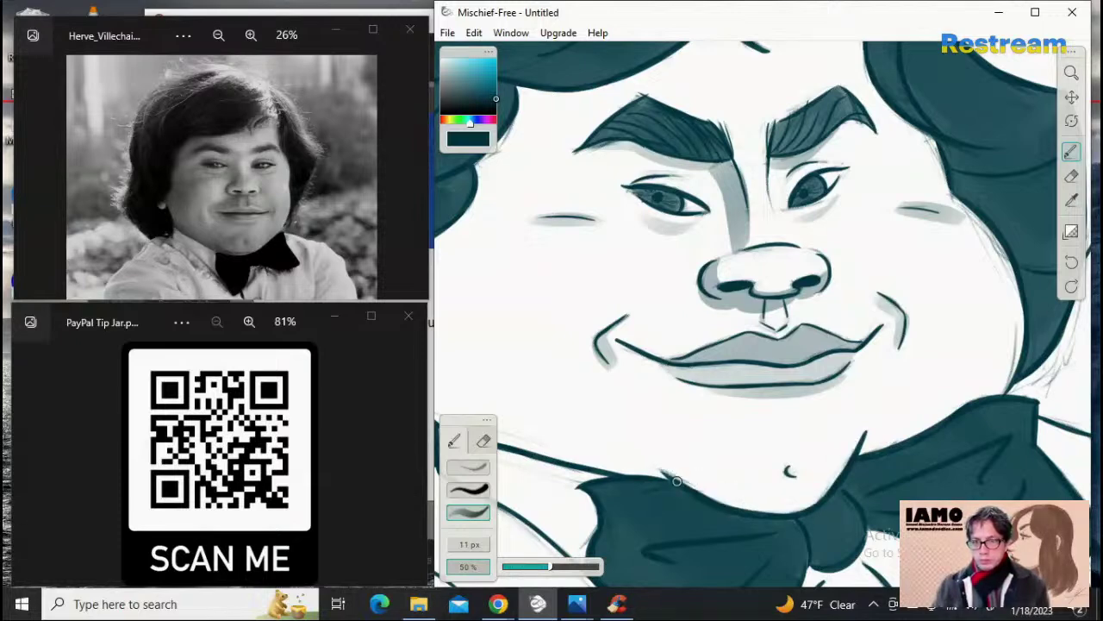
mouse_move(663, 470)
mouse_down()
mouse_move(724, 500)
mouse_move(806, 506)
mouse_move(739, 500)
mouse_move(663, 465)
mouse_move(758, 505)
mouse_move(811, 507)
mouse_move(832, 491)
mouse_up()
key(ctrl+z)
key(ctrl+z)
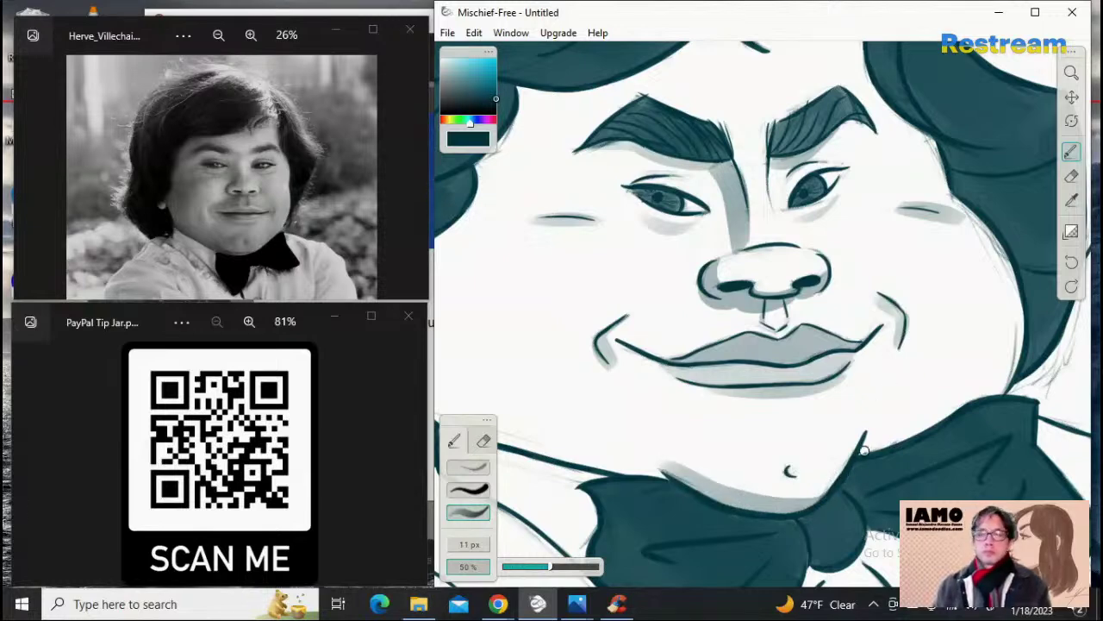
Step: Shade the right jaw edge with a tapering stroke just above the bow tie's right wing
mouse_move(866, 449)
mouse_down()
mouse_move(919, 436)
mouse_move(1000, 392)
mouse_up()
key(ctrl+z)
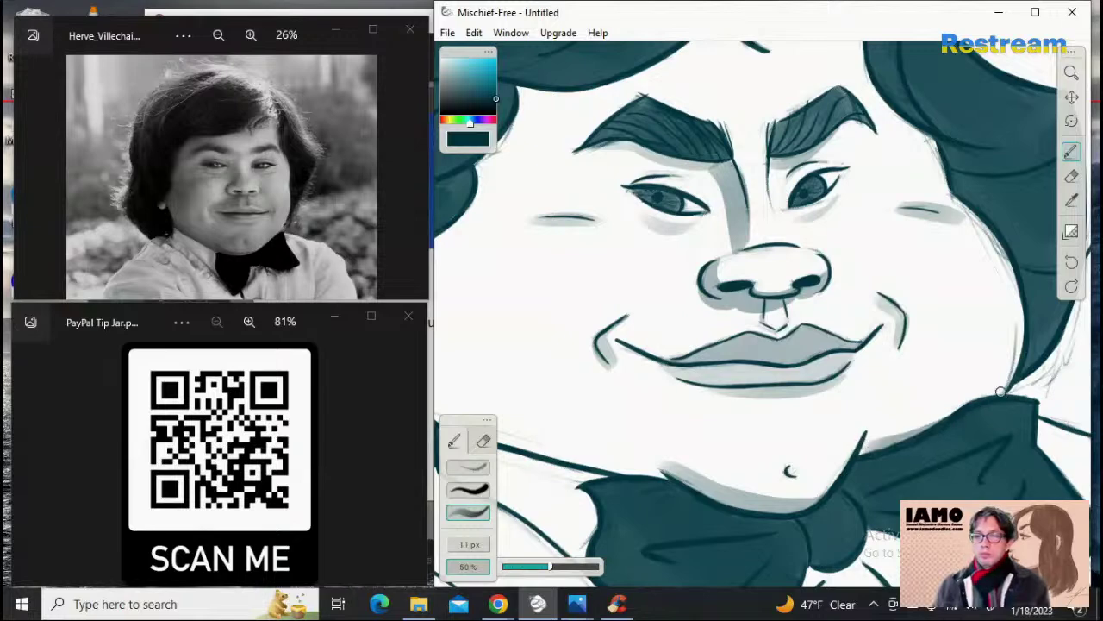
drag(855, 450, 948, 415)
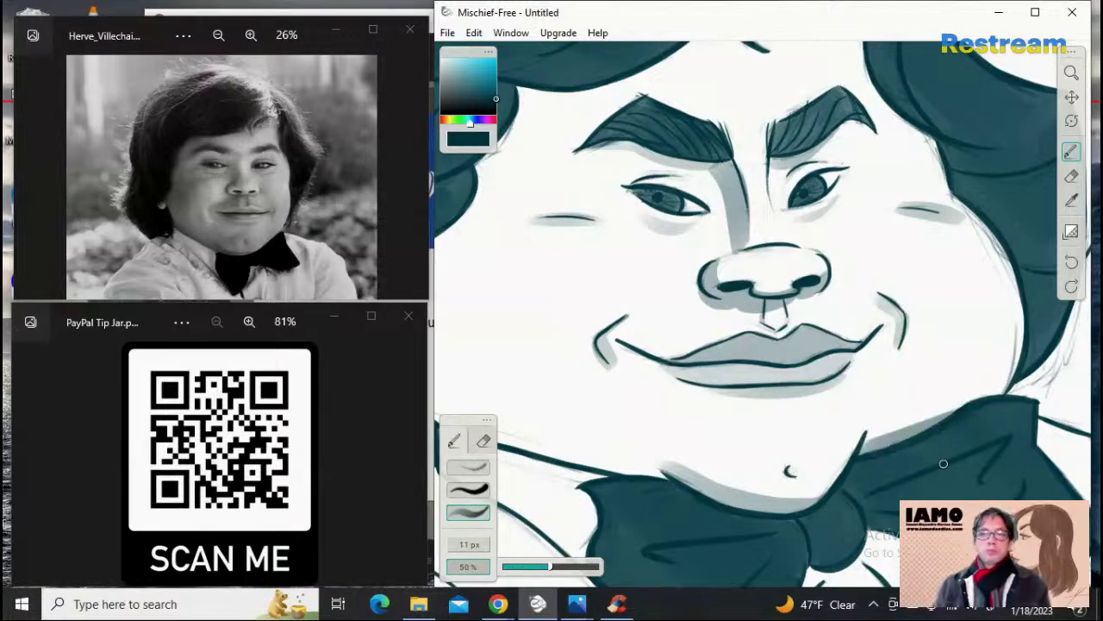
Step: Clean the stray sketch marks inside the left earlobe using the 23 px eraser at 100% opacity
click(1069, 73)
drag(935, 224, 956, 229)
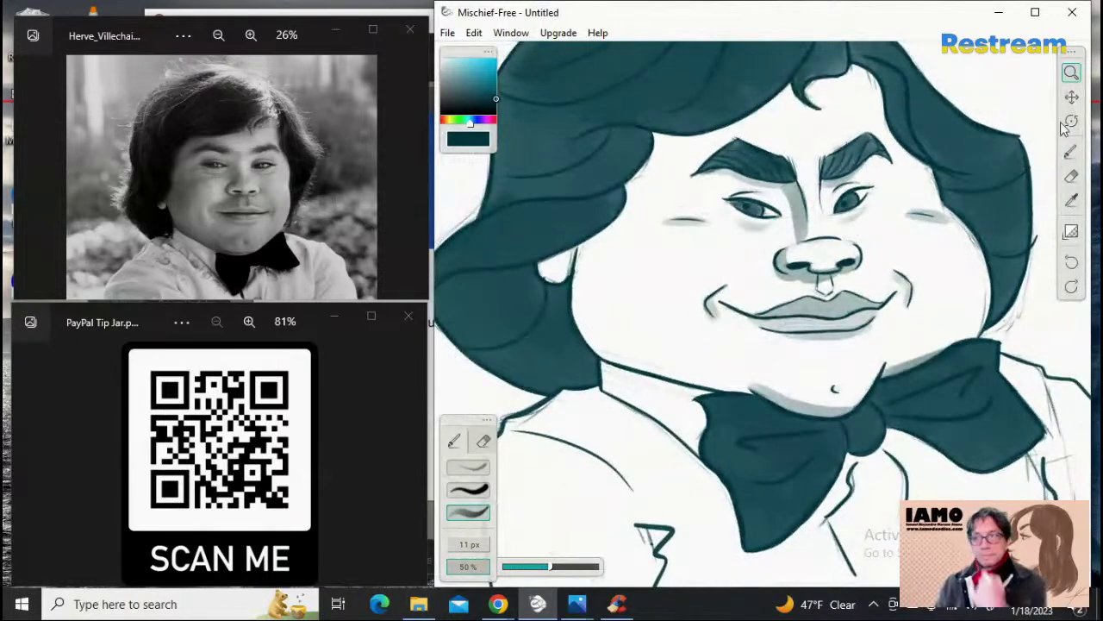
click(1071, 97)
click(1071, 73)
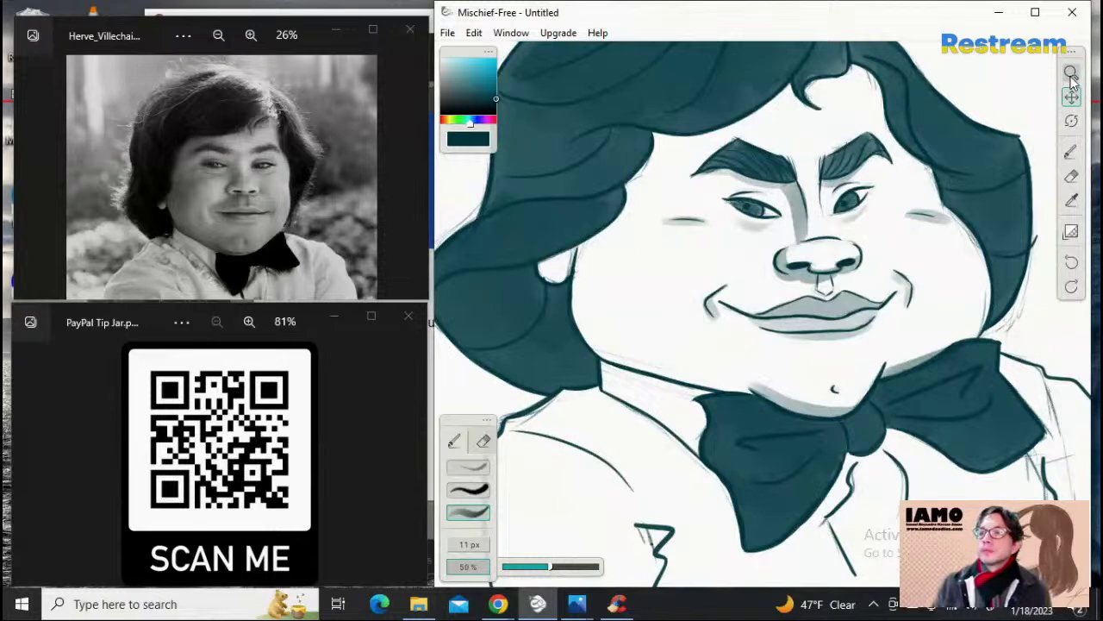
scroll(635, 295, up, 3)
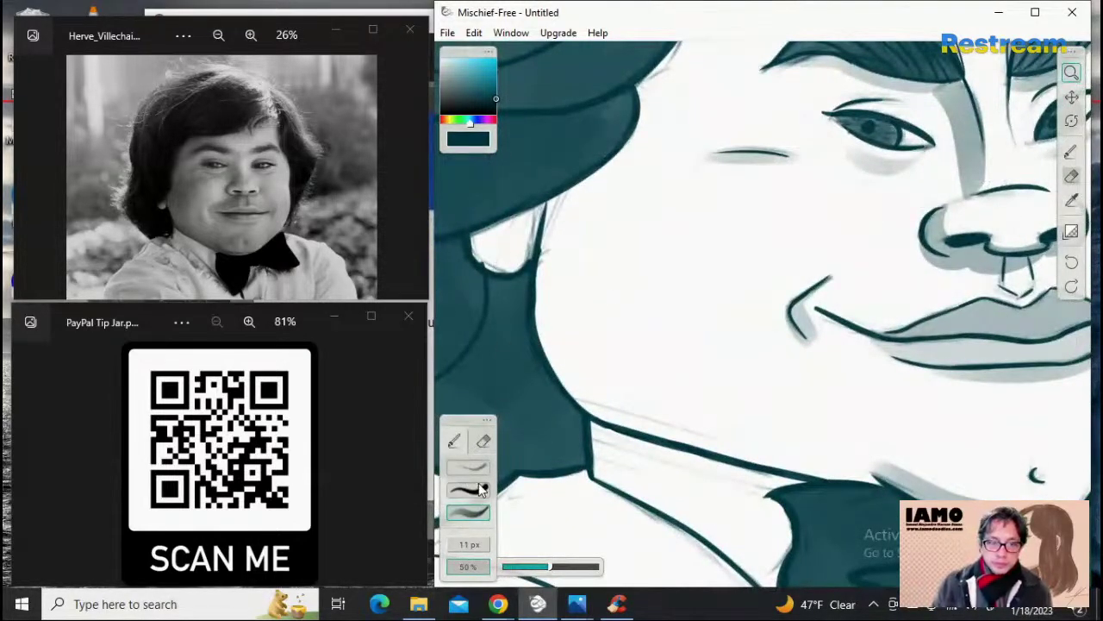
click(481, 439)
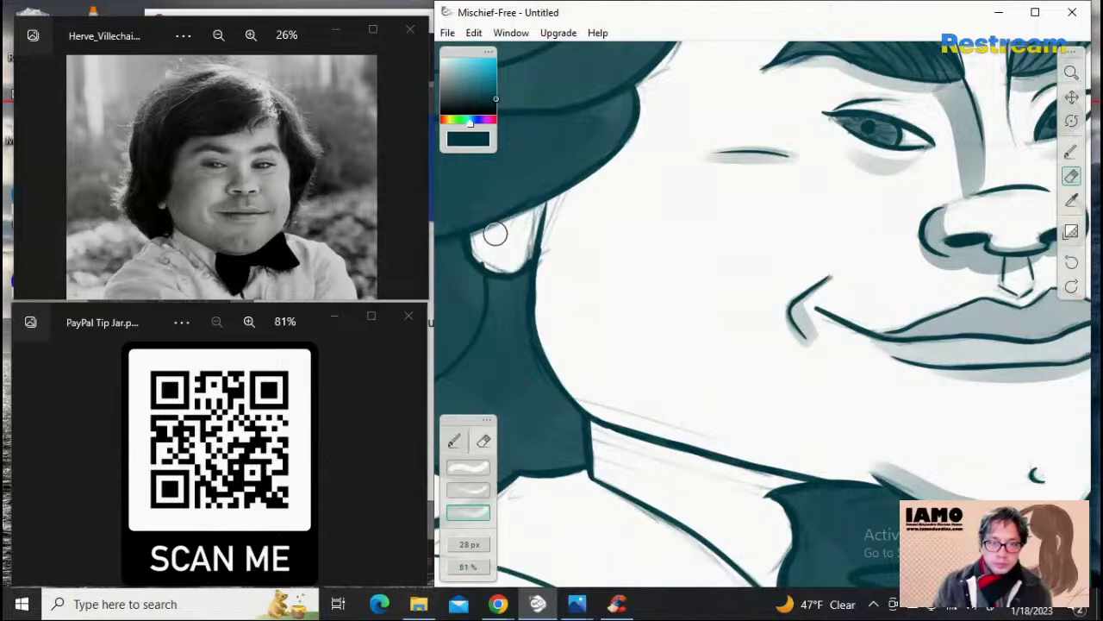
click(468, 490)
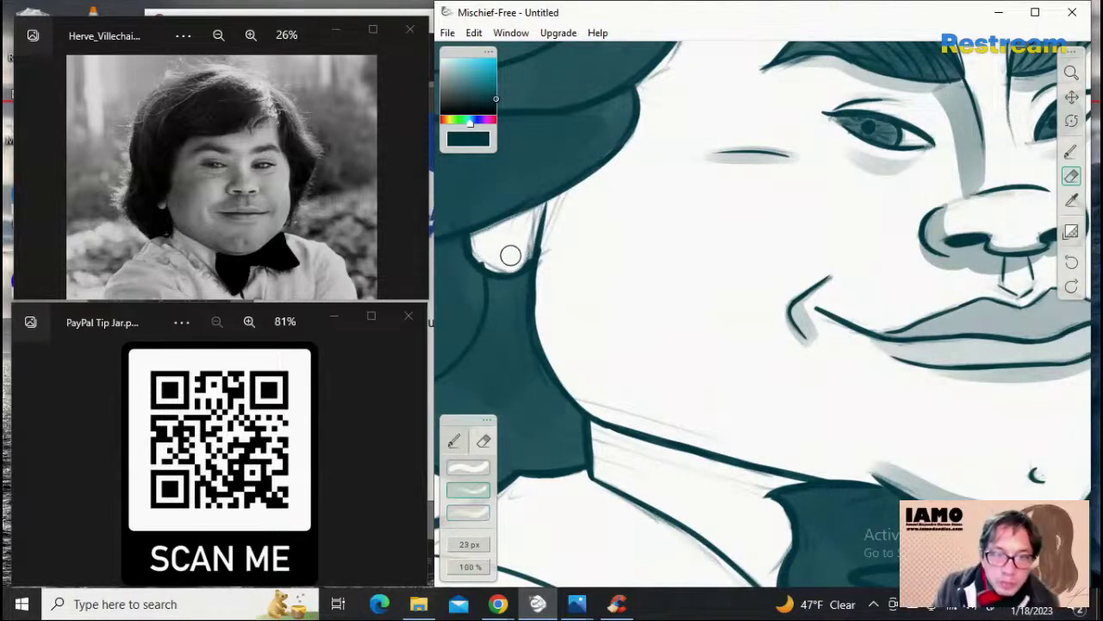
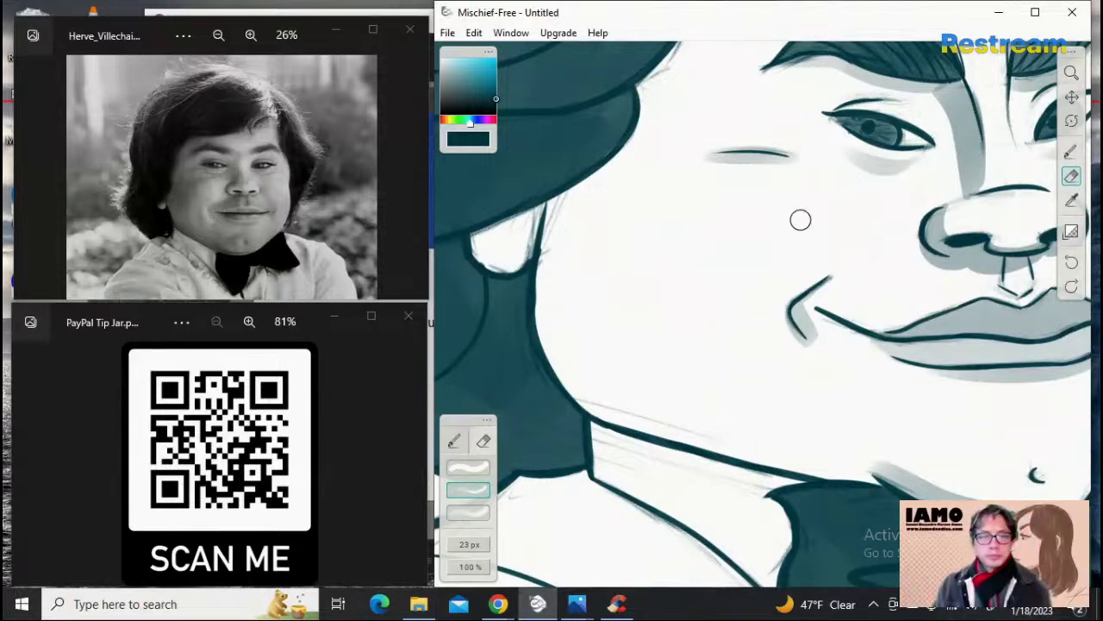
Step: Reduce the solid eraser to 28 px and erase a large round white highlight into the left eye's iris beside the pupil
click(1068, 76)
drag(923, 172, 991, 138)
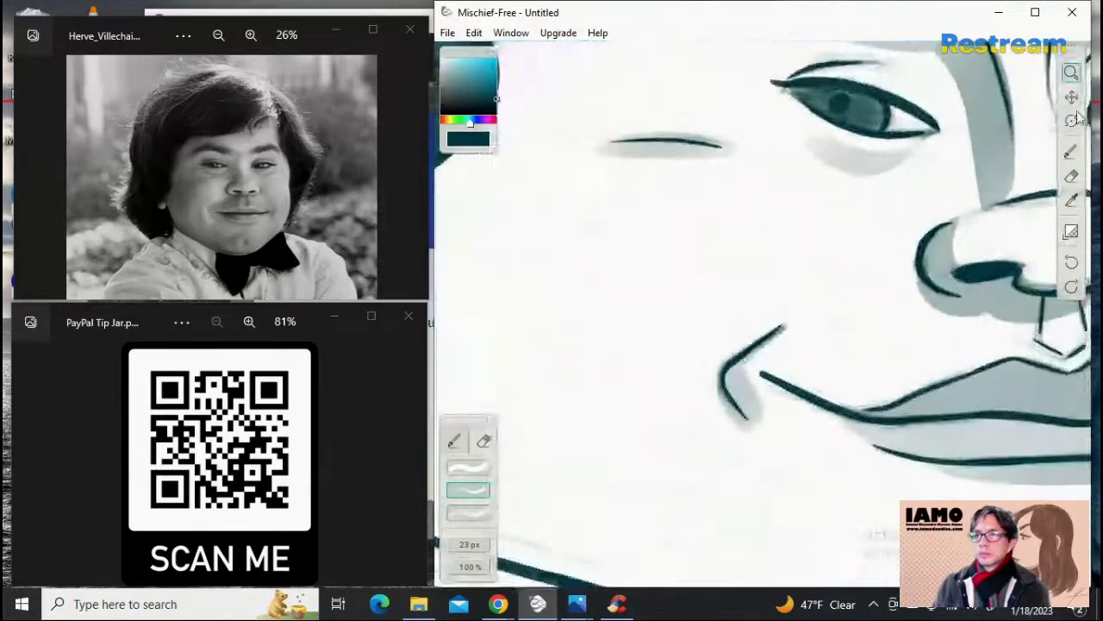
drag(814, 192, 527, 309)
drag(757, 327, 800, 336)
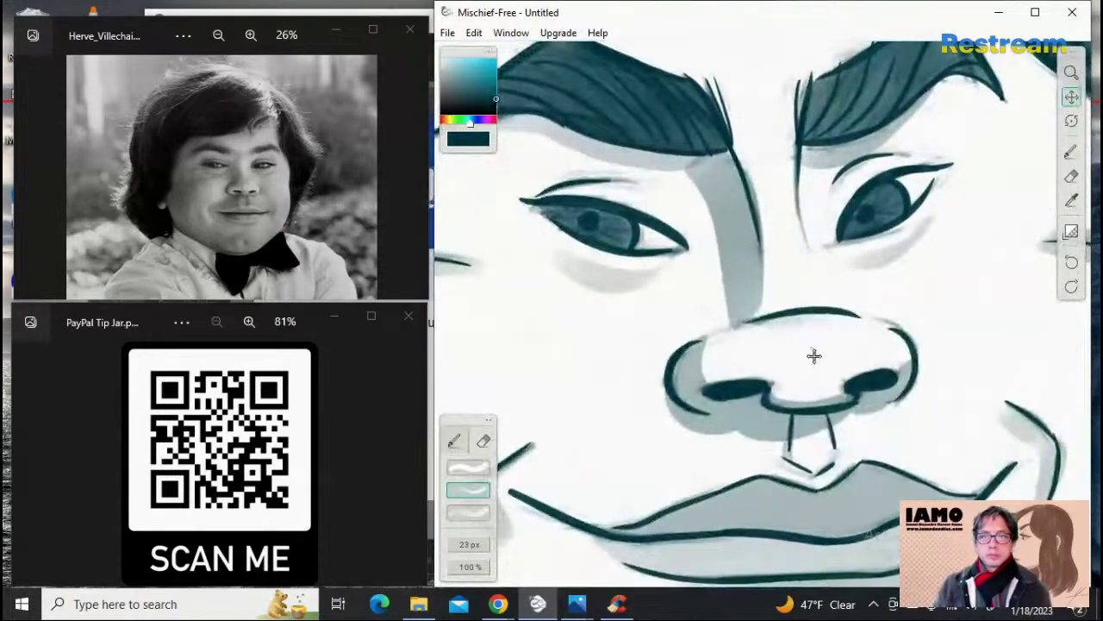
click(1071, 175)
click(468, 466)
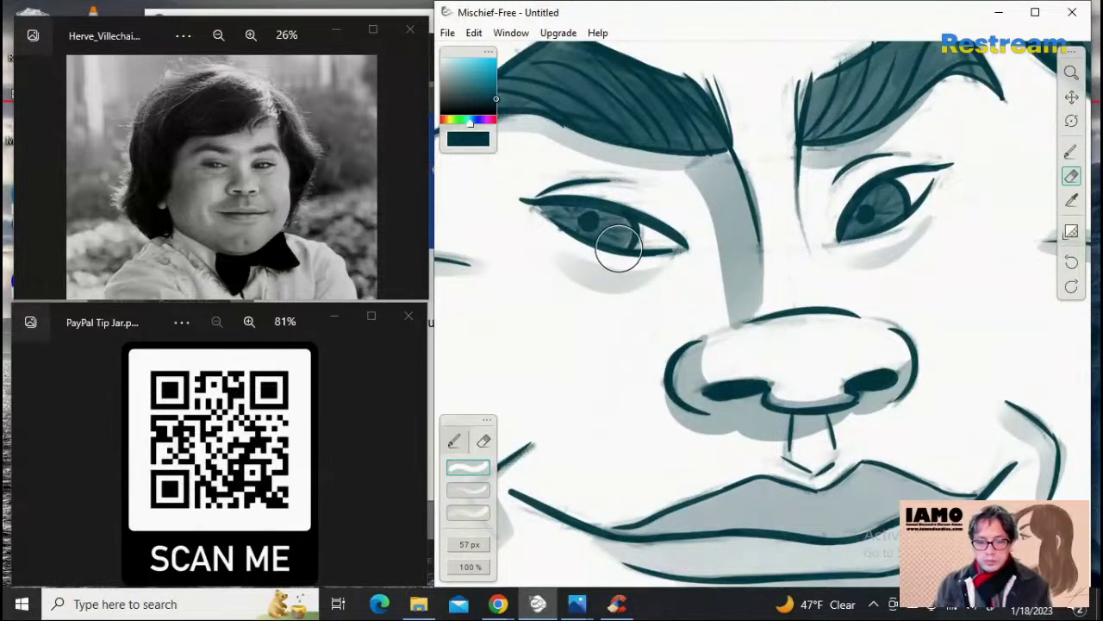
key([)
key([)
key([)
key([)
key([)
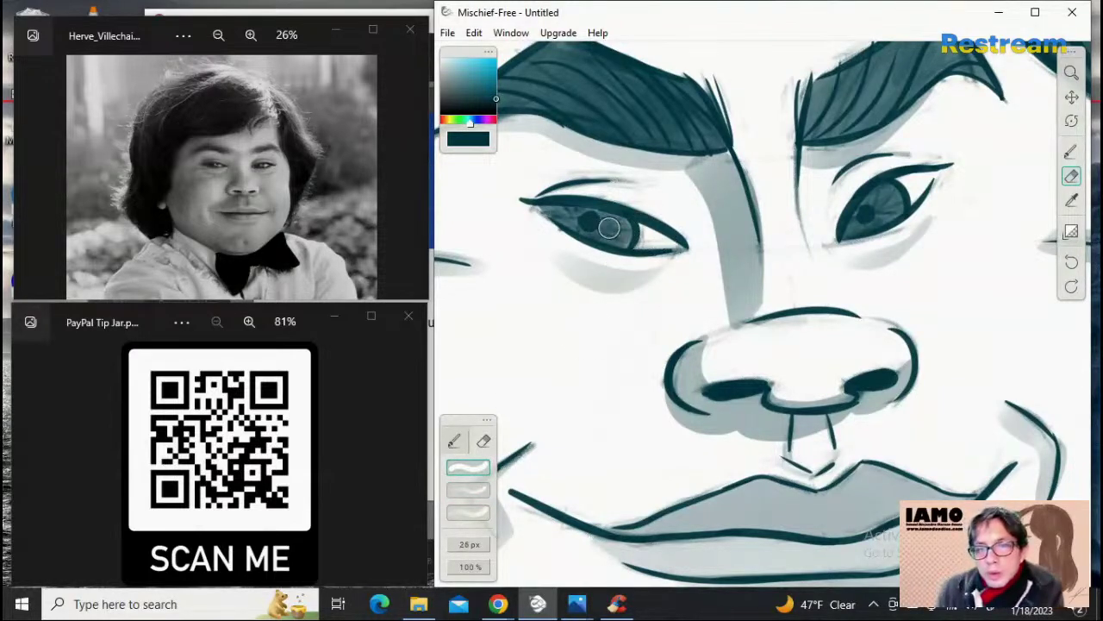
mouse_move(611, 237)
mouse_down()
mouse_move(615, 224)
mouse_move(617, 237)
mouse_move(602, 231)
mouse_move(619, 223)
mouse_up()
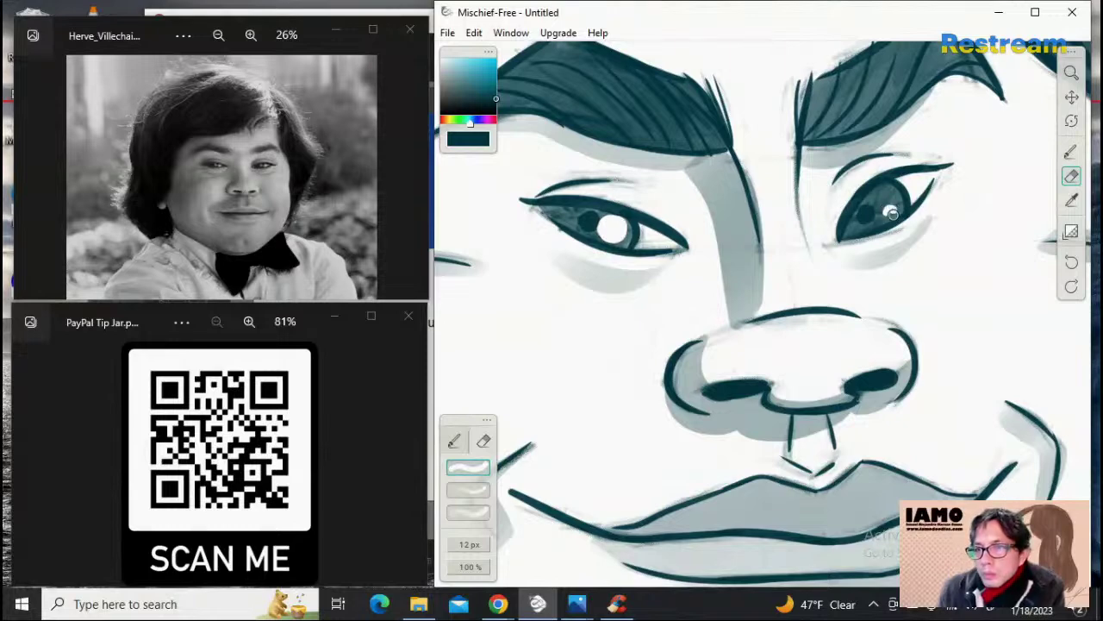
Step: Erase a matching round highlight in the right eye's iris with the 12 px eraser, and add a tiny secondary highlight dot to both eyes
drag(891, 214, 897, 204)
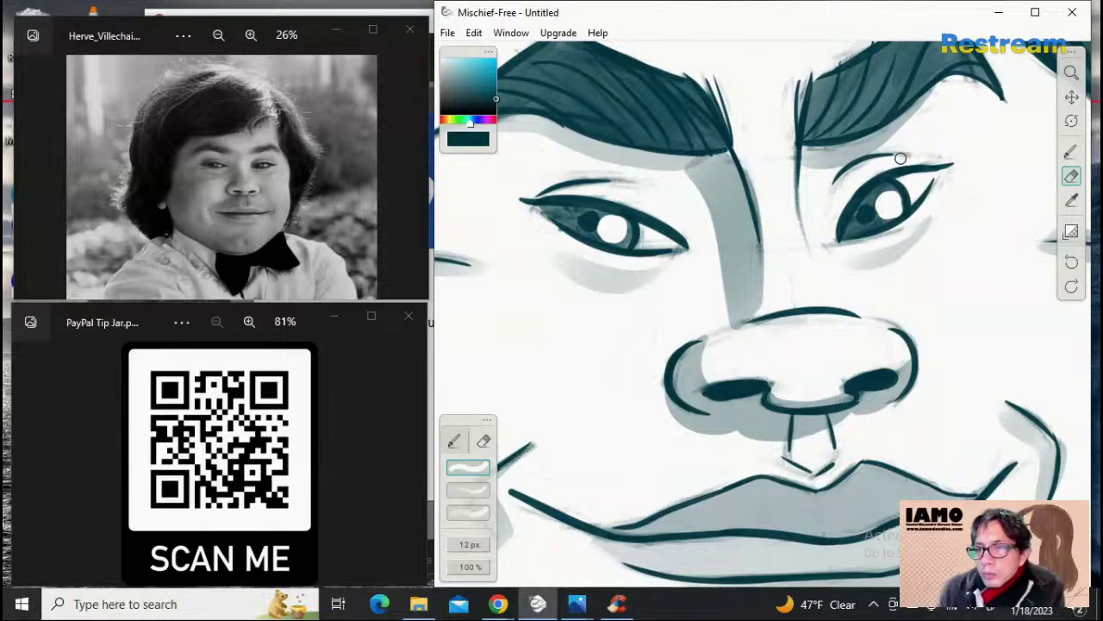
key(ctrl+z)
mouse_move(894, 205)
mouse_down()
mouse_move(887, 215)
mouse_move(881, 201)
mouse_move(894, 200)
mouse_move(888, 207)
mouse_up()
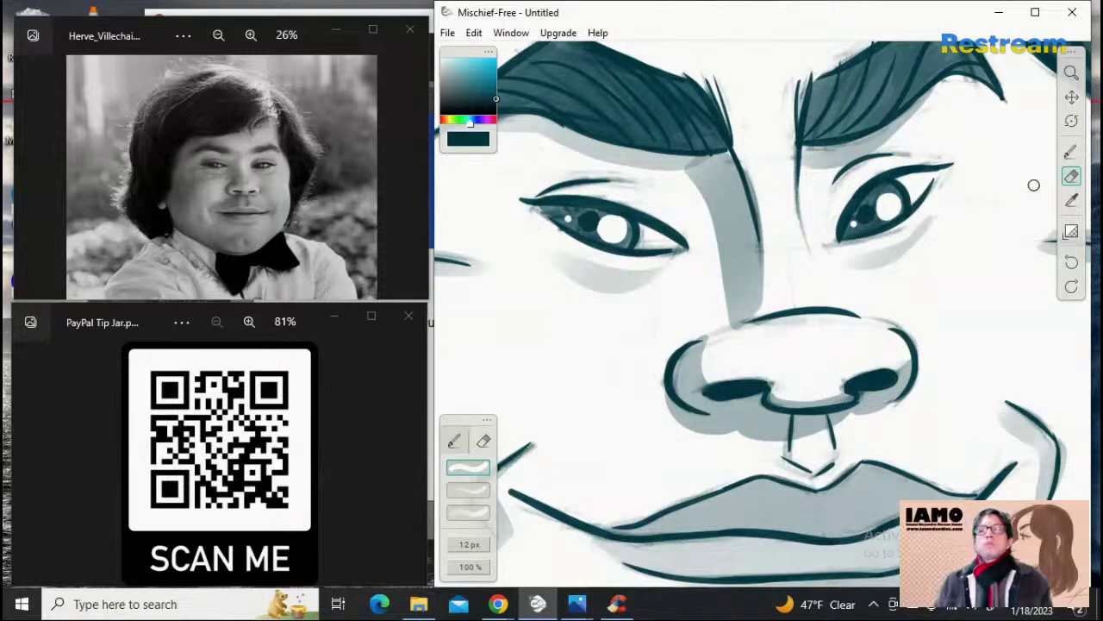
Step: Try other positions for the left eye's tiny highlight dot, painting over the previous dot and erasing a new one each time
key(z)
drag(907, 282, 833, 304)
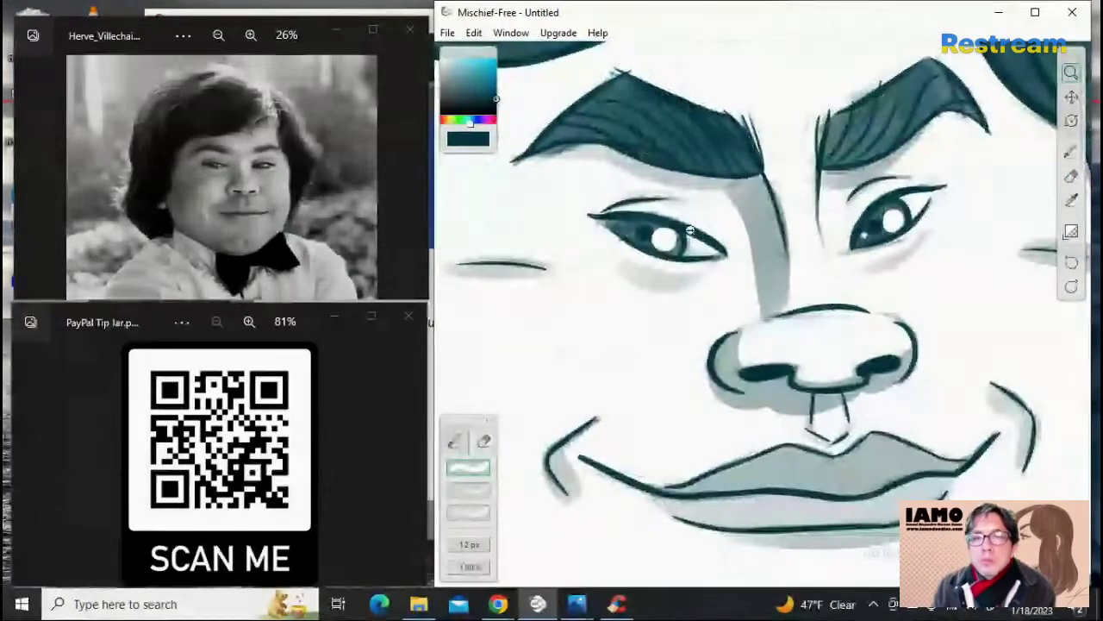
key(b)
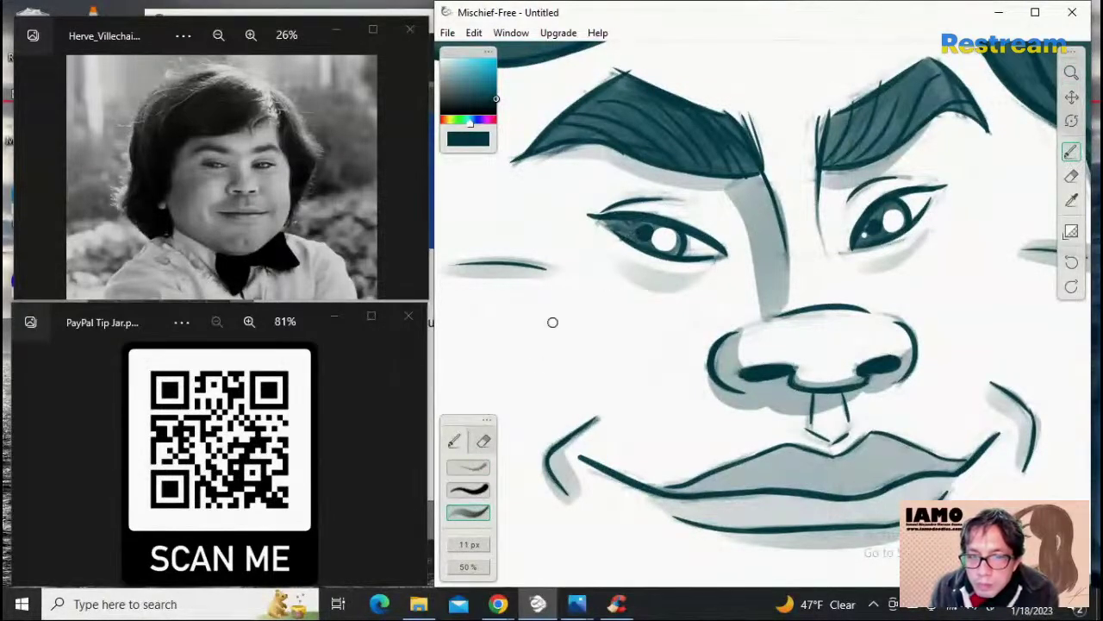
click(485, 441)
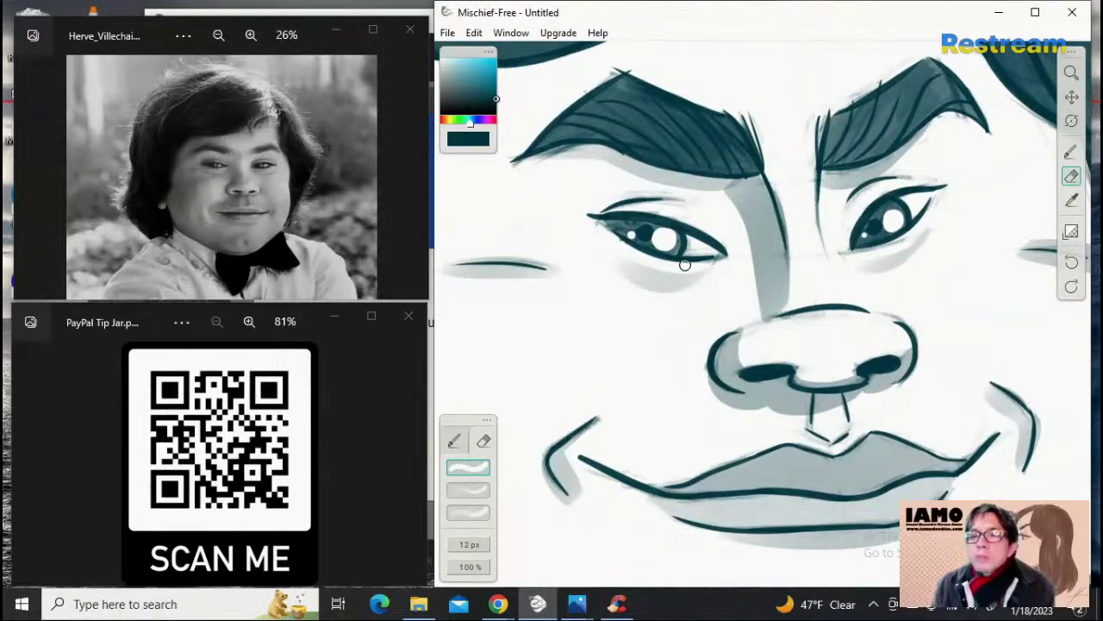
click(1072, 72)
click(678, 285)
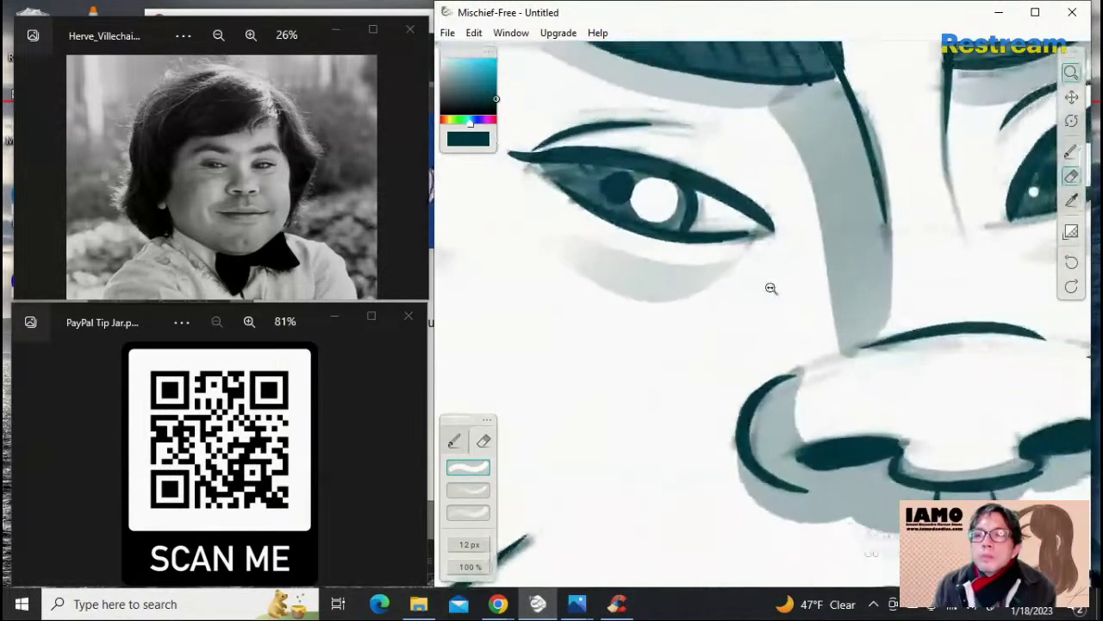
click(1070, 152)
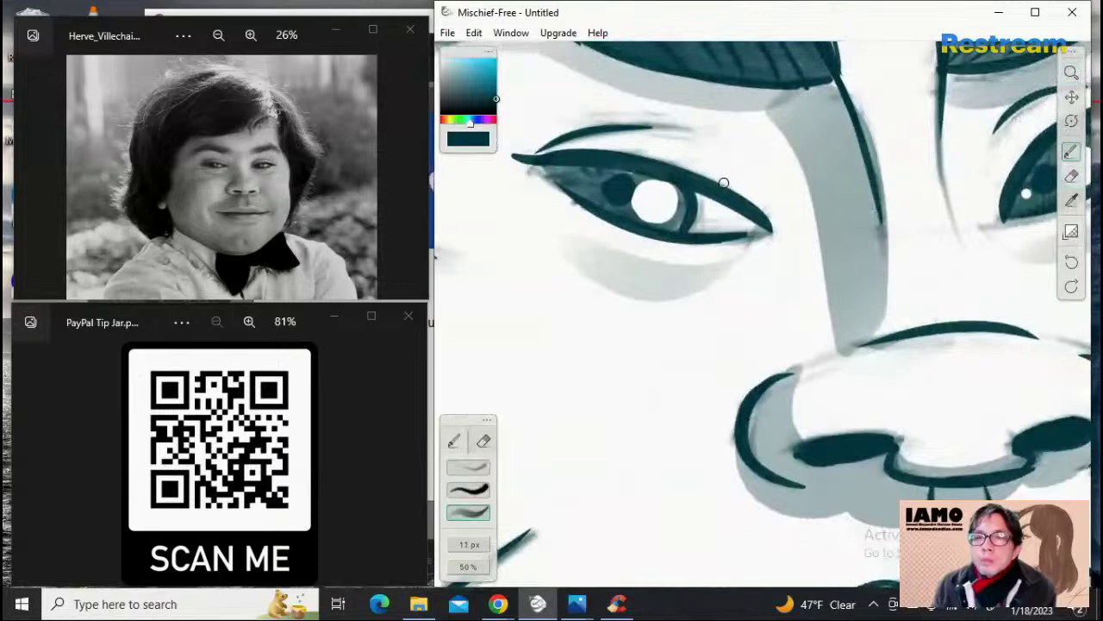
click(1071, 177)
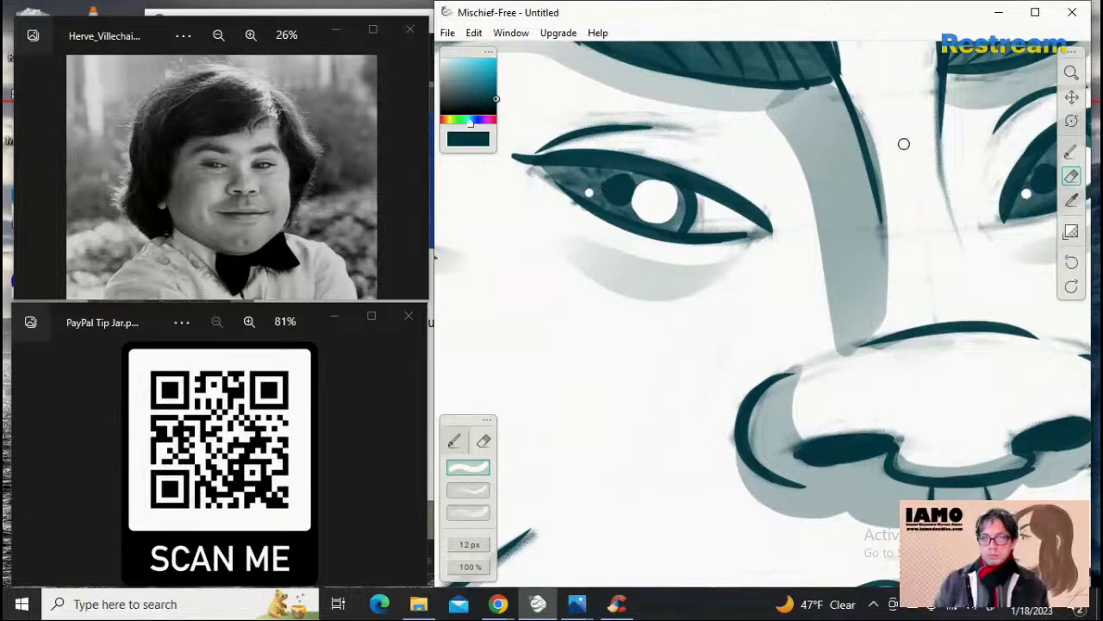
Step: Paint over the left eye's tiny highlight dot and erase a new one just outside the pupil, above the lower lid
click(1071, 72)
drag(842, 175, 991, 137)
click(1071, 152)
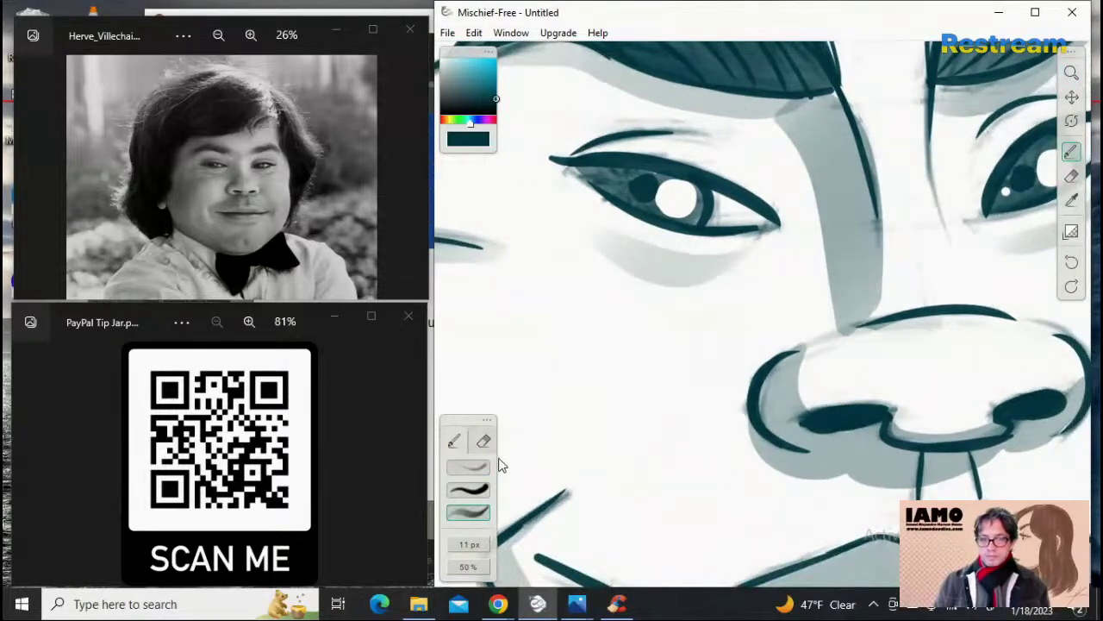
click(1071, 176)
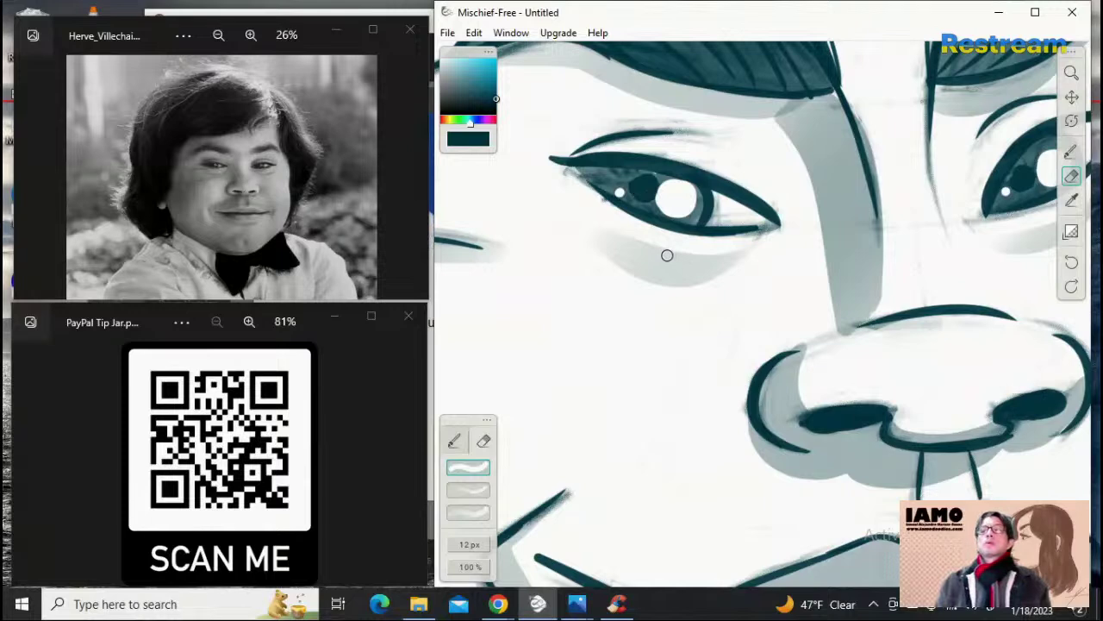
Step: Switch to the 50% opacity shading brush and set its size to 14 px for the left side of the face
click(1072, 73)
drag(827, 198, 718, 221)
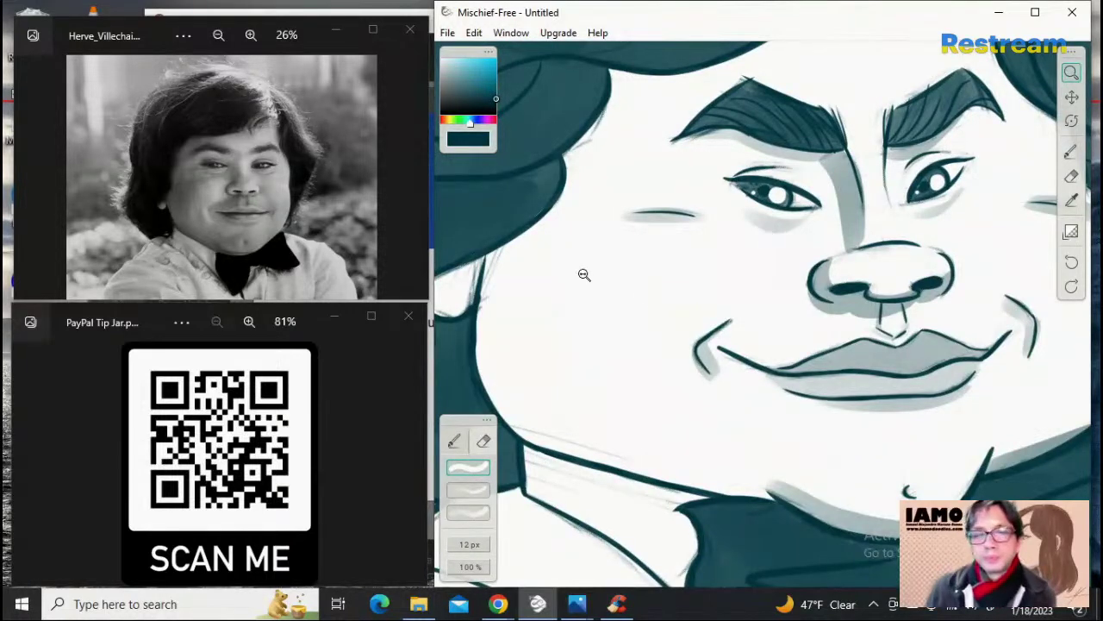
drag(888, 217, 802, 224)
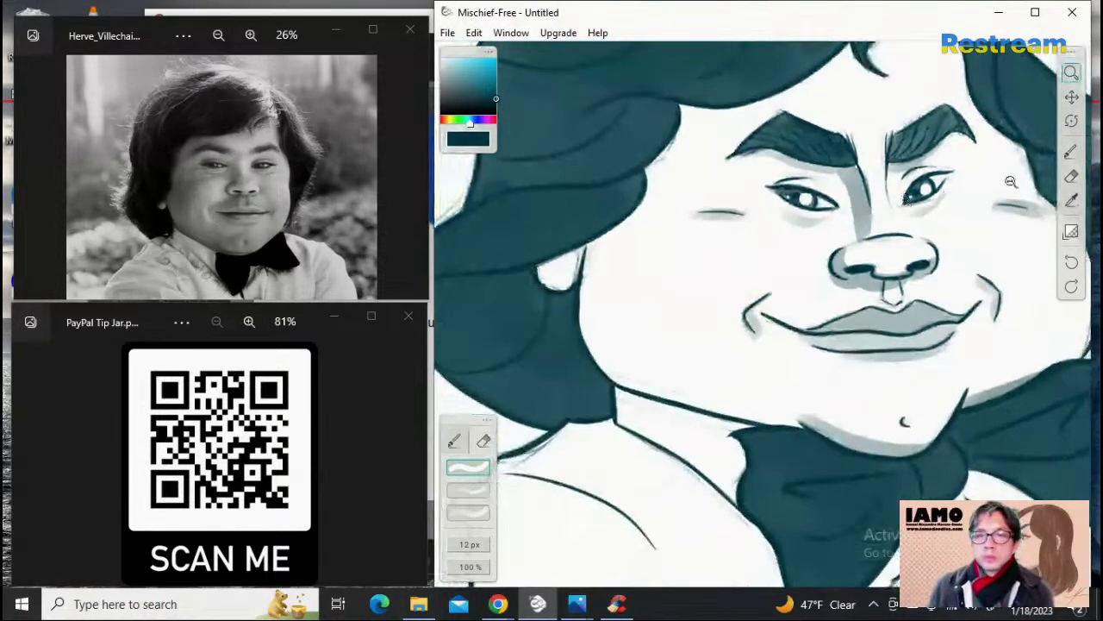
click(468, 512)
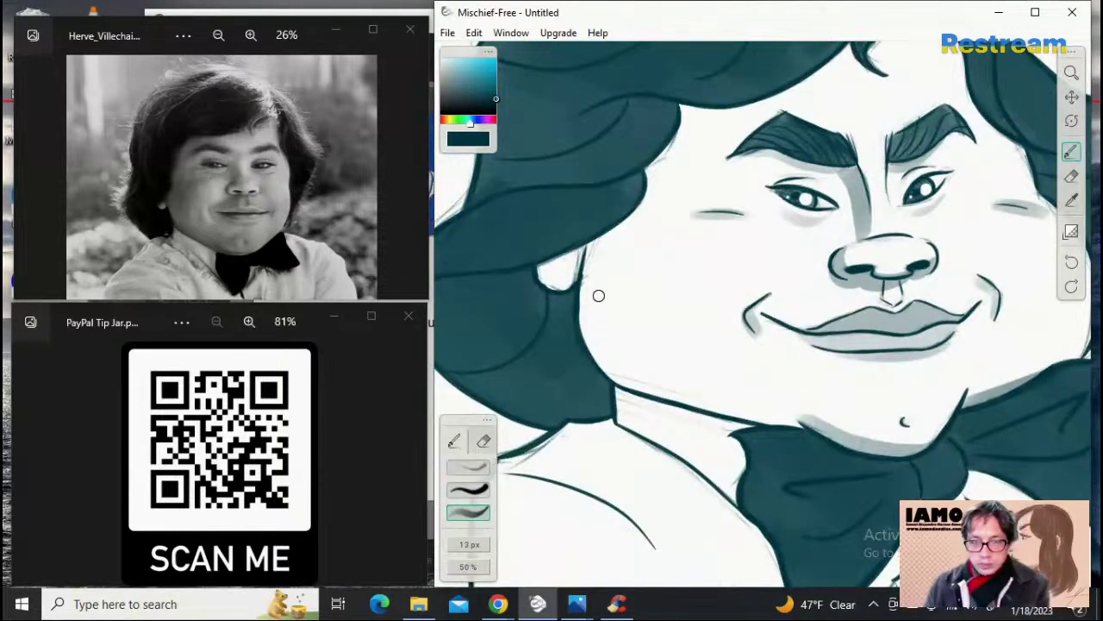
key(])
Step: Try shading strokes of different lengths inside the left face edge, running from beside the ear down towards the jaw
drag(587, 288, 635, 362)
key(ctrl+z)
drag(594, 243, 630, 381)
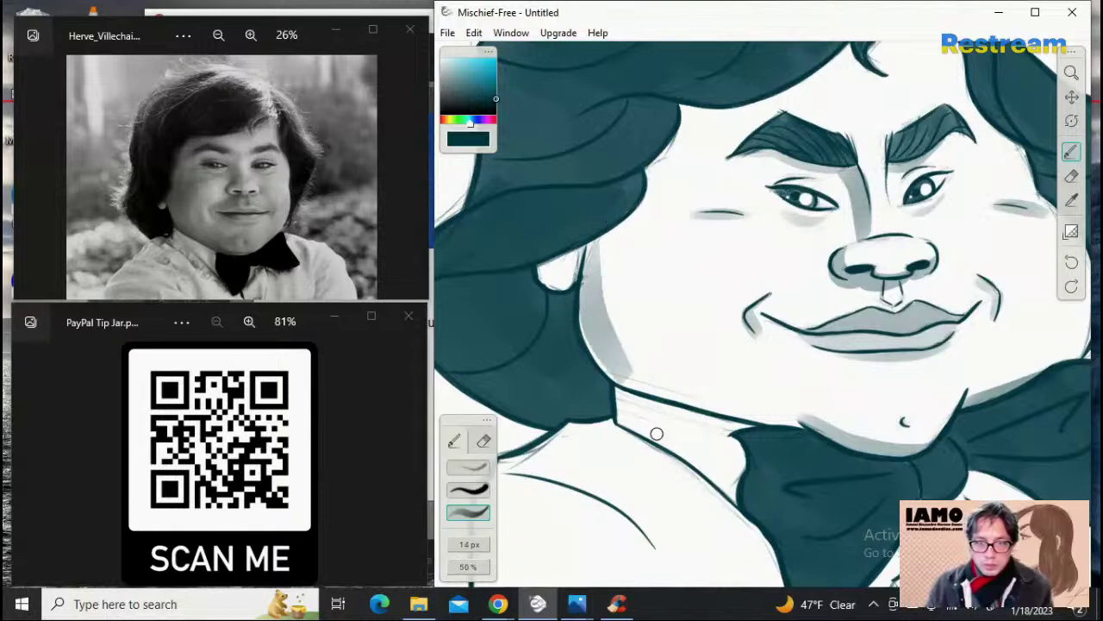
key(ctrl+z)
drag(591, 238, 643, 393)
key(ctrl+z)
mouse_move(586, 254)
mouse_down()
mouse_move(580, 328)
mouse_move(695, 406)
mouse_up()
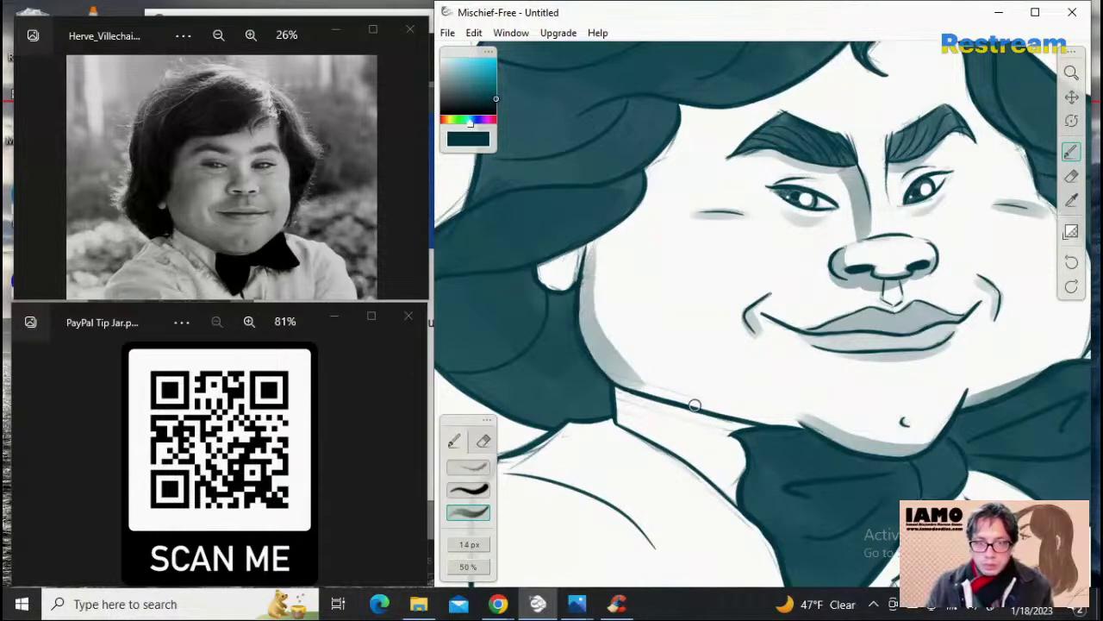
key(ctrl+z)
drag(593, 243, 694, 399)
key(ctrl+z)
mouse_move(593, 229)
mouse_down()
mouse_move(587, 288)
mouse_move(627, 395)
mouse_up()
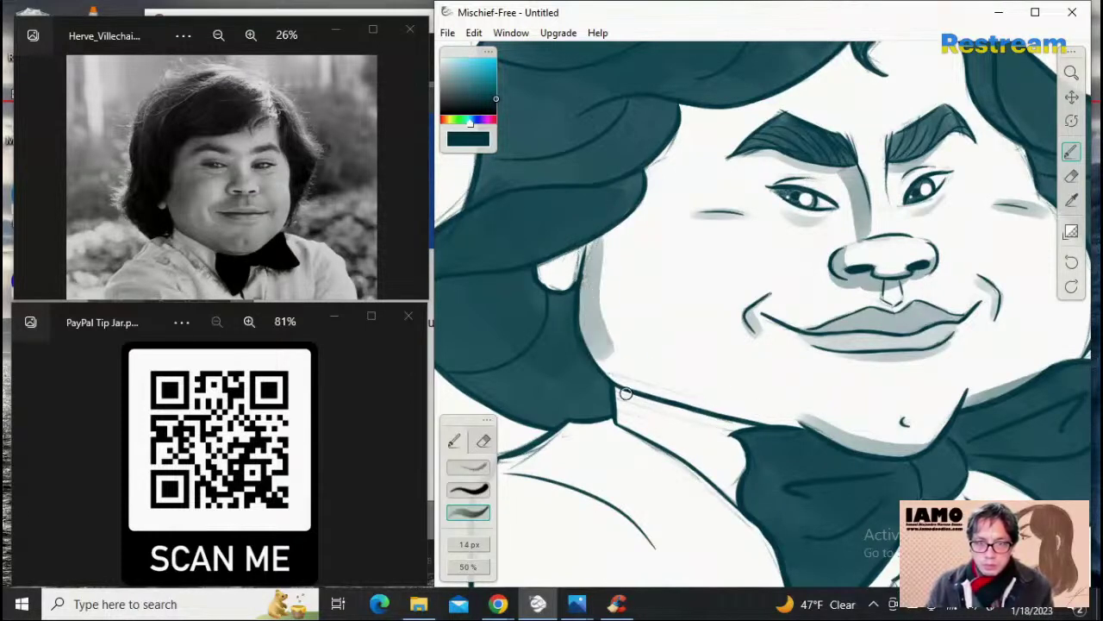
key(ctrl+z)
mouse_move(591, 231)
mouse_down()
mouse_move(587, 334)
mouse_move(633, 388)
mouse_move(737, 415)
mouse_up()
key(ctrl+z)
key(ctrl+z)
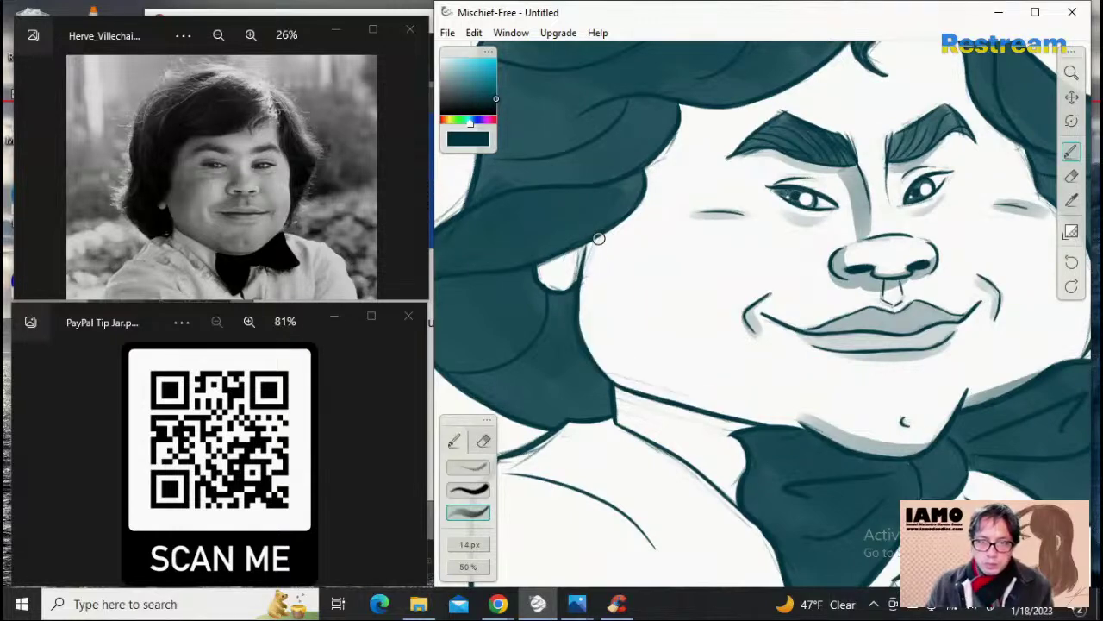
mouse_move(593, 232)
mouse_down()
mouse_move(600, 331)
mouse_move(617, 360)
mouse_move(594, 252)
mouse_move(610, 355)
mouse_move(638, 379)
mouse_move(776, 420)
mouse_up()
key(ctrl+z)
key(ctrl+z)
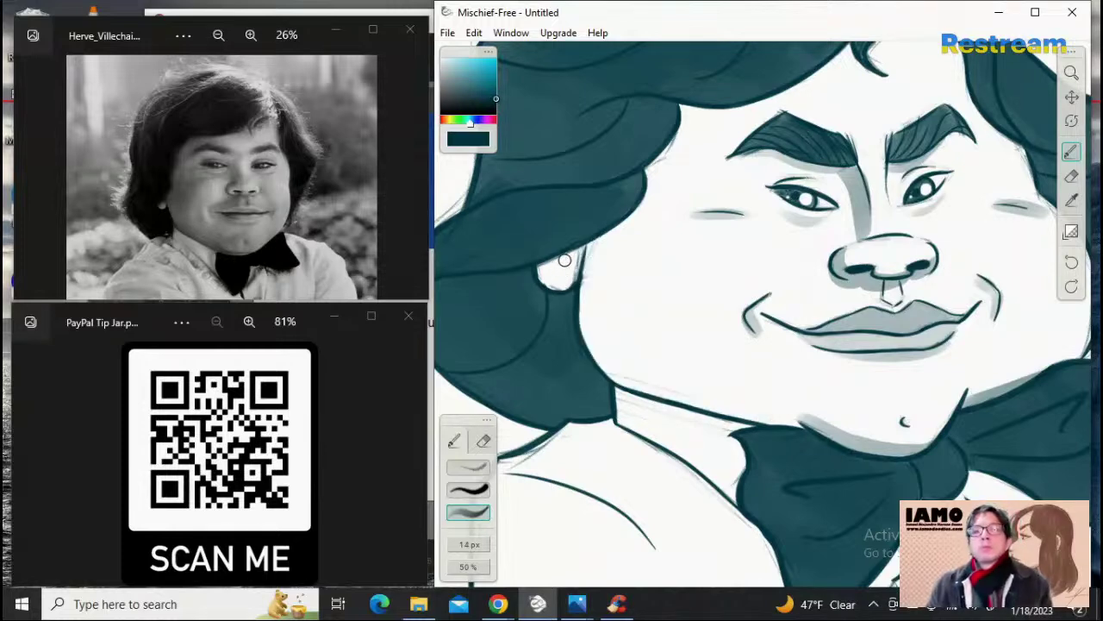
Step: Shade a continuous band inside the left face outline, from beside the ear down around the jaw to the chin shadow
drag(596, 239, 594, 311)
key(ctrl+z)
mouse_move(597, 240)
mouse_down()
mouse_move(606, 347)
mouse_move(588, 278)
mouse_move(587, 317)
mouse_move(615, 365)
mouse_move(804, 424)
mouse_up()
key(ctrl+z)
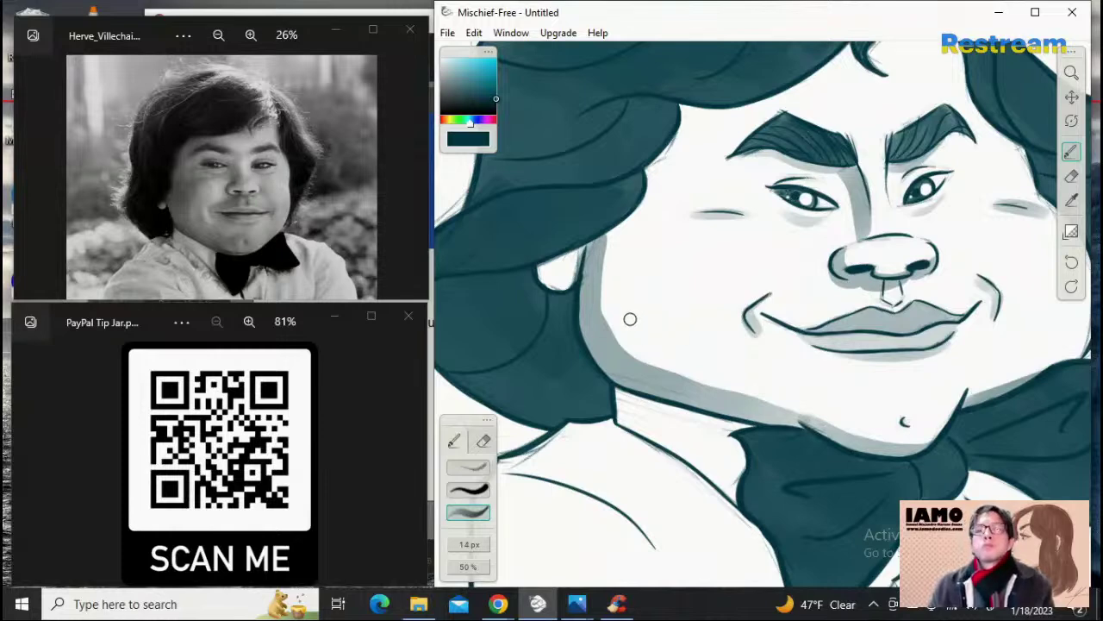
Step: Shade the left edge of the neck between the jaw line and the collar, retrying the stroke until it suits
drag(626, 383, 617, 427)
key(ctrl+z)
mouse_move(622, 389)
mouse_down()
mouse_move(625, 427)
mouse_move(651, 420)
mouse_move(618, 407)
mouse_move(612, 391)
mouse_move(694, 455)
mouse_up()
key(ctrl+z)
key(ctrl+z)
drag(622, 403, 661, 423)
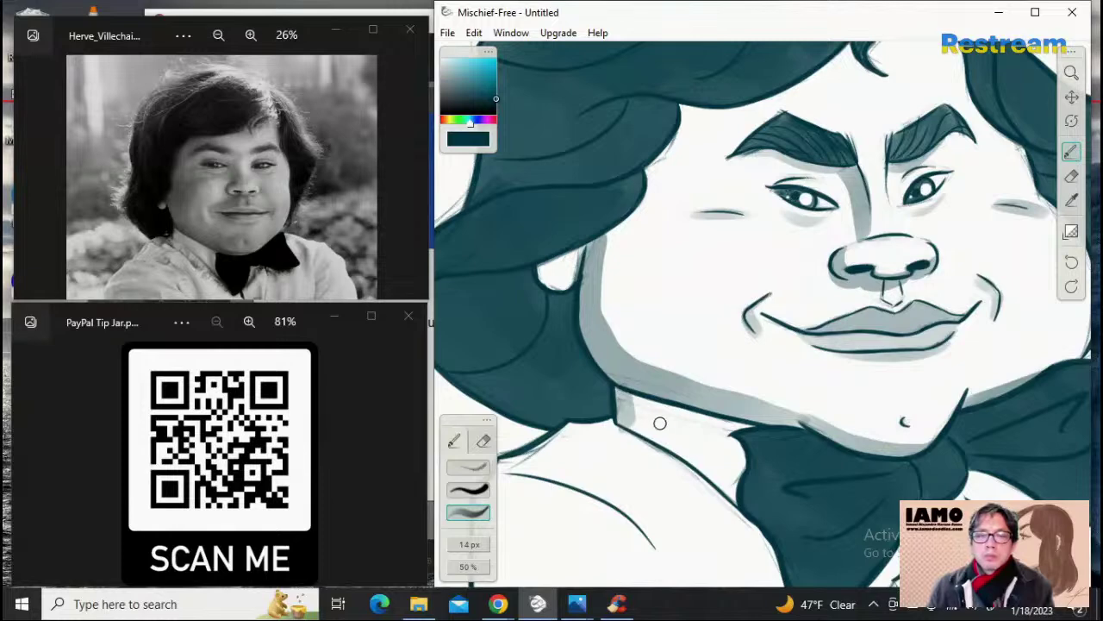
key(ctrl+z)
drag(617, 393, 655, 438)
key(ctrl+z)
mouse_move(616, 389)
mouse_down()
mouse_move(619, 417)
mouse_move(677, 459)
mouse_up()
key(ctrl+z)
drag(617, 394, 634, 427)
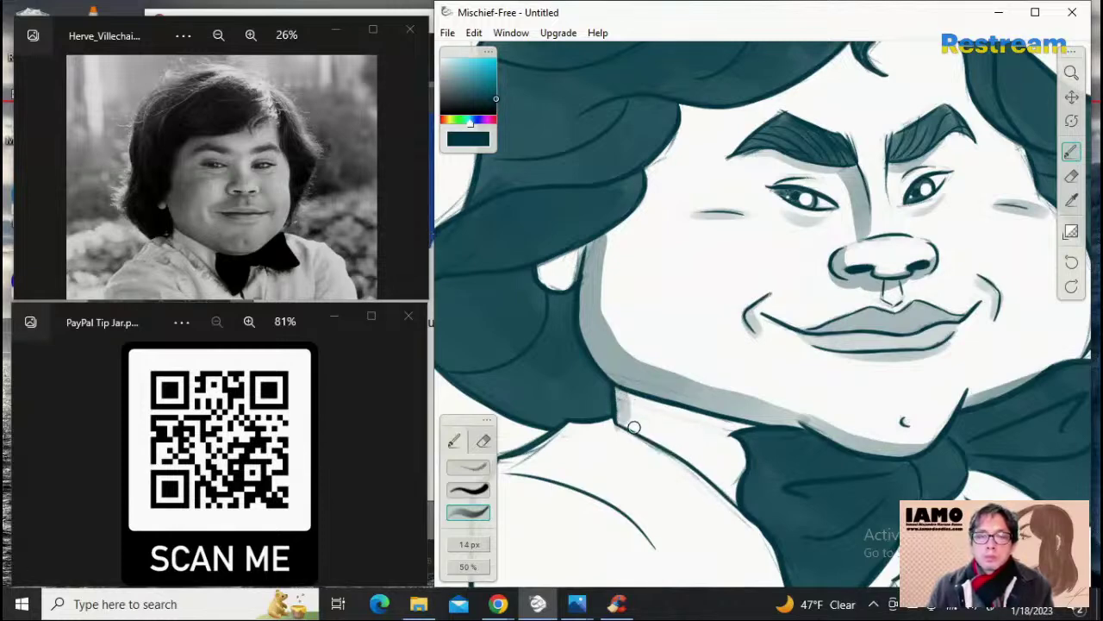
key(ctrl+z)
mouse_move(623, 386)
mouse_down()
mouse_move(622, 420)
mouse_move(564, 431)
mouse_up()
key(ctrl+z)
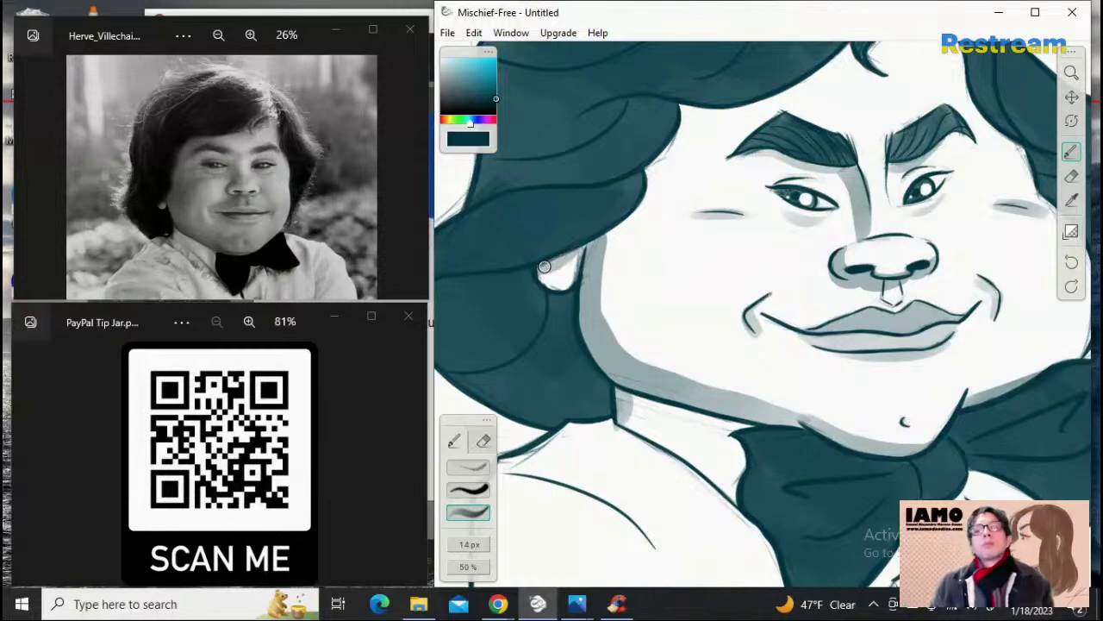
Step: Shade the left earlobe with a light stroke just below the hair
drag(545, 267, 584, 300)
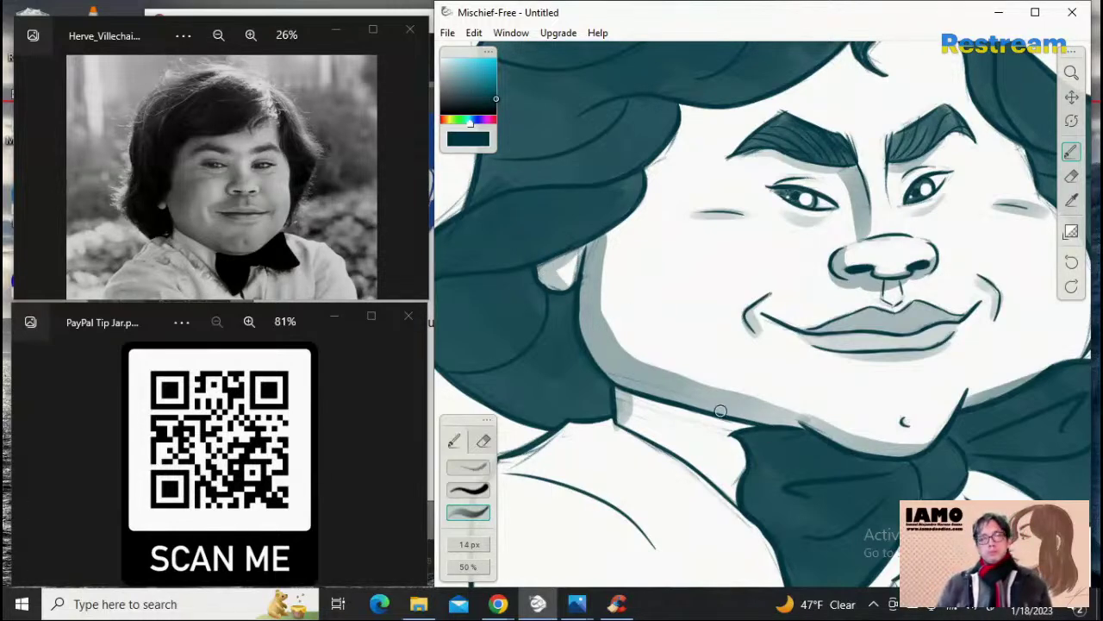
click(1071, 73)
drag(852, 249, 738, 267)
drag(897, 311, 947, 312)
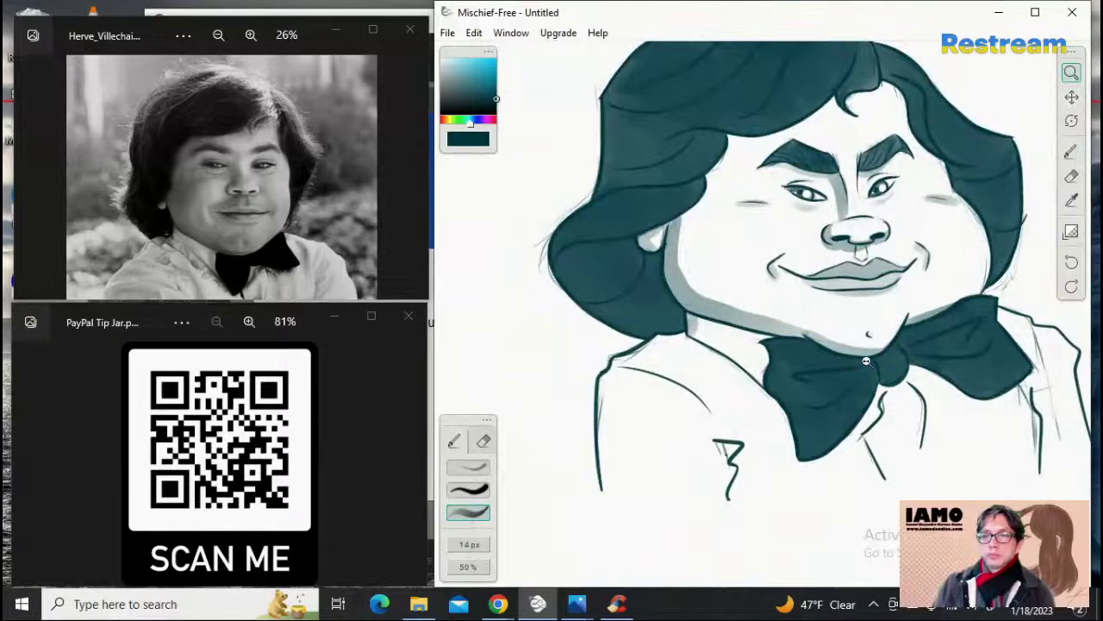
Step: Shade inside the left shoulder and sleeve outline with an 11 px brush, from below the hair down past the sleeve line
click(1072, 151)
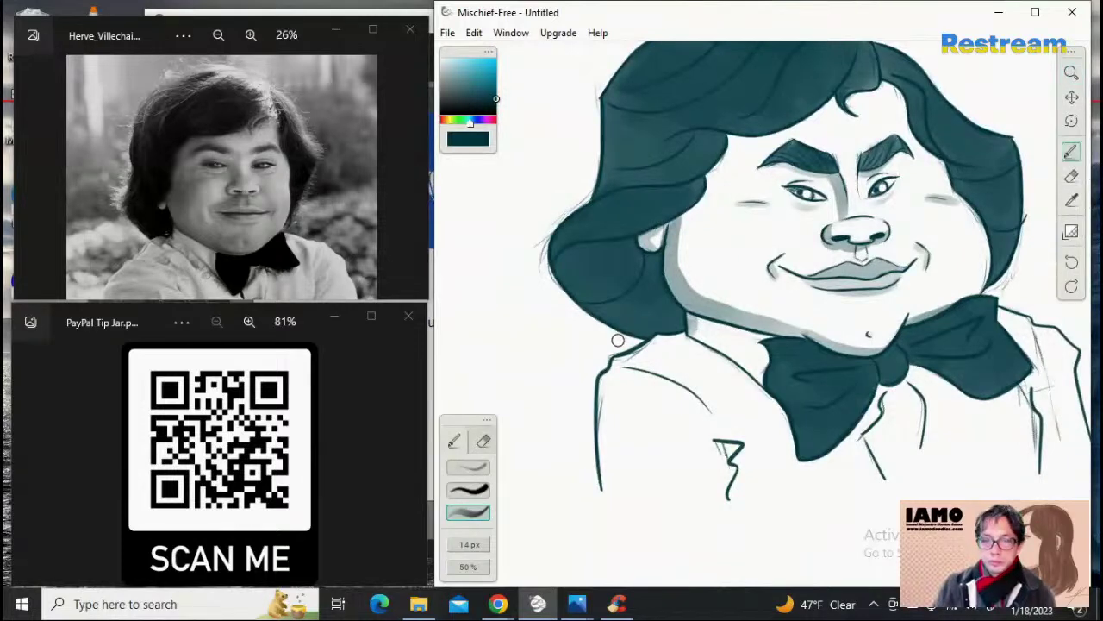
drag(681, 332, 665, 336)
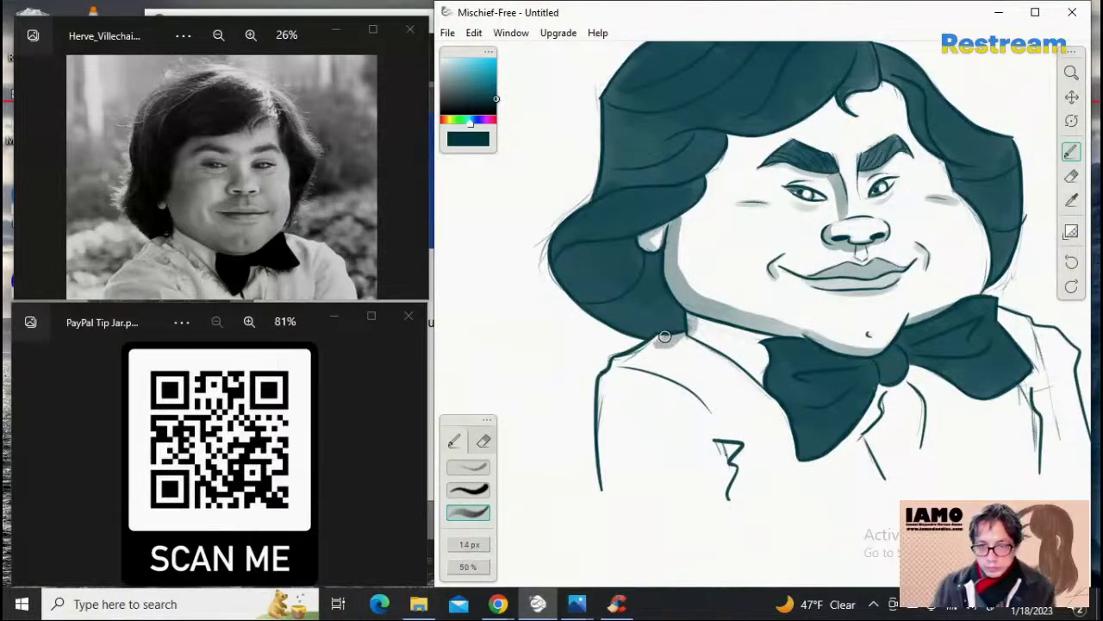
key(ctrl+z)
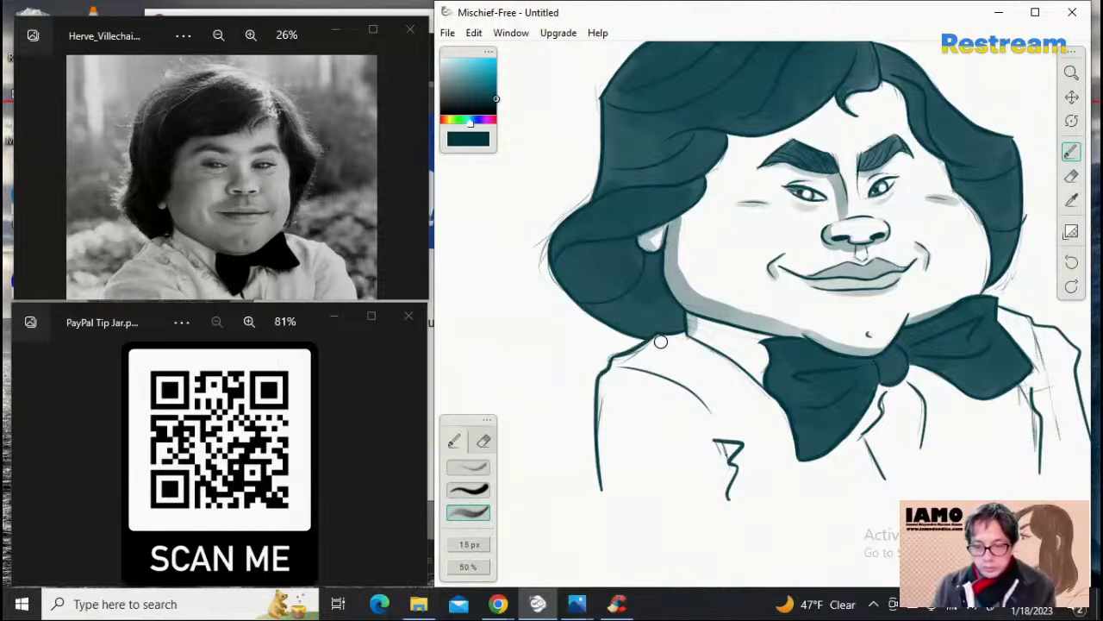
key(bracketleft)
key(bracketleft)
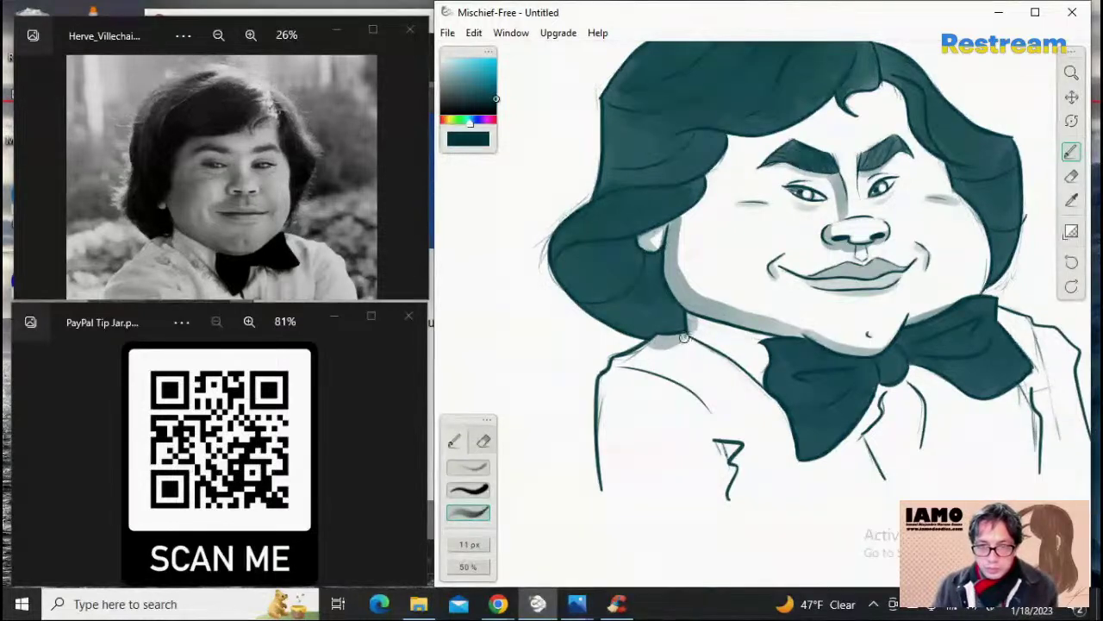
mouse_move(624, 356)
mouse_down()
mouse_move(606, 452)
mouse_move(644, 543)
mouse_up()
key(ctrl+z)
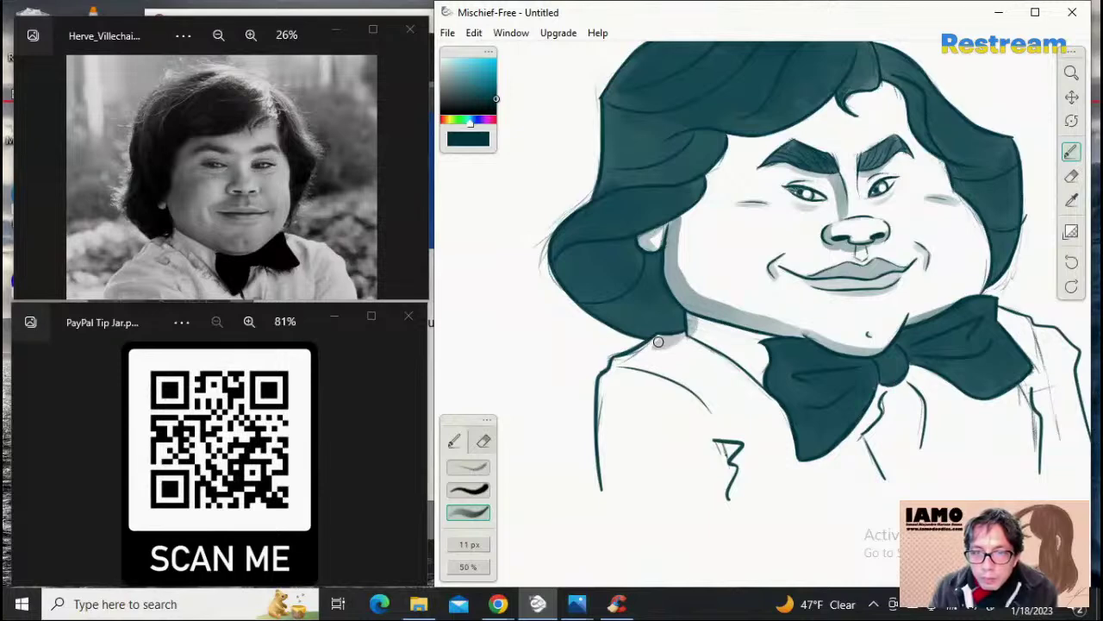
mouse_move(652, 345)
mouse_down()
mouse_move(620, 360)
mouse_move(605, 402)
mouse_move(619, 524)
mouse_up()
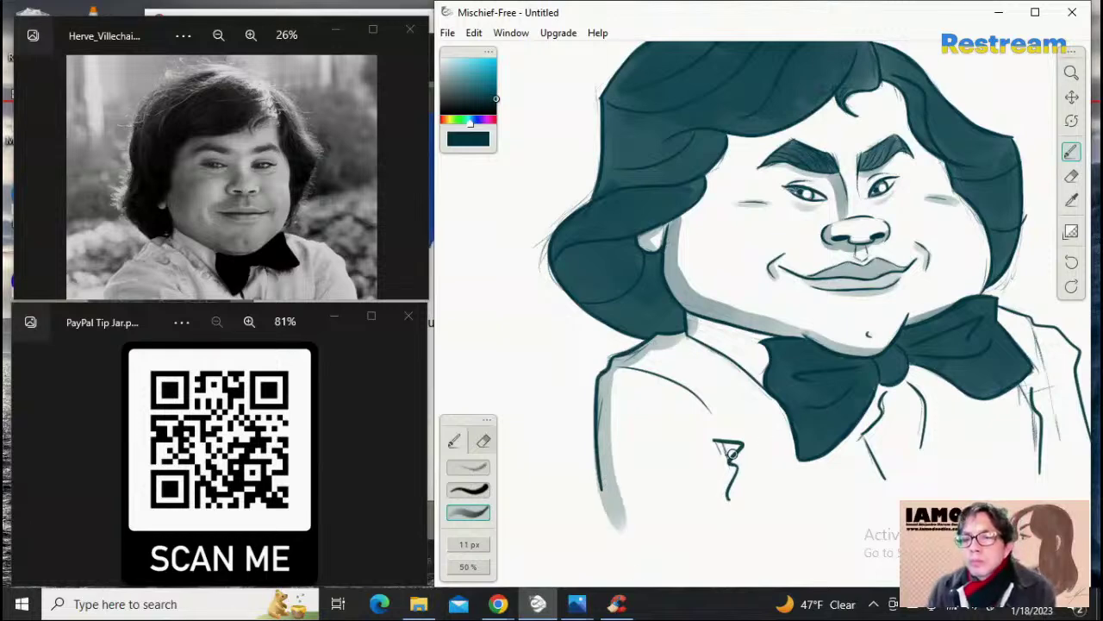
Step: Shade around the zigzag fold on the left chest of the shirt, redoing the stroke until it suits
mouse_move(720, 446)
mouse_down()
mouse_move(742, 445)
mouse_move(728, 519)
mouse_up()
key(ctrl+z)
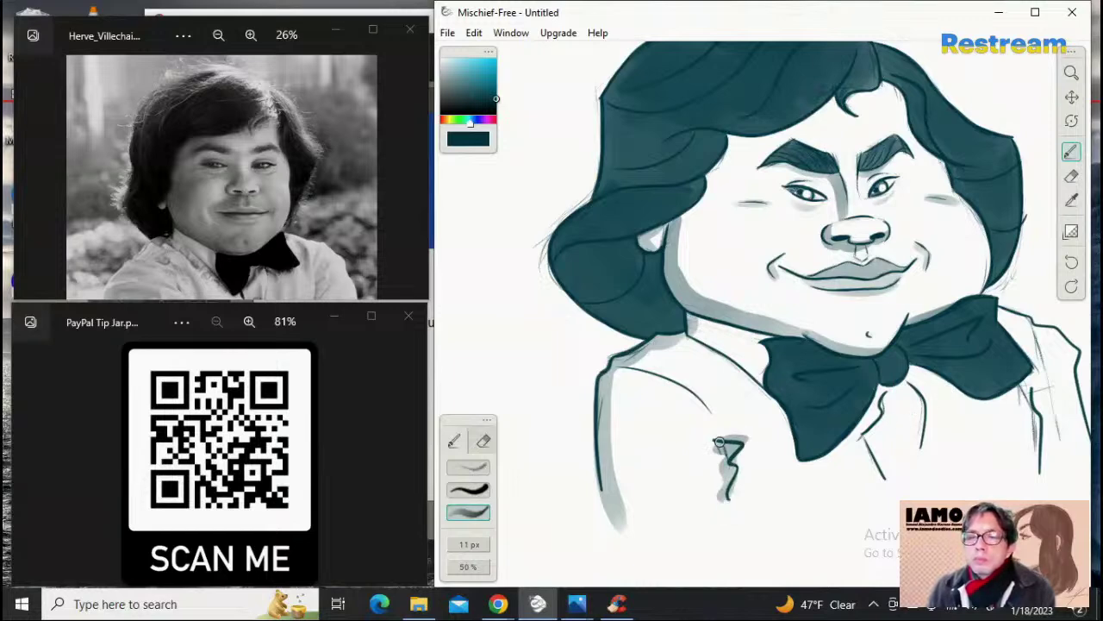
key(ctrl+z)
mouse_move(718, 445)
mouse_down()
mouse_move(736, 443)
mouse_move(724, 509)
mouse_up()
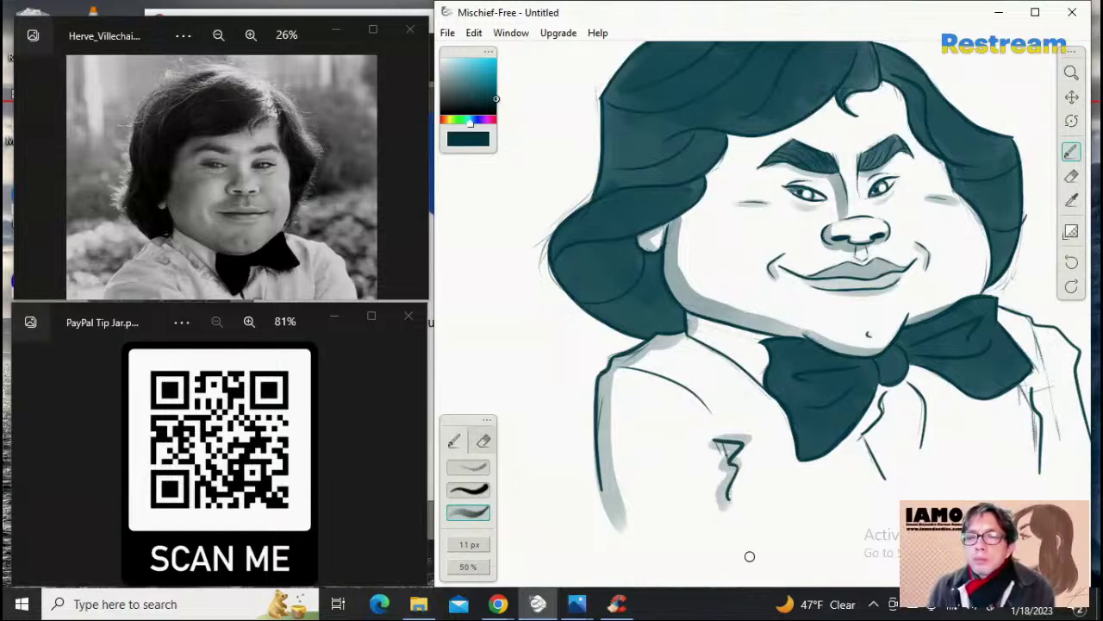
Step: Shade along the left collar line from the neck to the bow tie with a 7 px brush, retrying the stroke until it suits
drag(688, 339, 765, 400)
key(ctrl+z)
key(bracketleft)
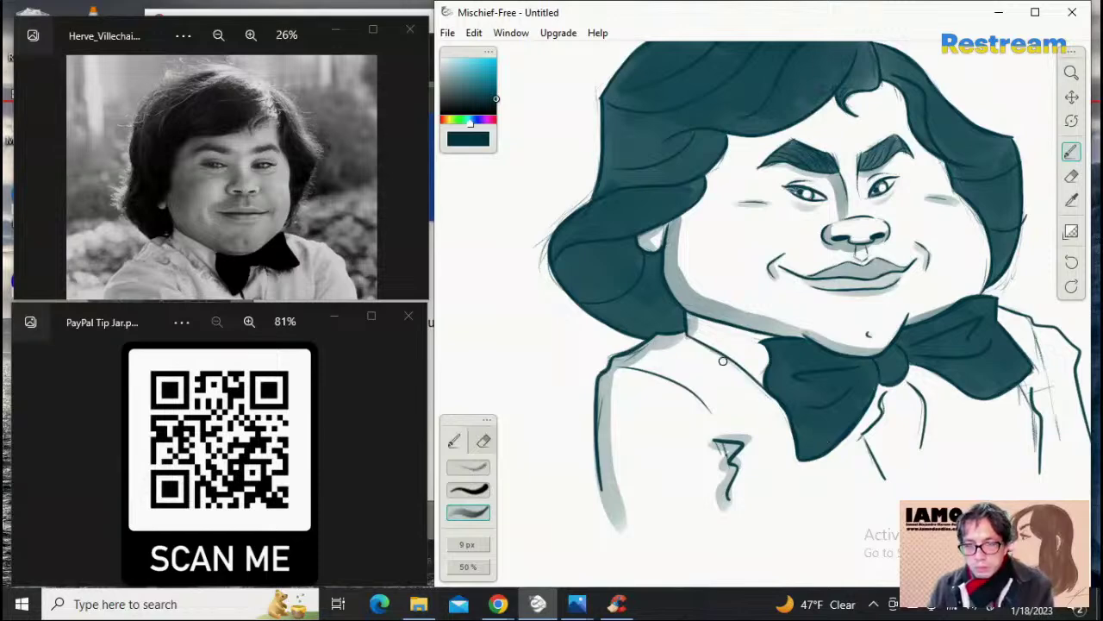
drag(692, 343, 776, 409)
key(ctrl+z)
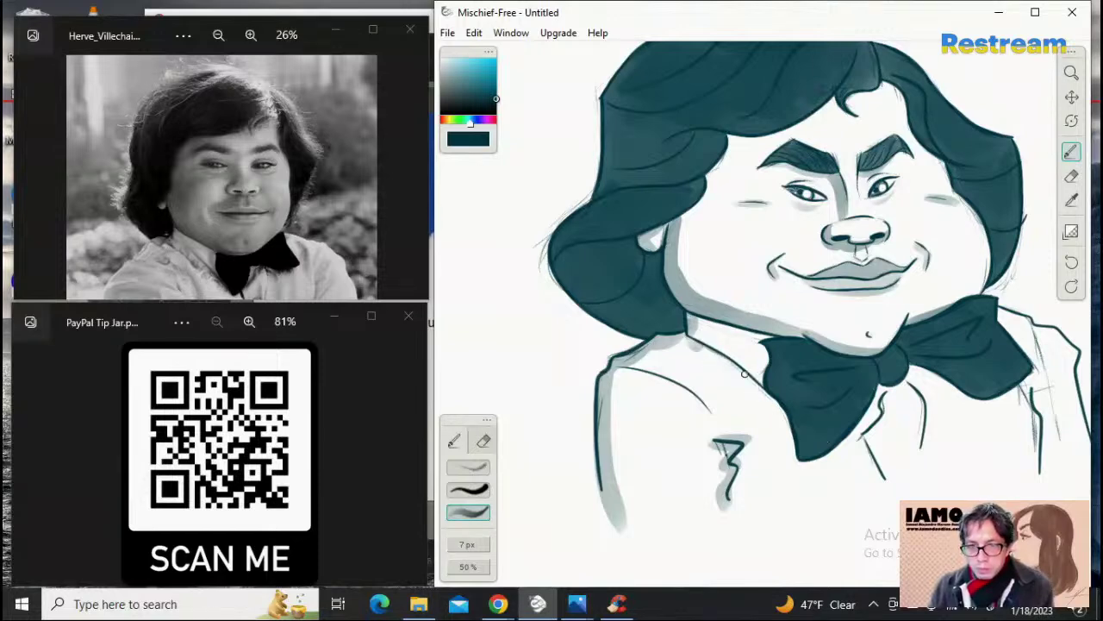
drag(691, 340, 760, 390)
key(ctrl+z)
drag(686, 337, 778, 413)
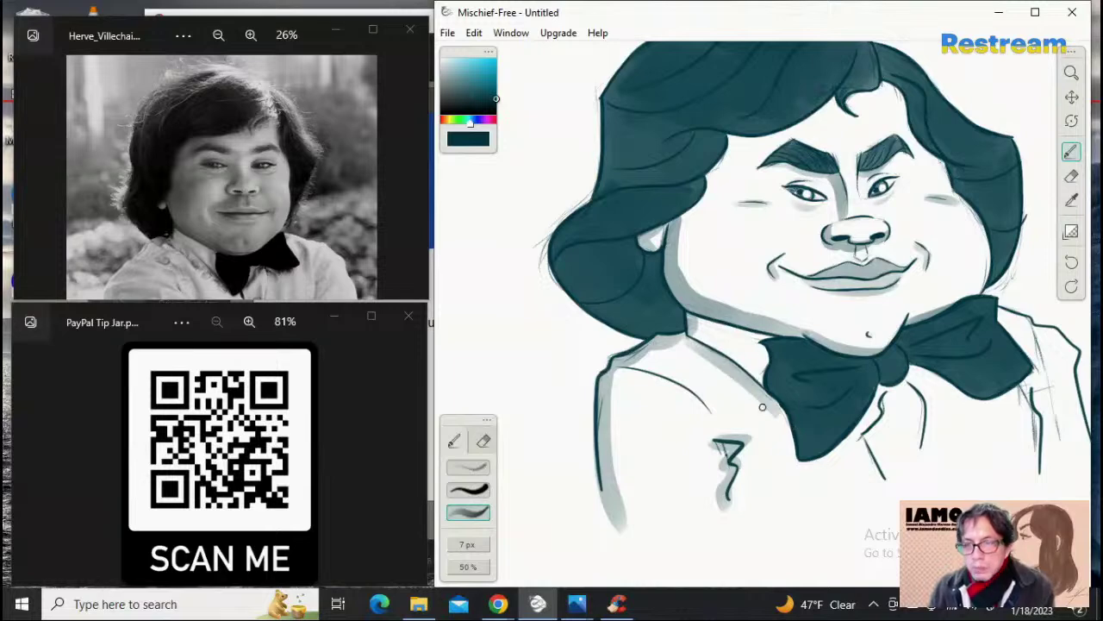
key(ctrl+z)
drag(681, 337, 776, 405)
key(ctrl+z)
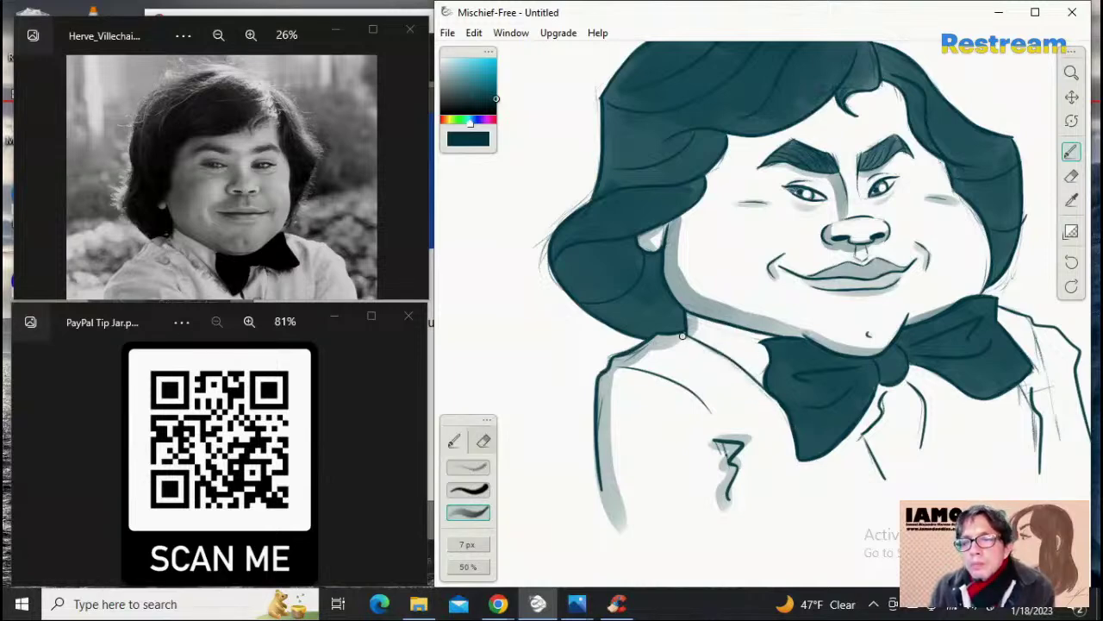
drag(687, 337, 769, 399)
key(ctrl+z)
drag(686, 339, 779, 407)
key(ctrl+z)
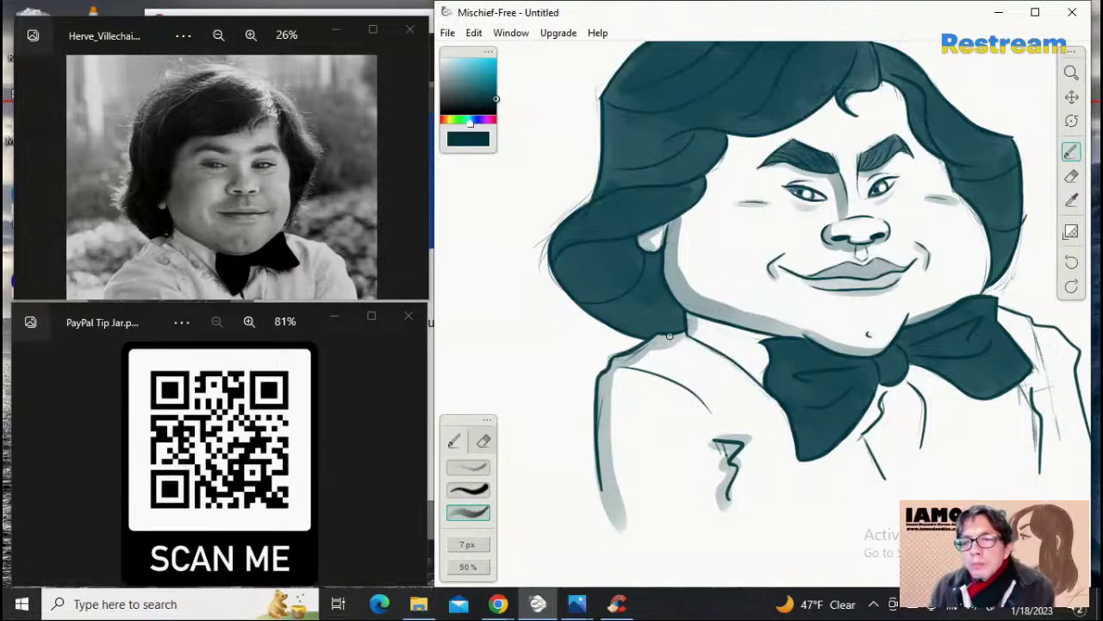
drag(671, 336, 771, 401)
key(ctrl+z)
drag(669, 336, 776, 425)
key(ctrl+z)
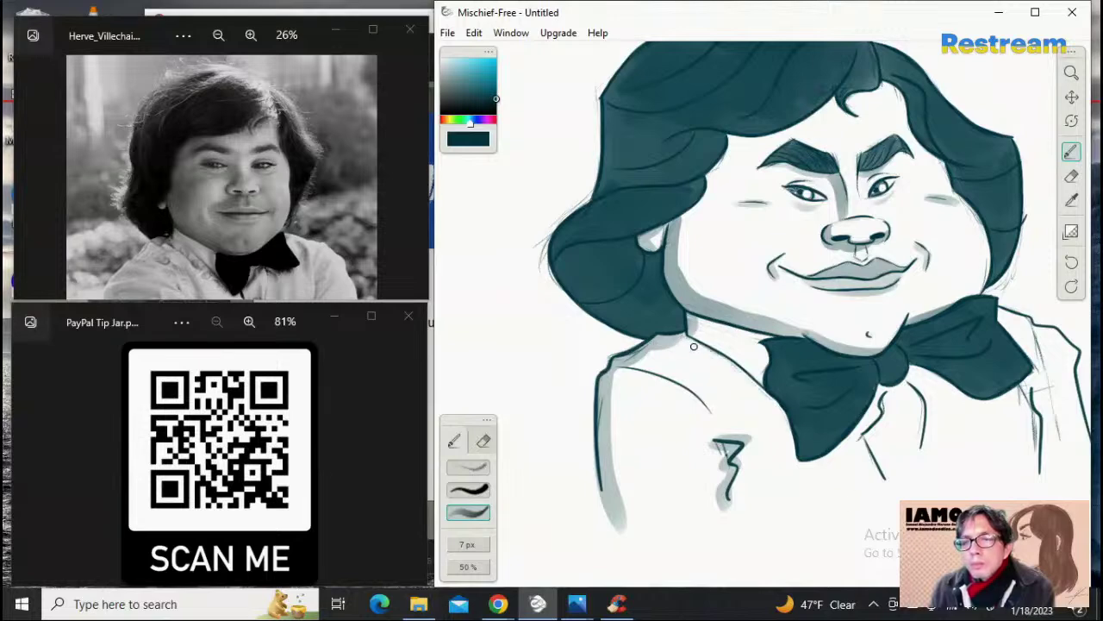
drag(676, 336, 767, 428)
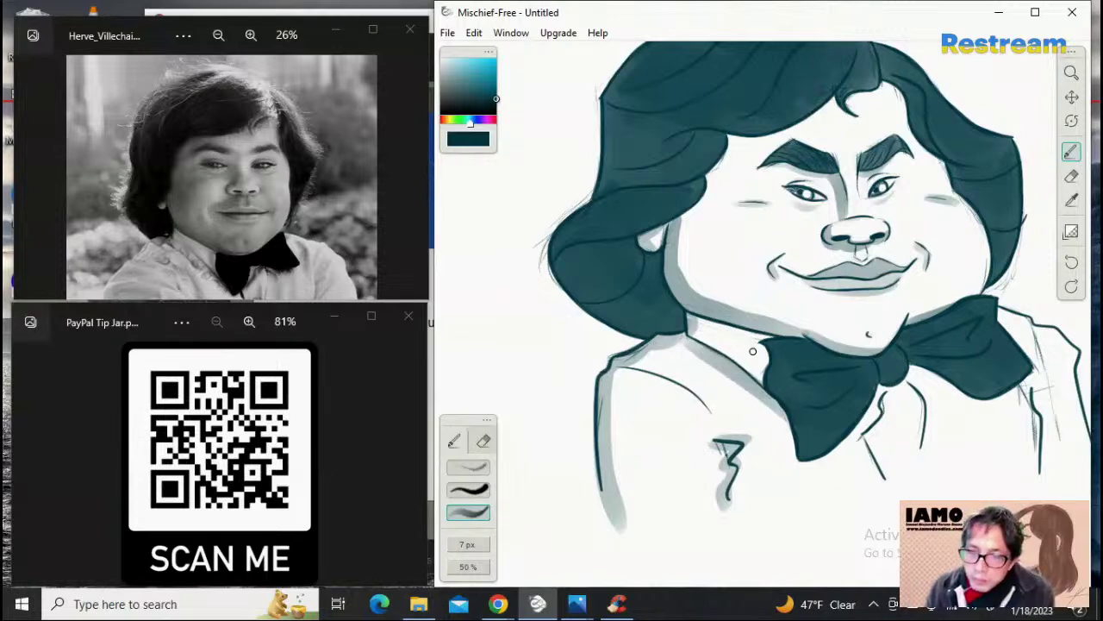
Step: Shade a drop shadow on the shirt along the lower edges of the bow tie, around both wings and under the knot
drag(759, 344, 772, 396)
key(ctrl+z)
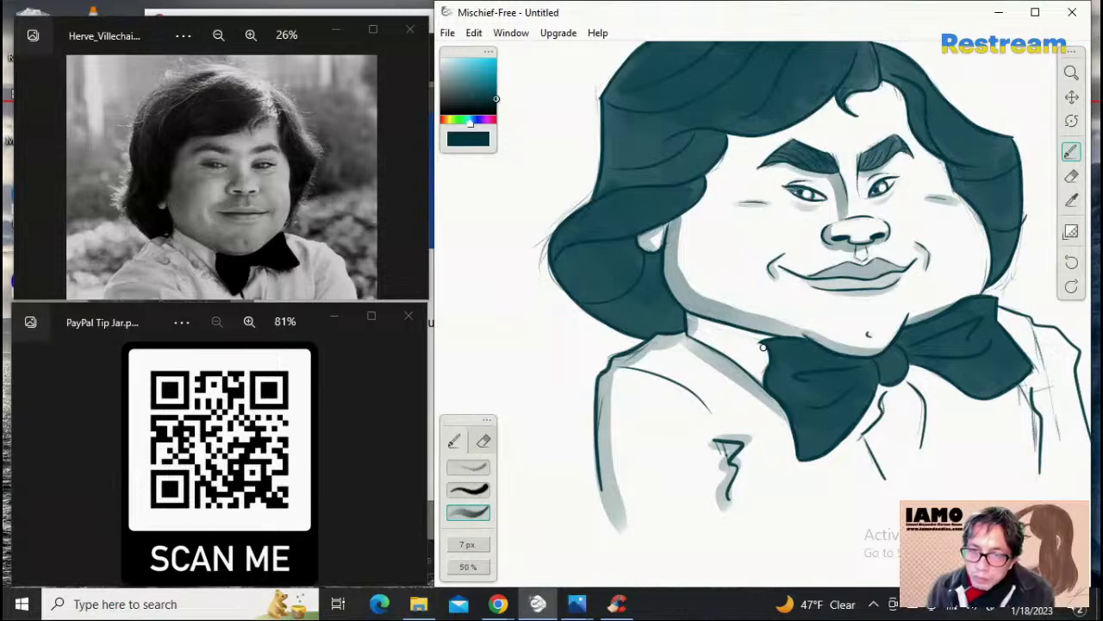
drag(763, 347, 773, 405)
key(ctrl+z)
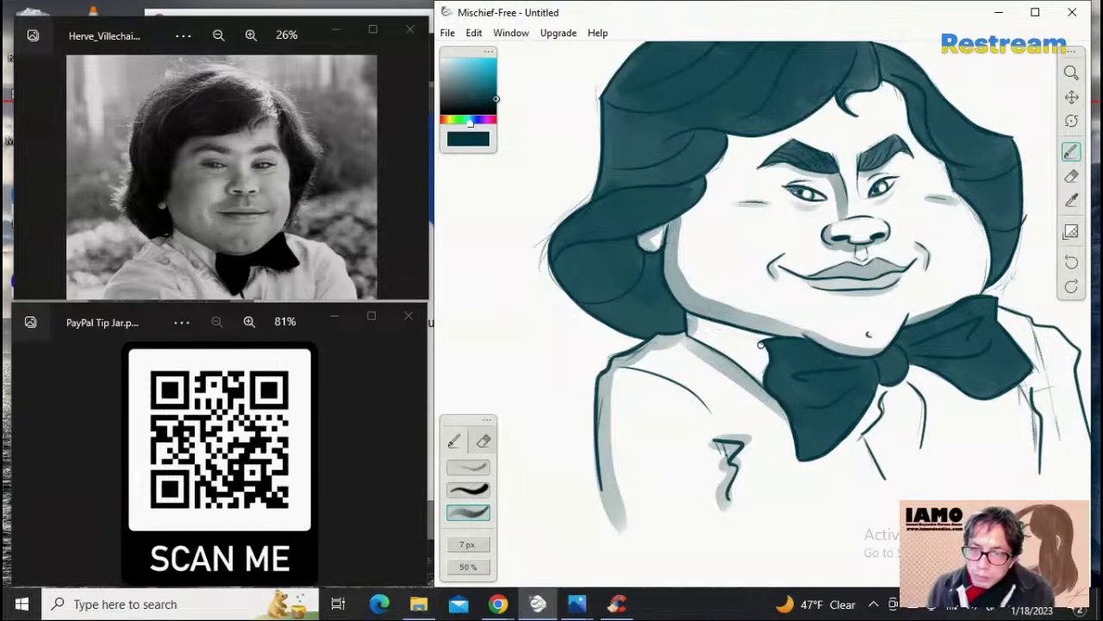
mouse_move(762, 345)
mouse_down()
mouse_move(761, 381)
mouse_move(799, 466)
mouse_move(843, 442)
mouse_move(898, 389)
mouse_up()
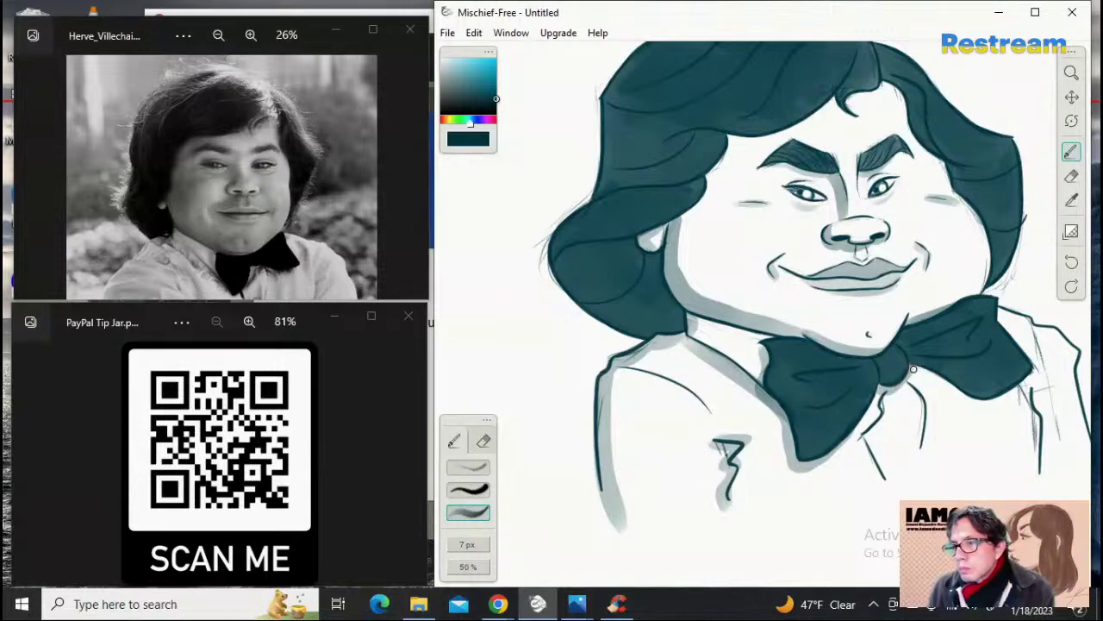
drag(913, 369, 969, 401)
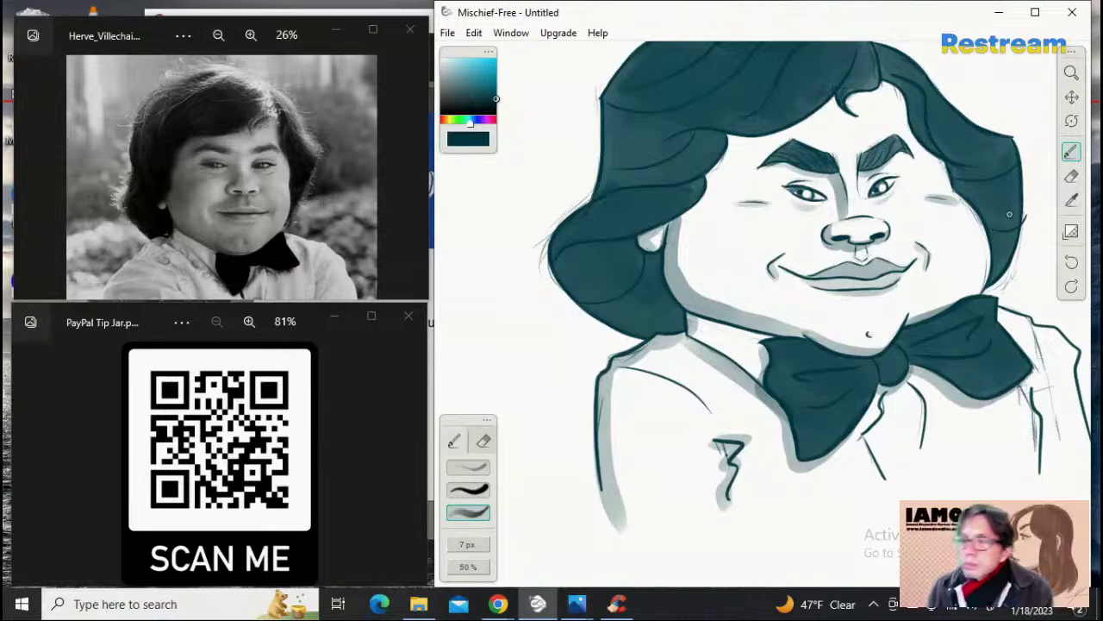
Step: Shade along the jagged shirt opening line below the bow tie knot, repeating the stroke until it suits
mouse_move(881, 402)
mouse_down()
mouse_move(864, 440)
mouse_move(886, 481)
mouse_up()
key(ctrl+z)
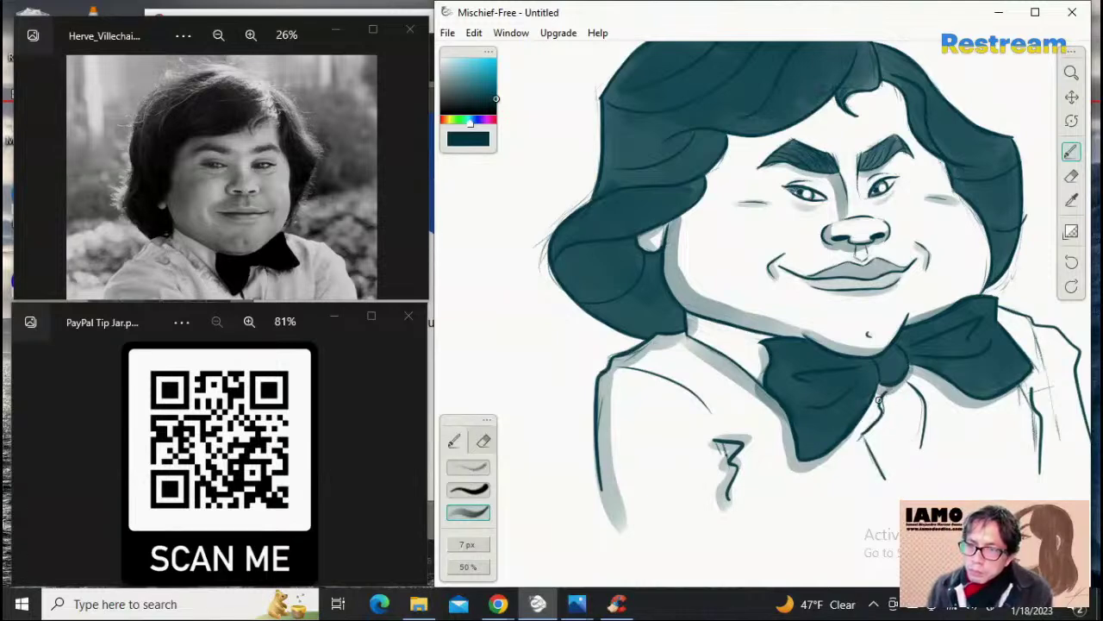
drag(879, 400, 867, 450)
key(ctrl+z)
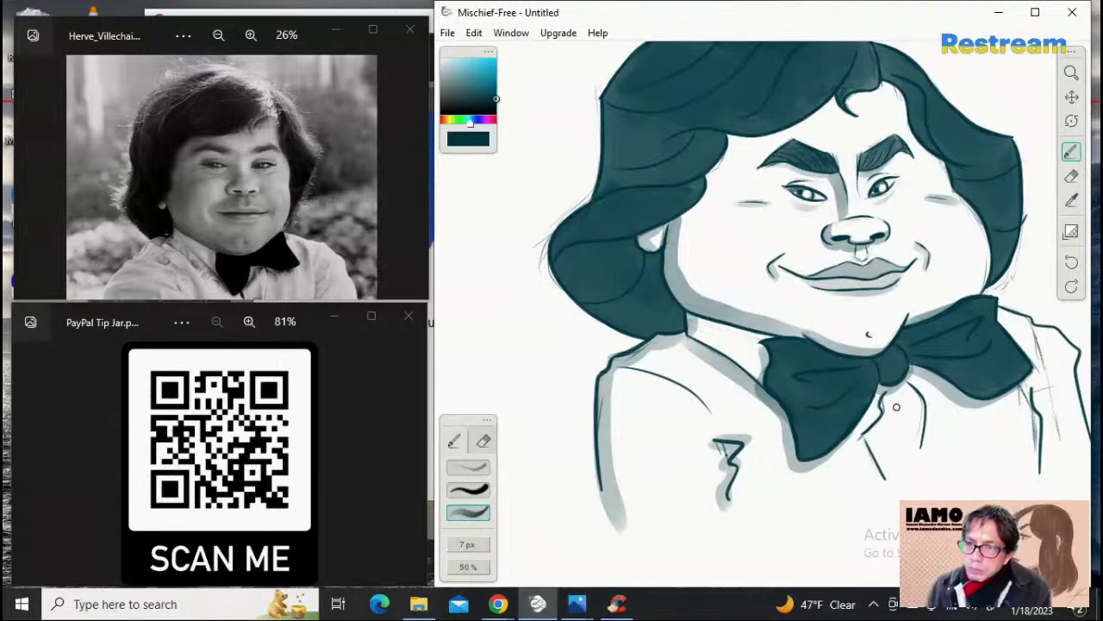
mouse_move(884, 389)
mouse_down()
mouse_move(877, 421)
mouse_move(894, 500)
mouse_up()
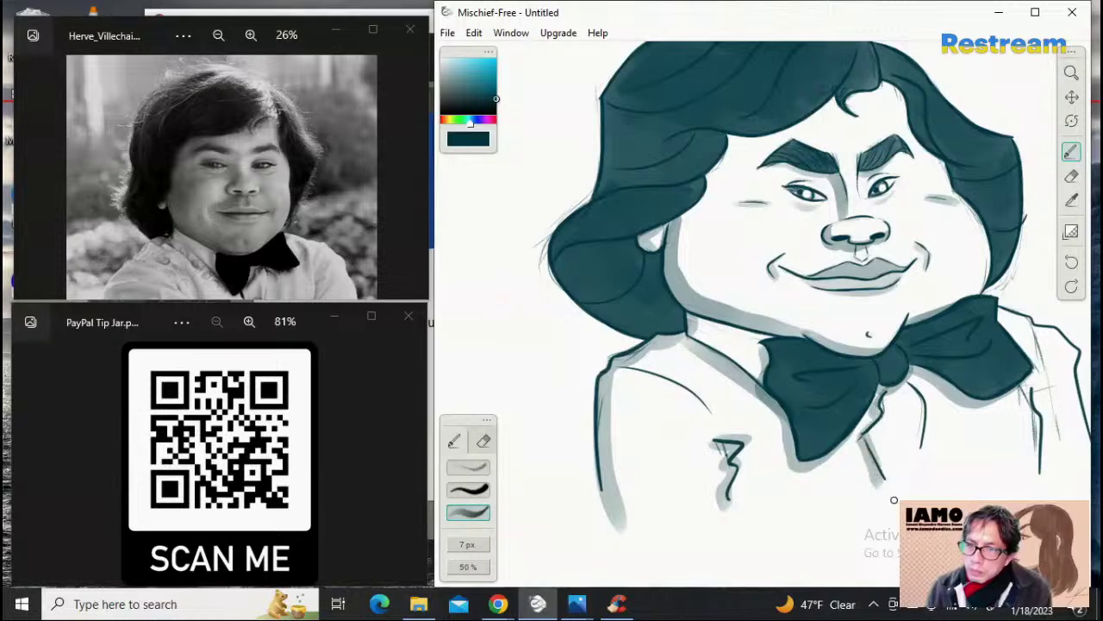
key(ctrl+z)
mouse_move(884, 389)
mouse_down()
mouse_move(861, 435)
mouse_move(886, 481)
mouse_move(899, 477)
mouse_move(885, 392)
mouse_move(859, 441)
mouse_move(896, 508)
mouse_up()
key(ctrl+z)
Step: Shade inside the curved fold line running down the shirt from the bow tie knot, retrying the stroke
mouse_move(905, 385)
mouse_down()
mouse_move(917, 396)
mouse_move(919, 451)
mouse_up()
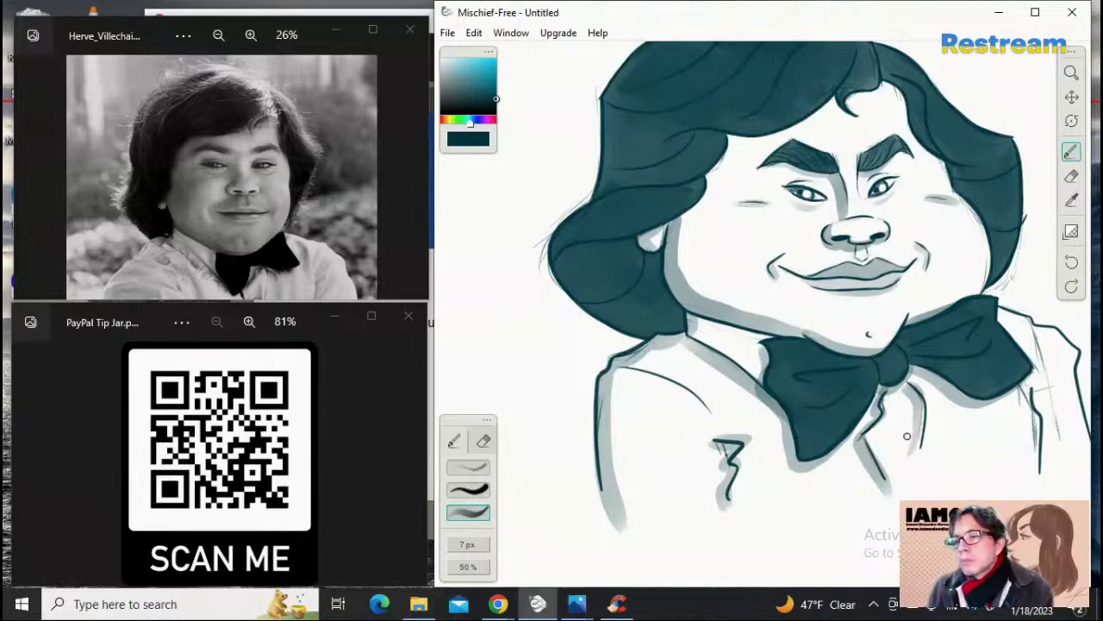
key(ctrl+z)
mouse_move(904, 381)
mouse_down()
mouse_move(919, 447)
mouse_move(912, 411)
mouse_move(924, 436)
mouse_up()
key(ctrl+z)
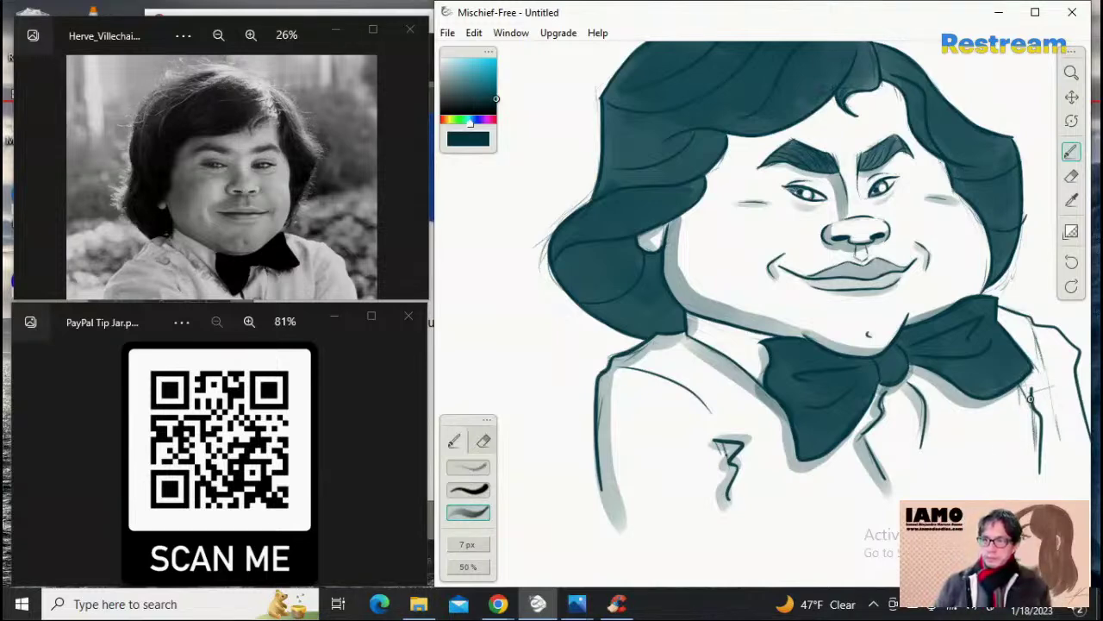
Step: Try shading strokes along the fold line at the right armpit, below the right wing of the bow tie
drag(1034, 388, 1030, 470)
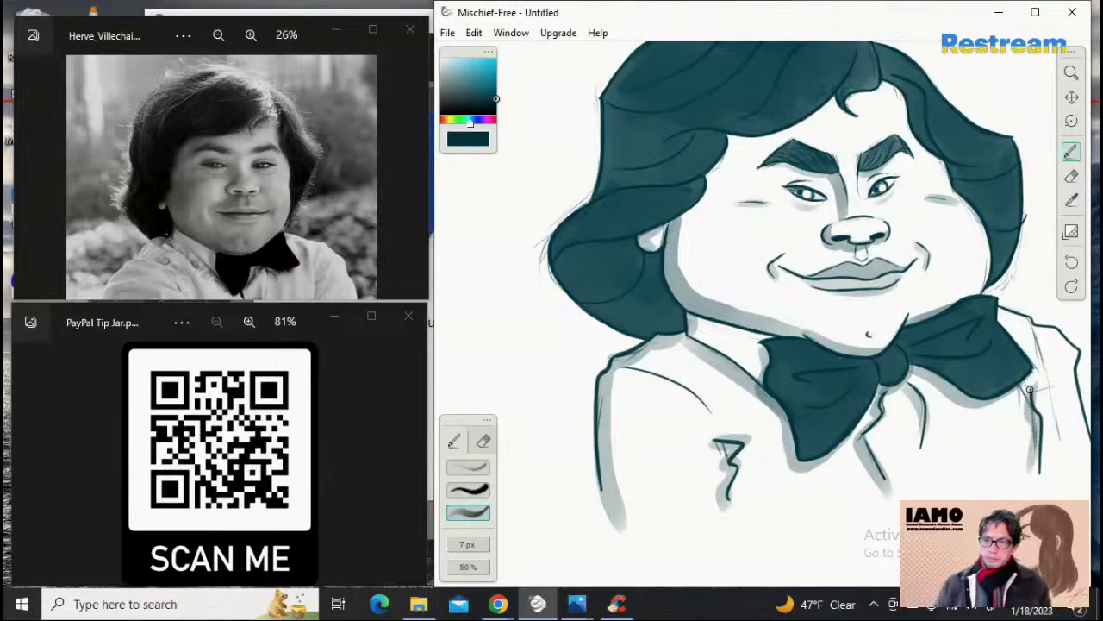
drag(1032, 379, 1039, 469)
key(ctrl+z)
key(ctrl+z)
key(ctrl+z)
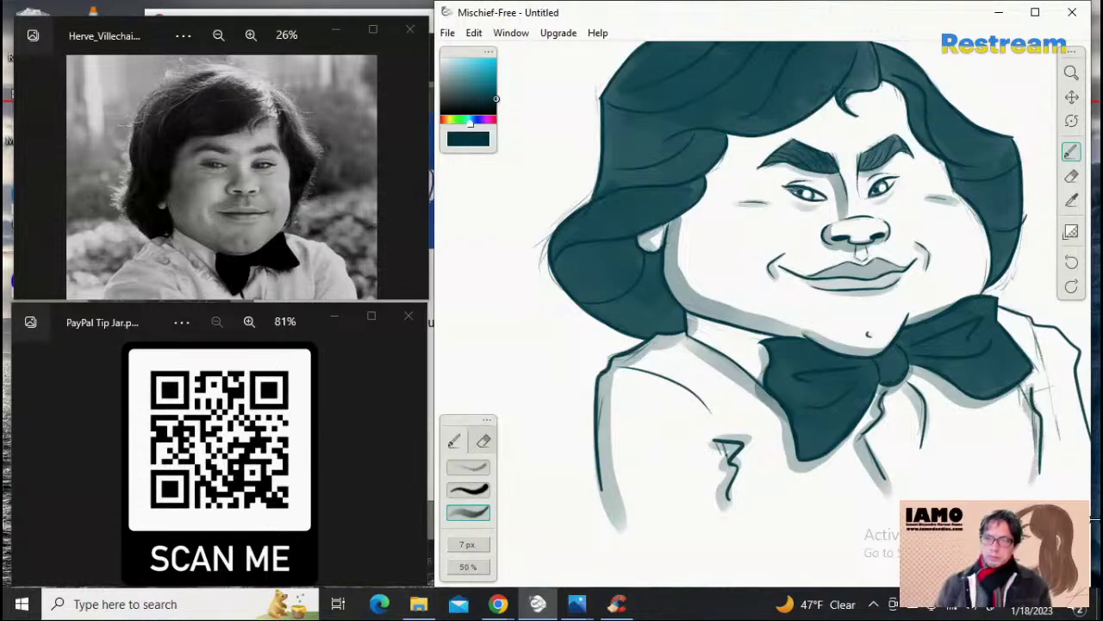
key(ctrl+z)
drag(1030, 385, 1040, 467)
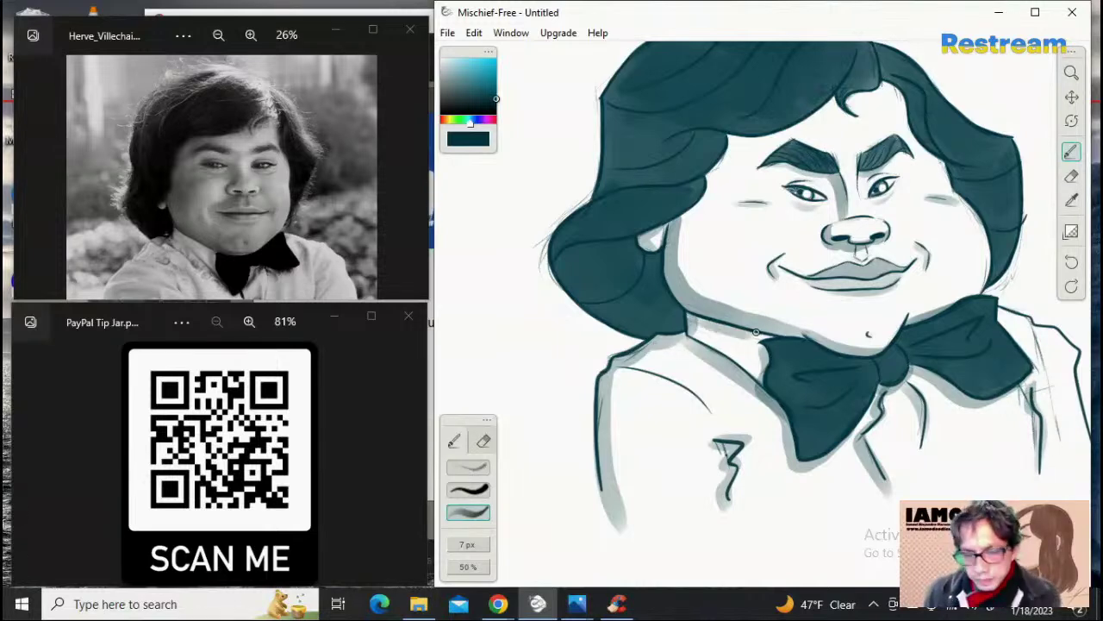
Step: Shade the neck just under the left jaw line, from below the hair to the bow tie
key(ctrl+z)
drag(689, 315, 783, 349)
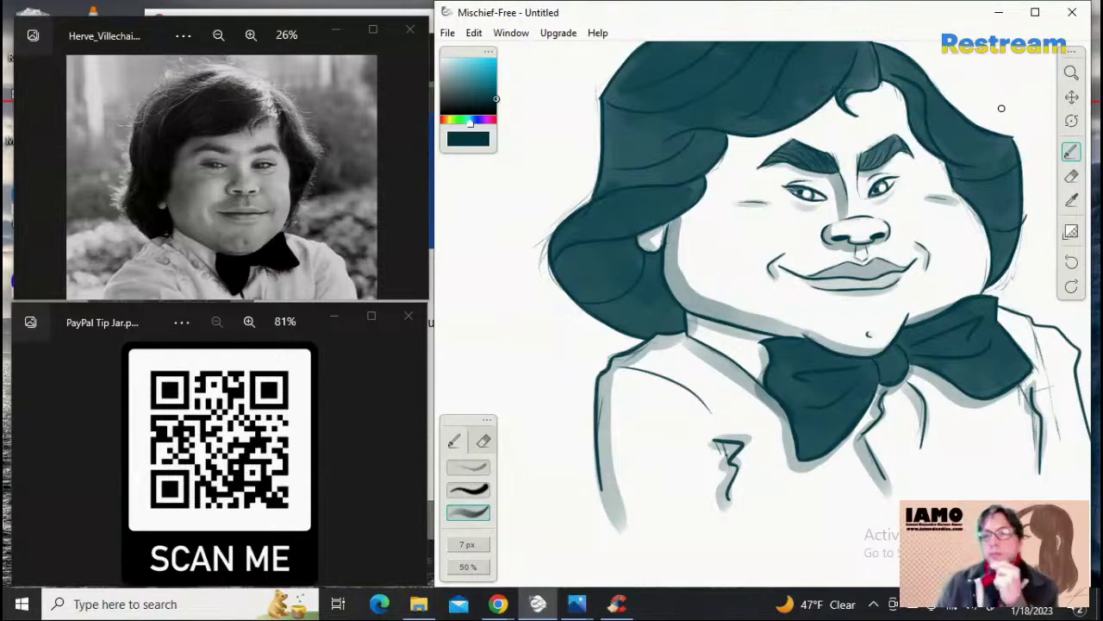
Step: Enlarge the shading brush to 16 px and try a shading stroke along the top of the hair
click(1071, 73)
drag(957, 249, 1020, 287)
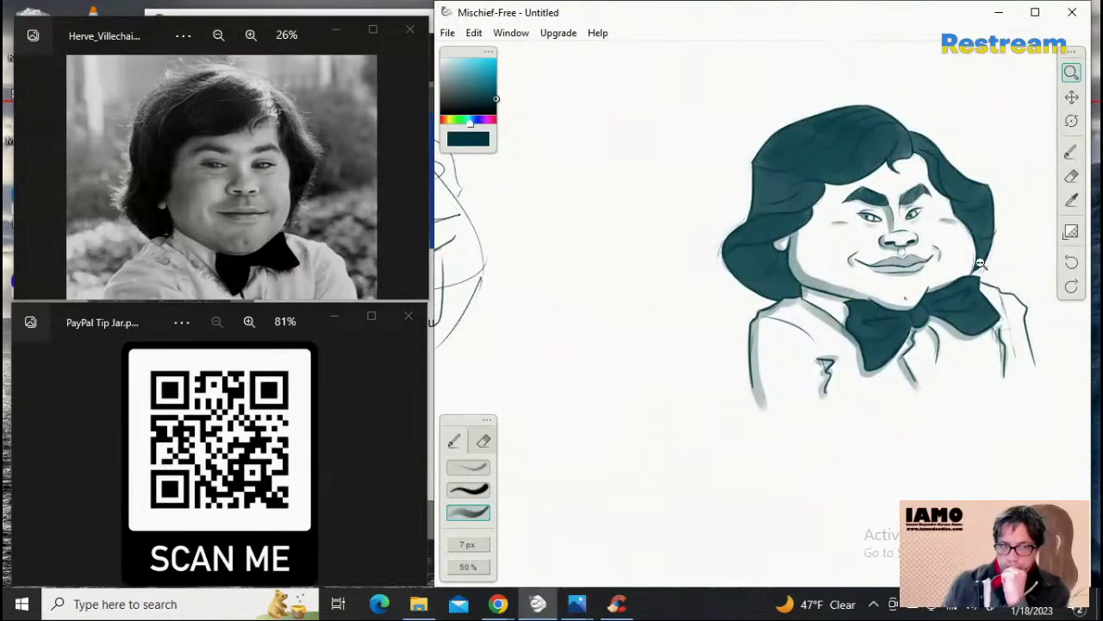
drag(894, 256, 953, 255)
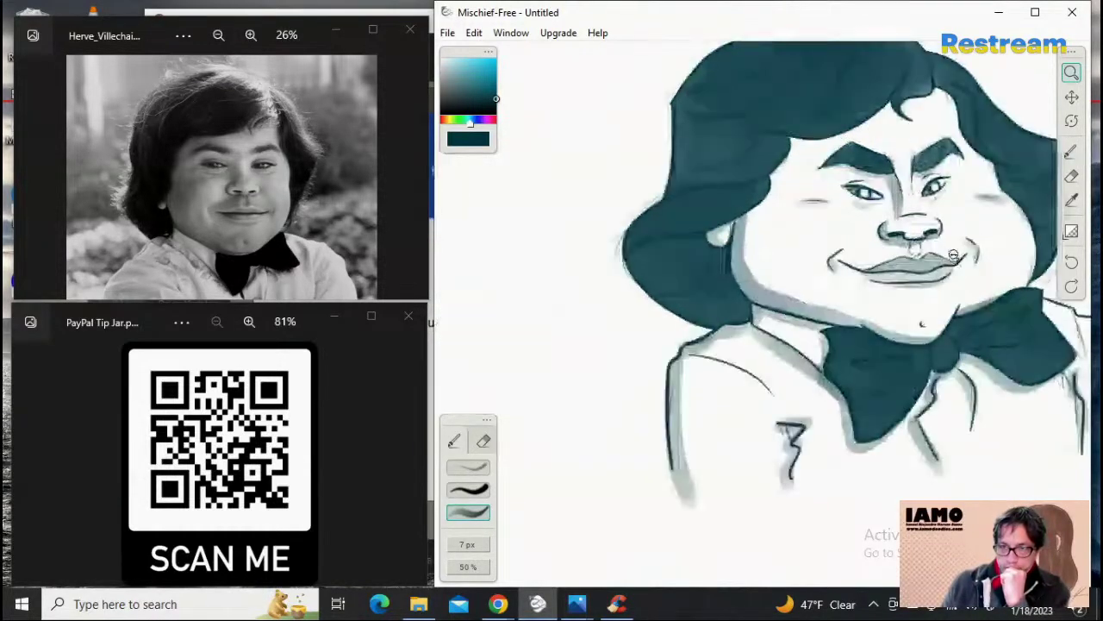
click(1071, 96)
drag(824, 234, 789, 324)
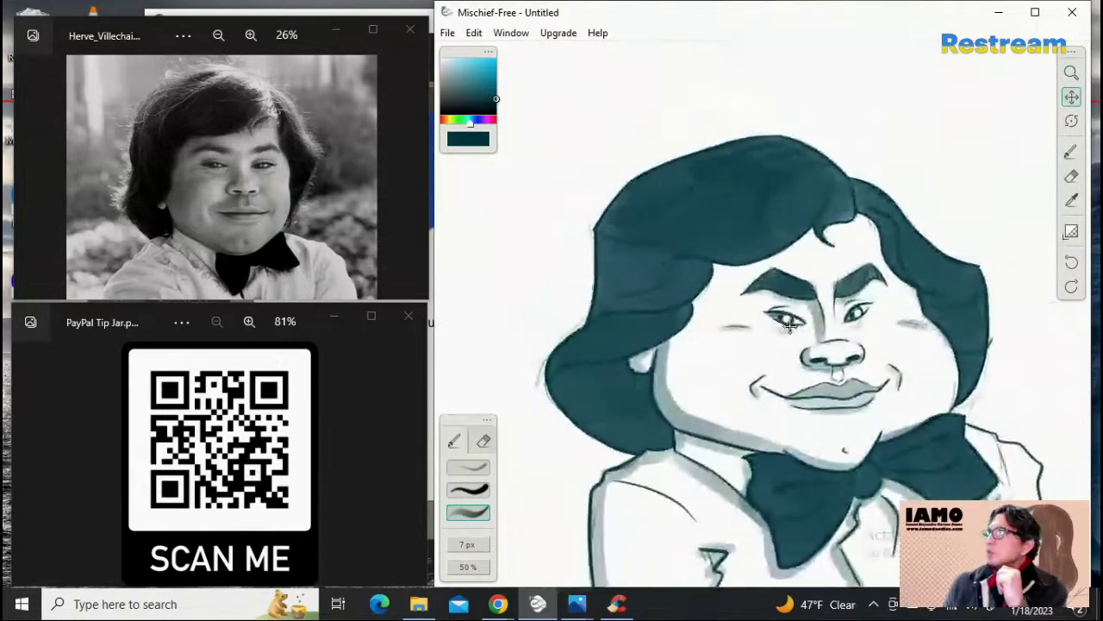
click(1071, 152)
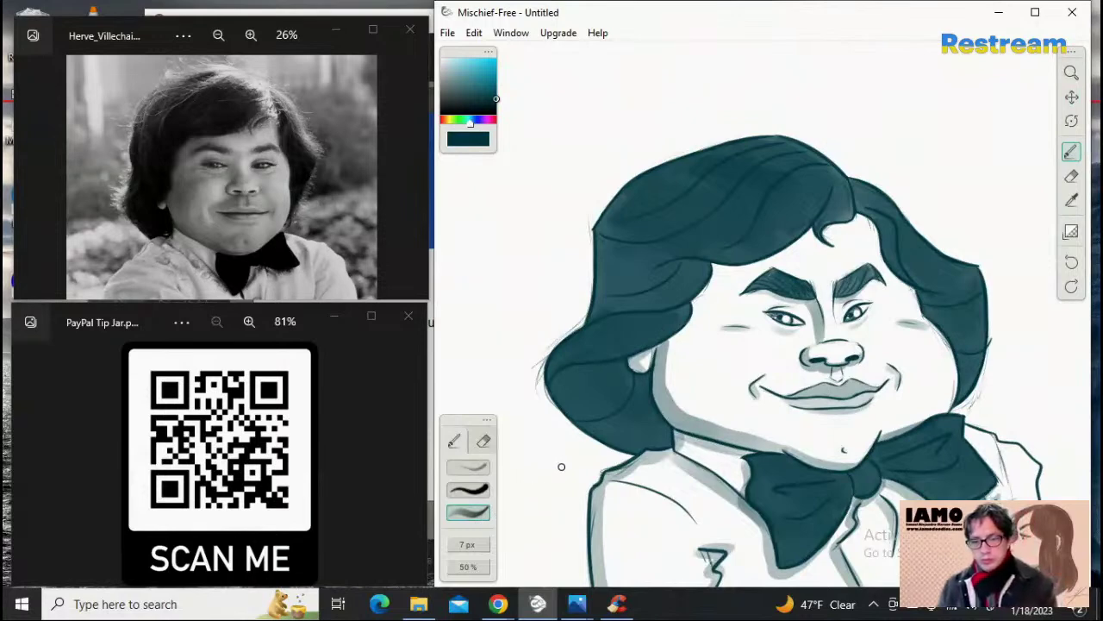
key(])
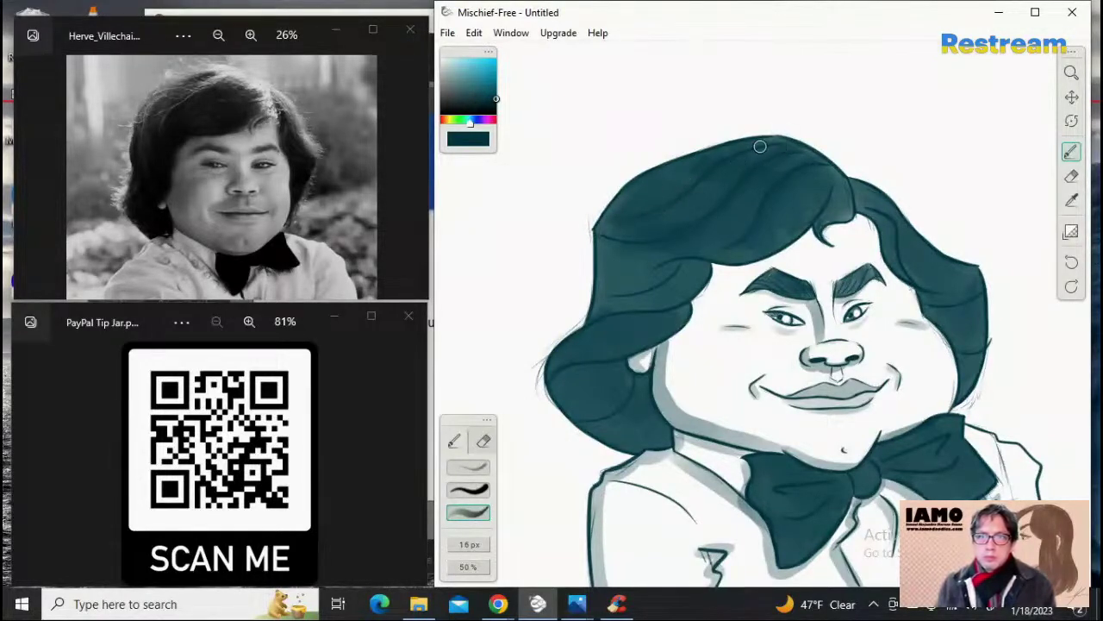
mouse_move(743, 157)
mouse_down()
mouse_move(688, 205)
mouse_move(775, 155)
mouse_move(764, 146)
mouse_move(622, 223)
mouse_move(781, 148)
mouse_move(749, 151)
mouse_up()
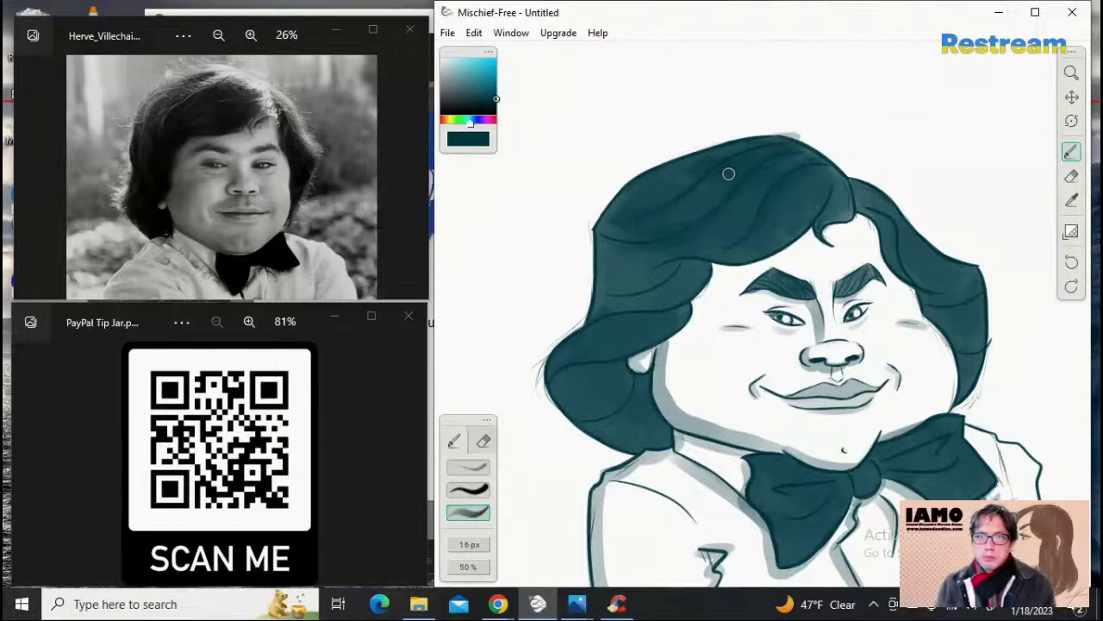
key(ctrl+z)
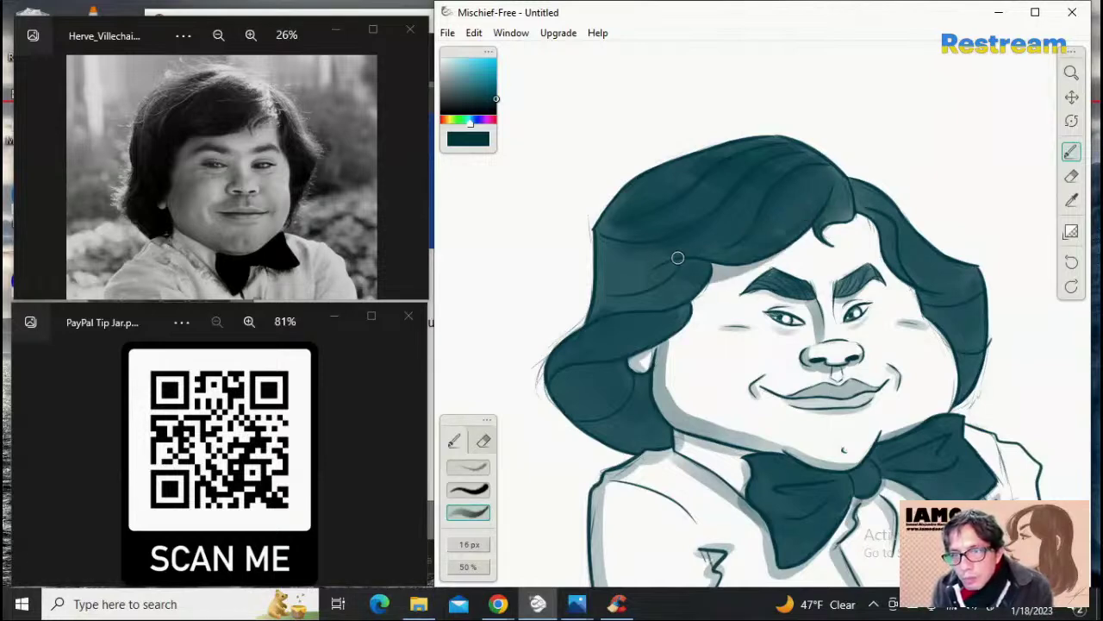
Step: Shade the forehead just below the sweeping fringe, redoing the stroke until the shadow's width suits
key(ctrl+z)
drag(818, 226, 683, 276)
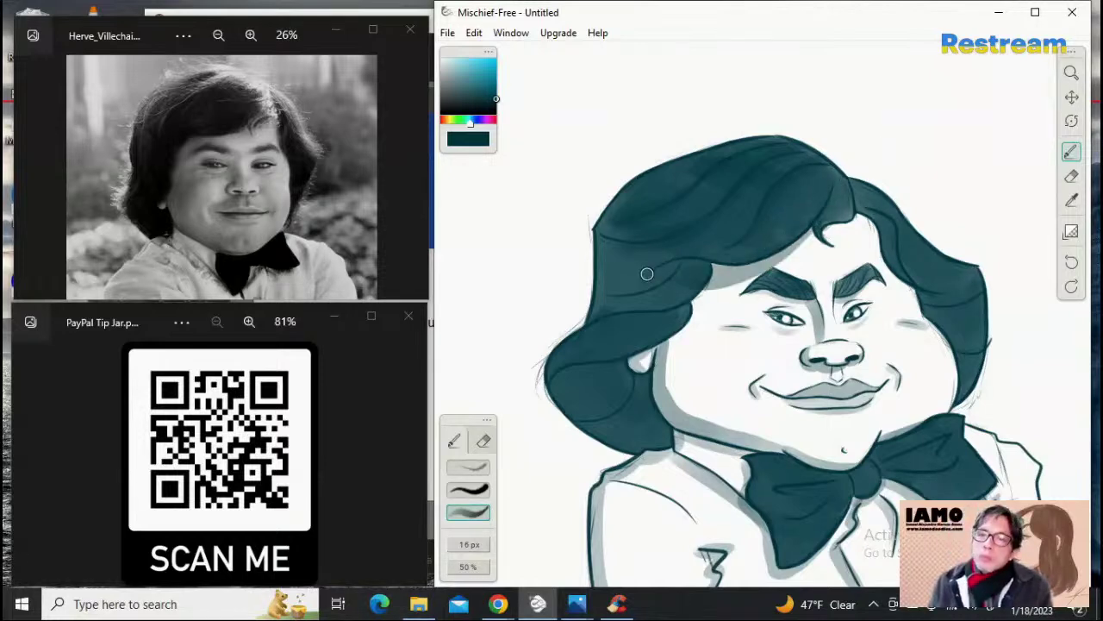
key(ctrl+z)
drag(807, 219, 702, 265)
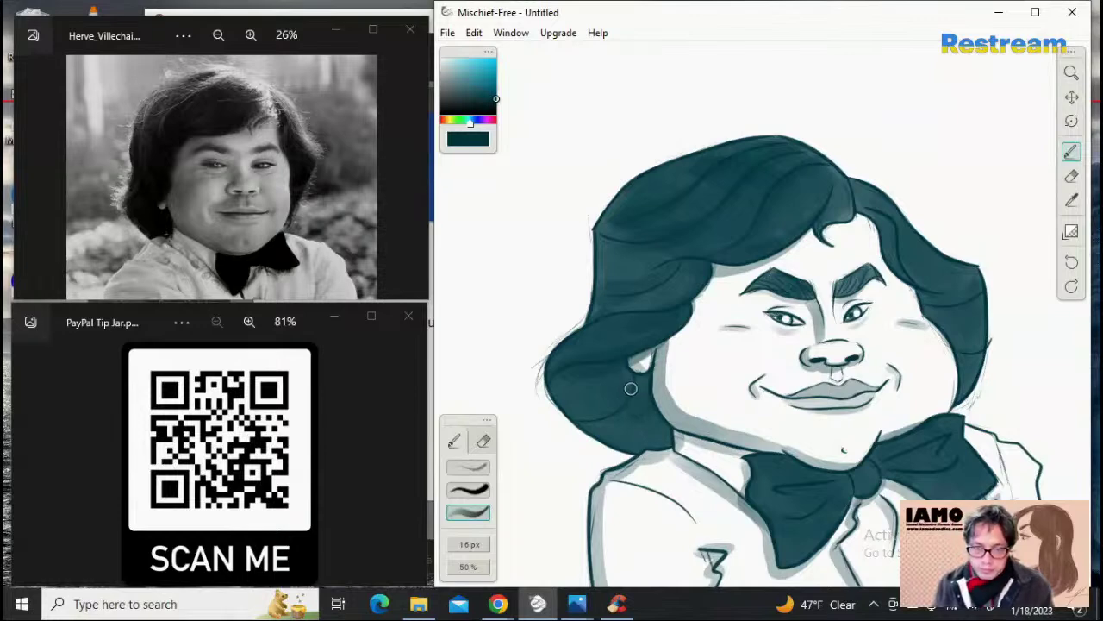
Step: Darken the hair below the ear and shade the face along the right hairline with a 10 px brush
mouse_move(639, 401)
mouse_down()
mouse_move(646, 426)
mouse_move(641, 389)
mouse_move(646, 422)
mouse_up()
key(bracketleft)
key(bracketleft)
key(bracketleft)
key(bracketleft)
key(bracketleft)
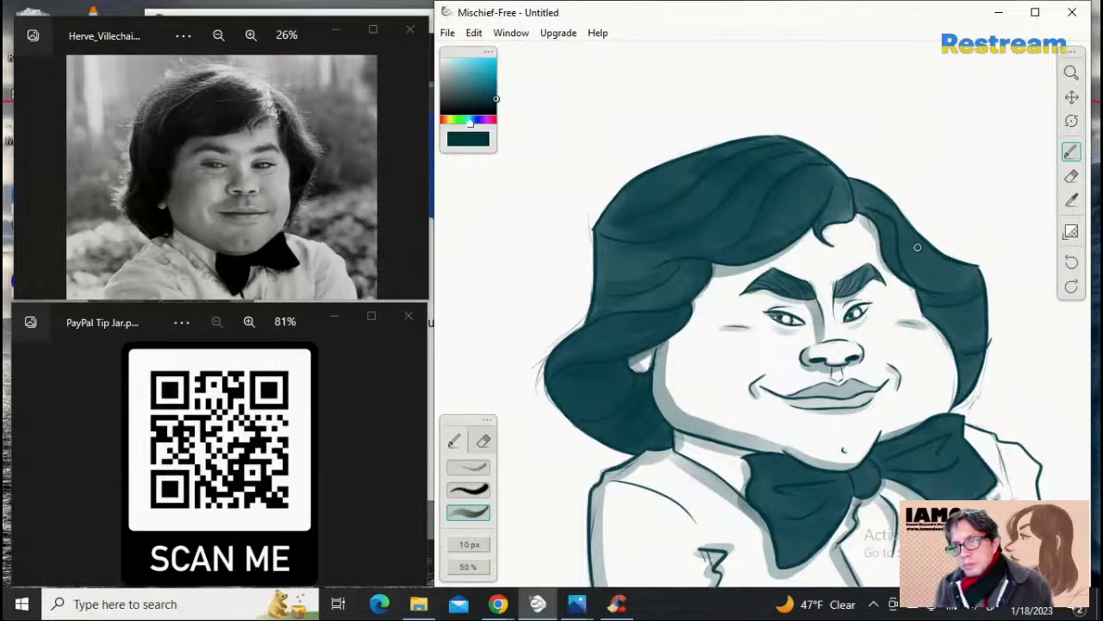
key(ctrl+z)
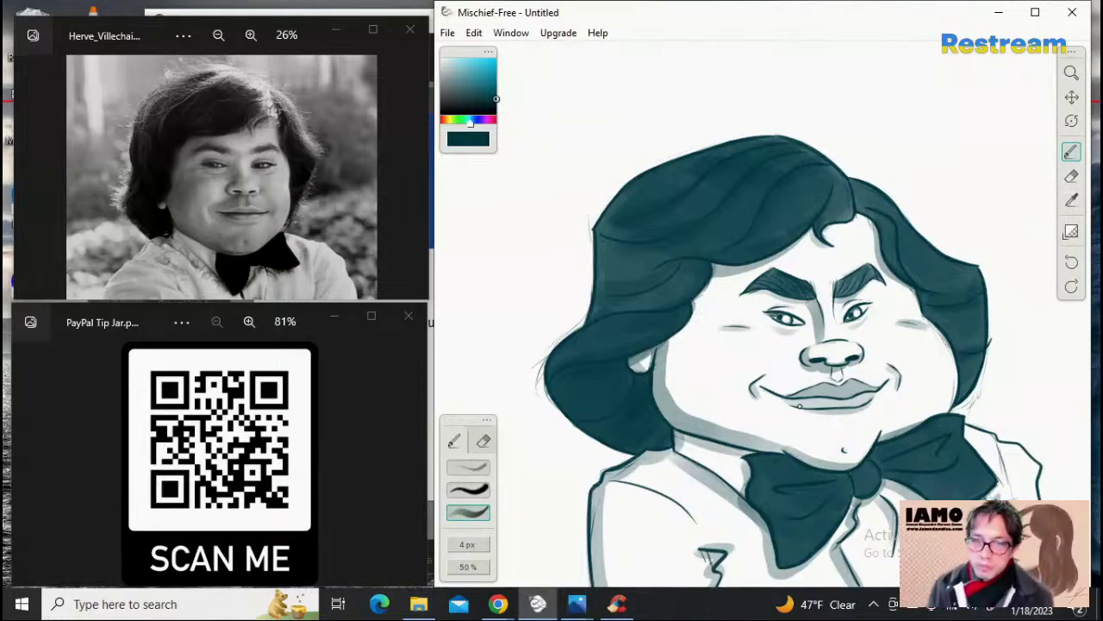
Step: Try shading the right end of the lower lip with a 19 px brush at 50% opacity
click(481, 443)
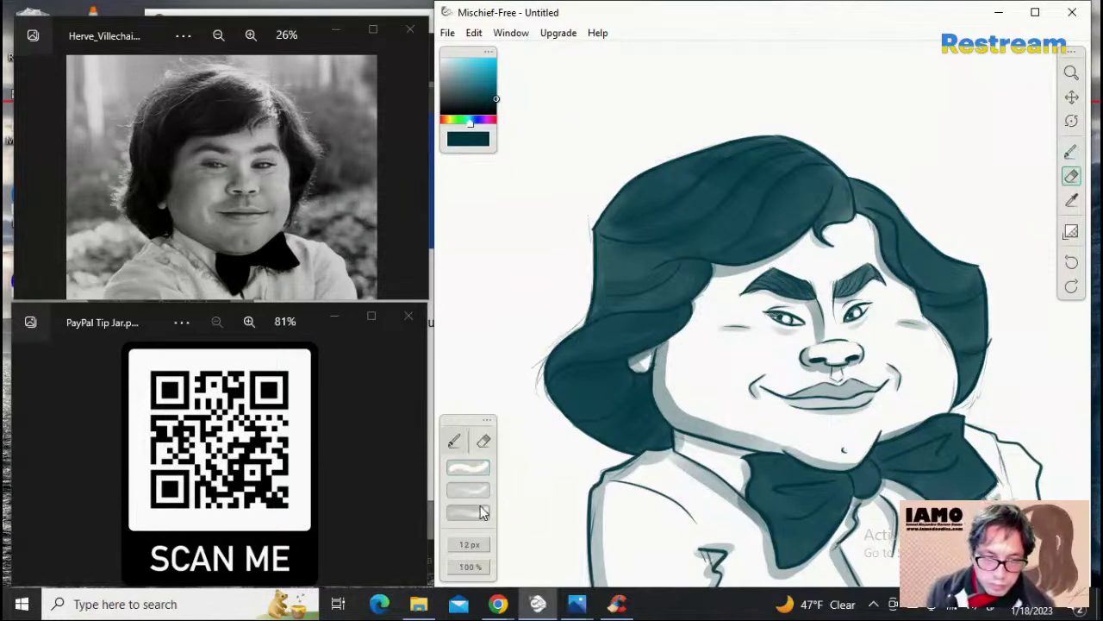
click(481, 513)
click(1072, 72)
drag(858, 407, 1008, 389)
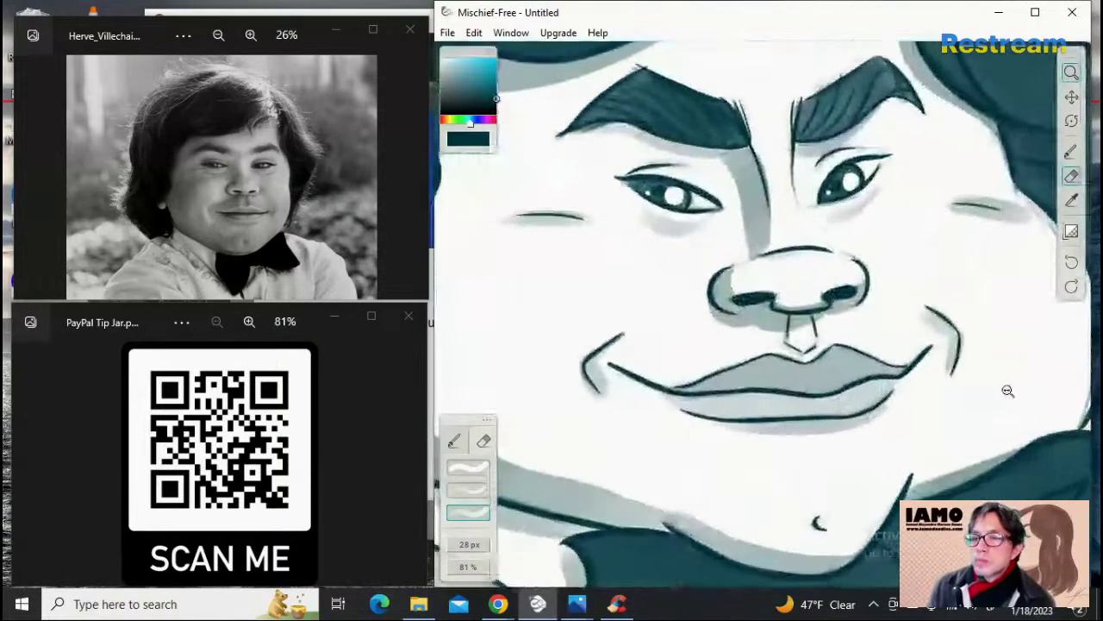
click(1070, 152)
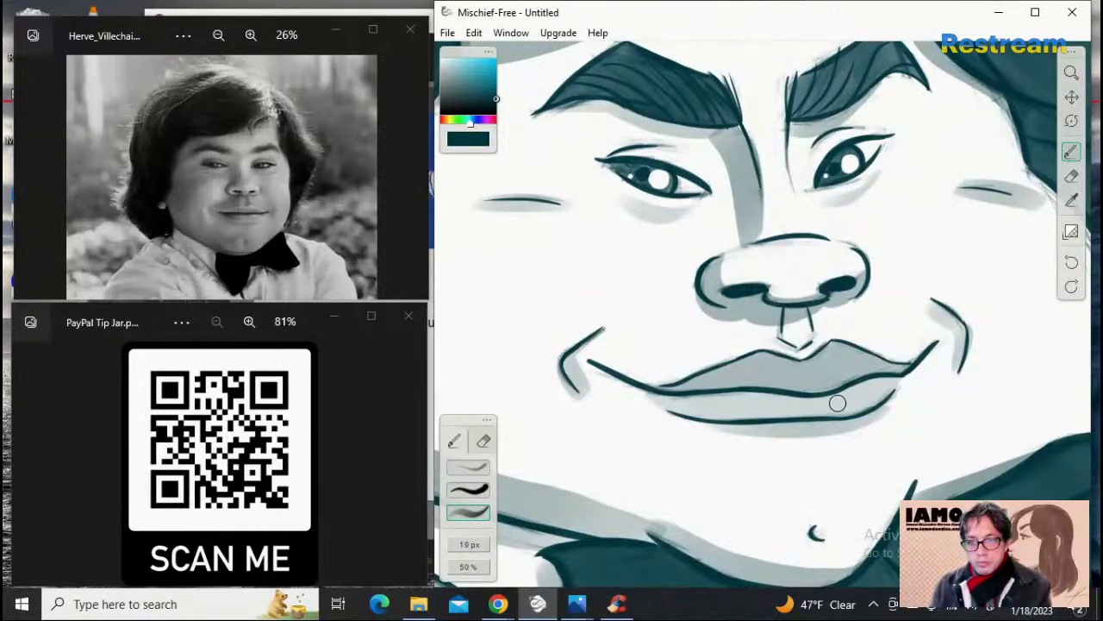
drag(837, 403, 892, 390)
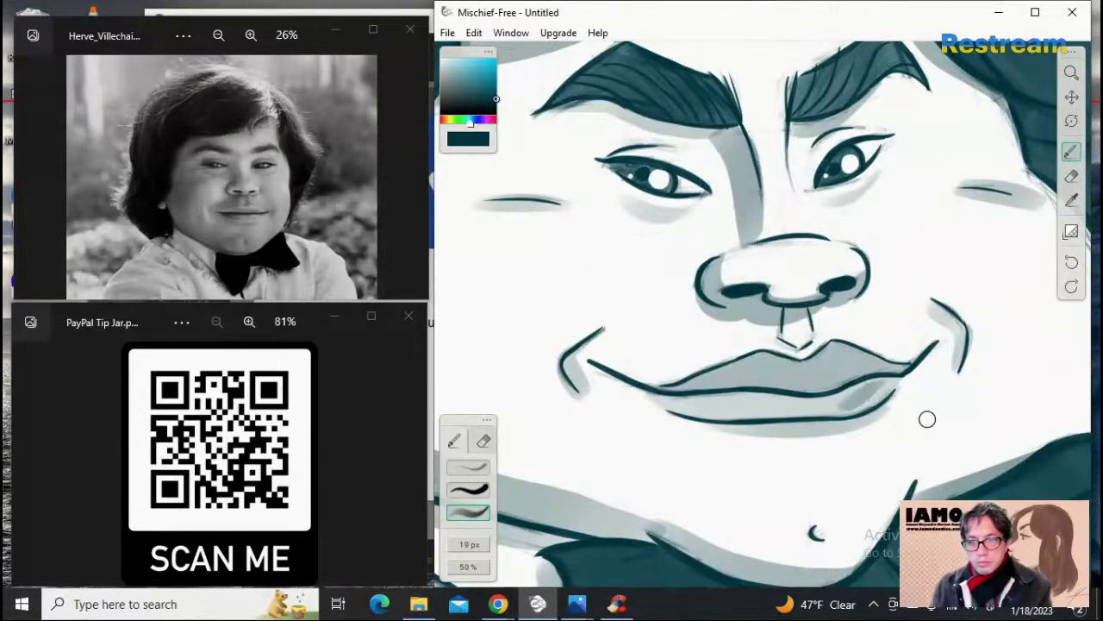
Step: Lighten the lower lip with soft highlights on both halves, using a 37 px eraser at 100% opacity
click(483, 440)
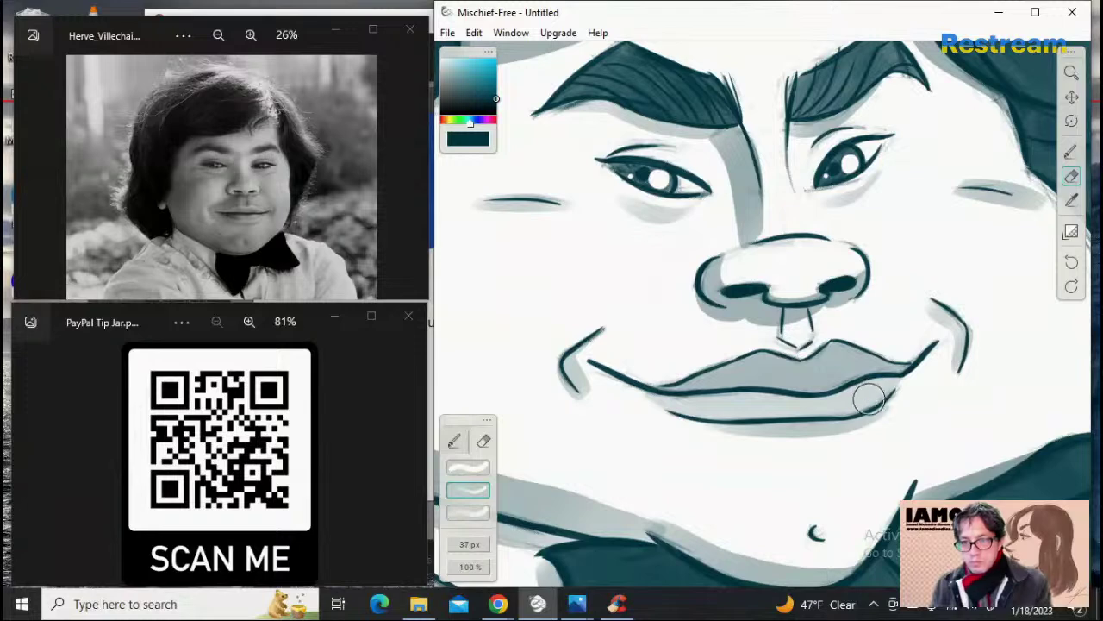
mouse_move(869, 398)
mouse_down()
mouse_move(876, 423)
mouse_move(860, 408)
mouse_move(841, 412)
mouse_move(881, 385)
mouse_move(849, 398)
mouse_up()
key(ctrl+z)
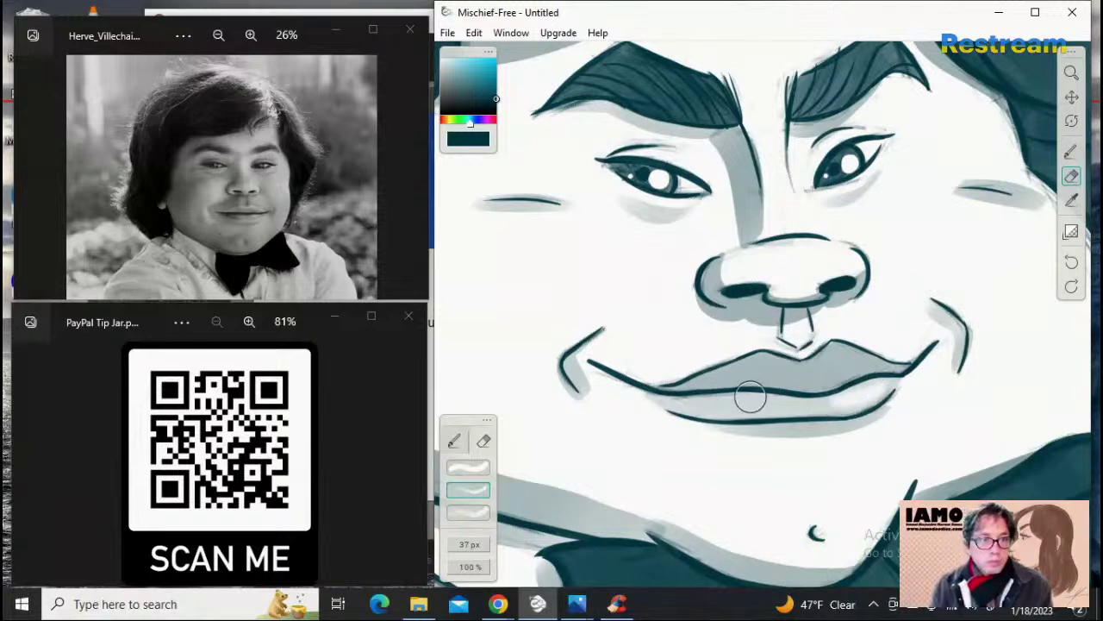
mouse_move(795, 406)
mouse_down()
mouse_move(705, 409)
mouse_move(801, 413)
mouse_move(697, 406)
mouse_up()
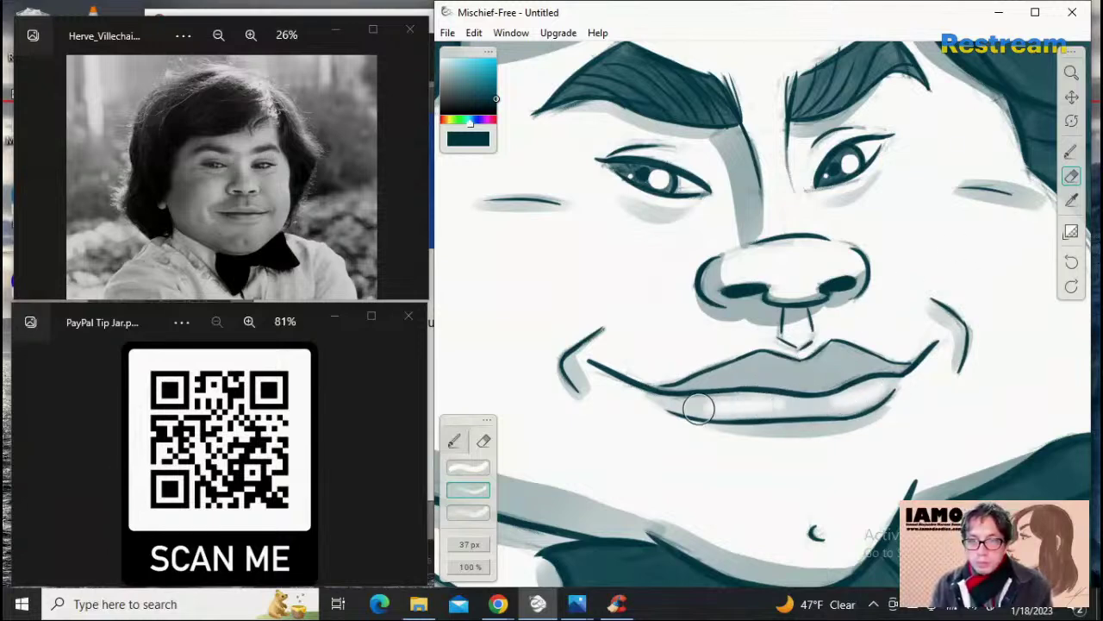
Step: Darken both eyebrows along their hair lines with the 14 px shading brush at 50% opacity
click(1071, 74)
drag(943, 181, 1017, 172)
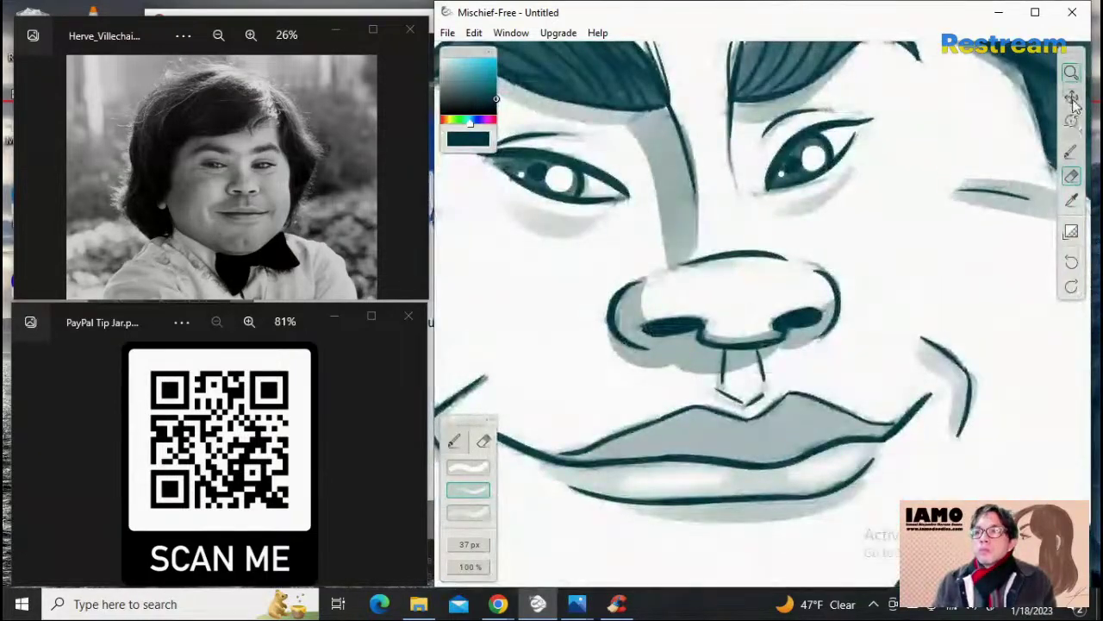
click(1072, 97)
mouse_move(925, 206)
mouse_down()
mouse_move(970, 362)
mouse_move(997, 374)
mouse_up()
click(454, 440)
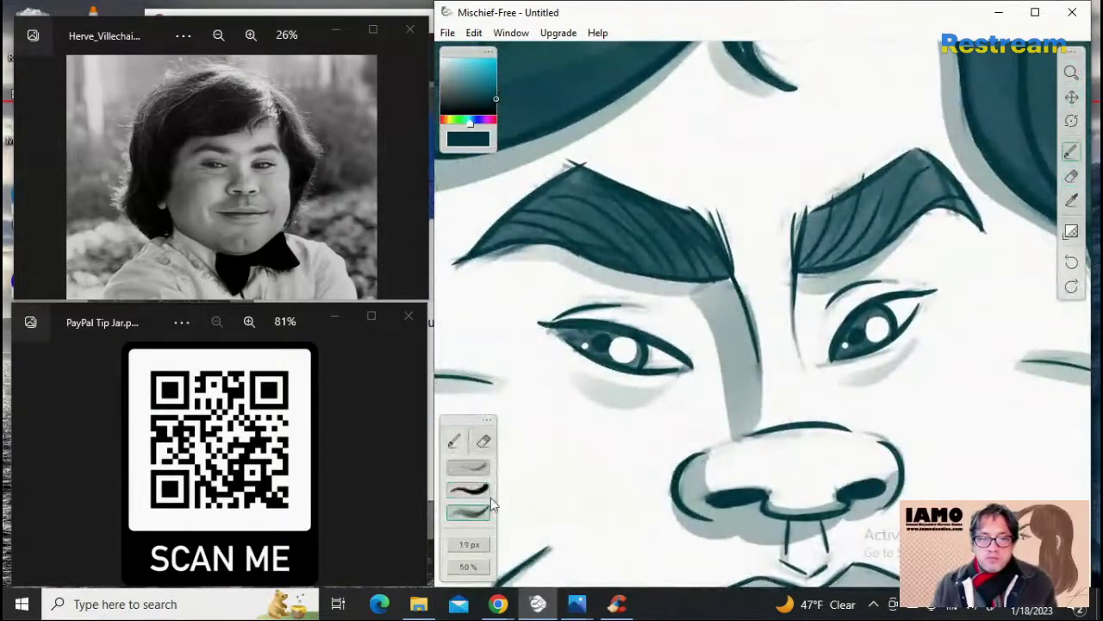
click(468, 512)
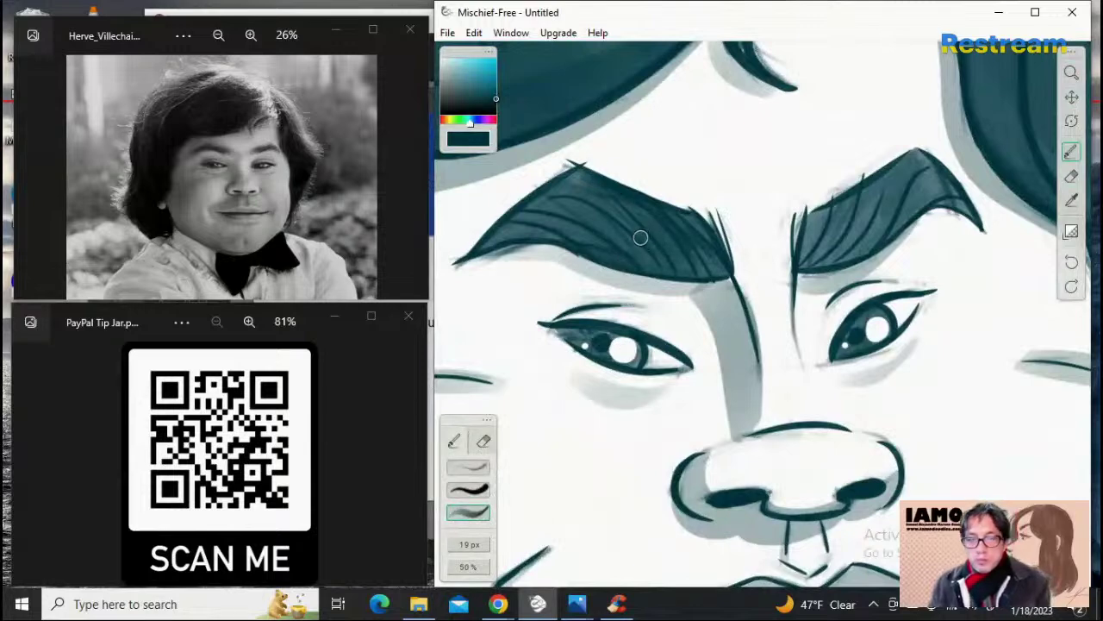
drag(817, 252, 817, 206)
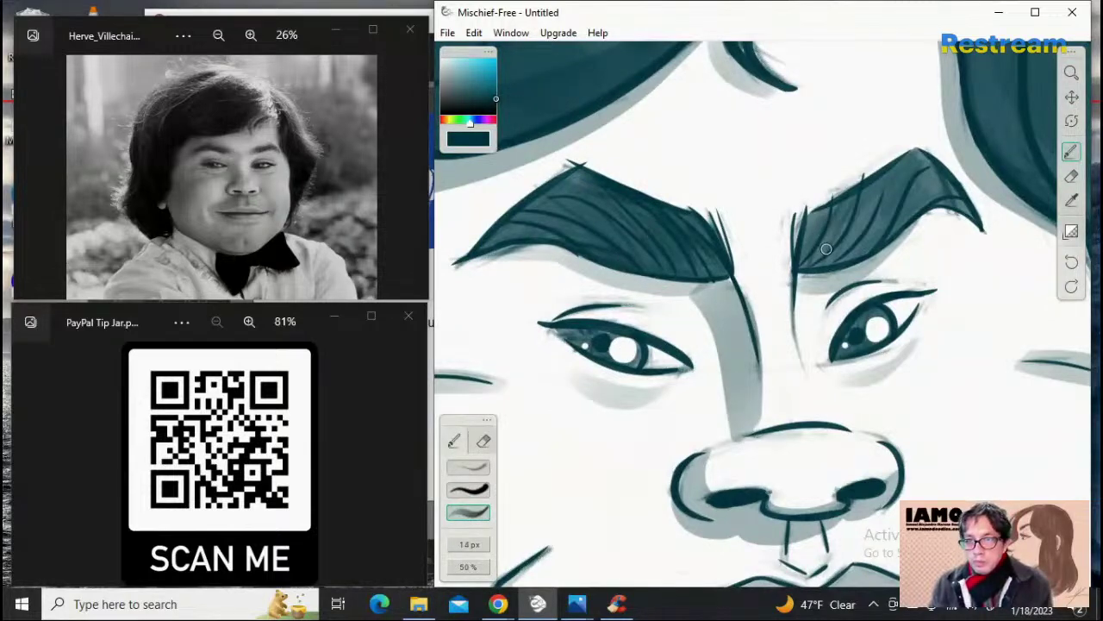
mouse_move(823, 252)
mouse_down()
mouse_move(842, 226)
mouse_move(818, 255)
mouse_move(867, 187)
mouse_move(841, 248)
mouse_move(879, 174)
mouse_up()
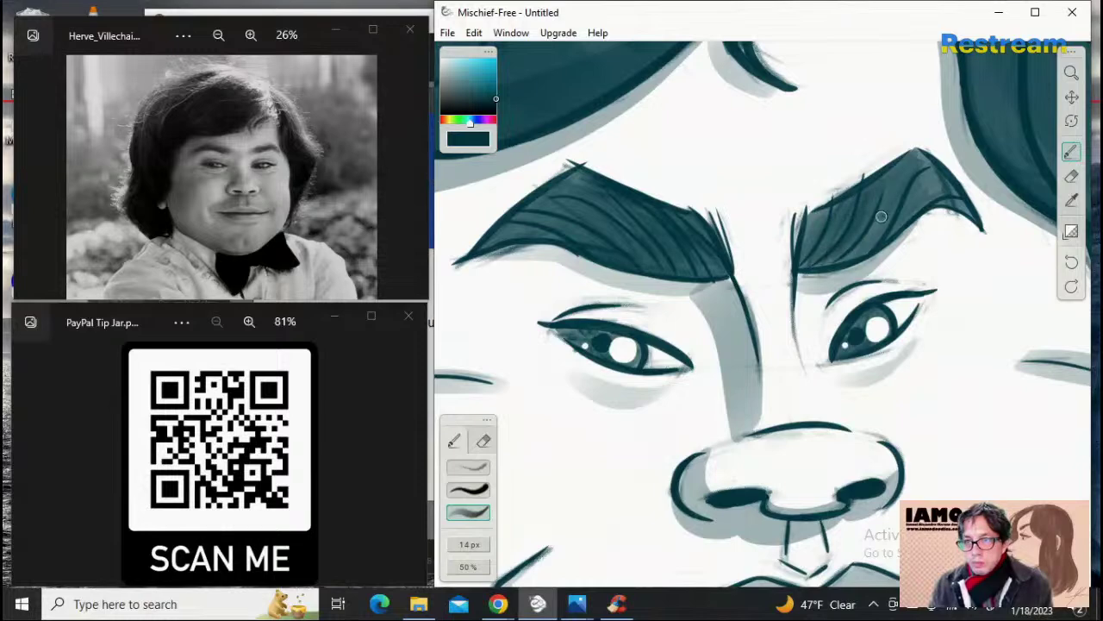
drag(870, 243, 916, 168)
mouse_move(901, 212)
mouse_down()
mouse_move(929, 176)
mouse_move(943, 177)
mouse_up()
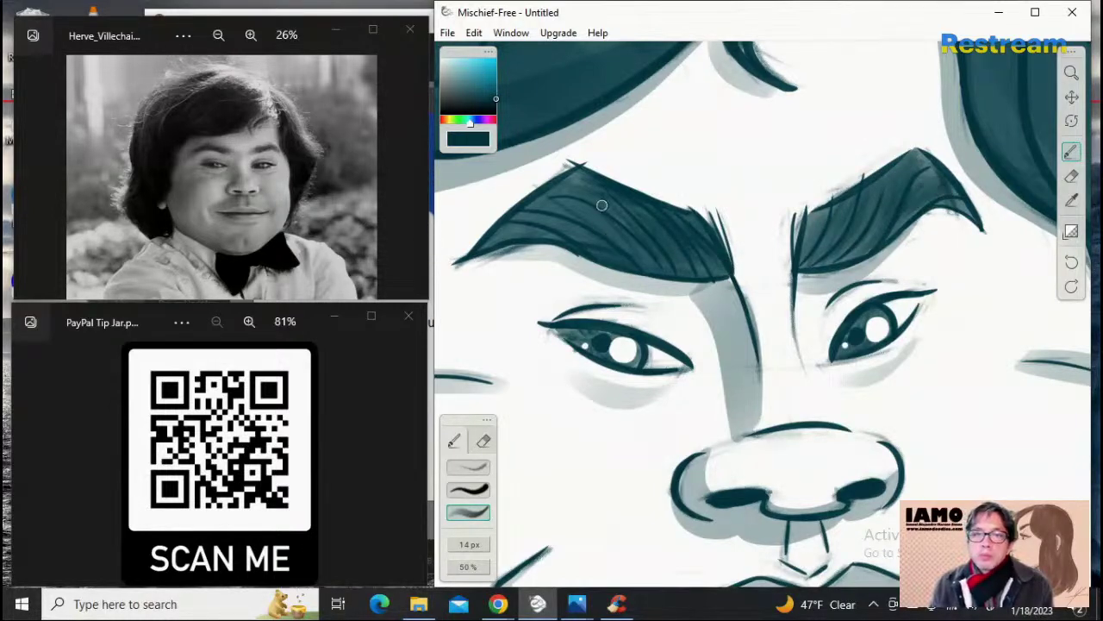
drag(611, 205, 558, 186)
drag(609, 240, 526, 222)
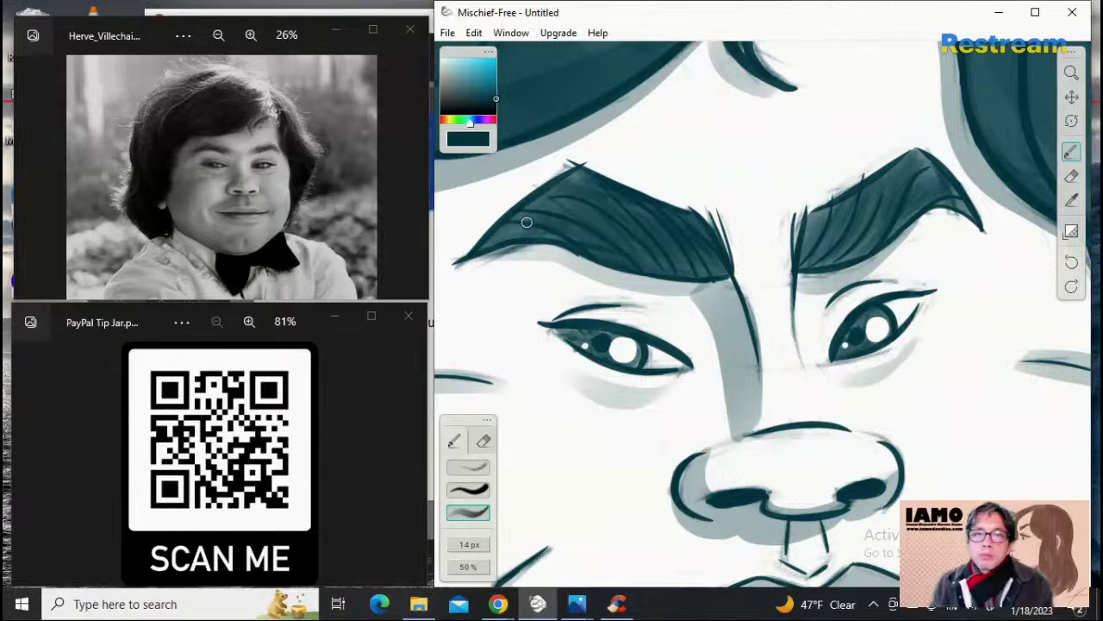
Step: Erase a soft highlight into the hair just right of the parting with a 37 px eraser, retrying the stroke until it suits
click(1071, 74)
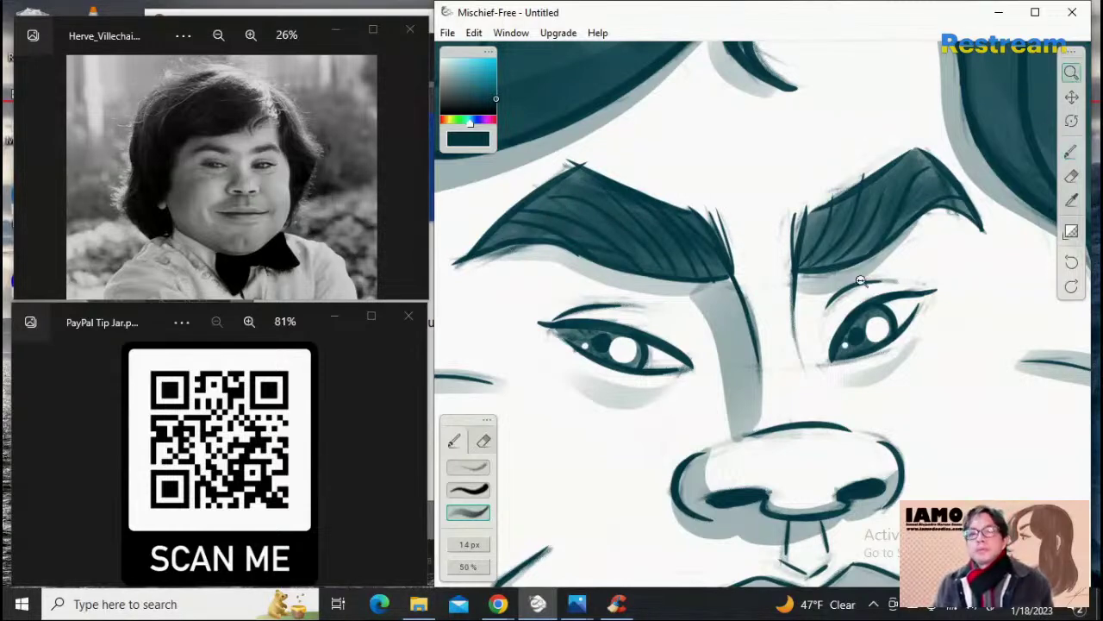
mouse_move(875, 307)
mouse_down()
mouse_move(785, 316)
mouse_move(878, 346)
mouse_up()
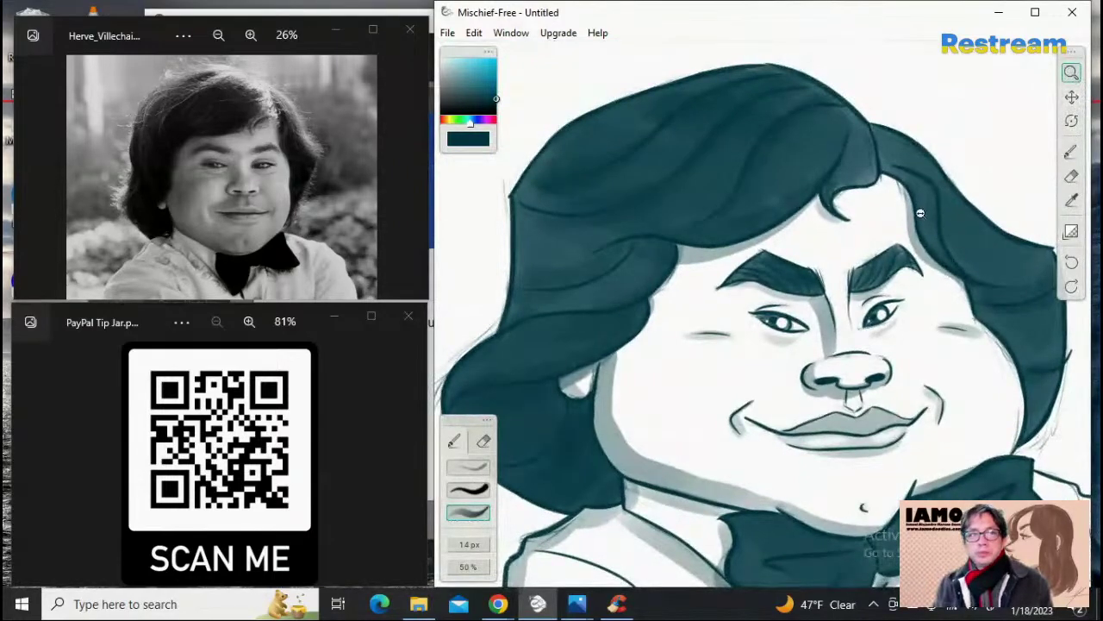
mouse_move(920, 213)
mouse_down()
mouse_move(857, 215)
mouse_move(872, 216)
mouse_up()
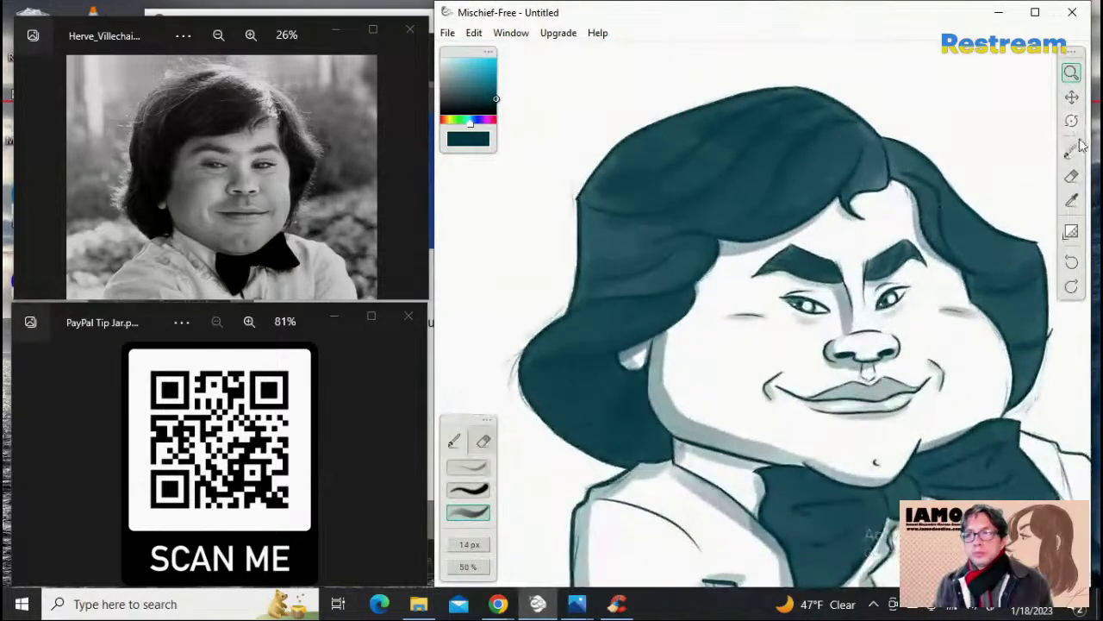
click(1072, 96)
drag(905, 173, 802, 220)
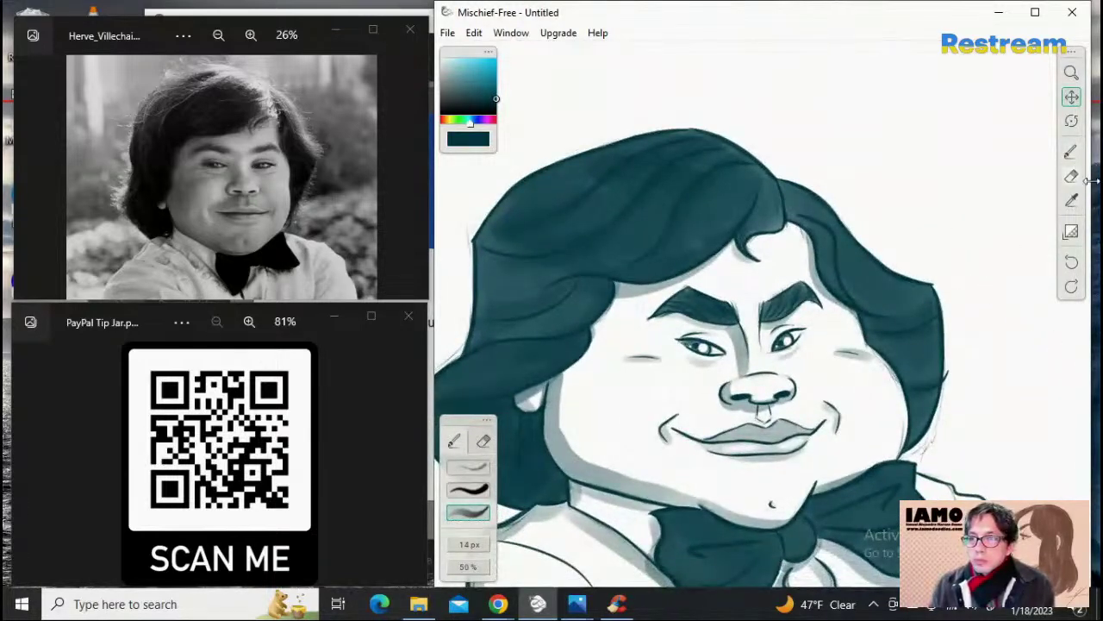
click(1071, 152)
click(484, 468)
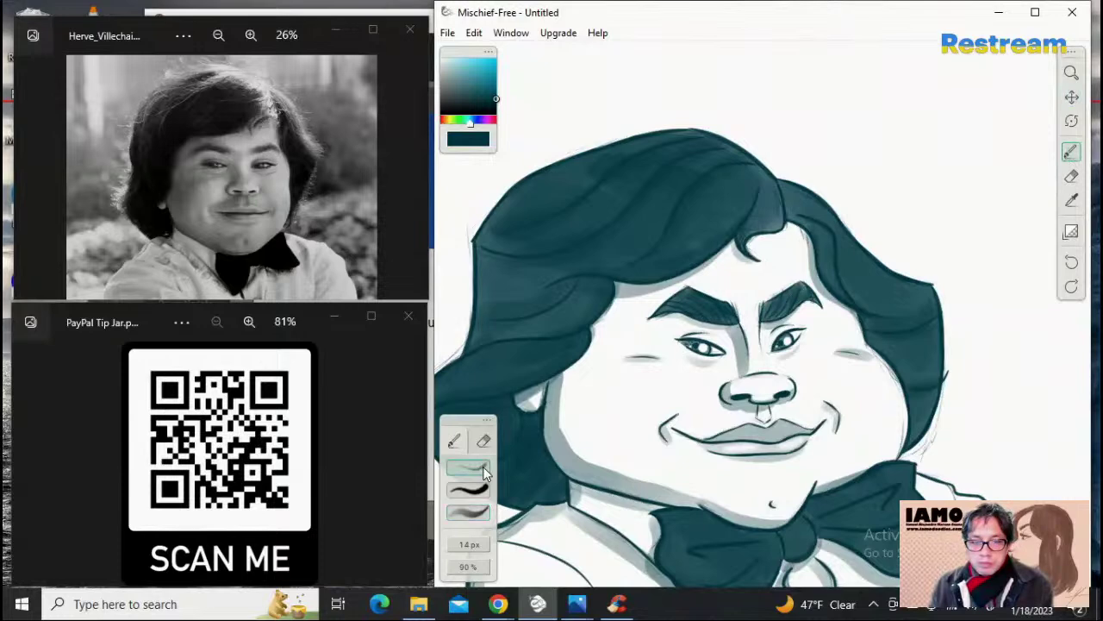
click(483, 440)
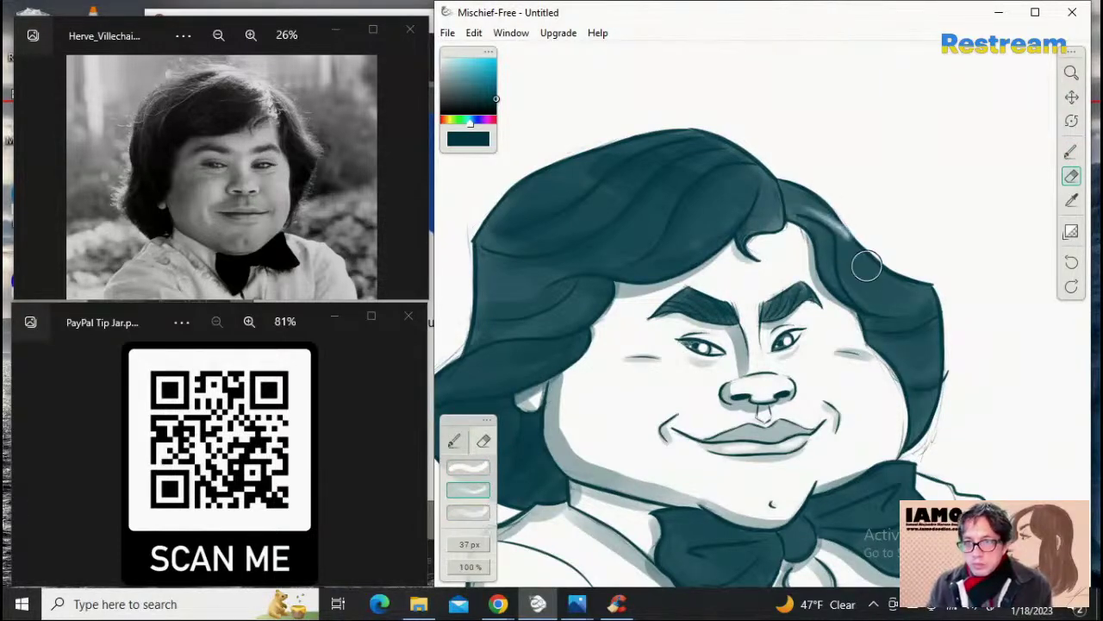
key(ctrl+z)
mouse_move(784, 193)
mouse_down()
mouse_move(859, 262)
mouse_move(812, 195)
mouse_move(780, 187)
mouse_move(866, 275)
mouse_up()
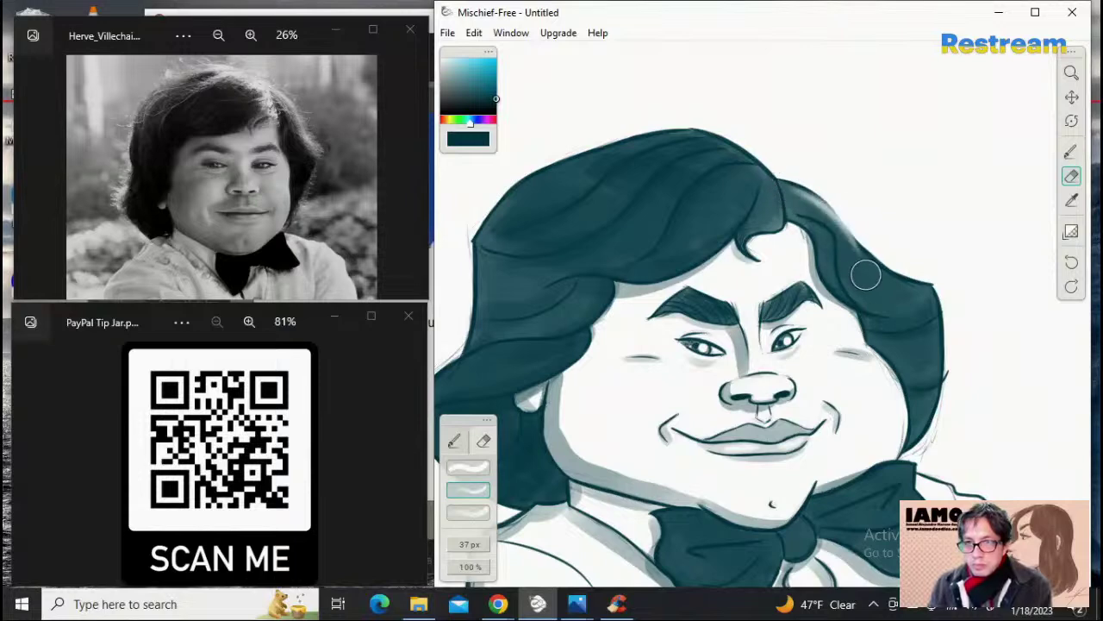
key(ctrl+z)
mouse_move(788, 187)
mouse_down()
mouse_move(854, 273)
mouse_move(808, 200)
mouse_move(842, 230)
mouse_up()
key(ctrl+z)
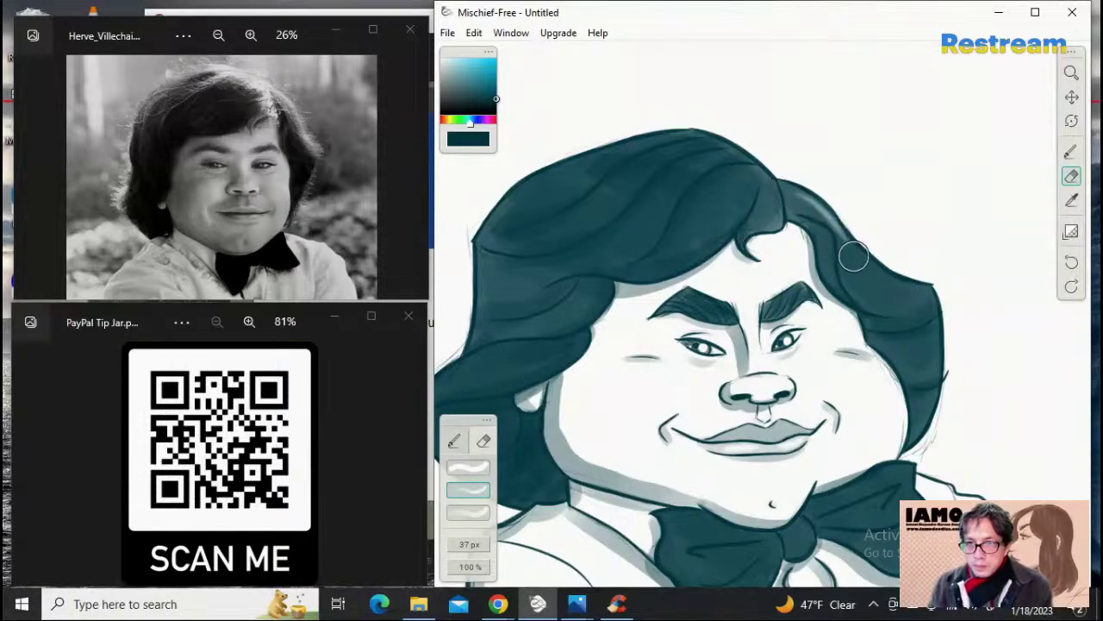
mouse_move(789, 188)
mouse_down()
mouse_move(822, 208)
mouse_move(847, 268)
mouse_move(841, 228)
mouse_move(812, 205)
mouse_move(864, 269)
mouse_up()
drag(819, 210, 880, 287)
Step: Extend the erased highlight down the outer edge of the right hair toward its corner, redoing the stroke
mouse_move(823, 231)
mouse_down()
mouse_move(876, 291)
mouse_move(832, 214)
mouse_move(795, 190)
mouse_move(819, 200)
mouse_move(883, 284)
mouse_move(812, 200)
mouse_move(880, 277)
mouse_move(836, 230)
mouse_move(921, 286)
mouse_move(835, 225)
mouse_move(861, 254)
mouse_move(947, 295)
mouse_up()
key(ctrl+z)
drag(840, 213, 926, 289)
key(ctrl+z)
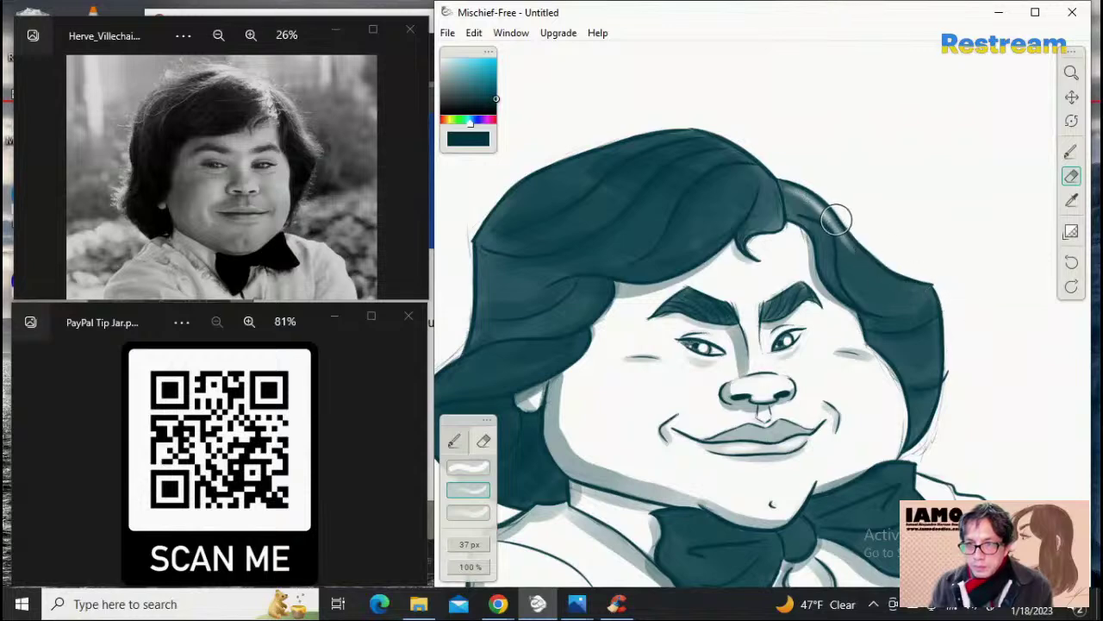
drag(839, 213, 931, 292)
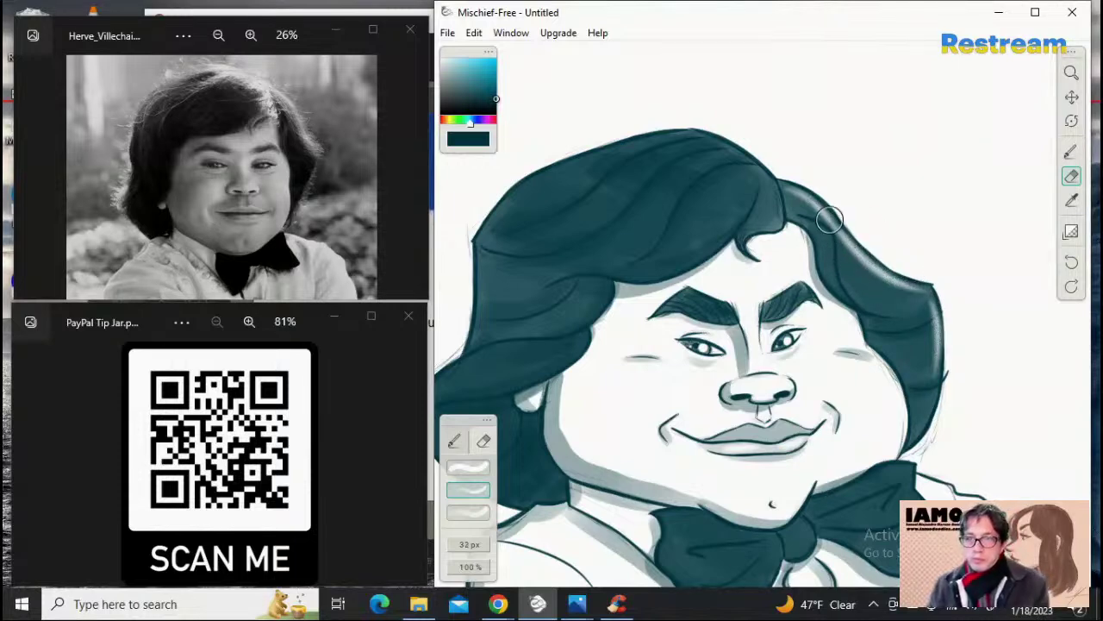
Step: Erase a soft highlight down the strand inside the outer edge of the right hair, undoing the stroke that does not suit
drag(831, 226, 868, 292)
key(ctrl+z)
key([)
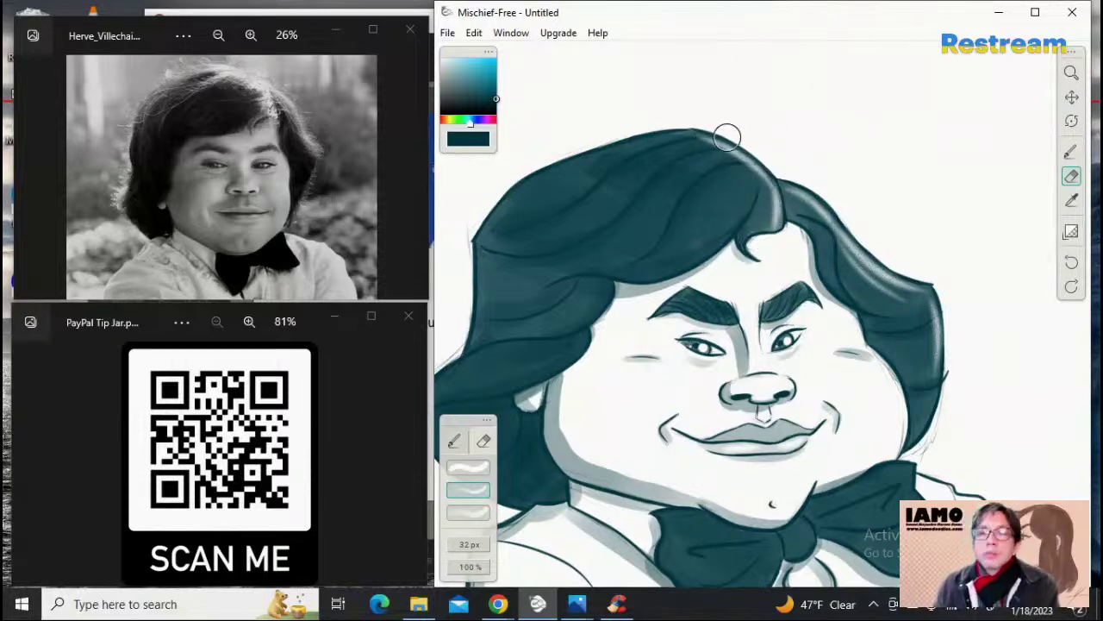
Step: Erase soft highlight streaks along the crown strands, sweeping from the parting toward the left hair, with the 32 px eraser at 100% opacity
mouse_move(713, 146)
mouse_down()
mouse_move(638, 169)
mouse_move(663, 172)
mouse_move(721, 141)
mouse_move(662, 155)
mouse_move(616, 199)
mouse_move(742, 153)
mouse_move(617, 247)
mouse_move(739, 147)
mouse_move(643, 212)
mouse_up()
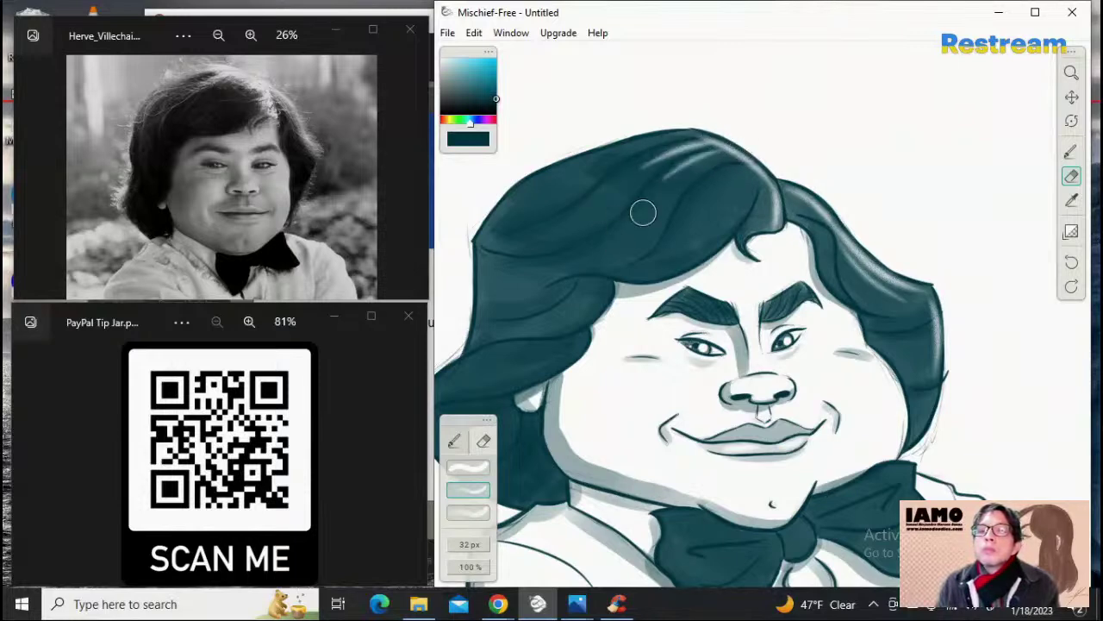
mouse_move(736, 148)
mouse_down()
mouse_move(637, 222)
mouse_move(603, 167)
mouse_up()
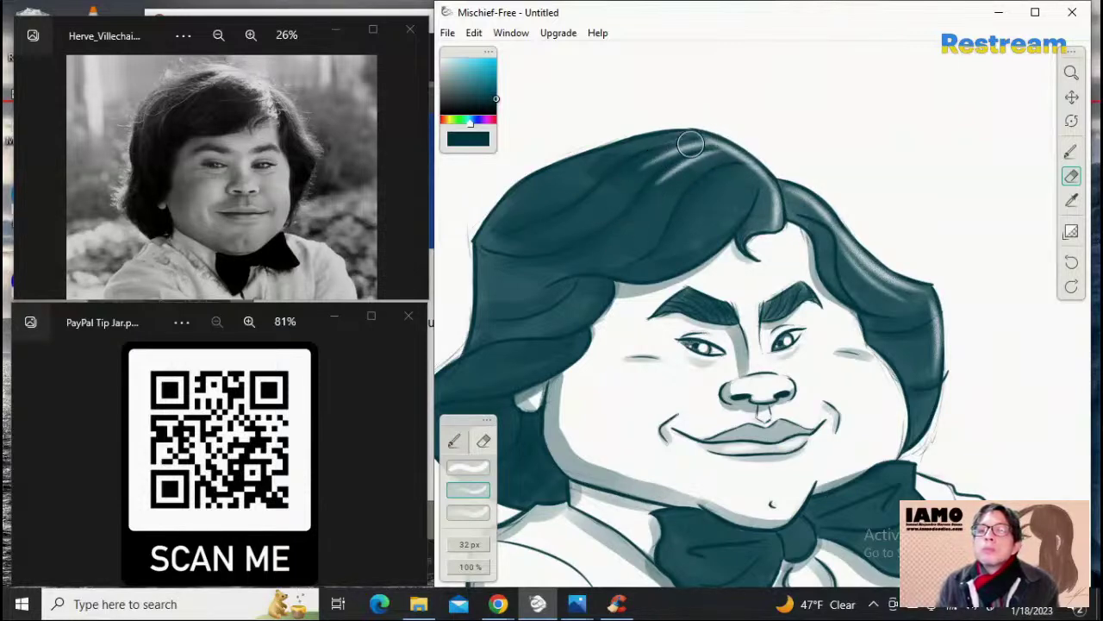
drag(712, 140, 571, 183)
drag(712, 138, 597, 186)
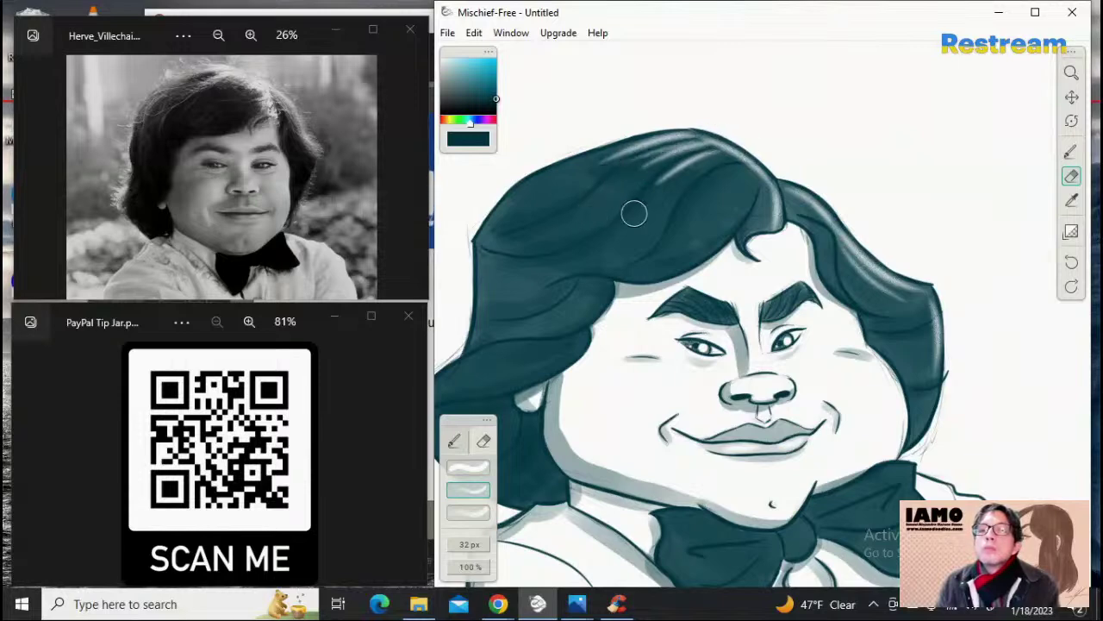
Step: Erase further curved highlight streaks into the front fringe, from just below the parting toward the forehead, and strengthen the crown highlight
mouse_move(724, 157)
mouse_down()
mouse_move(625, 239)
mouse_move(742, 158)
mouse_move(684, 170)
mouse_move(674, 205)
mouse_move(744, 153)
mouse_move(673, 177)
mouse_move(757, 164)
mouse_move(672, 239)
mouse_up()
drag(756, 167, 677, 261)
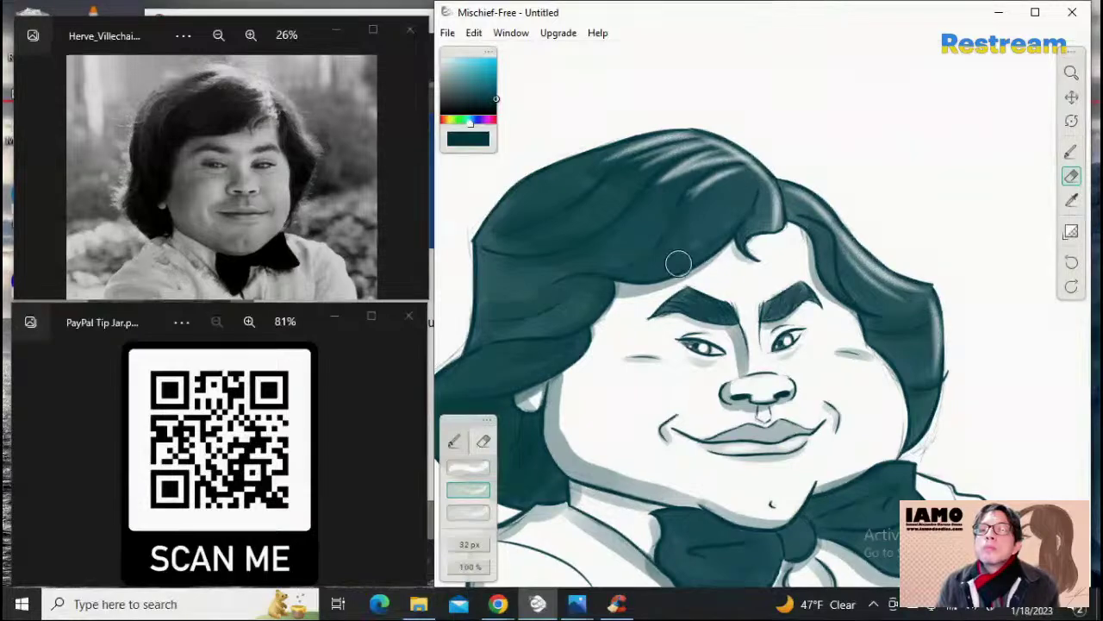
mouse_move(744, 175)
mouse_down()
mouse_move(696, 280)
mouse_move(699, 231)
mouse_move(754, 169)
mouse_move(682, 247)
mouse_move(734, 173)
mouse_move(732, 149)
mouse_move(686, 171)
mouse_move(673, 207)
mouse_move(734, 153)
mouse_move(671, 196)
mouse_up()
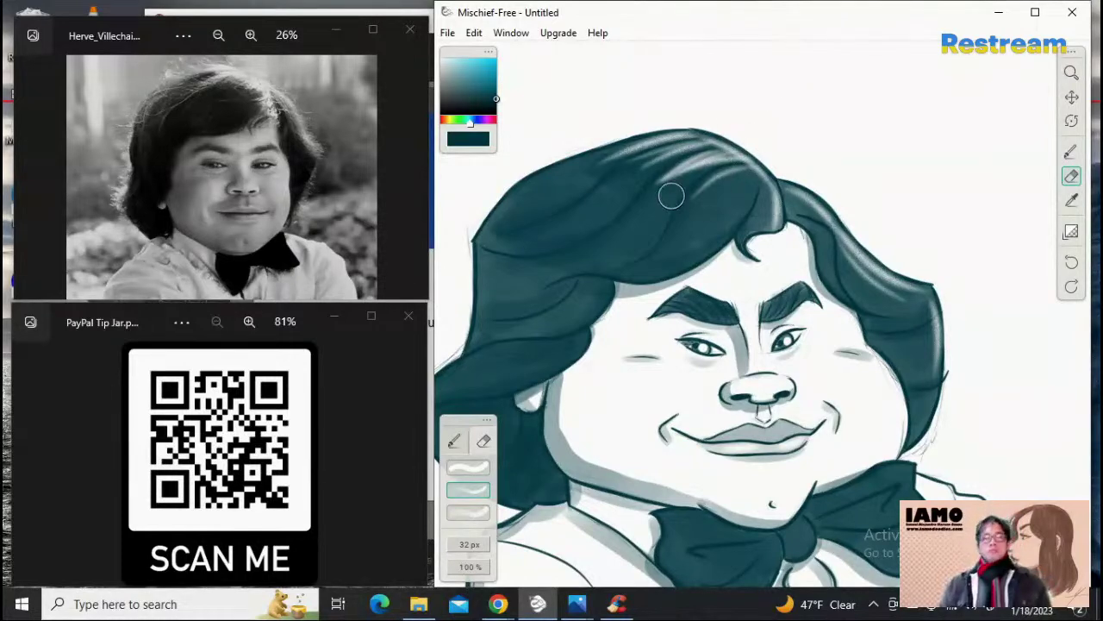
mouse_move(740, 209)
mouse_down()
mouse_move(766, 171)
mouse_move(740, 209)
mouse_move(707, 215)
mouse_move(740, 186)
mouse_move(761, 207)
mouse_move(756, 166)
mouse_move(711, 203)
mouse_move(761, 183)
mouse_move(709, 209)
mouse_move(756, 172)
mouse_move(704, 235)
mouse_move(749, 187)
mouse_move(745, 162)
mouse_move(699, 225)
mouse_move(750, 176)
mouse_move(748, 163)
mouse_move(693, 230)
mouse_move(747, 159)
mouse_move(737, 202)
mouse_move(773, 207)
mouse_move(764, 177)
mouse_move(751, 223)
mouse_up()
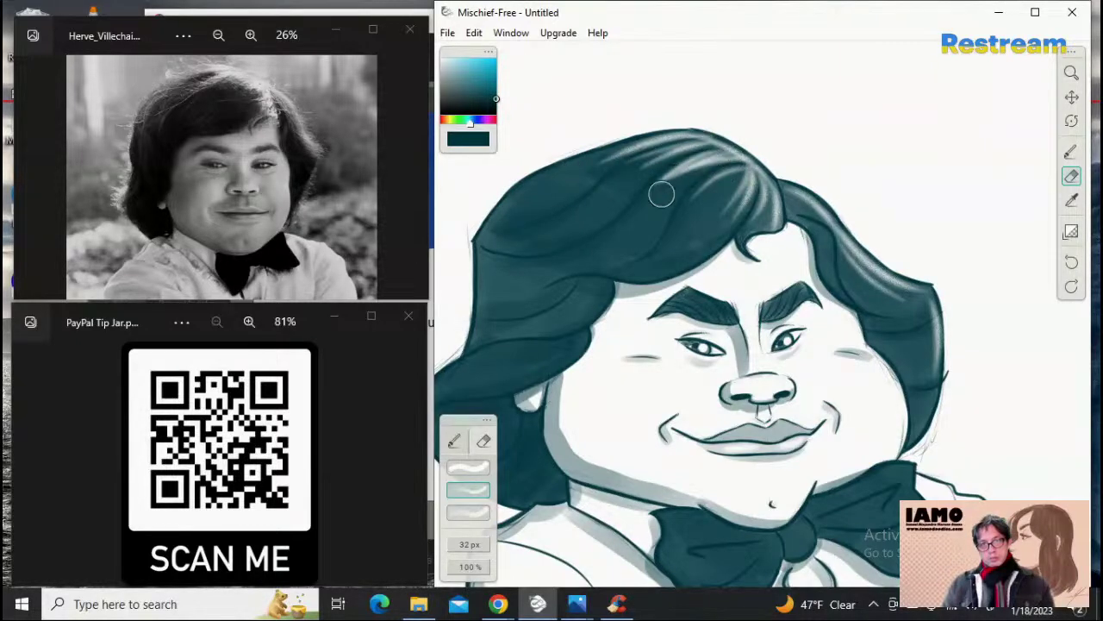
drag(730, 159, 669, 184)
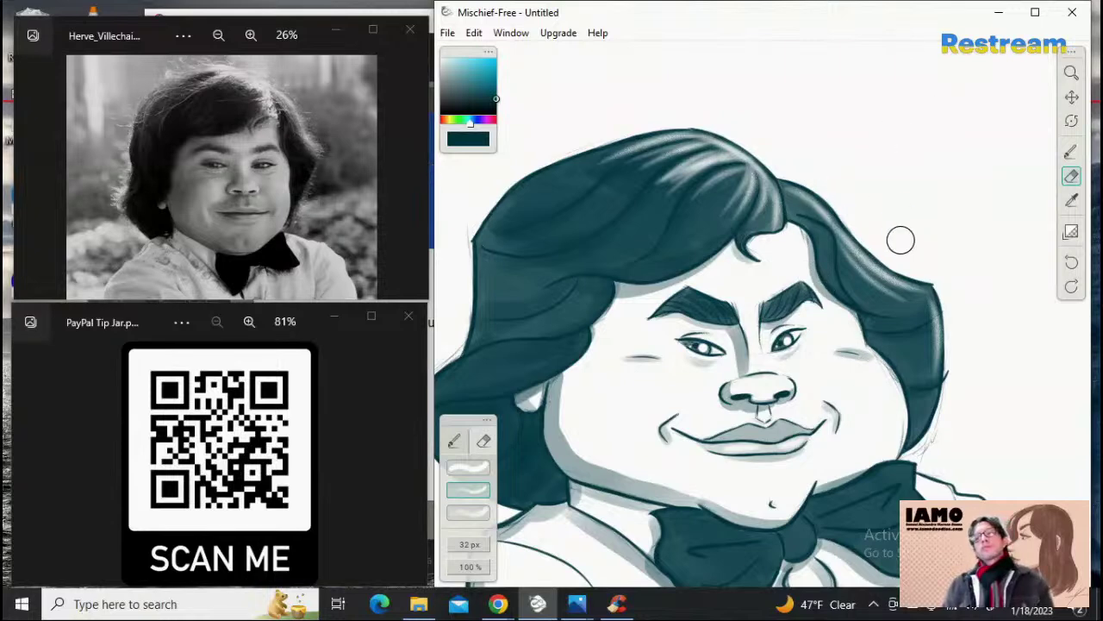
Step: Erase fine highlights into the end of the fringe above the curl on the forehead with the 32 px eraser at 100% opacity
click(1071, 76)
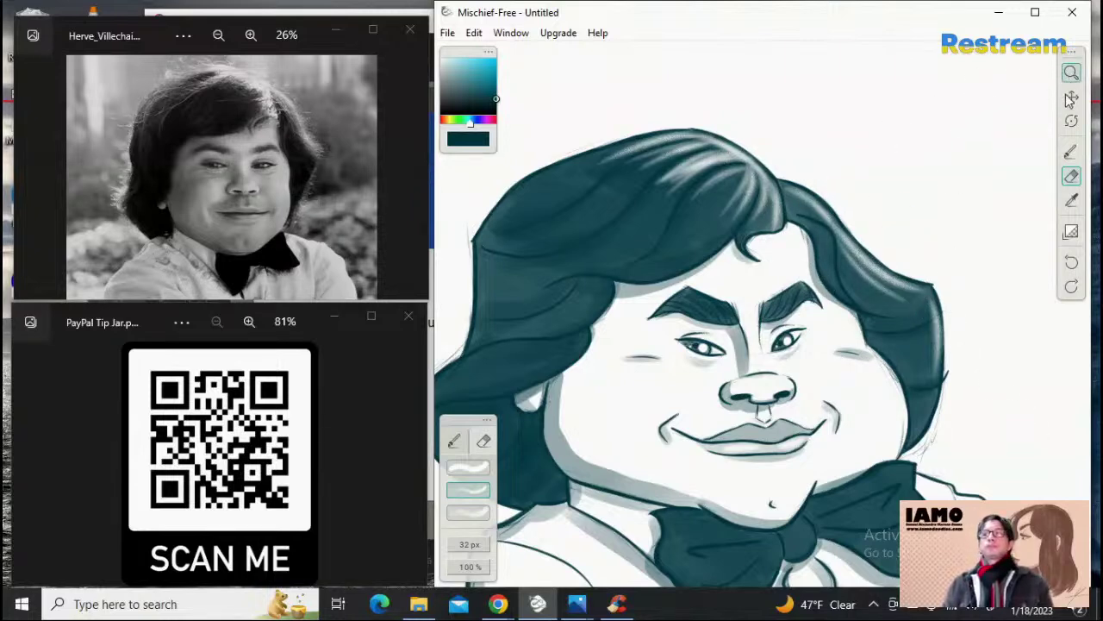
drag(953, 179, 865, 186)
drag(986, 285, 994, 290)
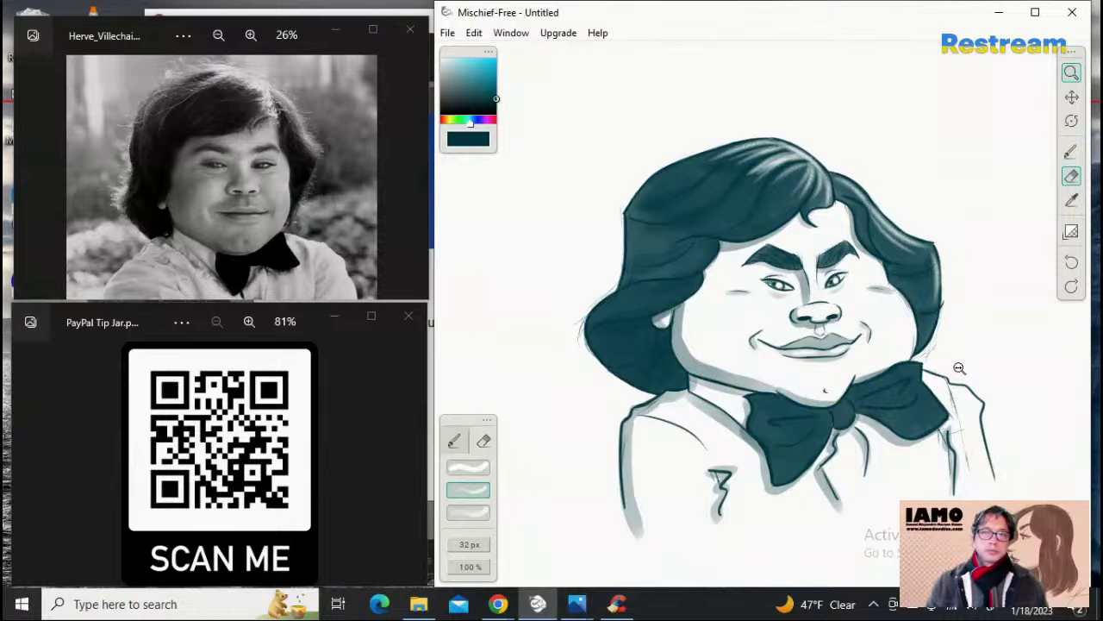
drag(854, 184, 1009, 170)
click(1072, 152)
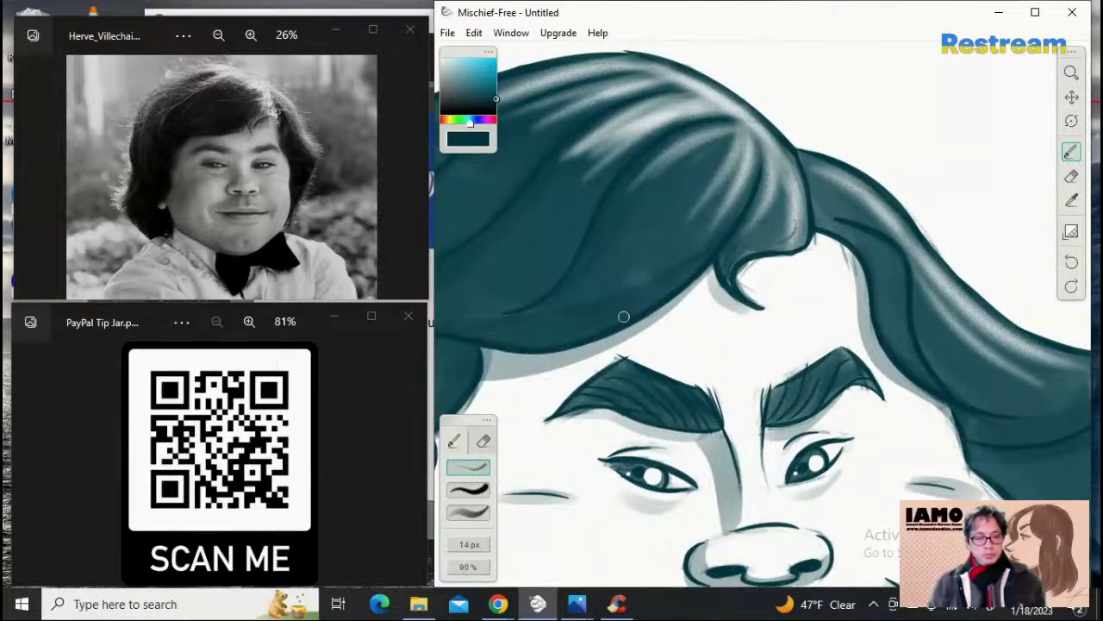
click(485, 440)
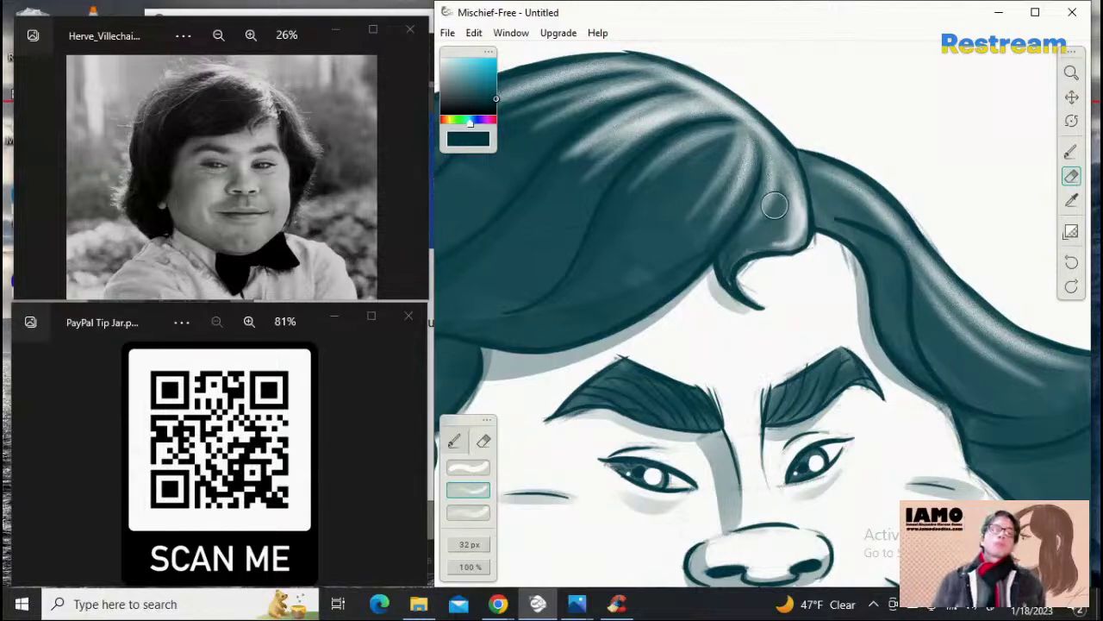
drag(782, 186, 738, 240)
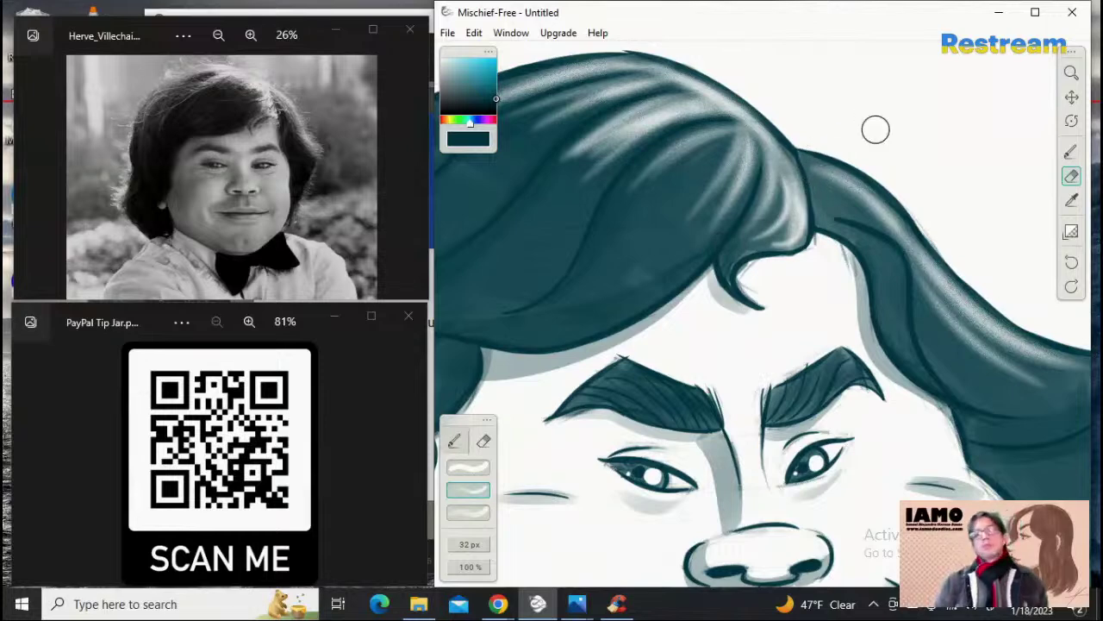
Step: Examine the whole caricature from hair to shoulders to judge the hair highlights against the face and bow tie
click(1071, 74)
drag(856, 157, 944, 236)
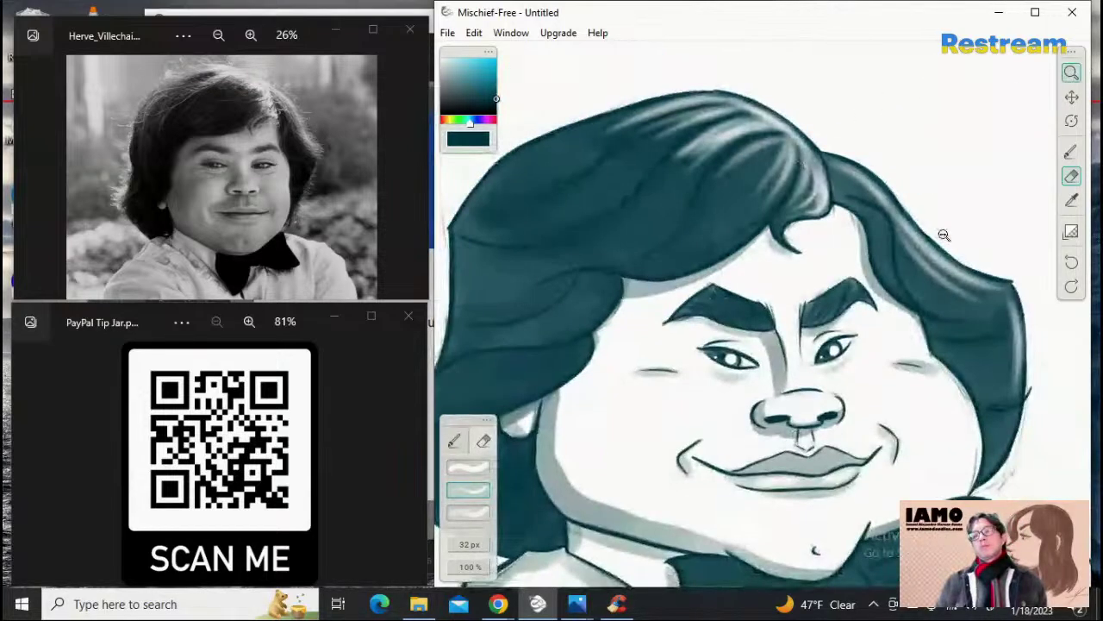
click(940, 242)
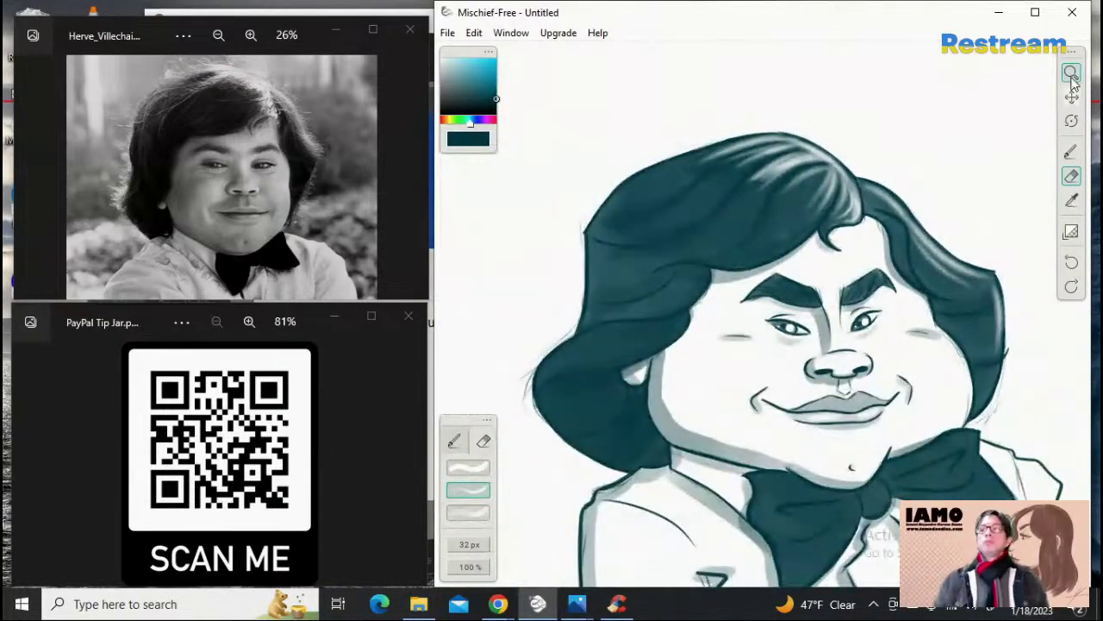
drag(983, 222, 1009, 234)
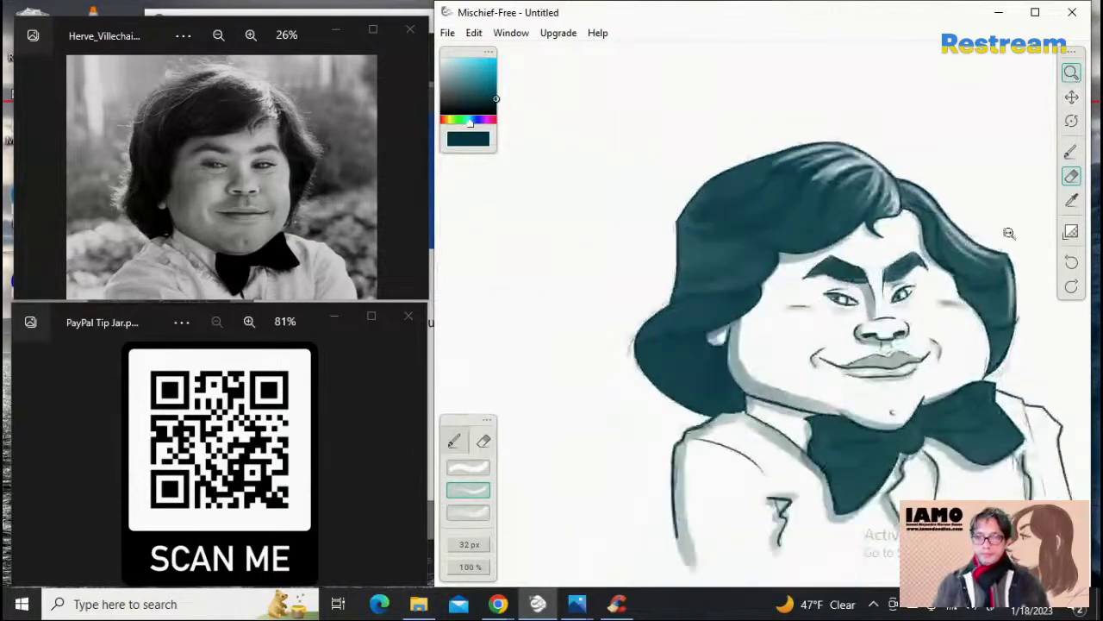
click(1071, 97)
drag(856, 237, 762, 172)
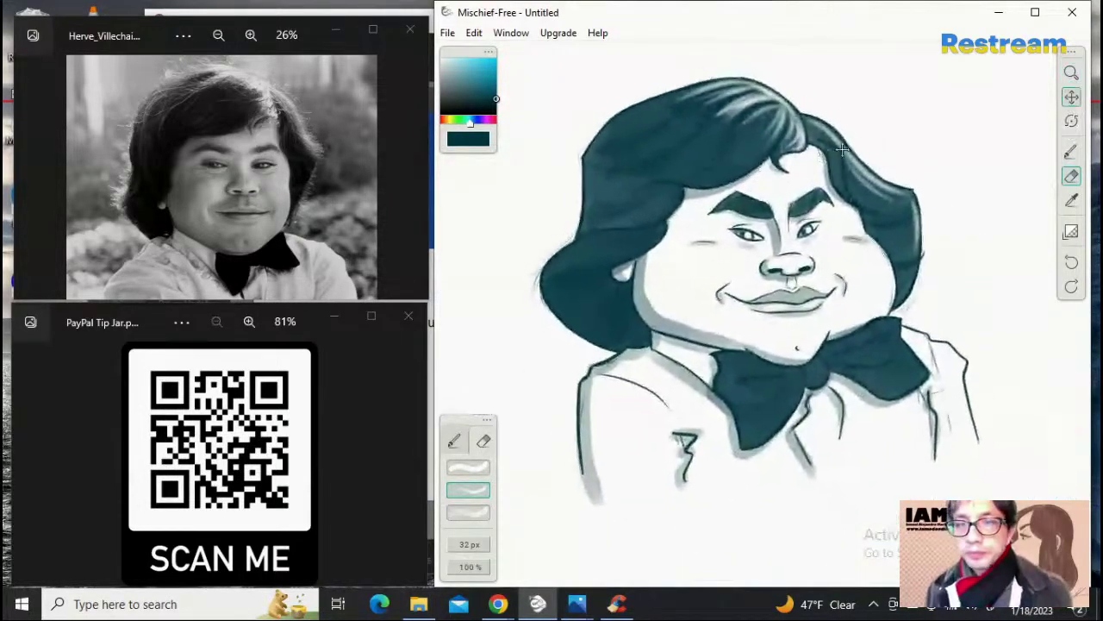
click(1071, 72)
drag(861, 158, 887, 157)
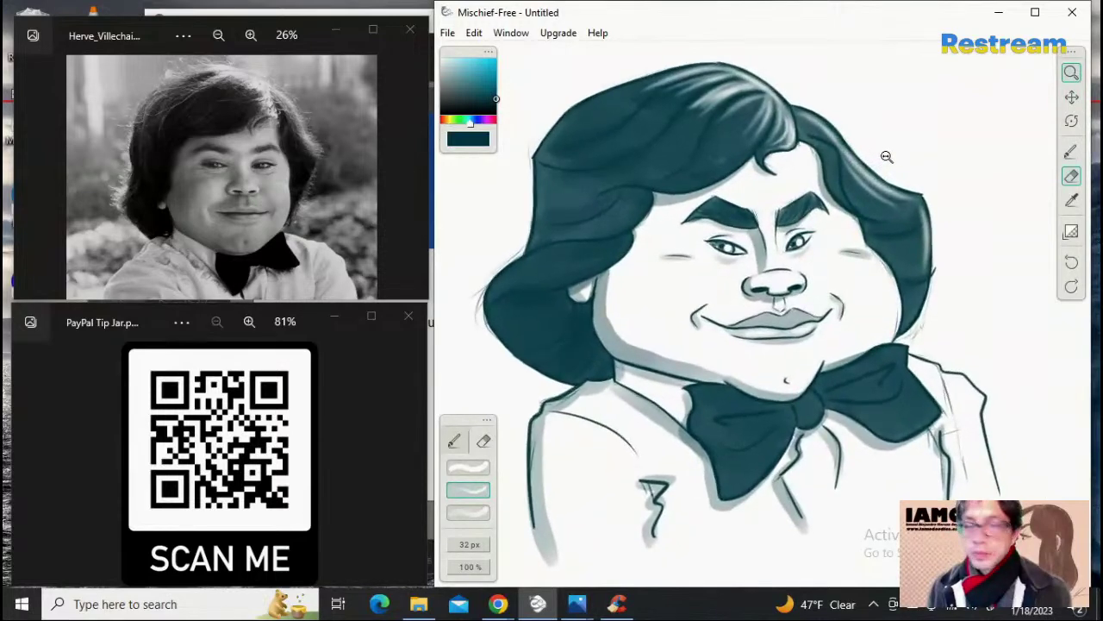